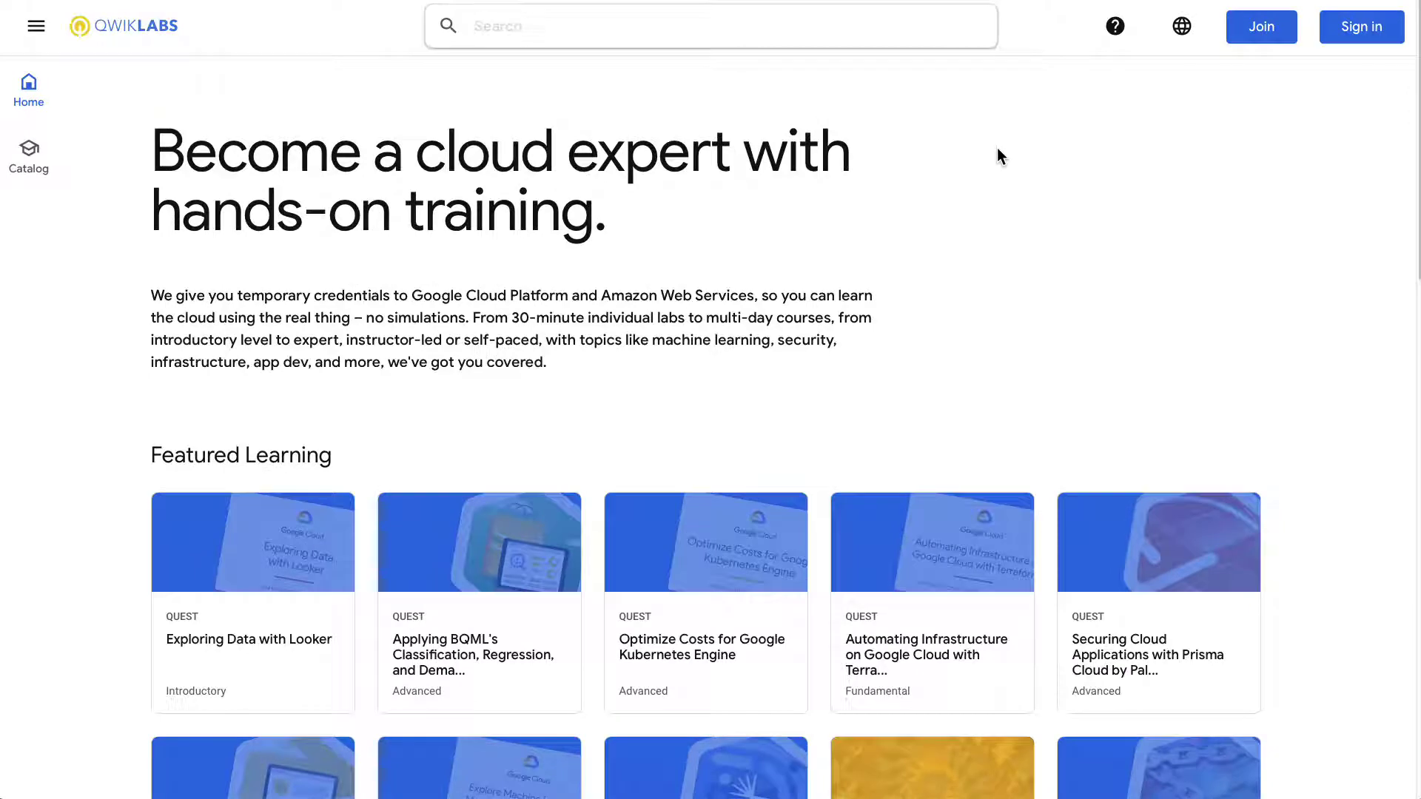
Search the web in a new tab for "google cloud eduction" and open the Google Cloud for Higher Education result.
{"action": "key", "text": "super+l"}
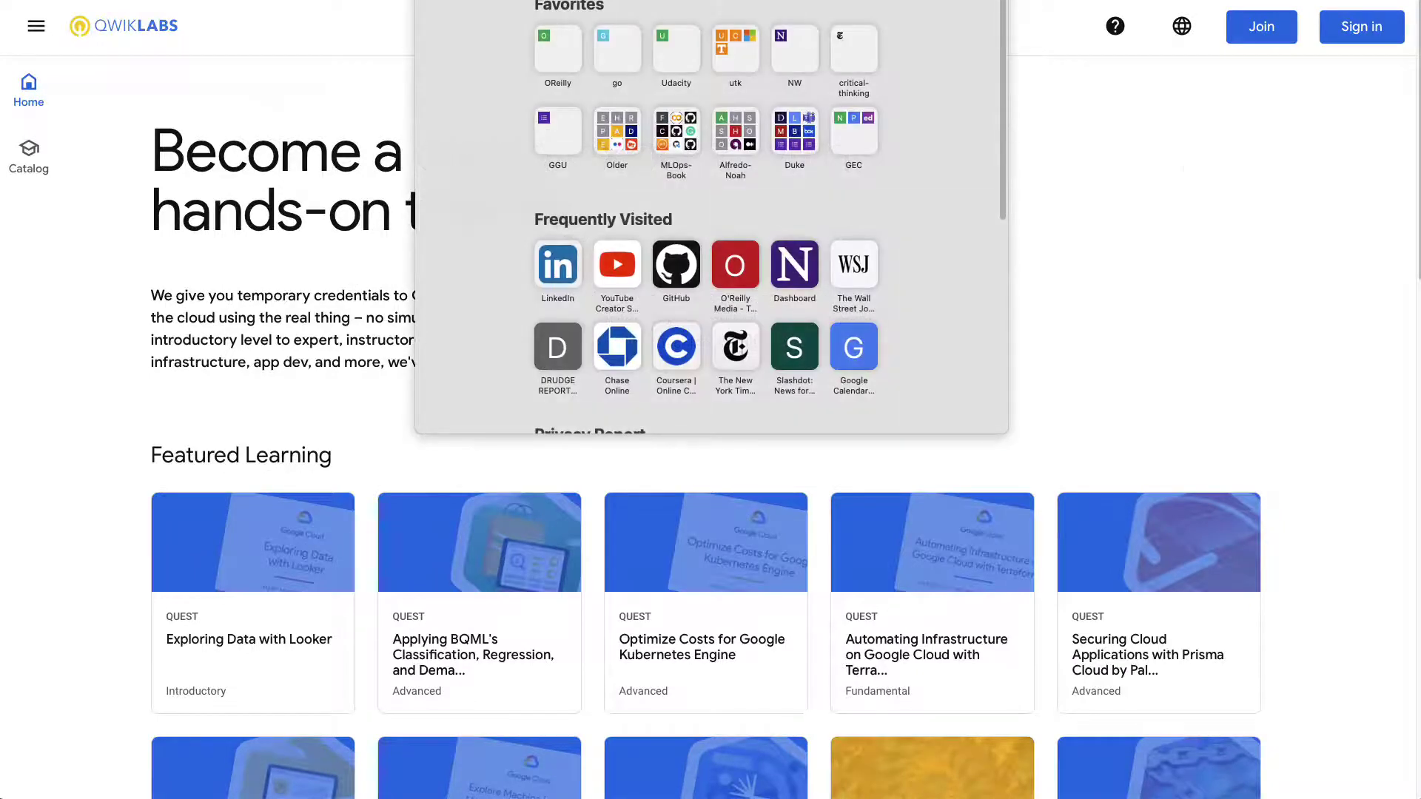
{"action": "left_click", "coordinate": [1198, 179]}
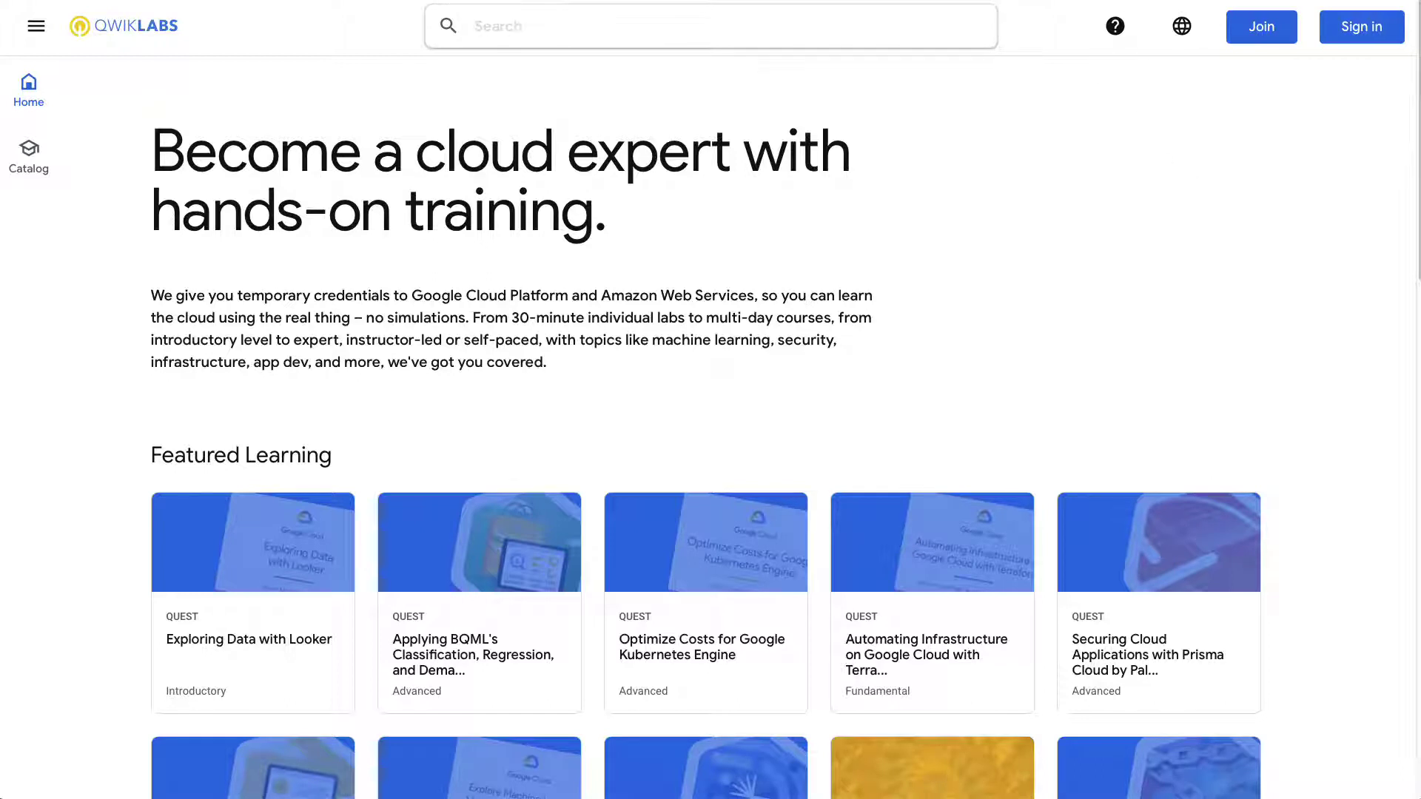
{"action": "key", "text": "super+t"}
{"action": "type", "text": "google cloud"}
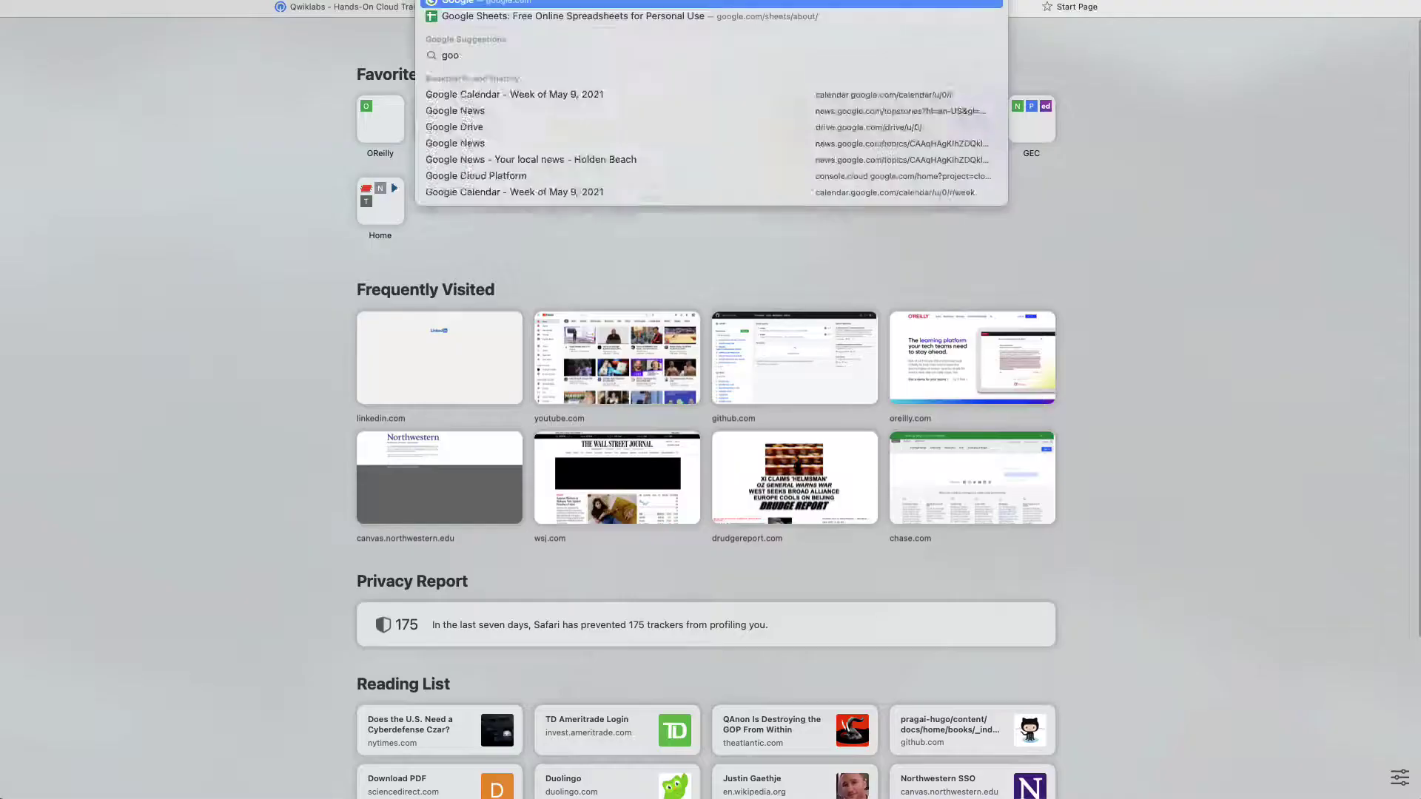
{"action": "type", "text": " education"}
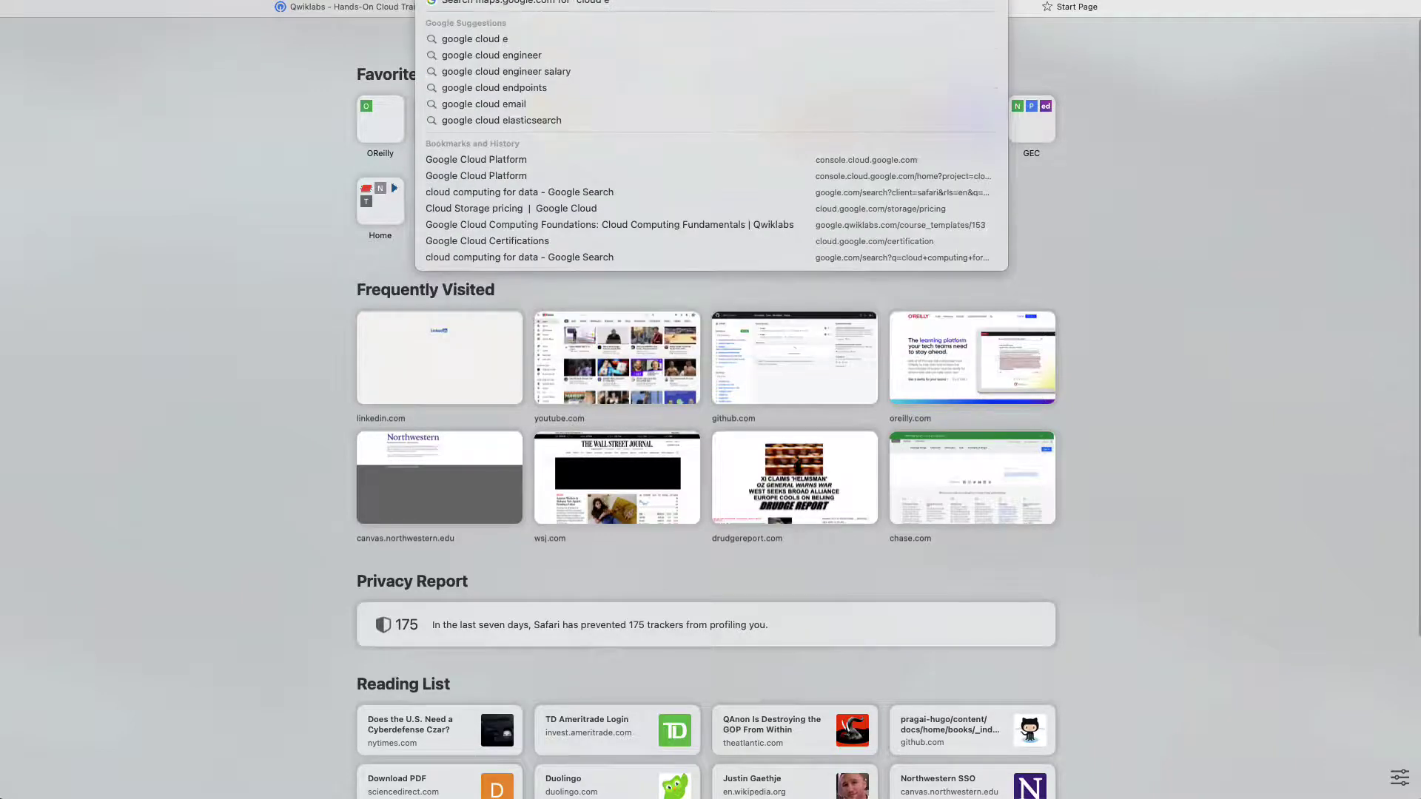
{"action": "key", "text": "Return"}
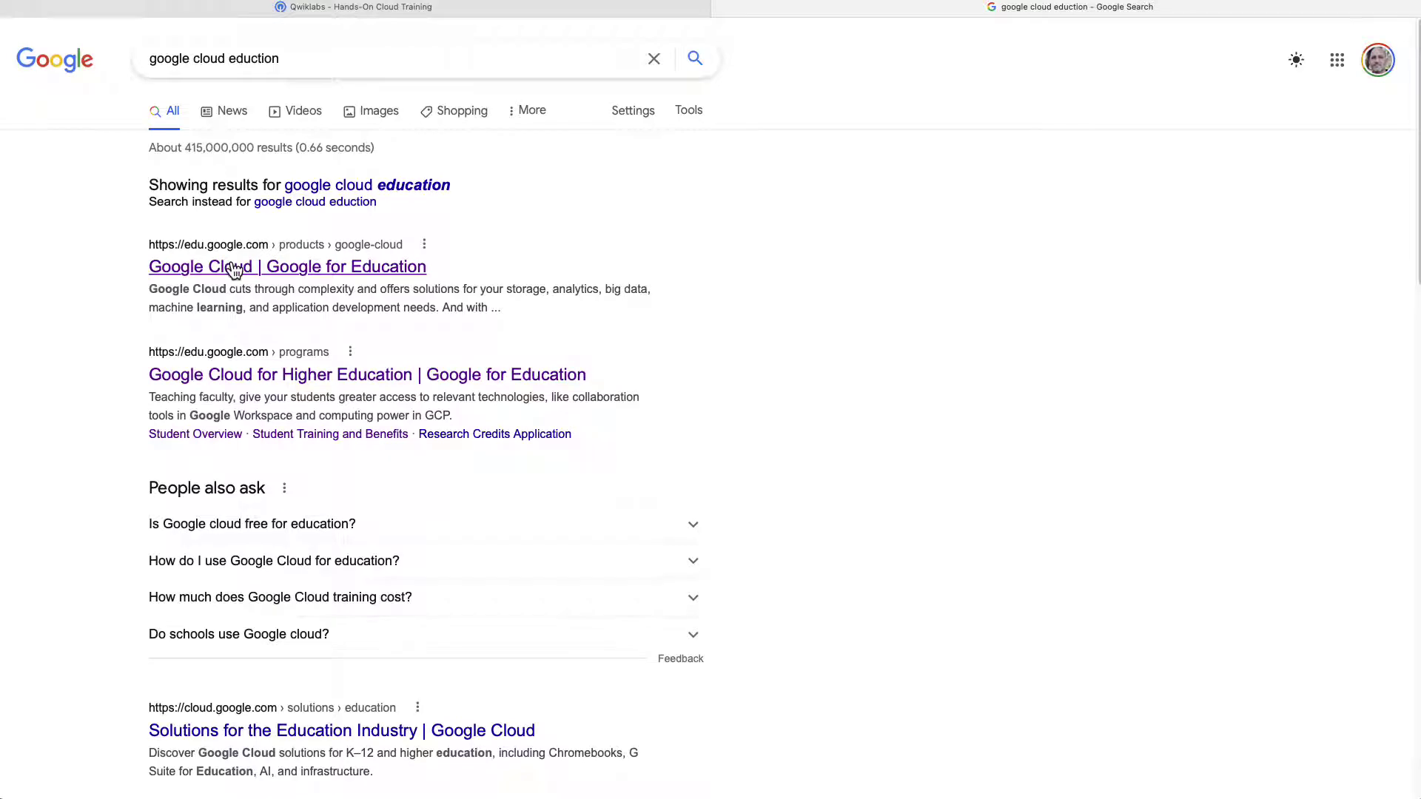
{"action": "left_click", "coordinate": [331, 368]}
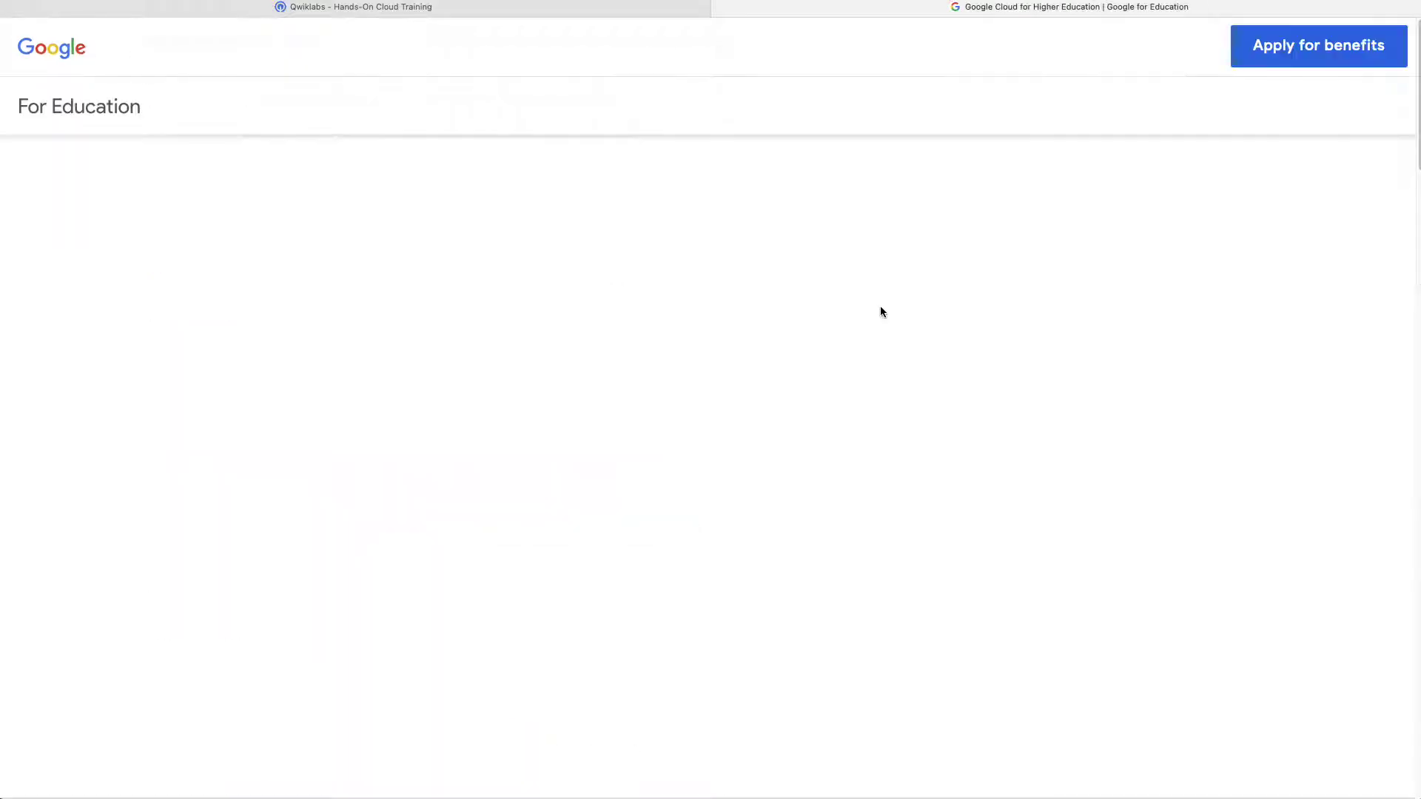
Open the Training and benefits page for students and find the Claim training credits section.
{"action": "mouse_move", "coordinate": [312, 108]}
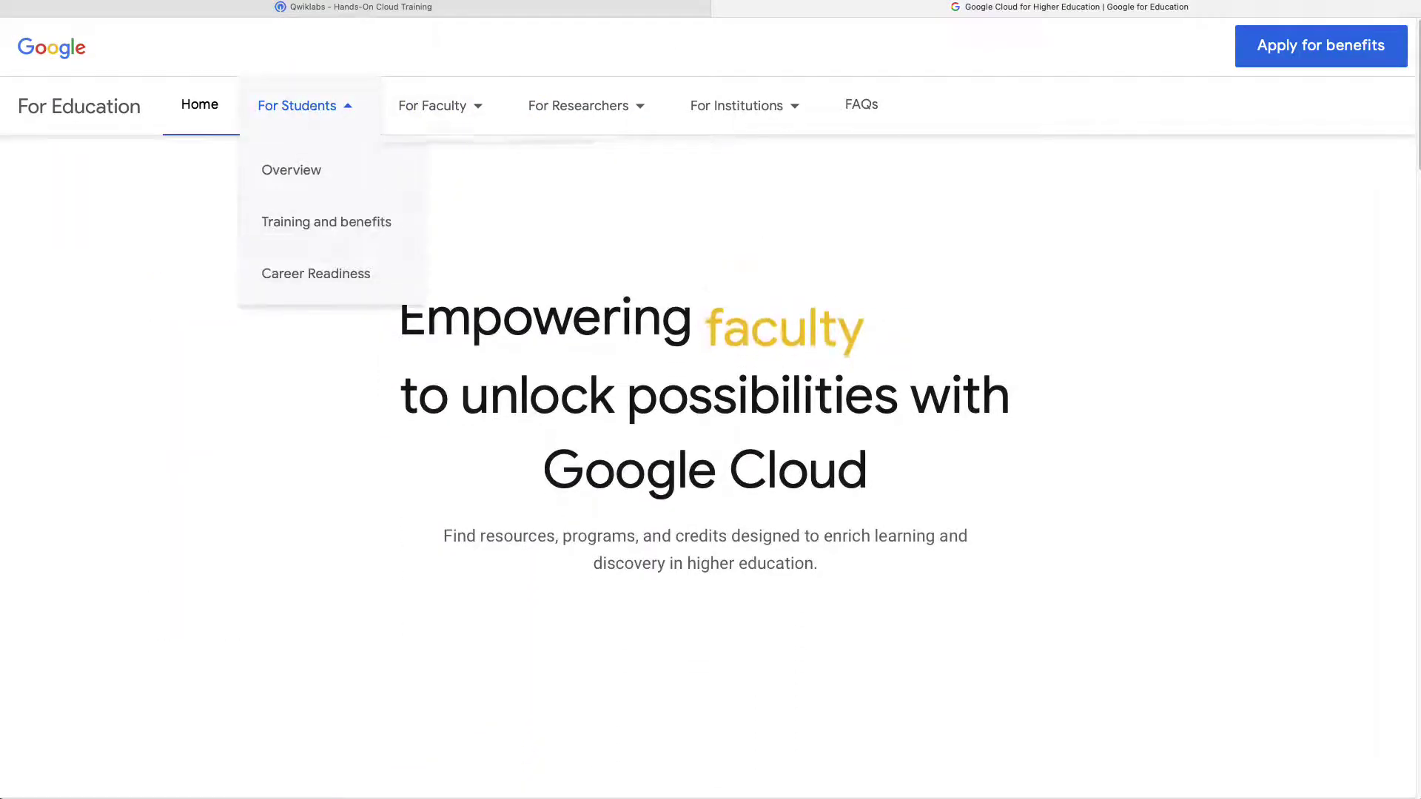
{"action": "left_click", "coordinate": [323, 223]}
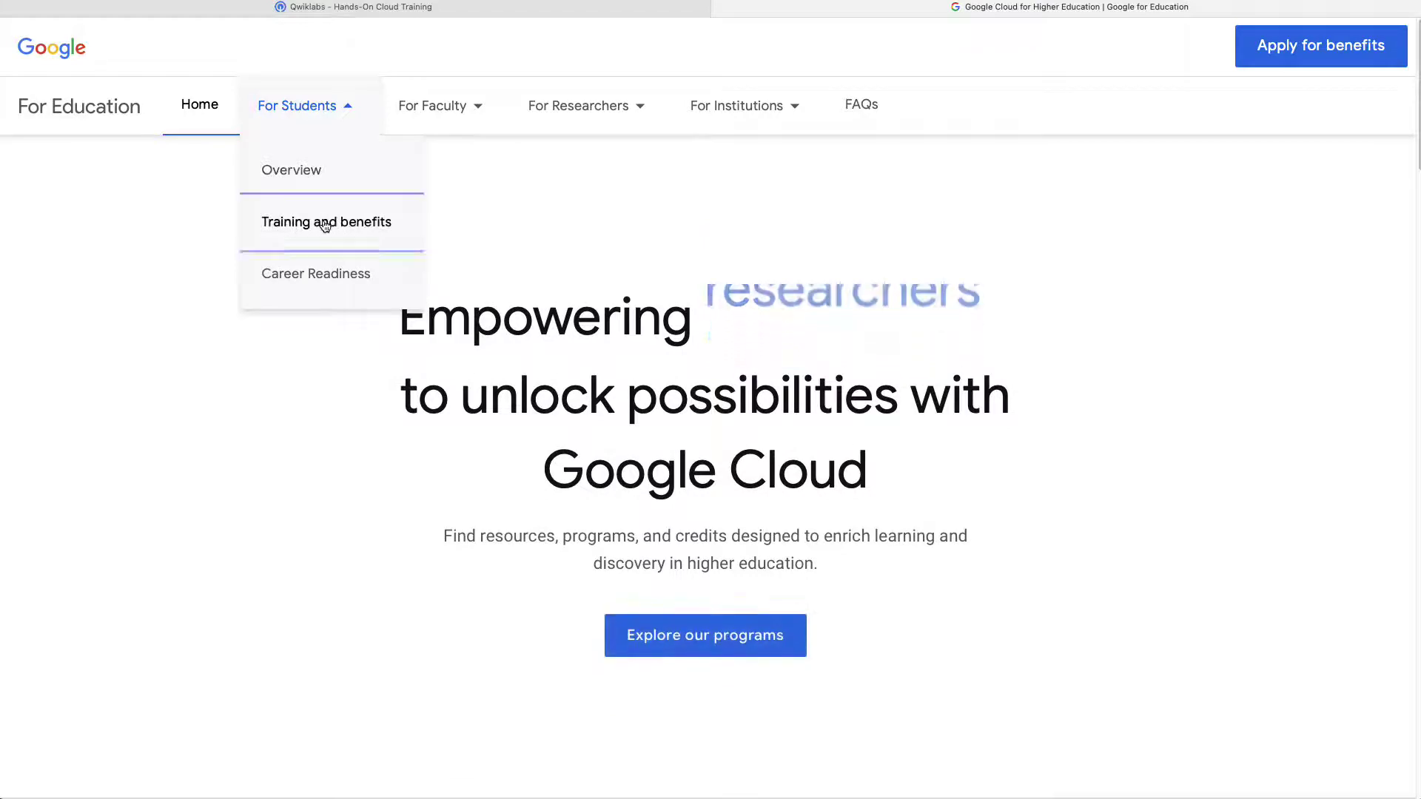
{"action": "scroll", "coordinate": [1117, 316], "scroll_direction": "down", "scroll_amount": 3}
{"action": "scroll", "coordinate": [1117, 316], "scroll_direction": "down", "scroll_amount": 5}
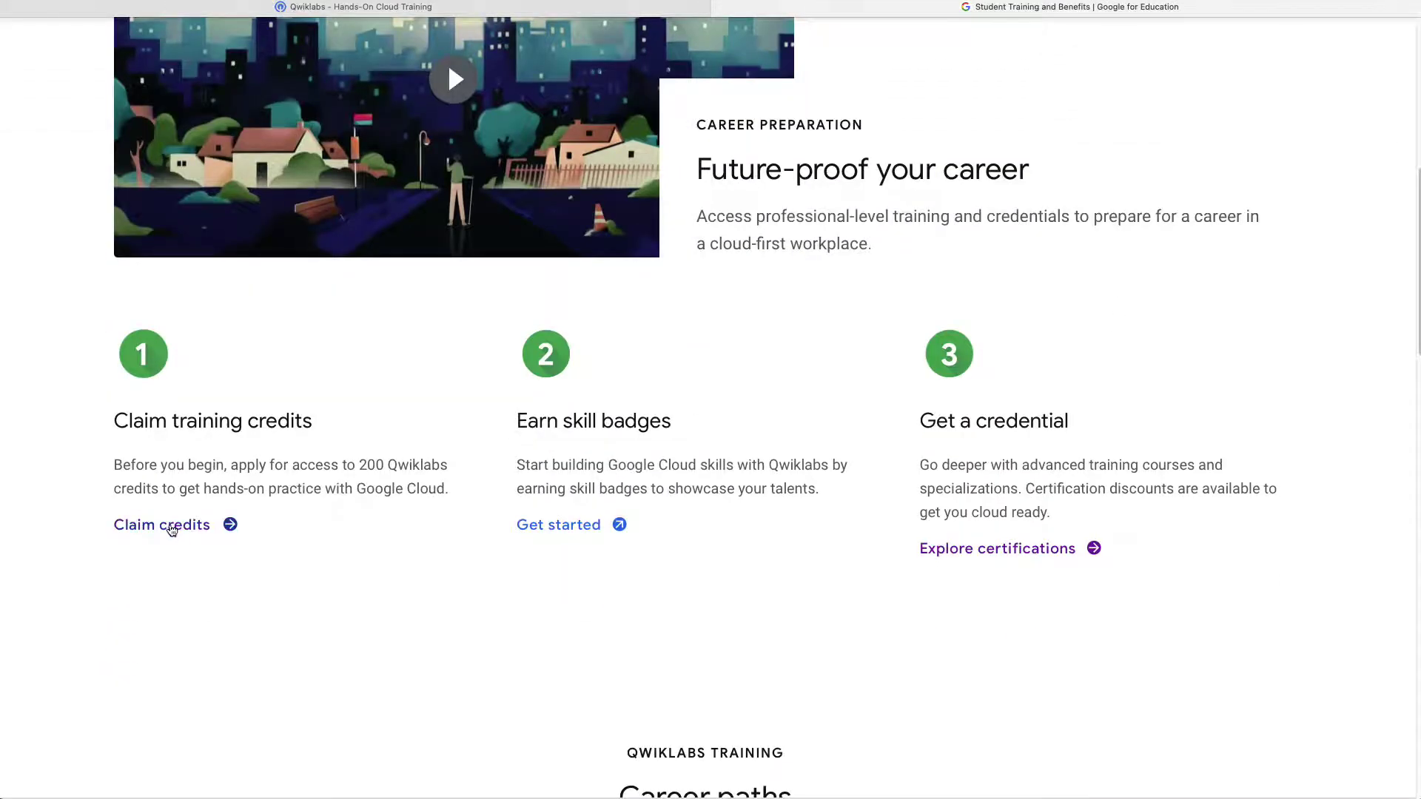
Examine the training credits offer by following Claim credits and highlighting "200 Qwiklabs" in its description at a larger page size.
{"action": "left_click", "coordinate": [174, 527]}
{"action": "left_click_drag", "start_coordinate": [354, 467], "coordinate": [461, 456]}
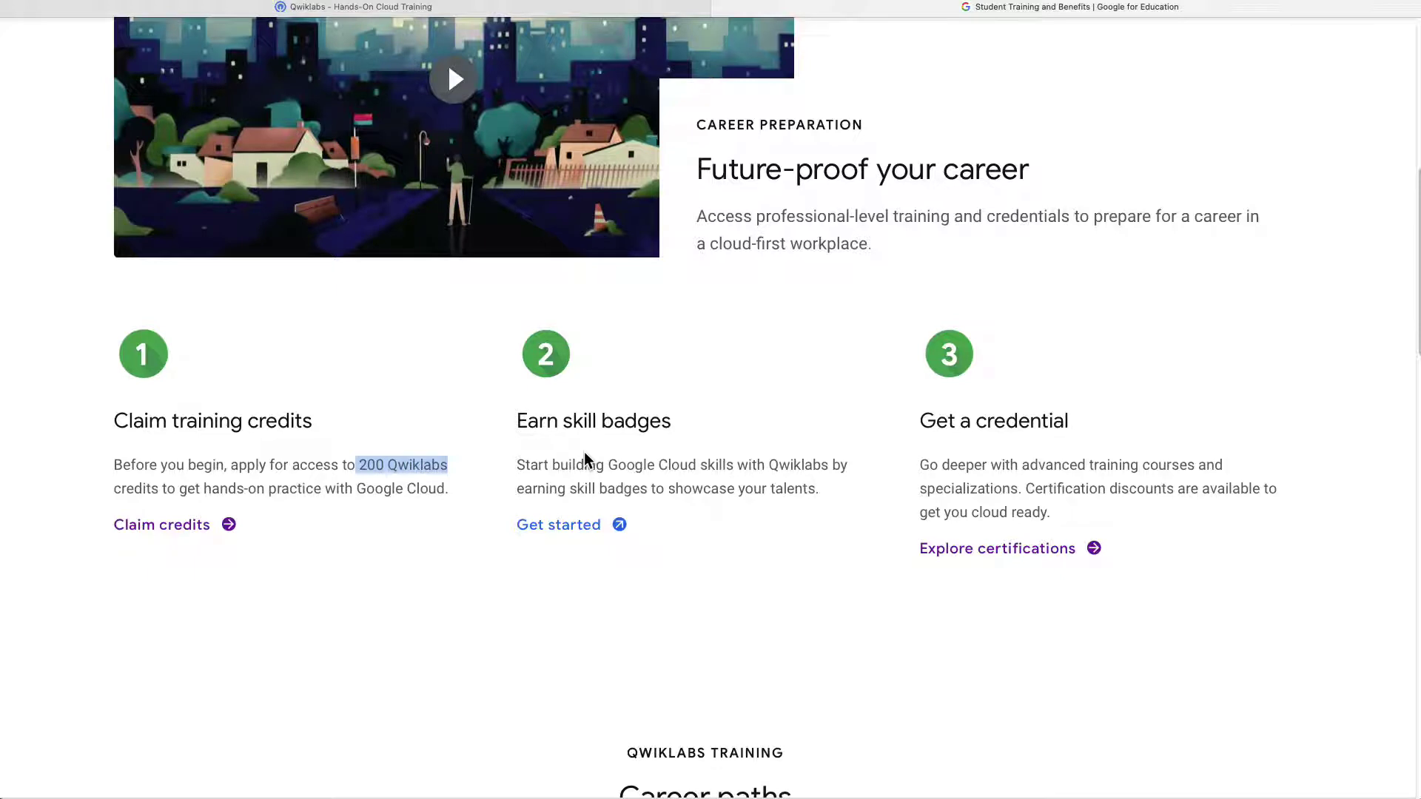
{"action": "key", "text": "ctrl+plus"}
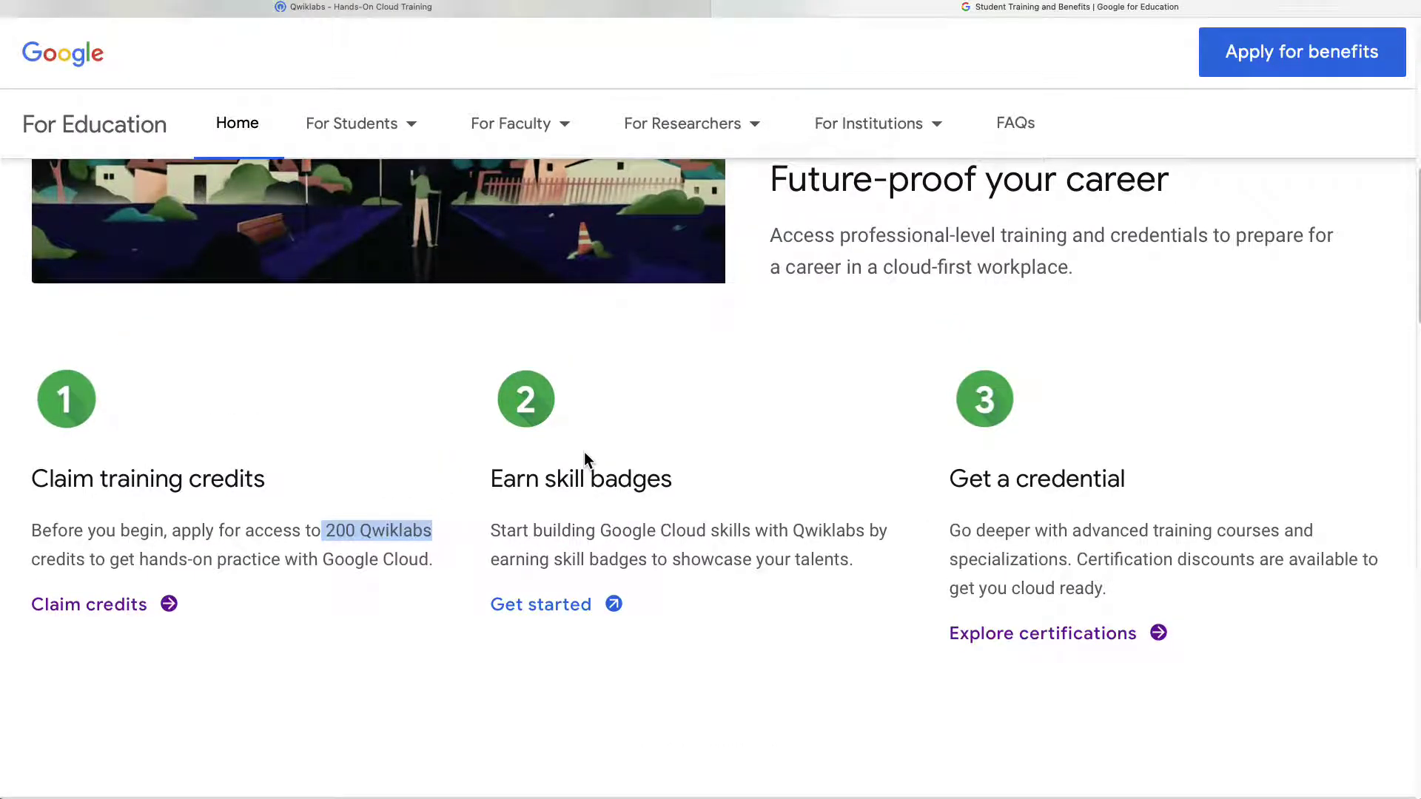
Return to the Qwiklabs site and sign in with the saved account's e-mail and password.
{"action": "left_click", "coordinate": [482, 11]}
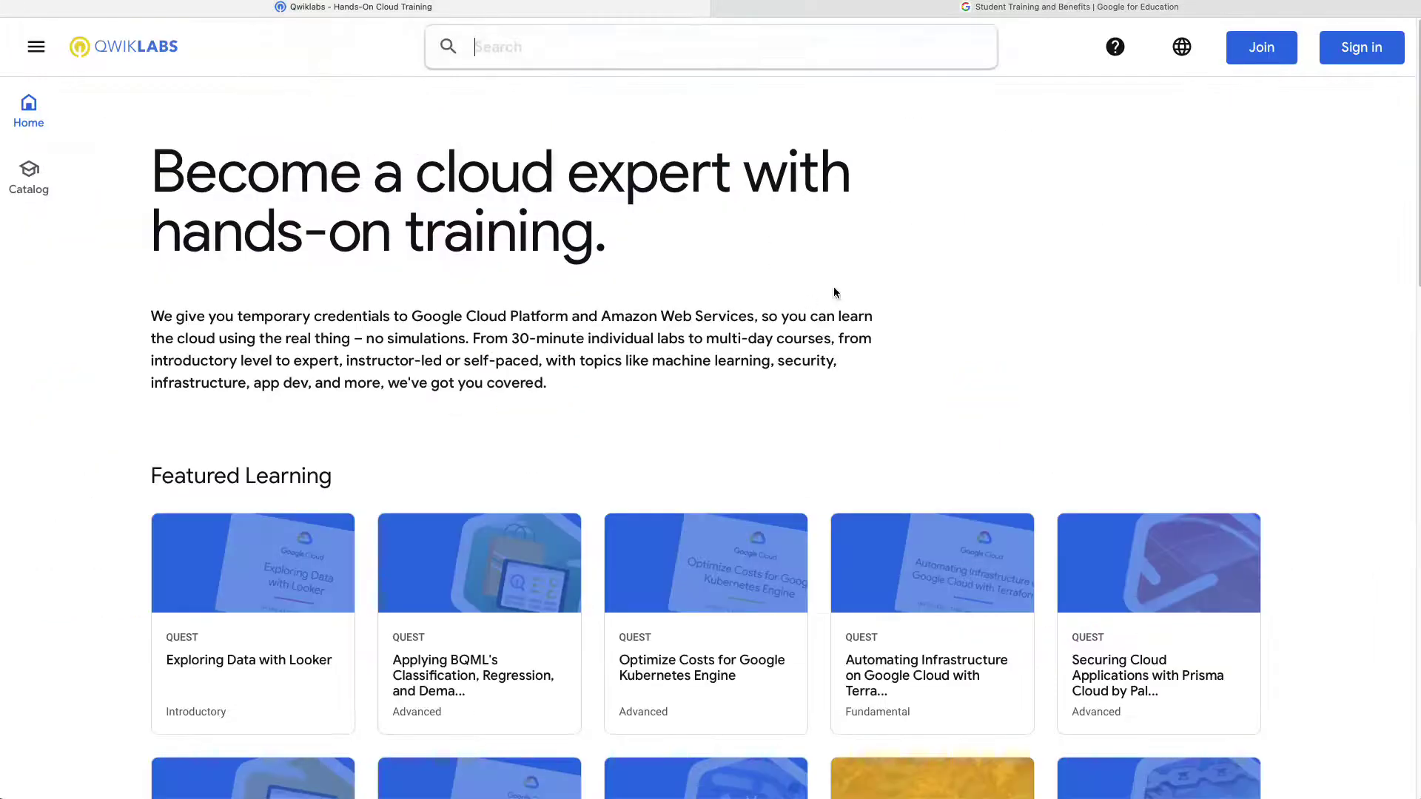
{"action": "left_click", "coordinate": [1347, 46]}
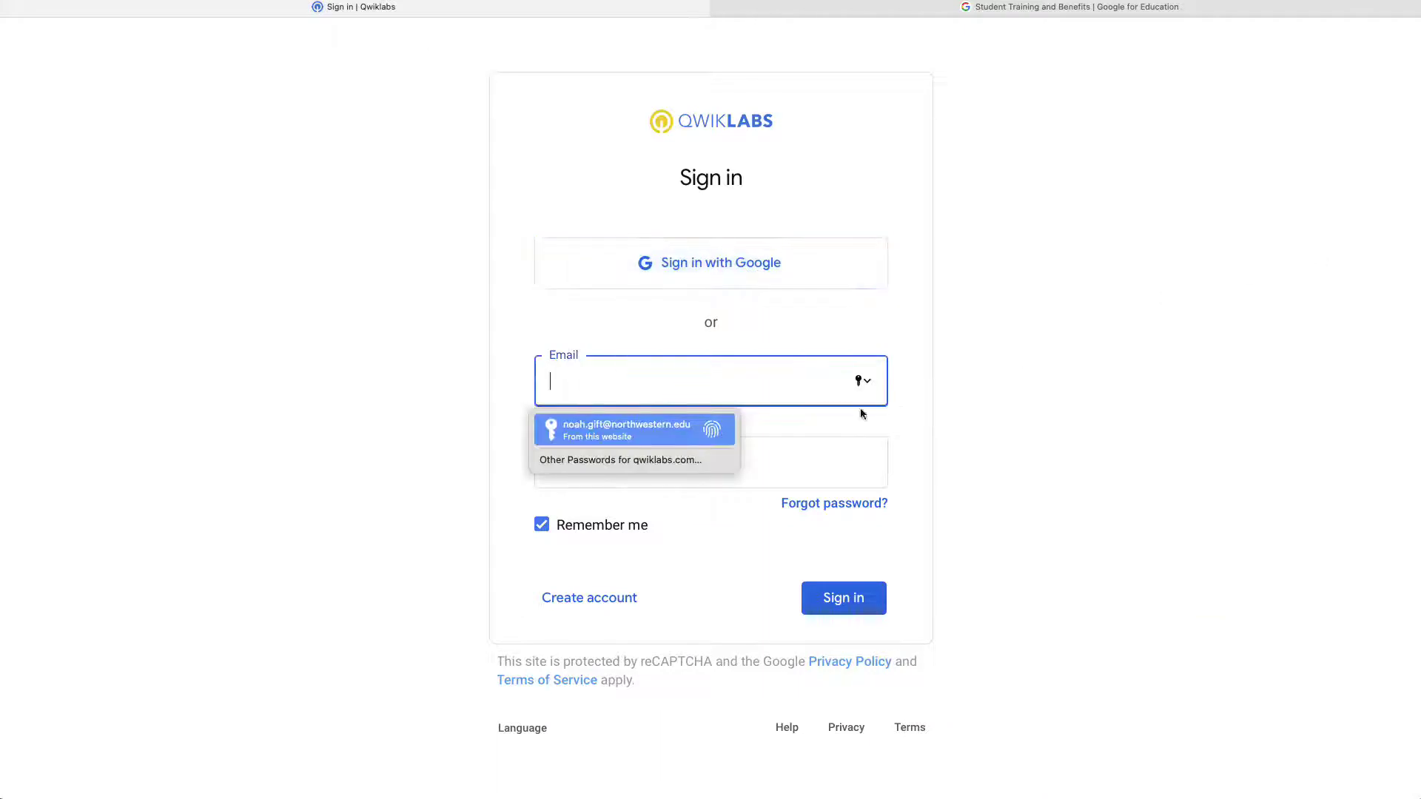
{"action": "left_click", "coordinate": [723, 430]}
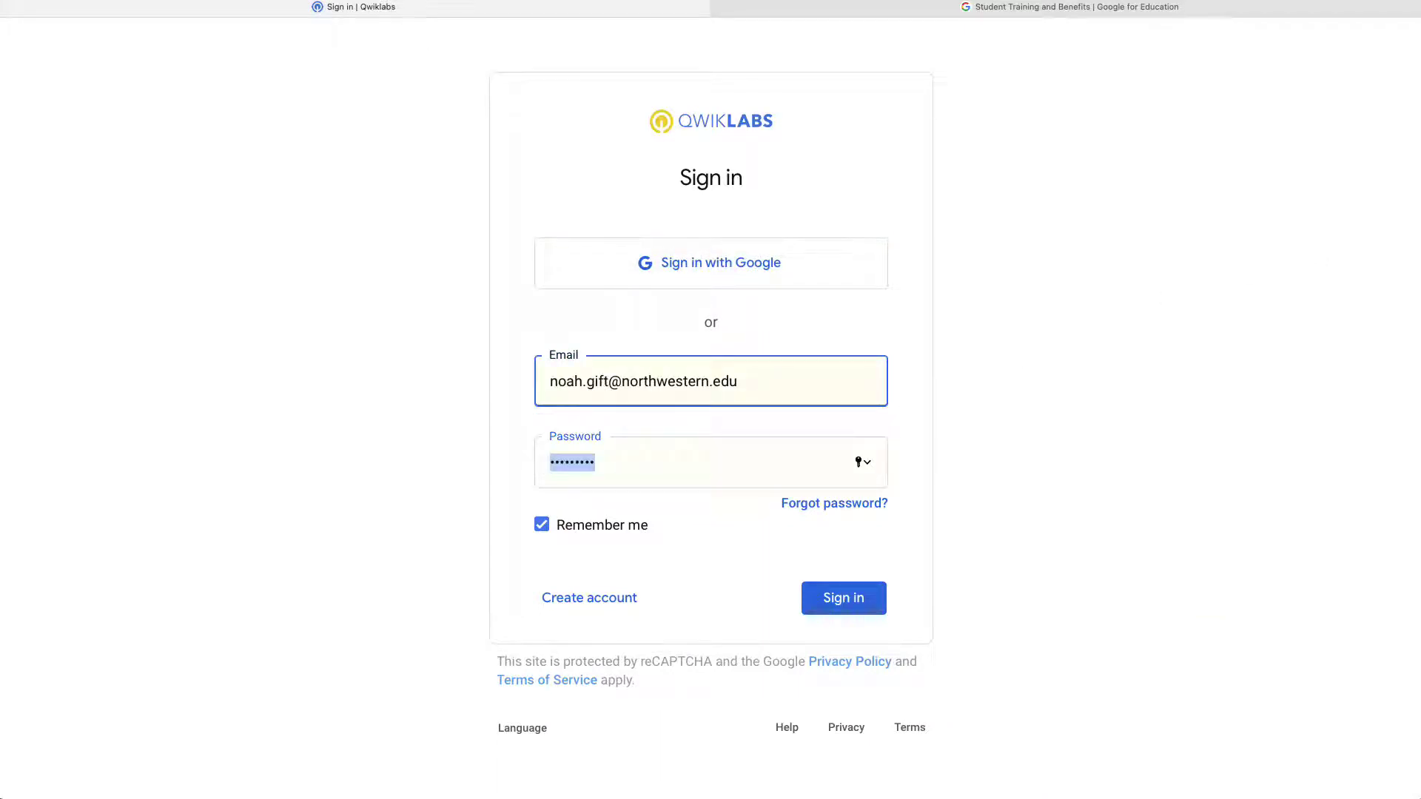
{"action": "key", "text": "Return"}
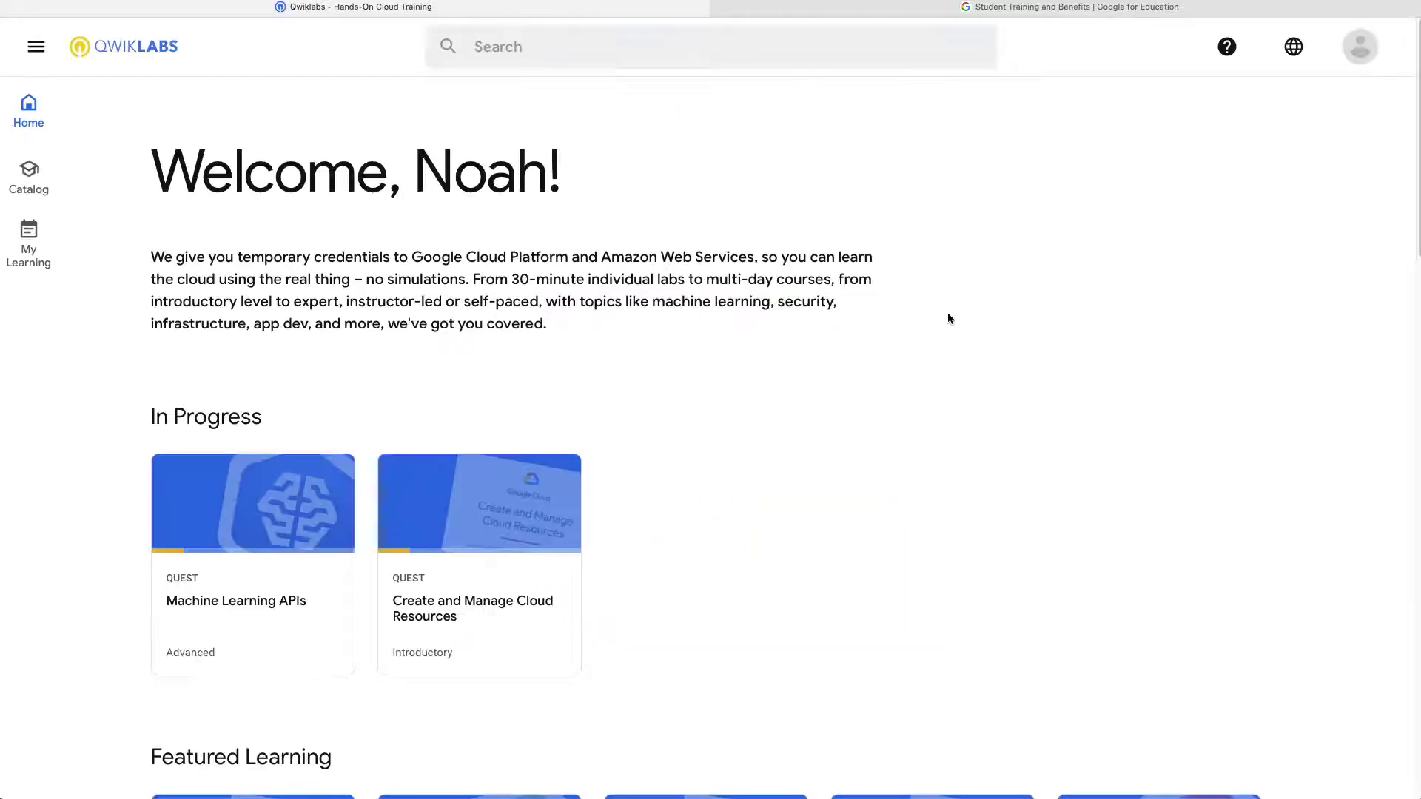
Search Qwiklabs for "automl" and open the lab "Classify Images of Clouds in the Cloud with AutoML Vision".
{"action": "left_click", "coordinate": [587, 38]}
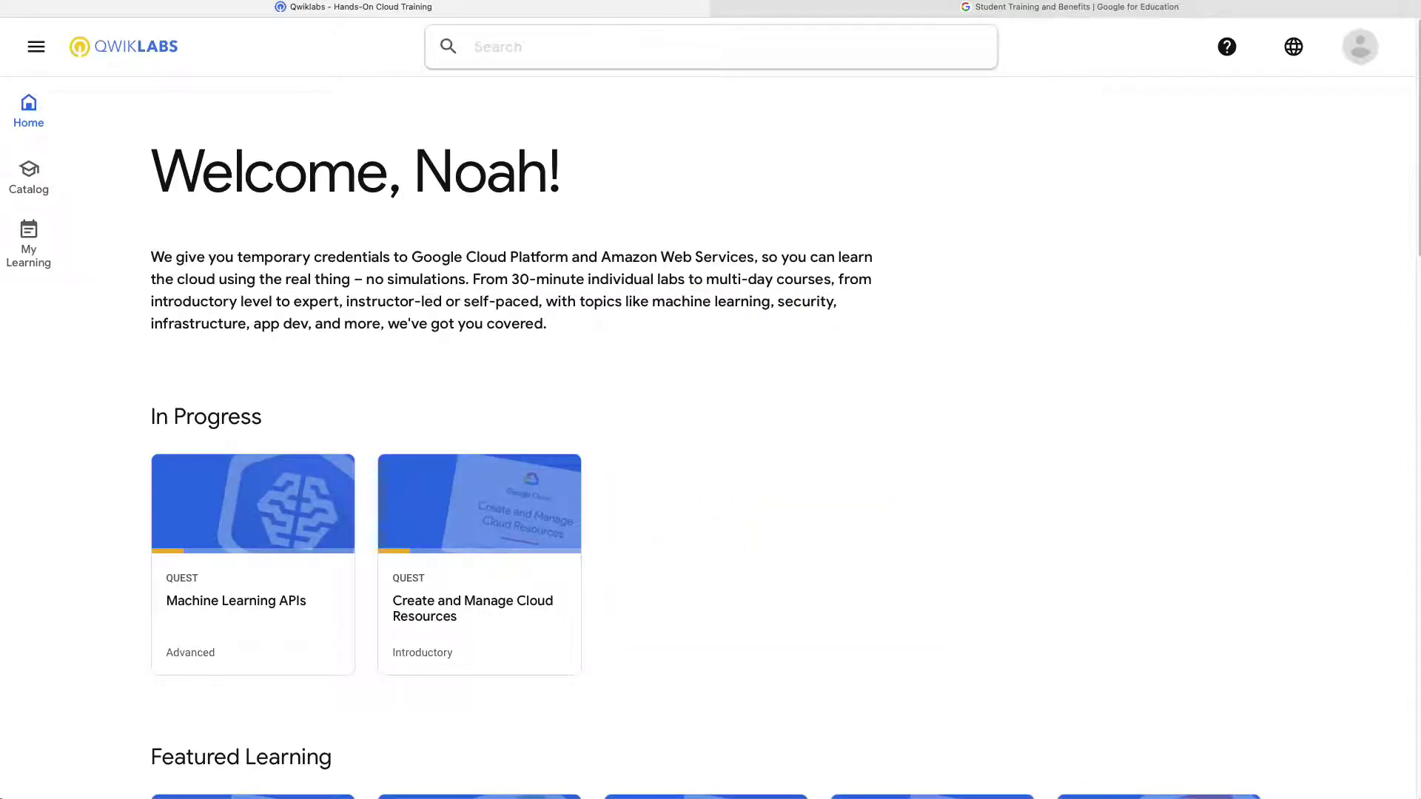
{"action": "type", "text": "automl"}
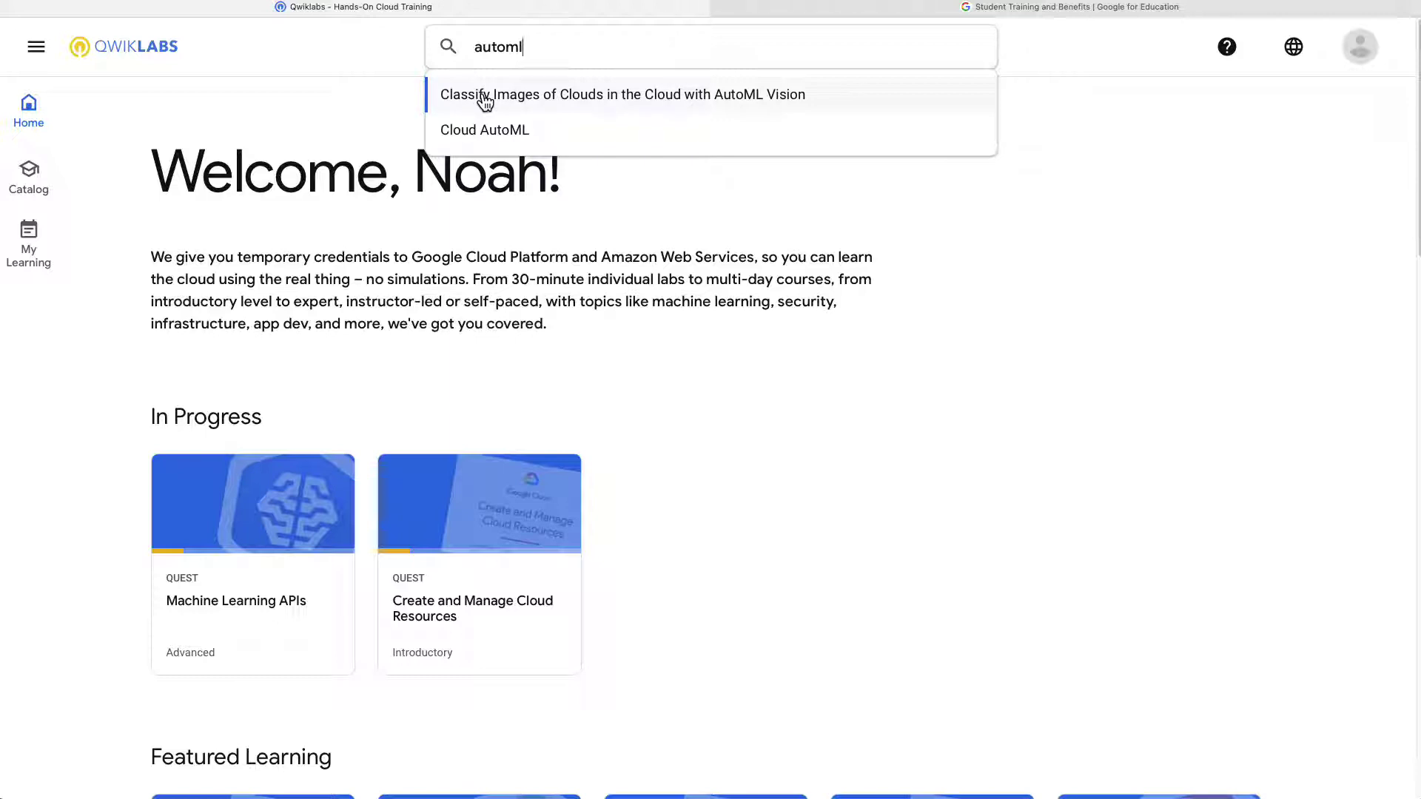
{"action": "left_click", "coordinate": [635, 101]}
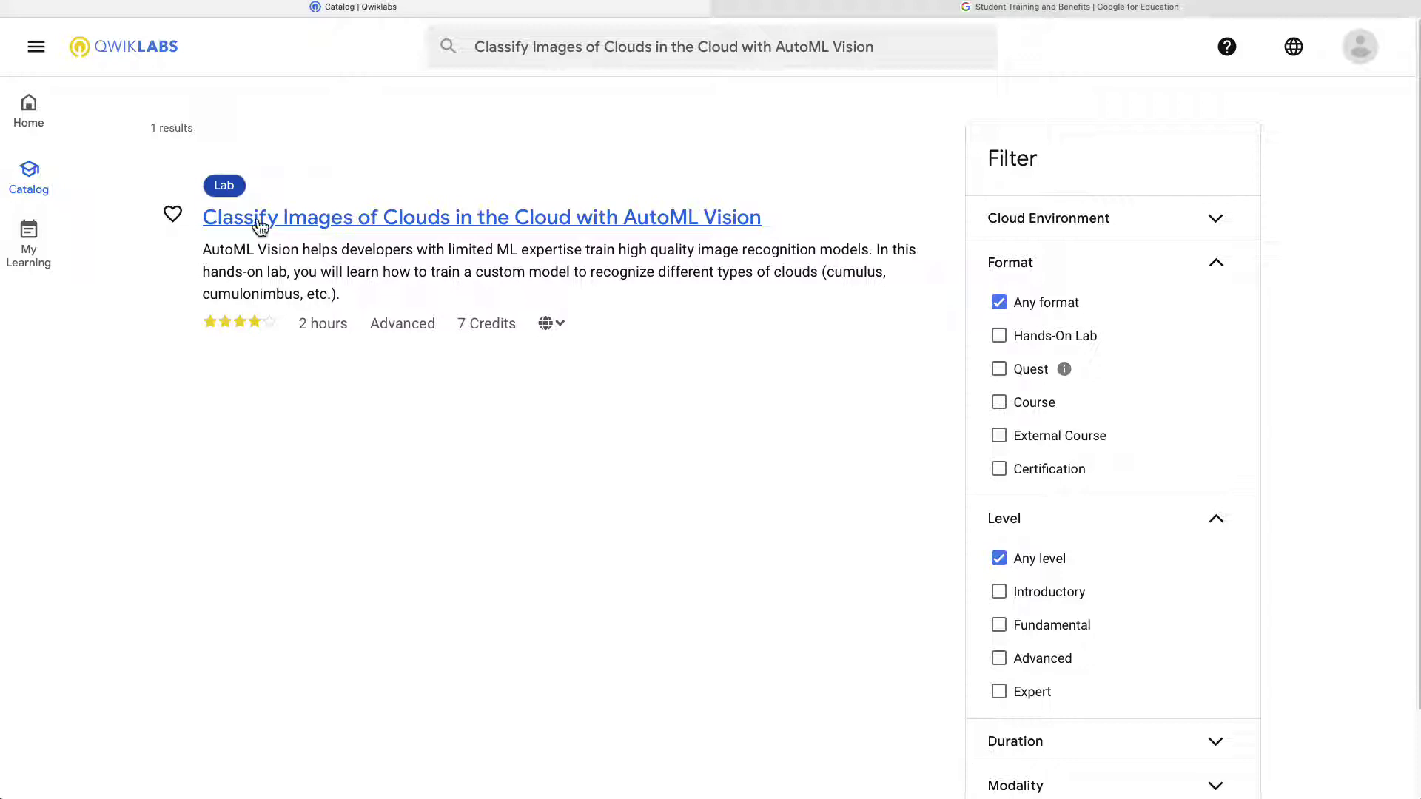
{"action": "left_click", "coordinate": [608, 219]}
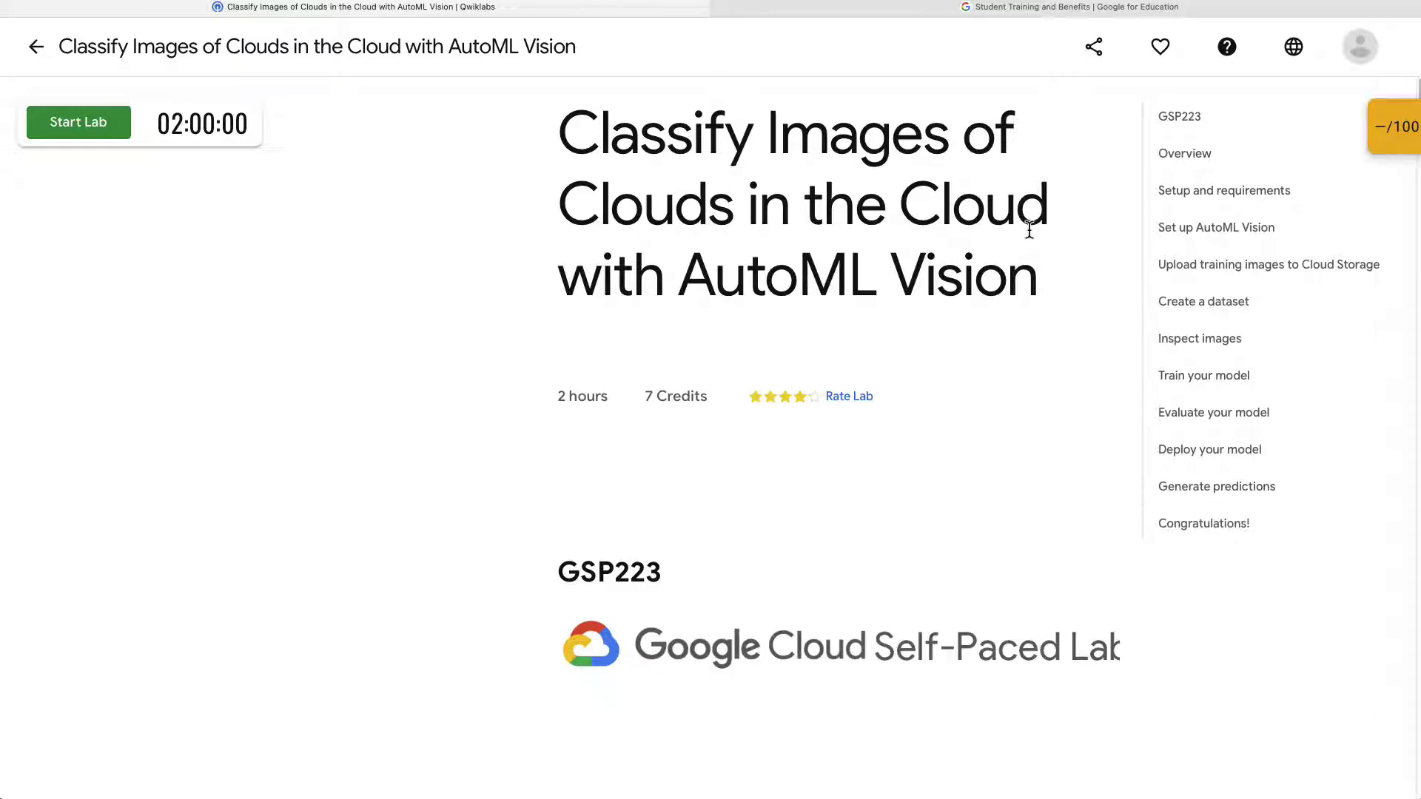
Start the lab by passing the image check for bridges and launching it with 7 credits.
{"action": "left_click", "coordinate": [61, 134]}
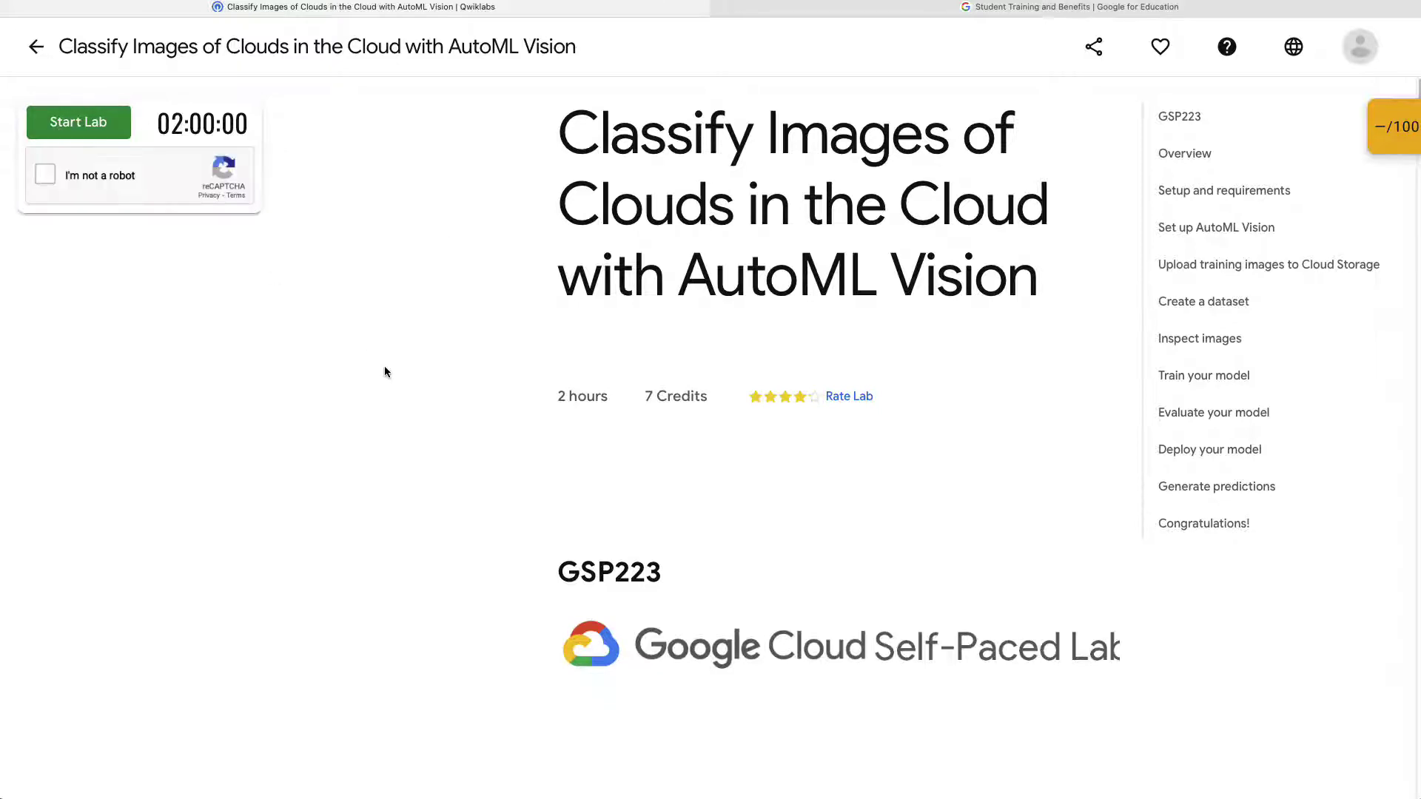
{"action": "left_click", "coordinate": [43, 176]}
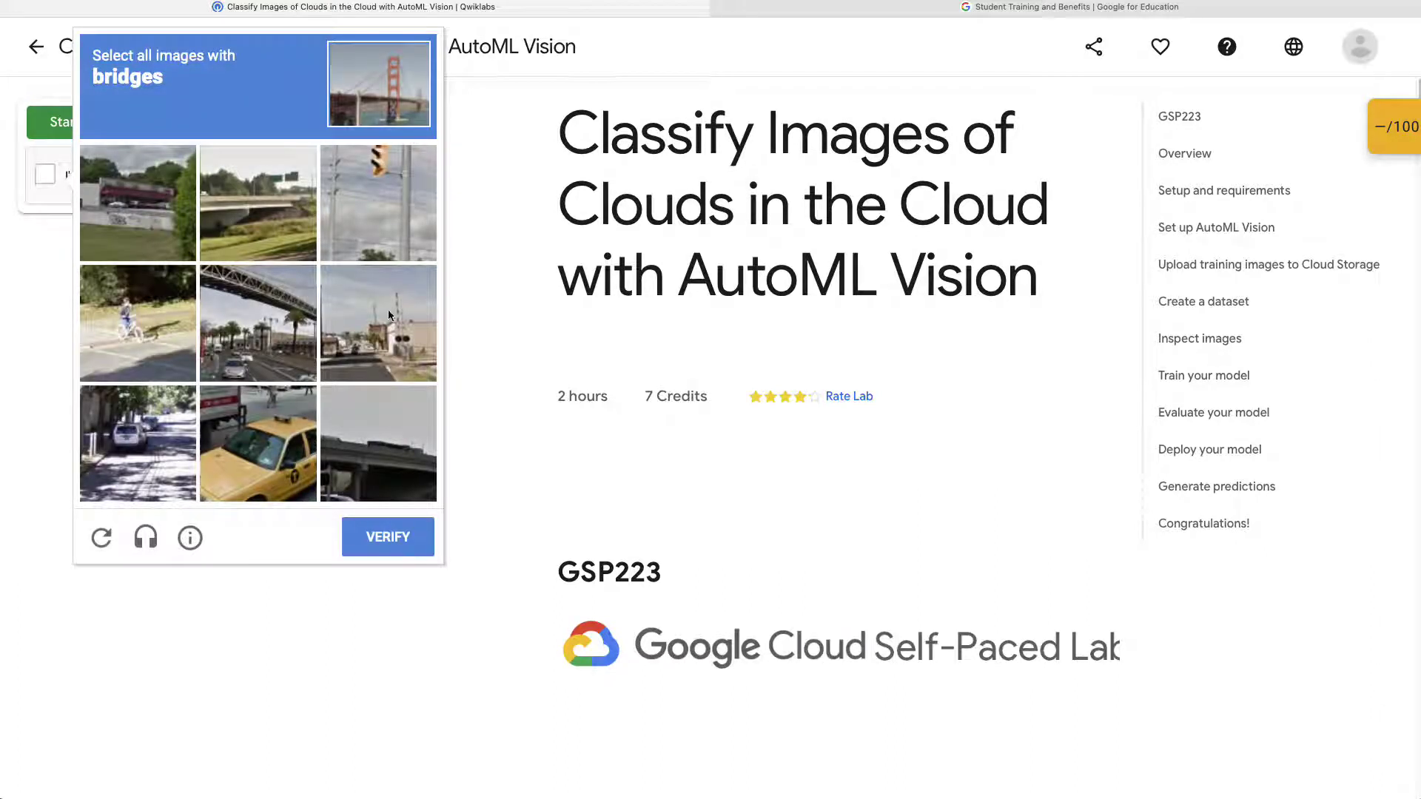
{"action": "left_click", "coordinate": [246, 217]}
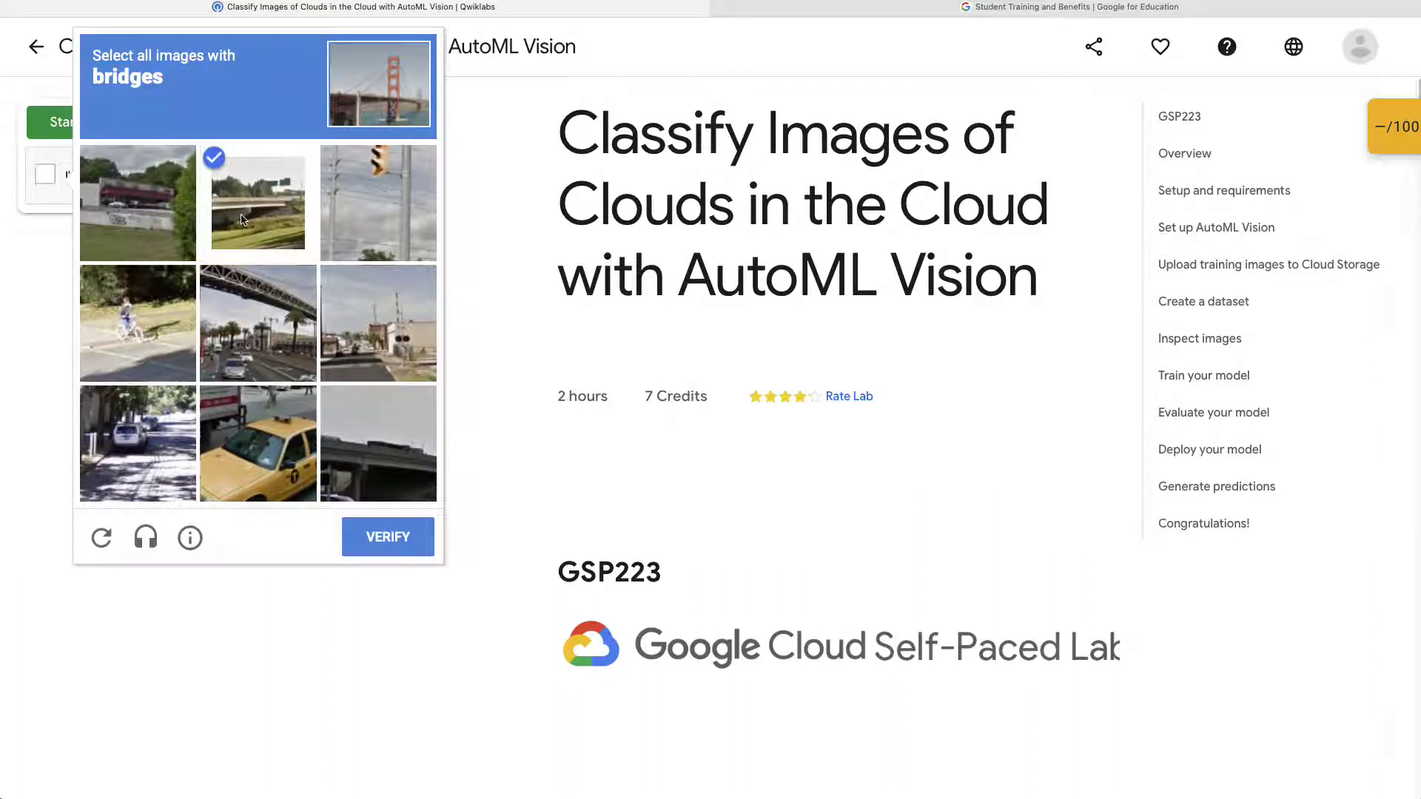
{"action": "left_click", "coordinate": [261, 326]}
{"action": "left_click", "coordinate": [369, 476]}
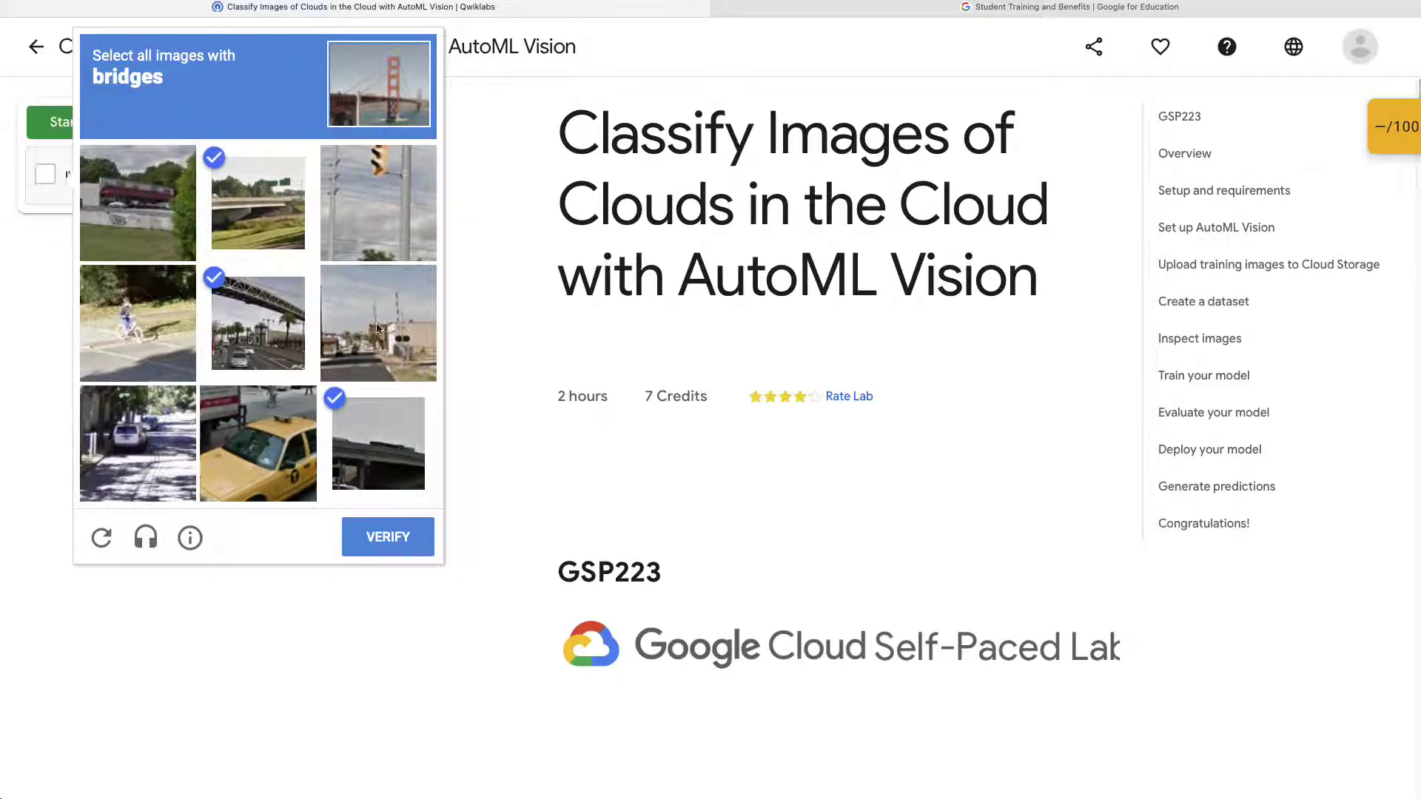
{"action": "left_click", "coordinate": [388, 538]}
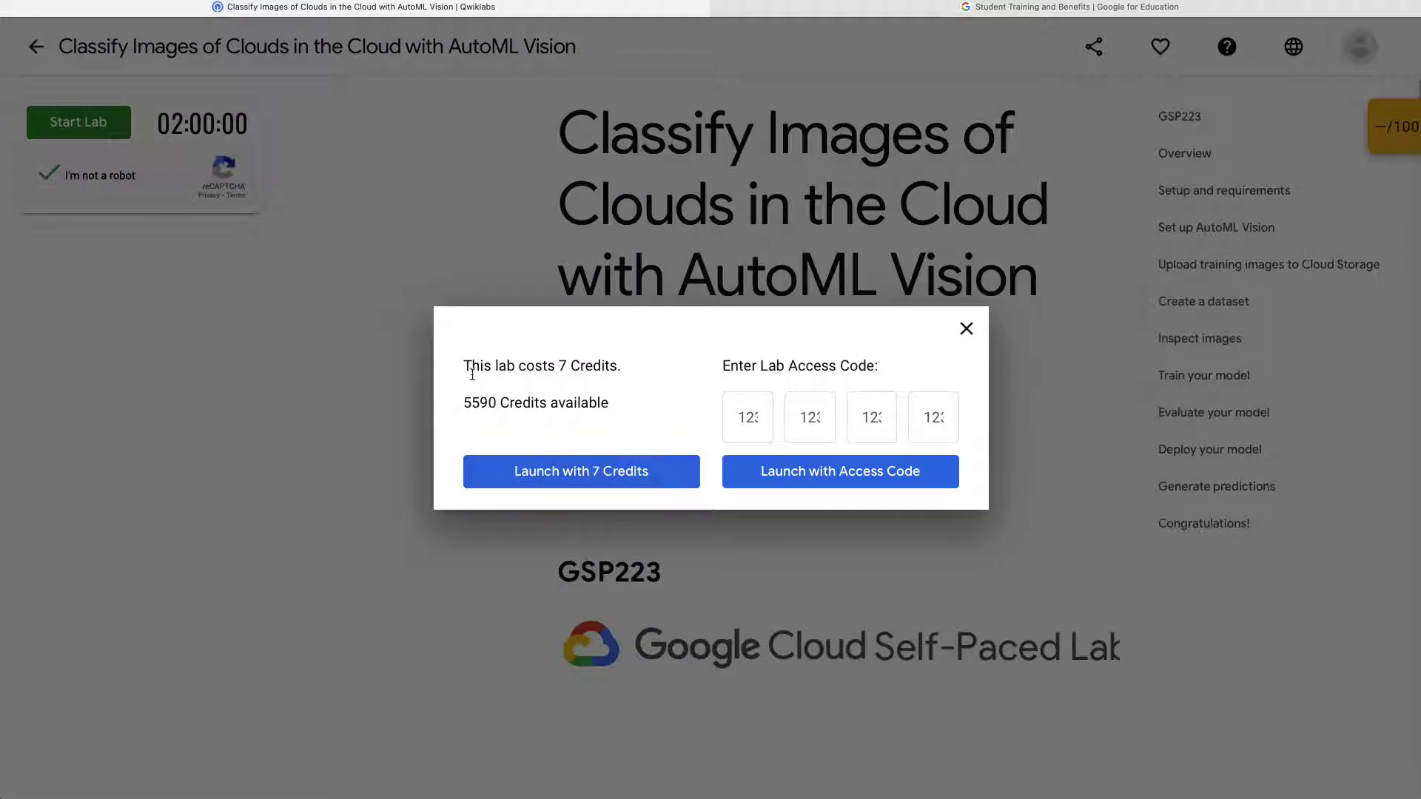
{"action": "left_click_drag", "start_coordinate": [472, 375], "coordinate": [568, 376]}
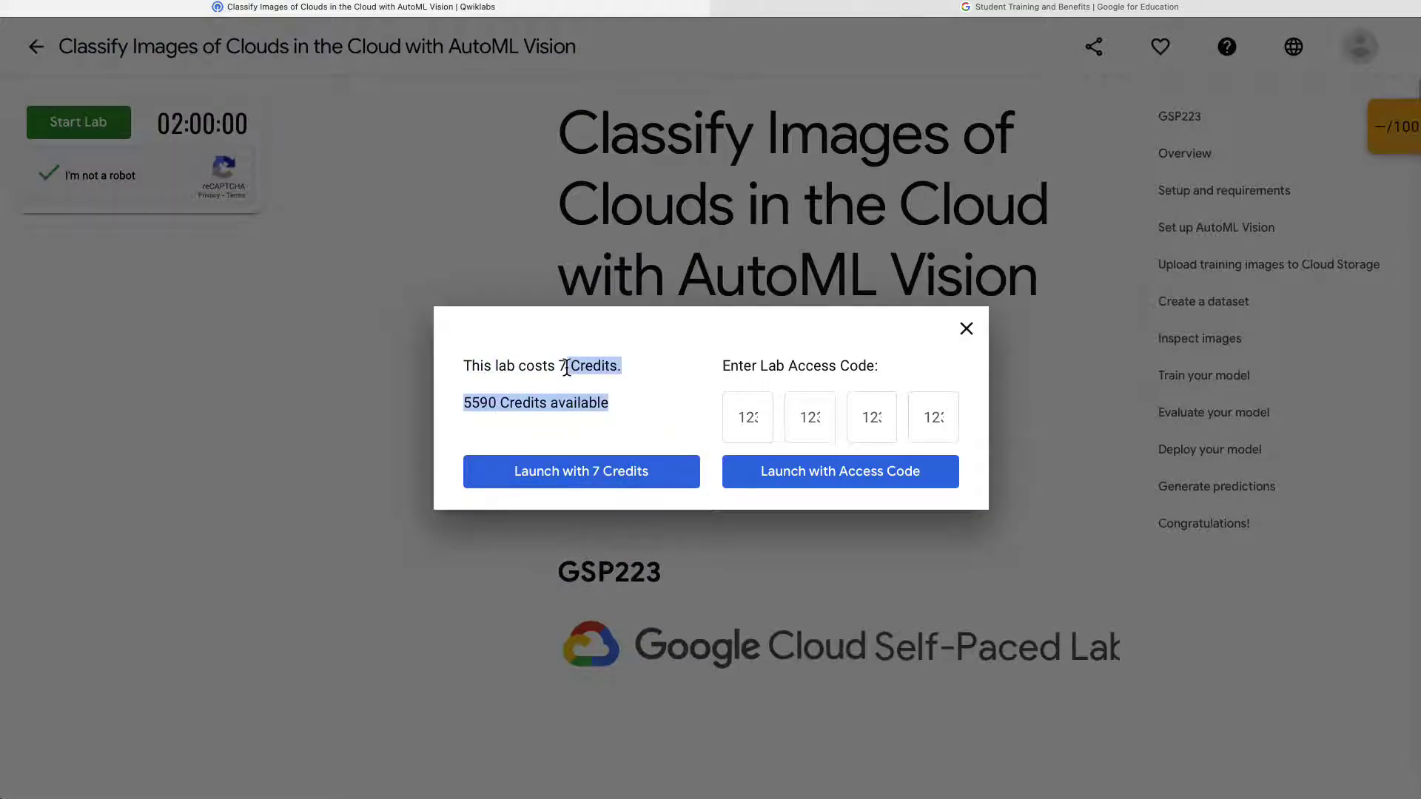
{"action": "left_click", "coordinate": [545, 479]}
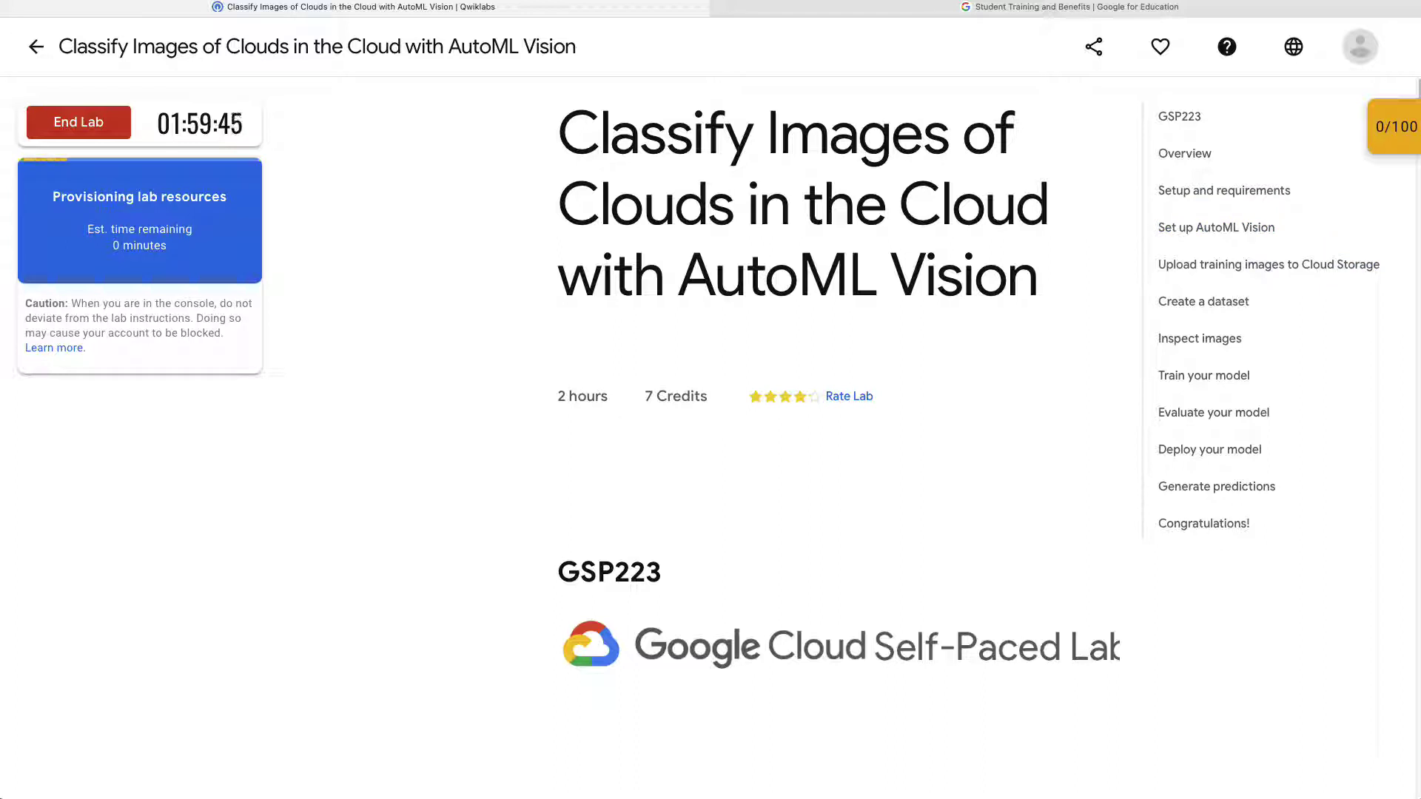
Narrow the lab's browser window to about two thirds of the screen width.
{"action": "left_click_drag", "start_coordinate": [1420, 277], "coordinate": [912, 262]}
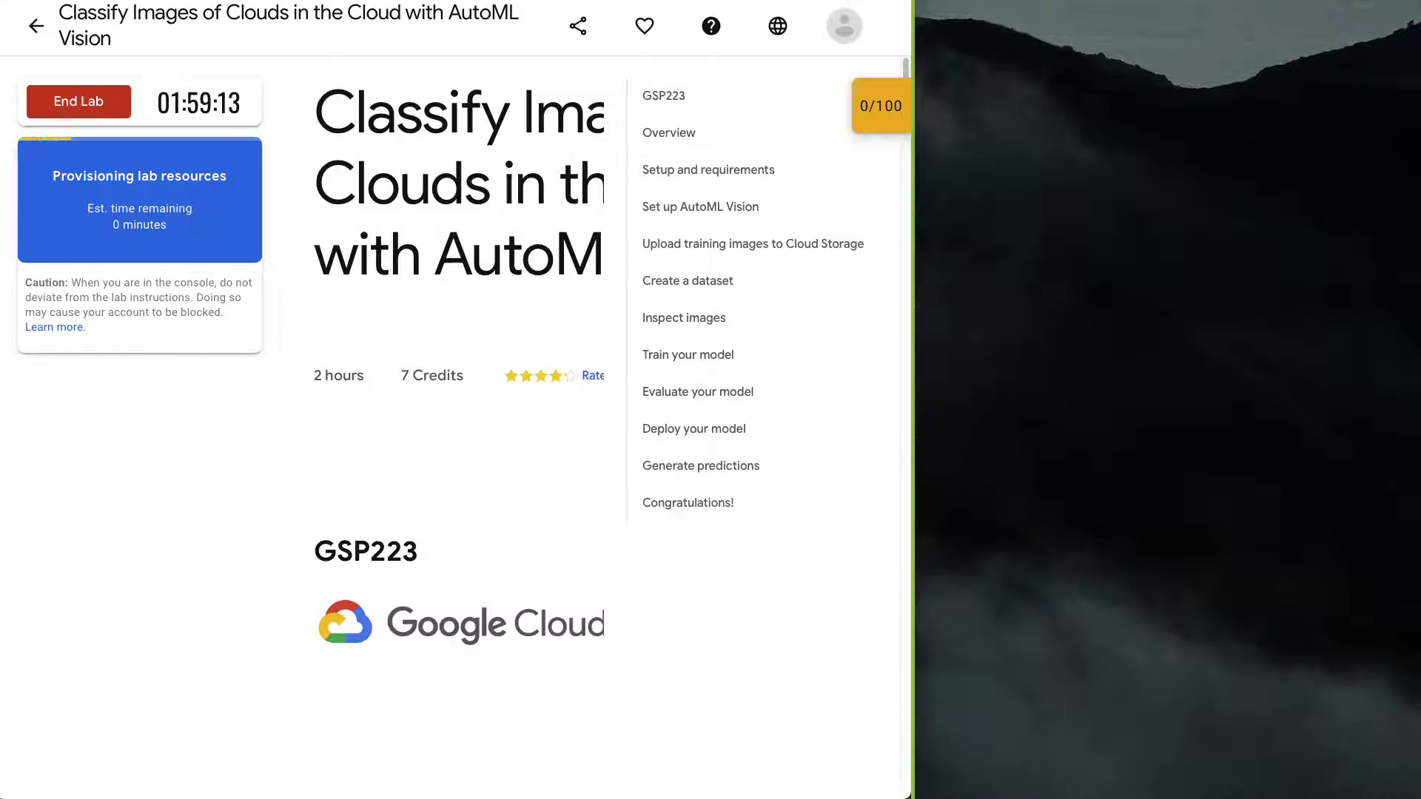
{"action": "key", "text": "super+n"}
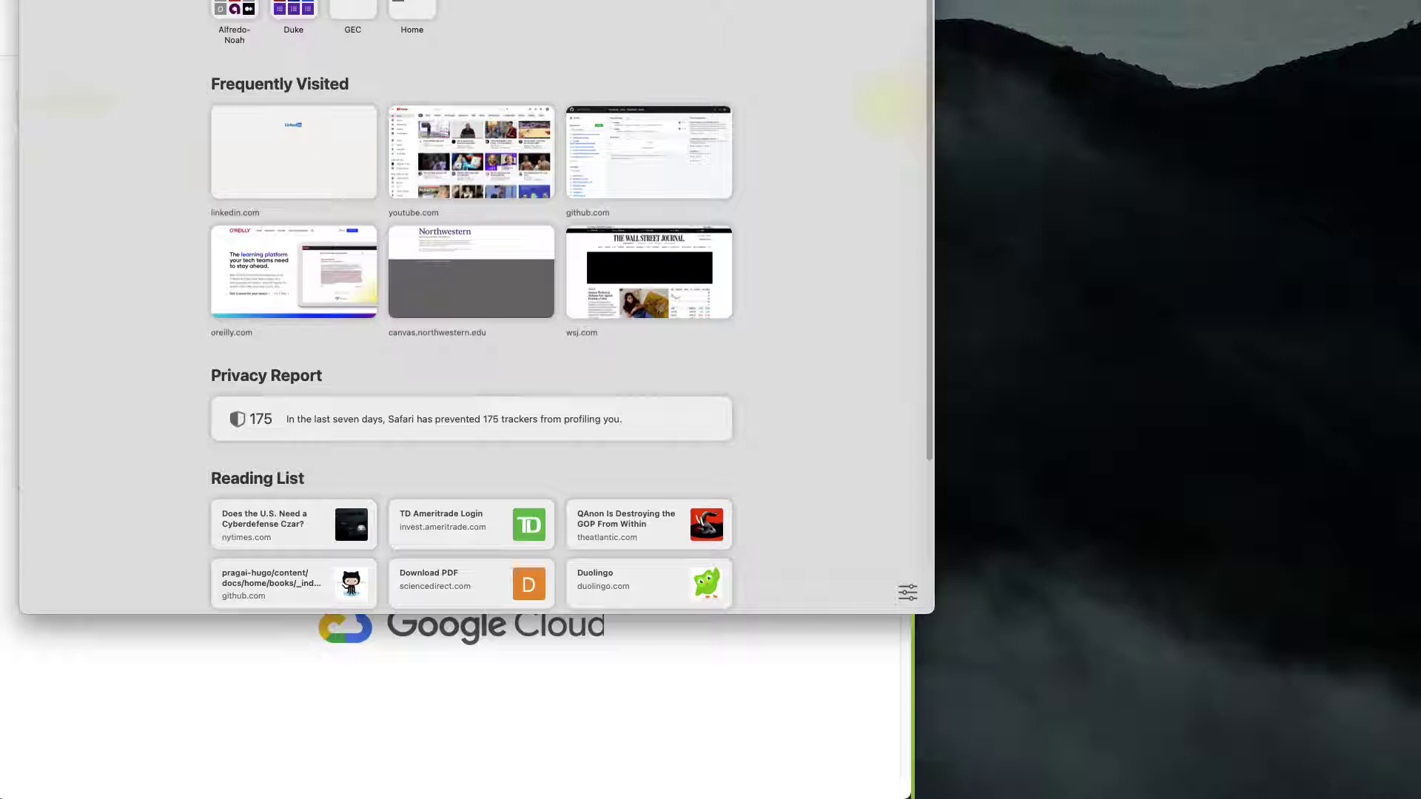
{"action": "key", "text": "super+w"}
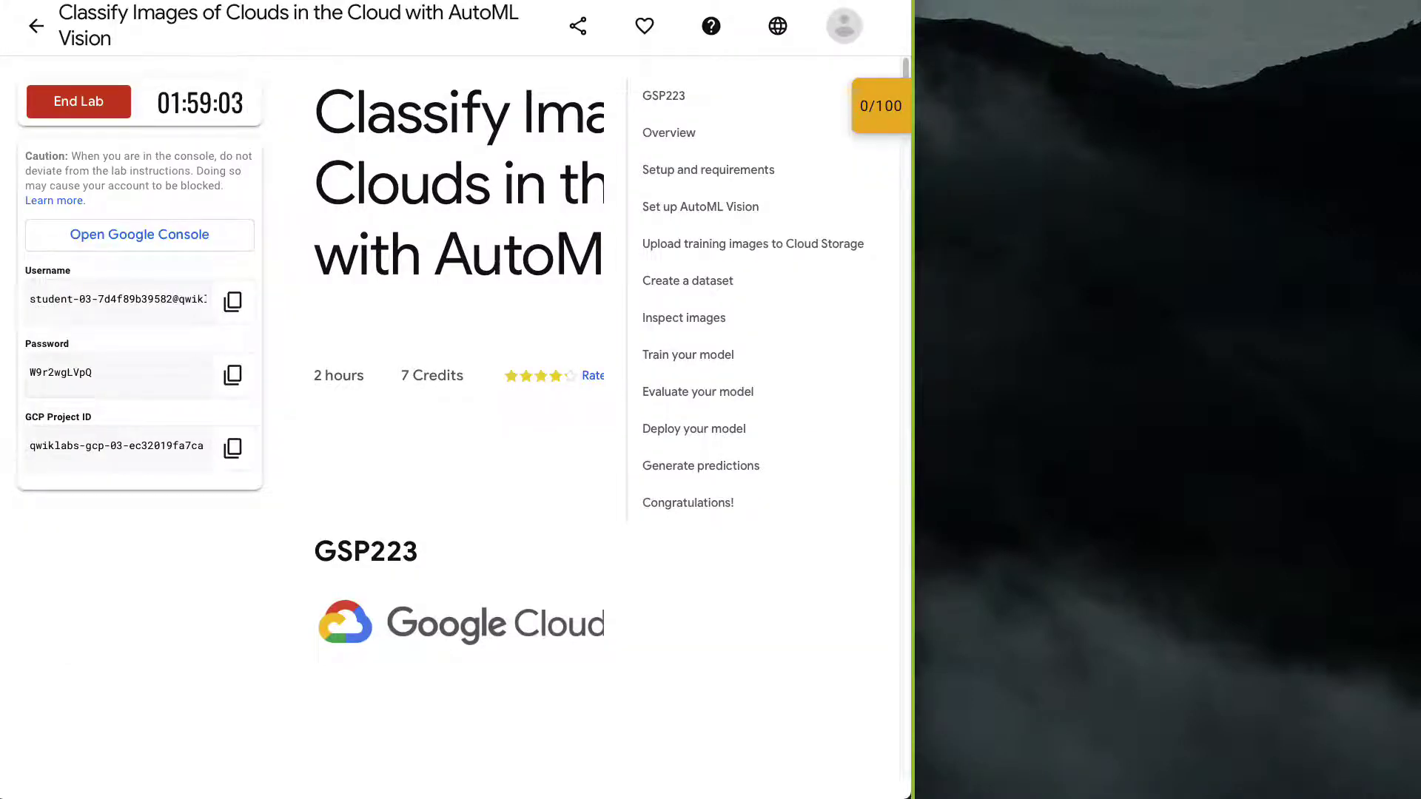
Switch to the Zoom meeting and choose Desktop 2 as the screen to share.
{"action": "key", "text": "super+Tab"}
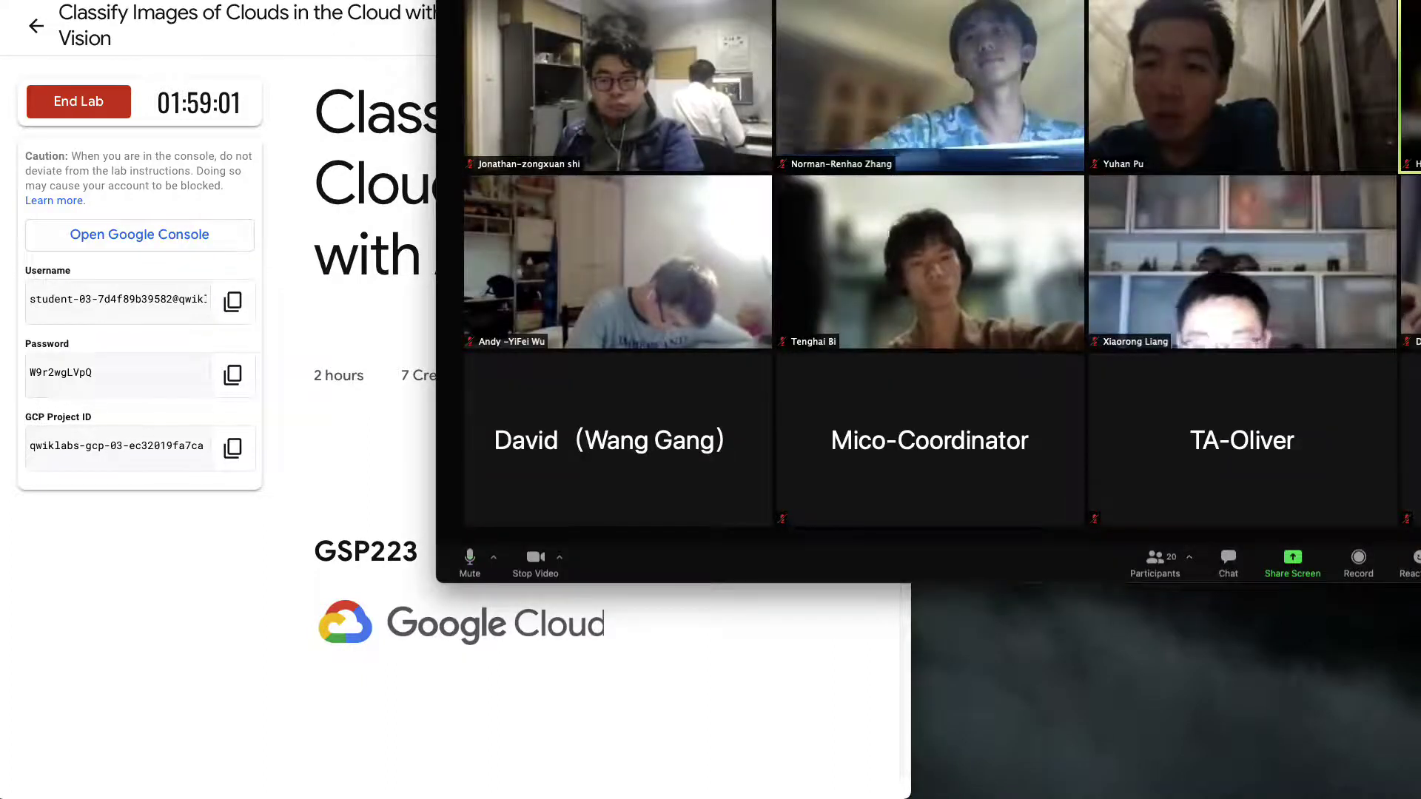
{"action": "left_click", "coordinate": [1303, 559]}
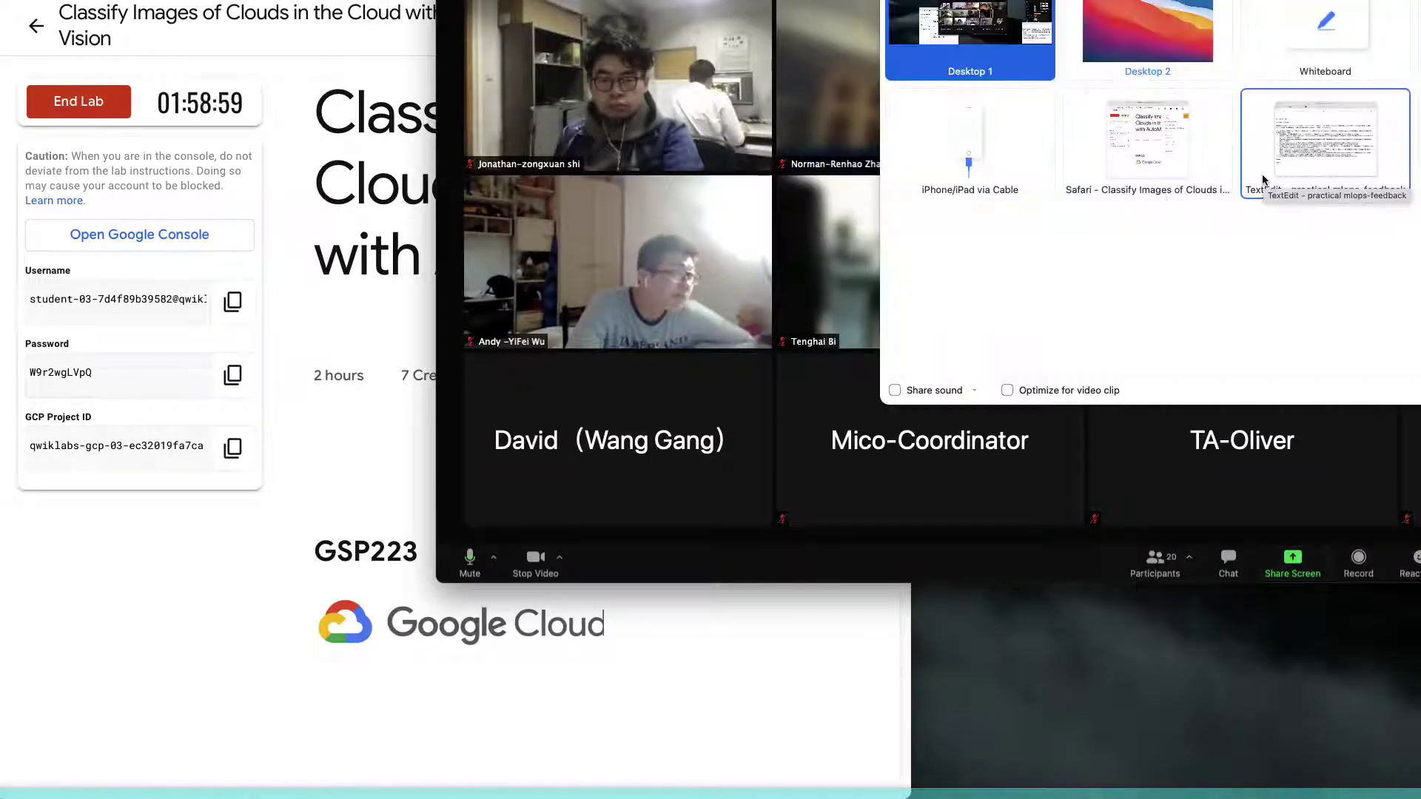
{"action": "left_click", "coordinate": [1120, 19]}
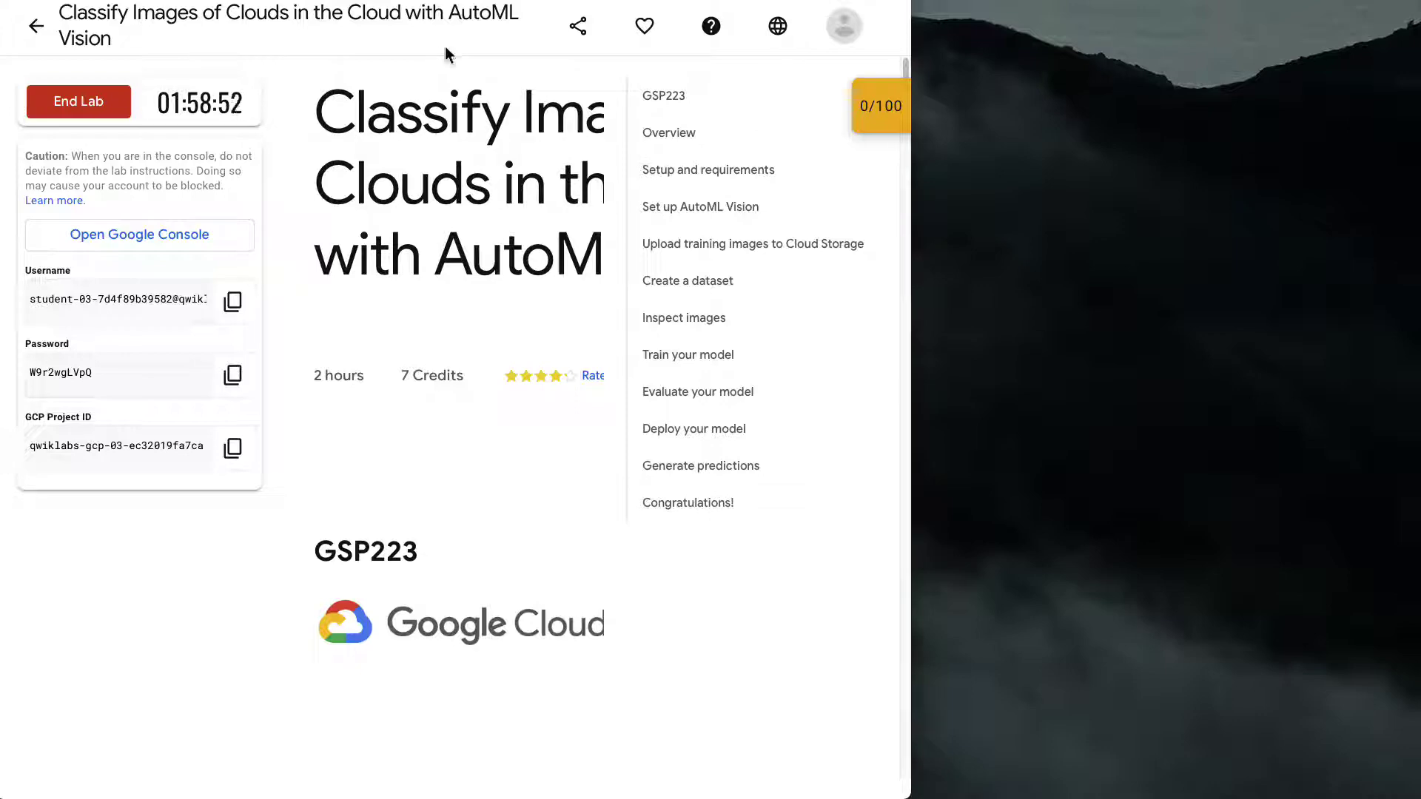
Open a new browser window and place it beside the lab window, filling the remaining screen space.
{"action": "key", "text": "super+n"}
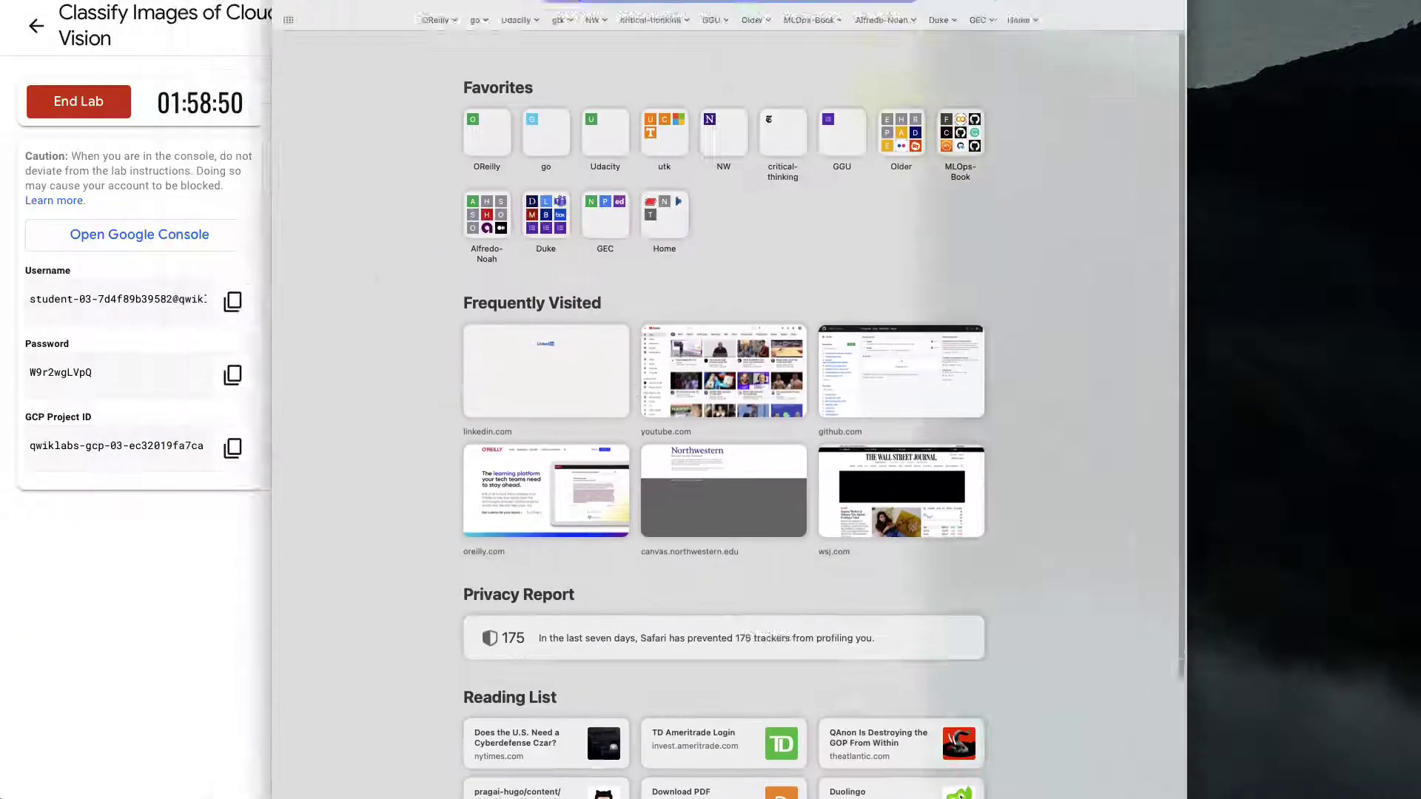
{"action": "left_click_drag", "start_coordinate": [427, 1], "coordinate": [668, 6]}
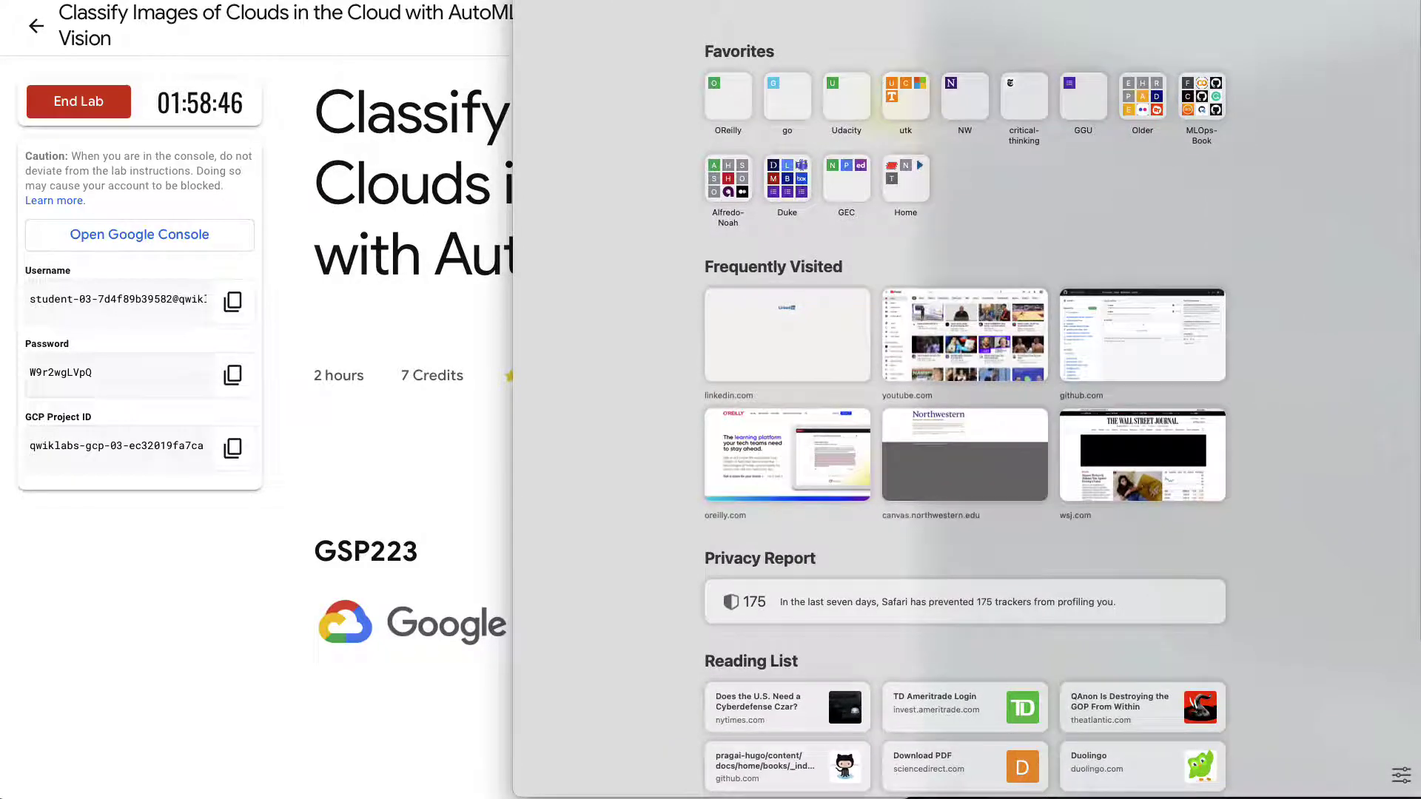
{"action": "left_click_drag", "start_coordinate": [513, 2], "coordinate": [507, 1]}
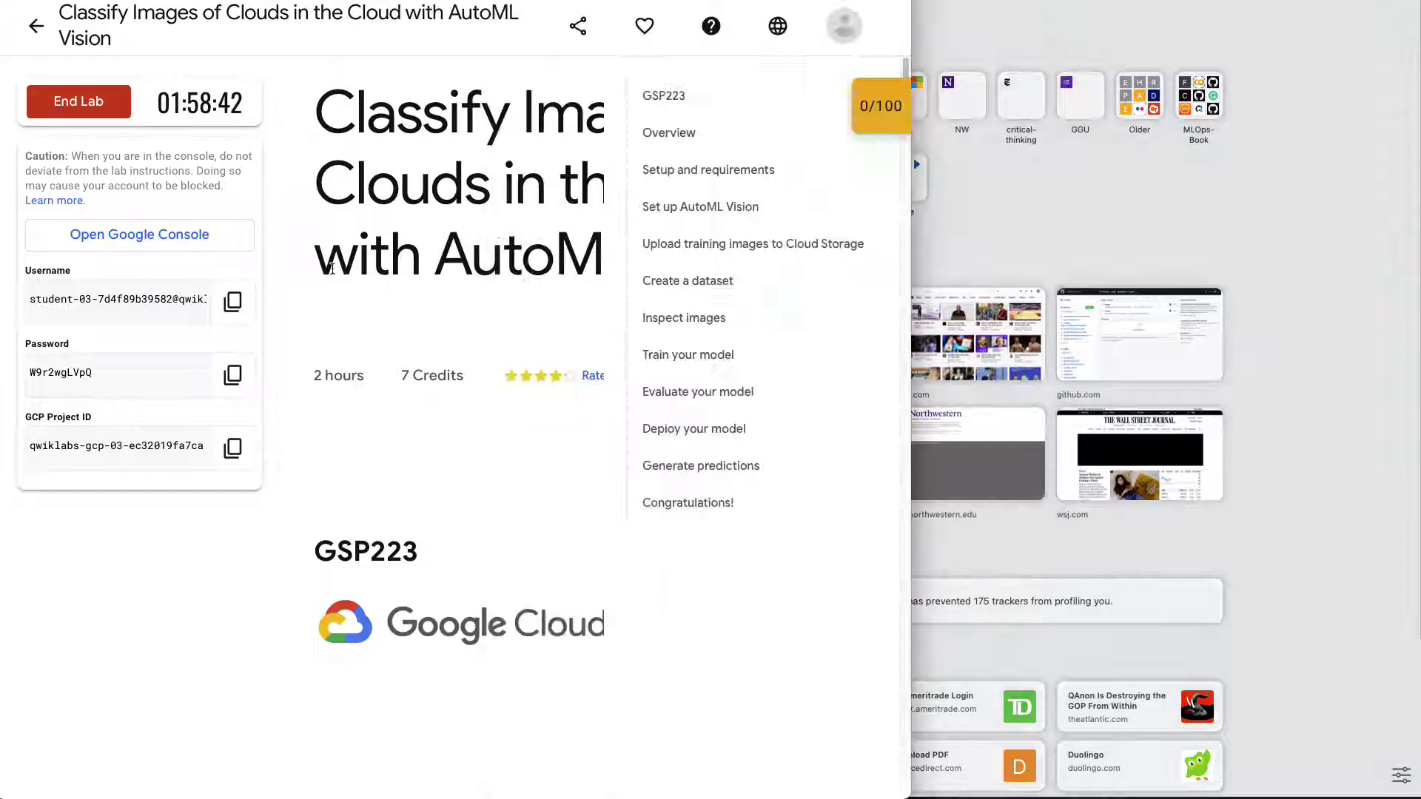
Open the lab's Google Console sign-in with another account and detach that page into its own window beside the lab.
{"action": "left_click", "coordinate": [325, 208]}
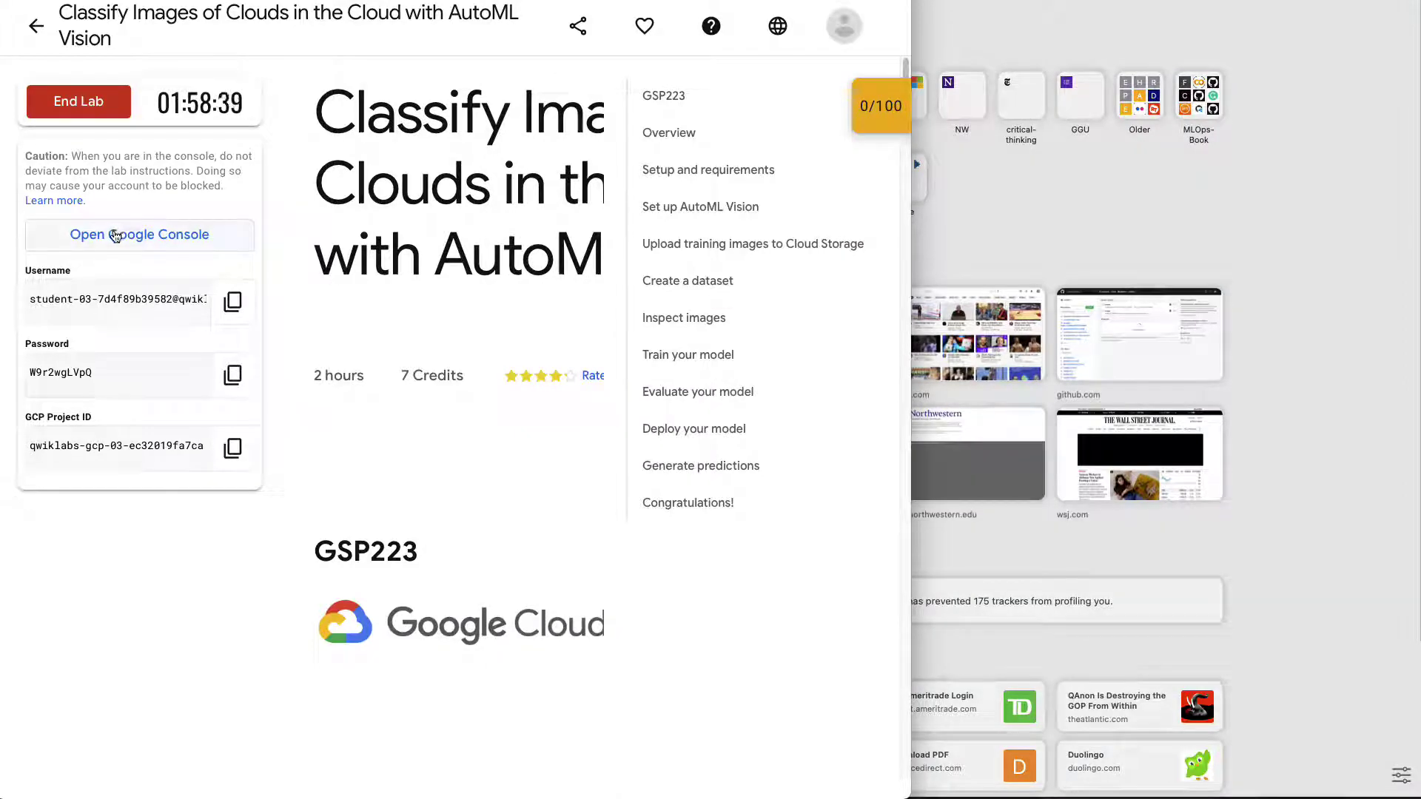
{"action": "left_click", "coordinate": [115, 235]}
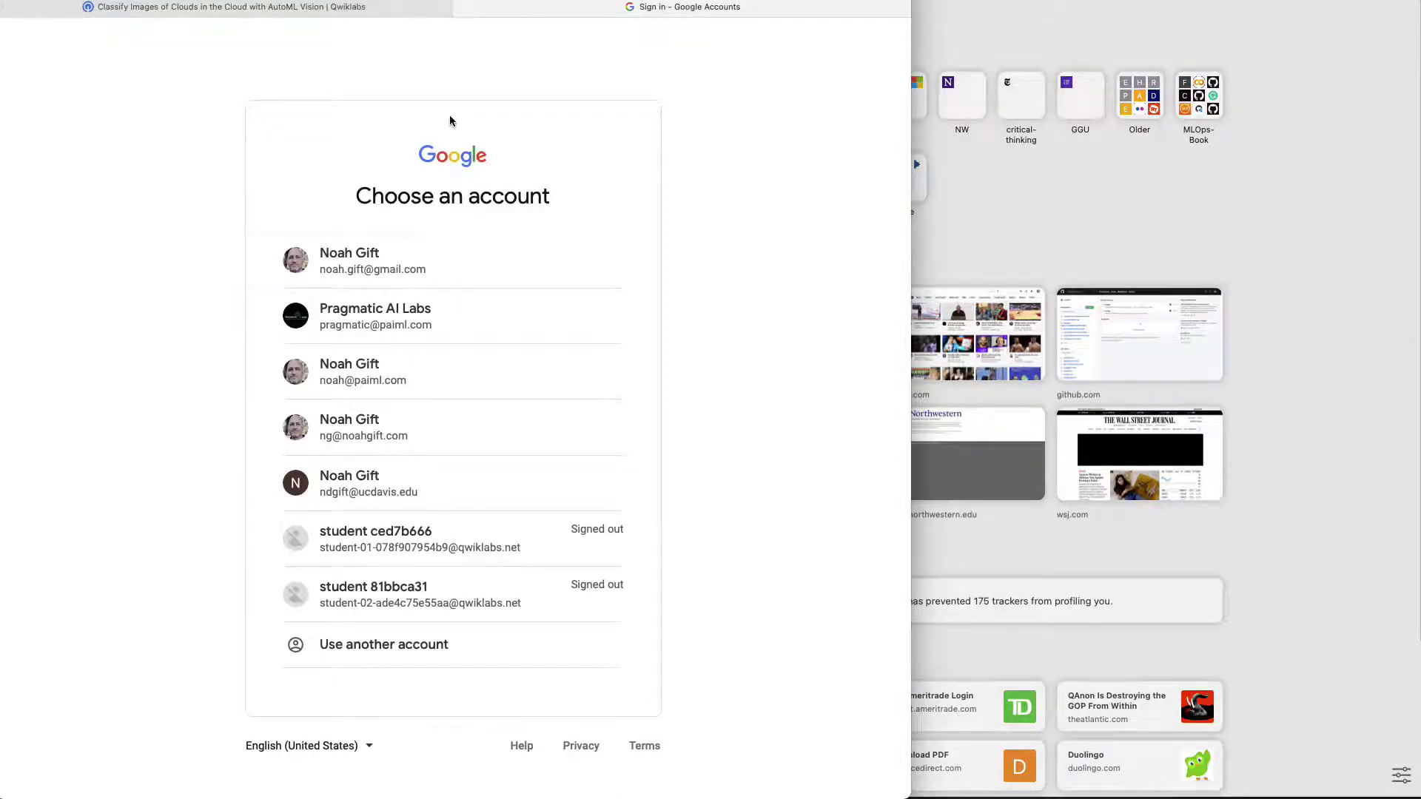
{"action": "left_click", "coordinate": [357, 654]}
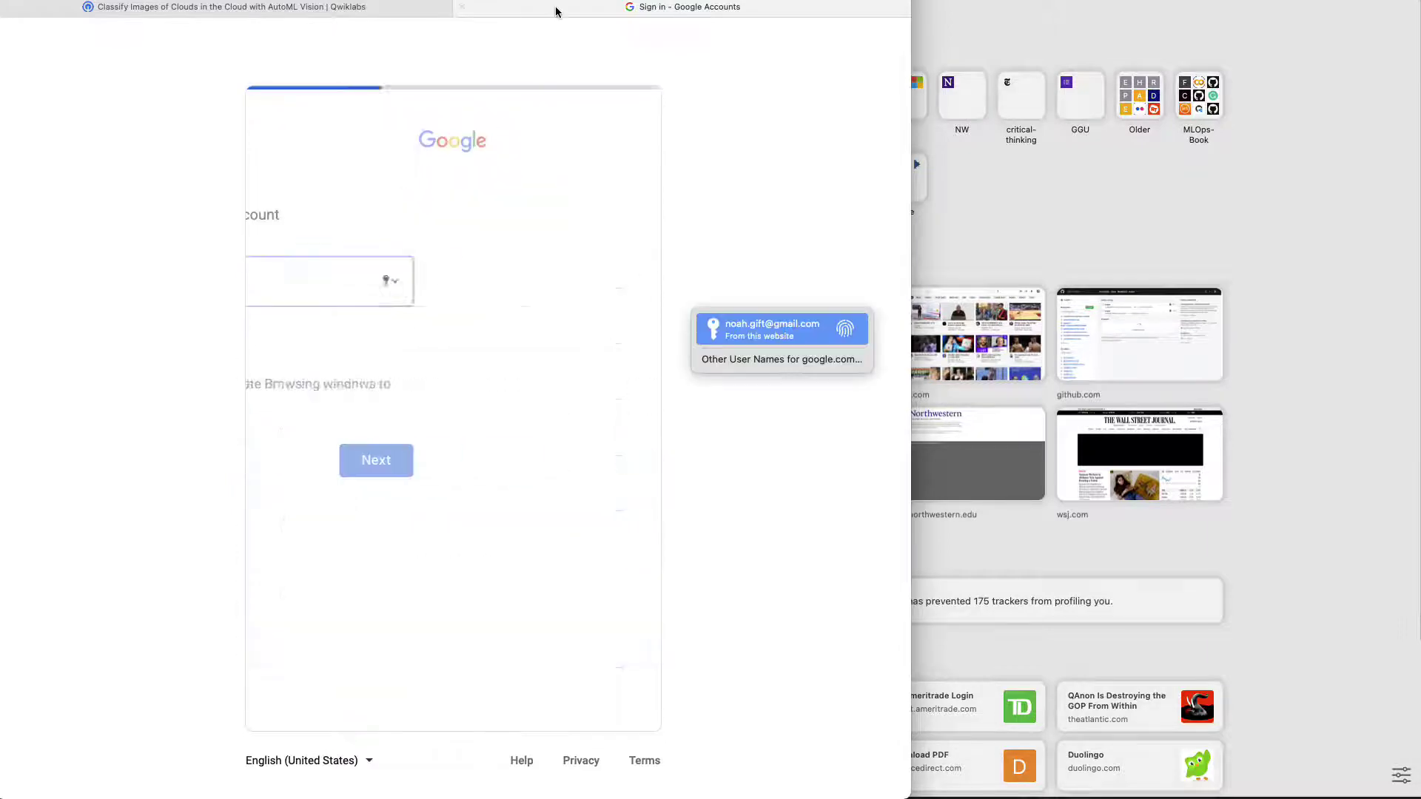
{"action": "left_click_drag", "start_coordinate": [858, 11], "coordinate": [1126, 46]}
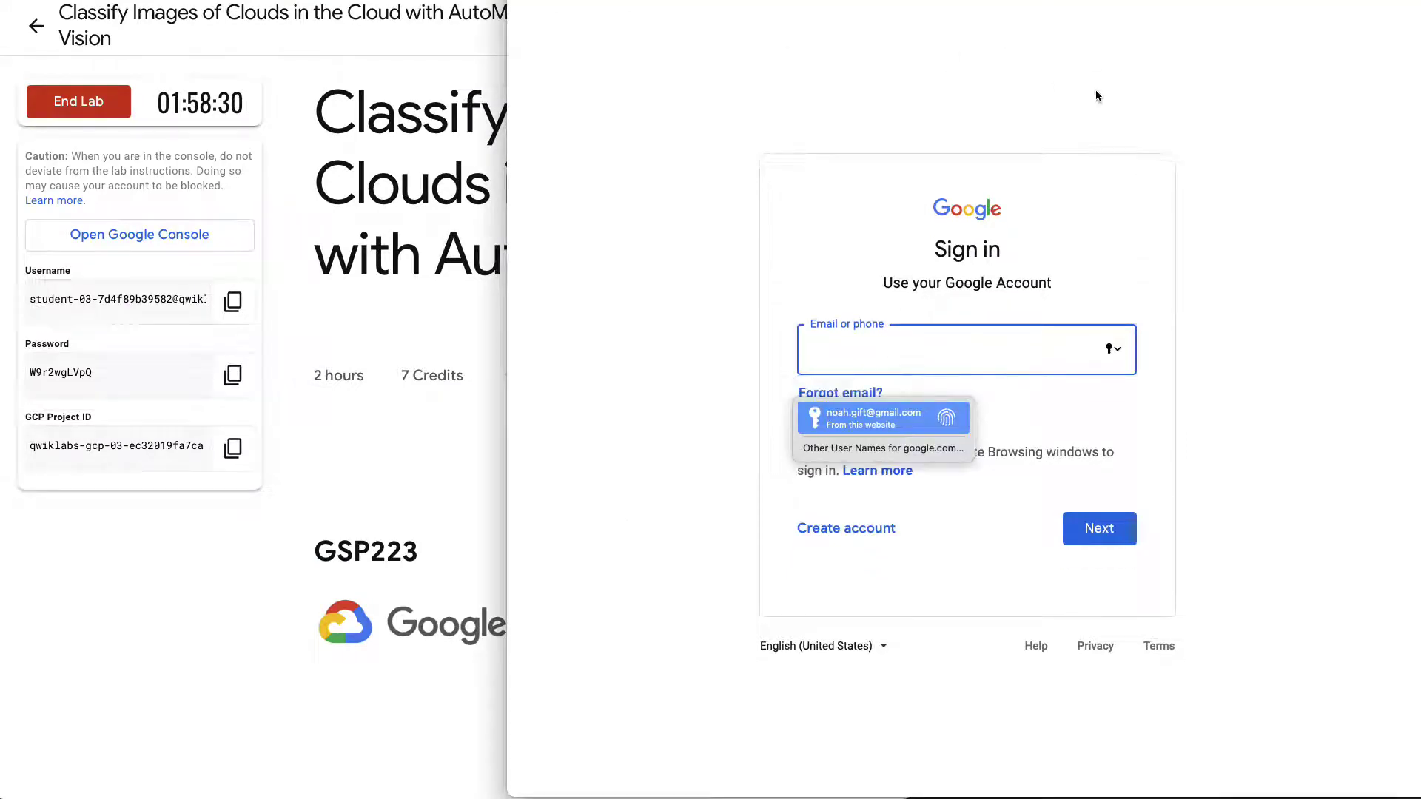
Copy the lab's username into the Google sign-in form and continue to the password page.
{"action": "left_click", "coordinate": [290, 280]}
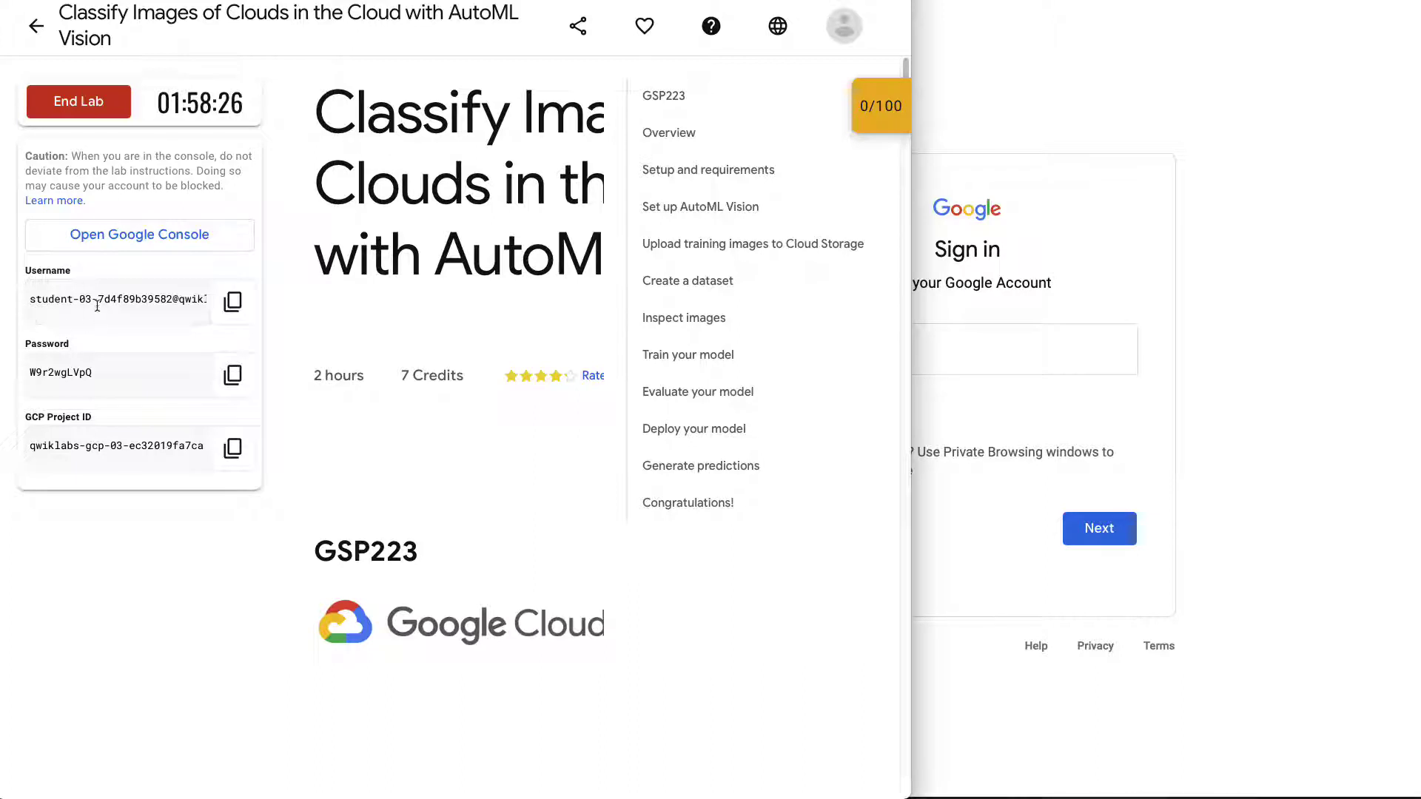
{"action": "left_click", "coordinate": [232, 302]}
{"action": "left_click", "coordinate": [1046, 331]}
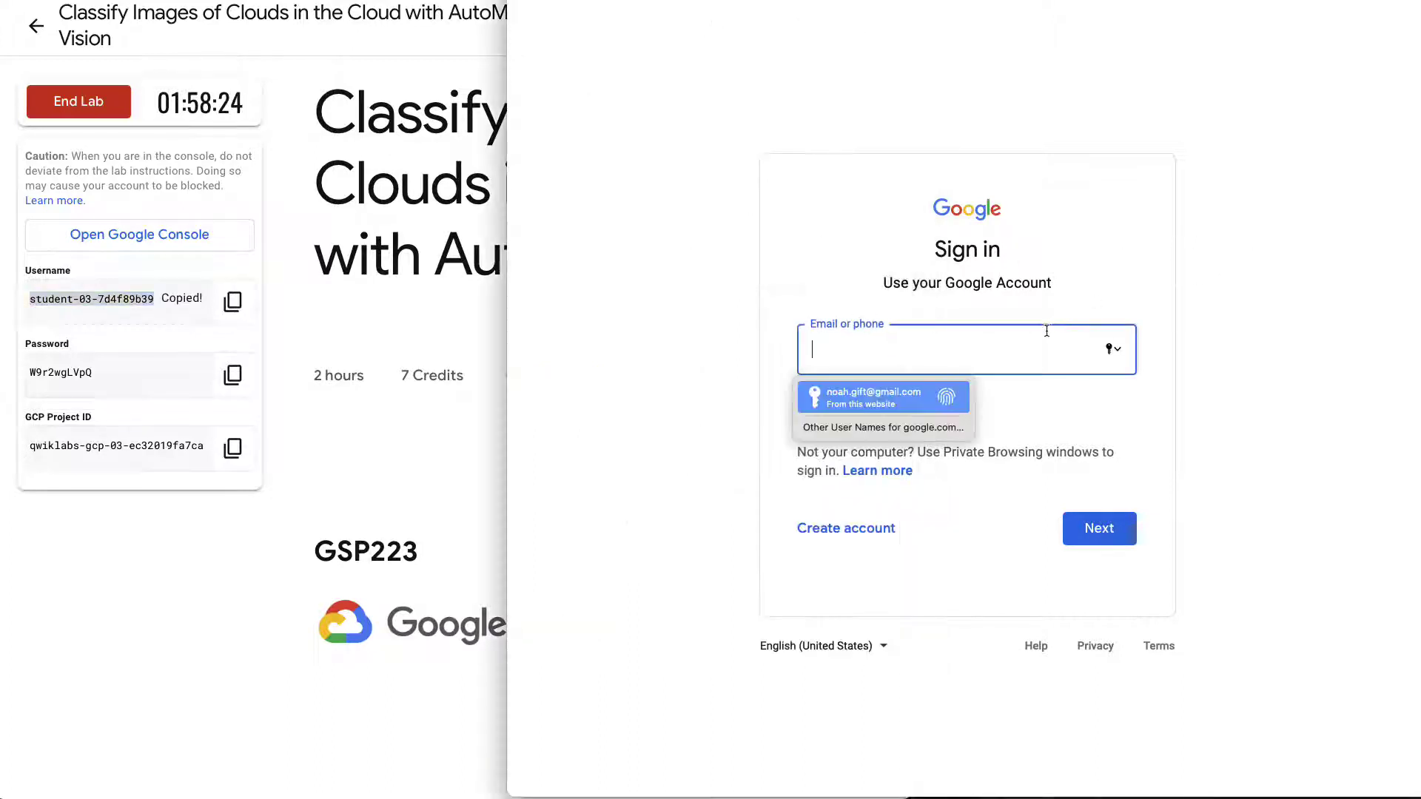
{"action": "key", "text": "super+v"}
{"action": "left_click", "coordinate": [1099, 529]}
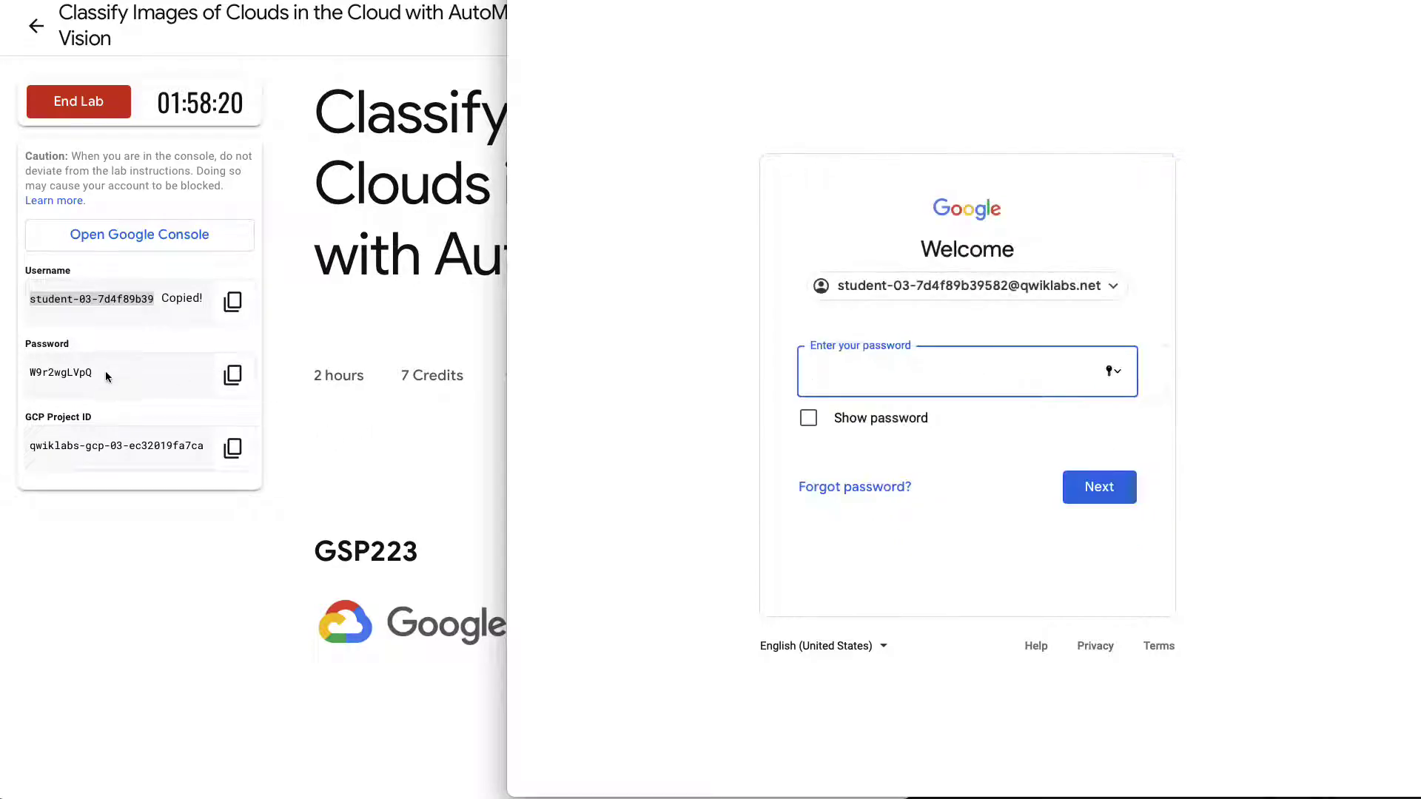
Sign in with the password copied from the lab credentials and decline saving it in iCloud Keychain.
{"action": "left_click", "coordinate": [232, 374]}
{"action": "left_click", "coordinate": [232, 374]}
{"action": "left_click", "coordinate": [1055, 381]}
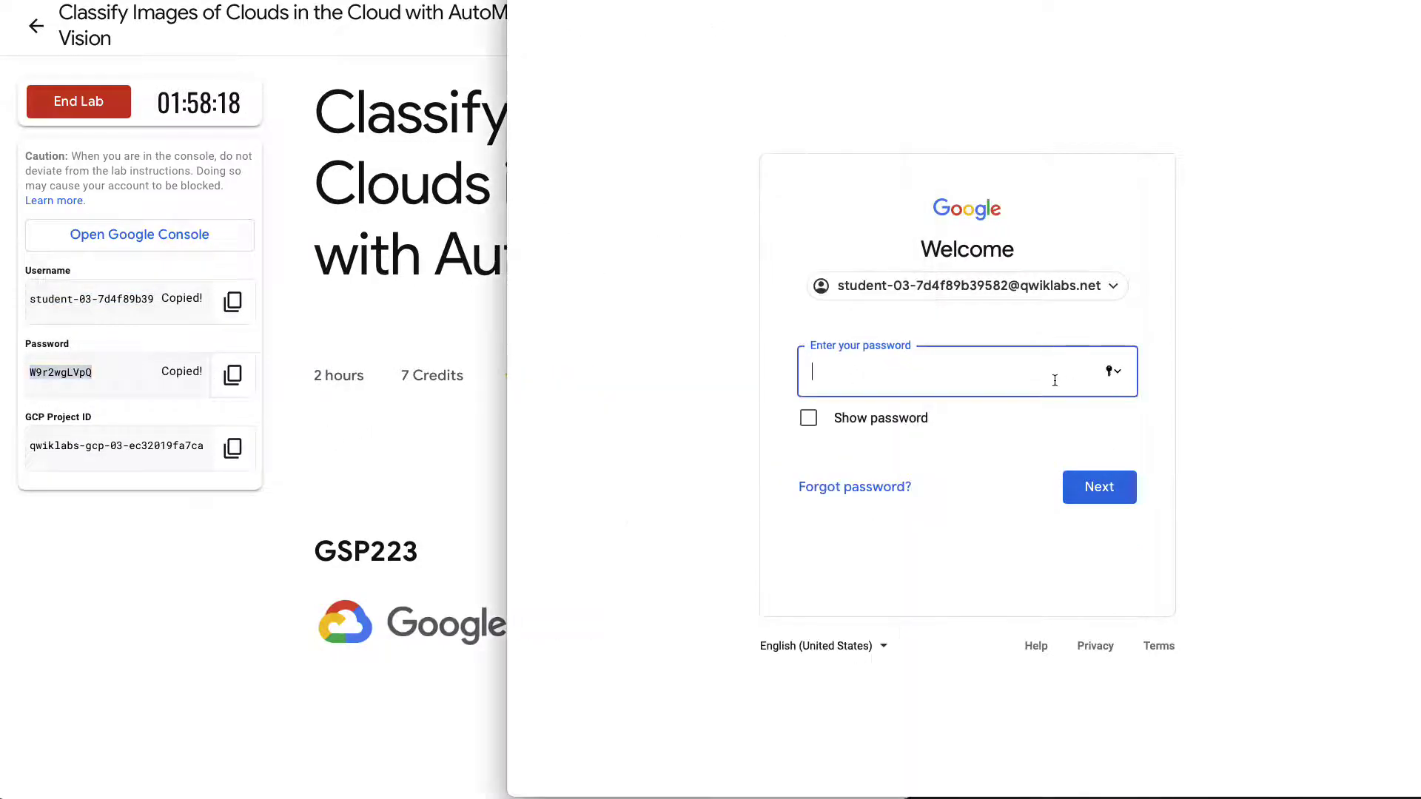
{"action": "key", "text": "super+v"}
{"action": "left_click", "coordinate": [1099, 487]}
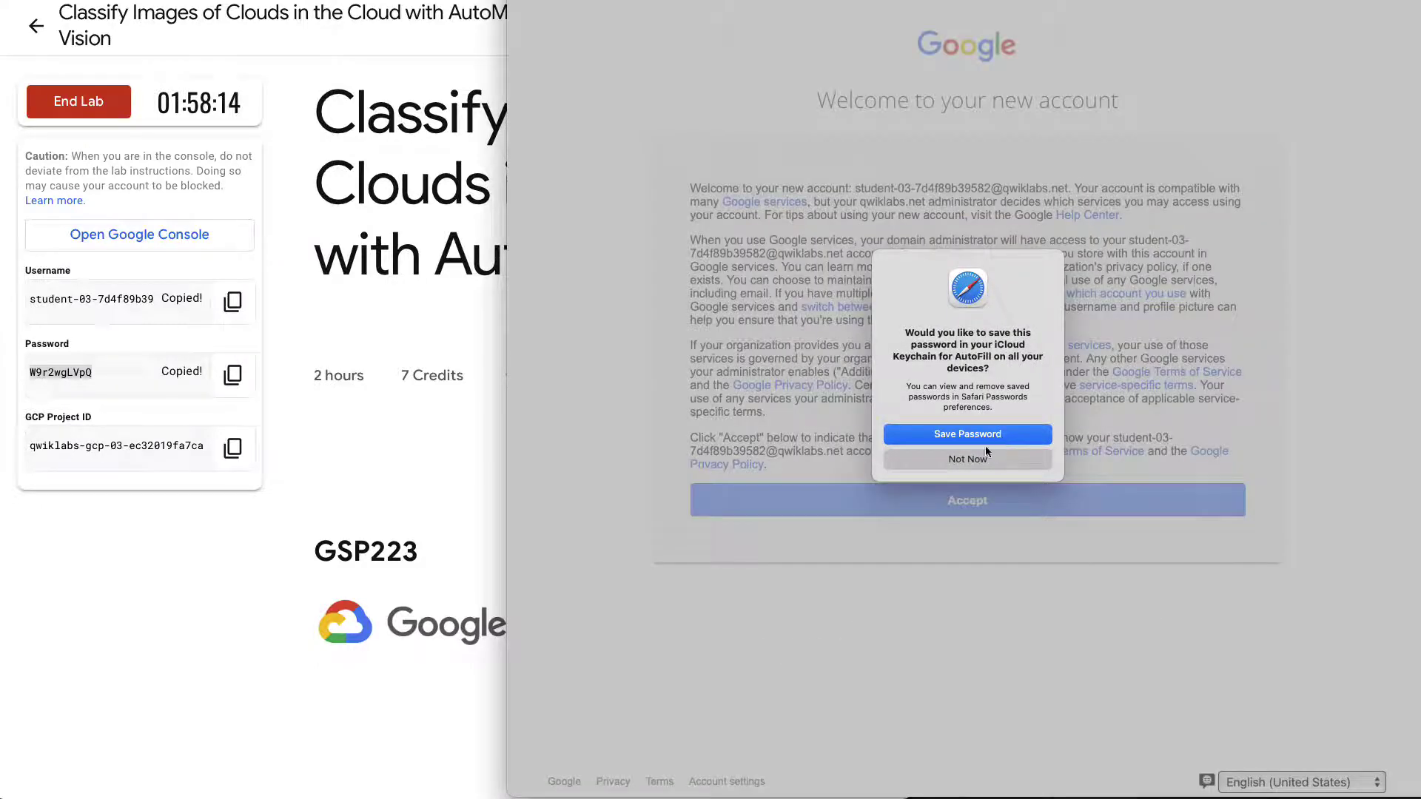
{"action": "left_click", "coordinate": [960, 460]}
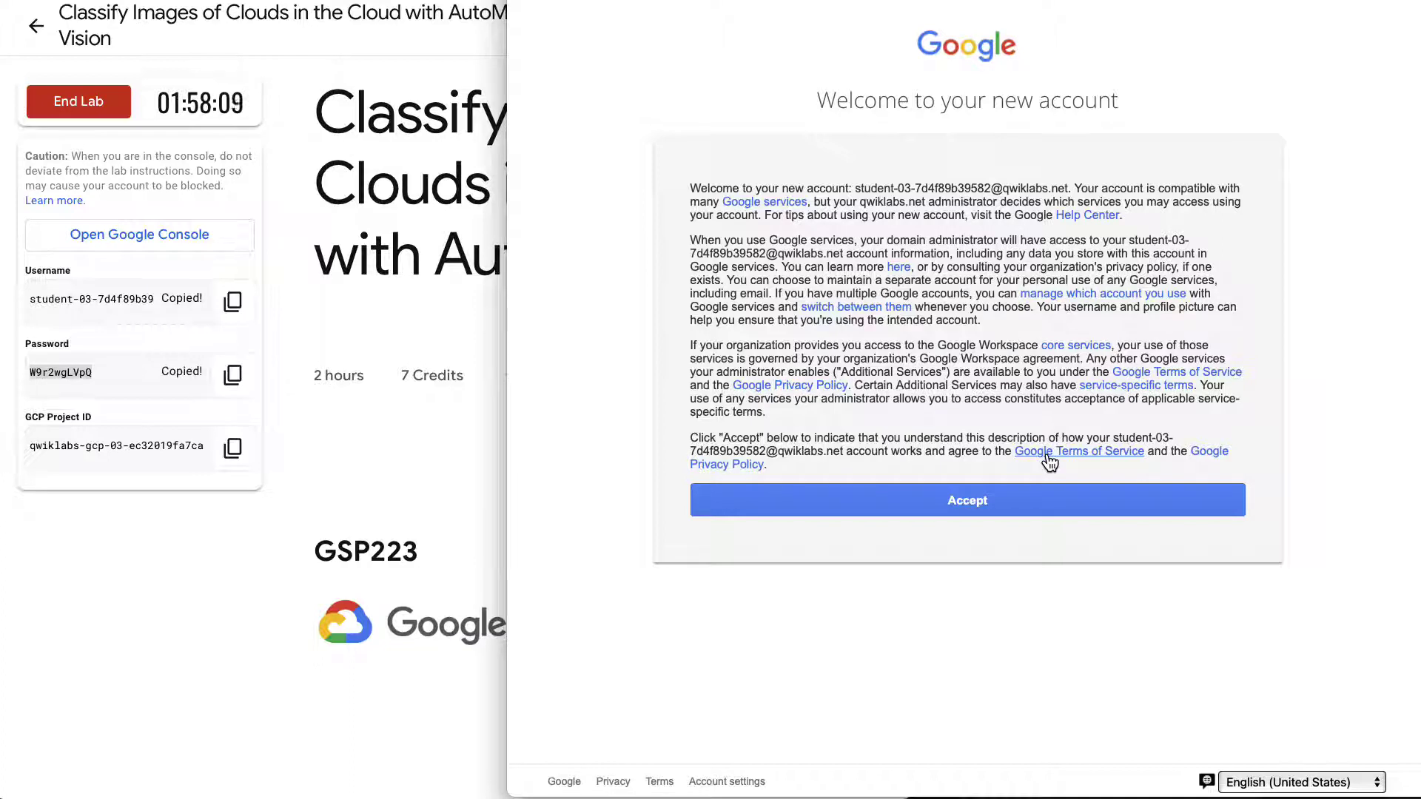
Accept the new Google account's terms and agree to the Google Cloud Platform Terms of Service with United States as country.
{"action": "left_click", "coordinate": [1044, 499]}
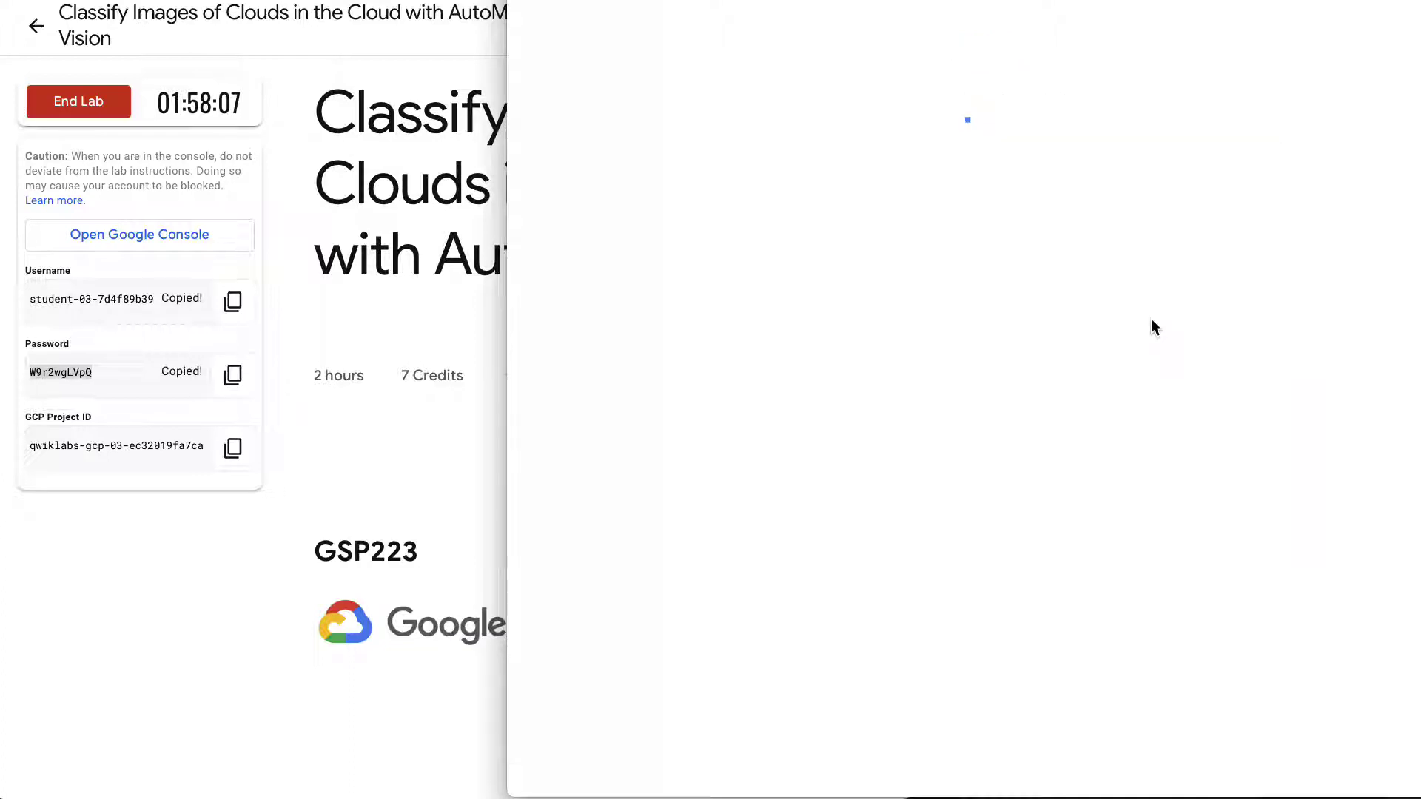
{"action": "left_click", "coordinate": [1103, 620]}
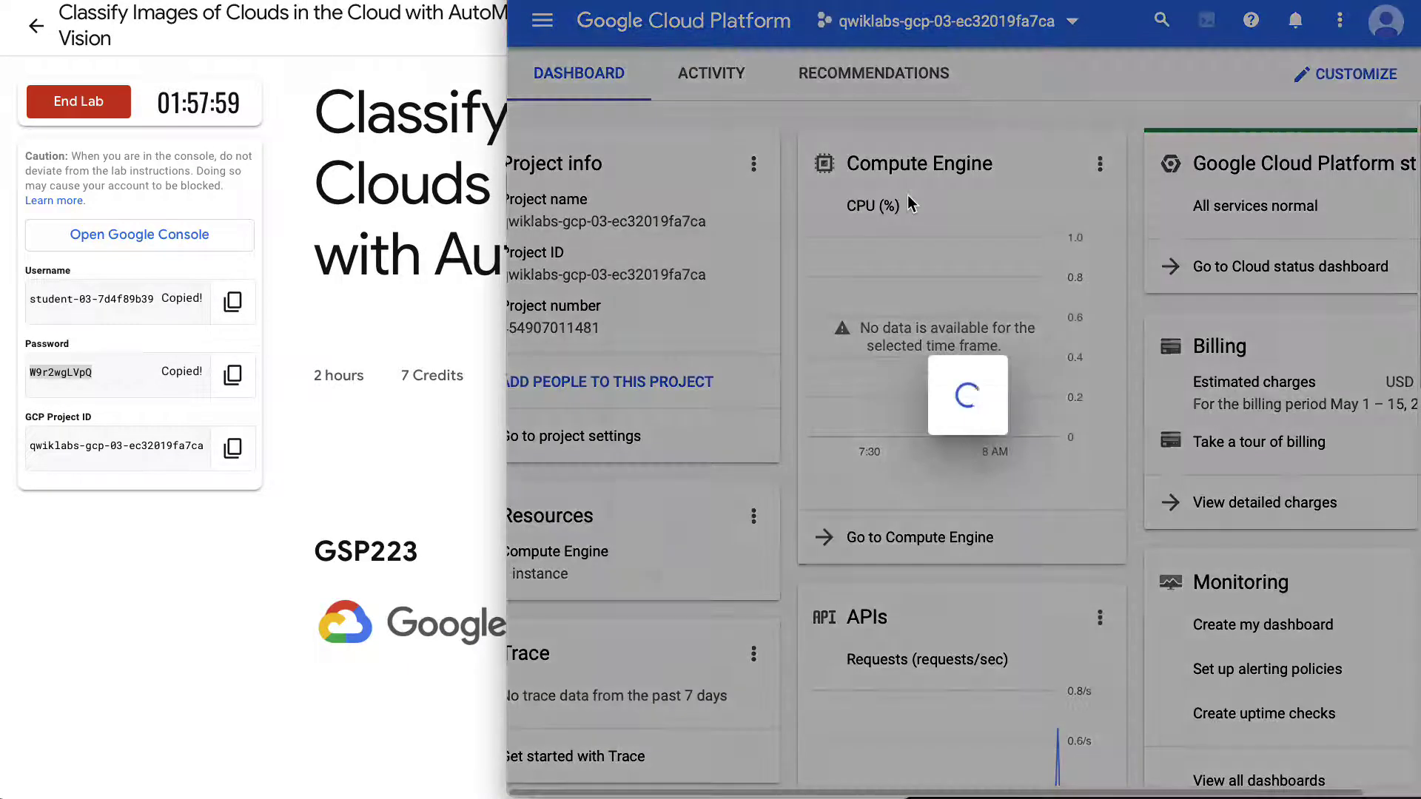
{"action": "left_click", "coordinate": [692, 493]}
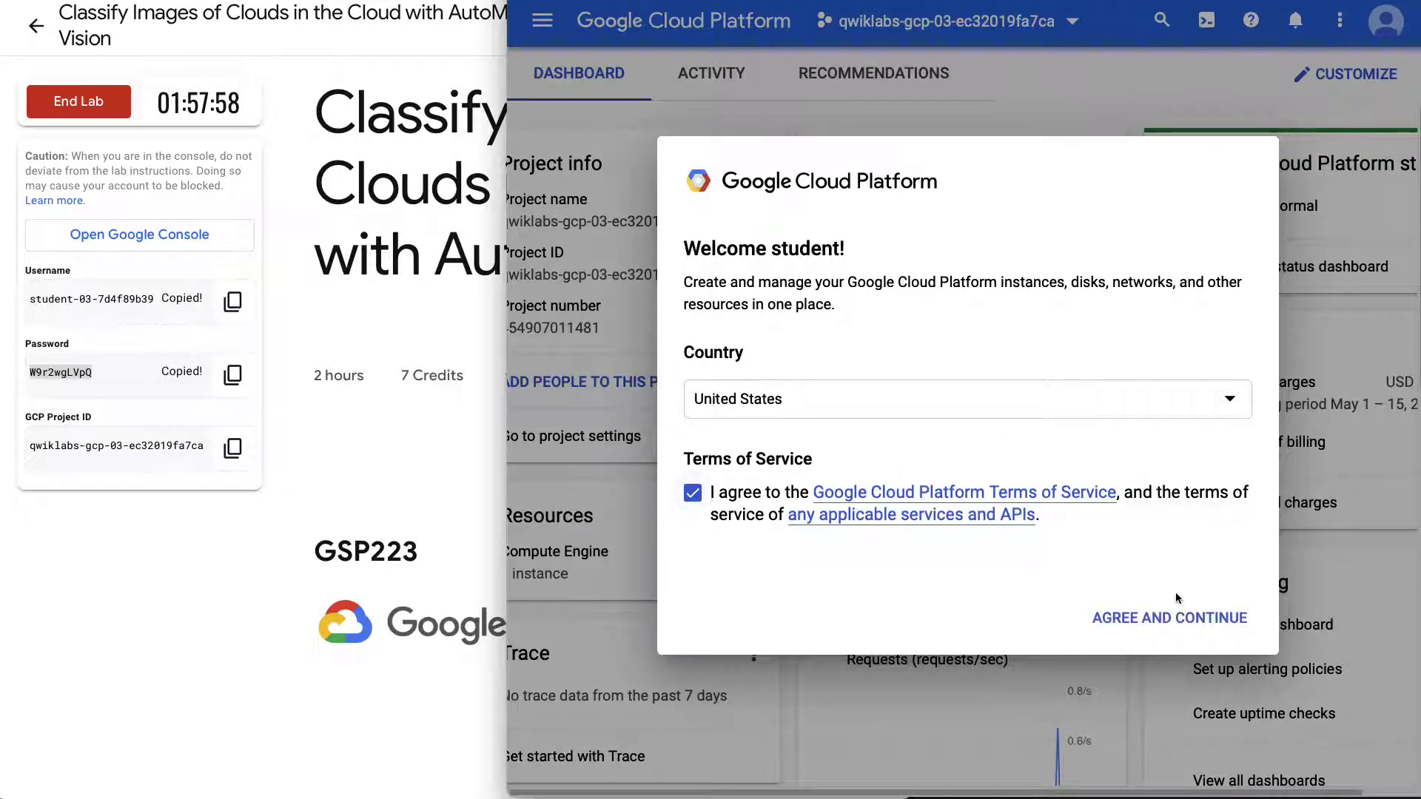
{"action": "left_click", "coordinate": [1169, 618]}
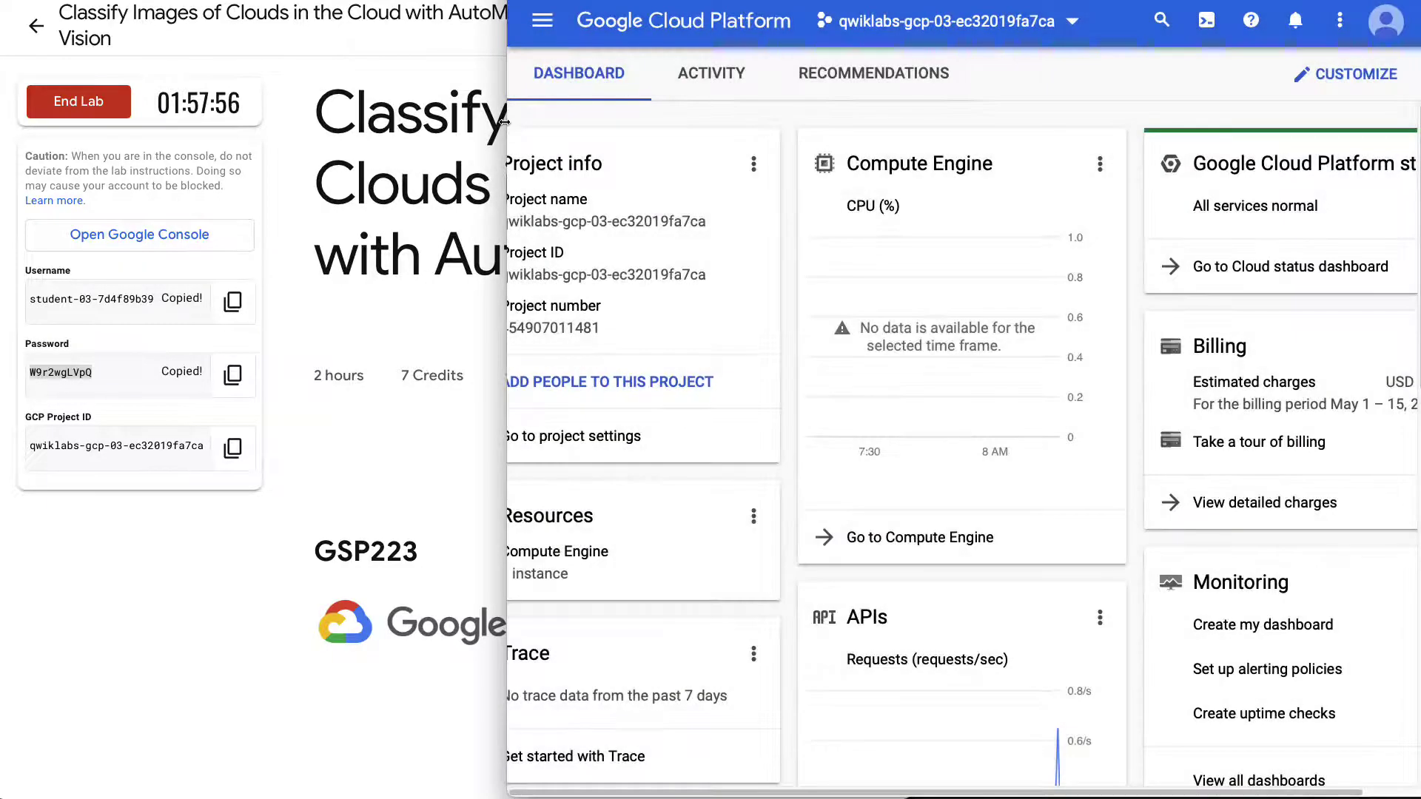
Widen the Google Cloud console window to nearly three quarters of the screen width and keep it in front of the lab.
{"action": "left_click_drag", "start_coordinate": [506, 122], "coordinate": [396, 120]}
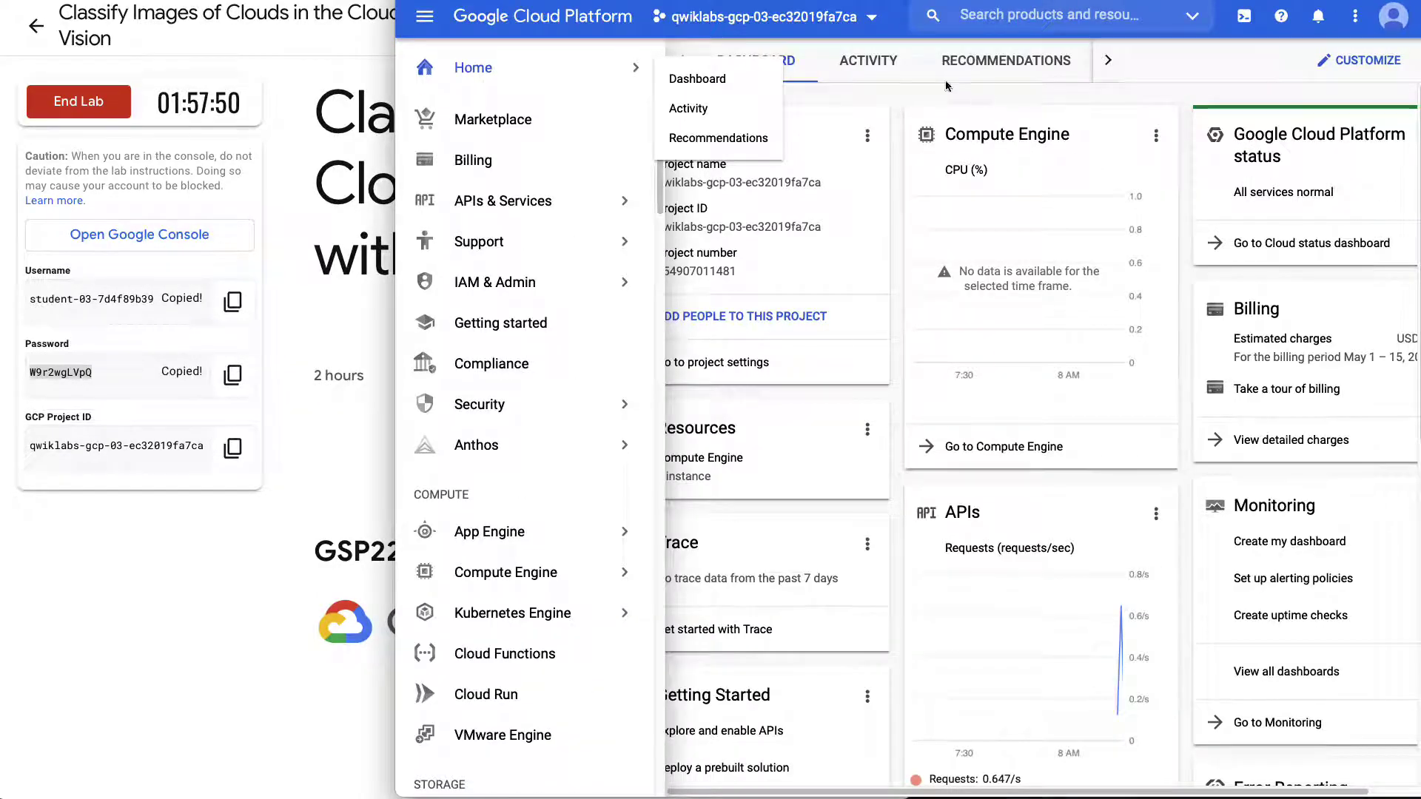
{"action": "left_click", "coordinate": [263, 532]}
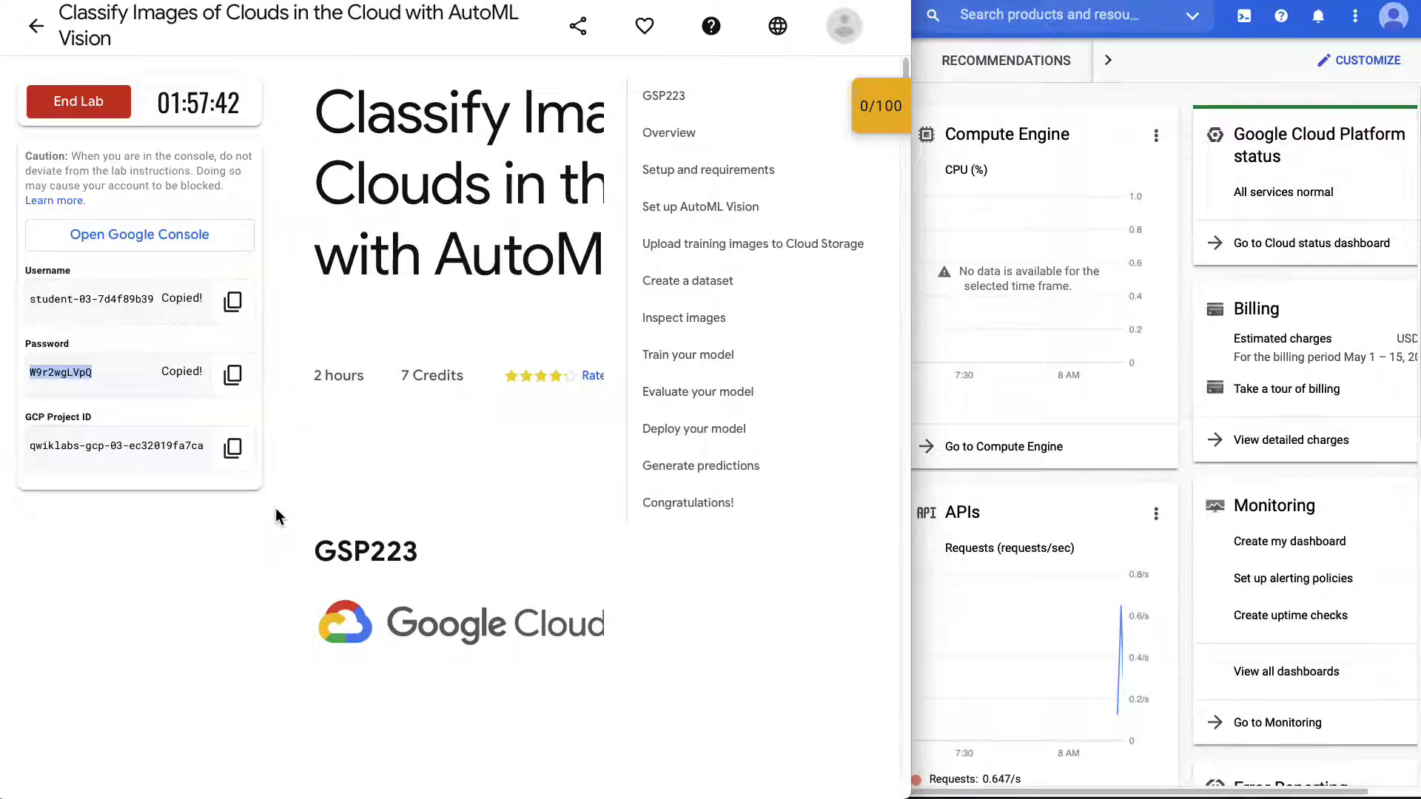
{"action": "left_click", "coordinate": [1084, 99]}
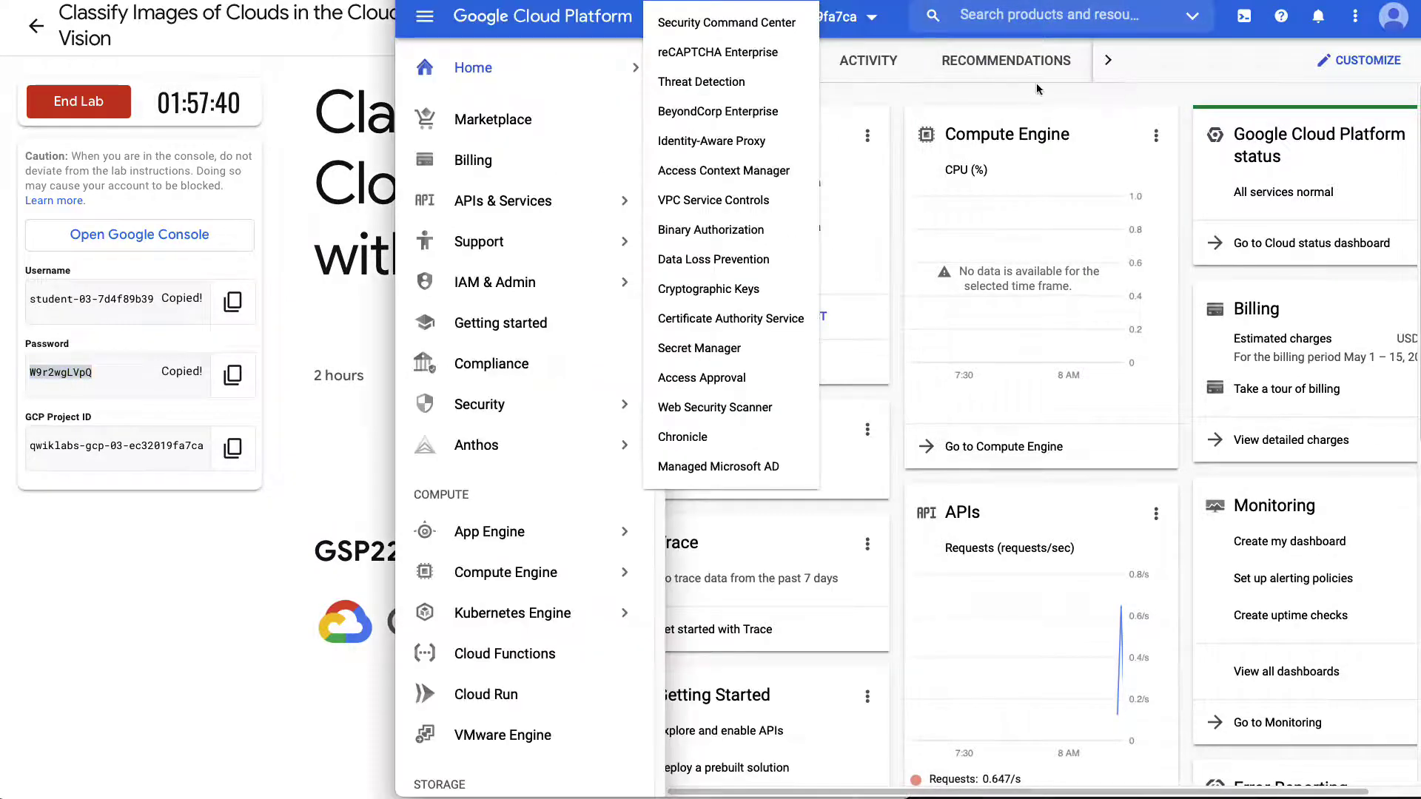
{"action": "left_click", "coordinate": [522, 22]}
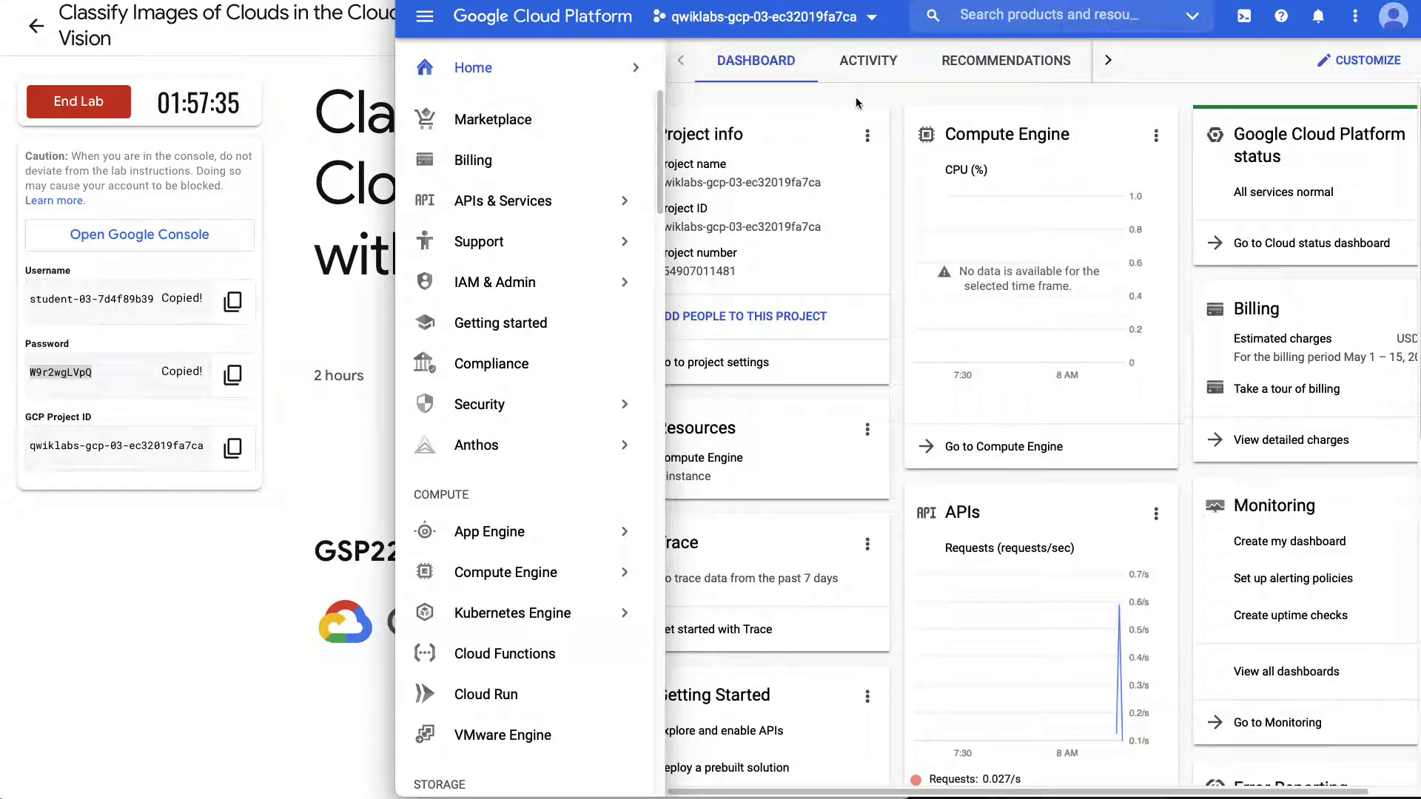
Bring the lab instructions forward at the Overview section and widen their window to about four fifths of the screen width.
{"action": "left_click", "coordinate": [311, 450]}
{"action": "scroll", "coordinate": [575, 445], "scroll_direction": "down", "scroll_amount": 7}
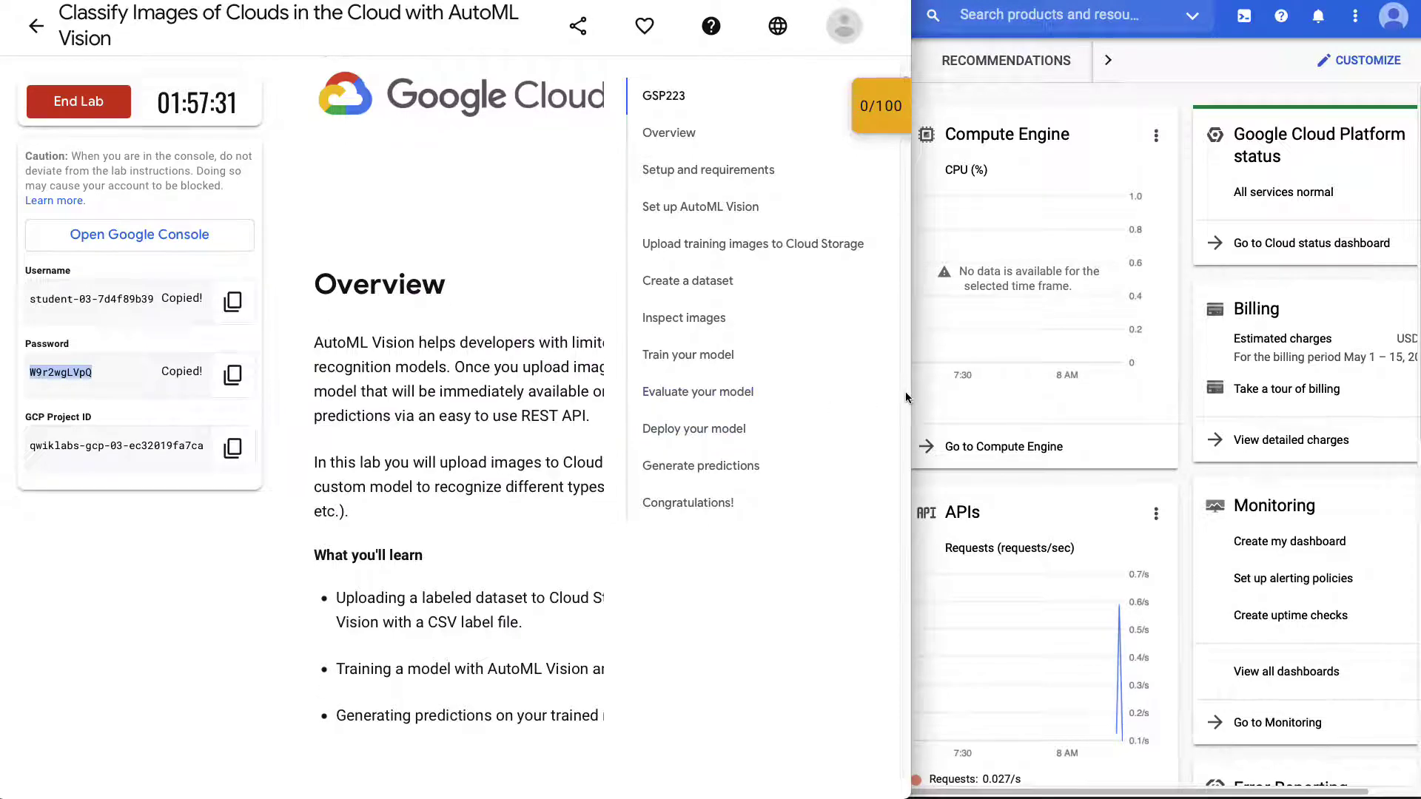
{"action": "left_click_drag", "start_coordinate": [909, 396], "coordinate": [1166, 387]}
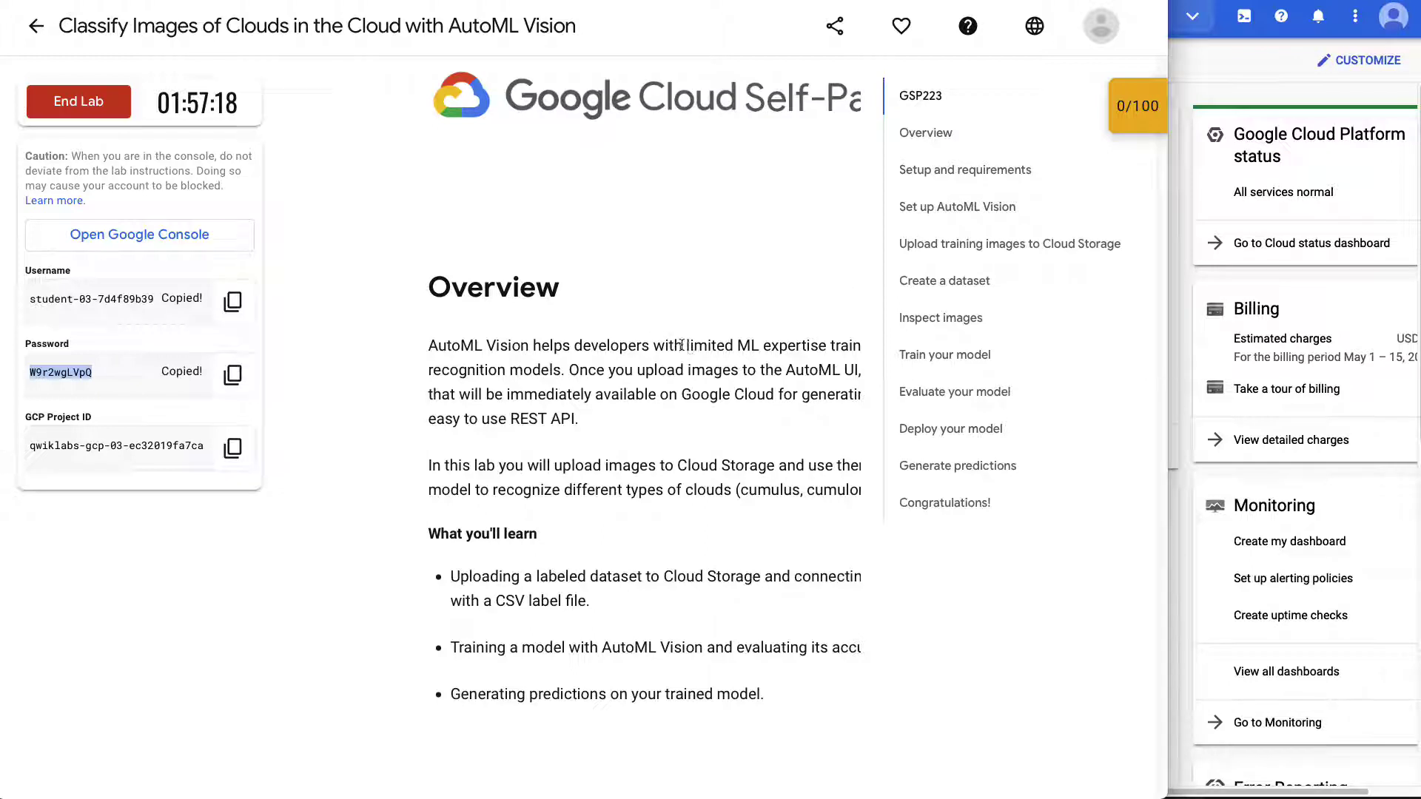
Read the lab's Overview and "What you'll learn" points, highlighting the passages on AutoML Vision, dataset upload, training and predictions.
{"action": "left_click_drag", "start_coordinate": [682, 346], "coordinate": [836, 350]}
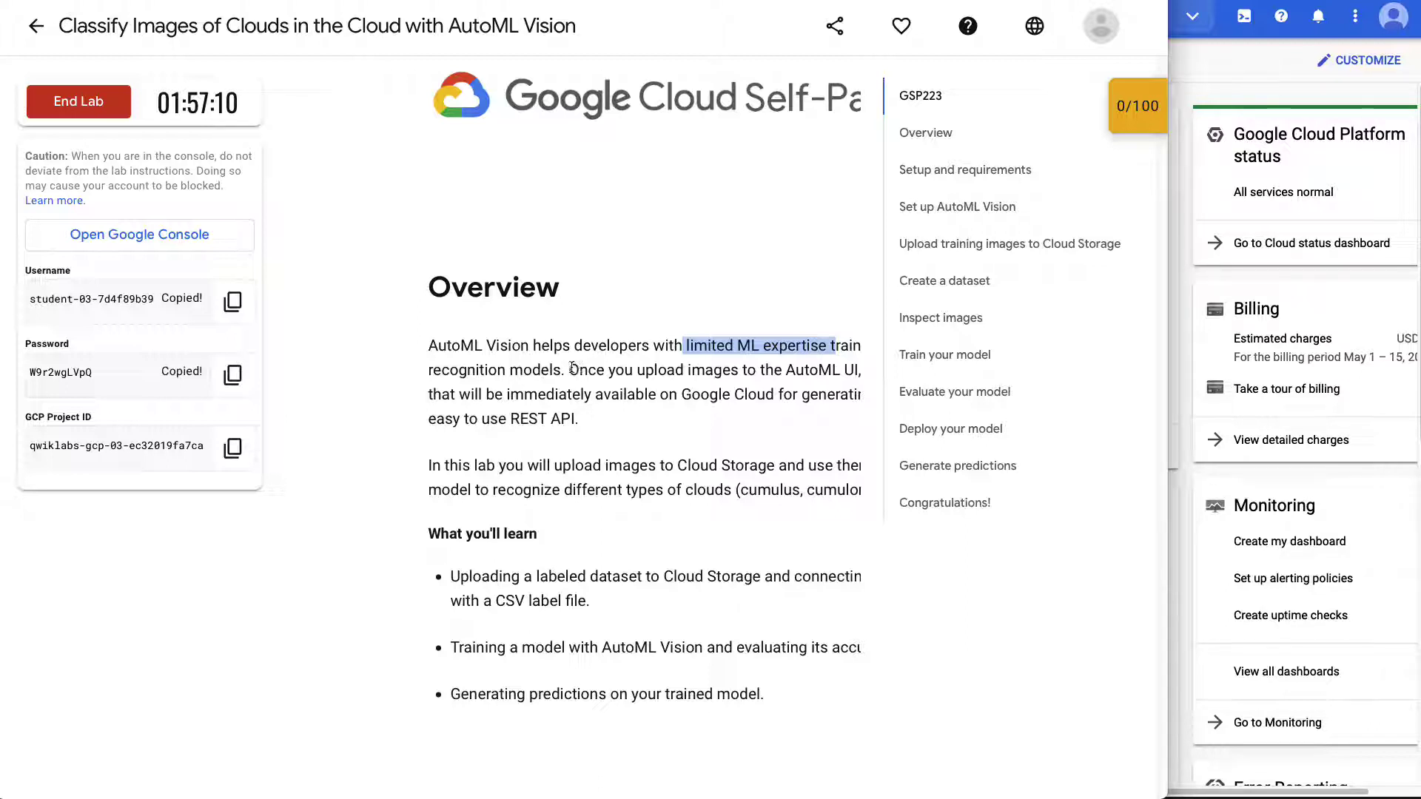
{"action": "left_click_drag", "start_coordinate": [570, 370], "coordinate": [840, 416]}
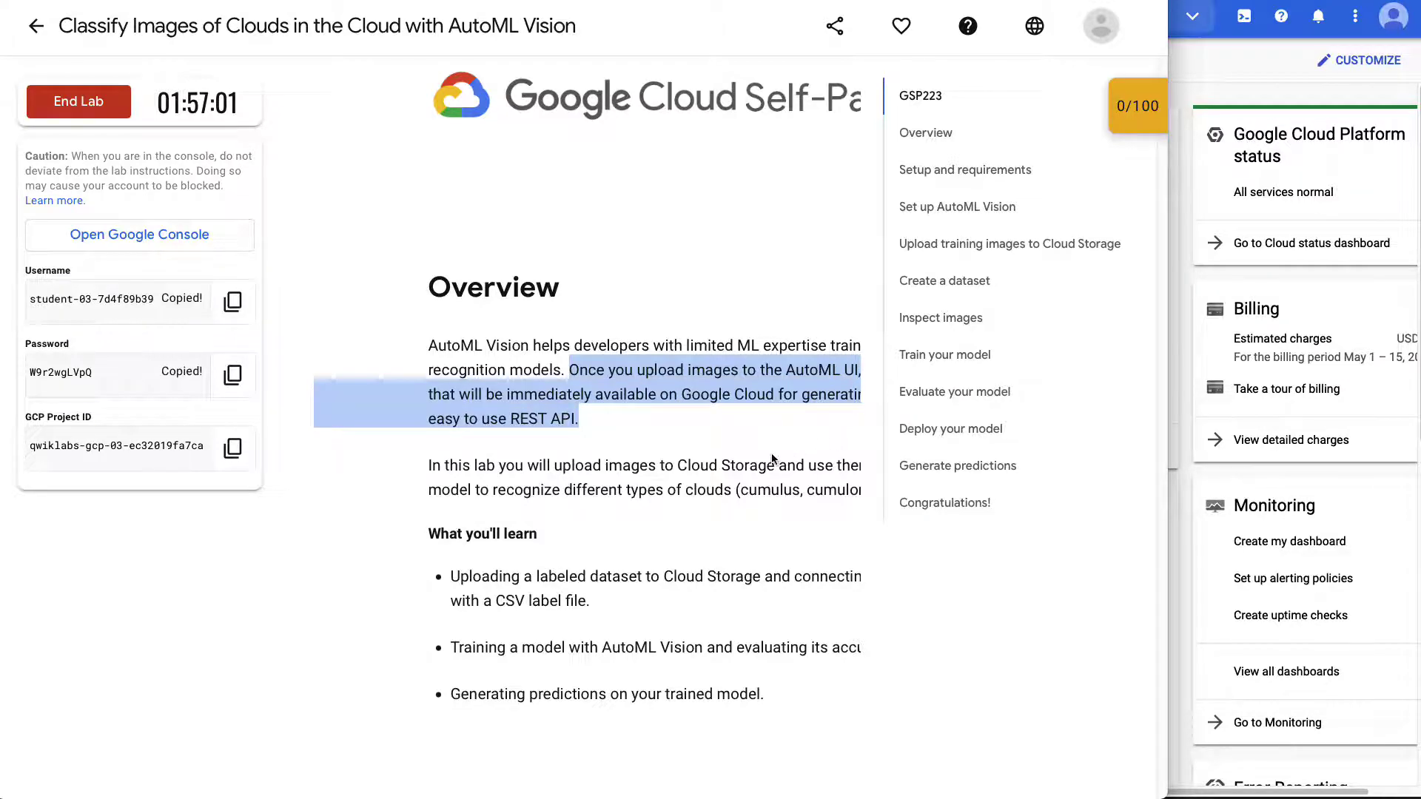
{"action": "scroll", "coordinate": [763, 438], "scroll_direction": "down", "scroll_amount": 3}
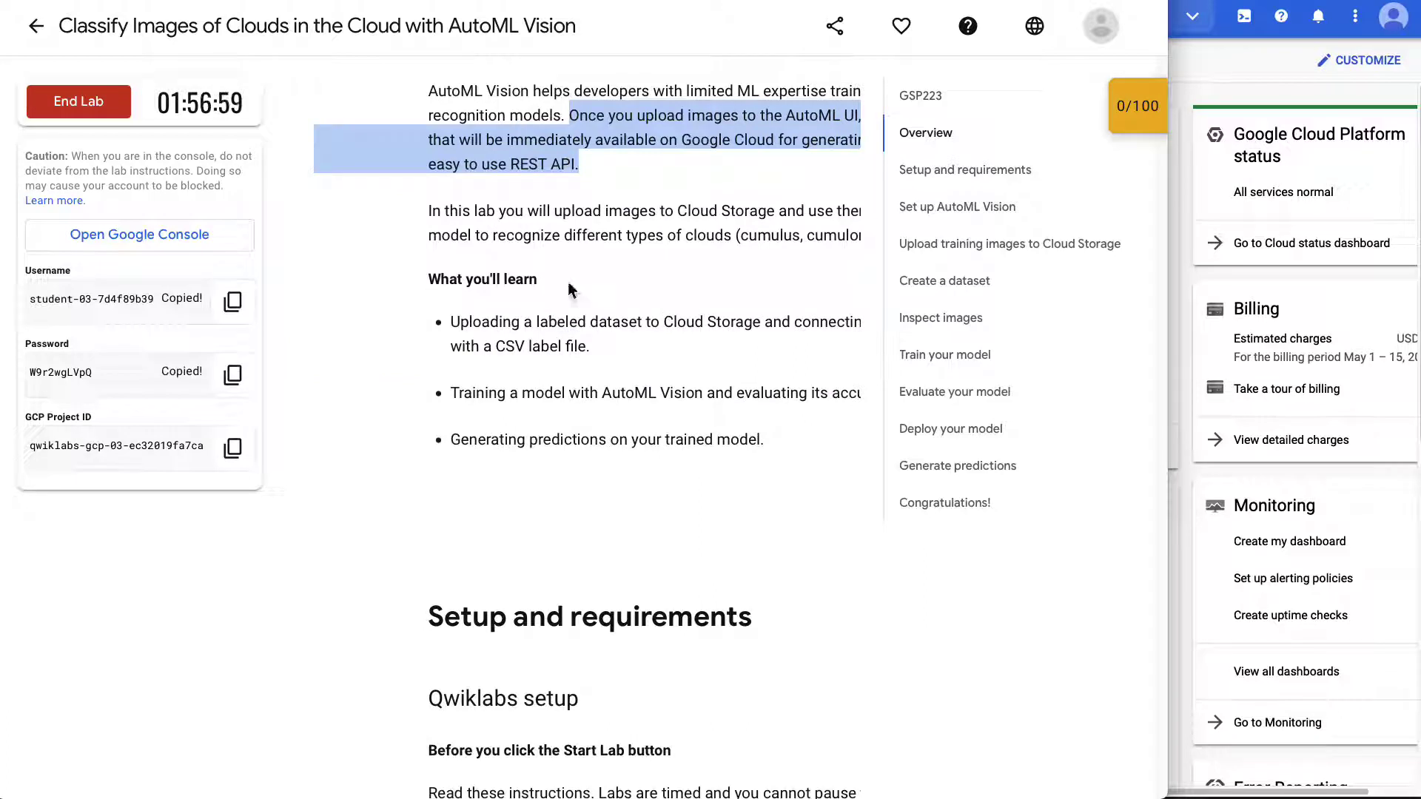
{"action": "left_click", "coordinate": [452, 323]}
{"action": "left_click_drag", "start_coordinate": [453, 323], "coordinate": [624, 344]}
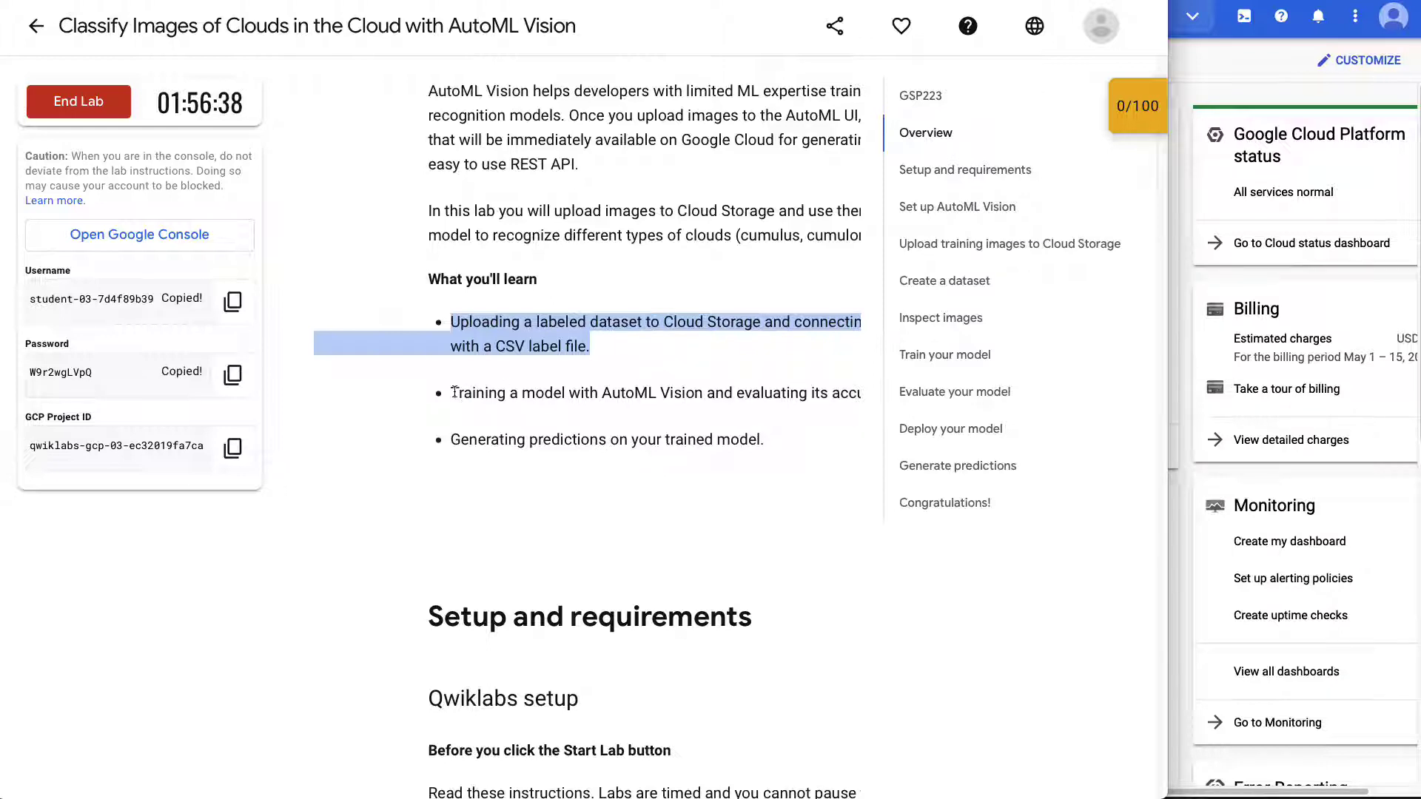
{"action": "left_click_drag", "start_coordinate": [455, 392], "coordinate": [859, 391]}
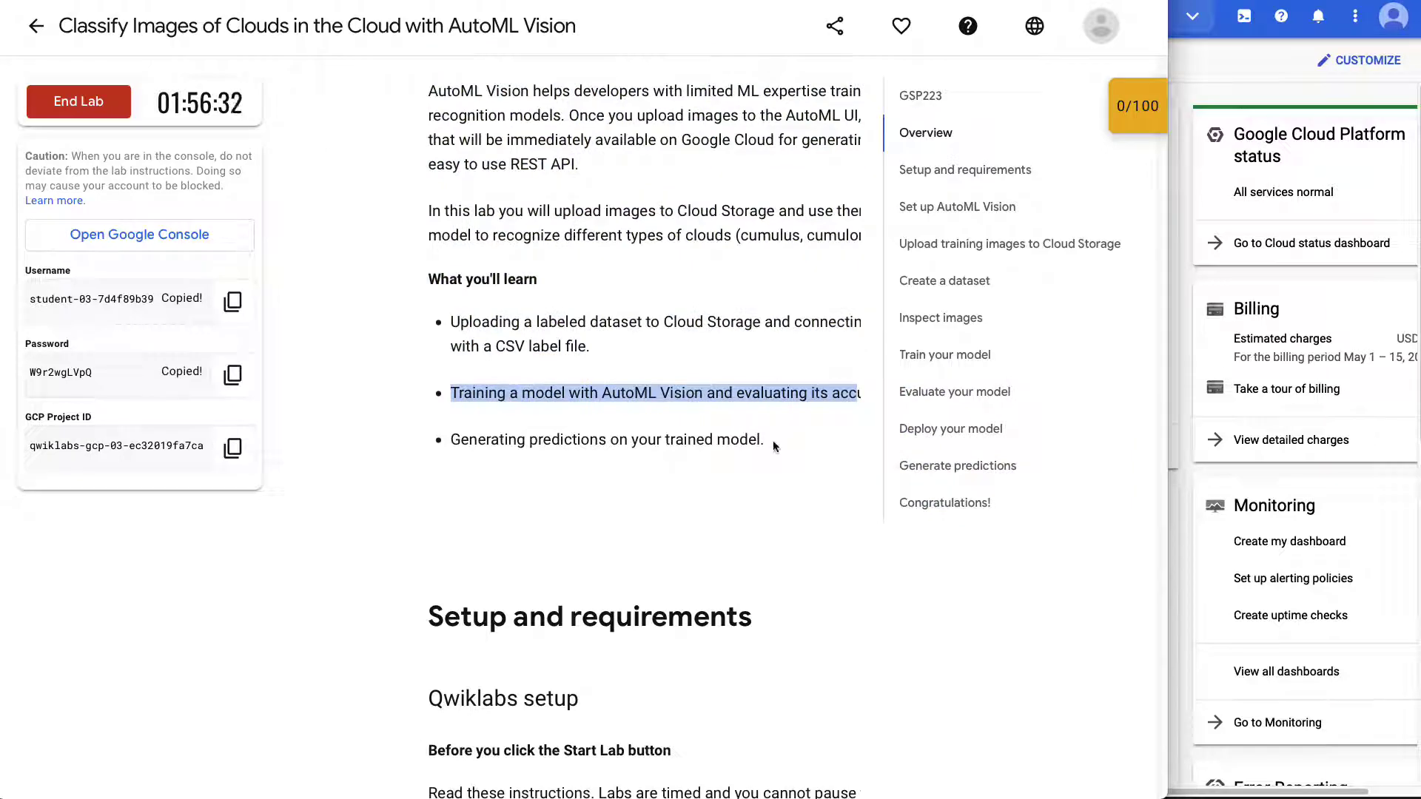
{"action": "left_click_drag", "start_coordinate": [773, 443], "coordinate": [493, 437]}
Skim the setup and sign-in instructions through to the "Set up AutoML Vision" section and highlight its heading.
{"action": "scroll", "coordinate": [787, 362], "scroll_direction": "down", "scroll_amount": 8}
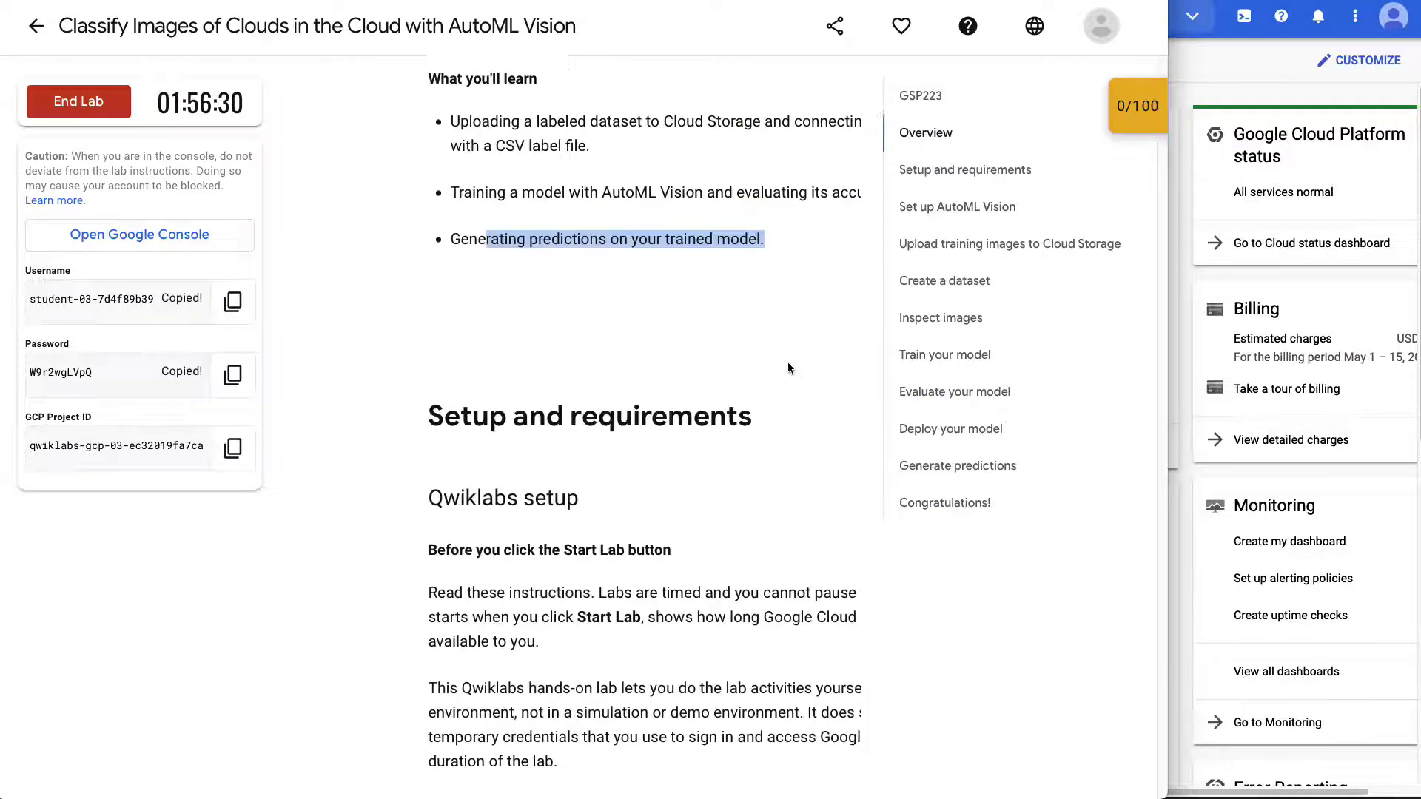
{"action": "scroll", "coordinate": [794, 360], "scroll_direction": "down", "scroll_amount": 12}
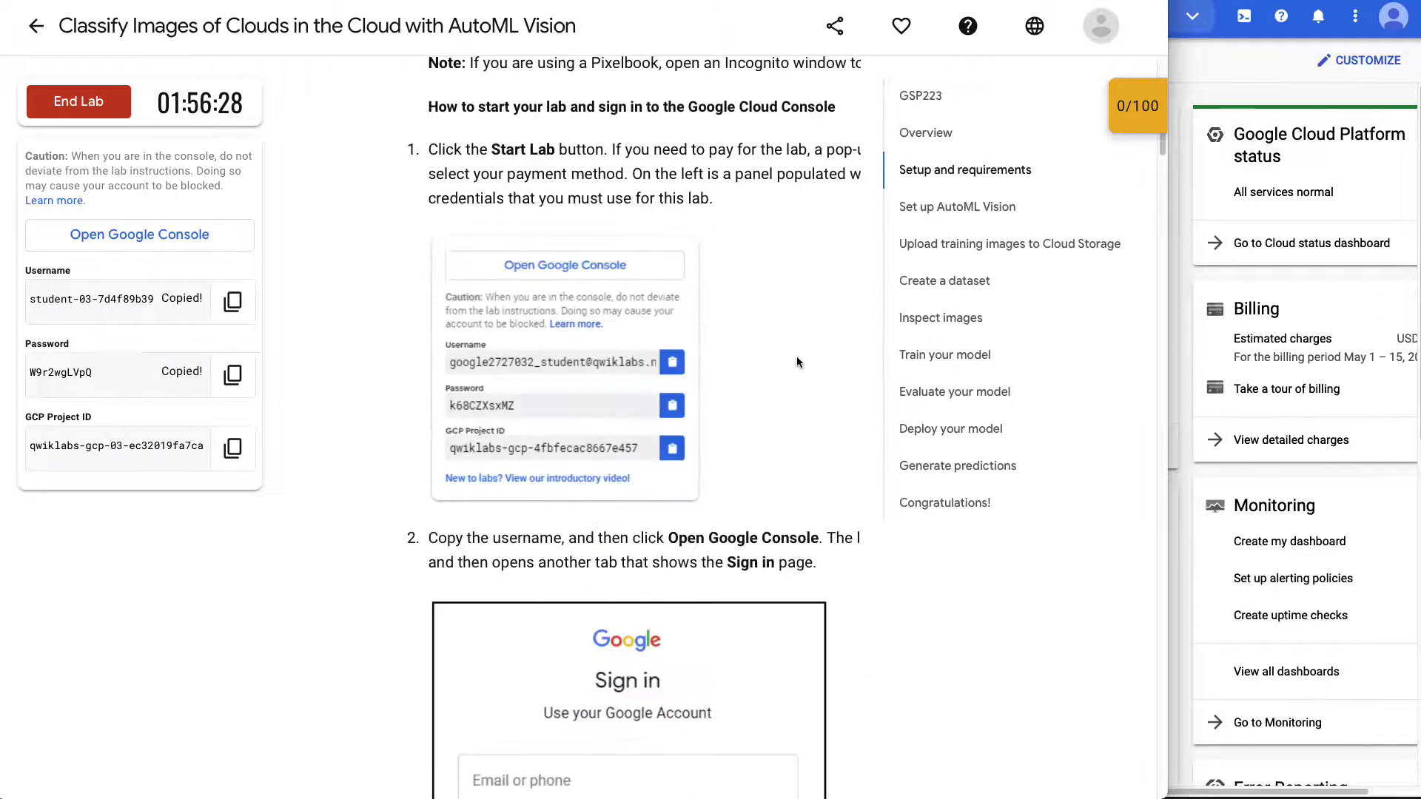
{"action": "scroll", "coordinate": [798, 359], "scroll_direction": "down", "scroll_amount": 19}
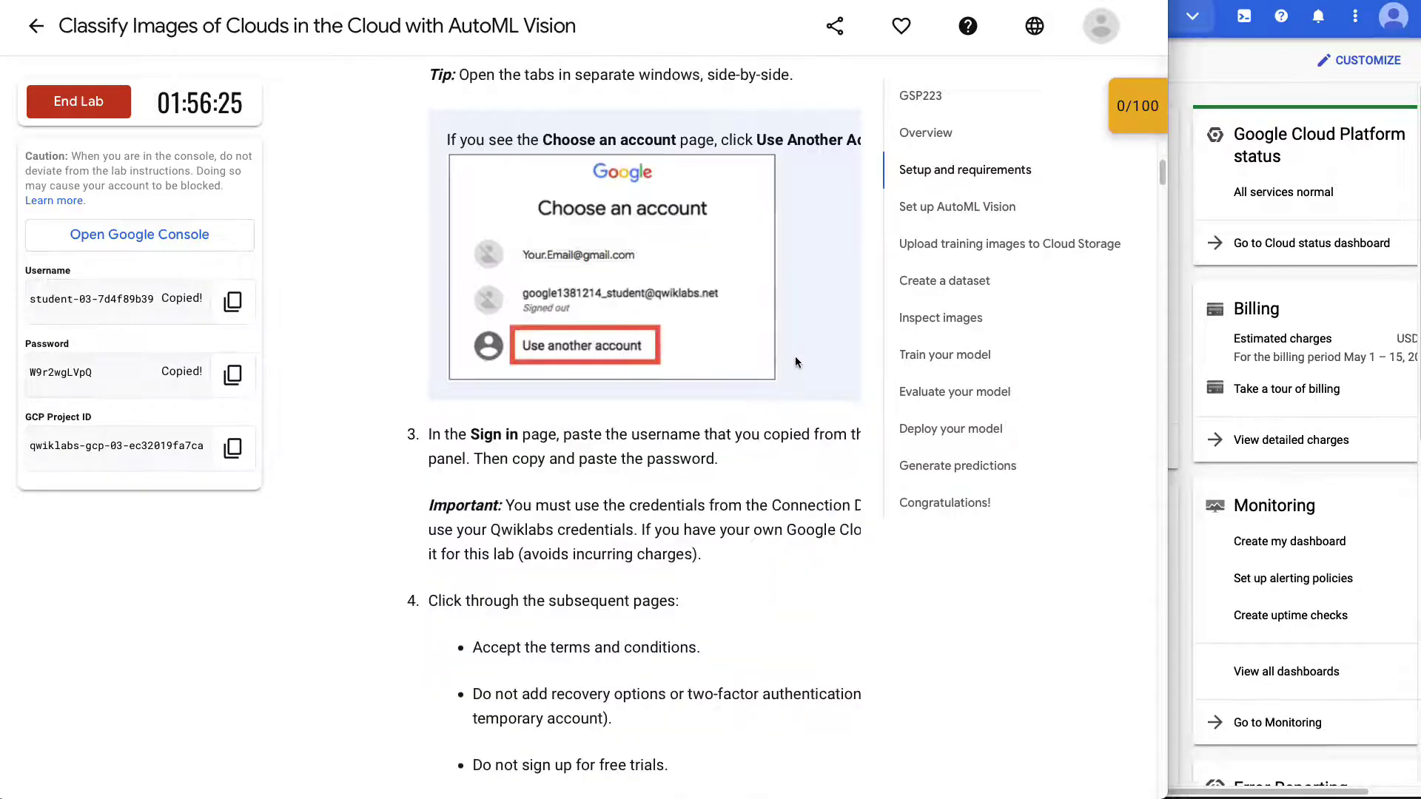
{"action": "scroll", "coordinate": [797, 356], "scroll_direction": "down", "scroll_amount": 4}
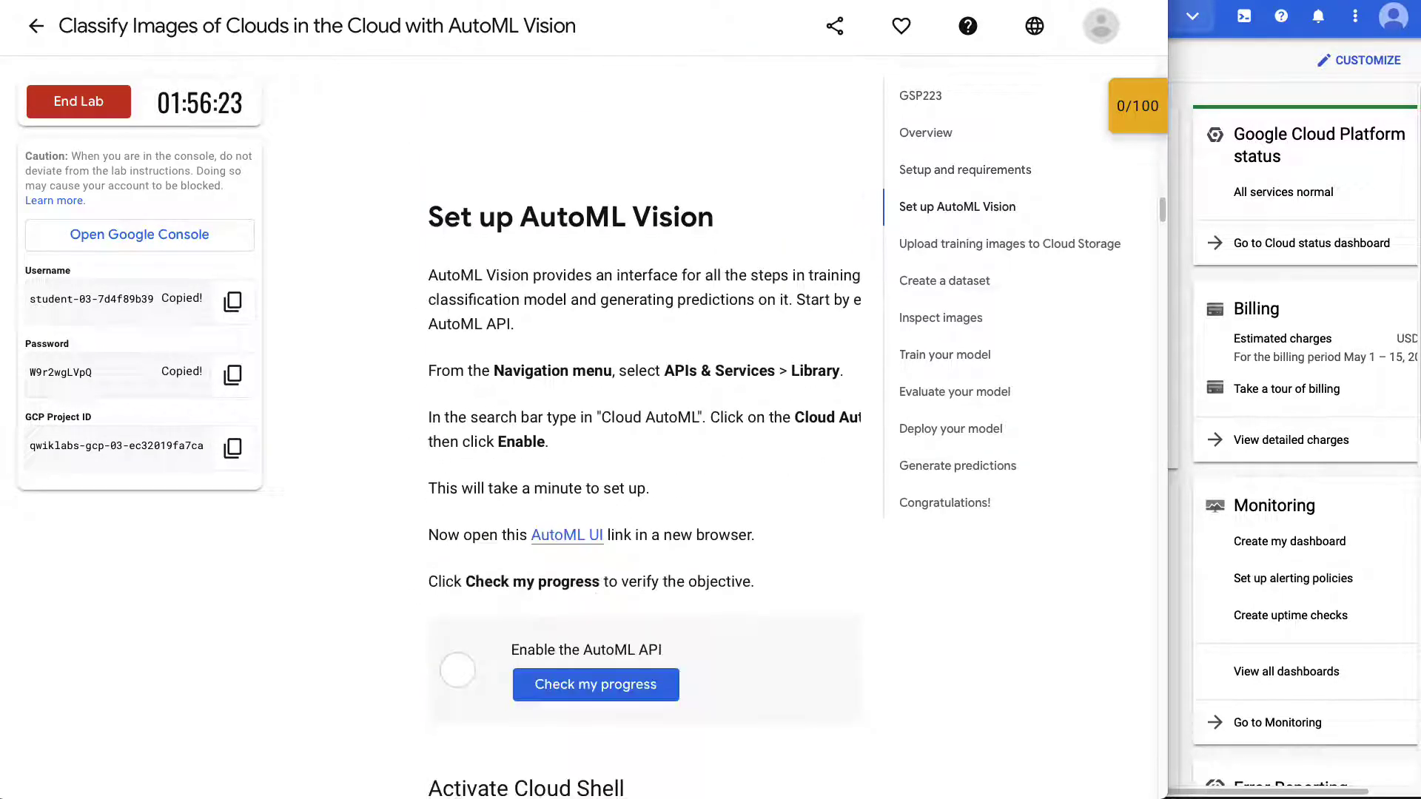
{"action": "left_click_drag", "start_coordinate": [438, 194], "coordinate": [715, 196]}
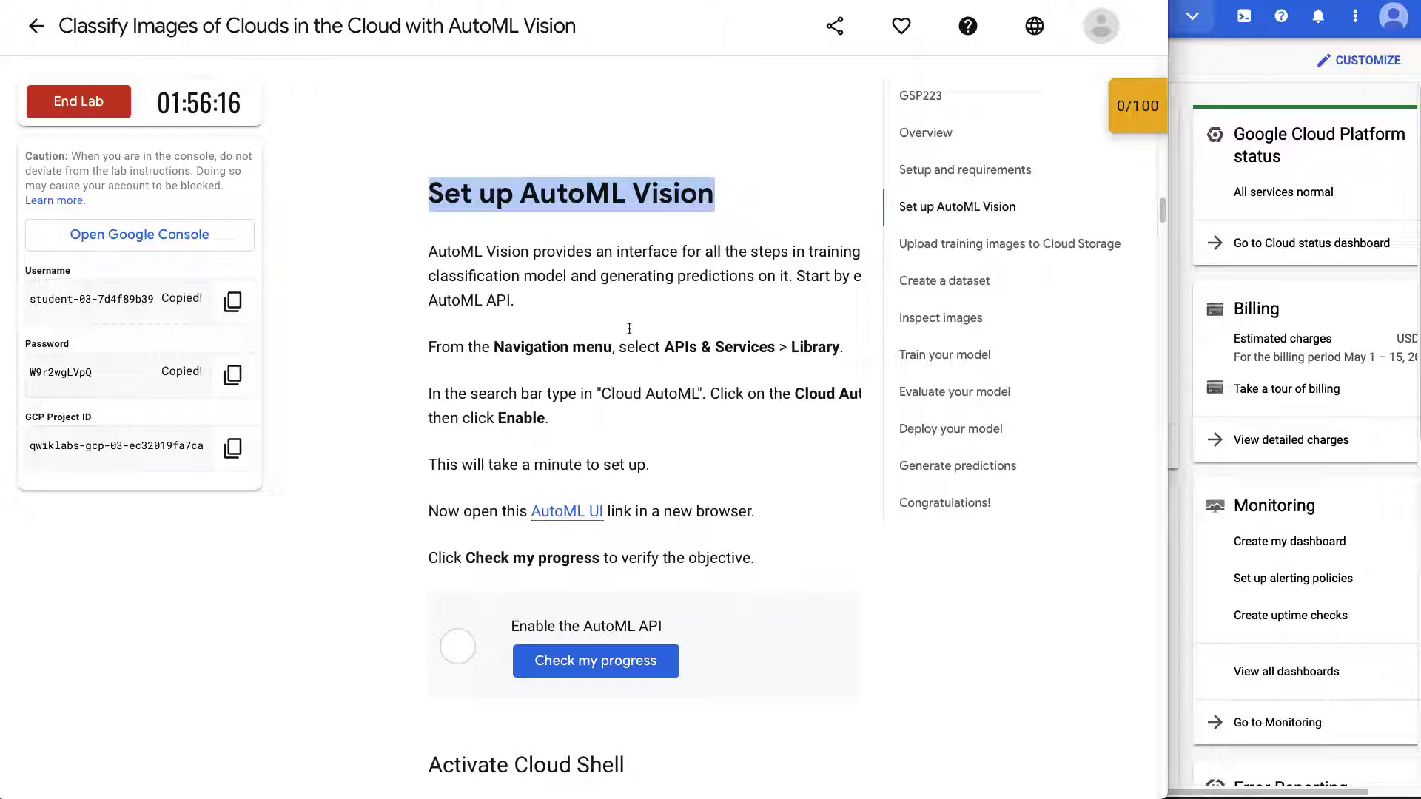
Switch to the Google Cloud console and open its APIs & Services page.
{"action": "left_click", "coordinate": [1278, 71]}
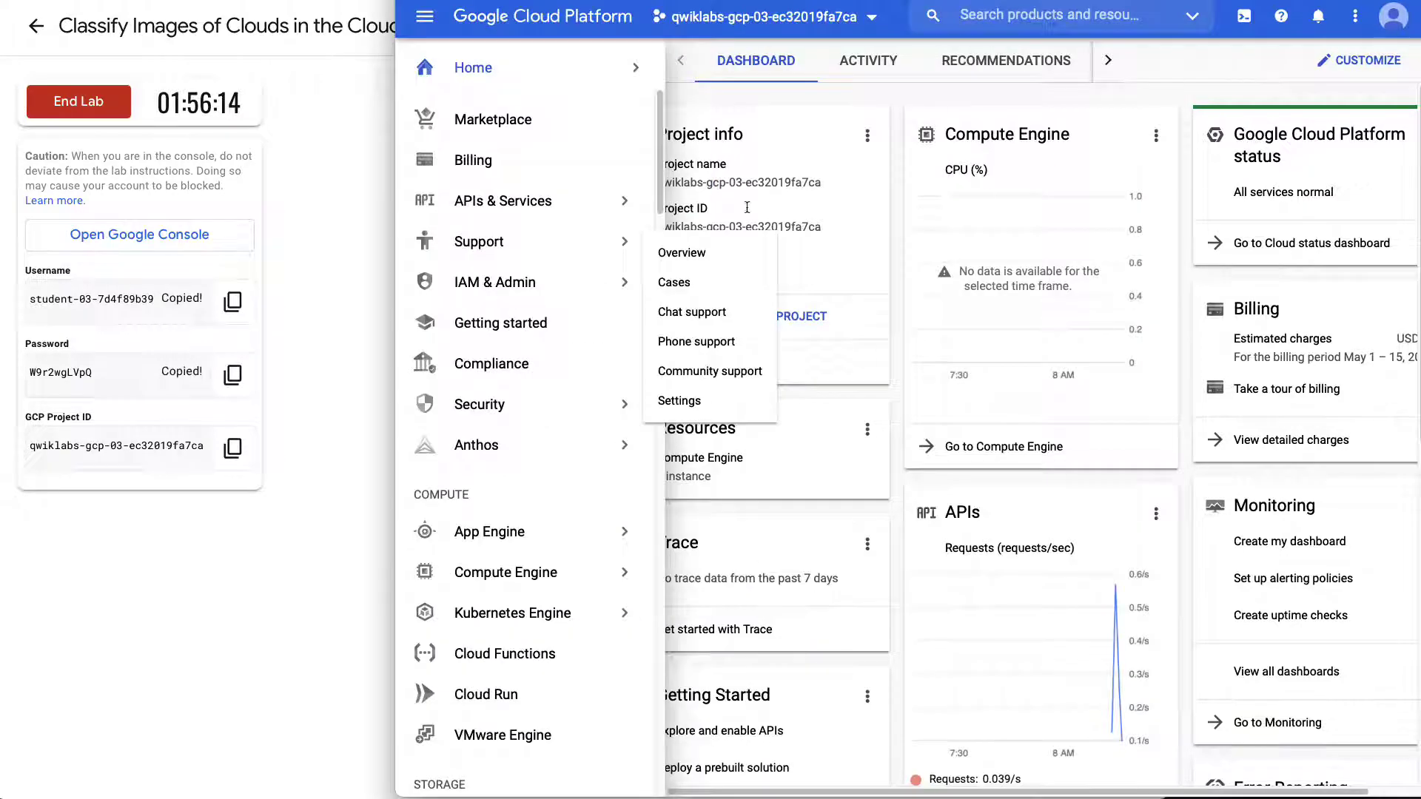
{"action": "mouse_move", "coordinate": [507, 291]}
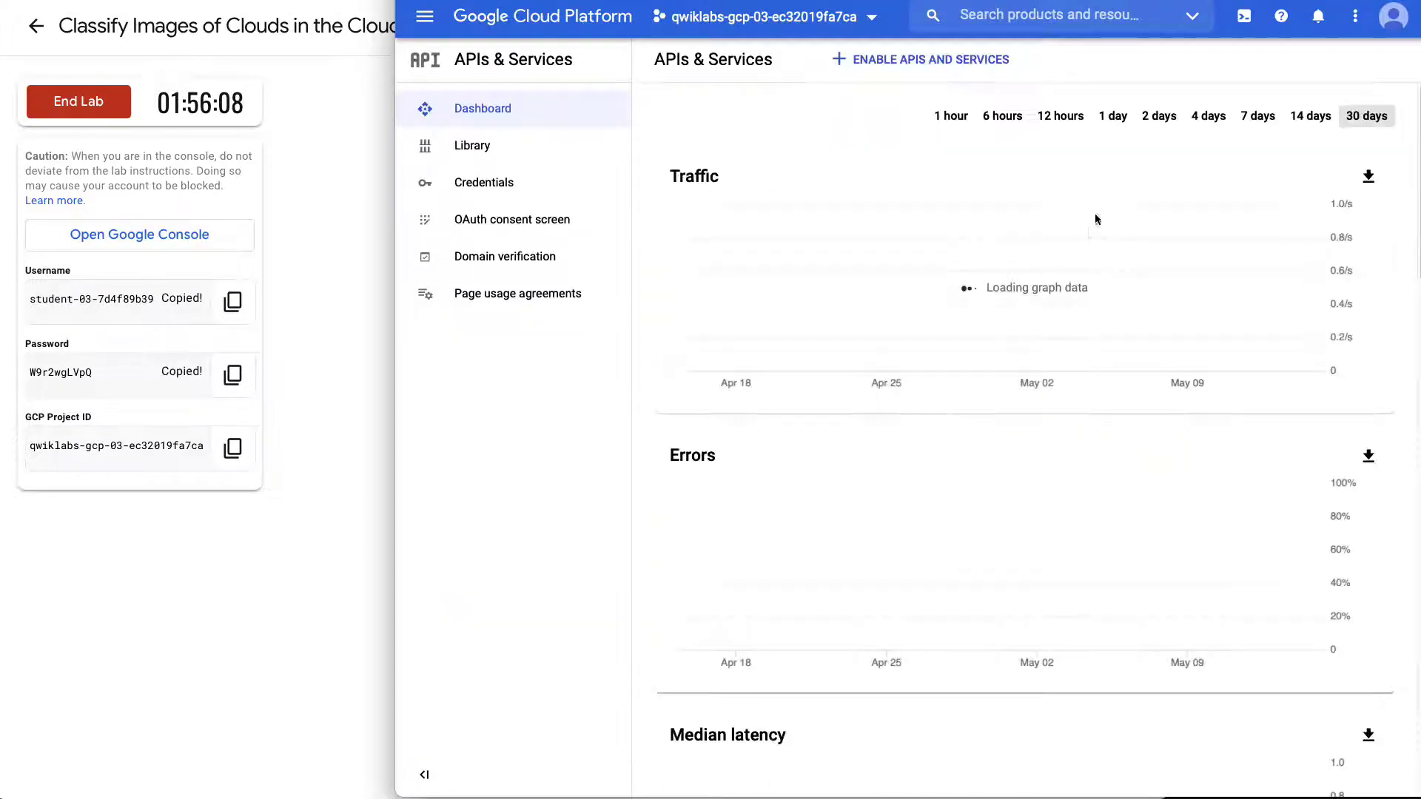
Copy "Cloud AutoML" from the lab instructions, search the console for it, and open the Cloud AutoML API page.
{"action": "left_click", "coordinate": [333, 216]}
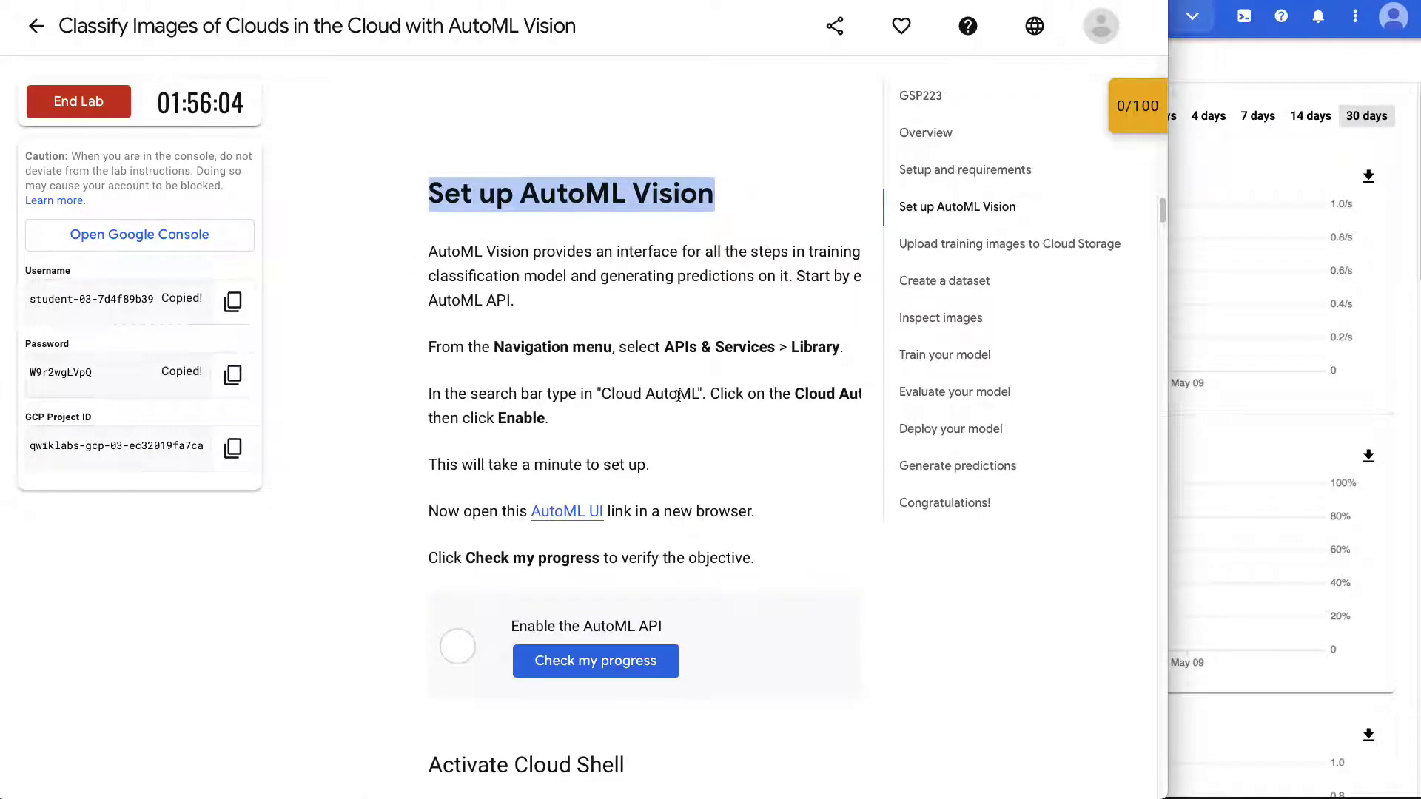
{"action": "left_click_drag", "start_coordinate": [602, 394], "coordinate": [695, 394]}
{"action": "key", "text": "ctrl+c"}
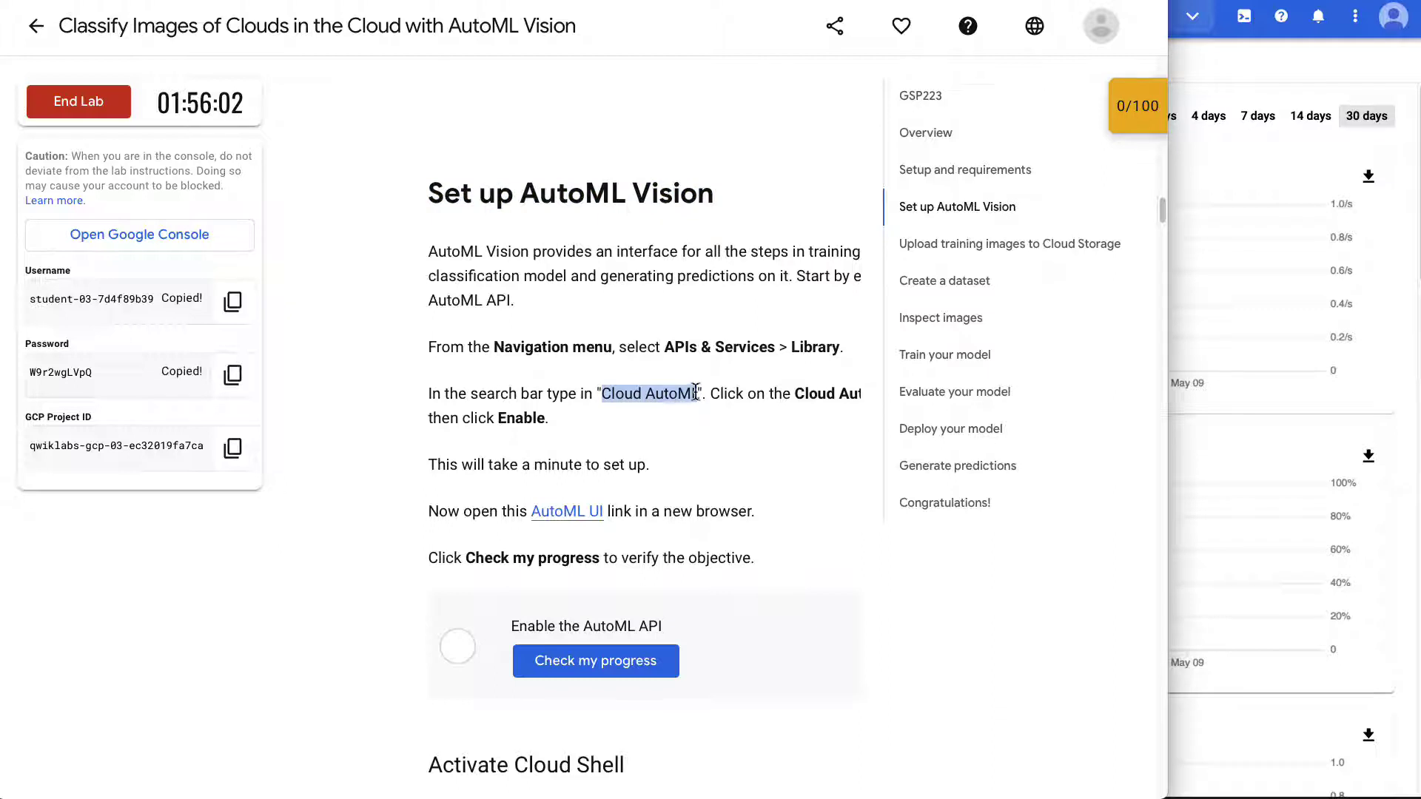
{"action": "left_click", "coordinate": [1221, 101]}
{"action": "left_click", "coordinate": [1018, 13]}
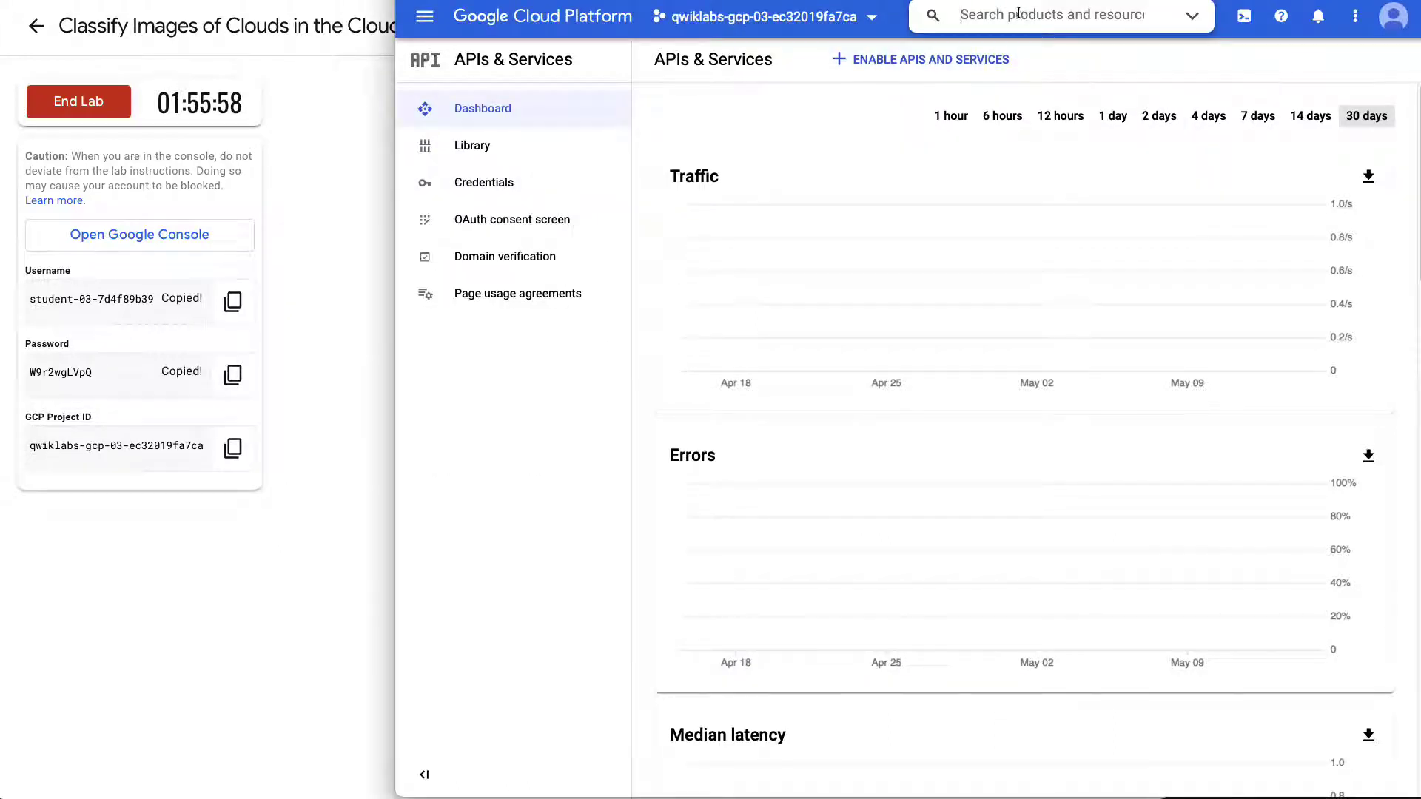
{"action": "key", "text": "ctrl+v"}
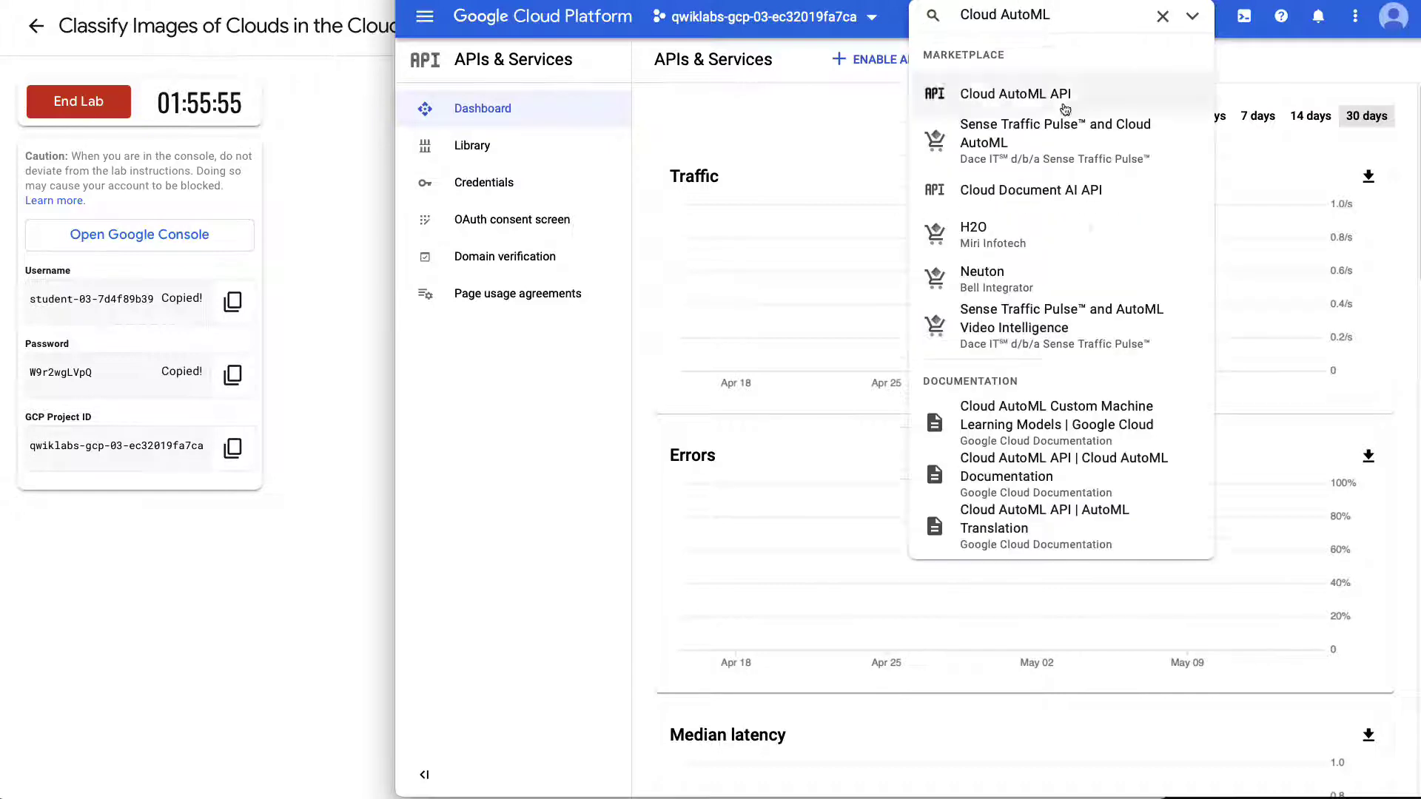
{"action": "left_click", "coordinate": [1065, 109]}
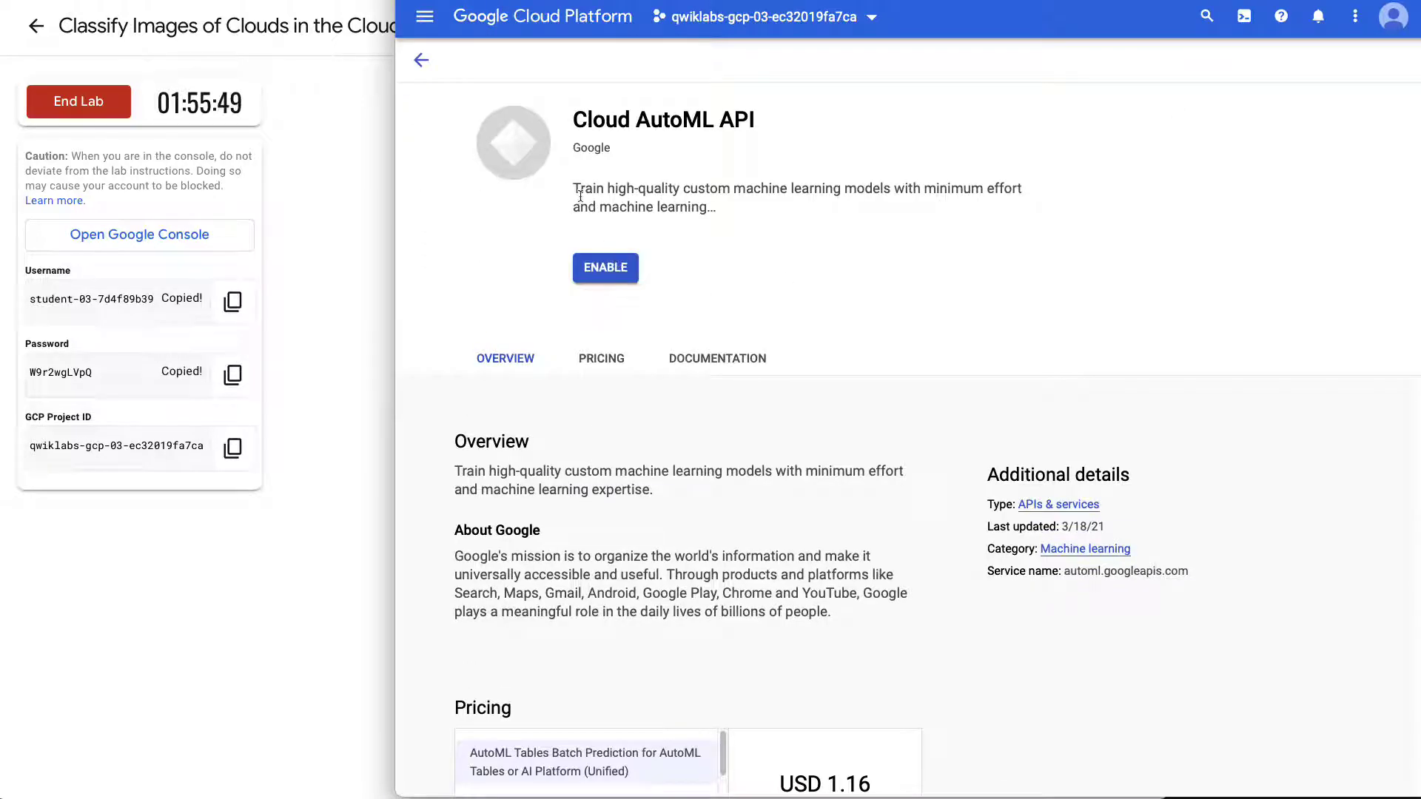
Enable the Cloud AutoML API and check the lab progress for the "Enable the AutoML API" objective.
{"action": "left_click_drag", "start_coordinate": [575, 188], "coordinate": [749, 210]}
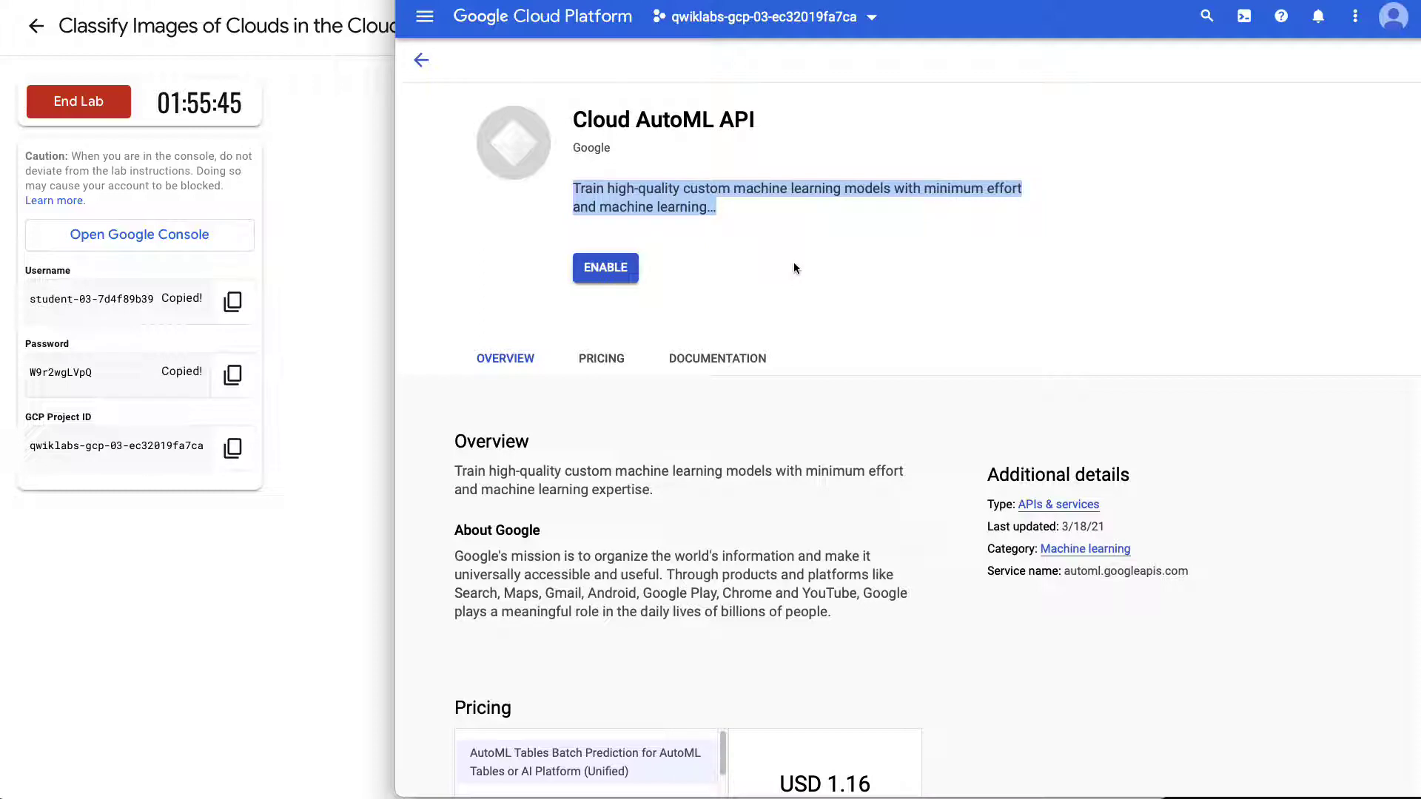
{"action": "left_click", "coordinate": [607, 268]}
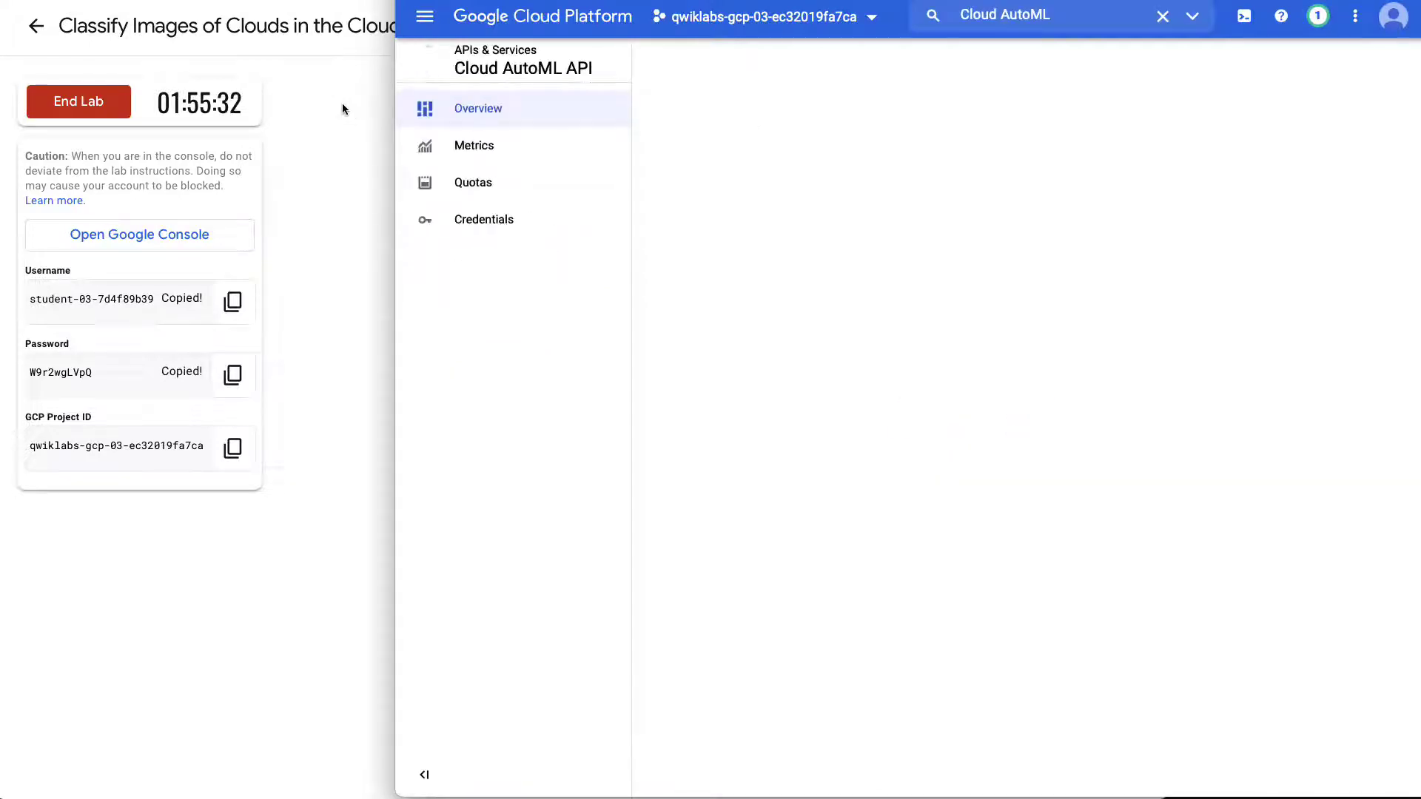
{"action": "left_click", "coordinate": [342, 109]}
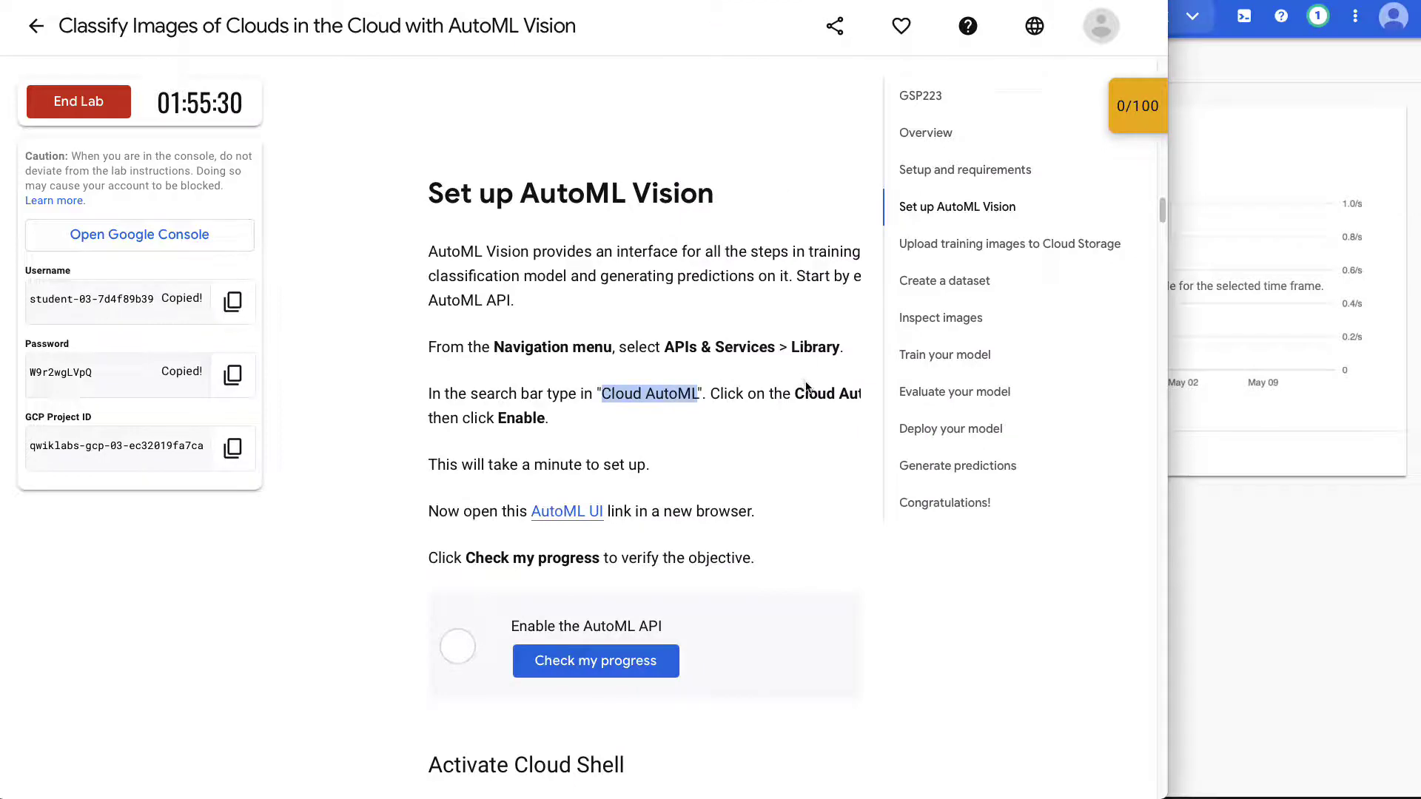
{"action": "scroll", "coordinate": [805, 385], "scroll_direction": "down", "scroll_amount": 5}
{"action": "left_click", "coordinate": [613, 311]}
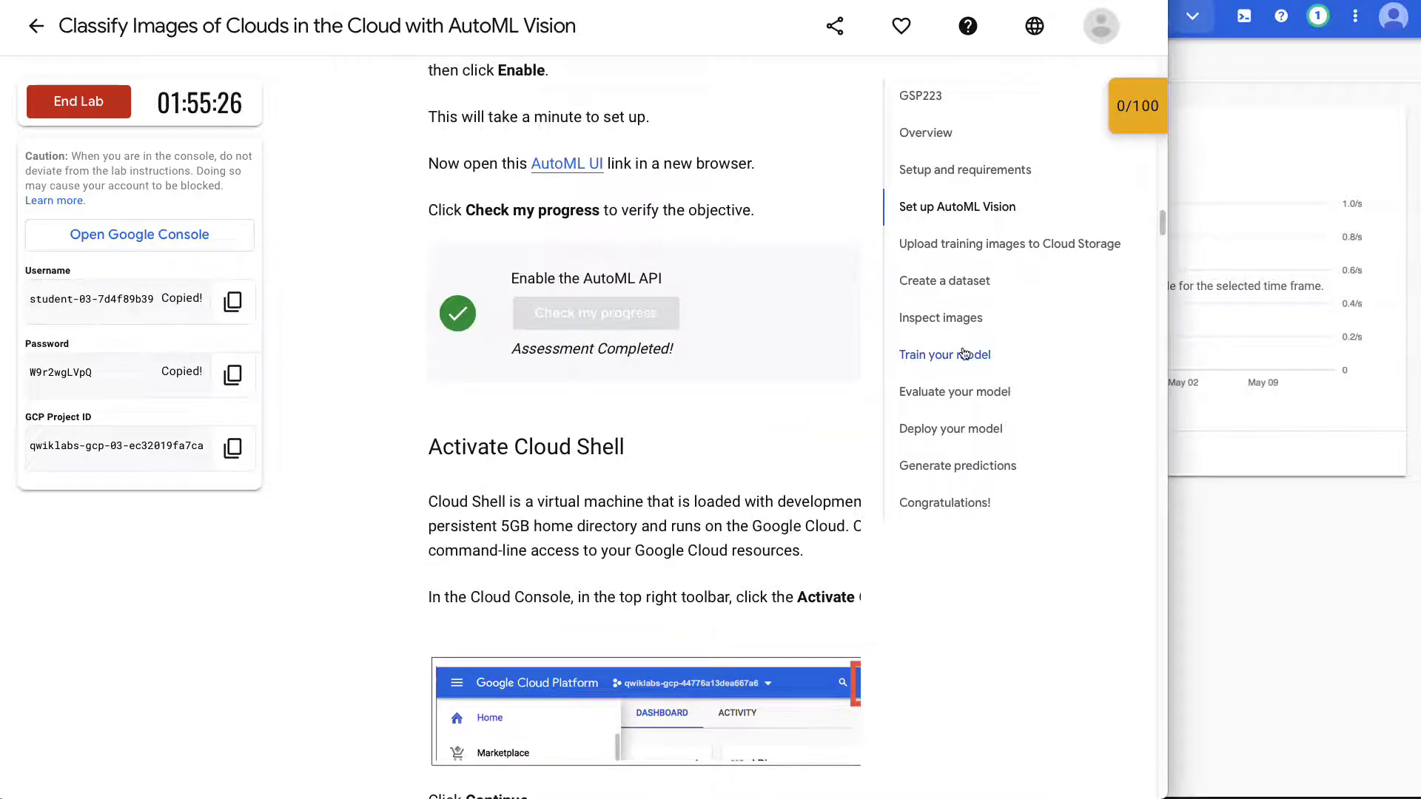
Follow the "Activate Cloud Shell" instructions to start a Cloud Shell session in the console, and enlarge the console page.
{"action": "scroll", "coordinate": [965, 353], "scroll_direction": "down", "scroll_amount": 3}
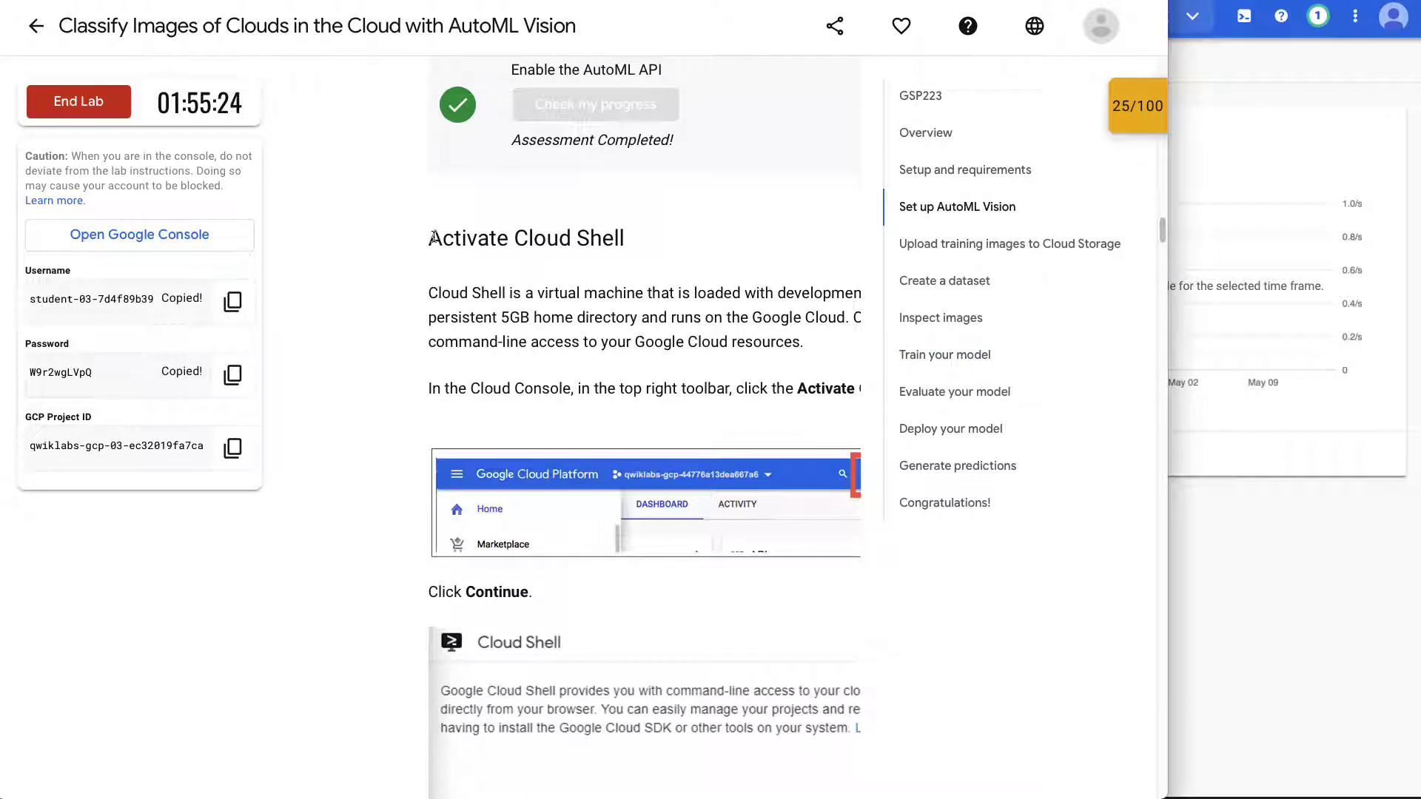
{"action": "left_click_drag", "start_coordinate": [434, 237], "coordinate": [627, 230]}
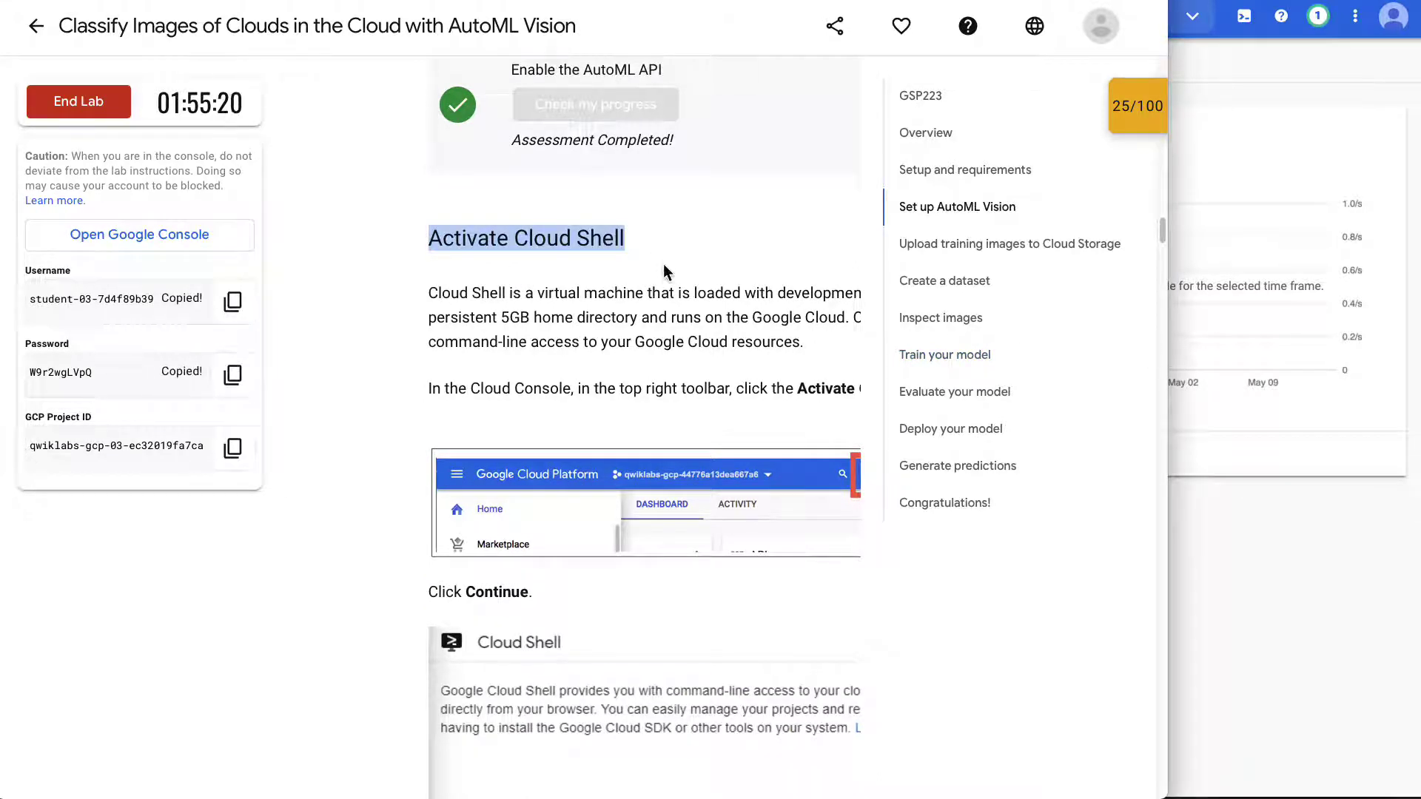
{"action": "left_click", "coordinate": [1348, 571]}
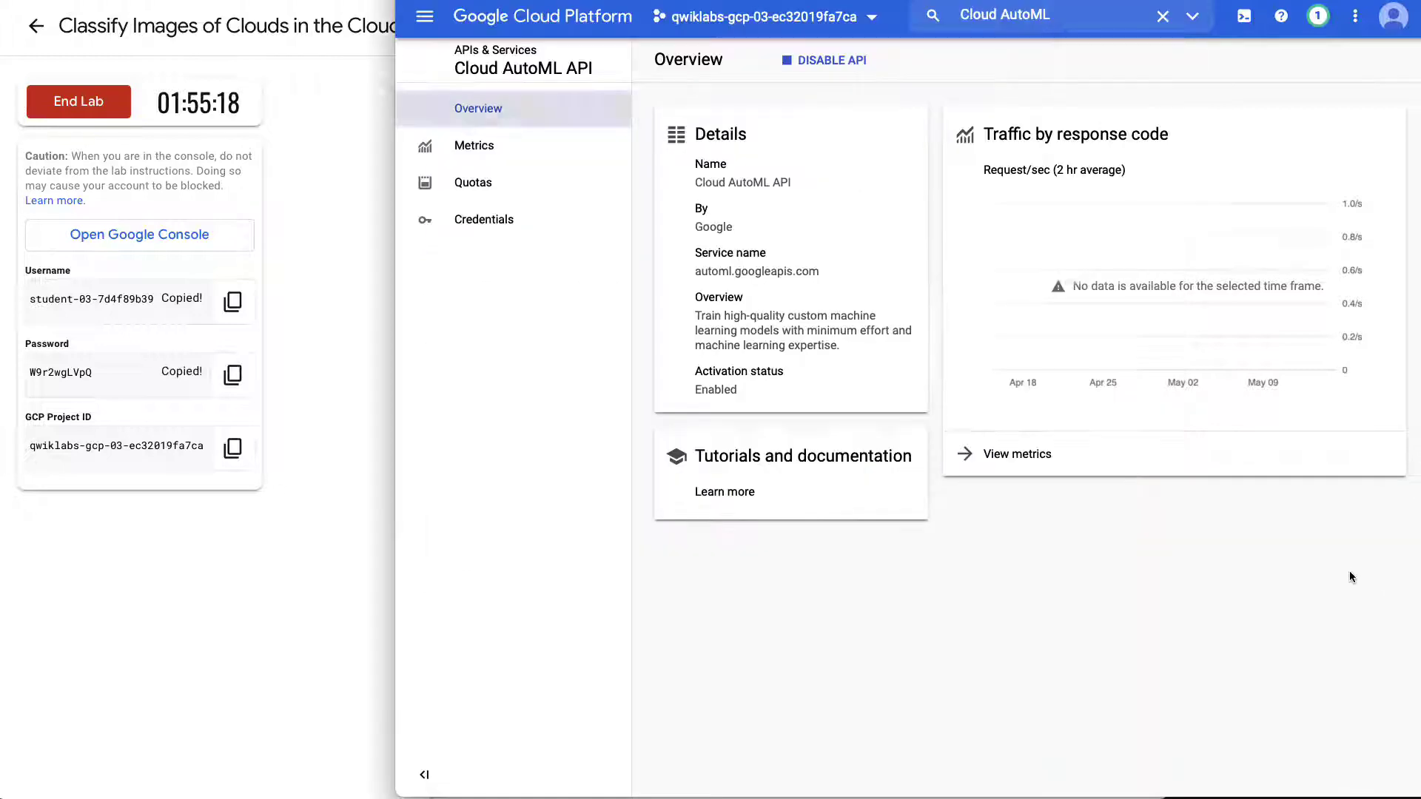
{"action": "left_click", "coordinate": [1234, 27]}
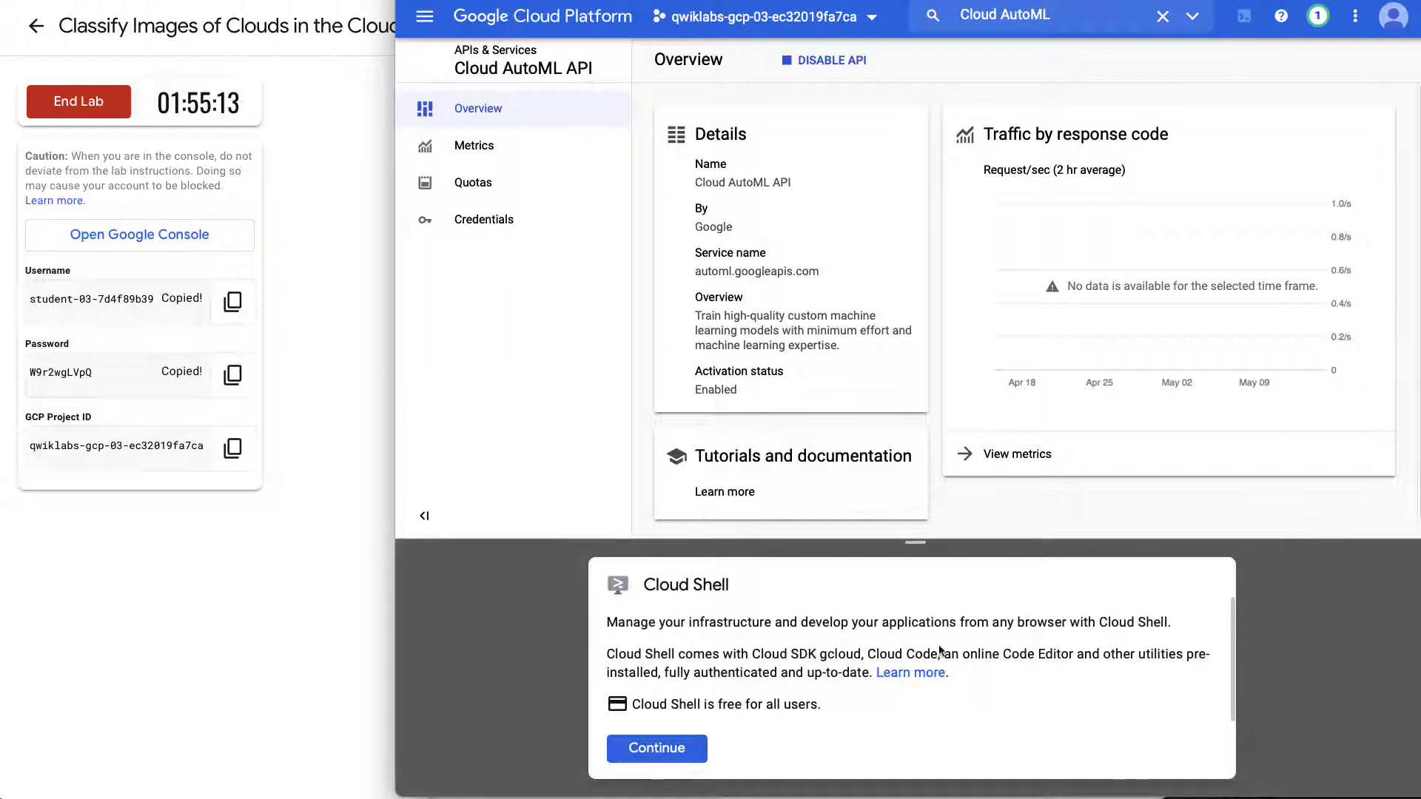
{"action": "left_click", "coordinate": [666, 748]}
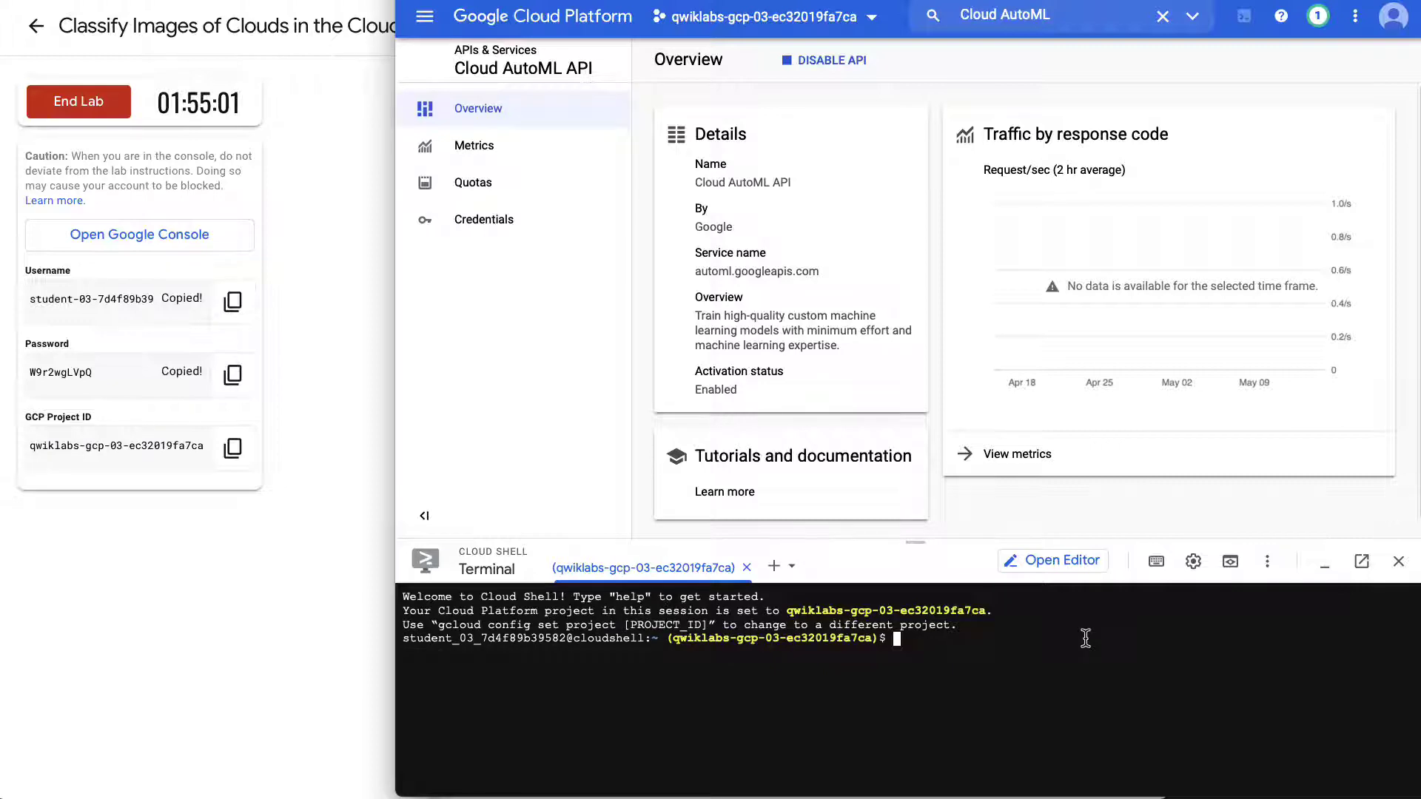
{"action": "key", "text": "ctrl+plus"}
{"action": "key", "text": "ctrl+plus"}
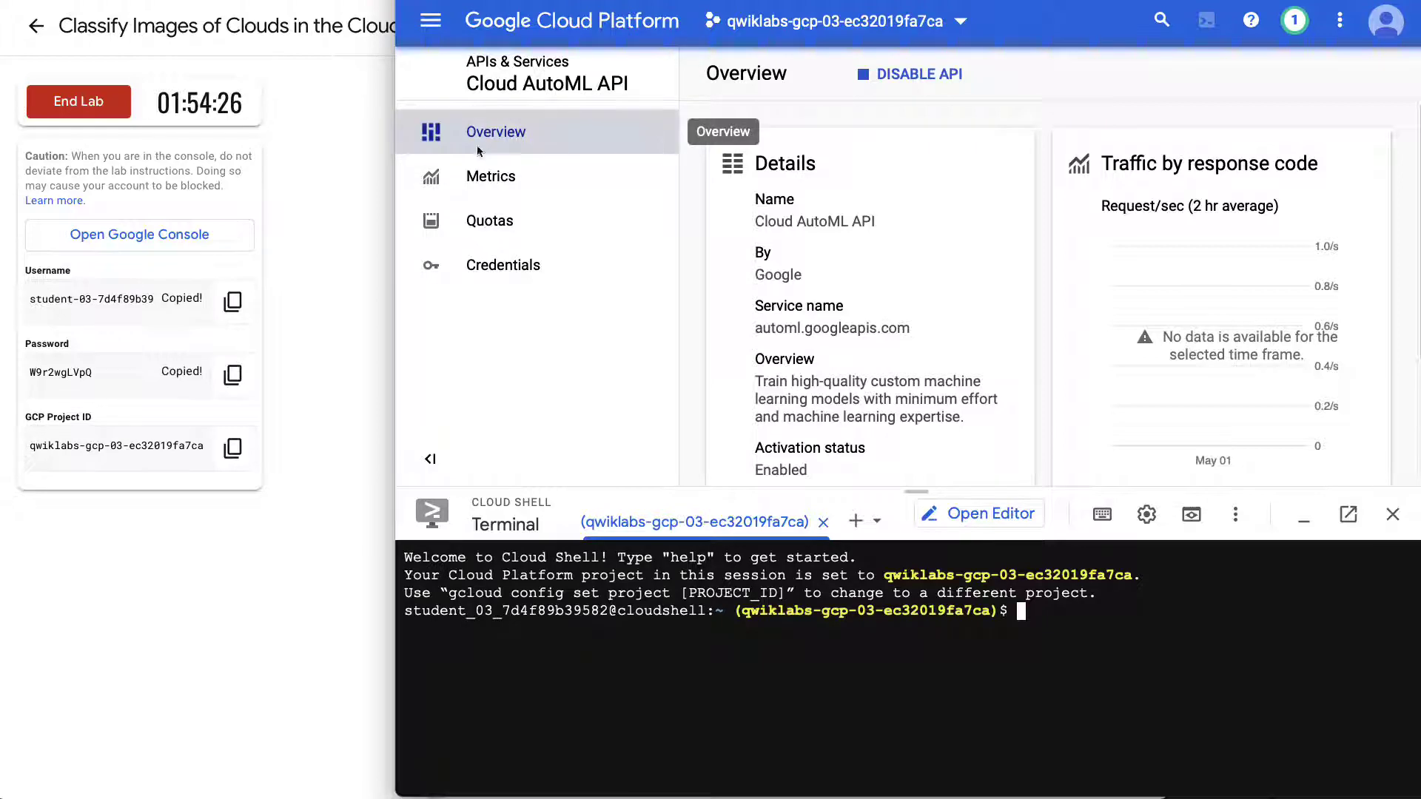
Run the lab's gcloud auth list command in Cloud Shell, authorize the credentials request, and highlight the active account.
{"action": "left_click", "coordinate": [296, 149]}
{"action": "scroll", "coordinate": [722, 330], "scroll_direction": "down", "scroll_amount": 2}
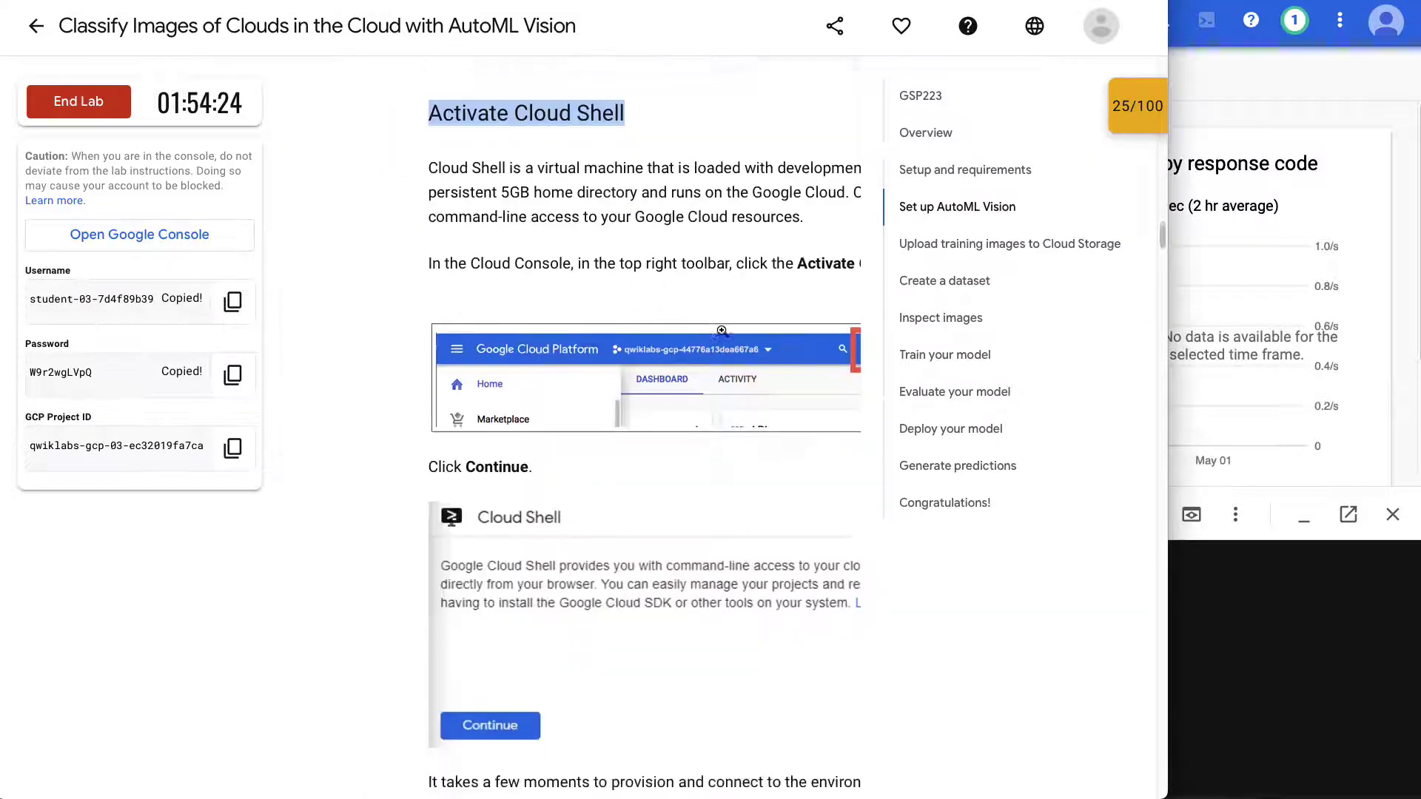
{"action": "scroll", "coordinate": [721, 331], "scroll_direction": "down", "scroll_amount": 10}
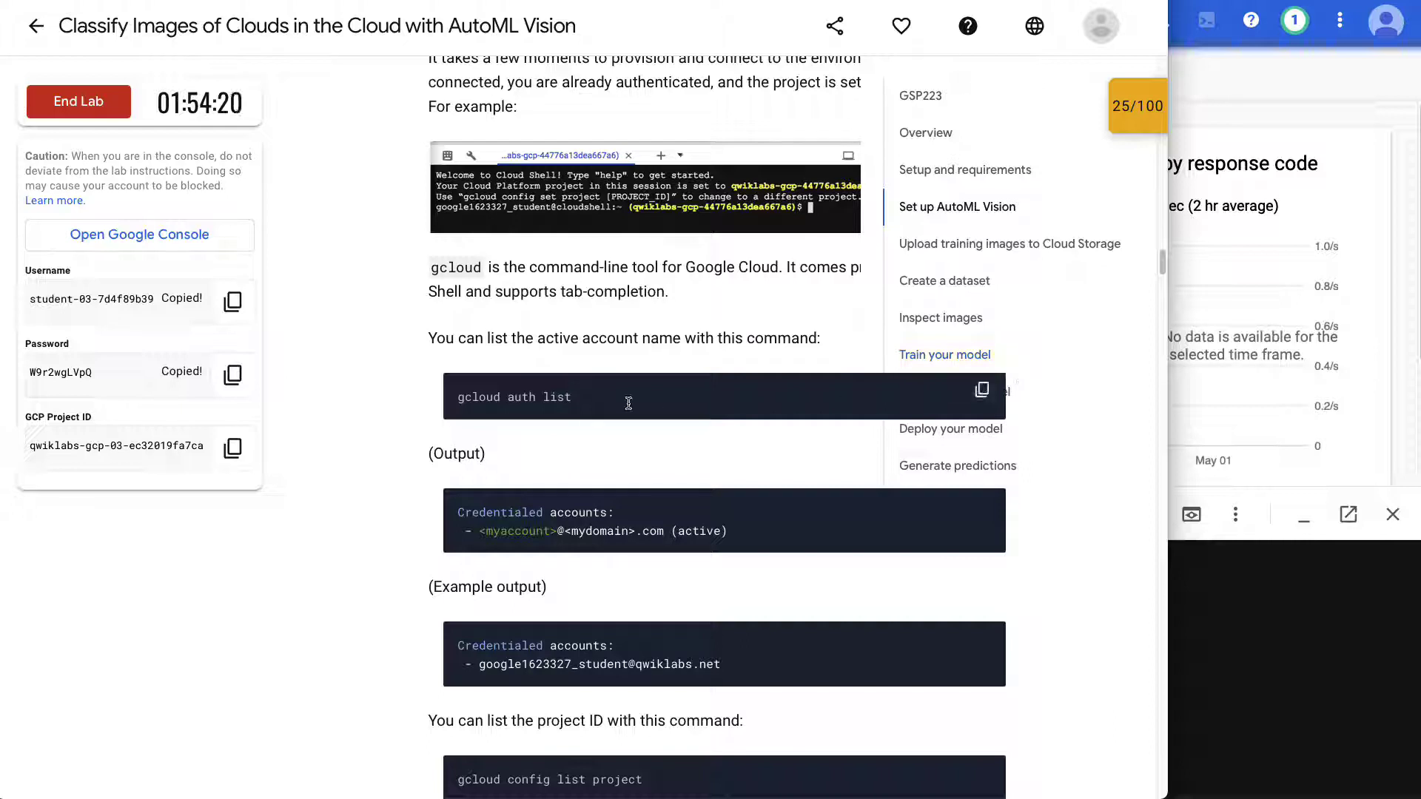
{"action": "left_click", "coordinate": [983, 393]}
{"action": "left_click", "coordinate": [1197, 604]}
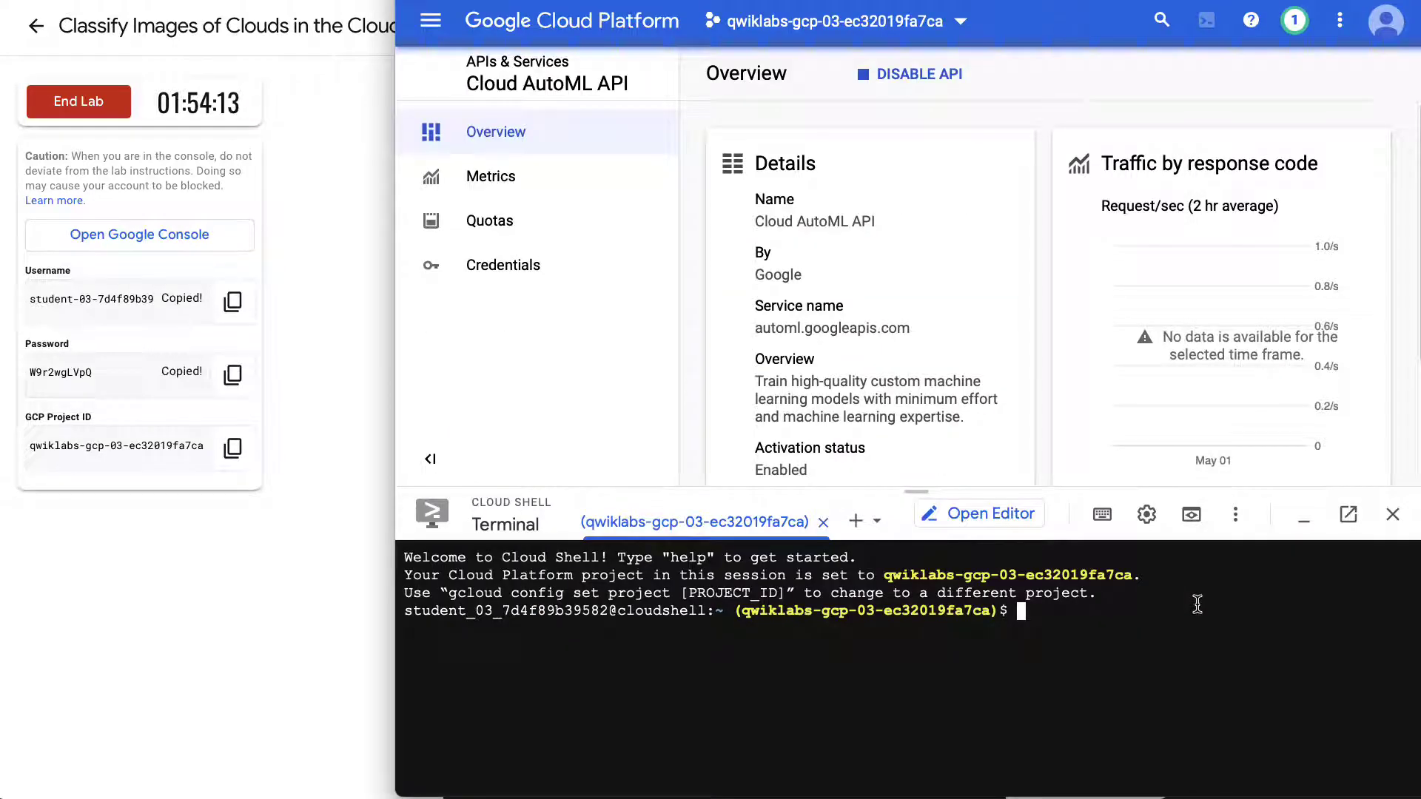
{"action": "key", "text": "ctrl+v"}
{"action": "key", "text": "Return"}
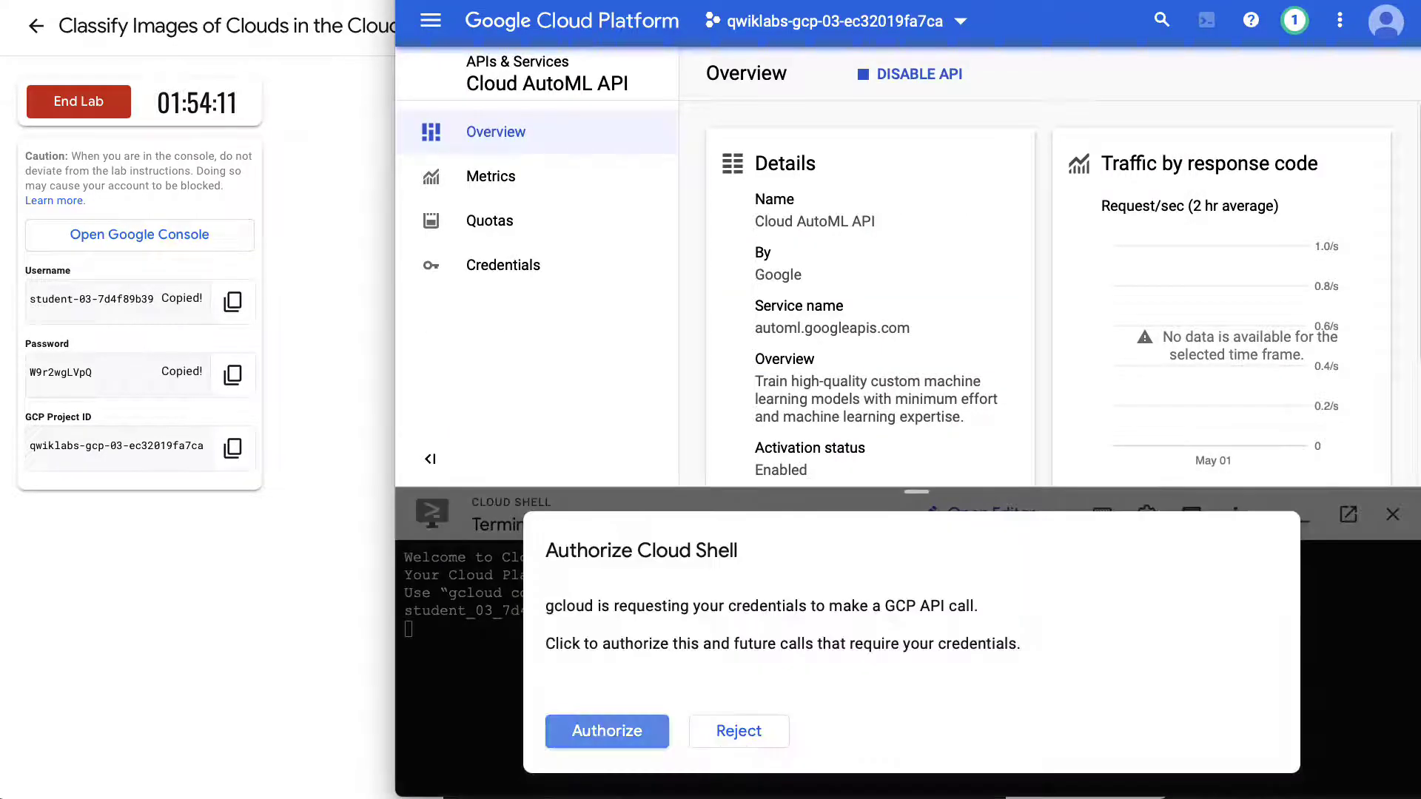
{"action": "left_click", "coordinate": [598, 724]}
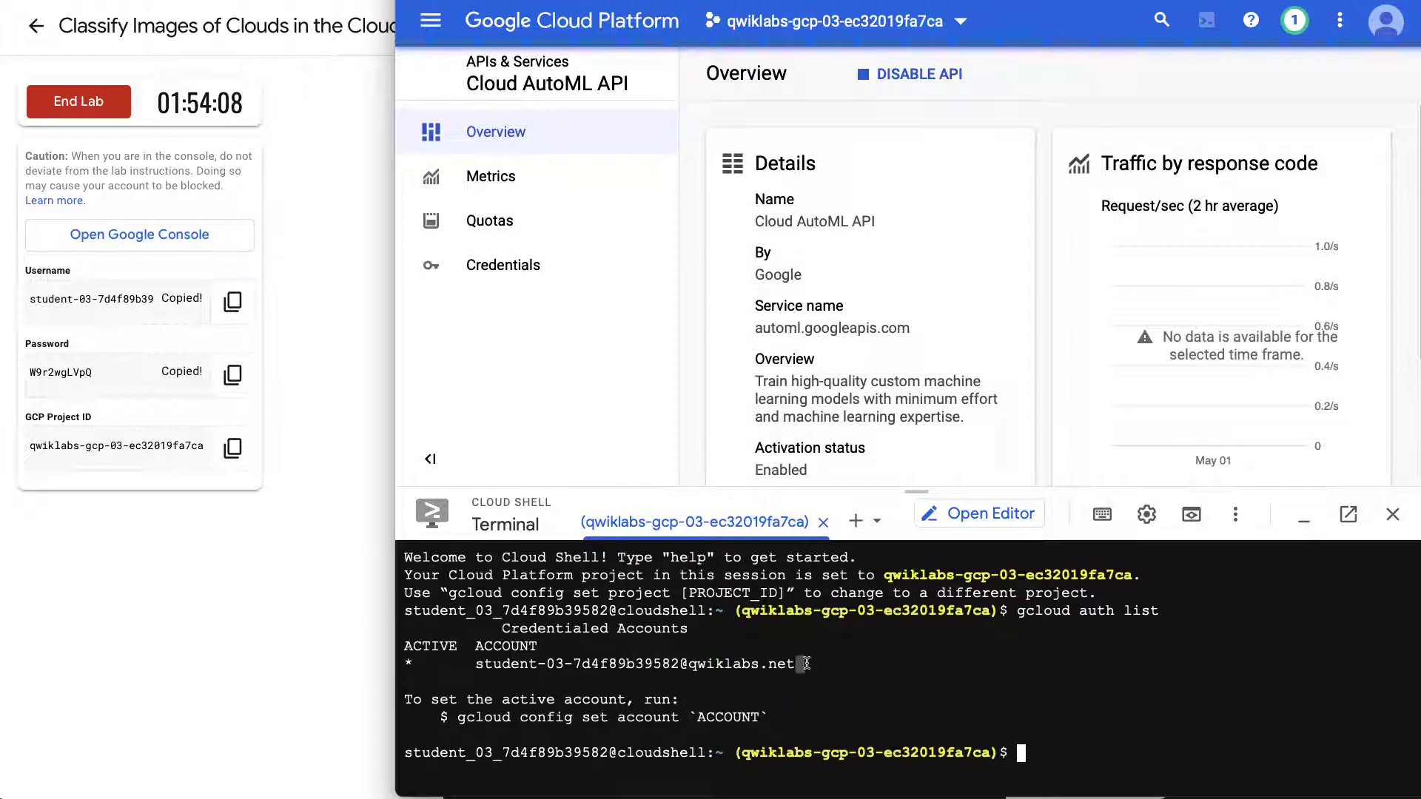
{"action": "left_click_drag", "start_coordinate": [807, 664], "coordinate": [465, 666]}
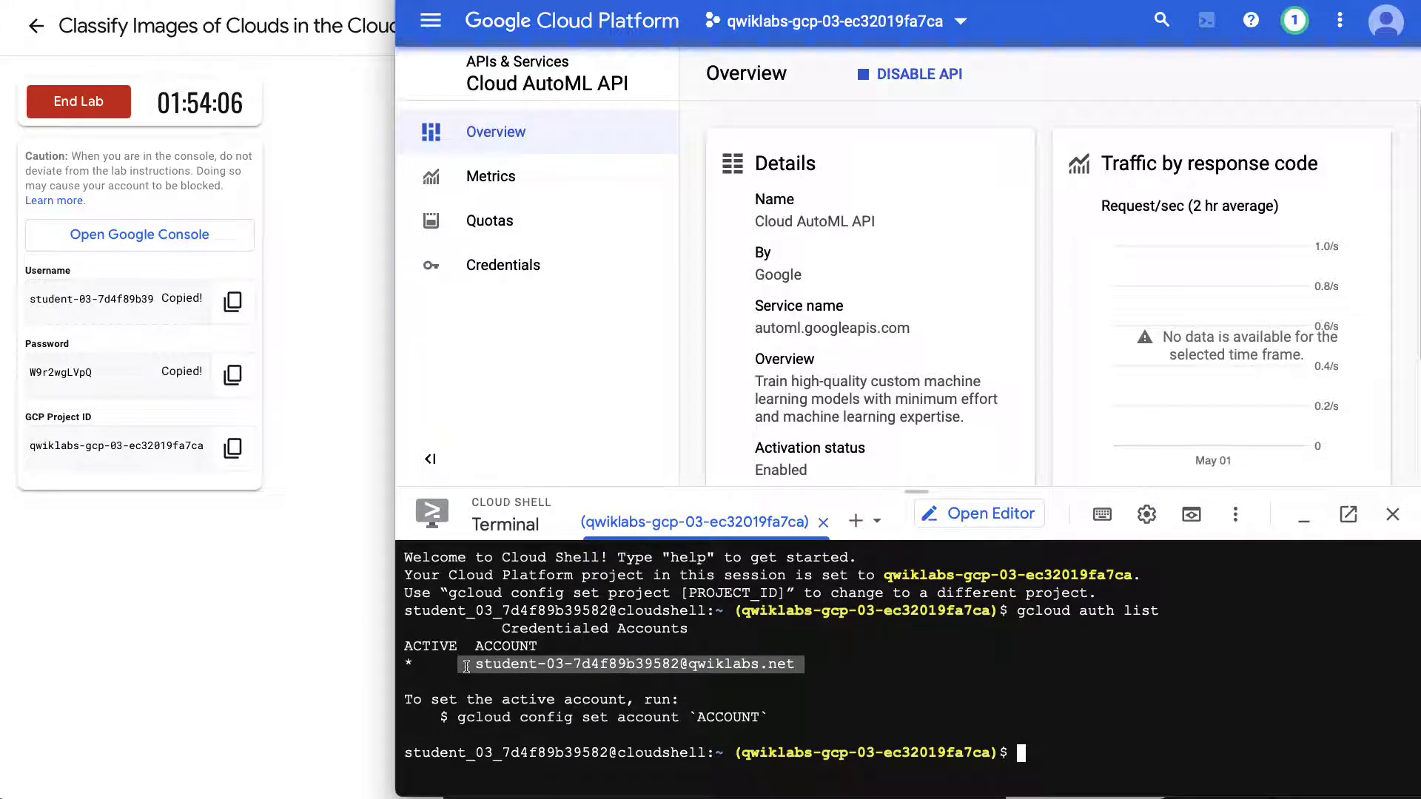
Run the lab's gcloud config list project command in Cloud Shell and highlight the project ID in its output.
{"action": "left_click", "coordinate": [293, 541]}
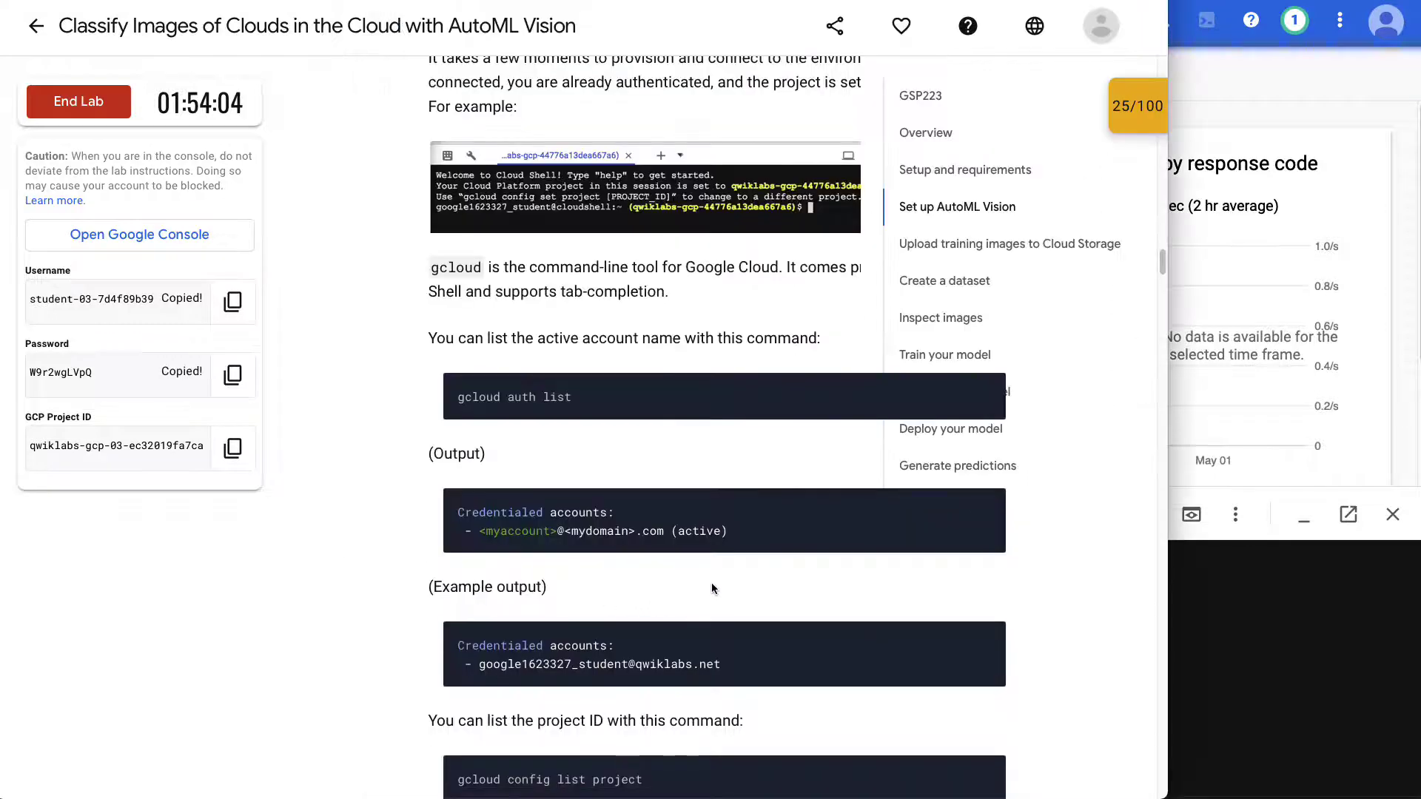
{"action": "scroll", "coordinate": [712, 588], "scroll_direction": "down", "scroll_amount": 3}
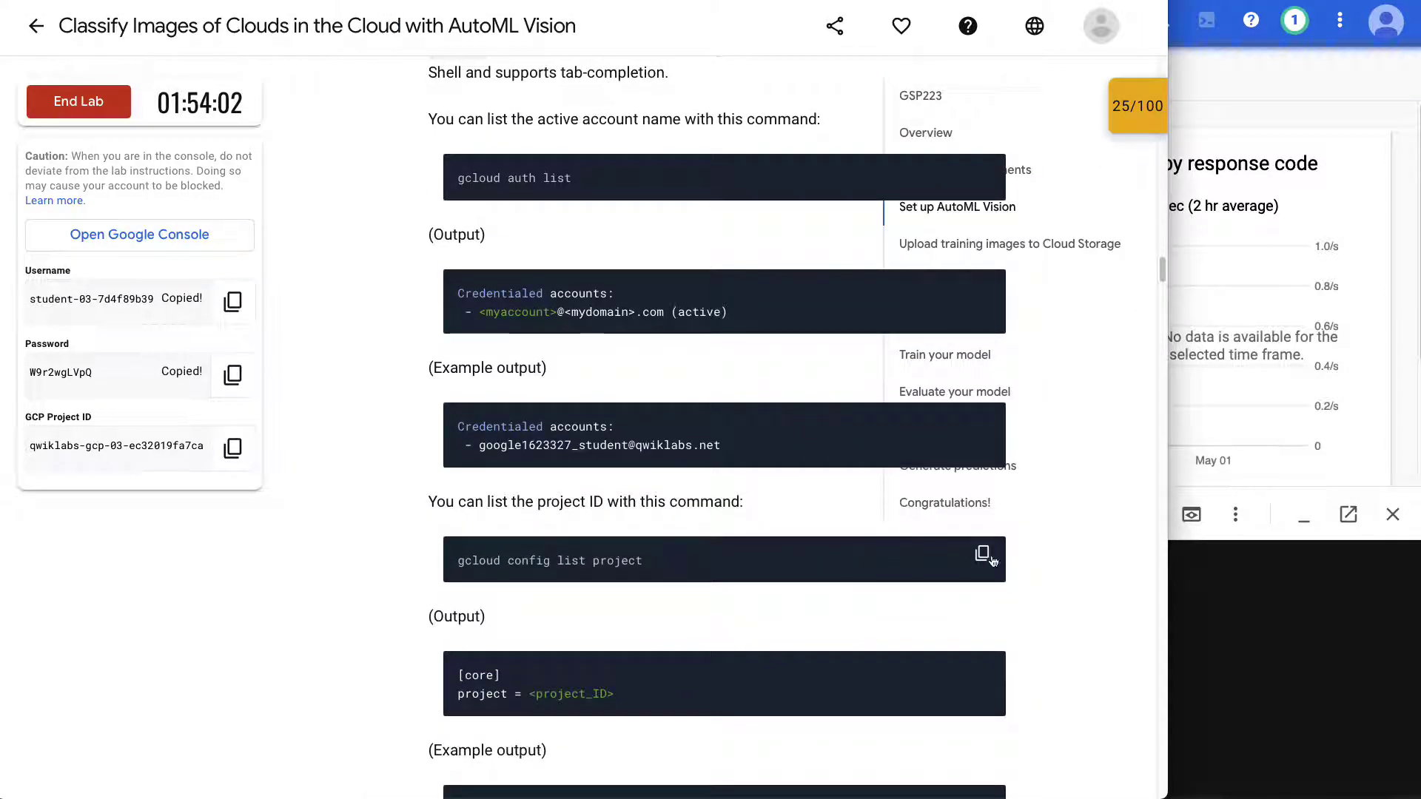
{"action": "left_click", "coordinate": [990, 557]}
{"action": "left_click", "coordinate": [1278, 597]}
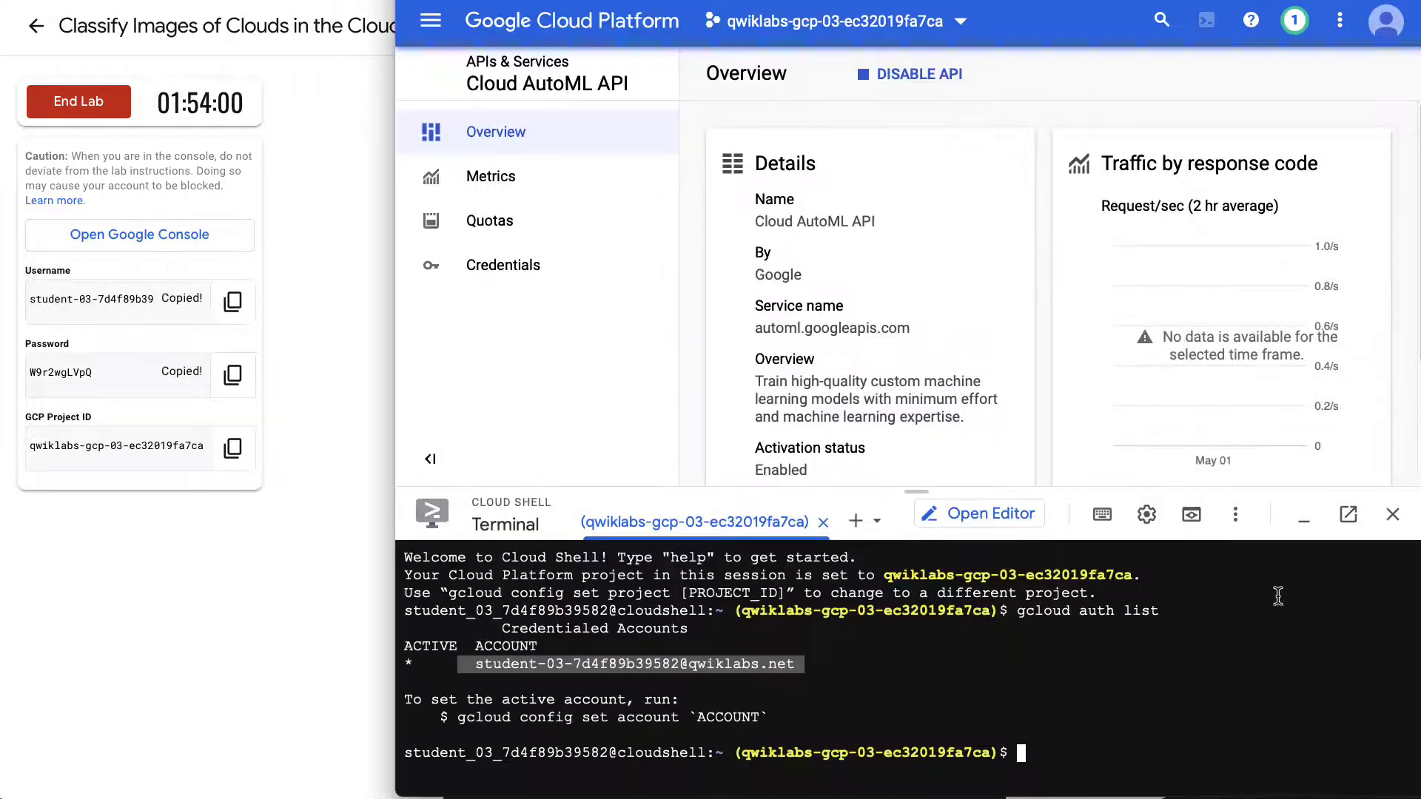
{"action": "key", "text": "ctrl+v"}
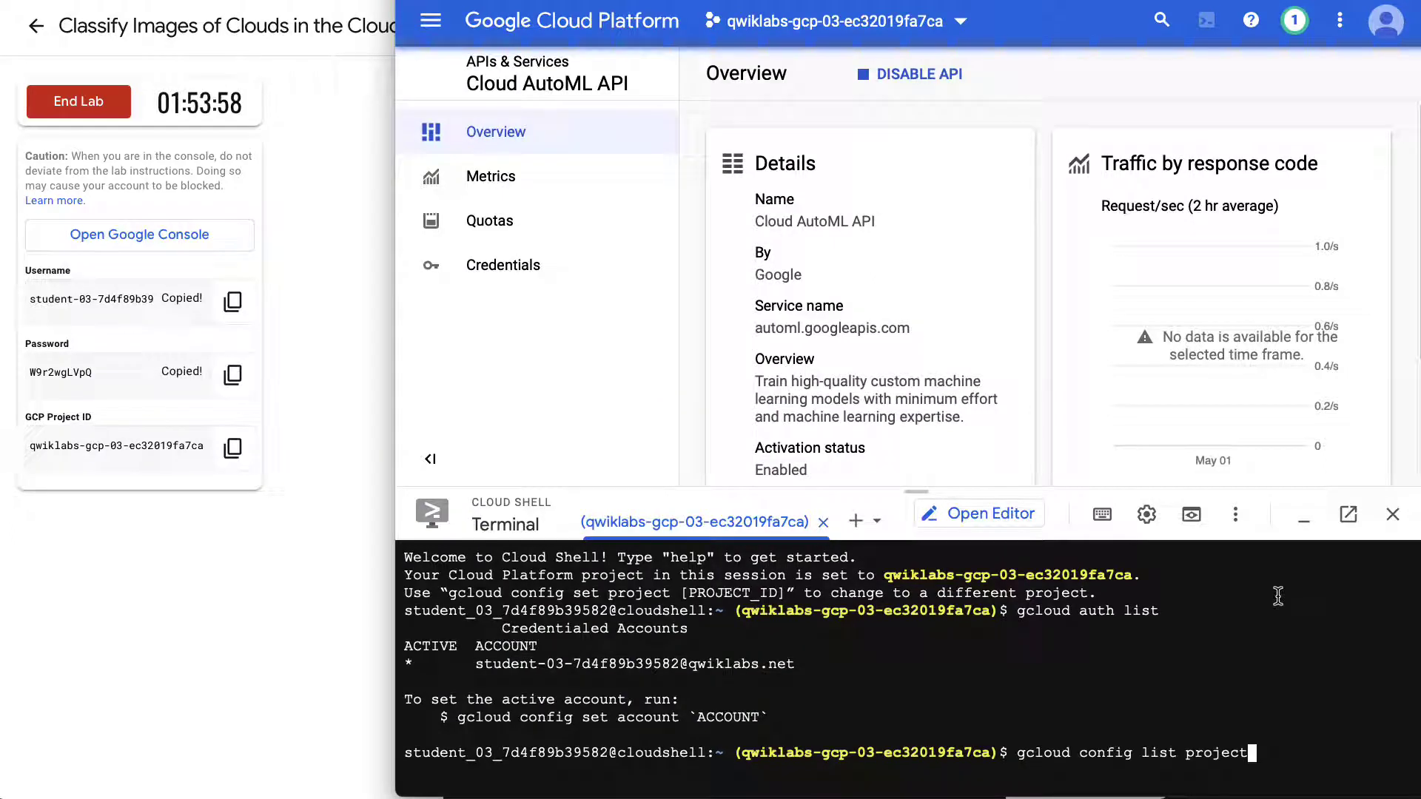
{"action": "key", "text": "Return"}
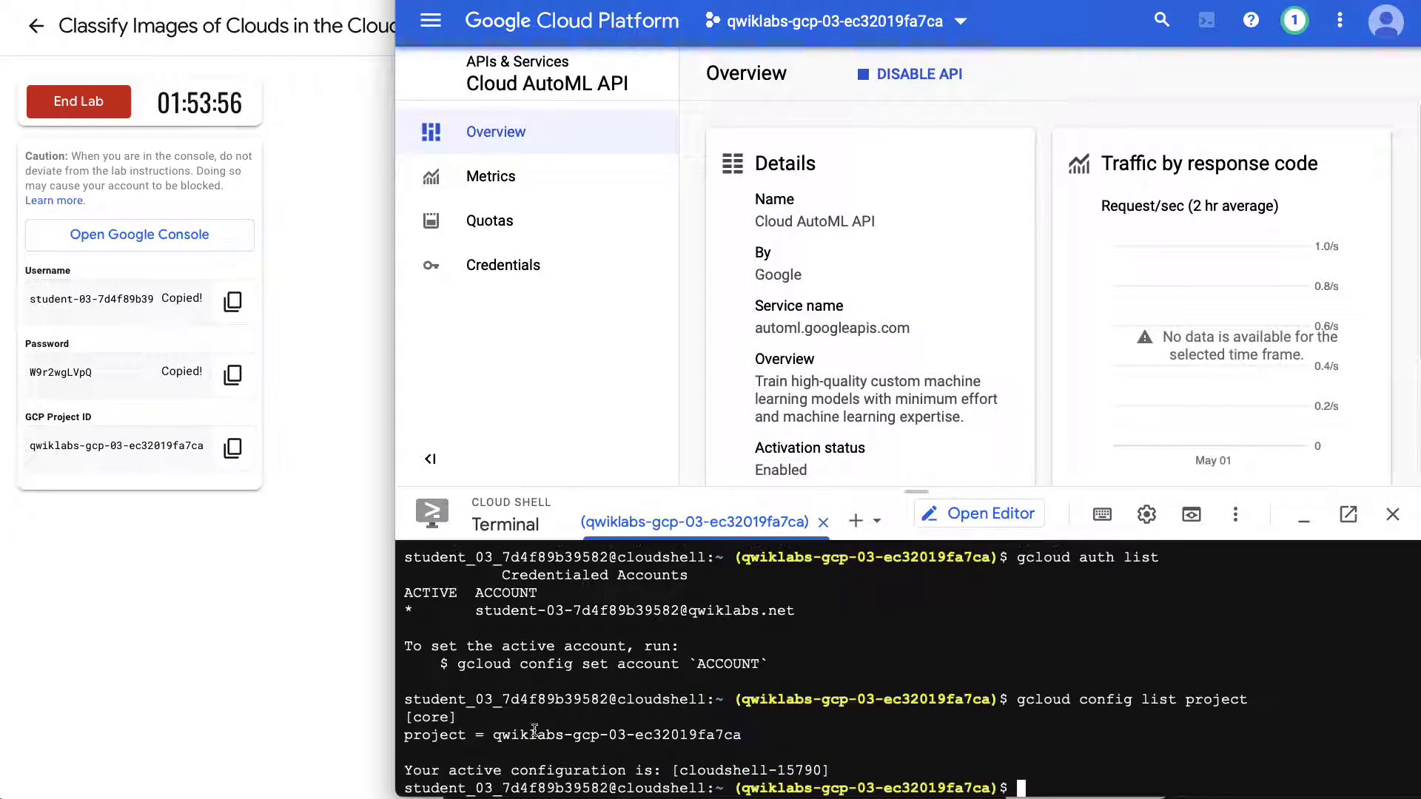
{"action": "left_click_drag", "start_coordinate": [491, 735], "coordinate": [747, 735]}
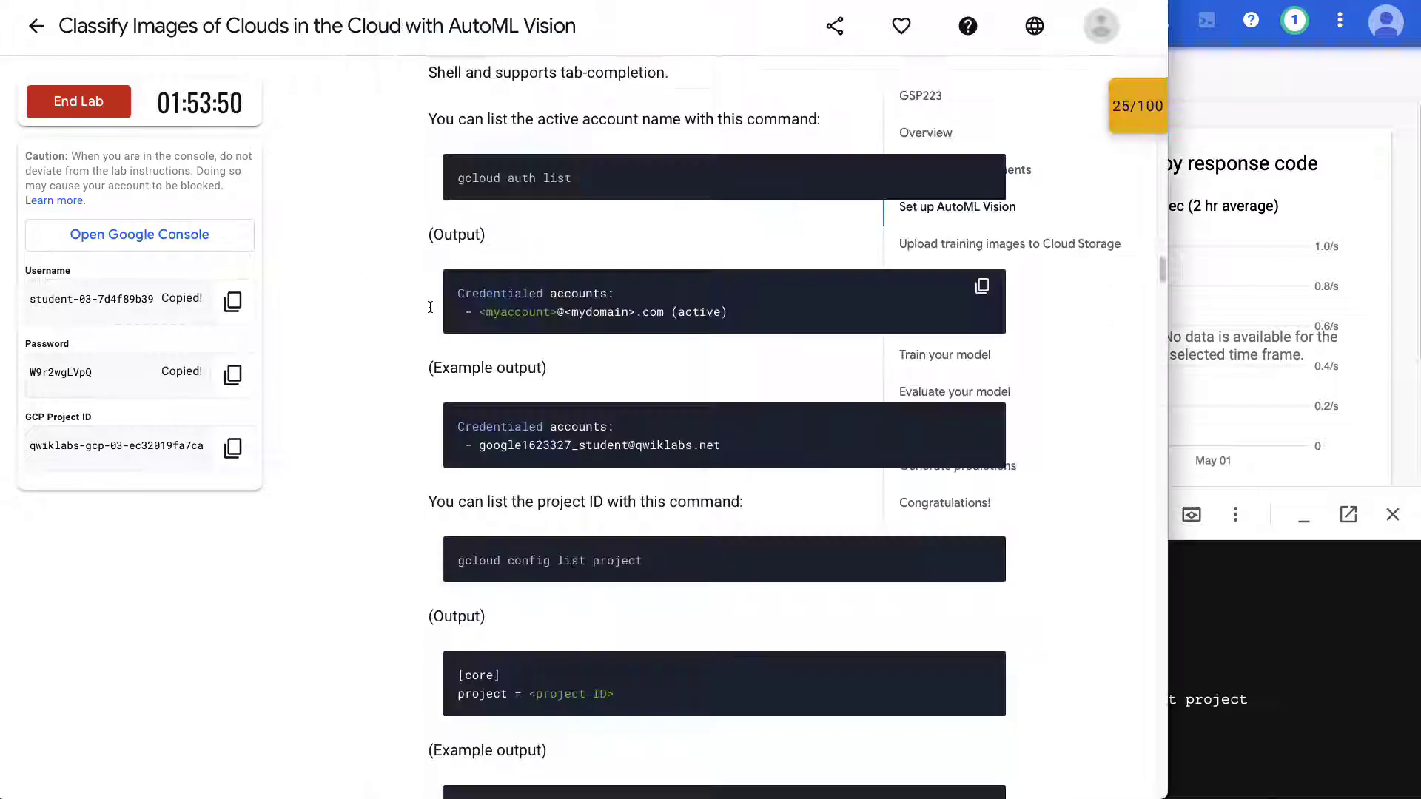
Find the environment variable commands in the lab instructions and copy export PROJECT_ID=$DEVSHELL_PROJECT_ID.
{"action": "left_click", "coordinate": [370, 272]}
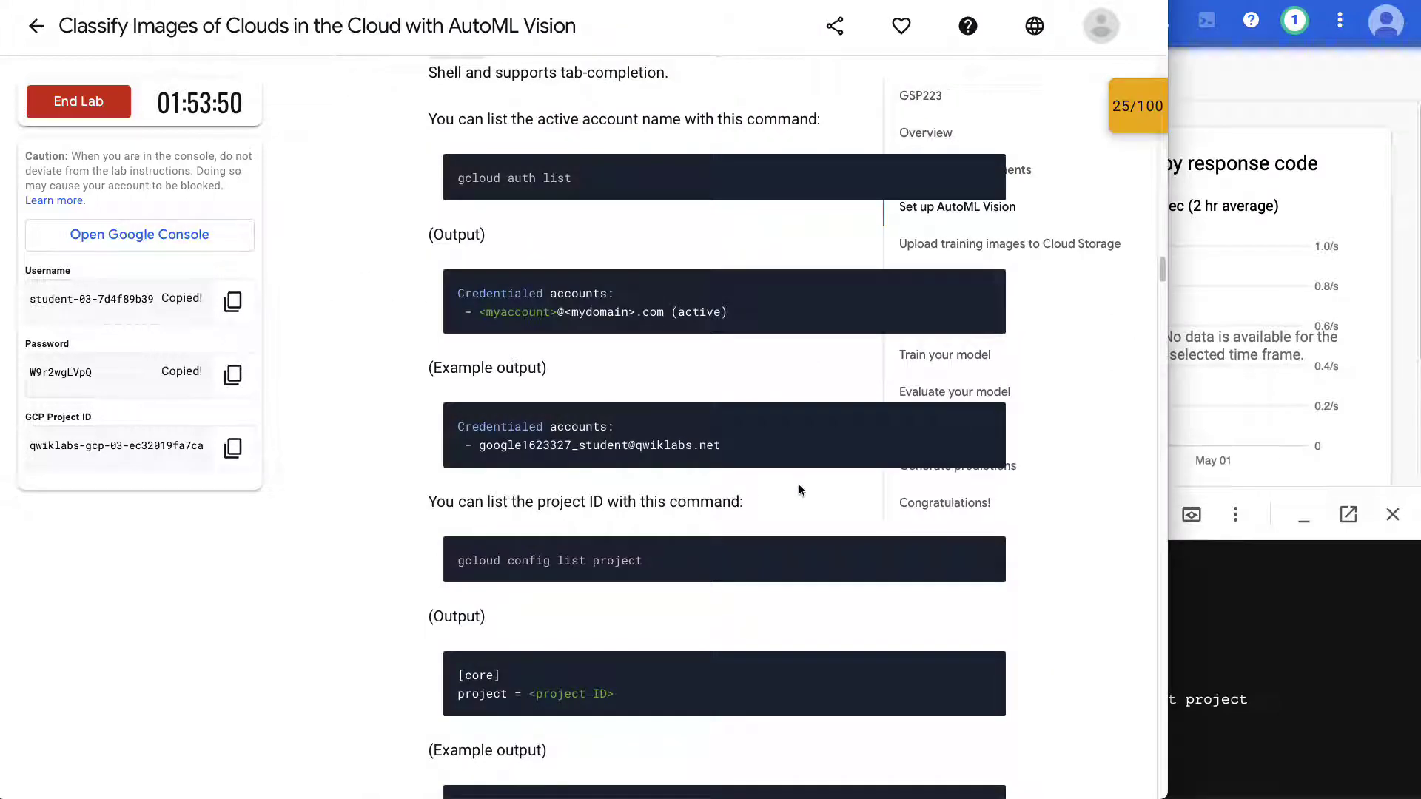
{"action": "scroll", "coordinate": [798, 486], "scroll_direction": "down", "scroll_amount": 3}
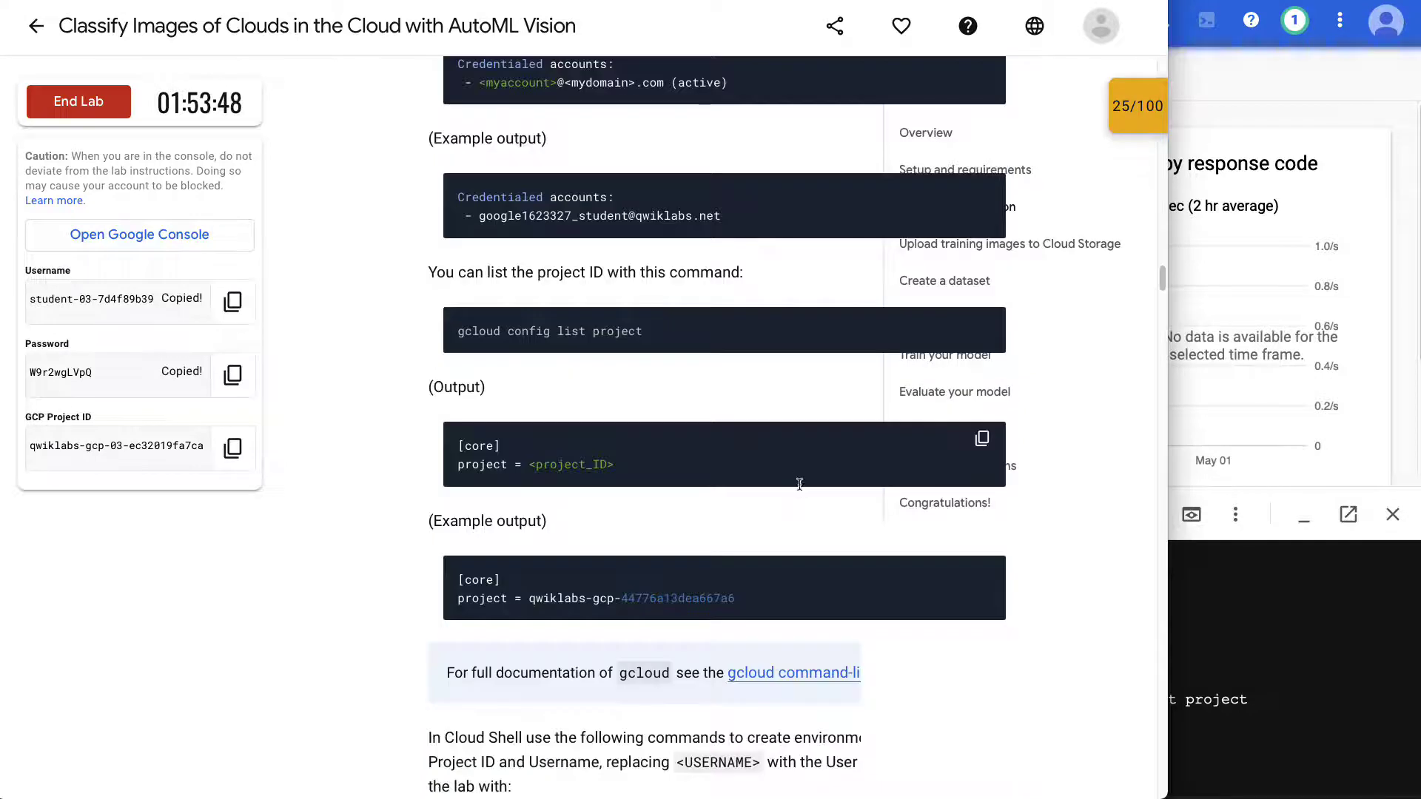
{"action": "scroll", "coordinate": [799, 485], "scroll_direction": "down", "scroll_amount": 5}
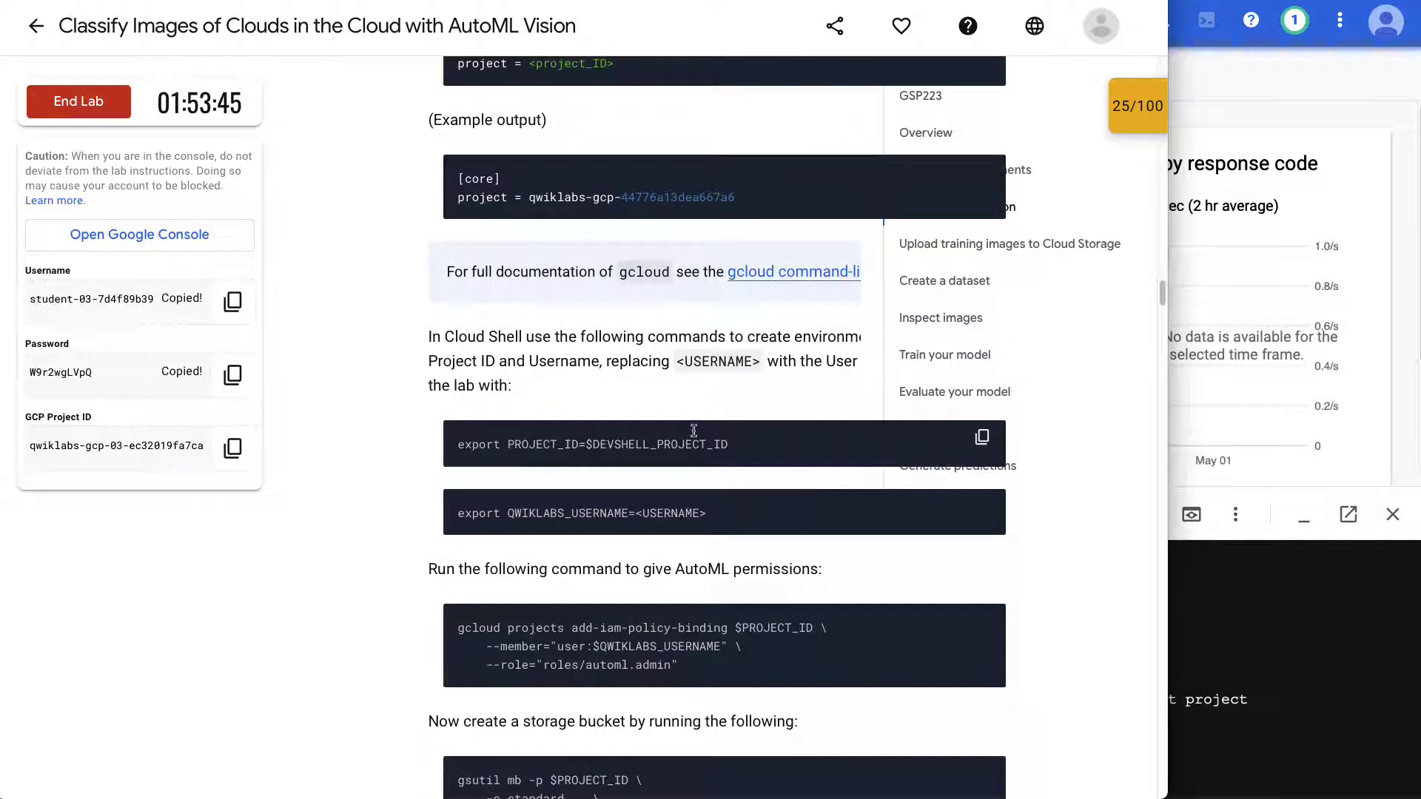
{"action": "left_click", "coordinate": [983, 438]}
{"action": "double_click", "coordinate": [453, 444]}
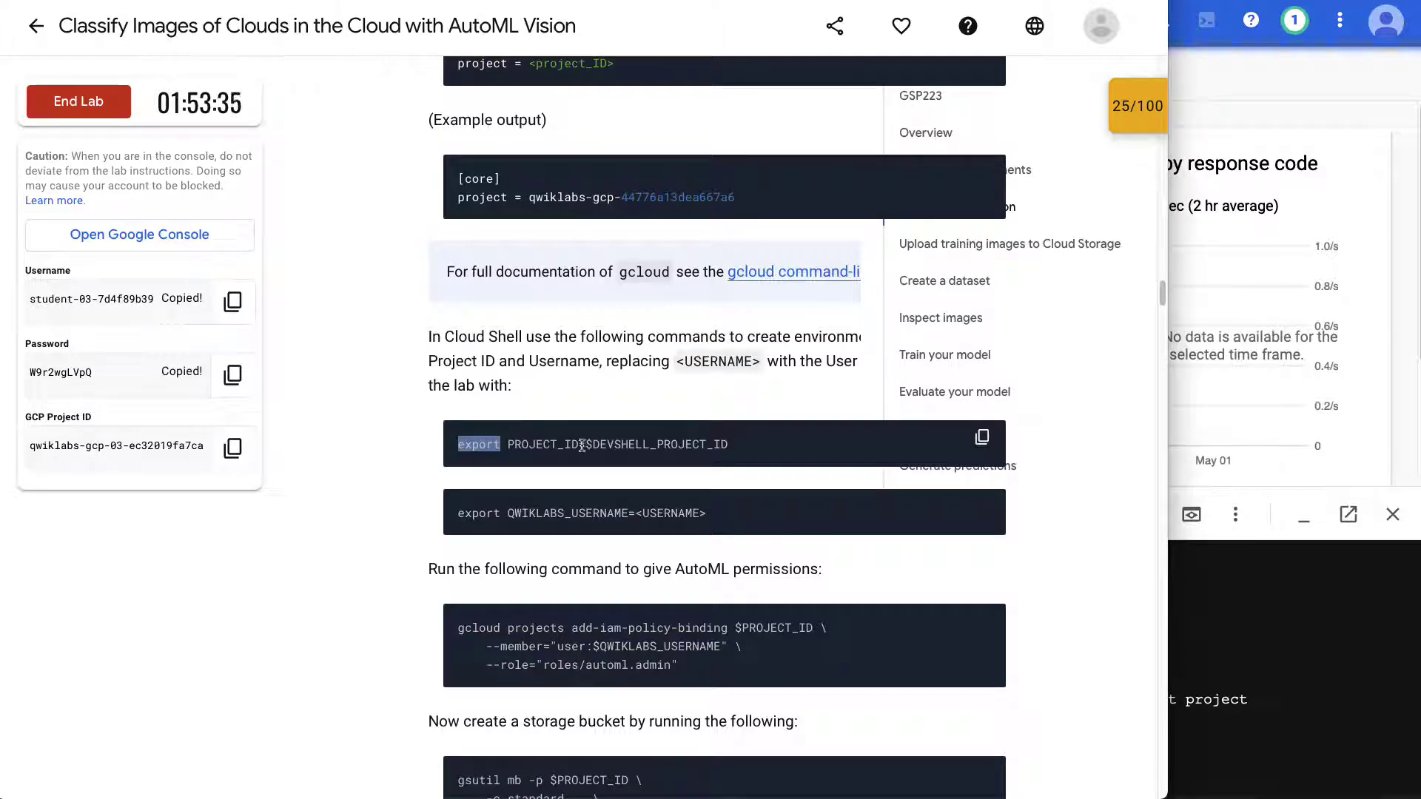
{"action": "left_click_drag", "start_coordinate": [582, 445], "coordinate": [510, 447]}
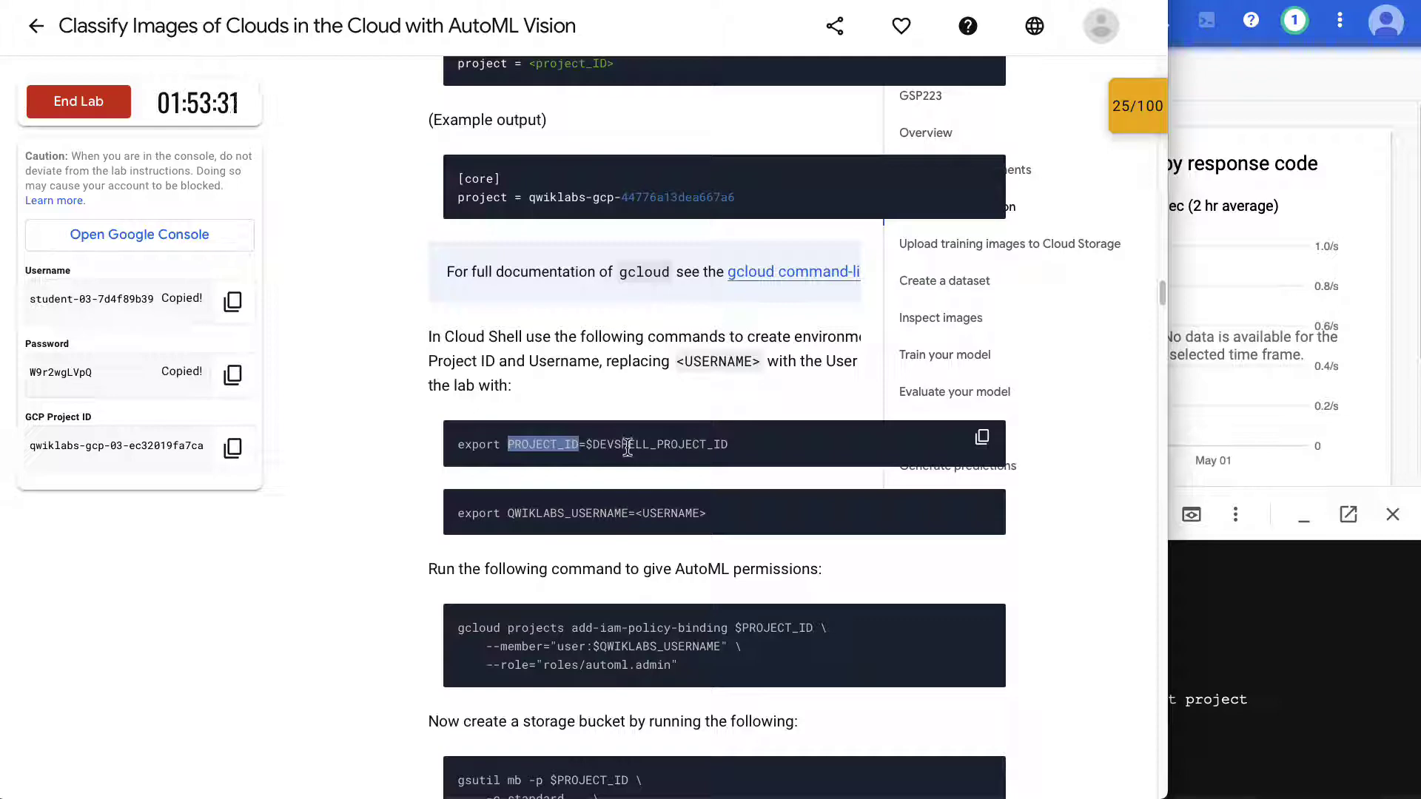
{"action": "left_click", "coordinate": [982, 439]}
In a cleared Cloud Shell terminal, run export PROJECT_ID=$DEVSHELL_PROJECT_ID and print the variable with echo $PROJECT_ID.
{"action": "left_click", "coordinate": [1351, 581]}
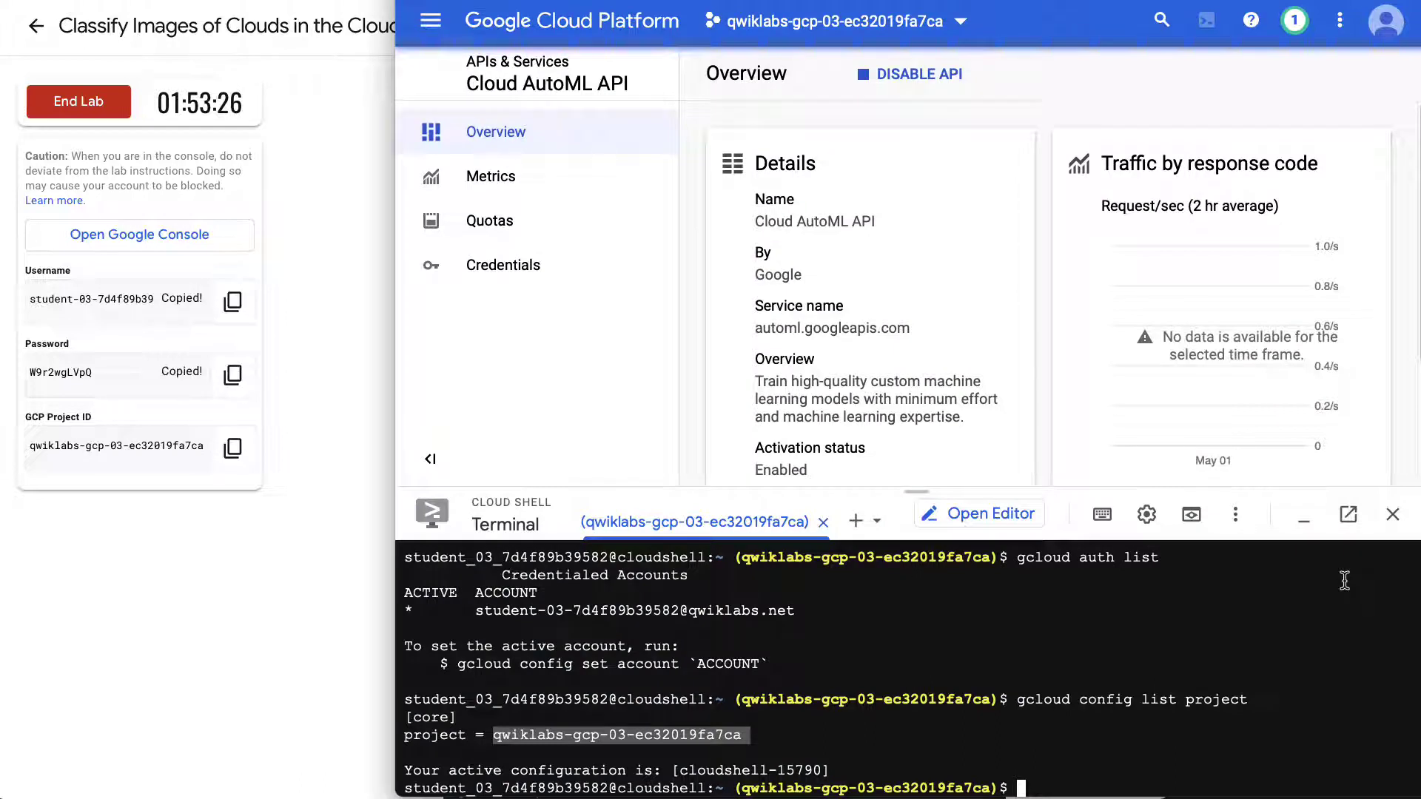
{"action": "key", "text": "ctrl+l"}
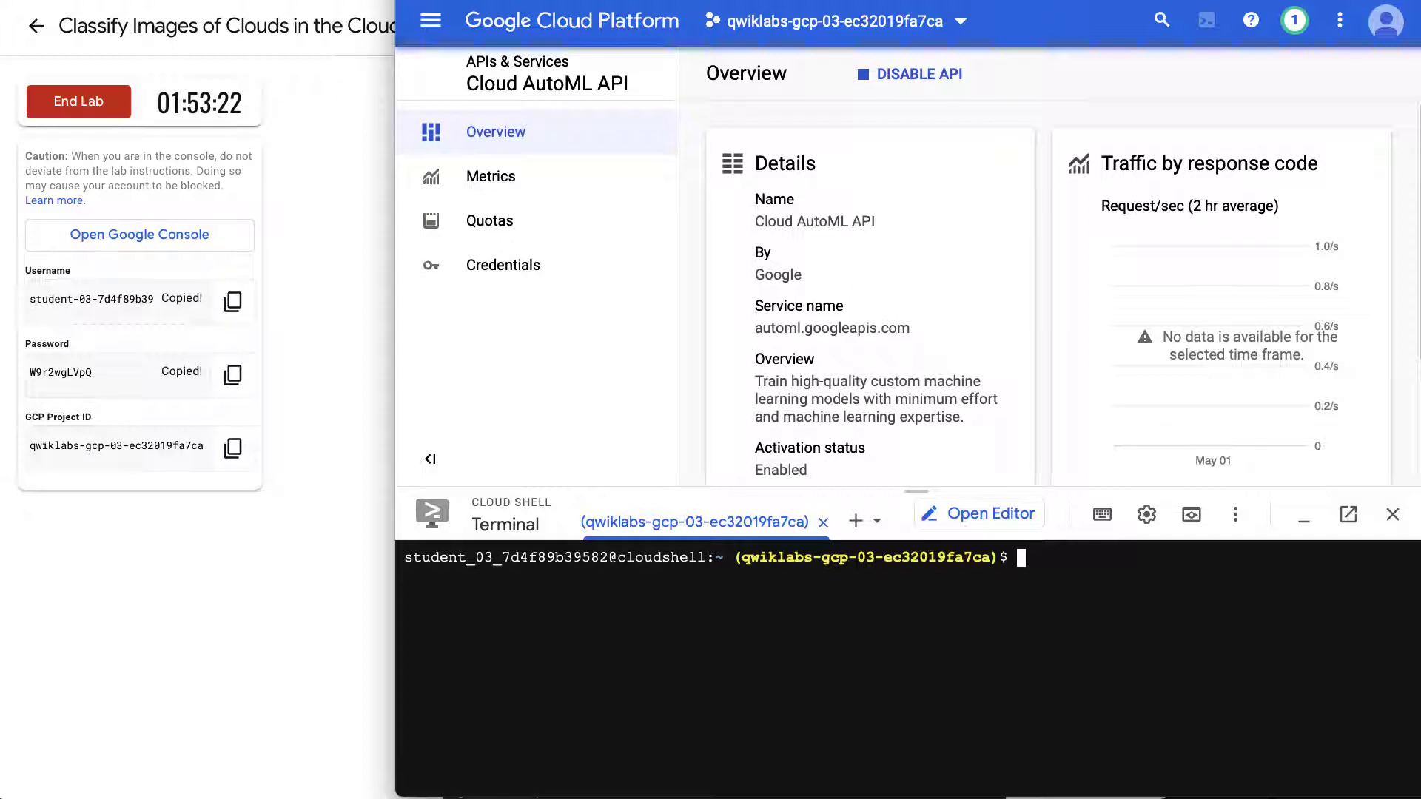
{"action": "key", "text": "ctrl+v"}
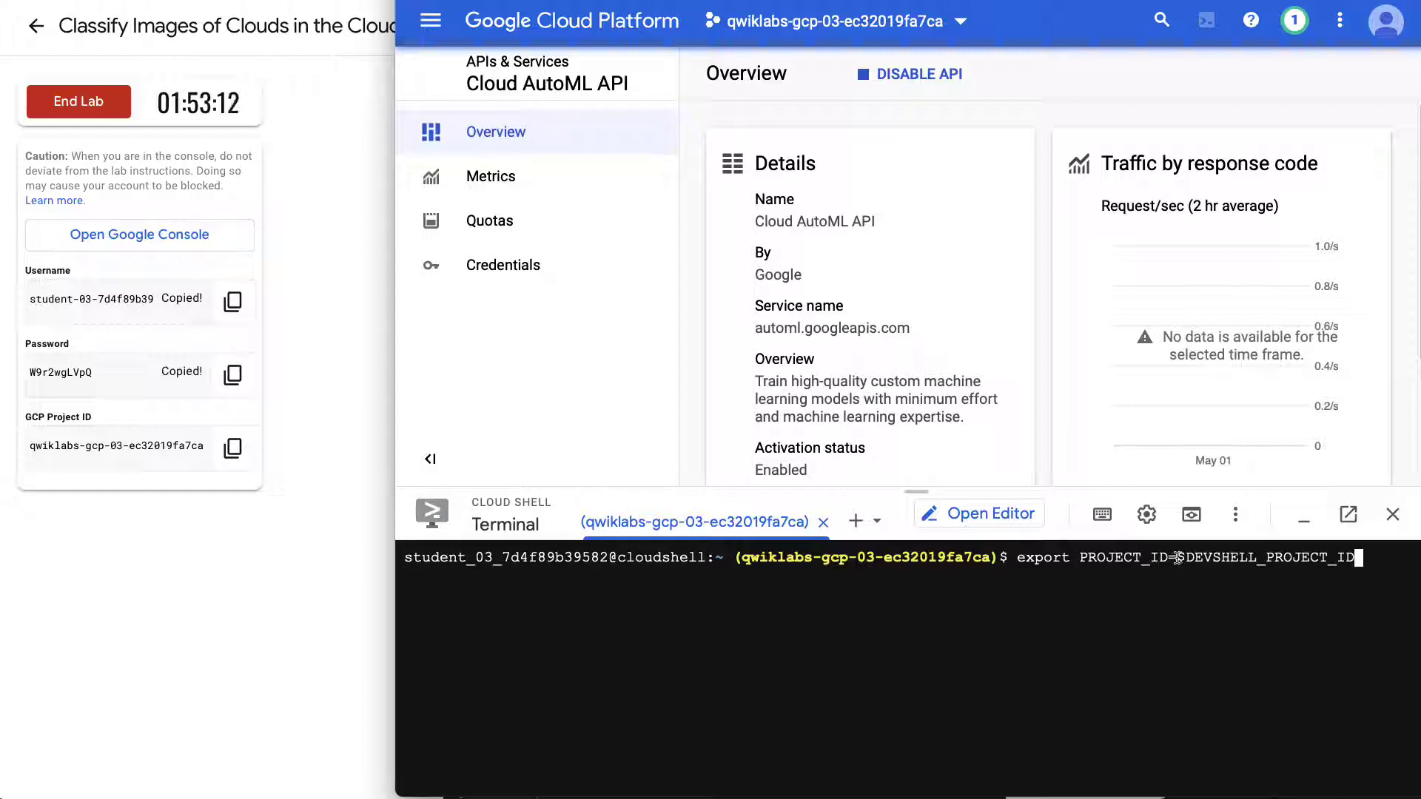
{"action": "left_click_drag", "start_coordinate": [1176, 563], "coordinate": [1357, 558]}
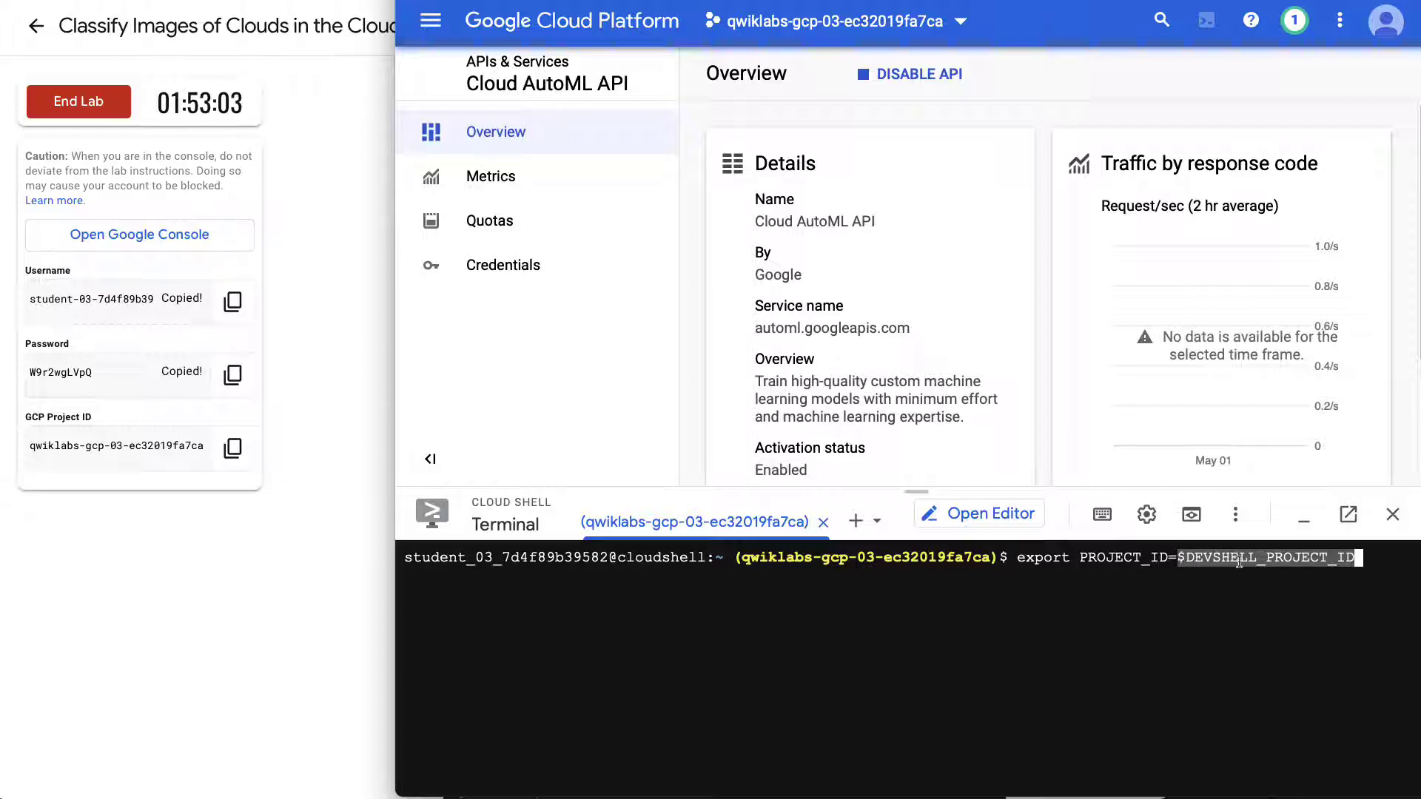
{"action": "left_click", "coordinate": [1234, 624]}
{"action": "key", "text": "Return"}
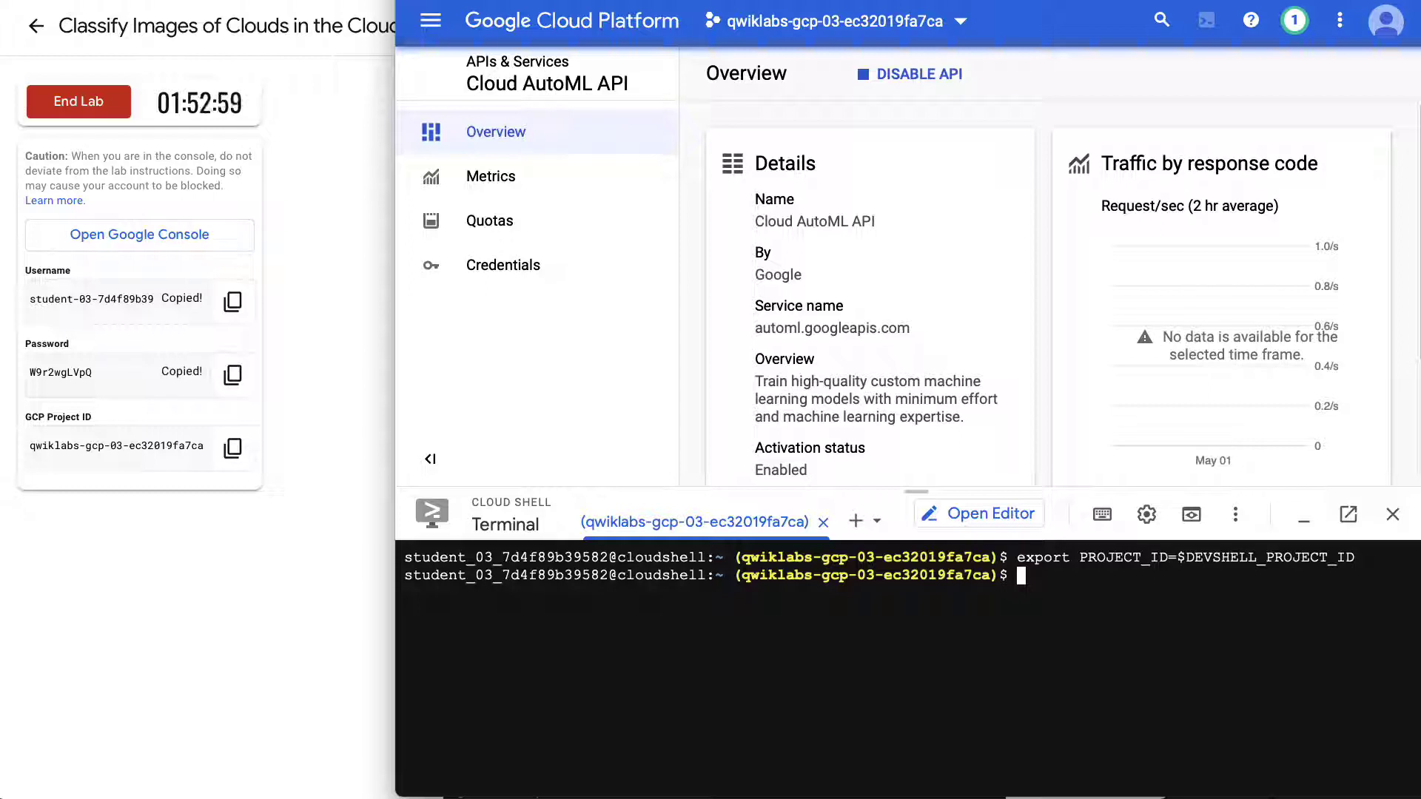
{"action": "type", "text": "echo $PrOJECT_ID"}
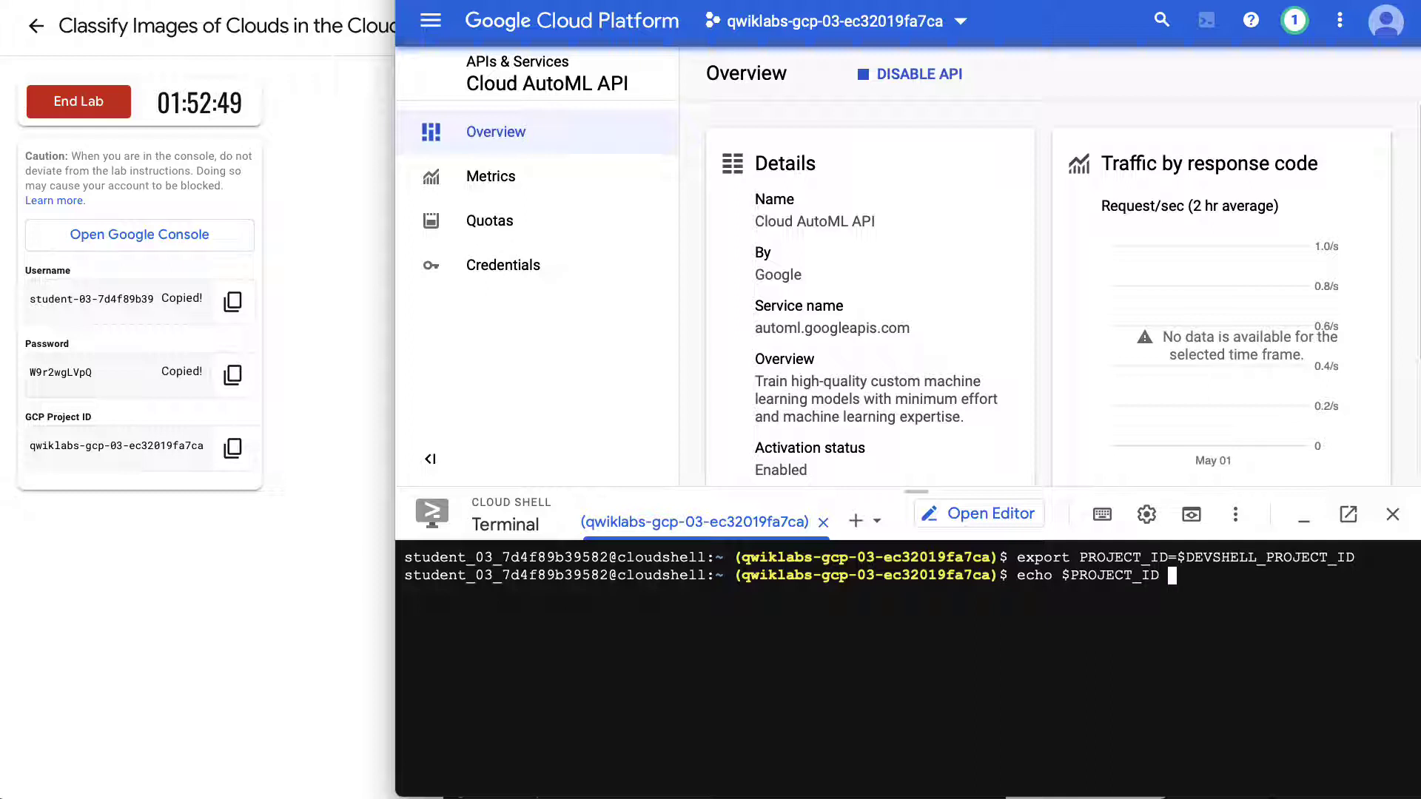
{"action": "key", "text": "Return"}
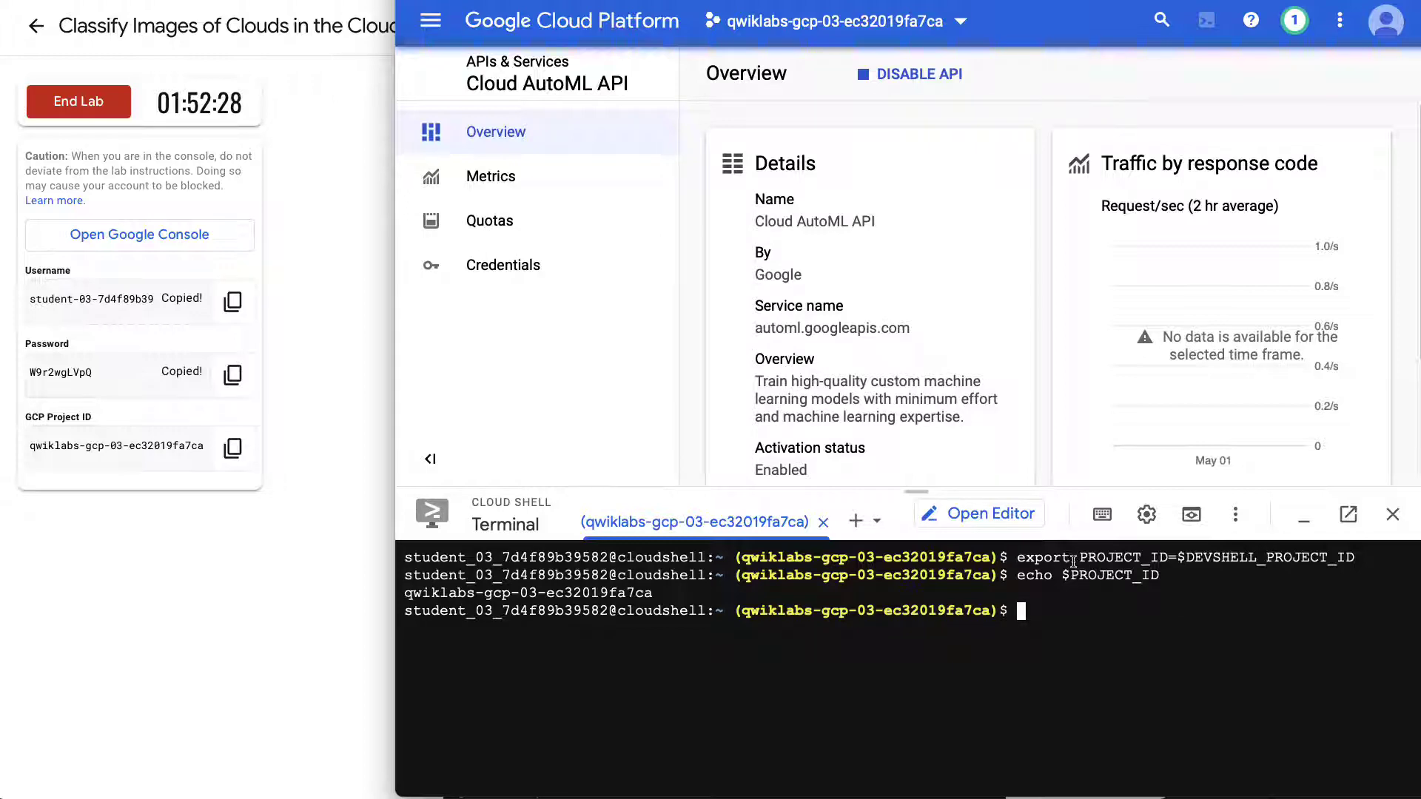
Copy the lab's export QWIKLABS_USERNAME=<USERNAME> command and paste it at the Cloud Shell prompt.
{"action": "mouse_move", "coordinate": [365, 287]}
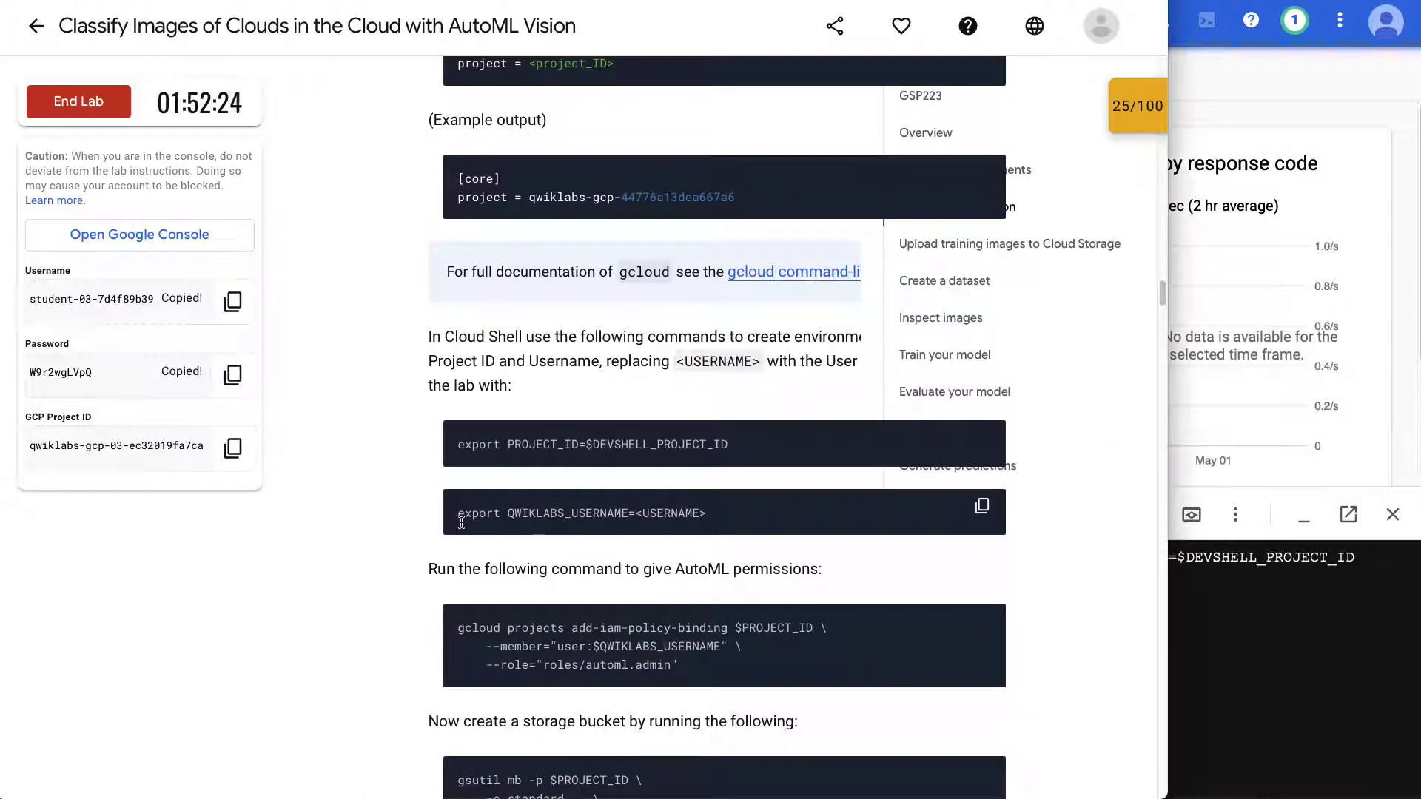
{"action": "left_click_drag", "start_coordinate": [458, 514], "coordinate": [706, 518]}
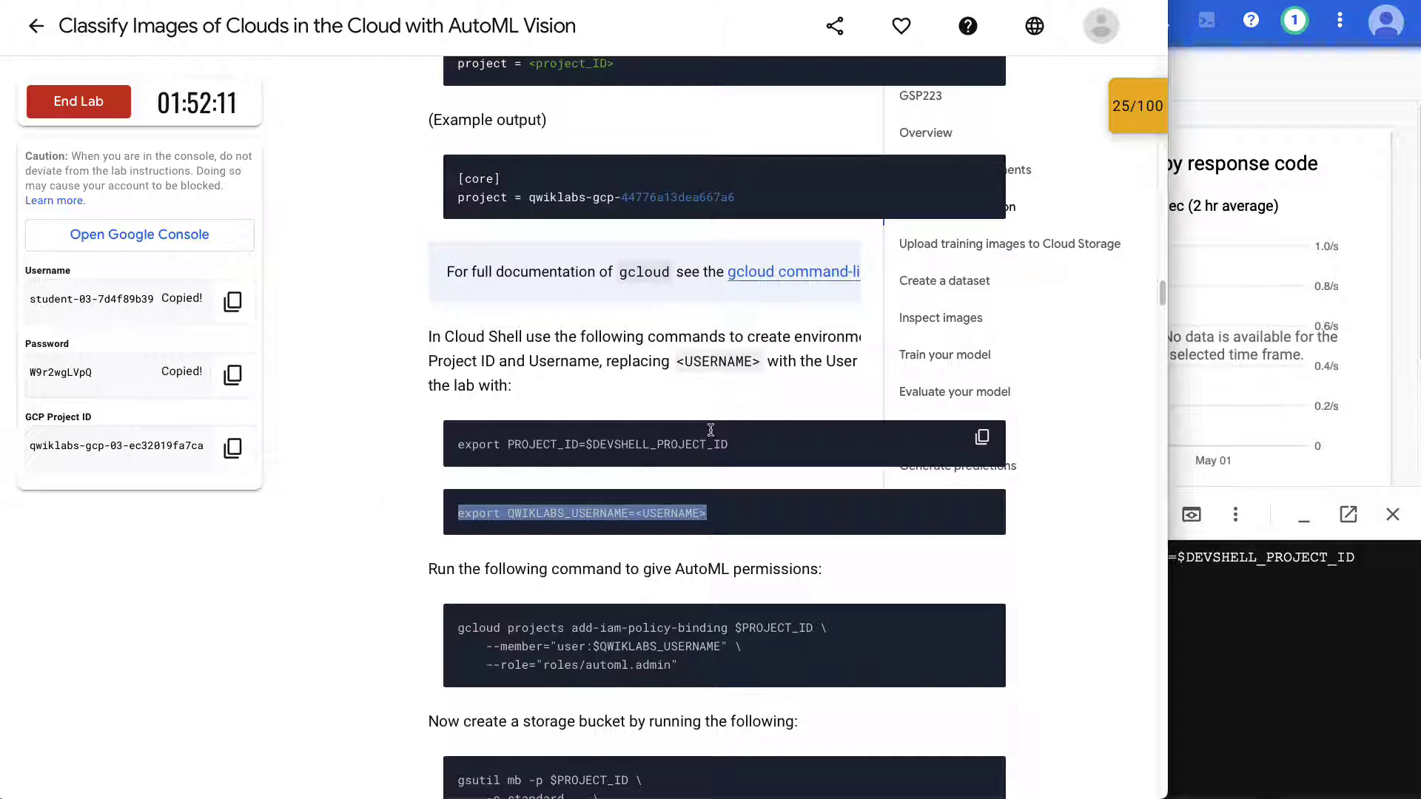
{"action": "left_click", "coordinate": [1229, 600]}
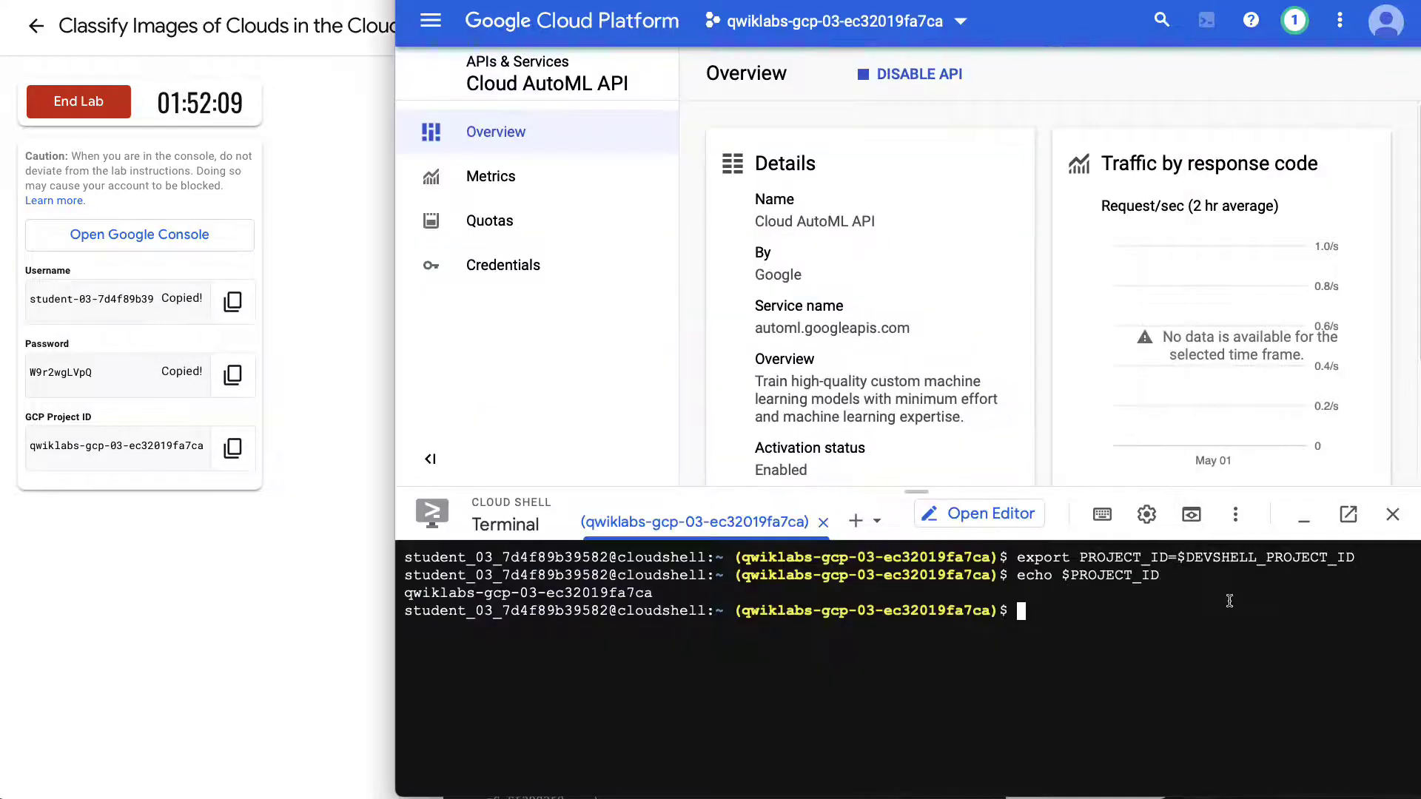
{"action": "left_click", "coordinate": [289, 586]}
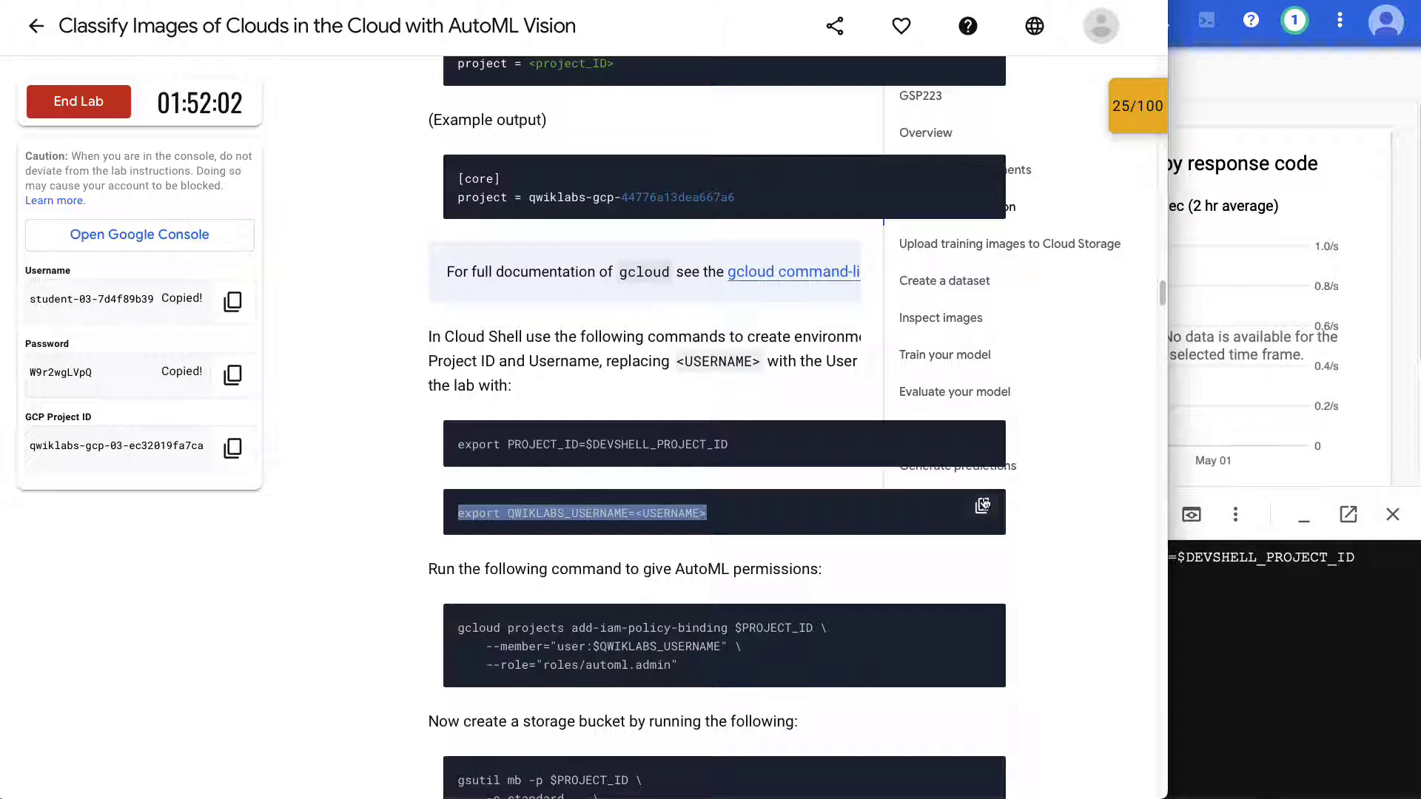
{"action": "left_click", "coordinate": [982, 506]}
{"action": "left_click", "coordinate": [1206, 598]}
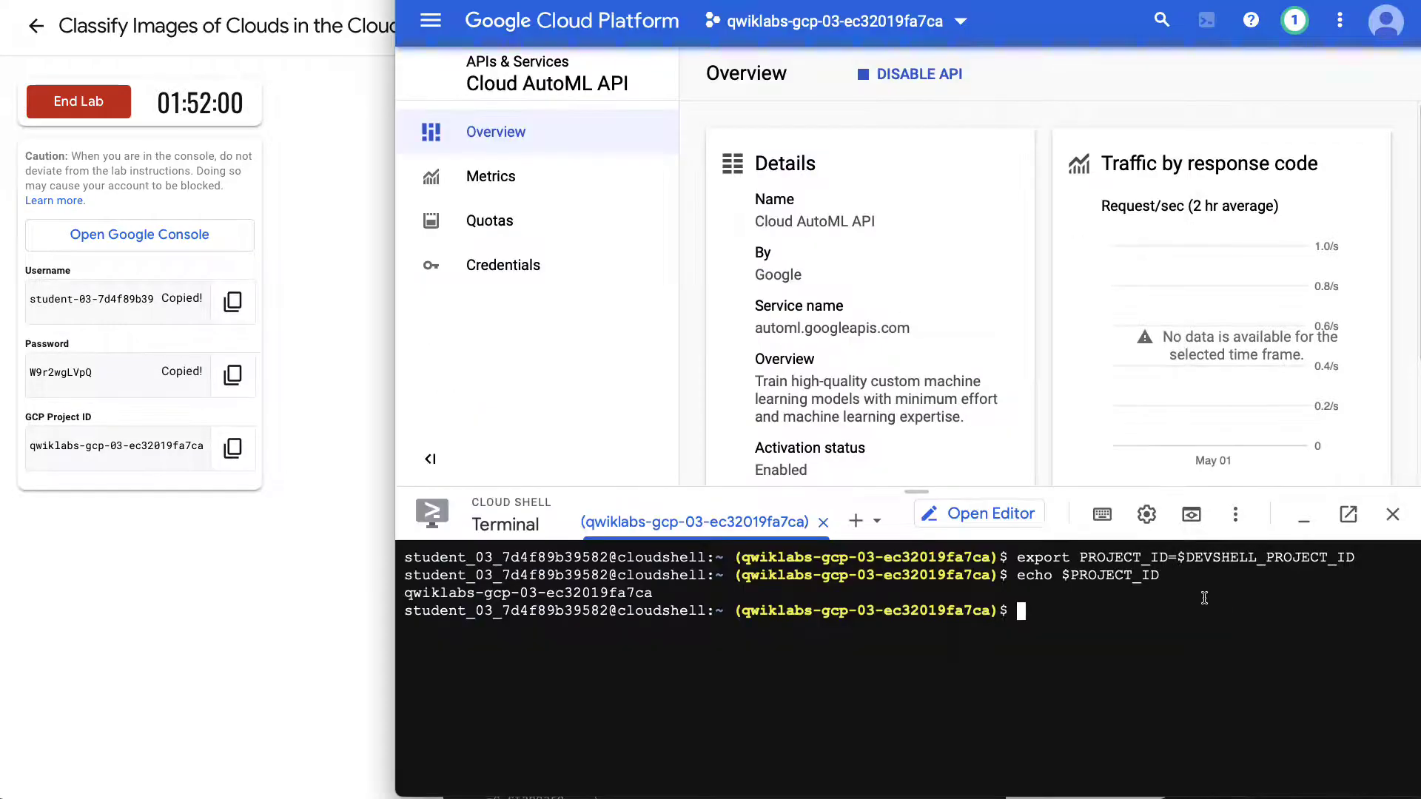
{"action": "key", "text": "ctrl+v"}
Replace the <USERNAME> placeholder with the username copied from the lab credentials and run the export QWIKLABS_USERNAME command.
{"action": "key", "text": "BackSpace"}
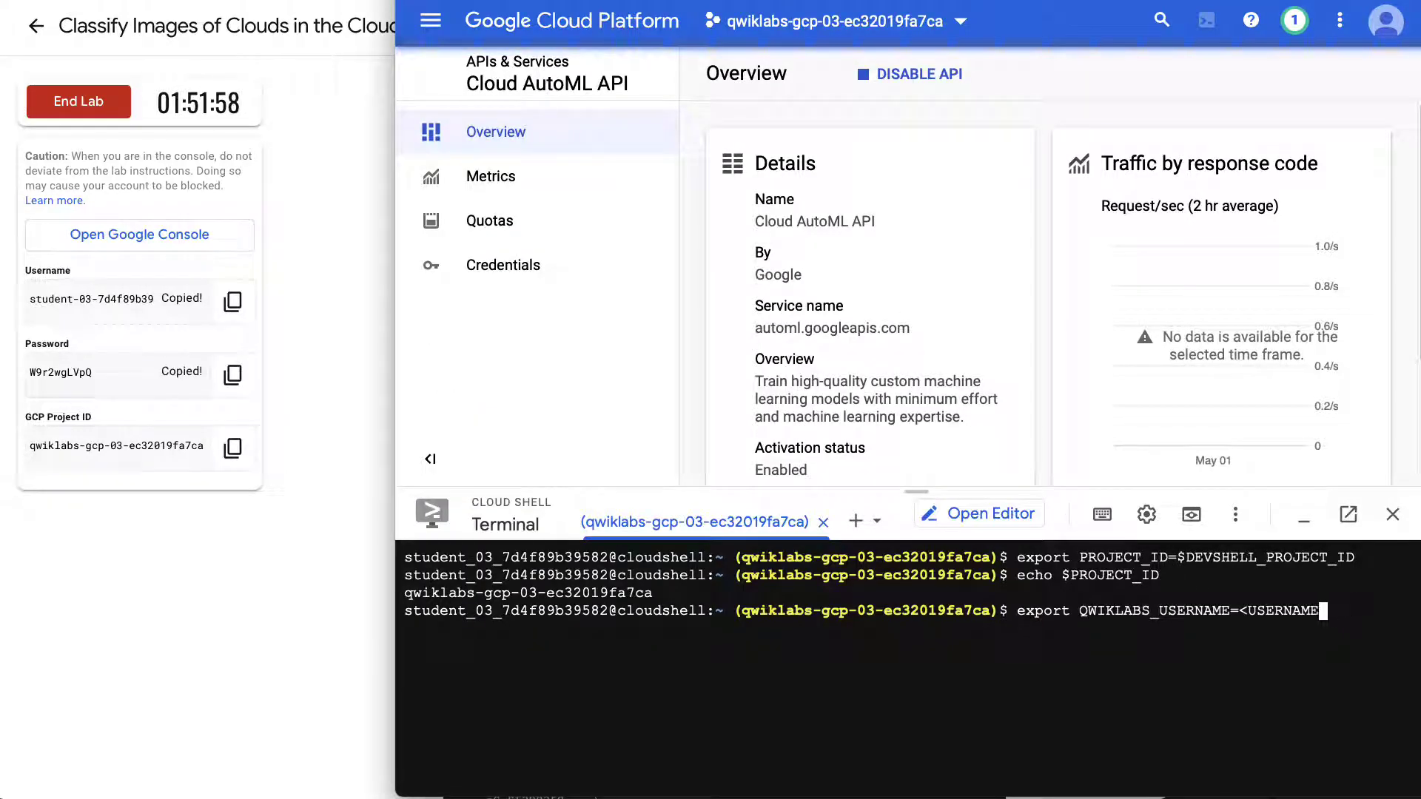
{"action": "key", "text": "BackSpace"}
{"action": "key", "text": "BackSpace"}
{"action": "key", "text": "BackSpace"}
{"action": "key", "text": "BackSpace"}
{"action": "key", "text": "BackSpace"}
{"action": "key", "text": "BackSpace"}
{"action": "key", "text": "BackSpace"}
{"action": "key", "text": "BackSpace"}
{"action": "key", "text": "BackSpace"}
{"action": "left_click", "coordinate": [234, 303]}
{"action": "left_click", "coordinate": [1199, 596]}
{"action": "key", "text": "ctrl+v"}
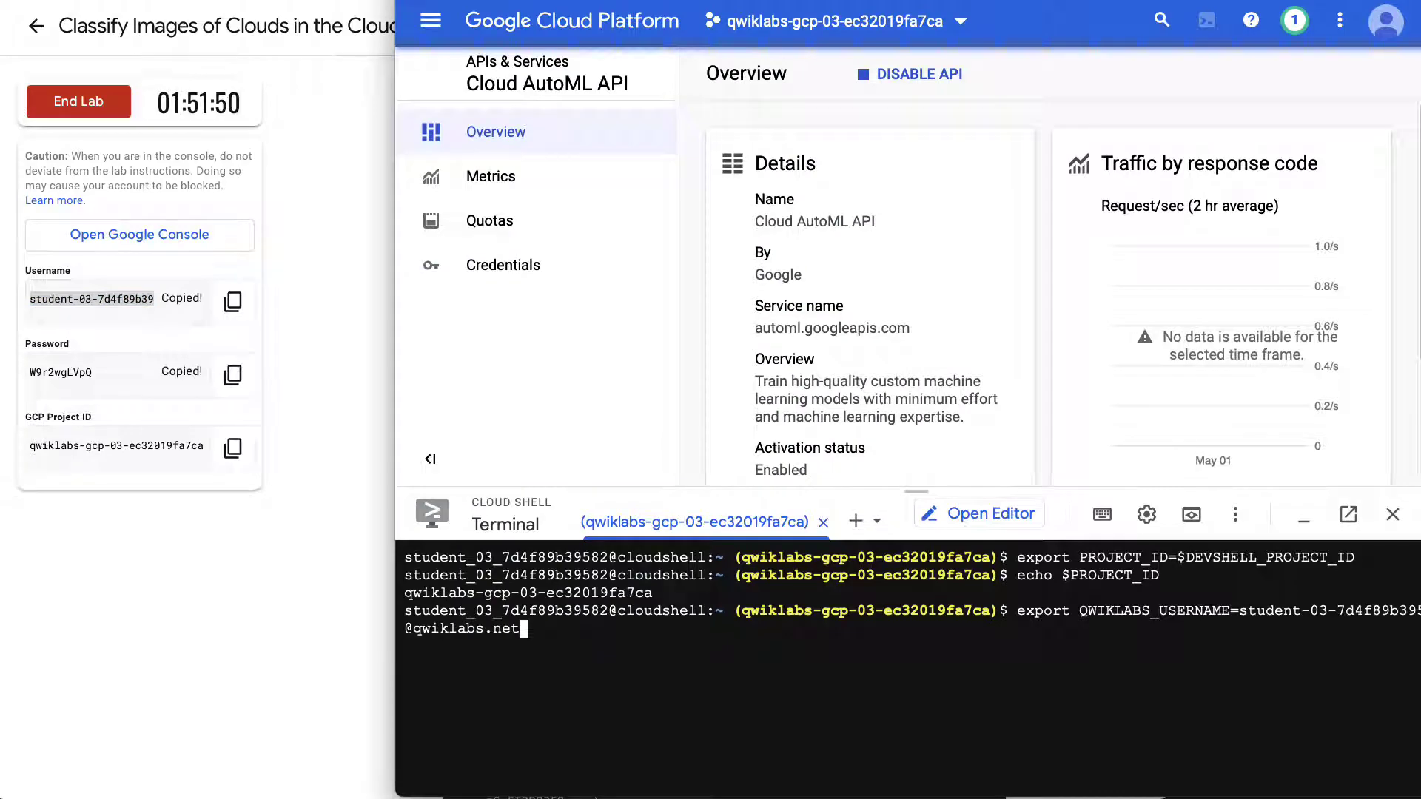
{"action": "key", "text": "Return"}
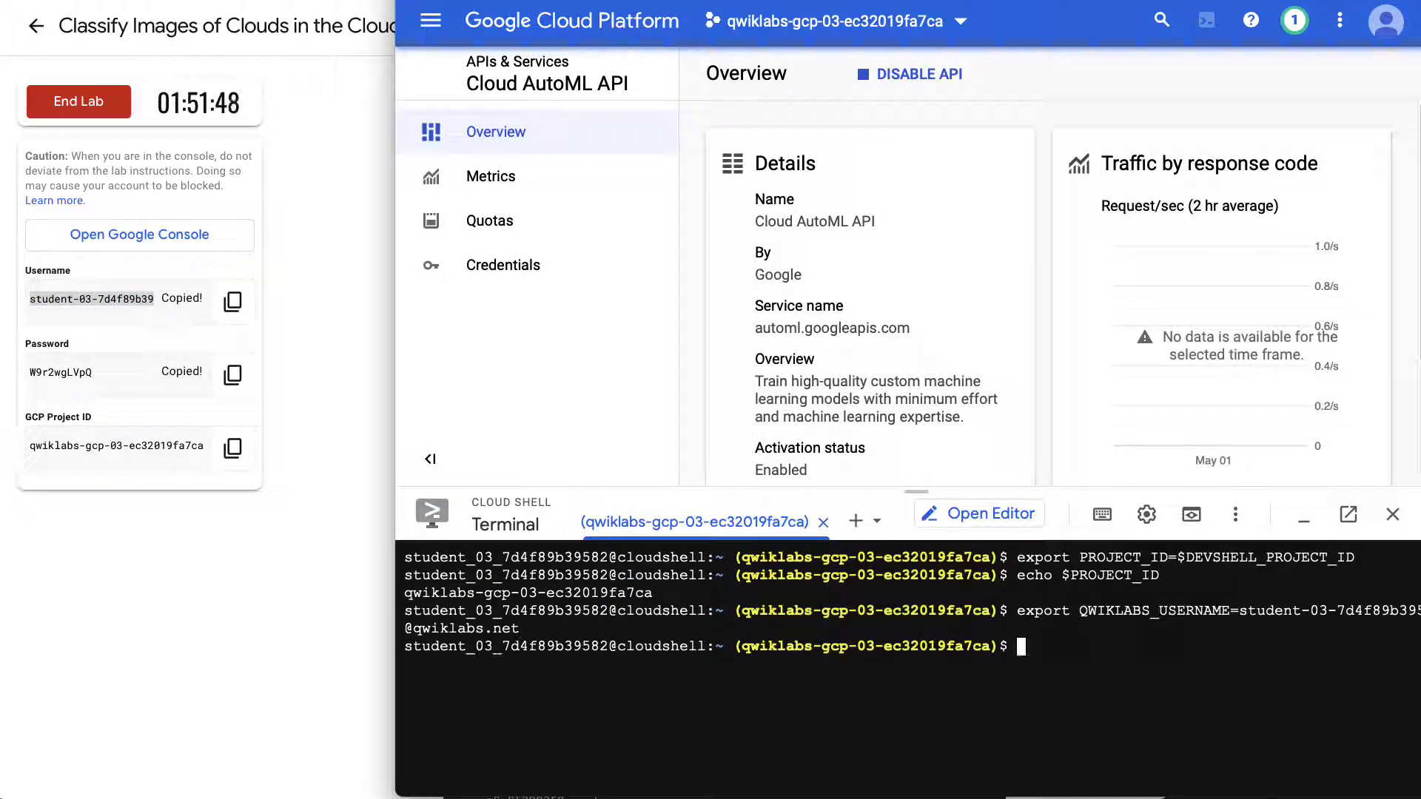
Run the lab's gcloud projects add-iam-policy-binding command in Cloud Shell to grant the lab user roles/automl.admin, and review its output.
{"action": "left_click", "coordinate": [345, 638]}
{"action": "scroll", "coordinate": [811, 611], "scroll_direction": "down", "scroll_amount": 1}
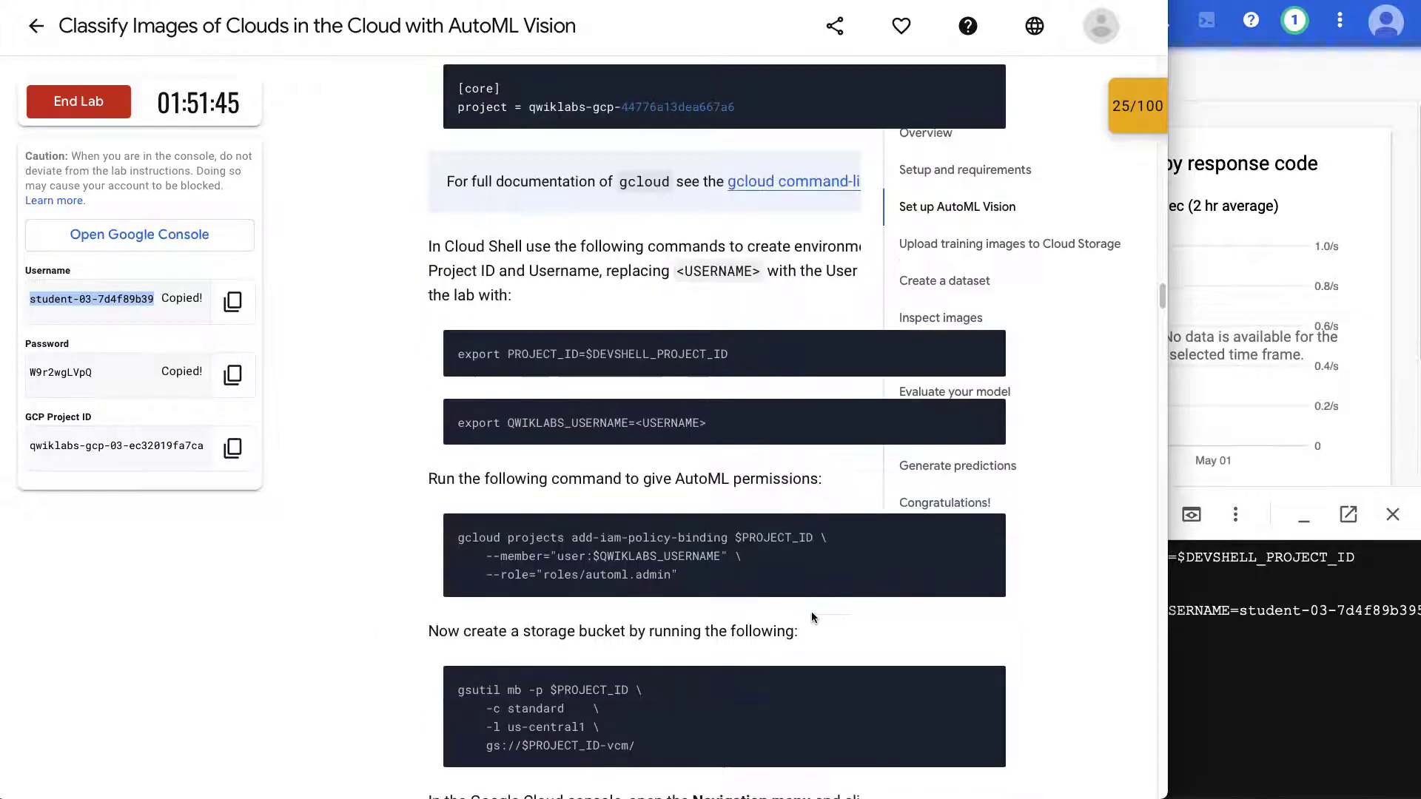
{"action": "scroll", "coordinate": [812, 611], "scroll_direction": "down", "scroll_amount": 1}
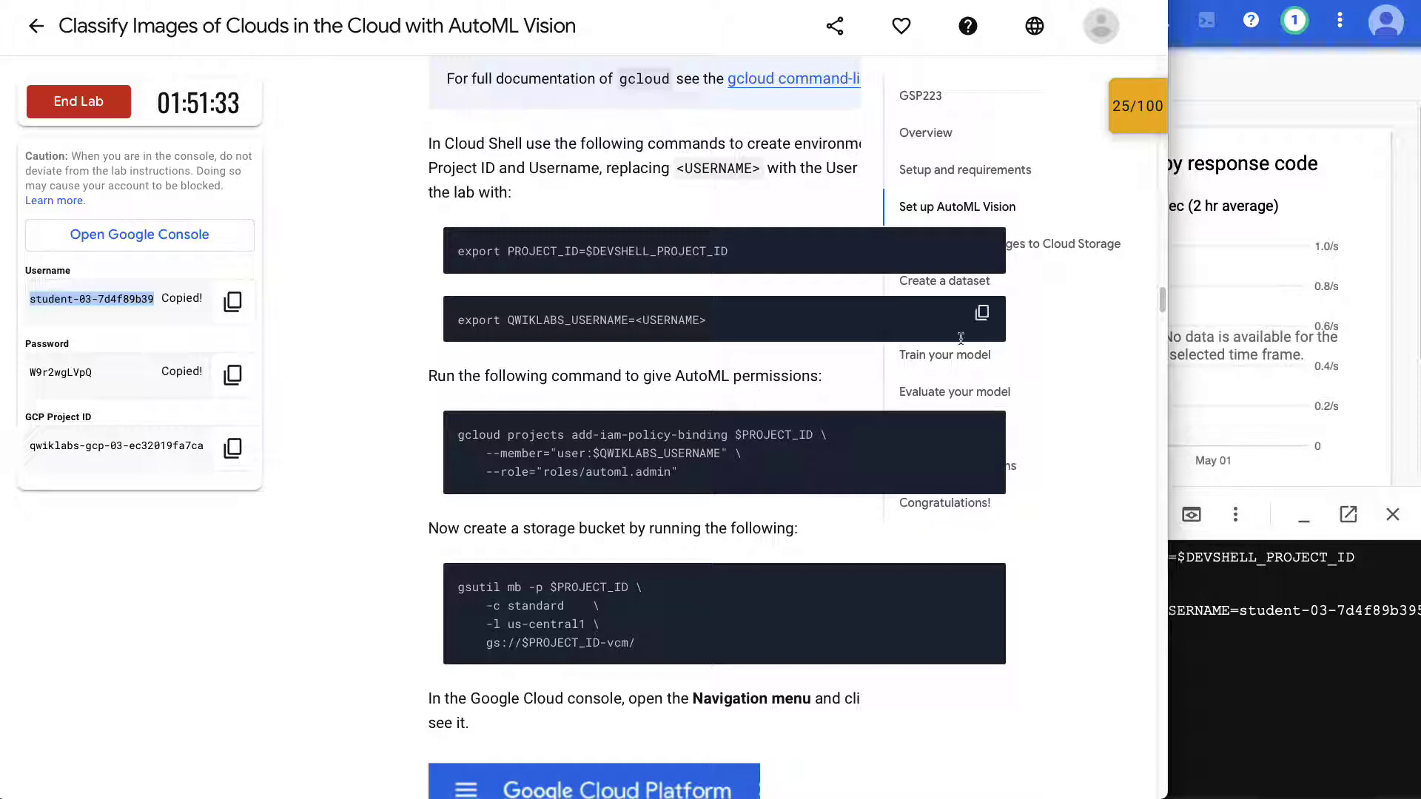
{"action": "left_click", "coordinate": [981, 437]}
{"action": "left_click", "coordinate": [1269, 650]}
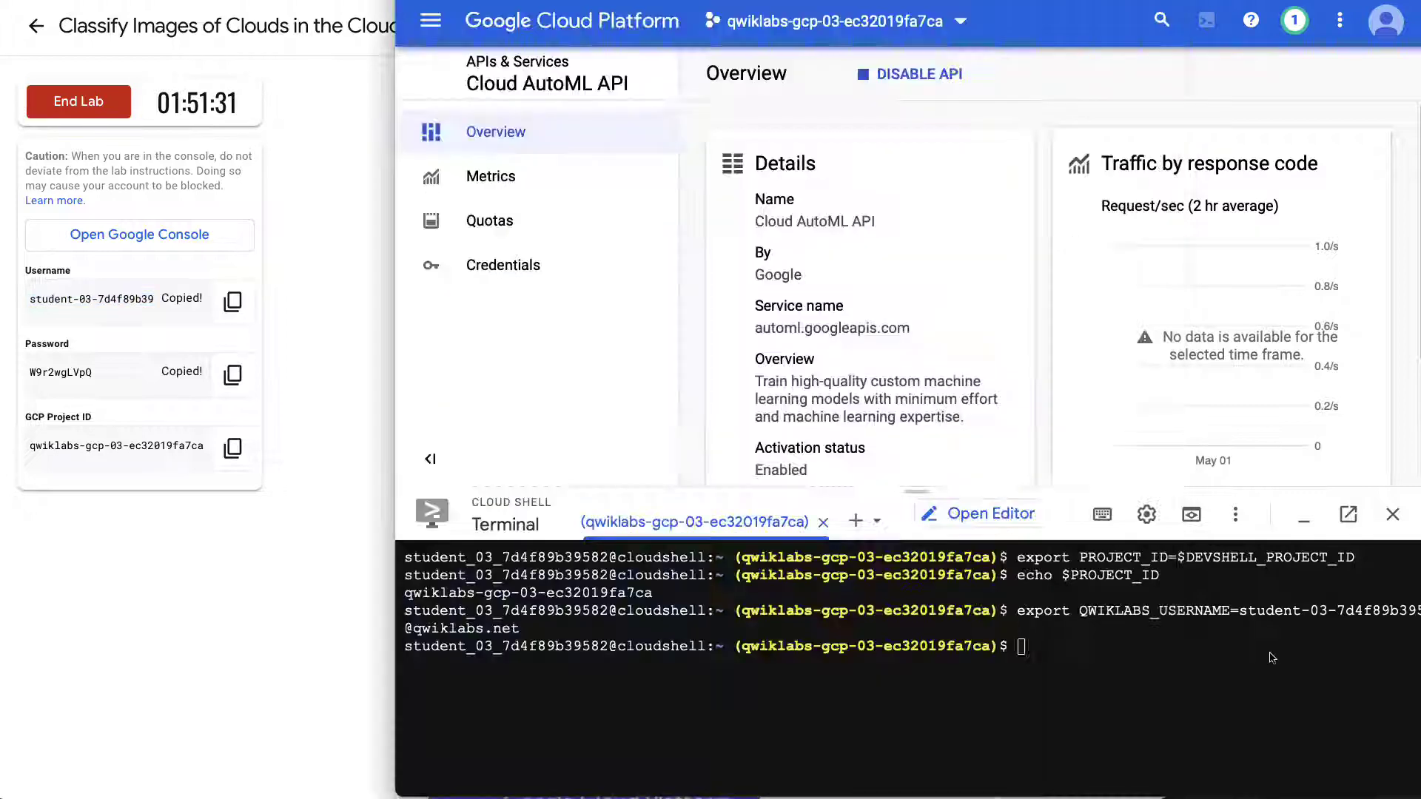
{"action": "key", "text": "ctrl+v"}
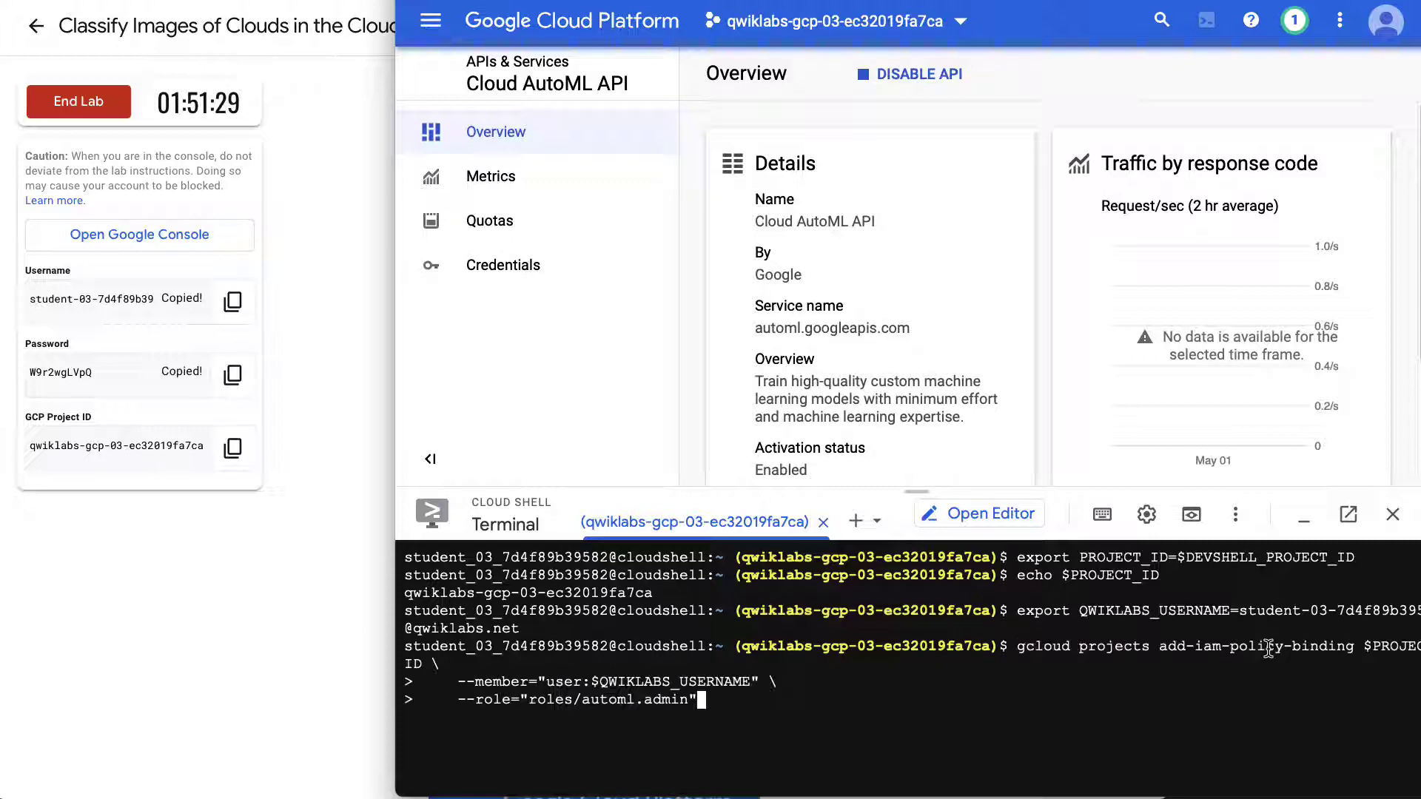
{"action": "key", "text": "Return"}
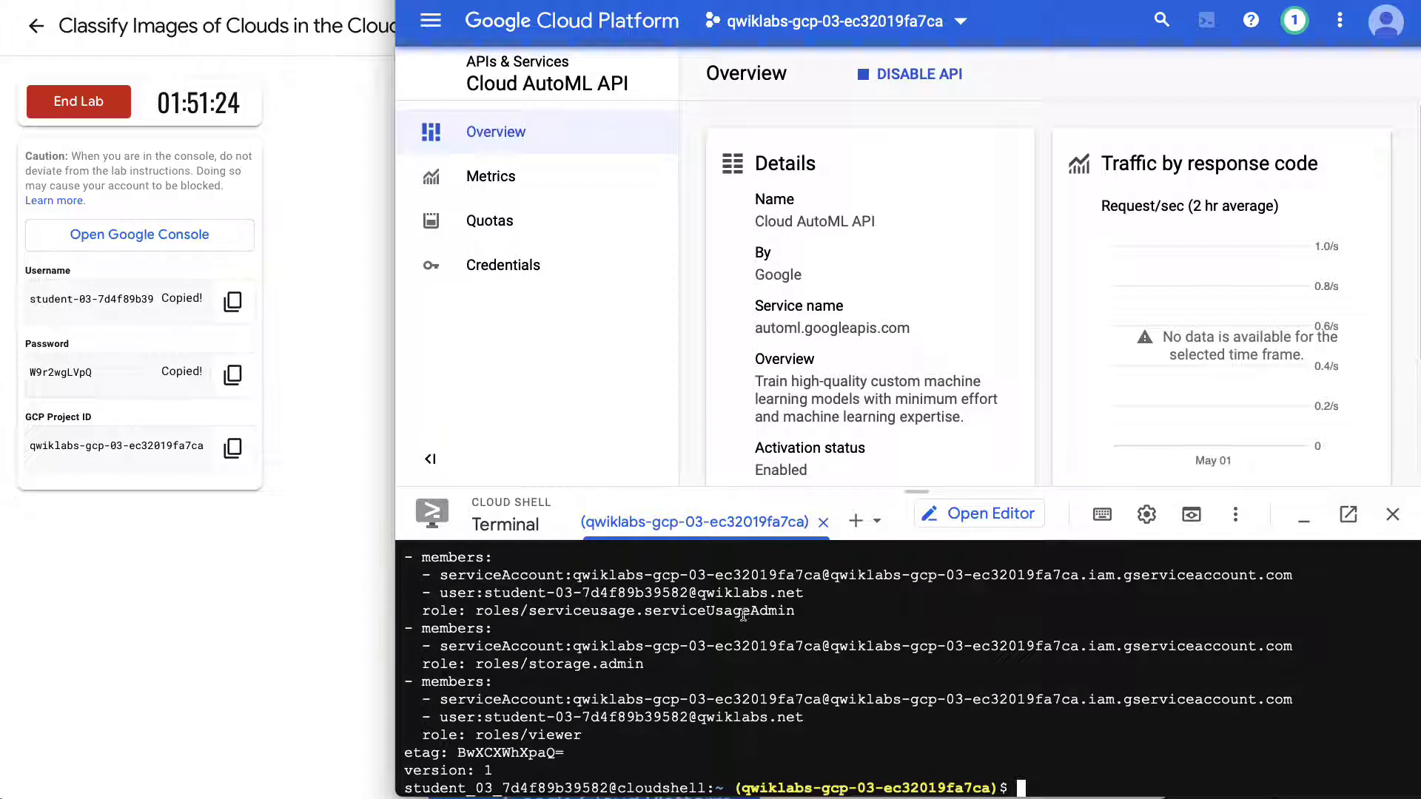
{"action": "scroll", "coordinate": [639, 653], "scroll_direction": "up", "scroll_amount": 3}
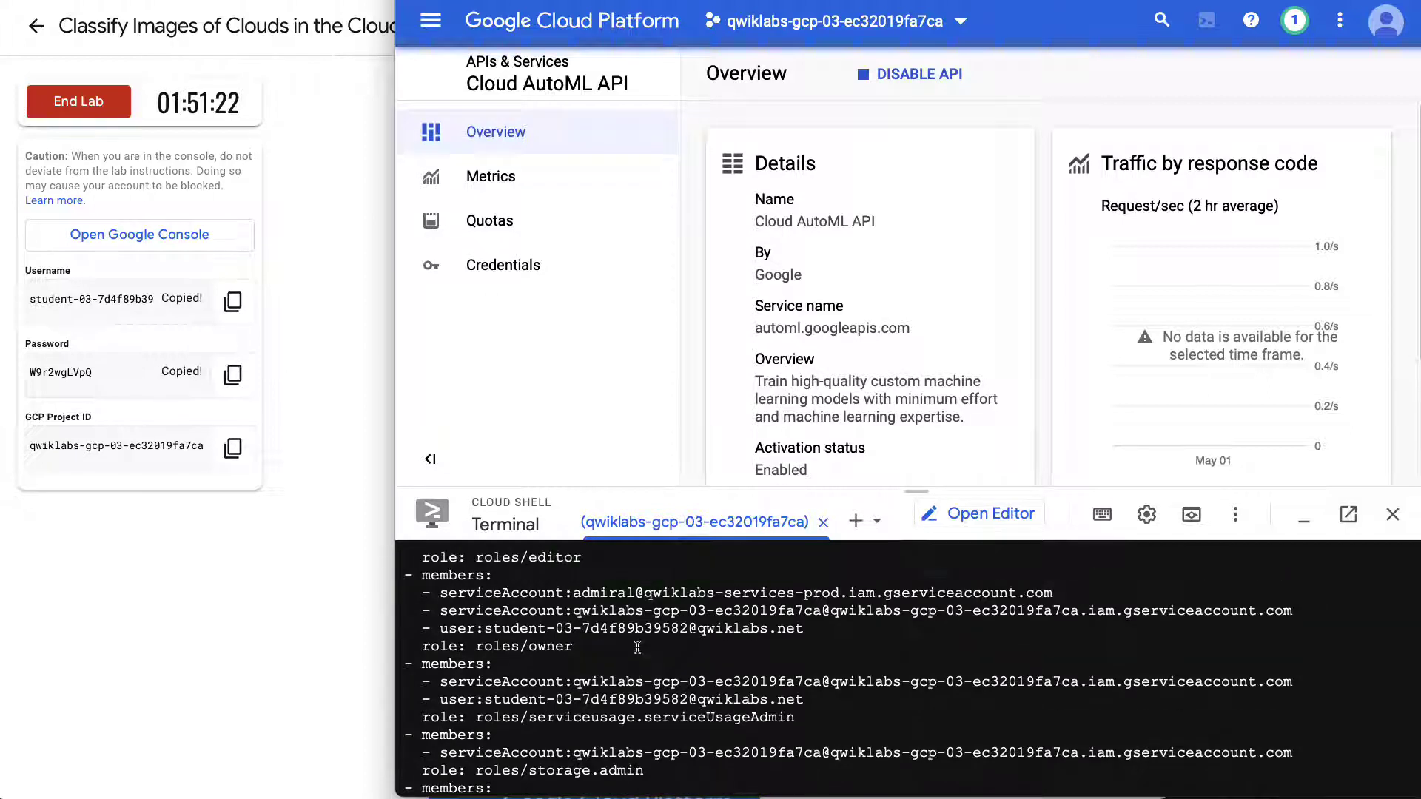
{"action": "scroll", "coordinate": [604, 649], "scroll_direction": "down", "scroll_amount": 3}
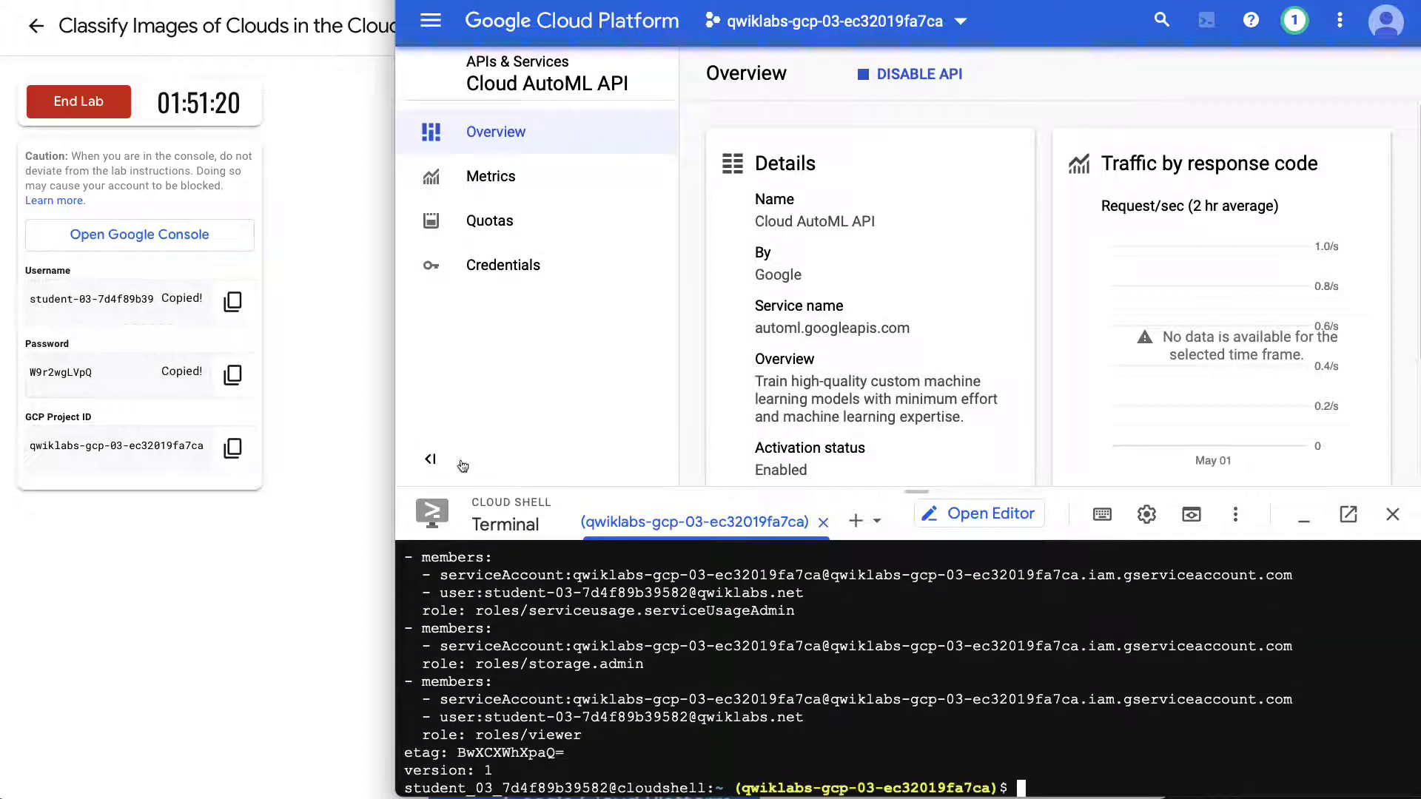
Review the lab's gsutil mb storage bucket command, including its $PROJECT_ID and gs://$PROJECT_ID-vcm/ parts, and copy it.
{"action": "left_click", "coordinate": [334, 474]}
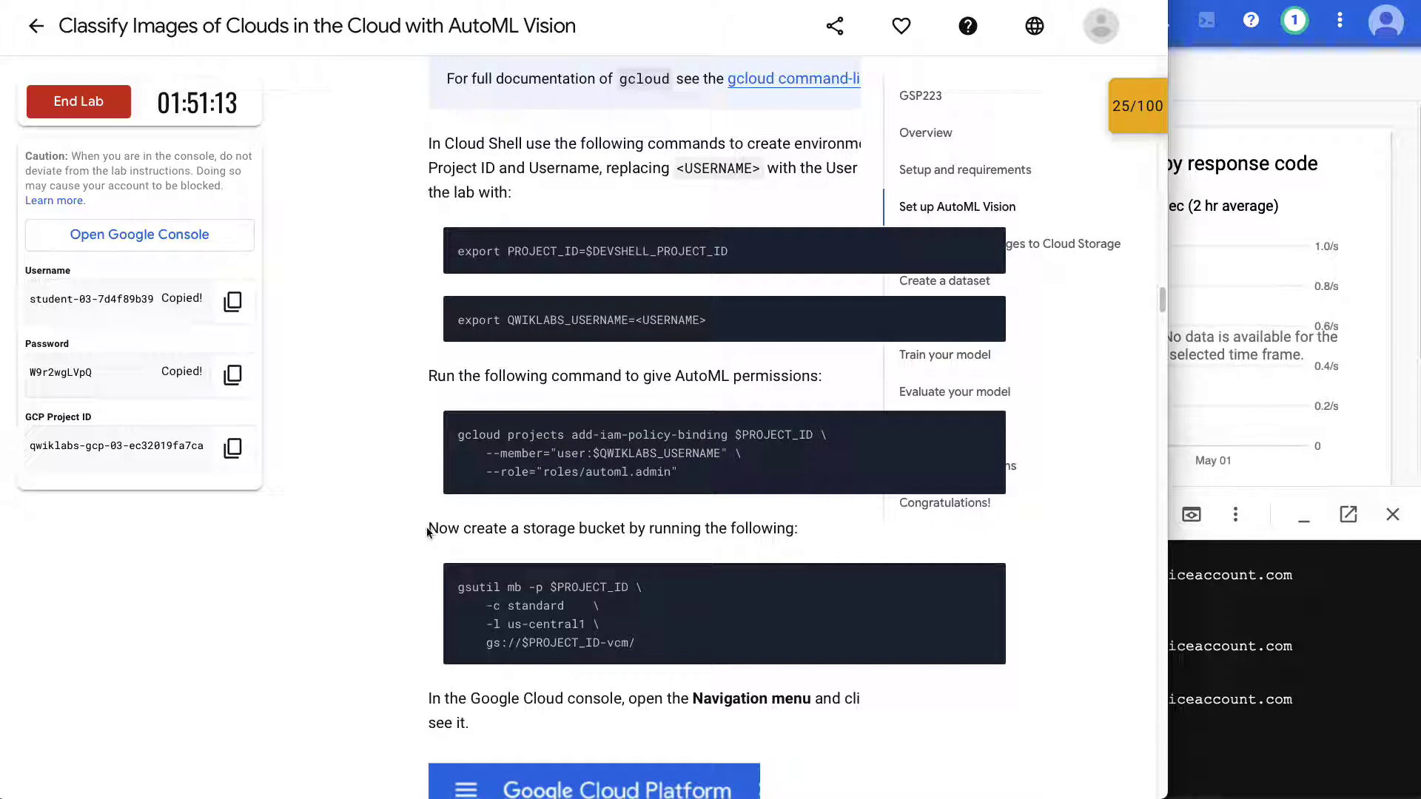
{"action": "left_click_drag", "start_coordinate": [428, 530], "coordinate": [761, 529]}
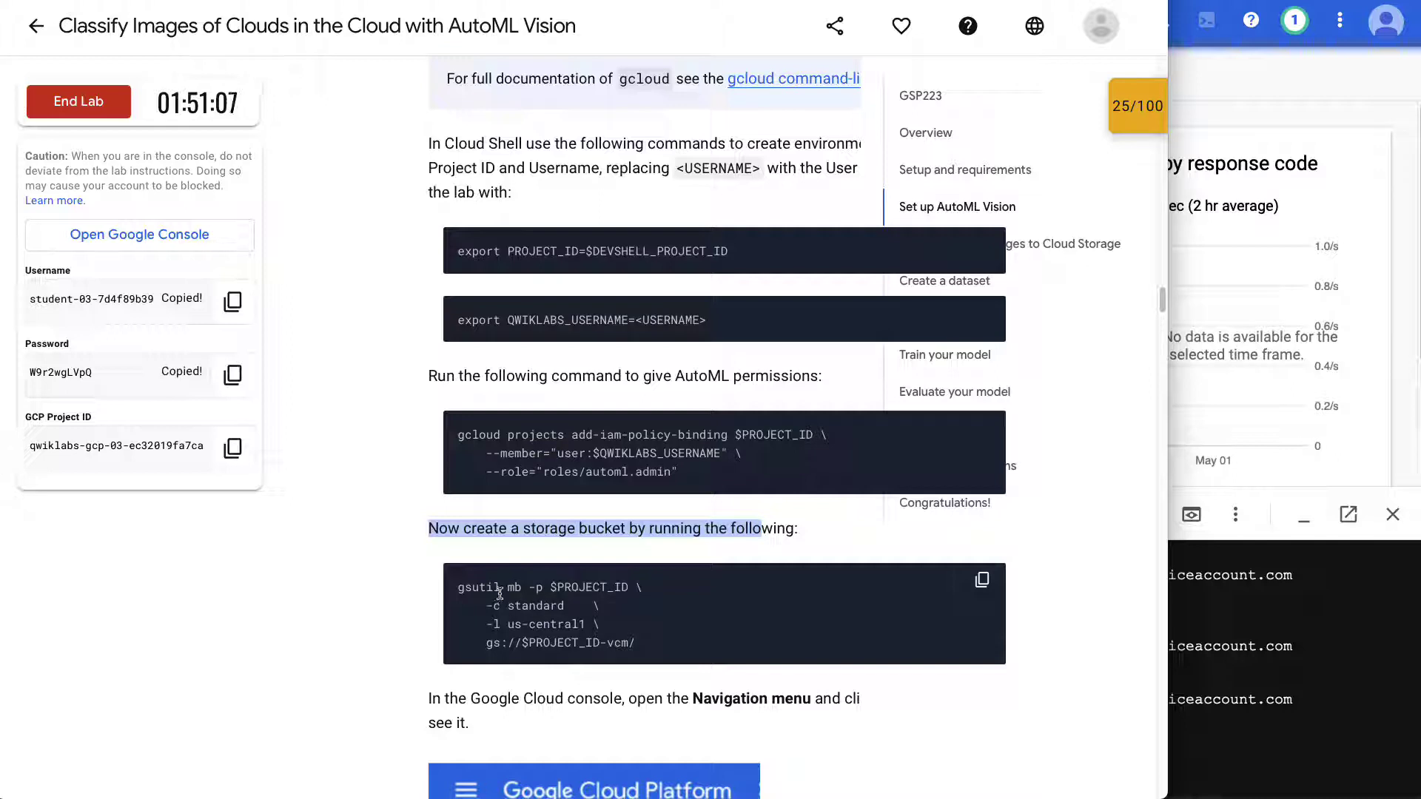
{"action": "left_click_drag", "start_coordinate": [509, 586], "coordinate": [459, 586]}
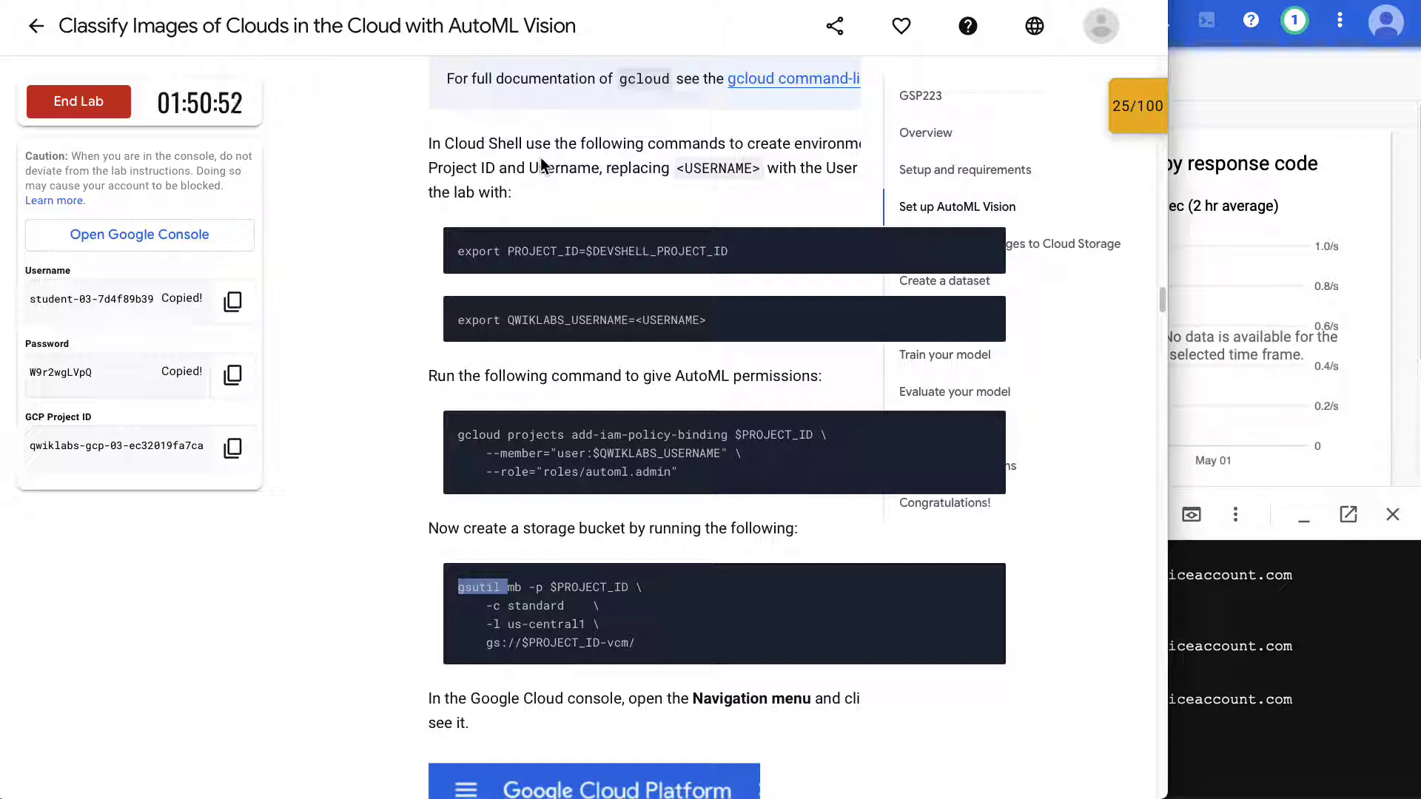
{"action": "left_click", "coordinate": [623, 589]}
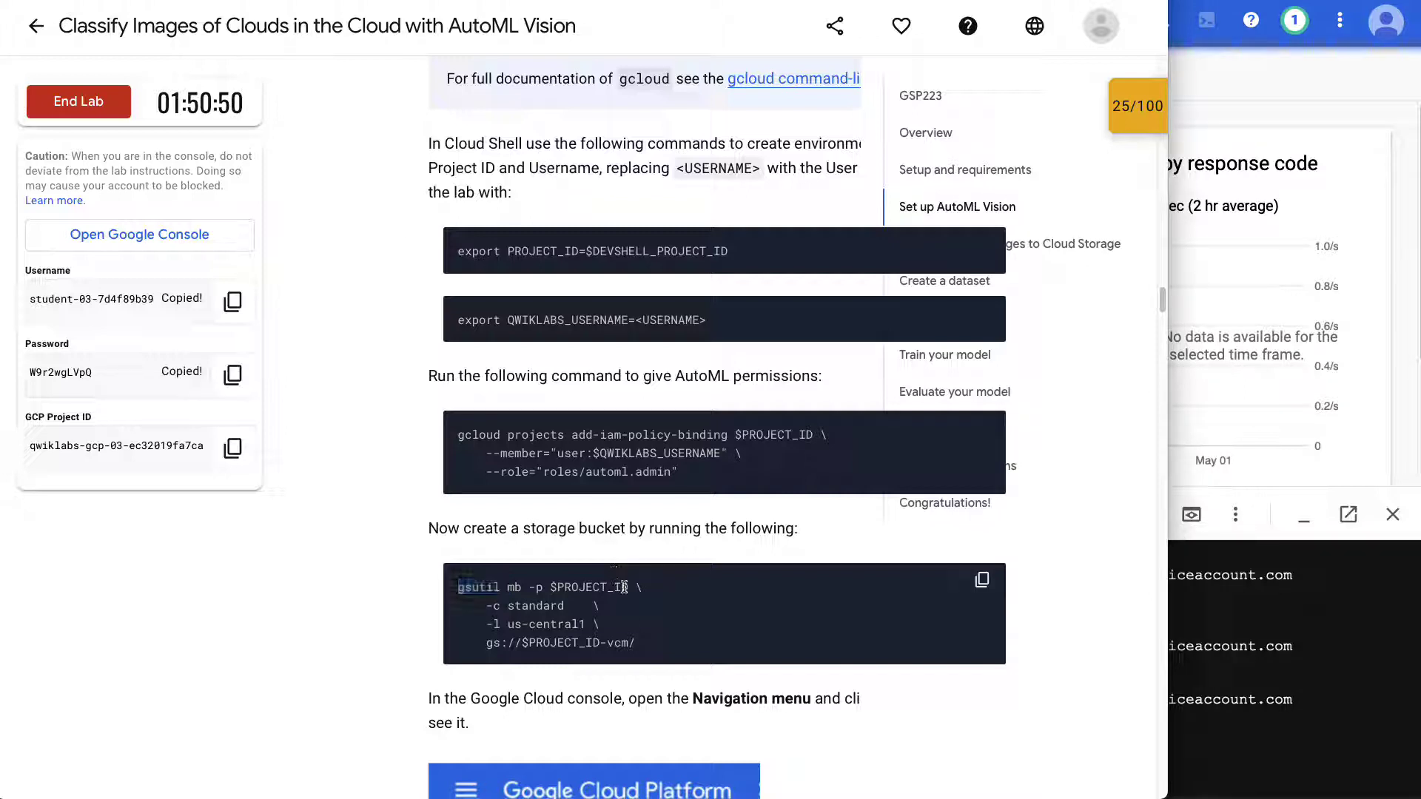
{"action": "left_click_drag", "start_coordinate": [631, 587], "coordinate": [550, 588]}
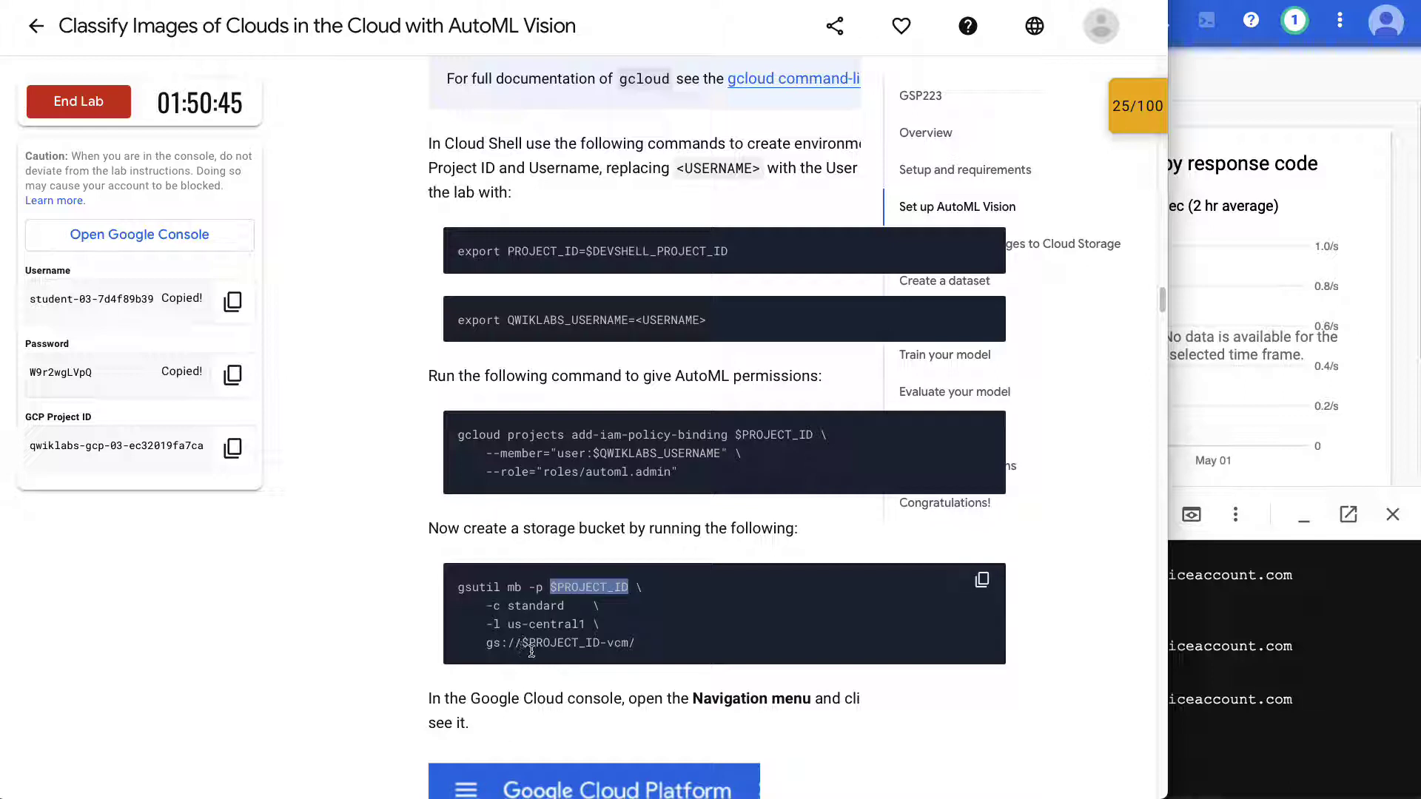
{"action": "left_click_drag", "start_coordinate": [642, 646], "coordinate": [477, 647]}
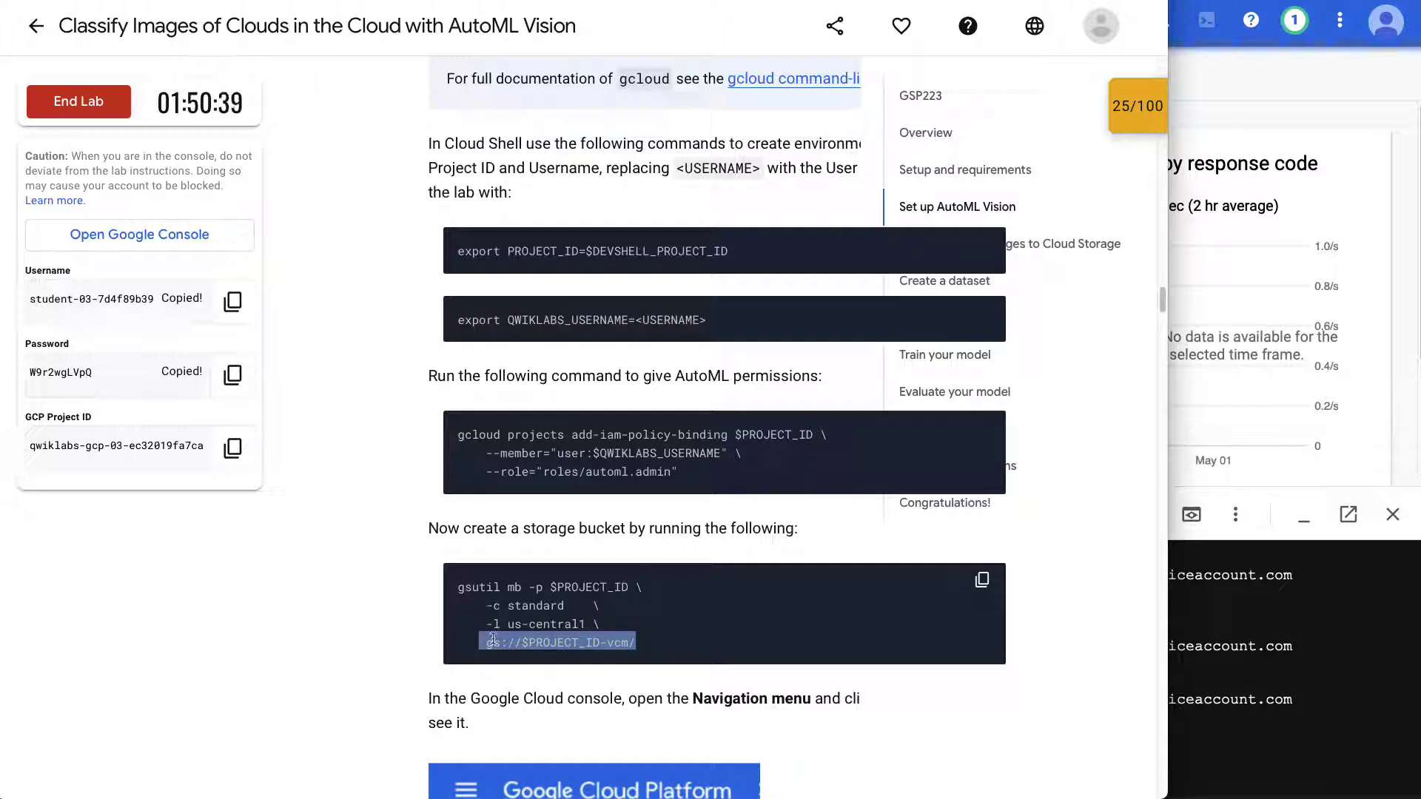
{"action": "left_click", "coordinate": [982, 580]}
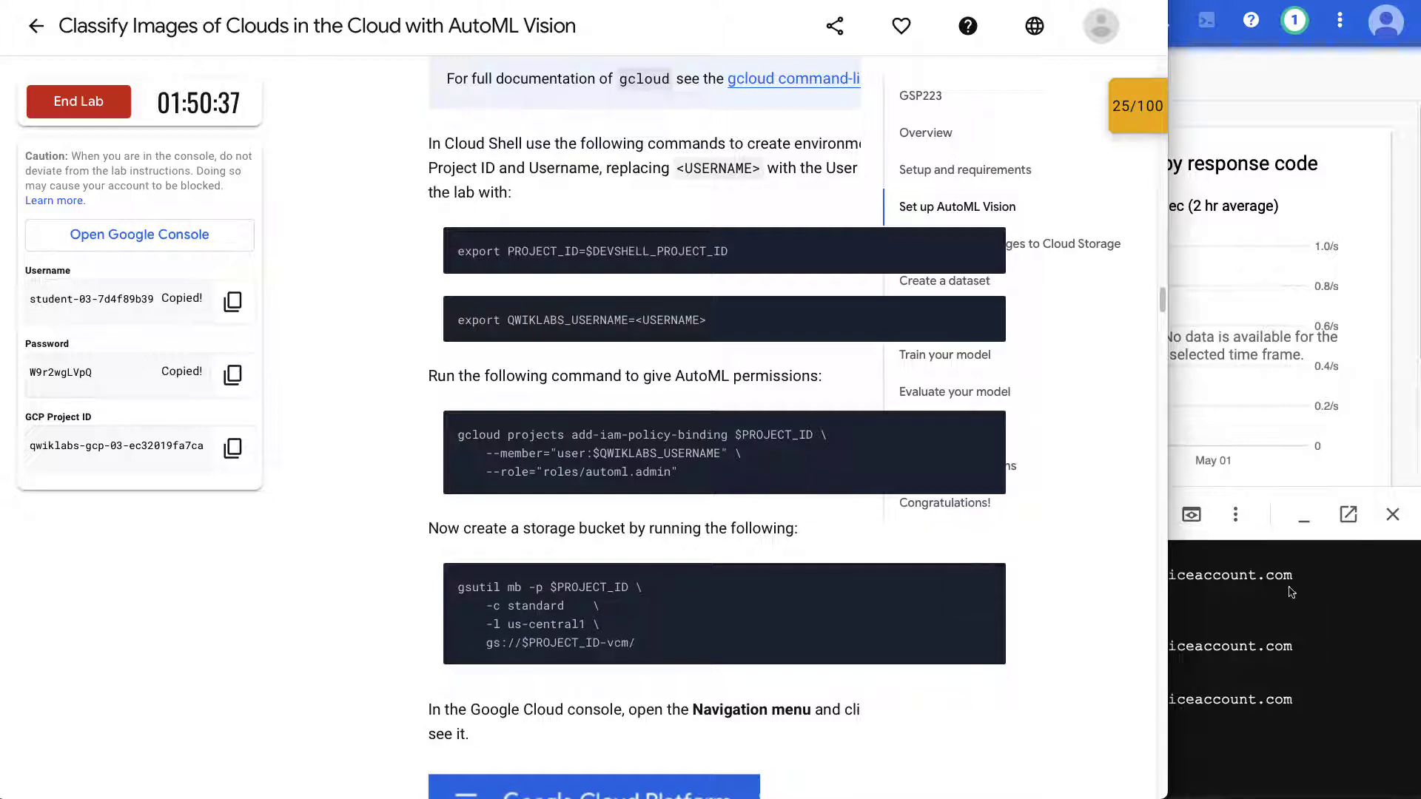
In a cleared Cloud Shell terminal, run the copied gsutil mb command to create the standard us-central1 bucket gs://$PROJECT_ID-vcm/.
{"action": "left_click", "coordinate": [1331, 590]}
{"action": "key", "text": "ctrl+l"}
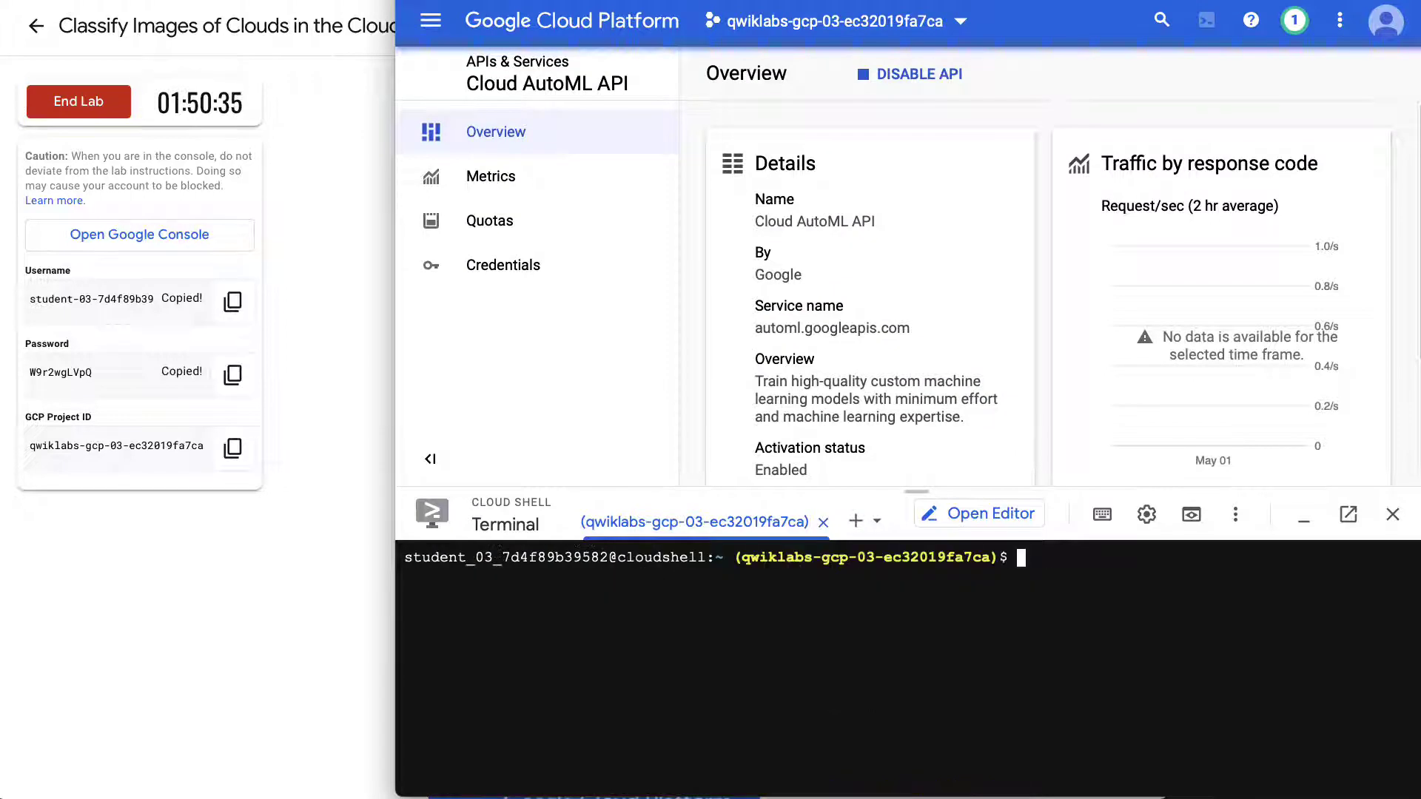
{"action": "key", "text": "ctrl+v"}
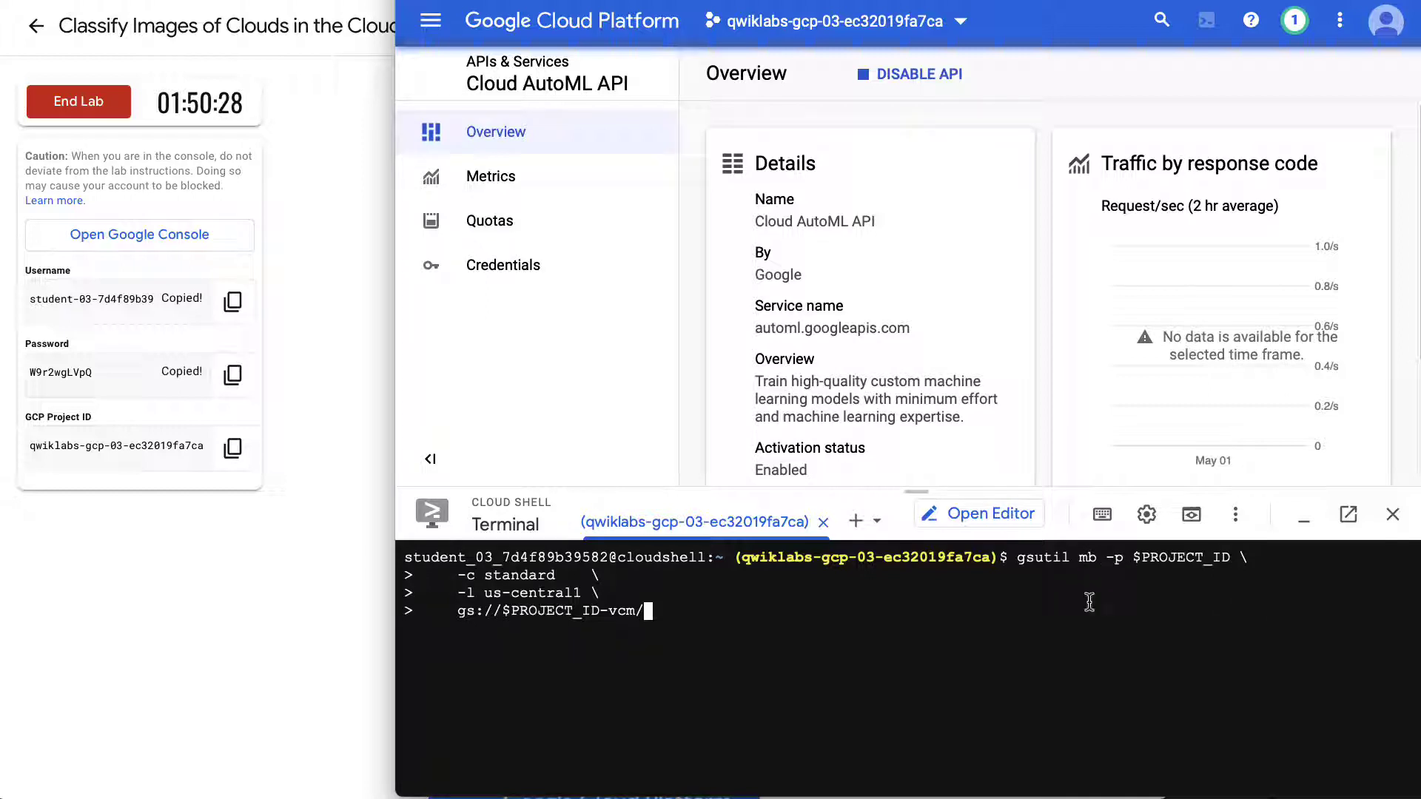
{"action": "key", "text": "Return"}
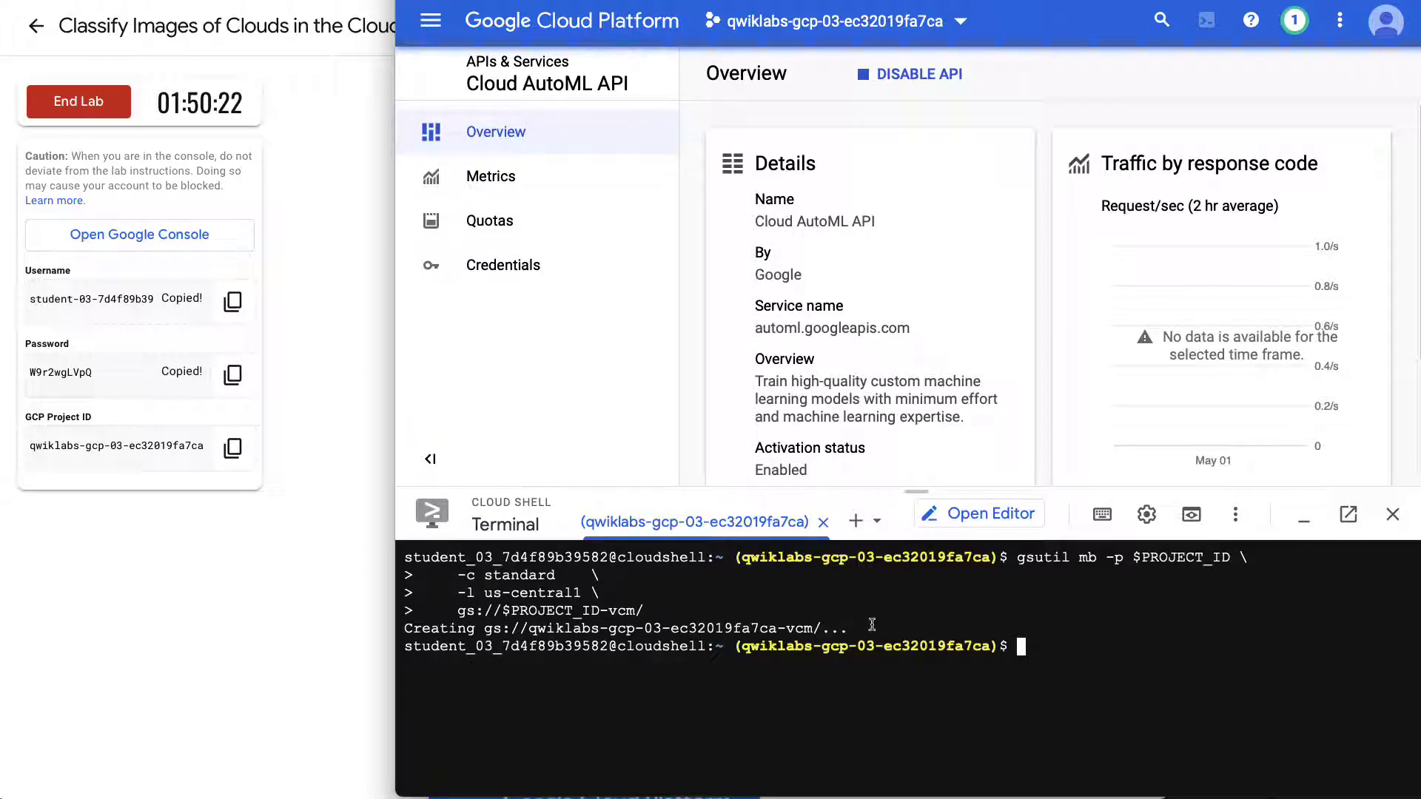
{"action": "left_click_drag", "start_coordinate": [863, 628], "coordinate": [404, 631]}
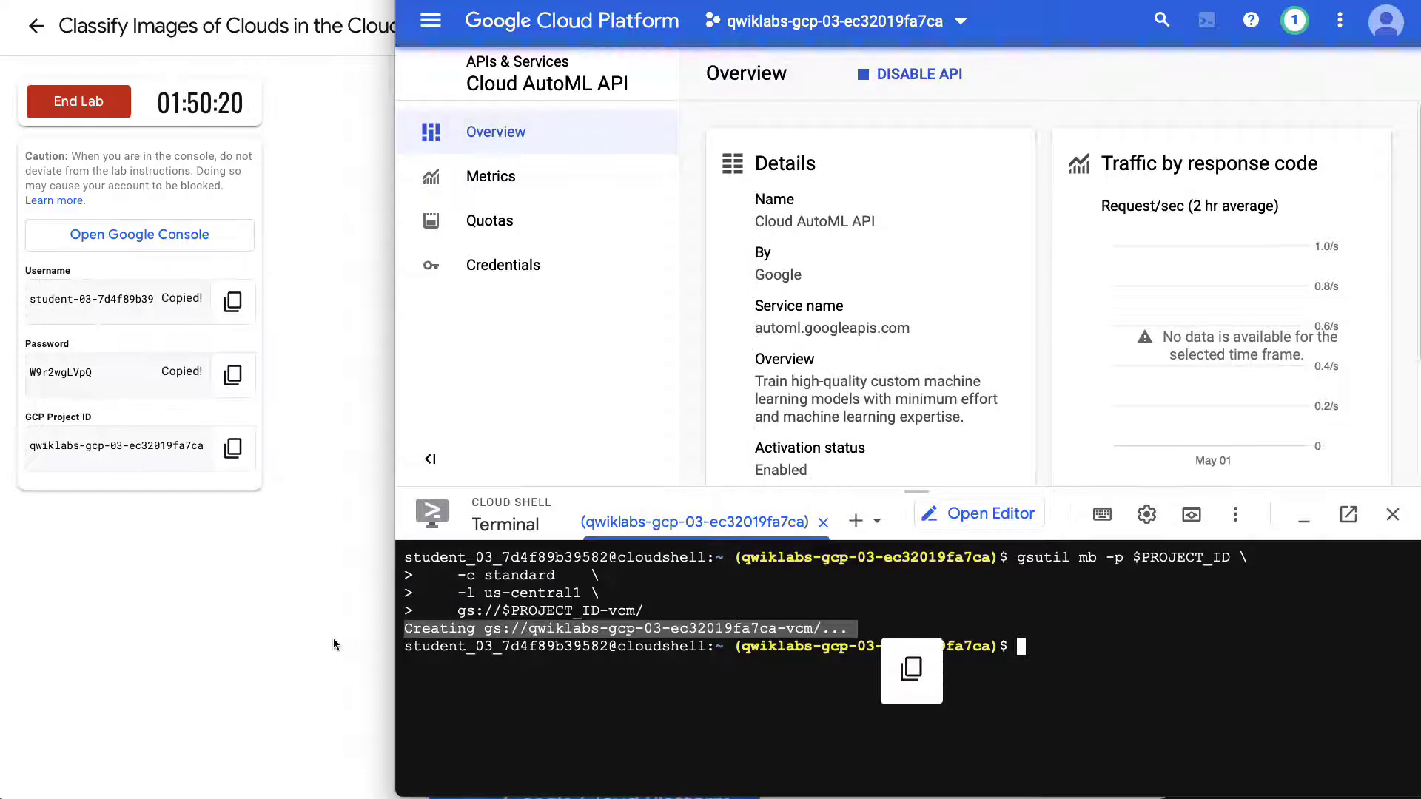
Open the Cloud Storage browser in the console, view the new -vcm bucket's details and dismiss the Learn recommendations.
{"action": "left_click", "coordinate": [333, 644]}
{"action": "scroll", "coordinate": [593, 586], "scroll_direction": "down", "scroll_amount": 3}
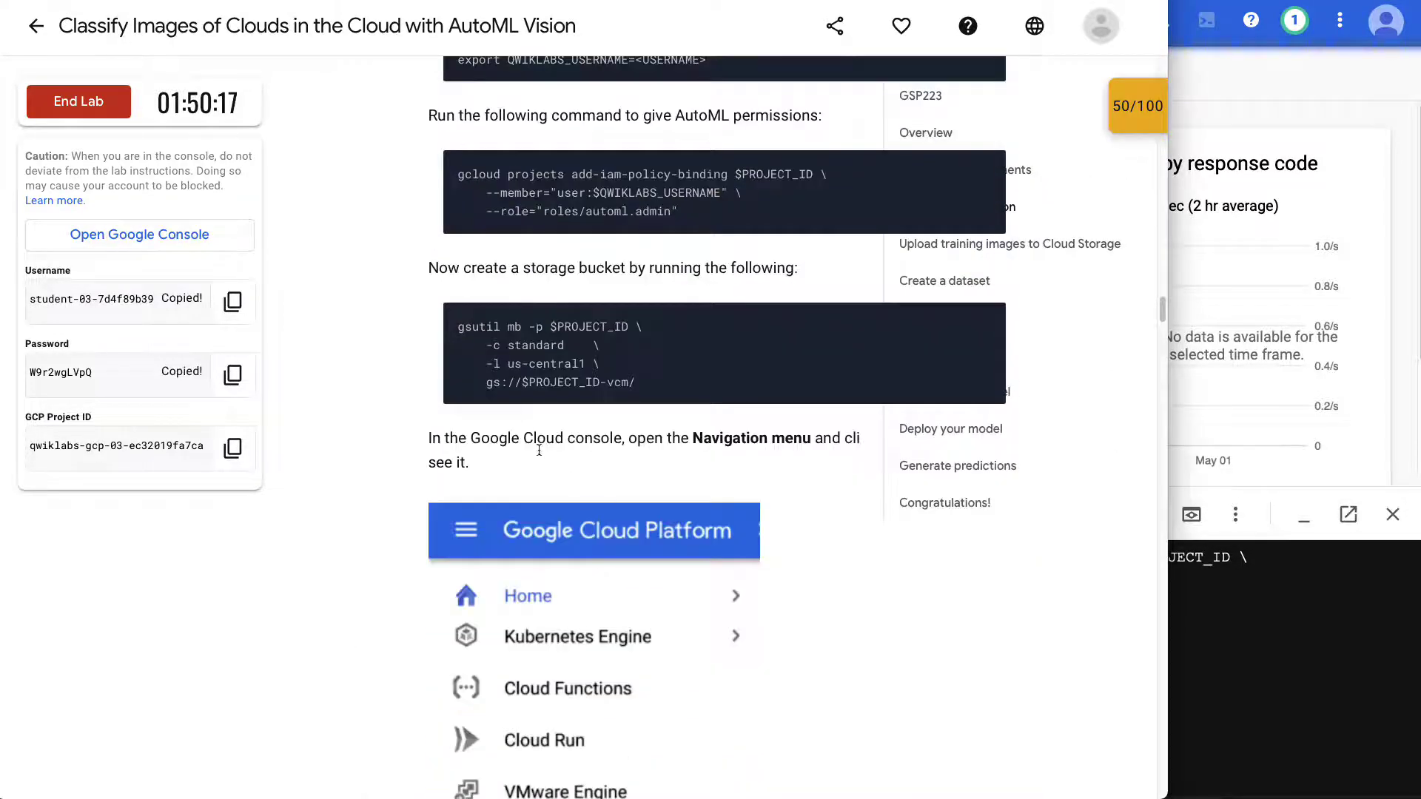
{"action": "left_click", "coordinate": [1310, 646]}
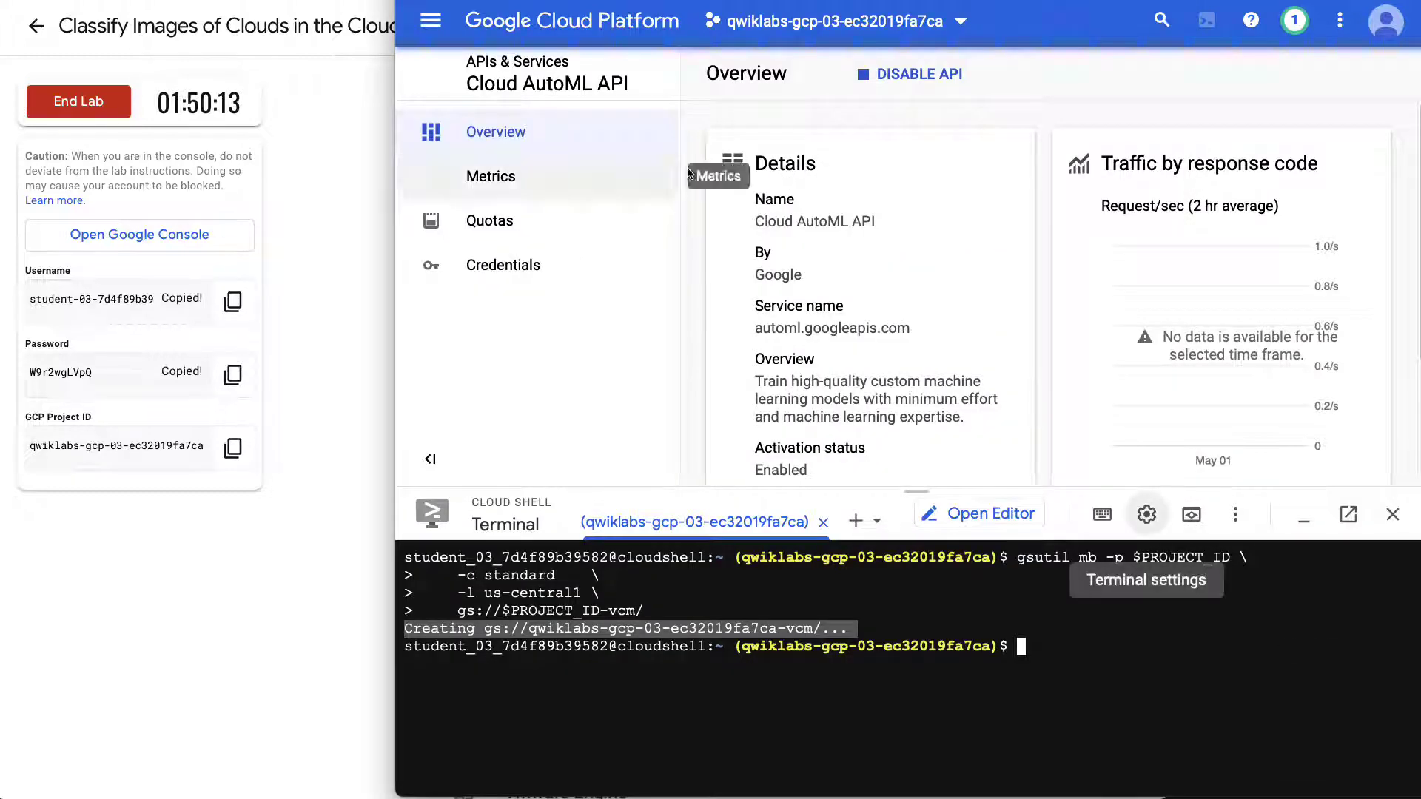
{"action": "left_click", "coordinate": [430, 20]}
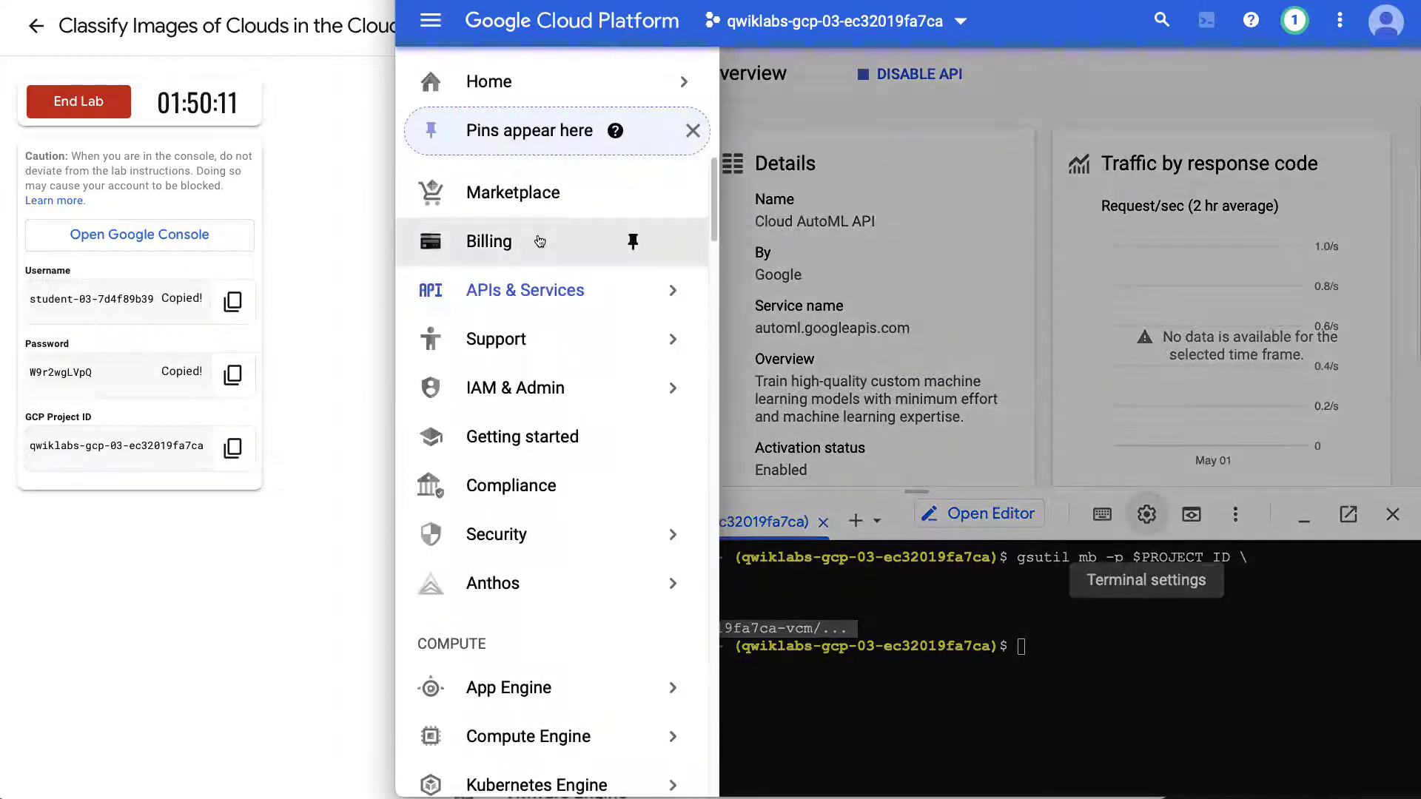
{"action": "scroll", "coordinate": [540, 241], "scroll_direction": "down", "scroll_amount": 4}
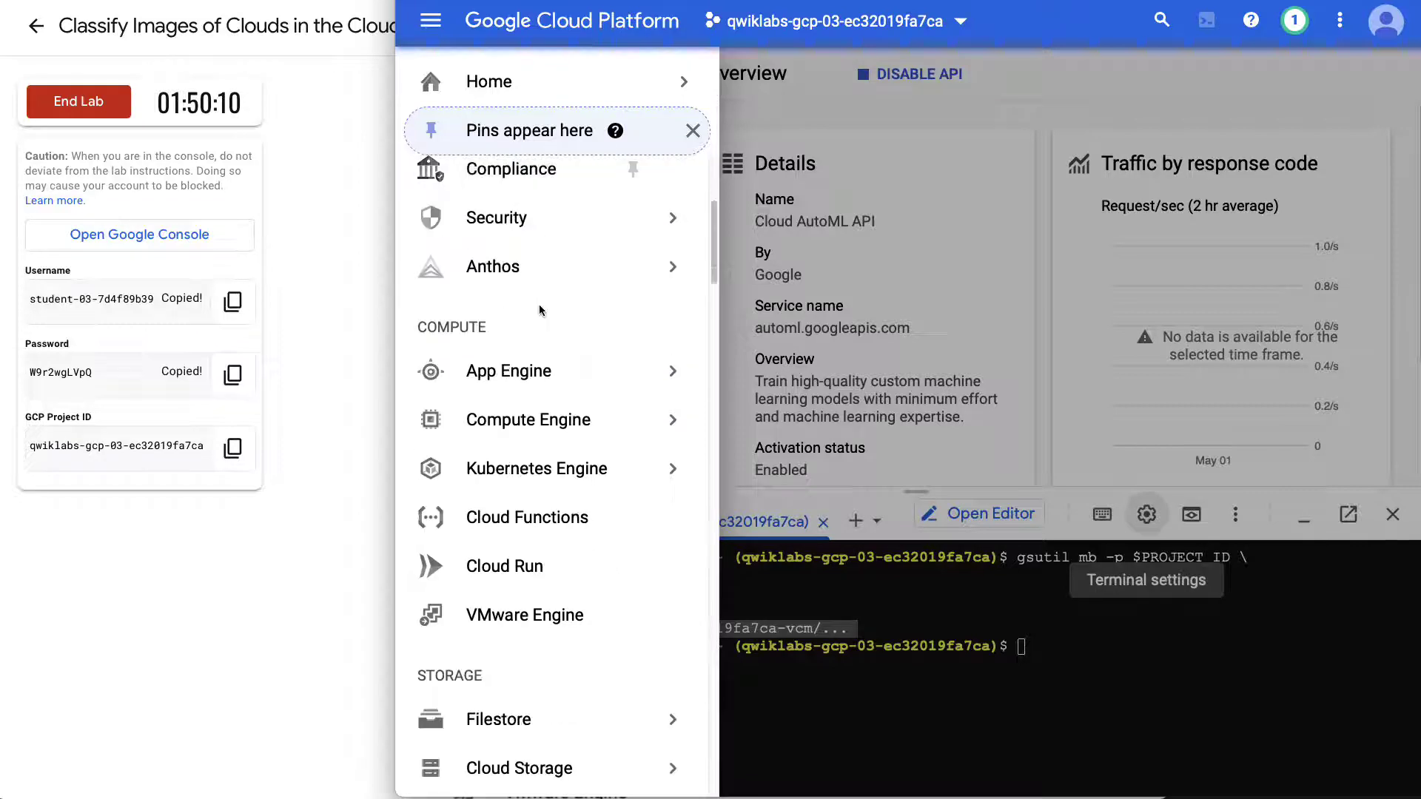
{"action": "scroll", "coordinate": [539, 310], "scroll_direction": "down", "scroll_amount": 2}
{"action": "mouse_move", "coordinate": [527, 642]}
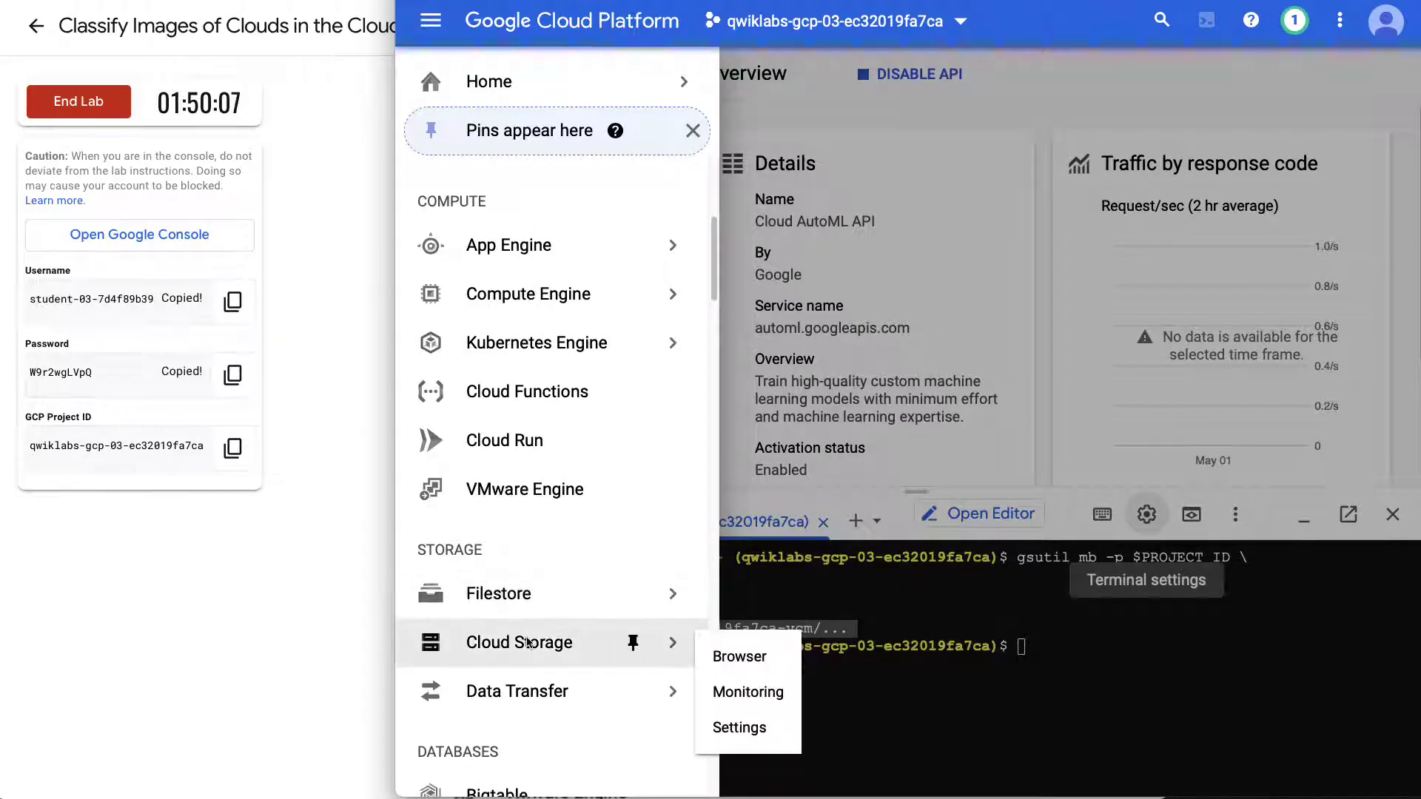
{"action": "left_click", "coordinate": [739, 657]}
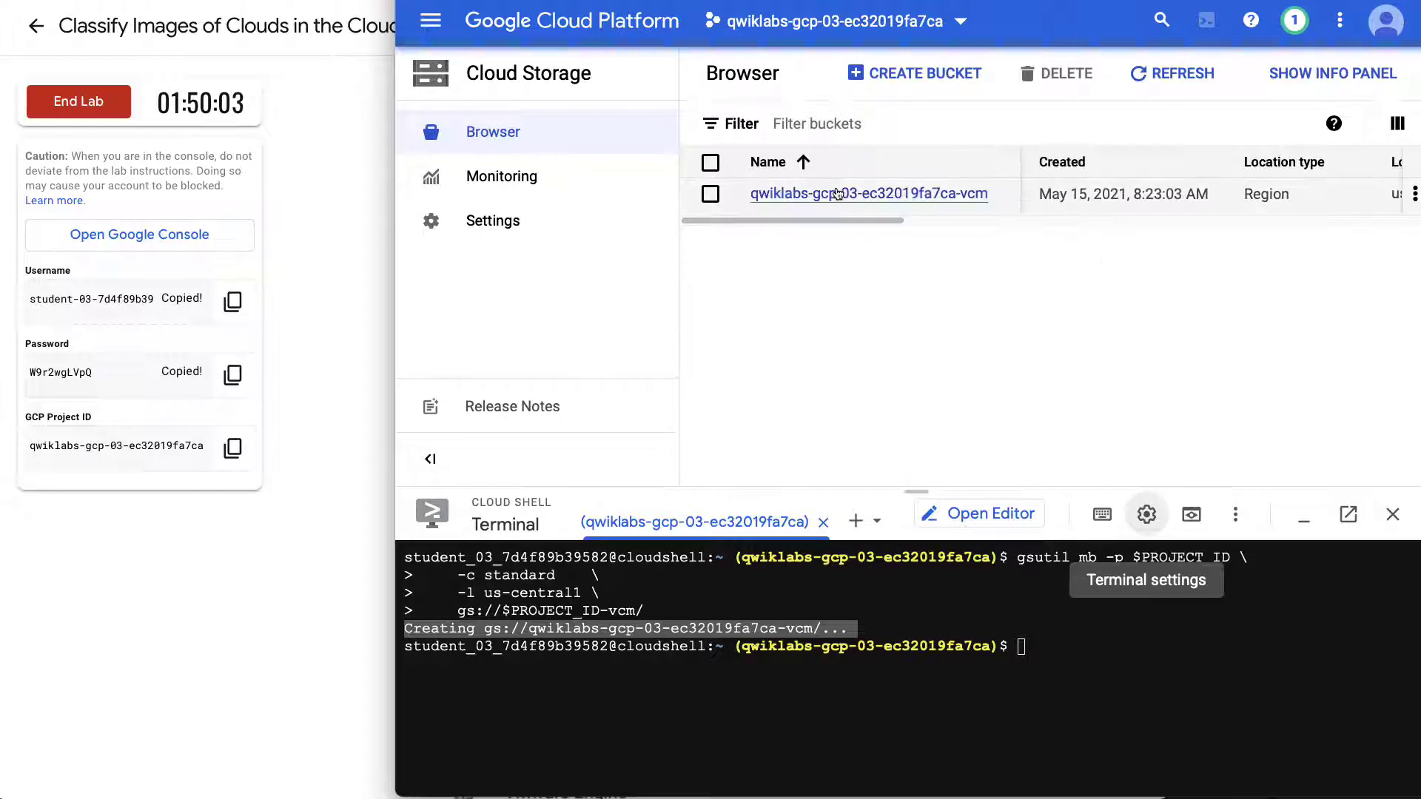
{"action": "left_click", "coordinate": [839, 192]}
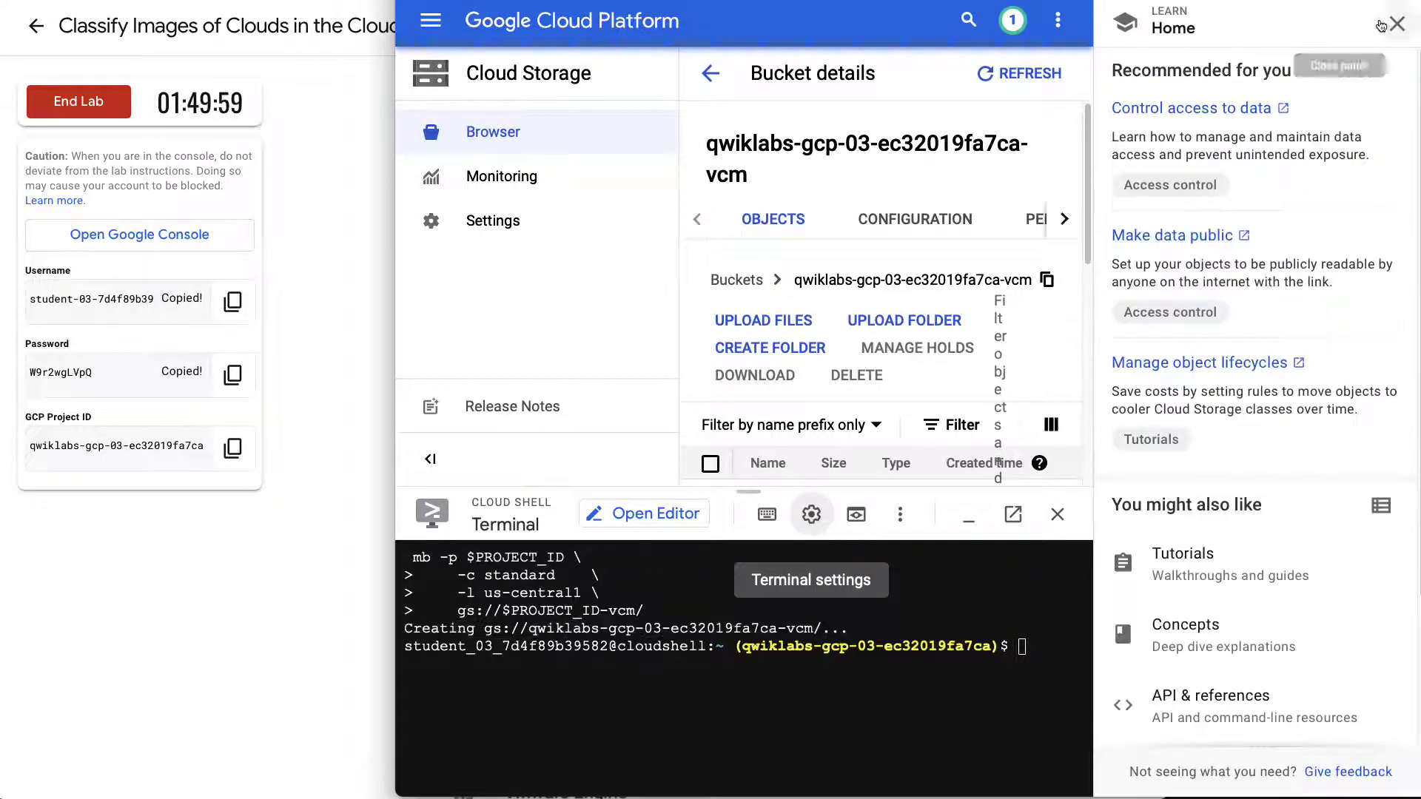
{"action": "left_click", "coordinate": [1381, 26]}
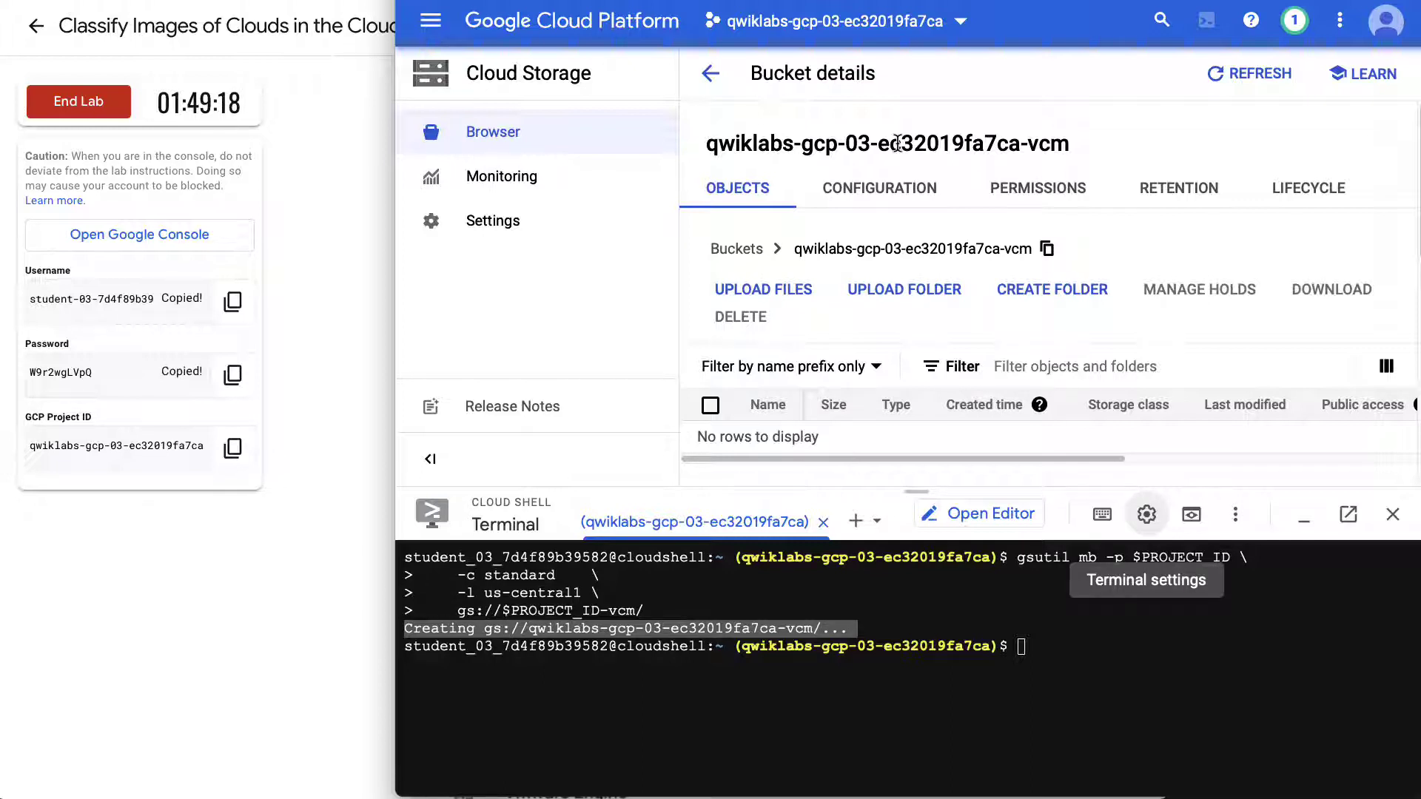
Find the lab's section on uploading training images and run export BUCKET=$PROJECT_ID-vcm in Cloud Shell.
{"action": "left_click", "coordinate": [260, 563]}
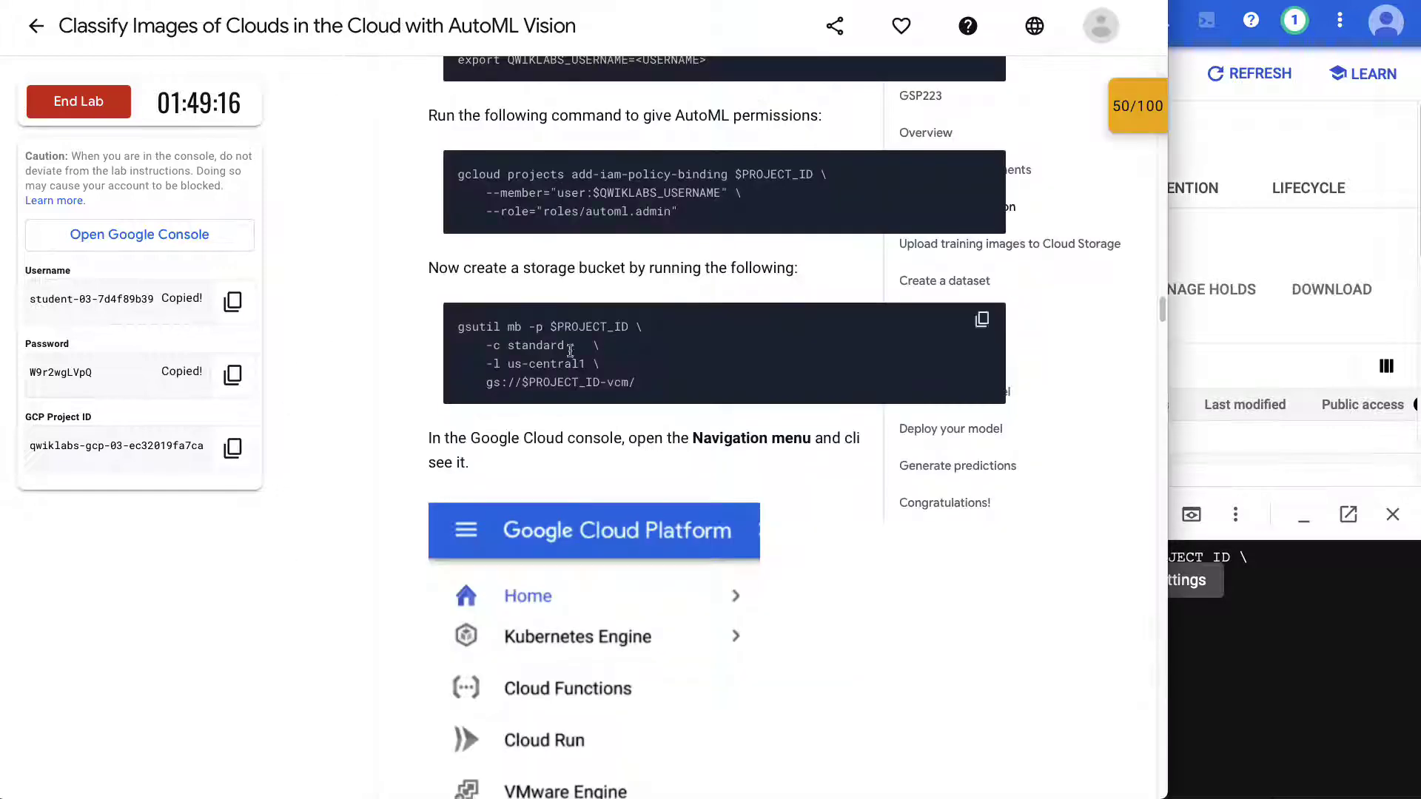
{"action": "scroll", "coordinate": [573, 370], "scroll_direction": "down", "scroll_amount": 8}
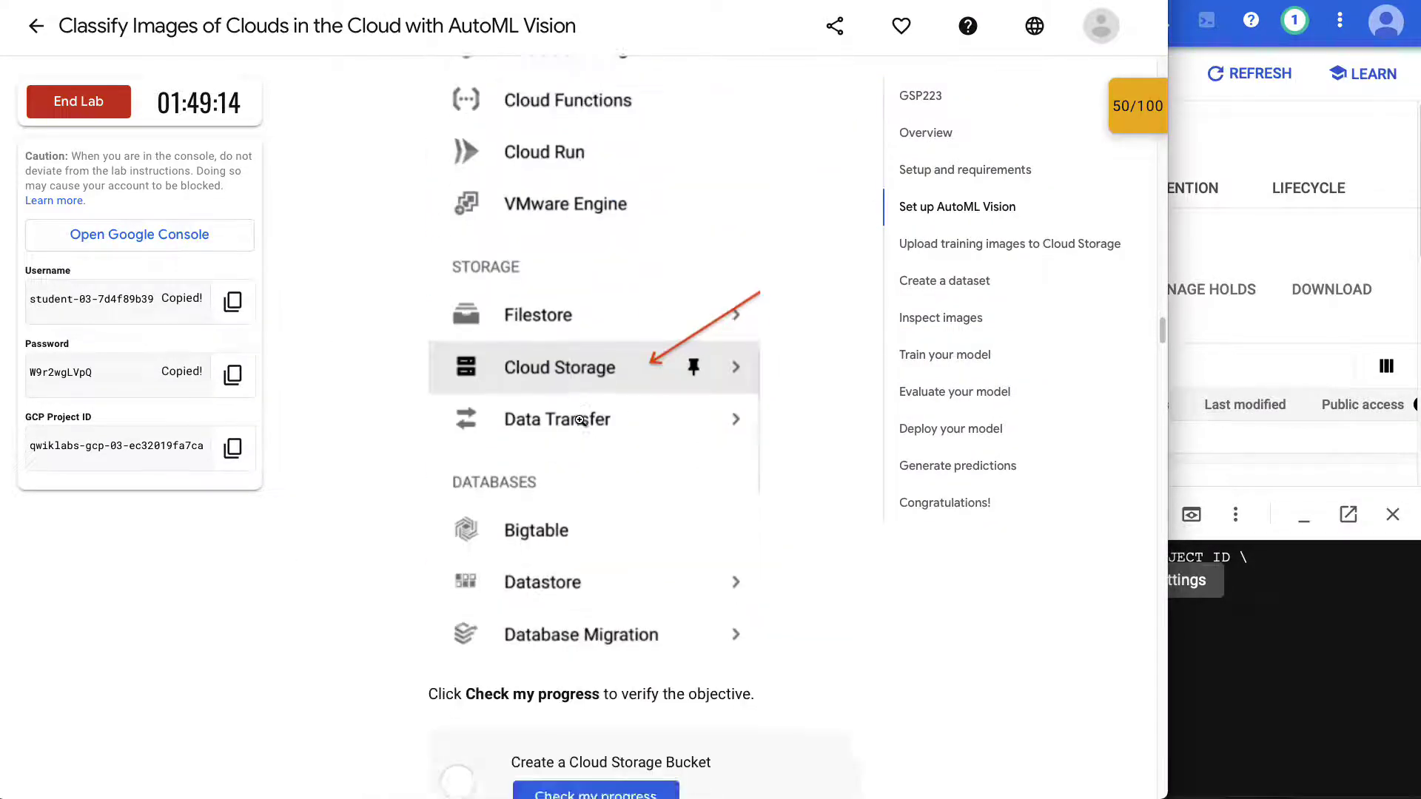
{"action": "scroll", "coordinate": [580, 420], "scroll_direction": "down", "scroll_amount": 10}
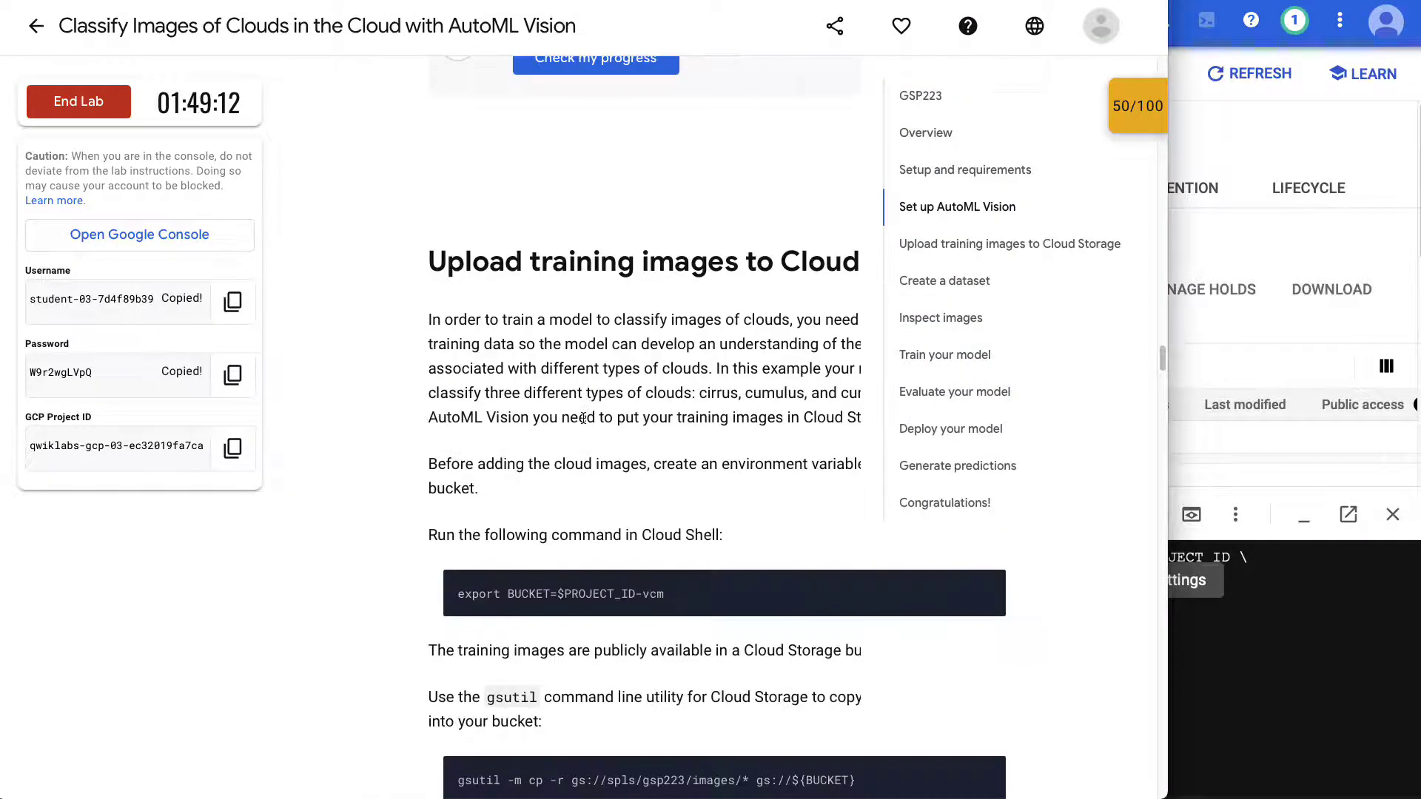
{"action": "scroll", "coordinate": [583, 418], "scroll_direction": "down", "scroll_amount": 1}
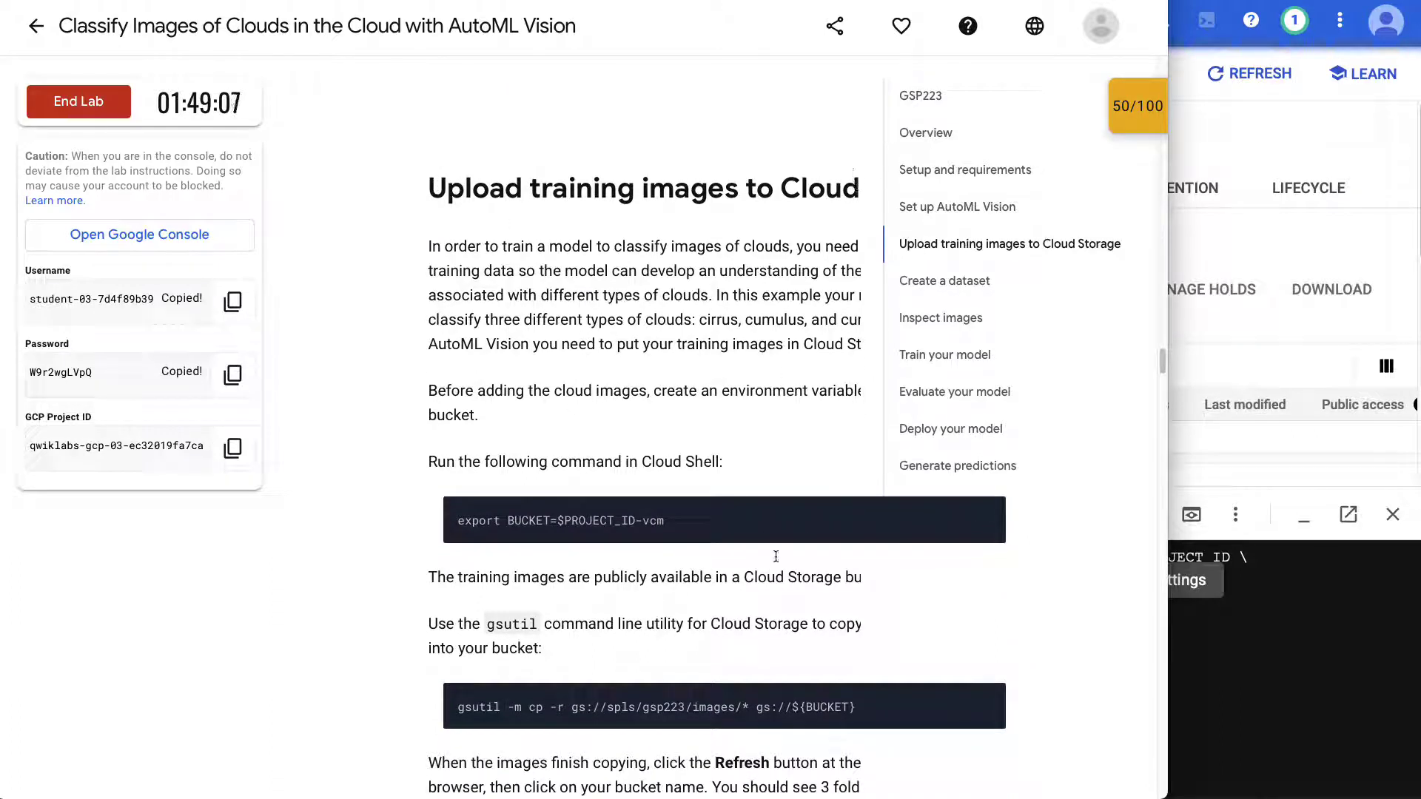
{"action": "left_click", "coordinate": [1337, 590]}
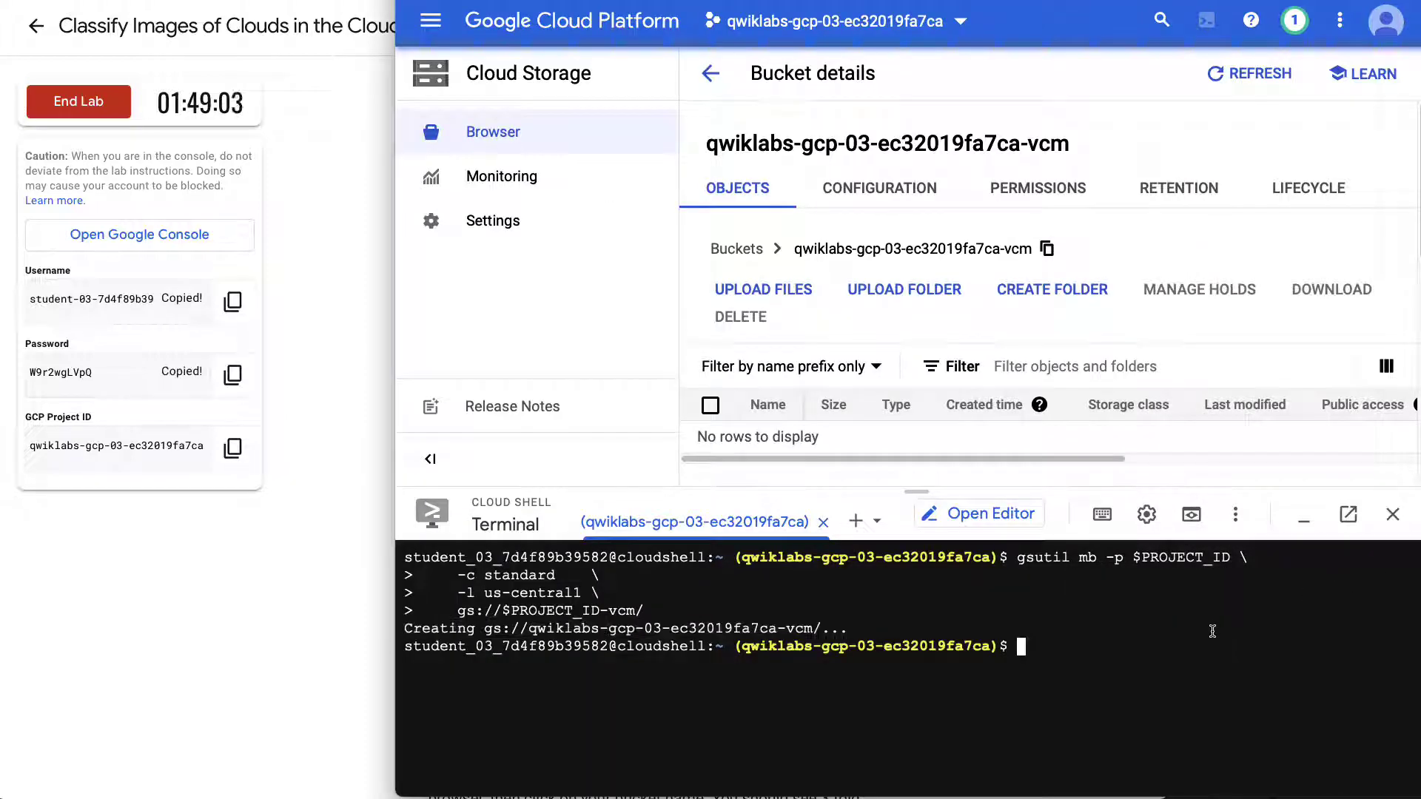
{"action": "type", "text": "export BUCKET=$PROJECT_ID-vcm"}
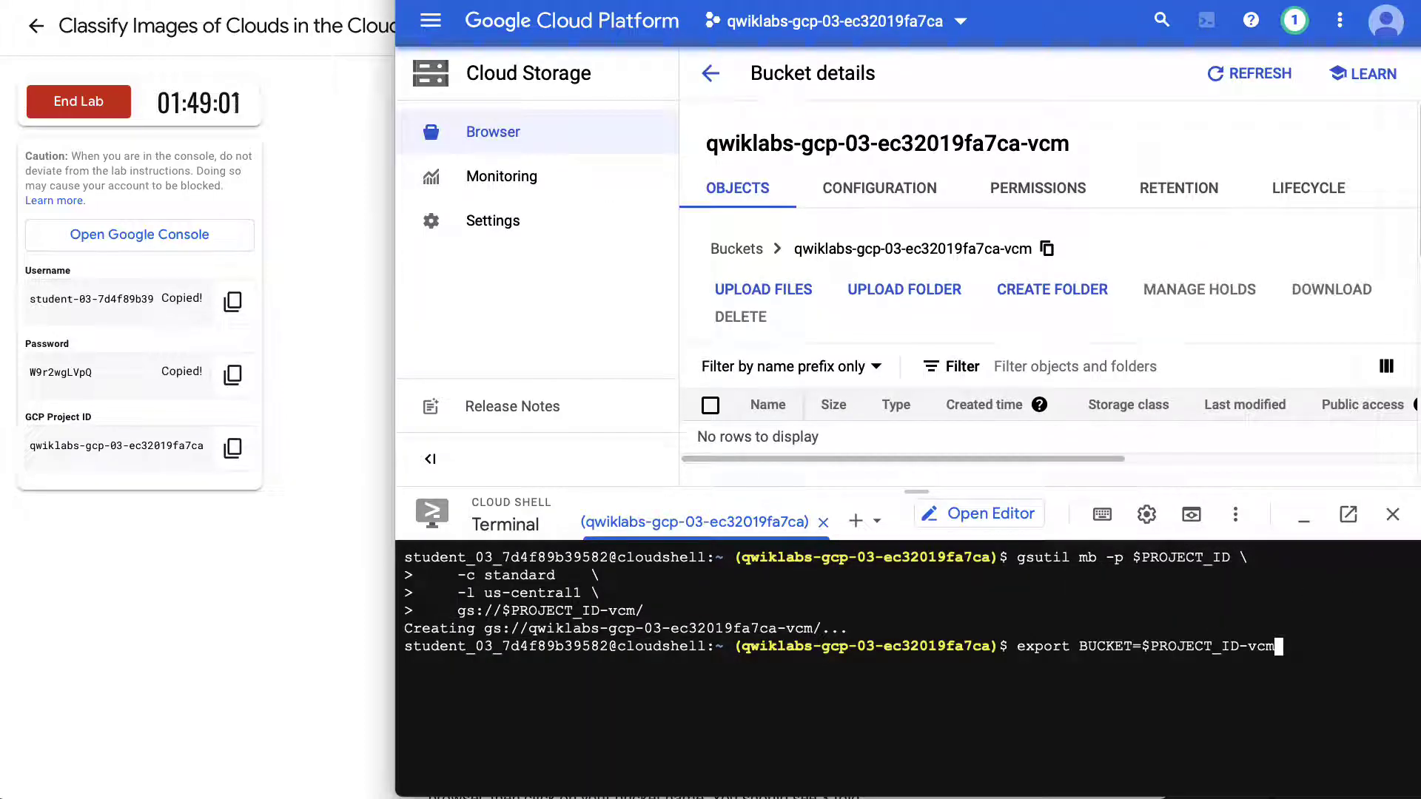
{"action": "key", "text": "Return"}
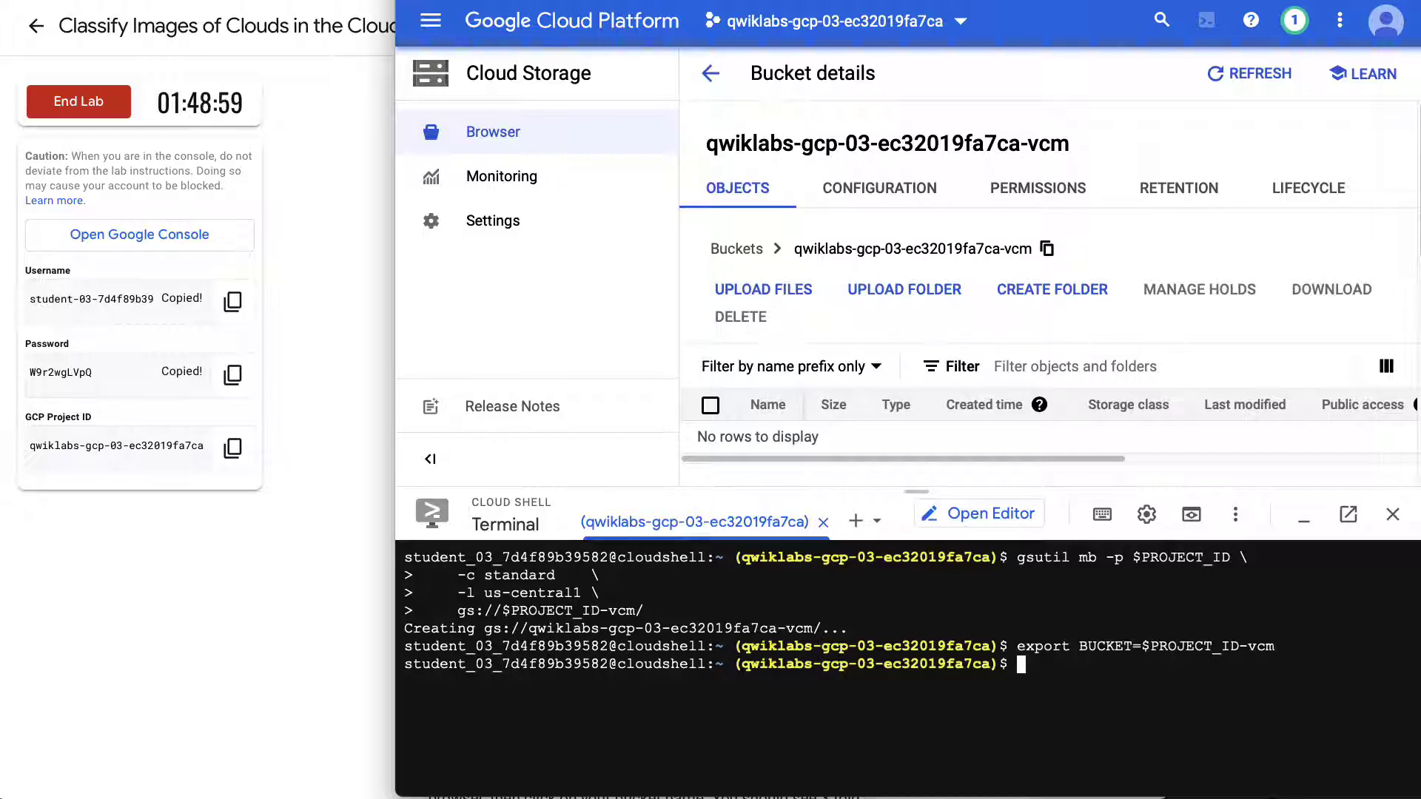
Copy the lab's gsutil -m cp -r gs://spls/gsp223/images/* gs://${BUCKET} command and paste it at the Cloud Shell prompt.
{"action": "left_click", "coordinate": [253, 659]}
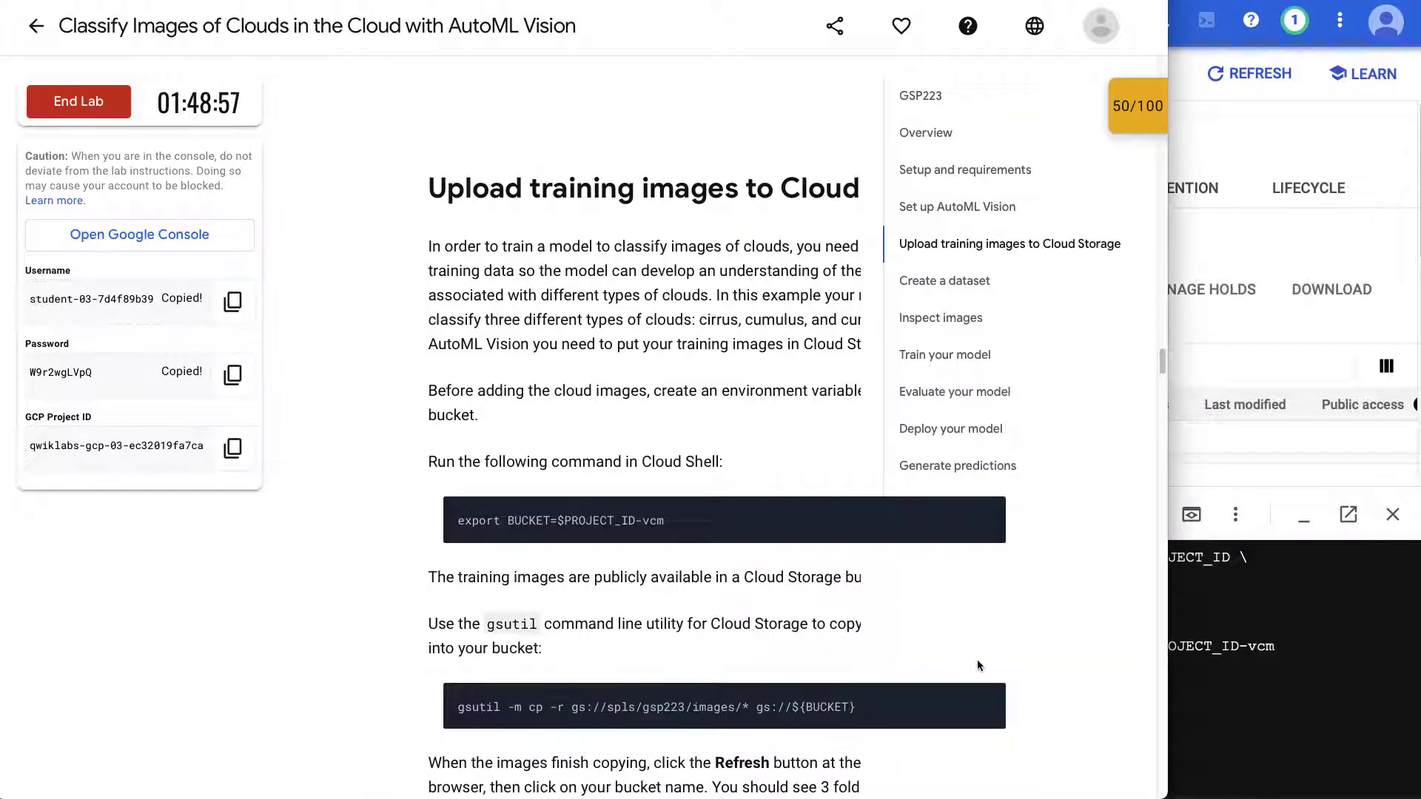
{"action": "scroll", "coordinate": [977, 659], "scroll_direction": "down", "scroll_amount": 2}
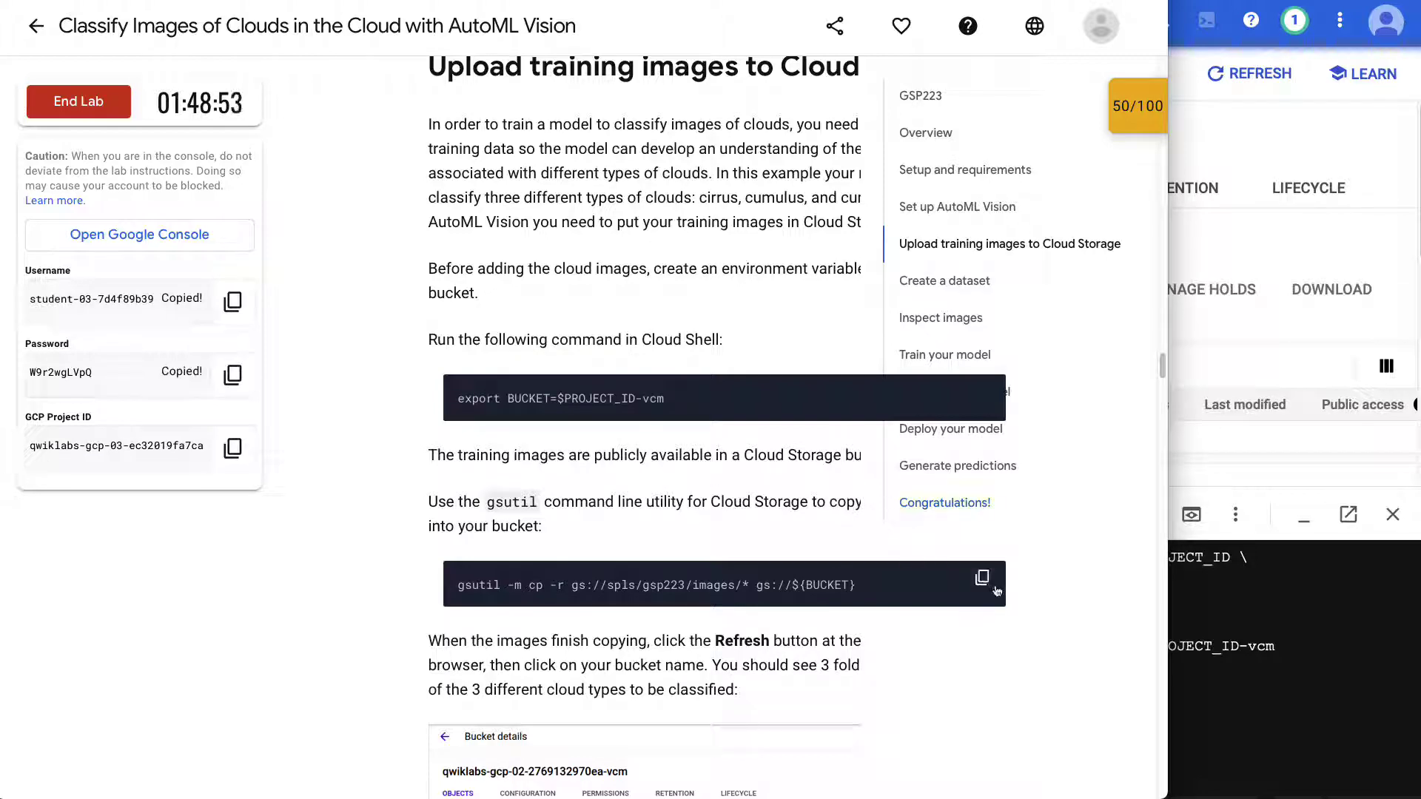
{"action": "left_click", "coordinate": [984, 581]}
{"action": "left_click", "coordinate": [1309, 611]}
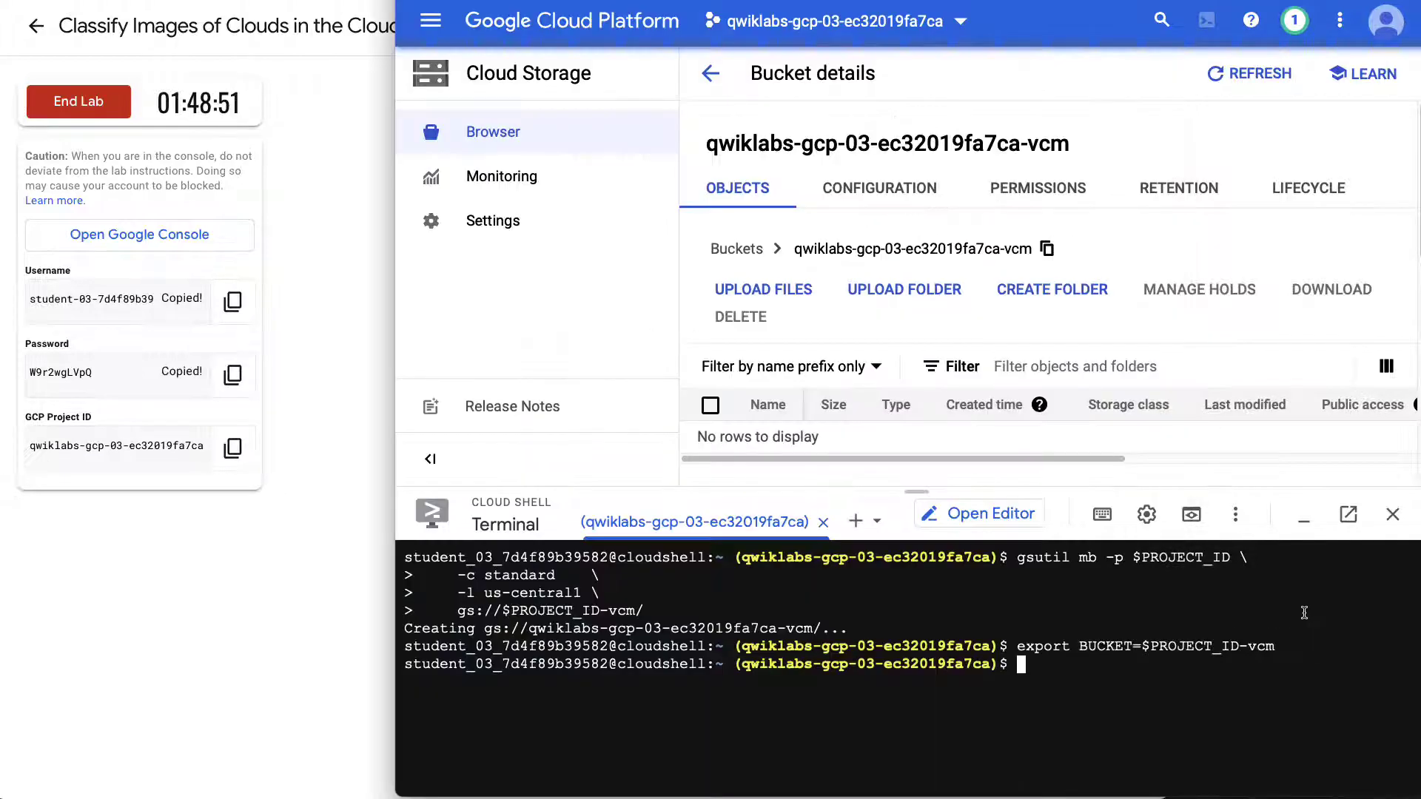
{"action": "key", "text": "ctrl+v"}
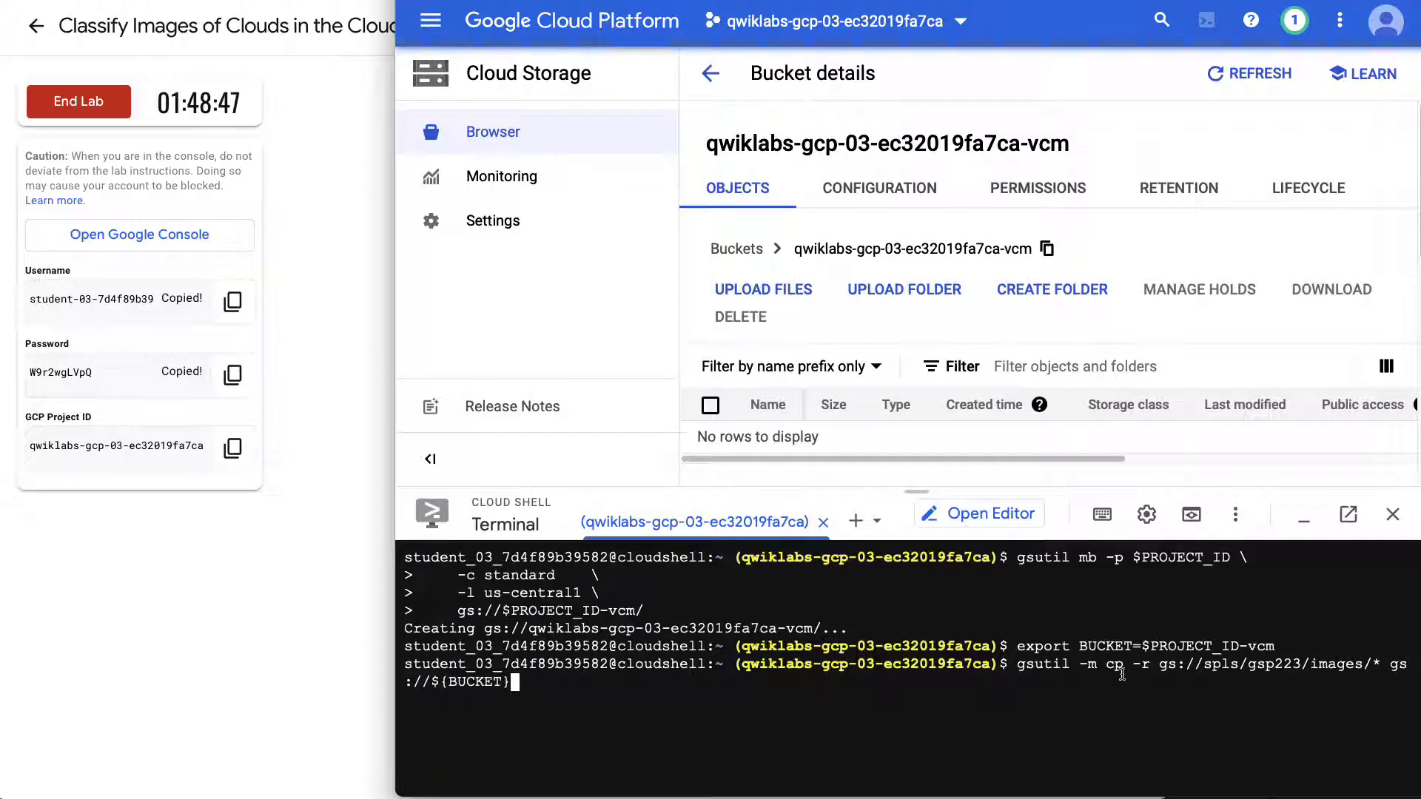
Check the source path and BUCKET definition, run the gsutil -m cp command to copy the training images, and return to the lab instructions.
{"action": "left_click_drag", "start_coordinate": [1374, 665], "coordinate": [1163, 669]}
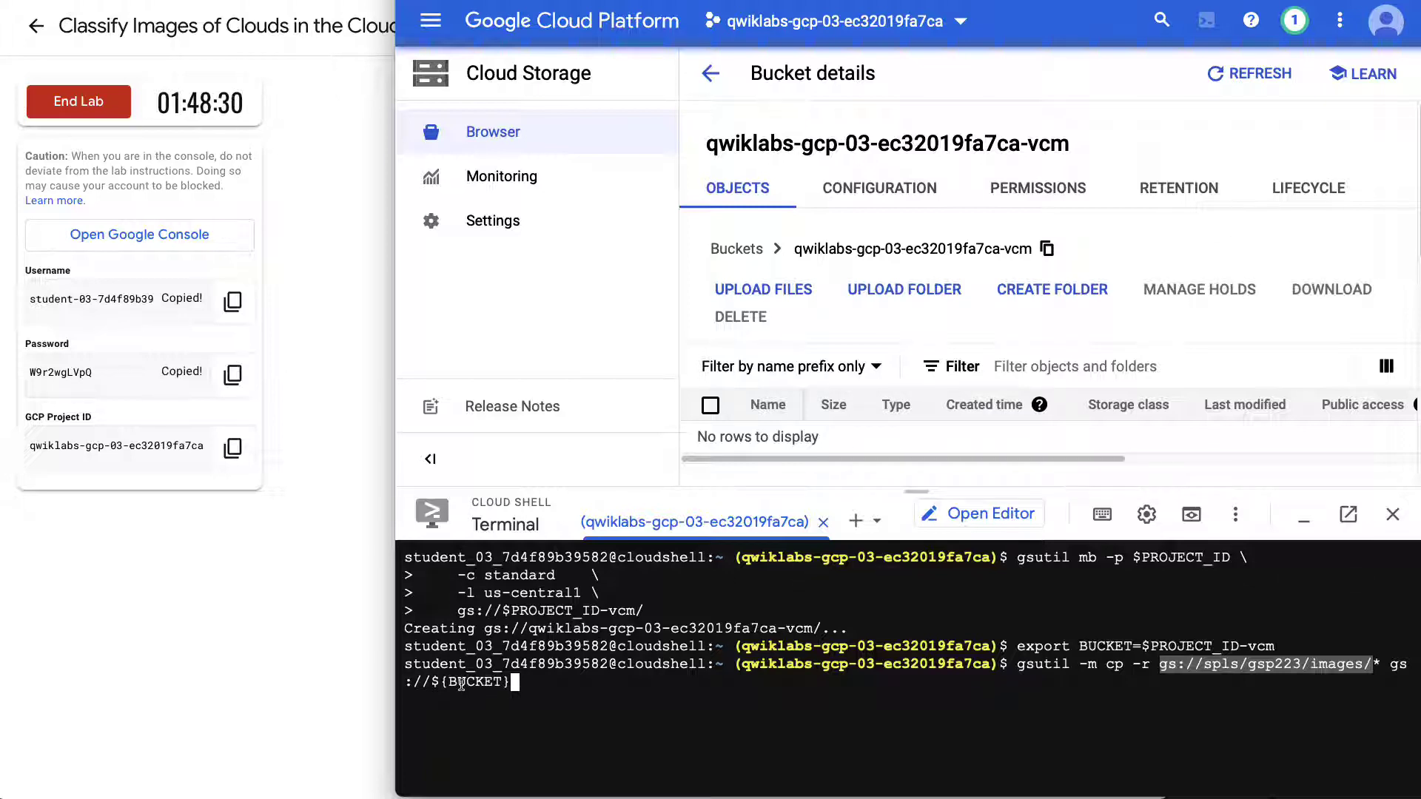
{"action": "left_click", "coordinate": [1278, 645]}
{"action": "left_click_drag", "start_coordinate": [1278, 645], "coordinate": [1016, 648]}
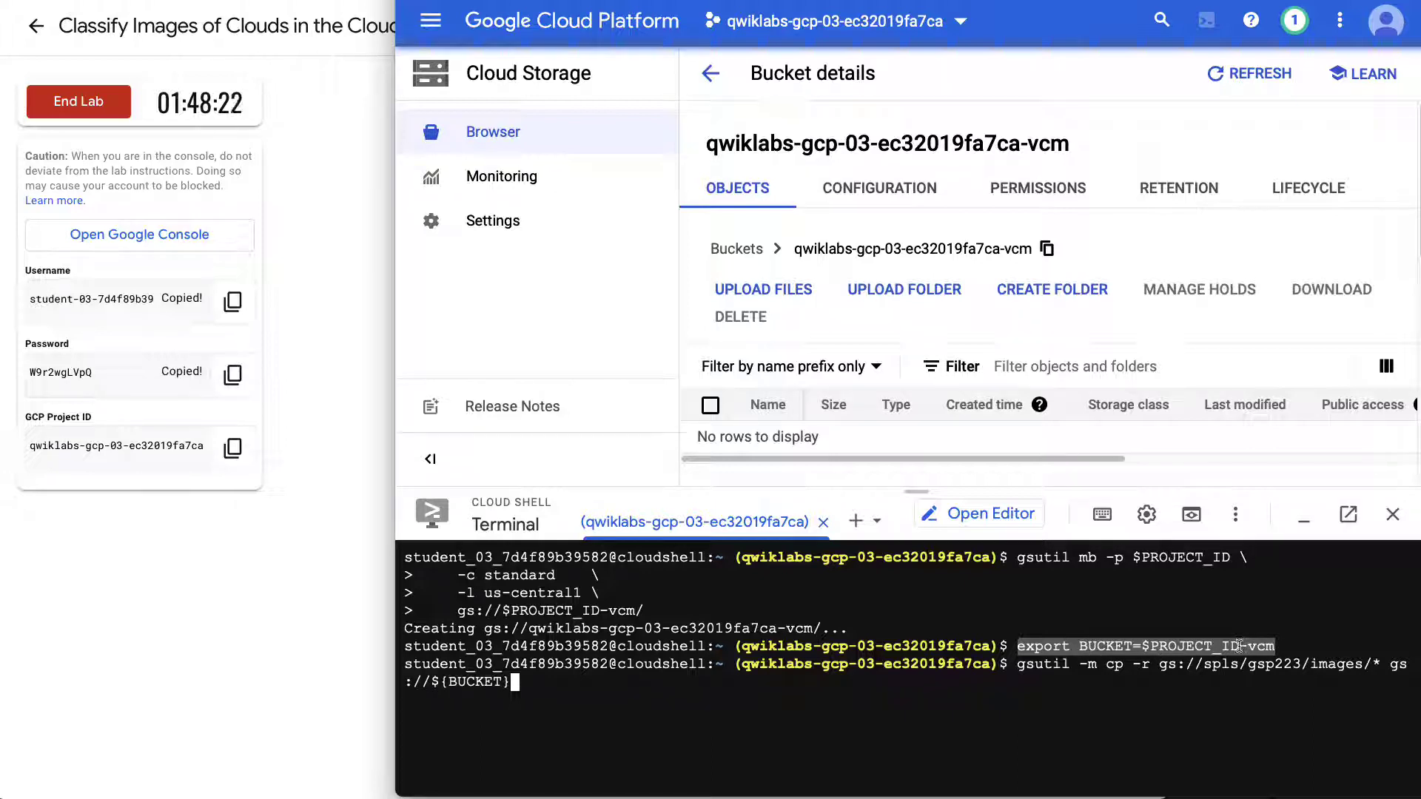
{"action": "left_click", "coordinate": [756, 695]}
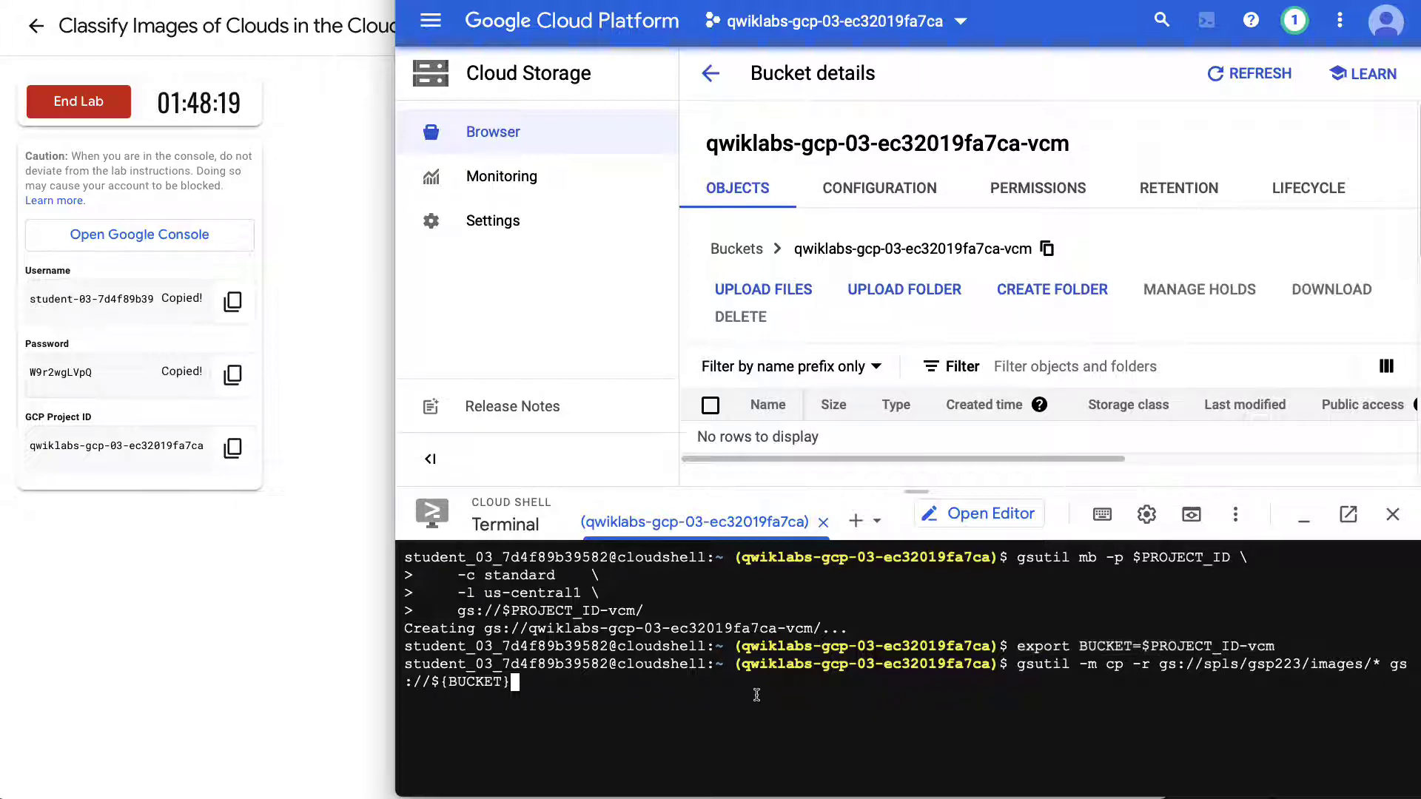
{"action": "key", "text": "Return"}
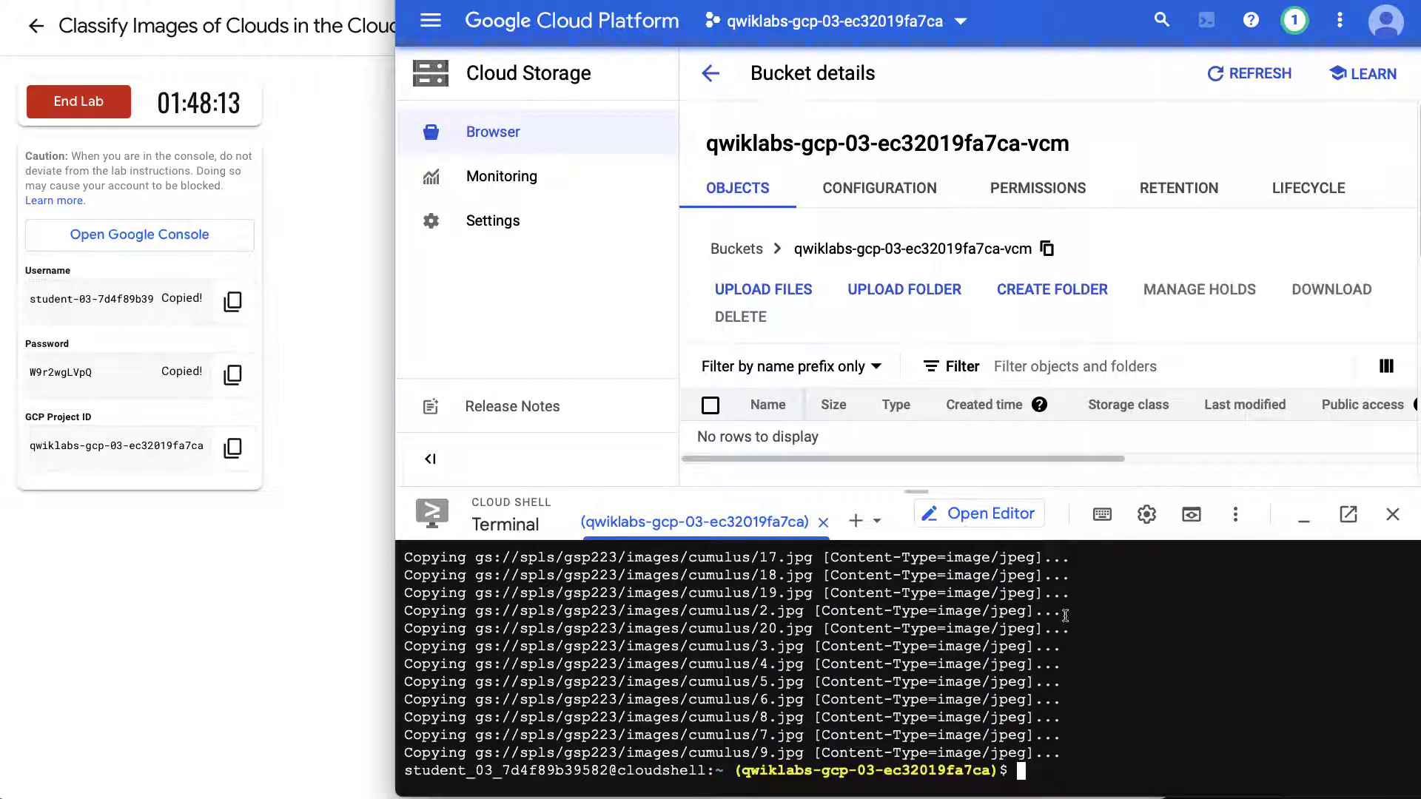
{"action": "left_click", "coordinate": [354, 455]}
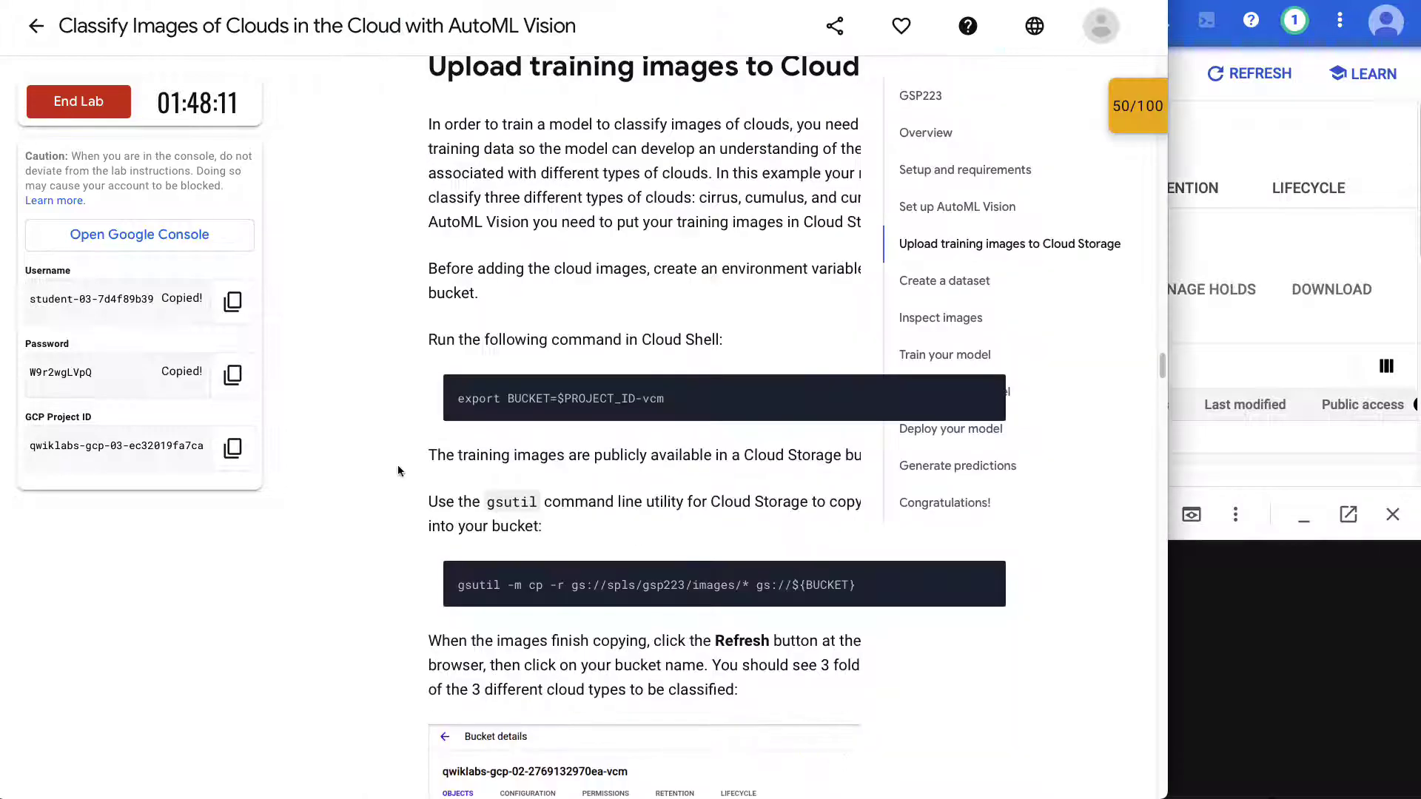
Read the lab's instruction for after the image copy and refresh the -vcm bucket's object list in the console.
{"action": "scroll", "coordinate": [1036, 561], "scroll_direction": "down", "scroll_amount": 2}
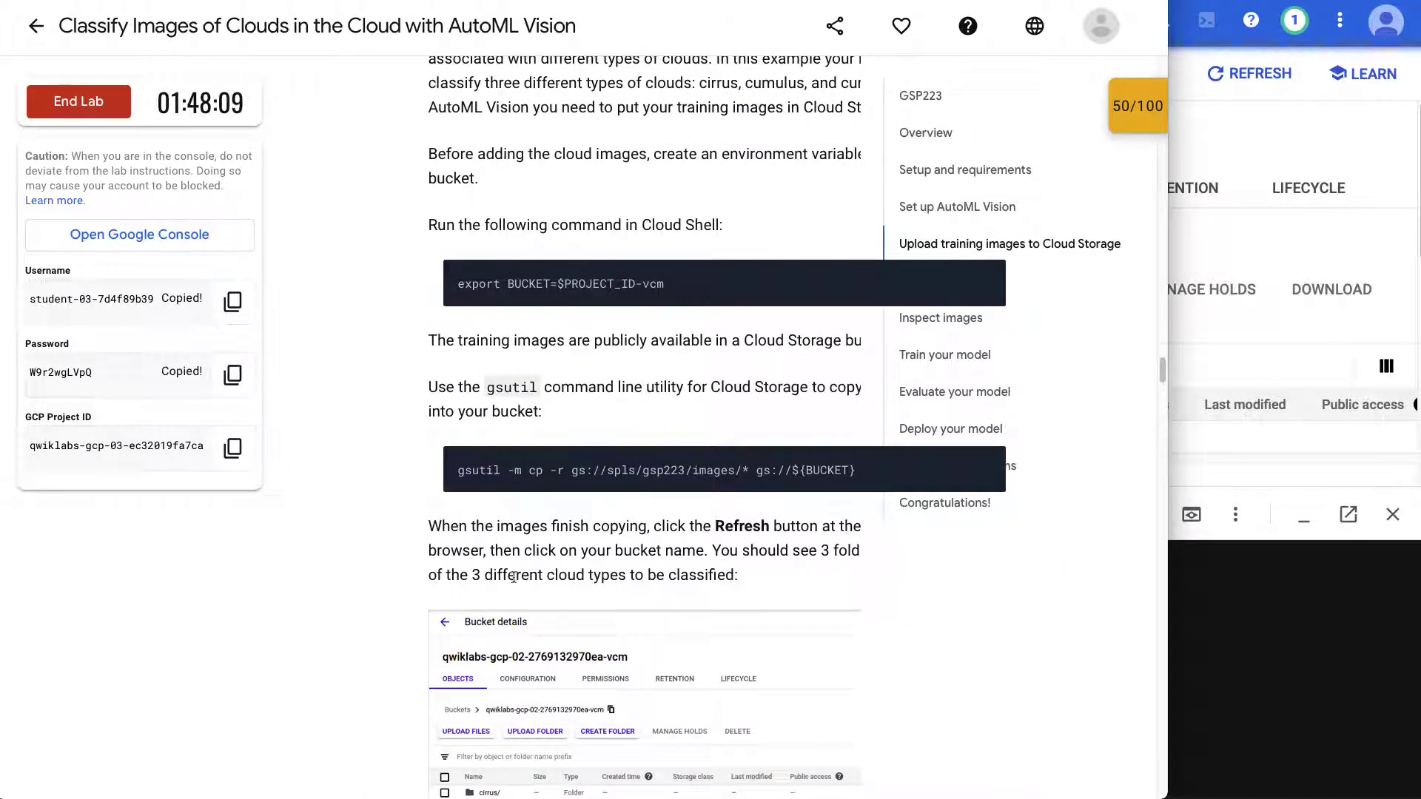
{"action": "scroll", "coordinate": [478, 533], "scroll_direction": "down", "scroll_amount": 1}
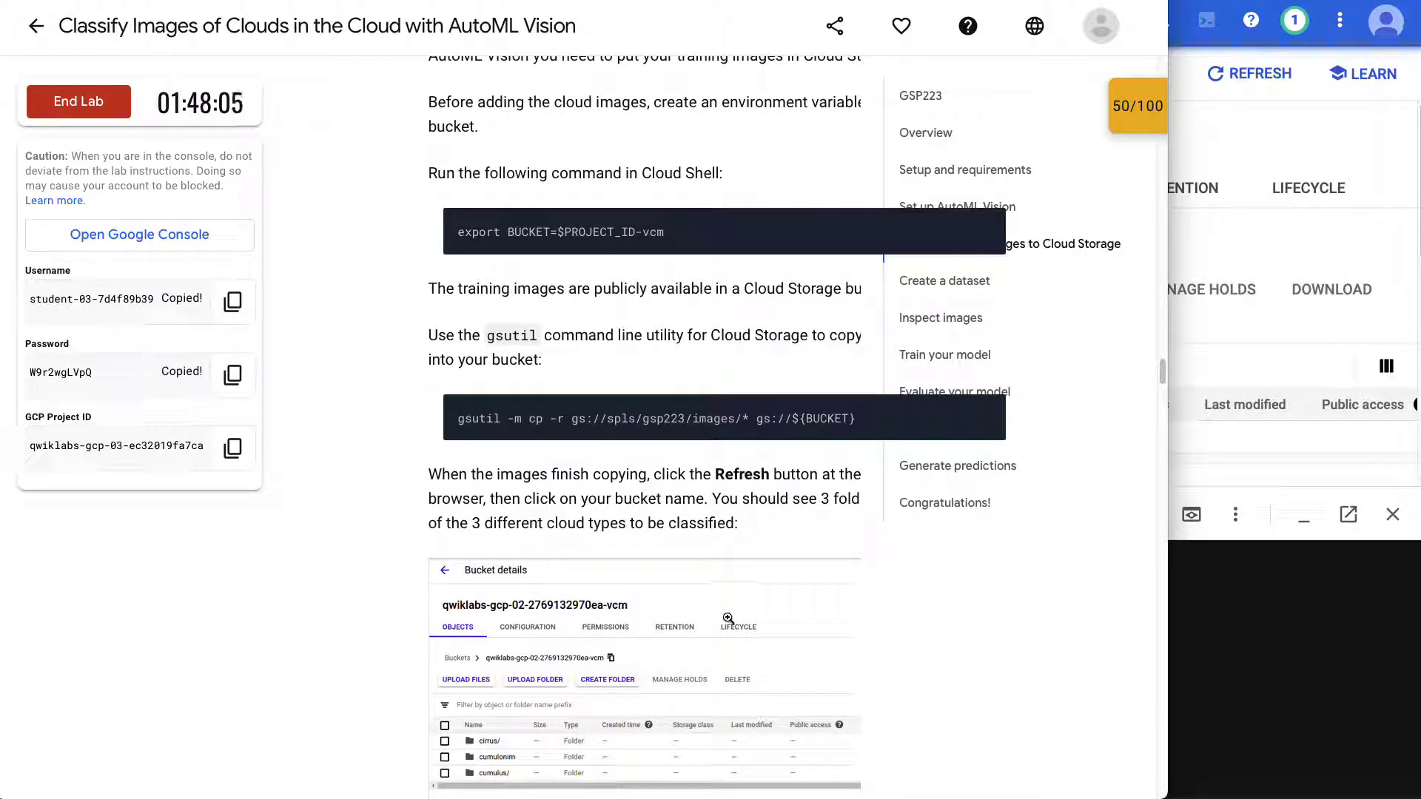
{"action": "left_click", "coordinate": [1253, 118]}
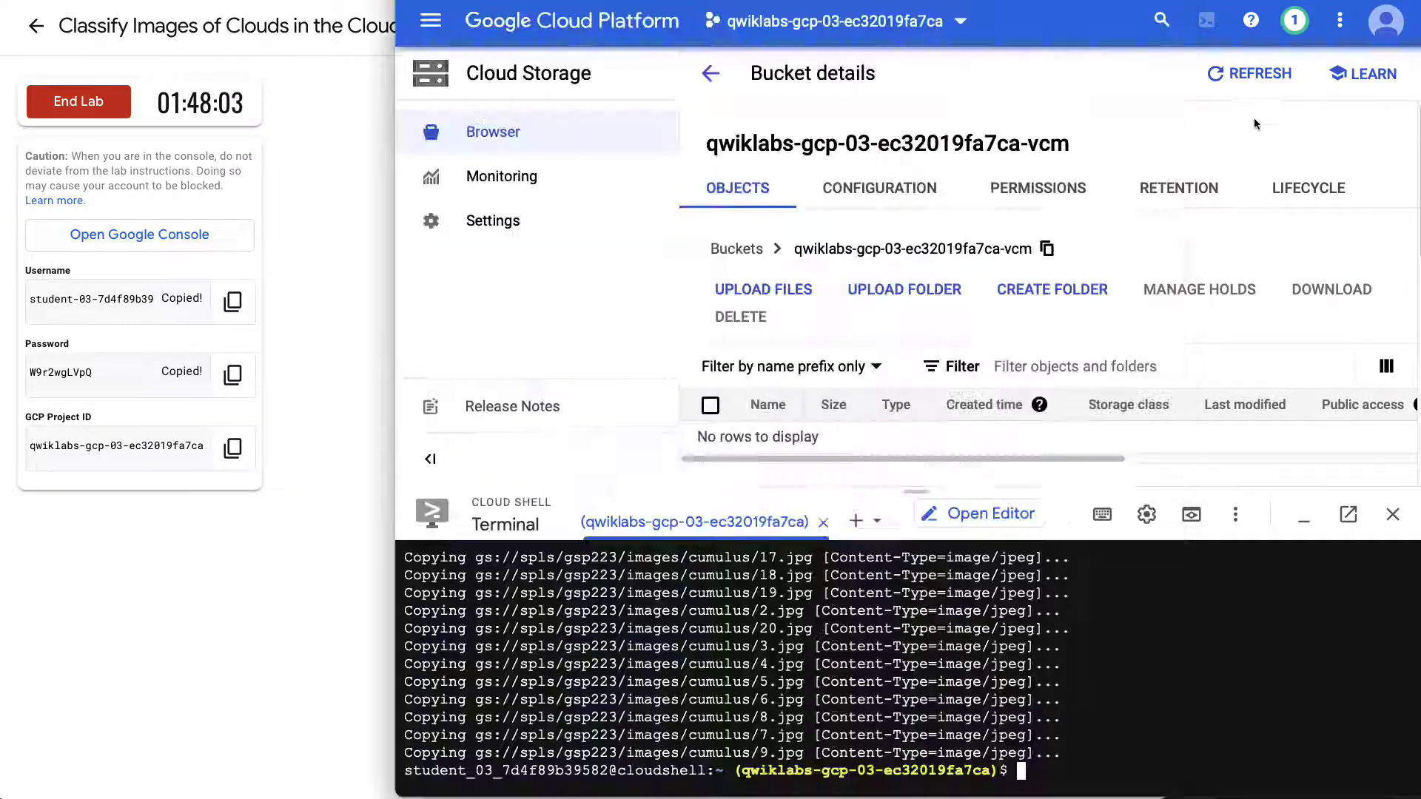
{"action": "left_click", "coordinate": [1251, 73]}
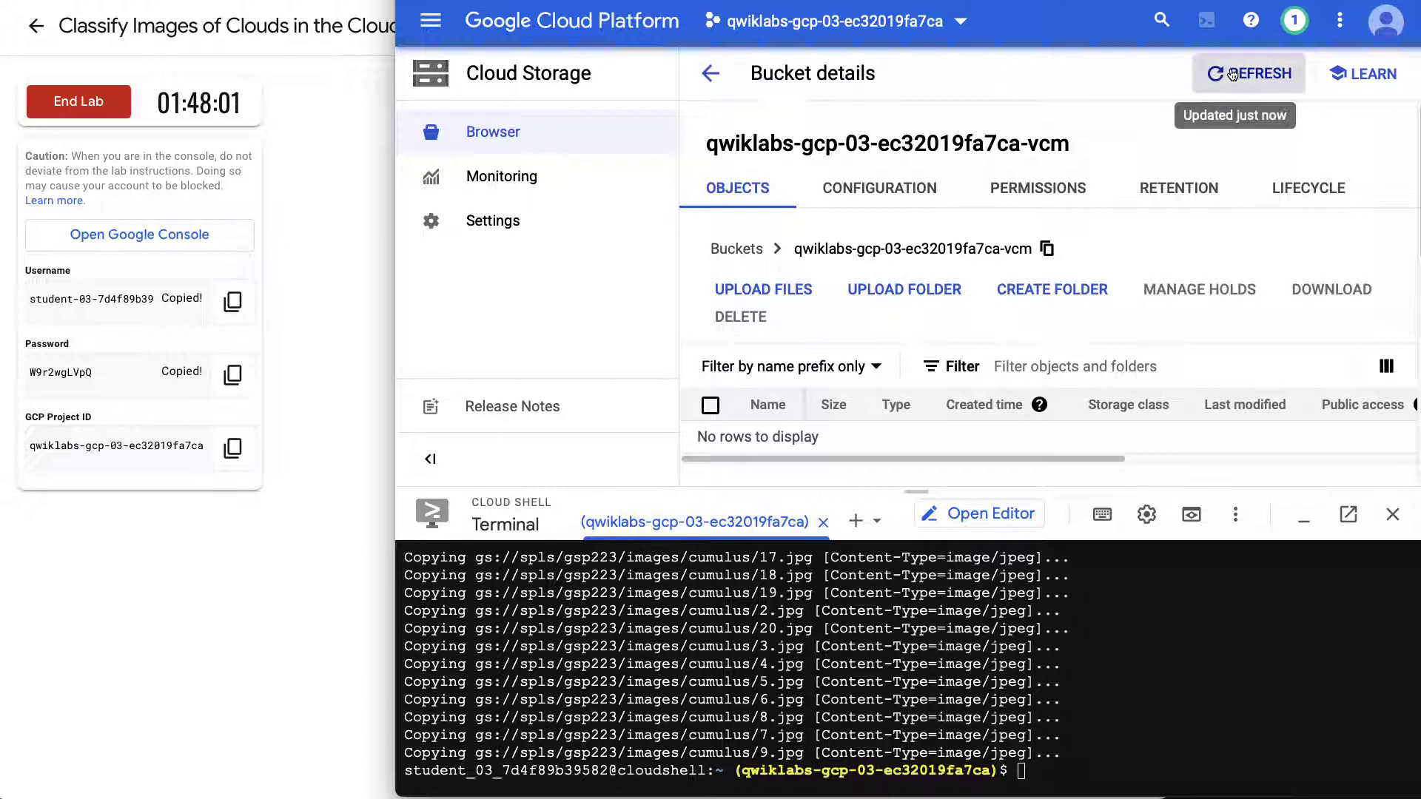
{"action": "scroll", "coordinate": [993, 351], "scroll_direction": "down", "scroll_amount": 1}
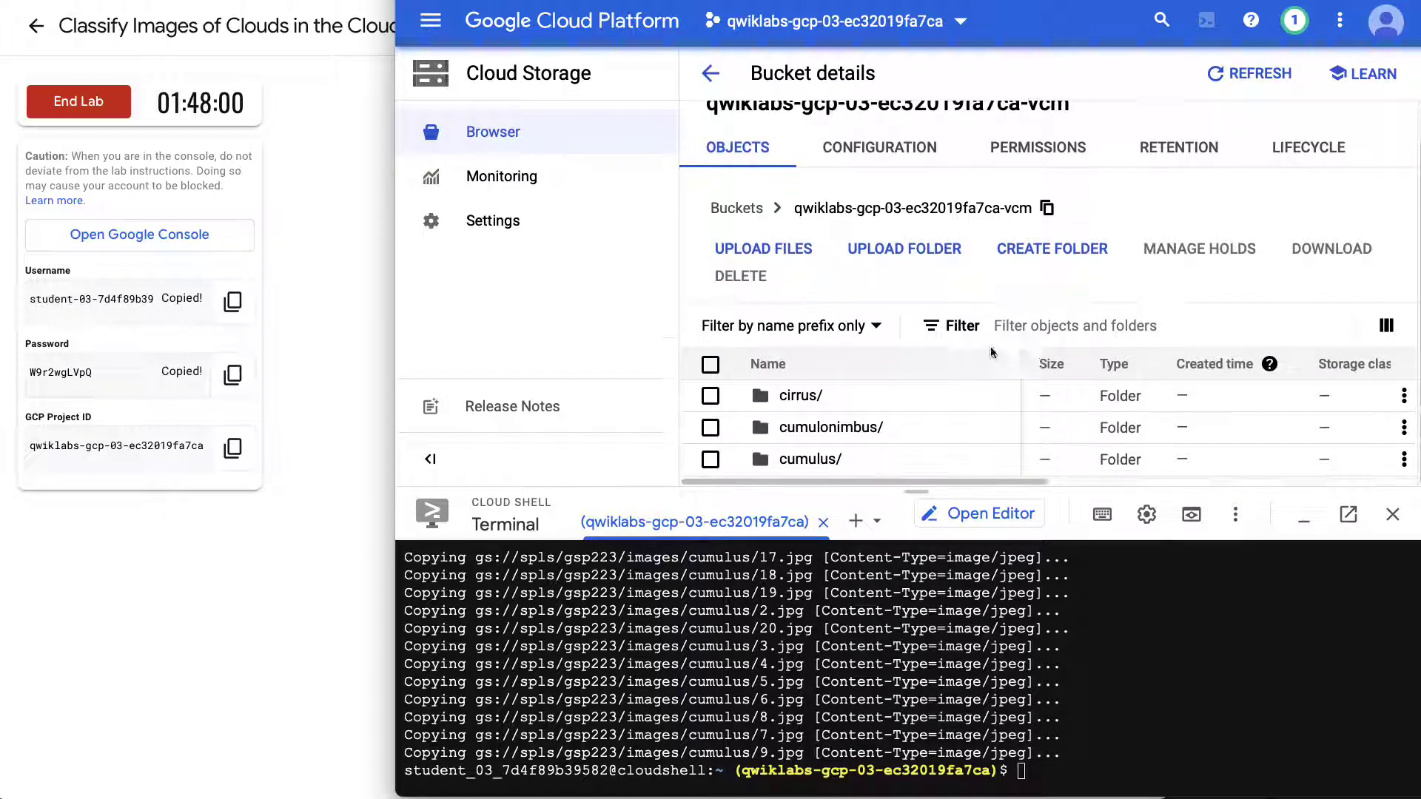
Open the cirrus folder in the bucket and look through its image files.
{"action": "left_click", "coordinate": [766, 403]}
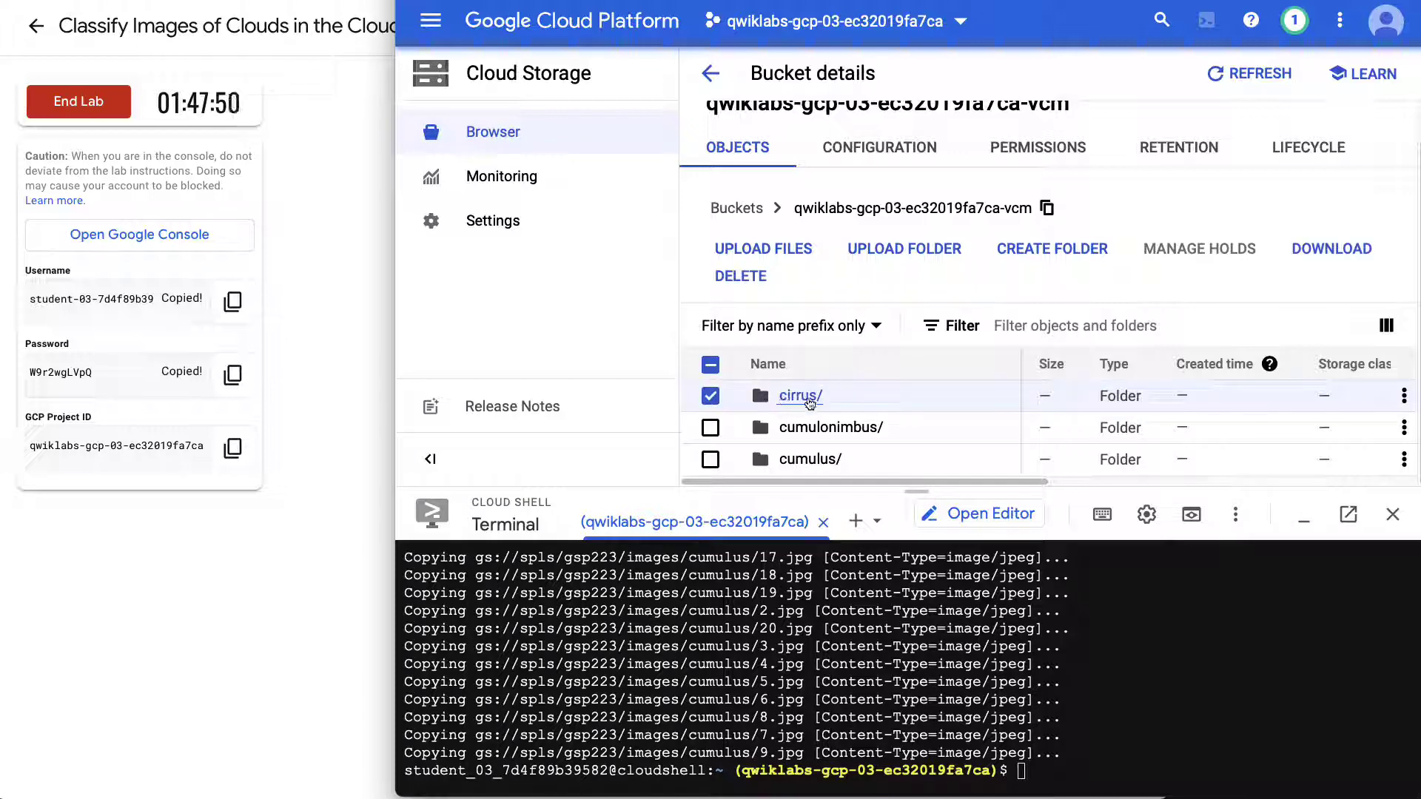
{"action": "left_click", "coordinate": [807, 399]}
{"action": "scroll", "coordinate": [891, 361], "scroll_direction": "down", "scroll_amount": 8}
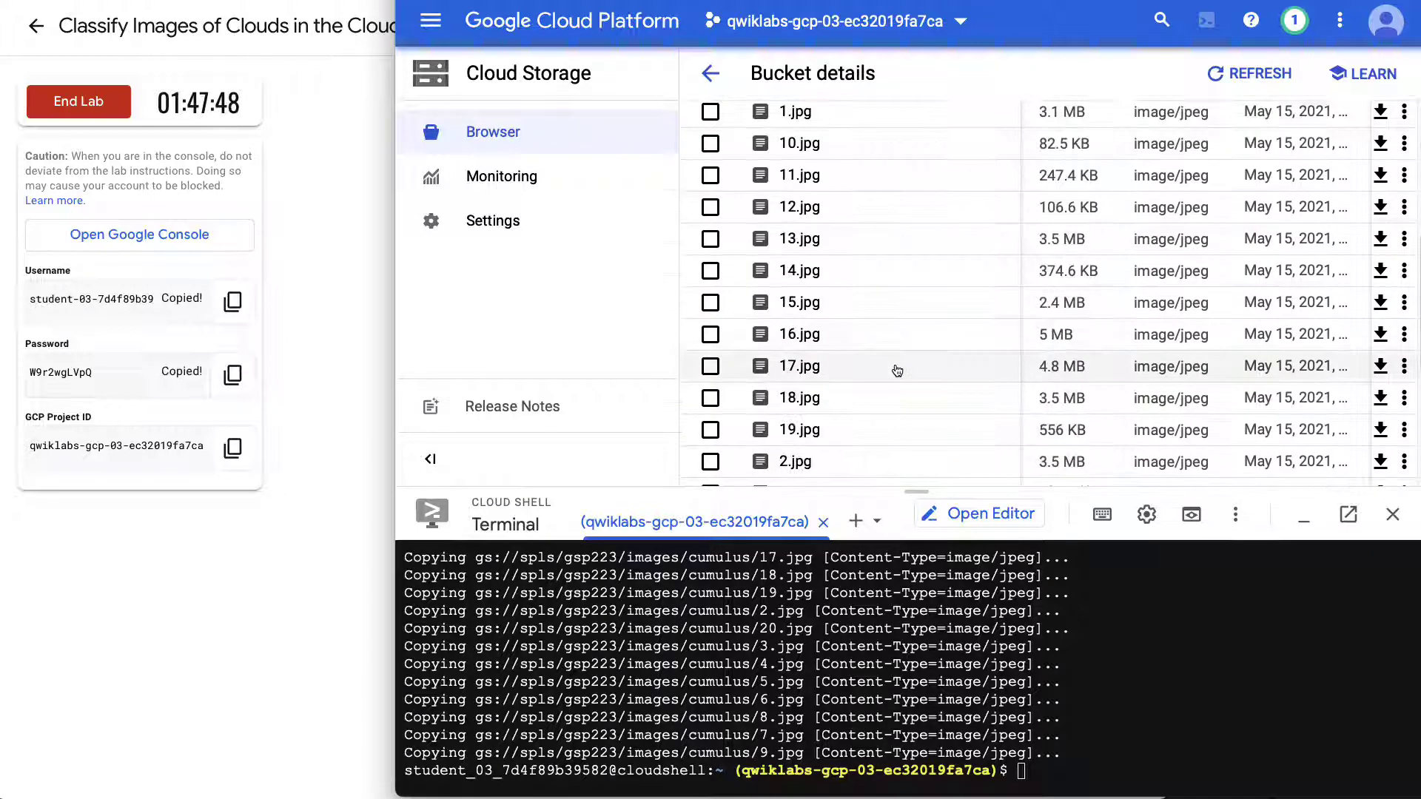
{"action": "scroll", "coordinate": [902, 368], "scroll_direction": "up", "scroll_amount": 8}
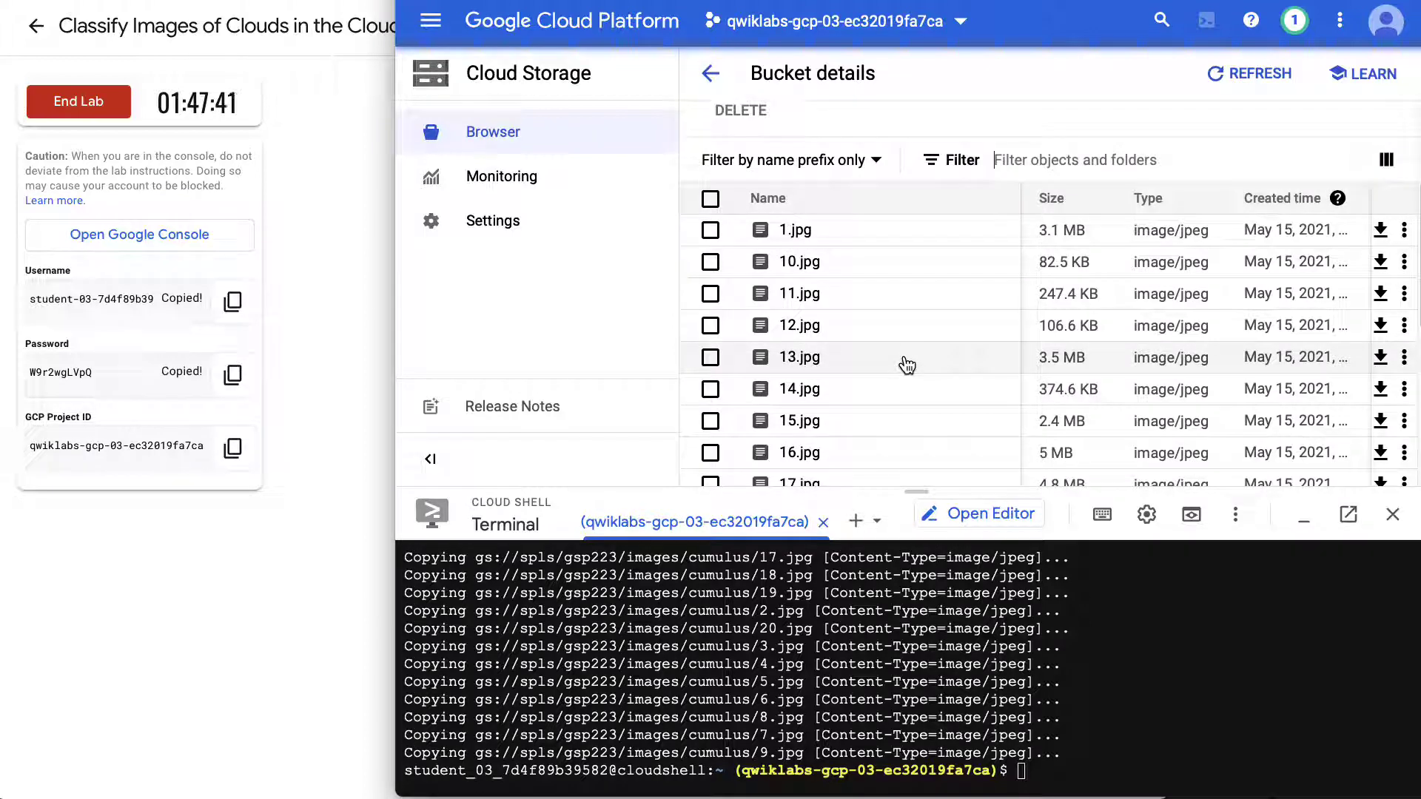
Return to the lab instructions and read the introduction of the Create a dataset section about the CSV file.
{"action": "left_click", "coordinate": [314, 307]}
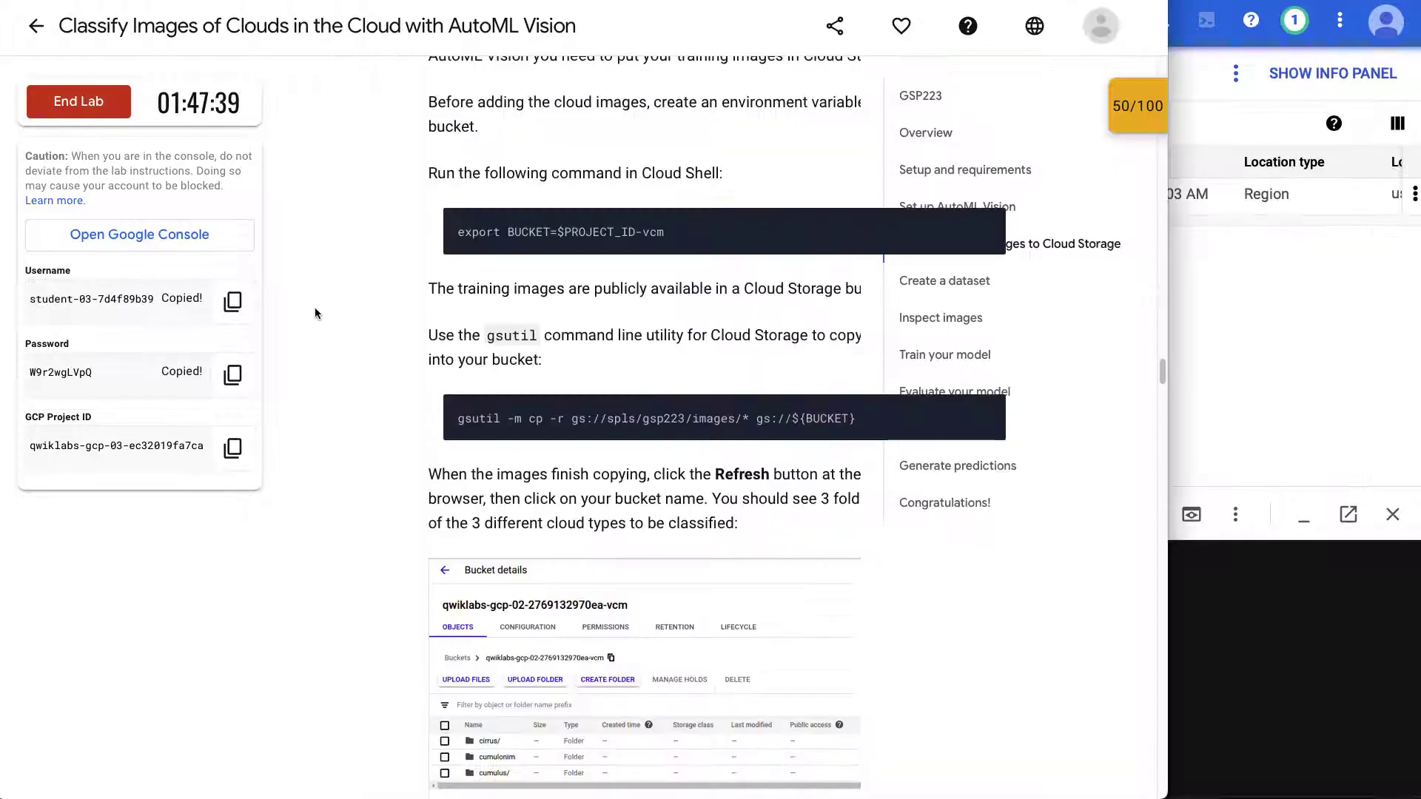
{"action": "scroll", "coordinate": [862, 457], "scroll_direction": "down", "scroll_amount": 8}
{"action": "scroll", "coordinate": [863, 454], "scroll_direction": "down", "scroll_amount": 5}
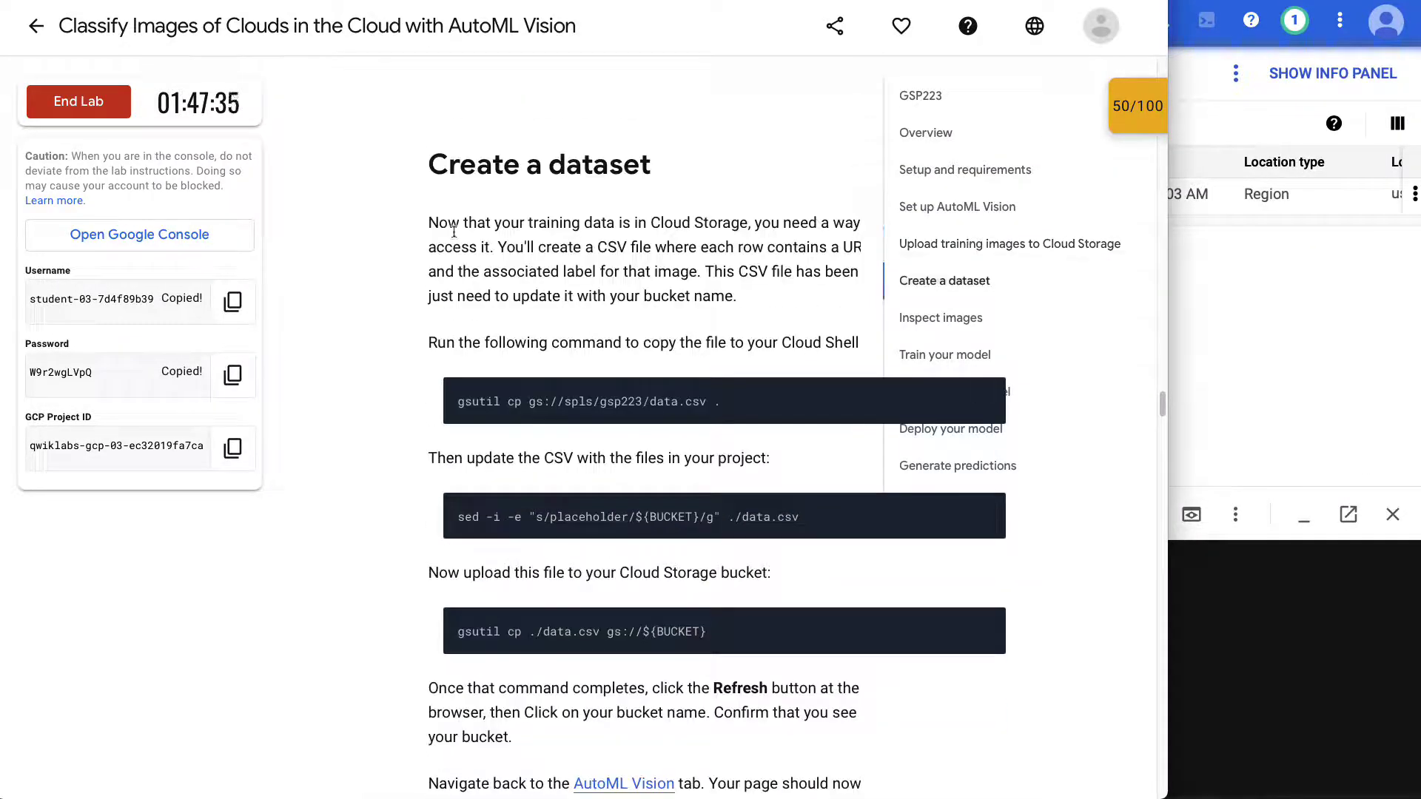
{"action": "left_click_drag", "start_coordinate": [428, 222], "coordinate": [846, 290]}
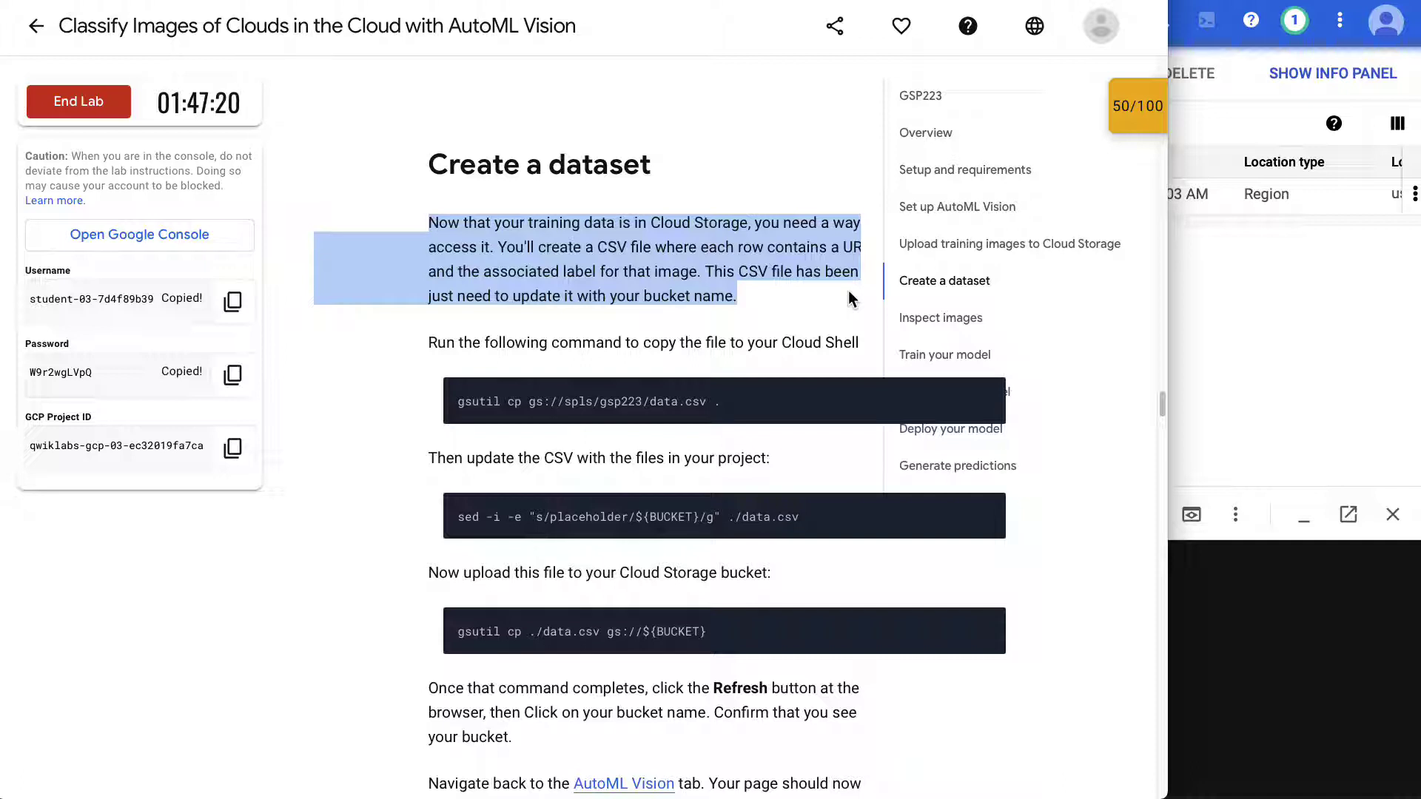
In the console's -vcm bucket, open the cumulus folder, preview the 13.jpg image and go back to the folder listing.
{"action": "key", "text": "alt+Tab"}
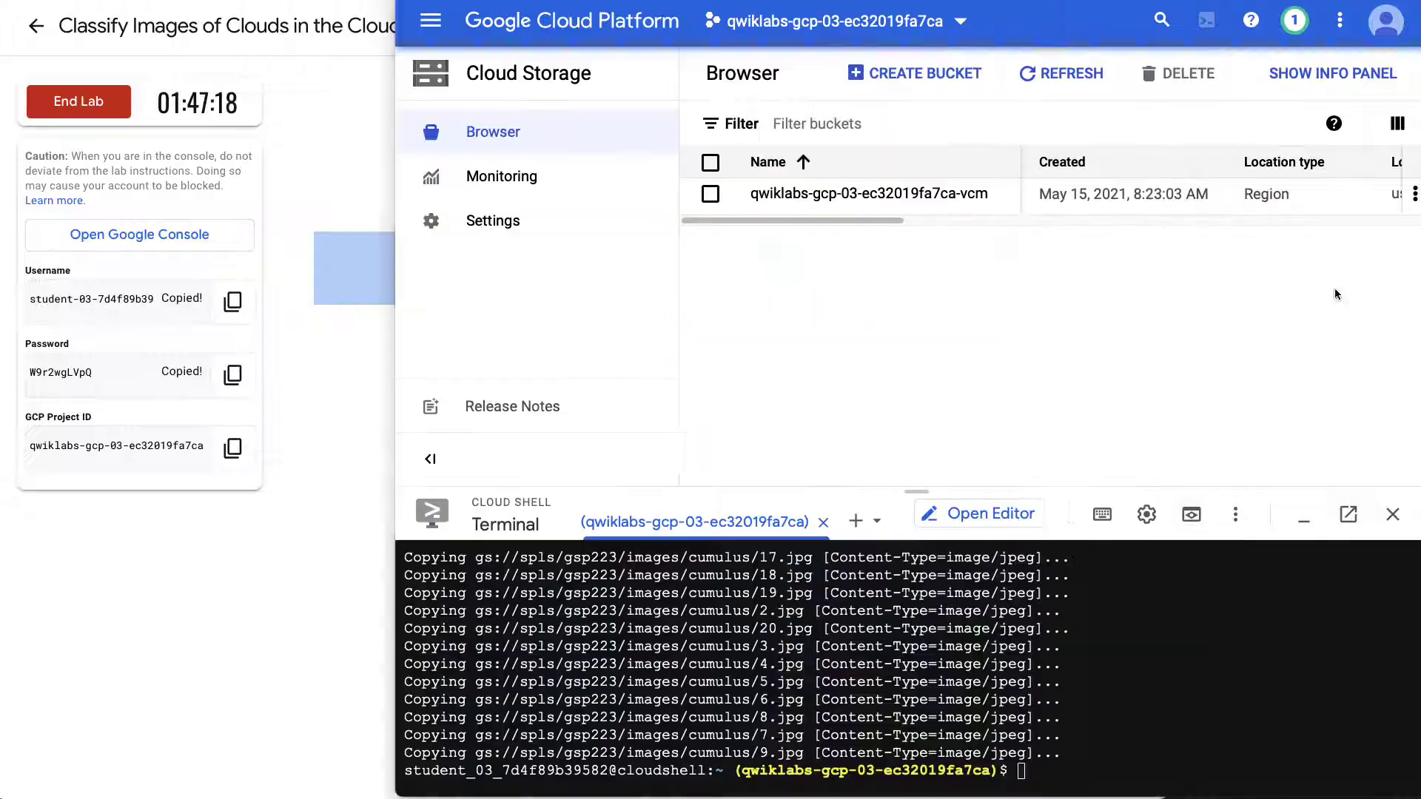
{"action": "left_click", "coordinate": [832, 193]}
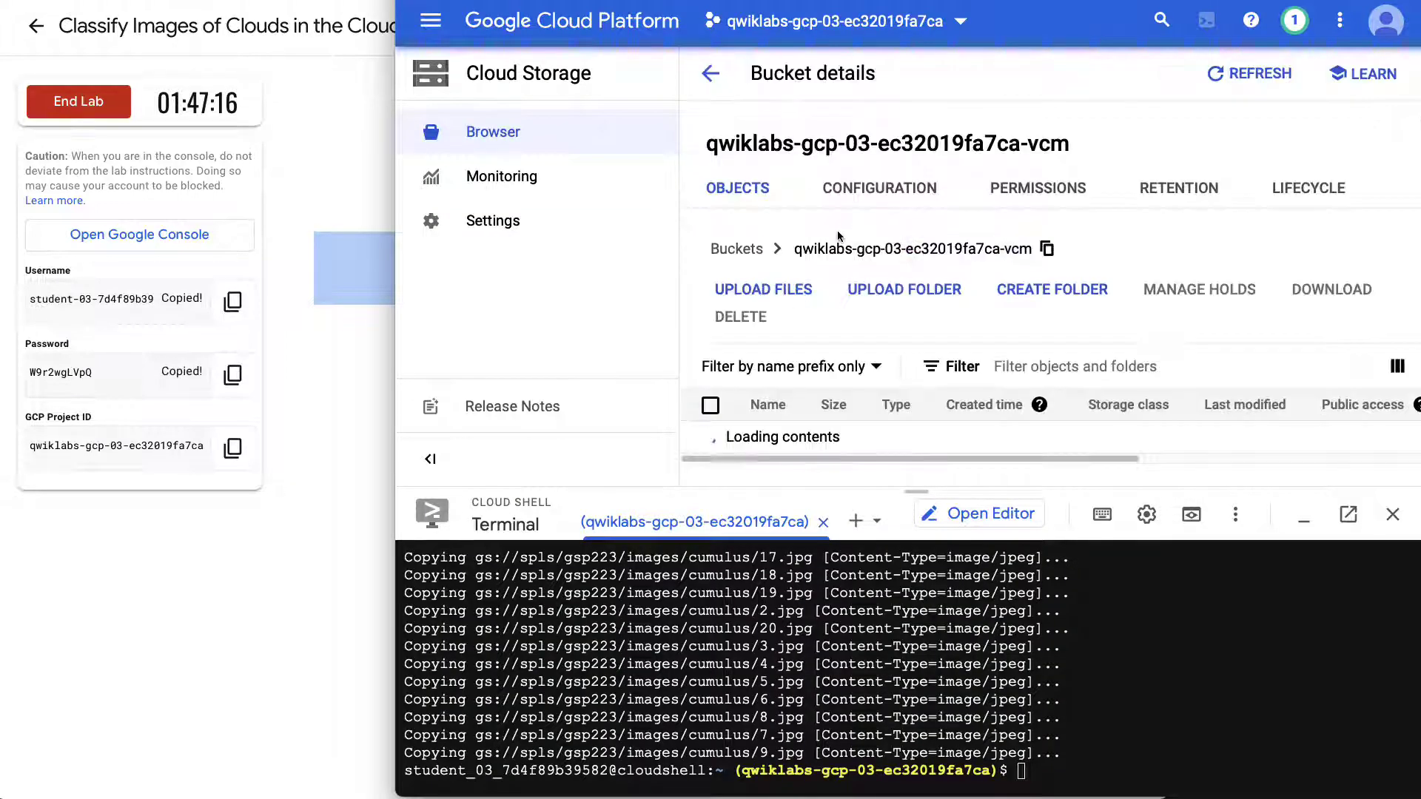
{"action": "scroll", "coordinate": [843, 314], "scroll_direction": "down", "scroll_amount": 1}
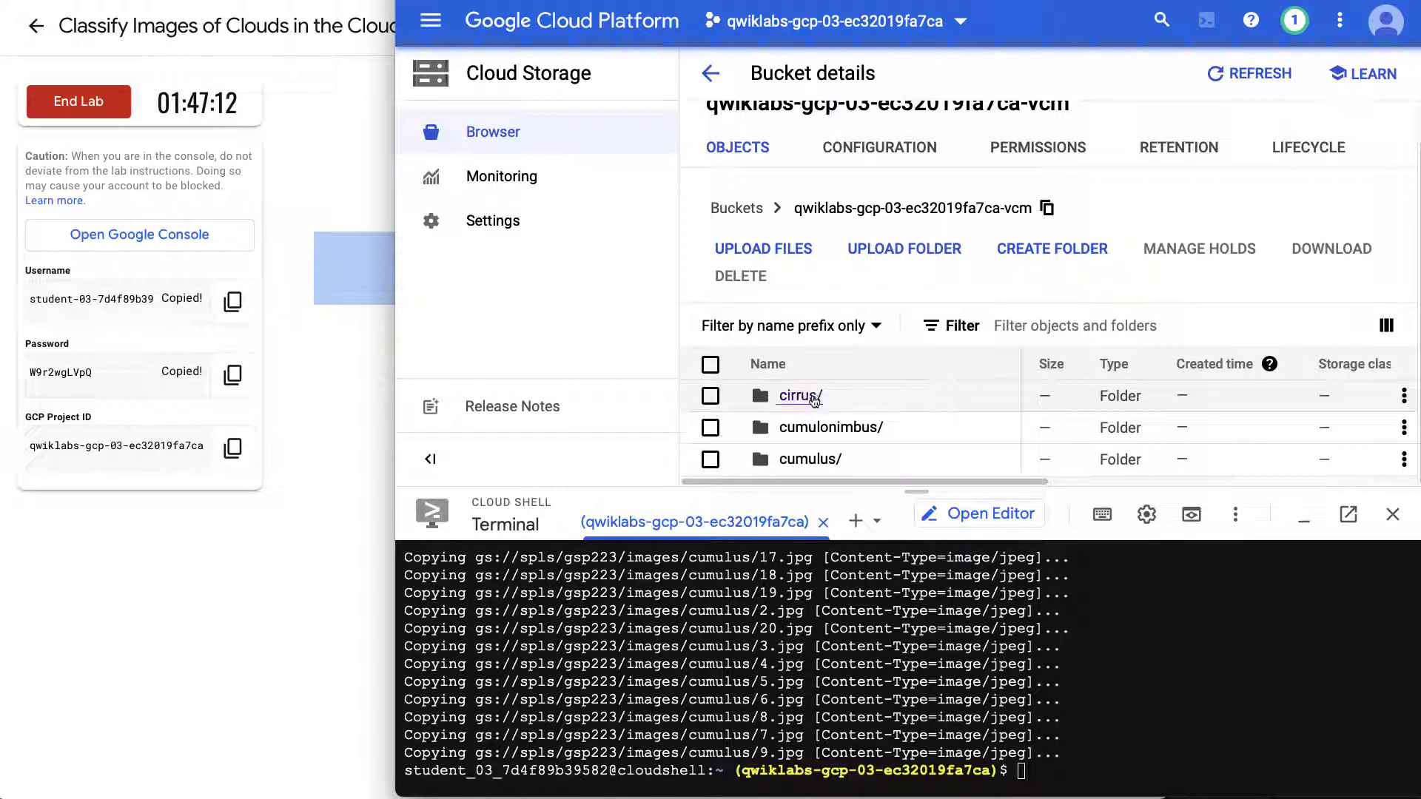
{"action": "left_click", "coordinate": [800, 460]}
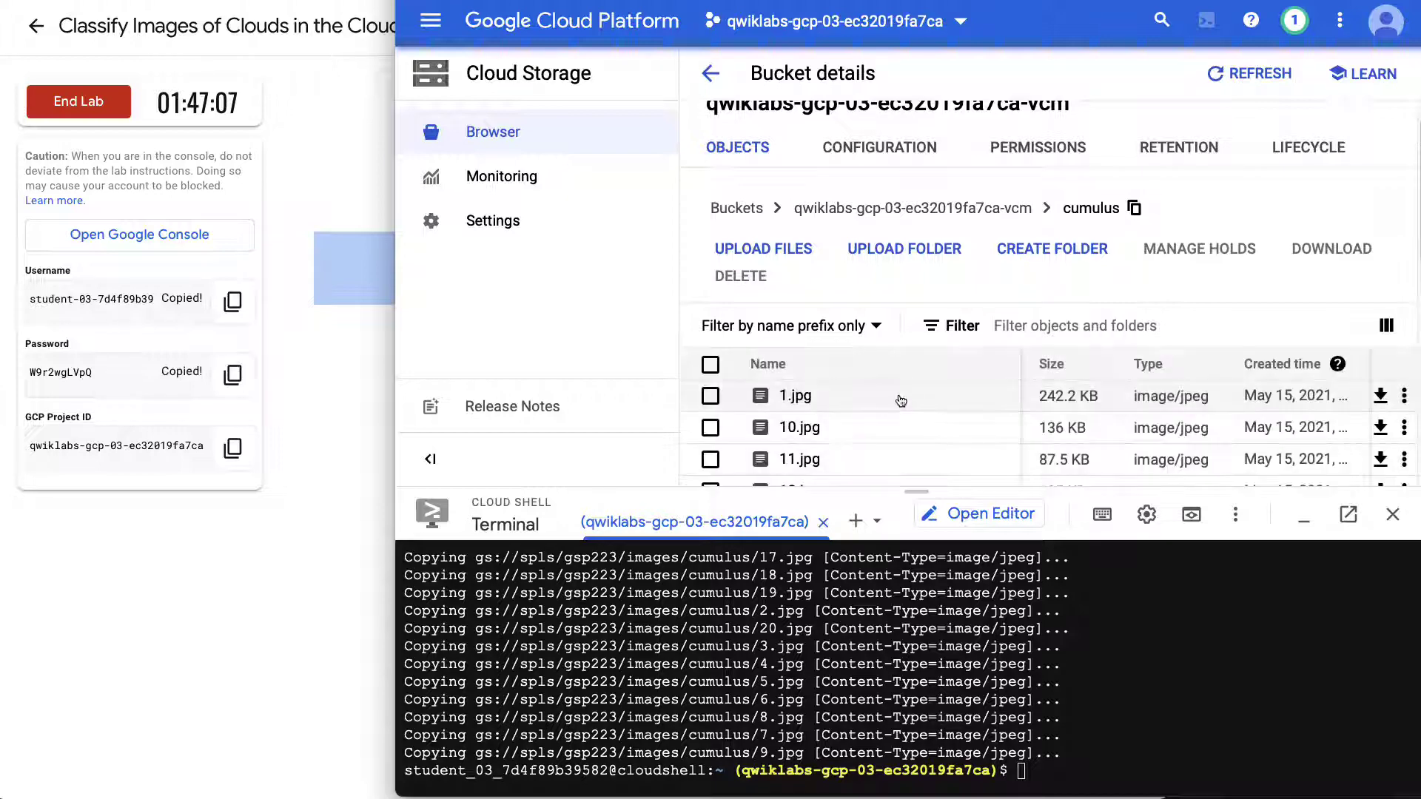
{"action": "scroll", "coordinate": [901, 401], "scroll_direction": "down", "scroll_amount": 4}
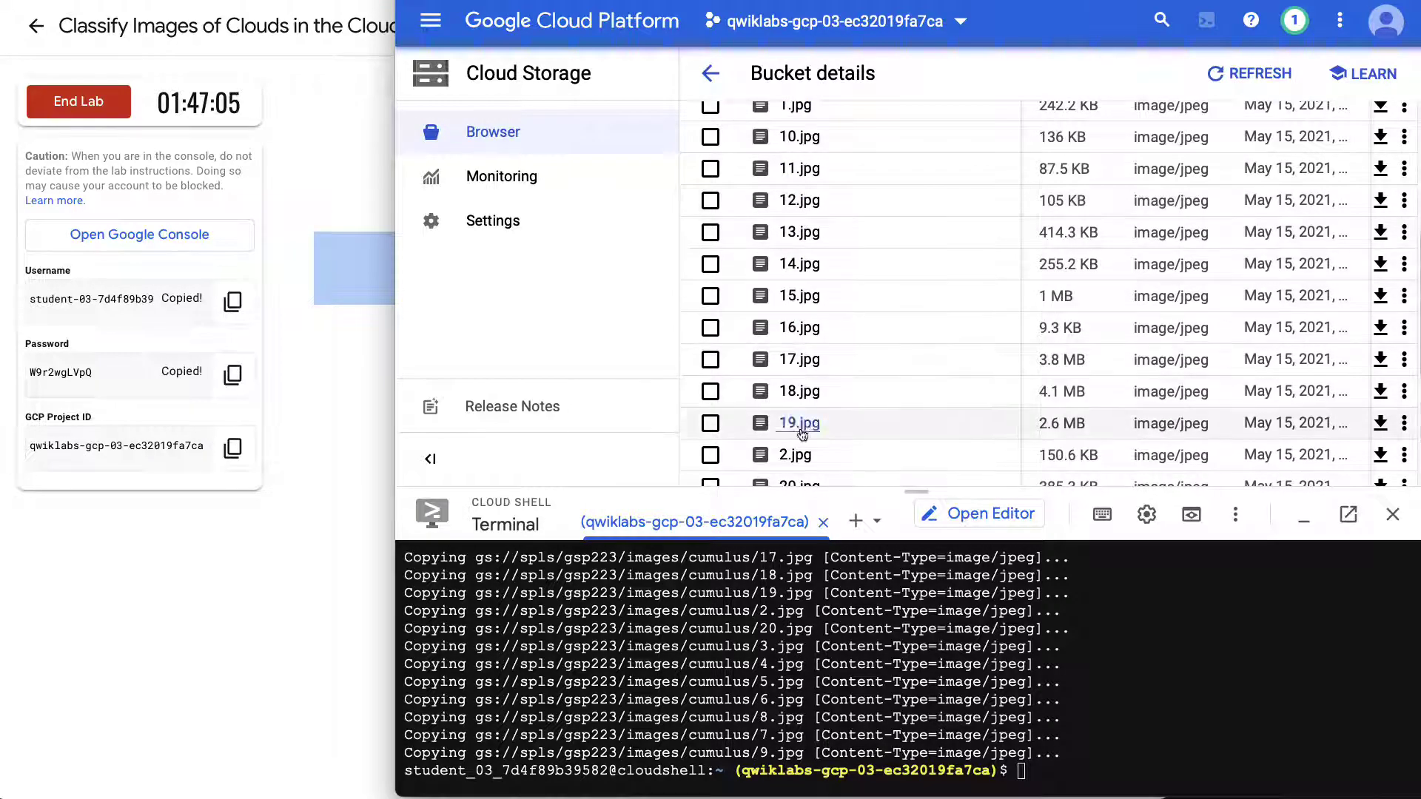
{"action": "left_click", "coordinate": [799, 234]}
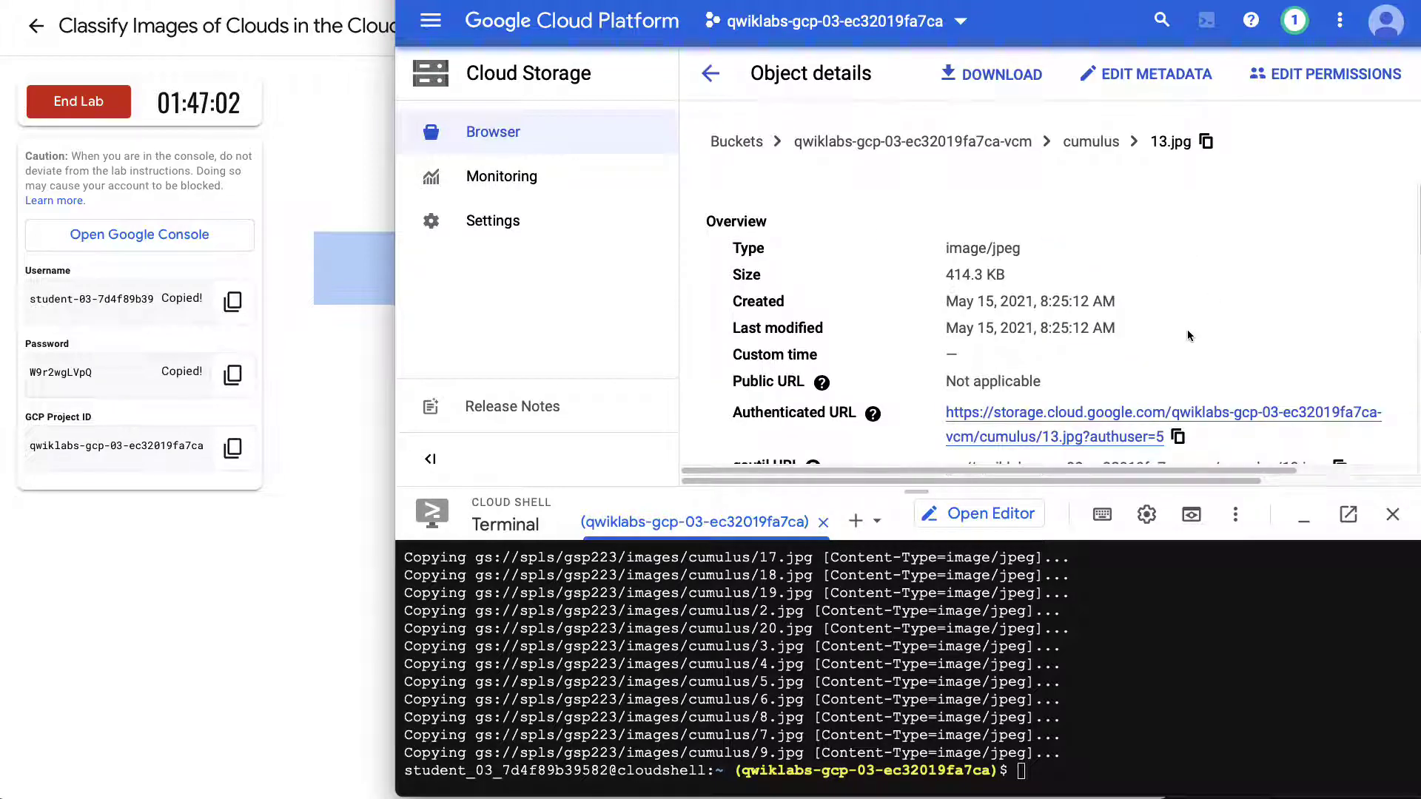
{"action": "scroll", "coordinate": [1187, 330], "scroll_direction": "down", "scroll_amount": 8}
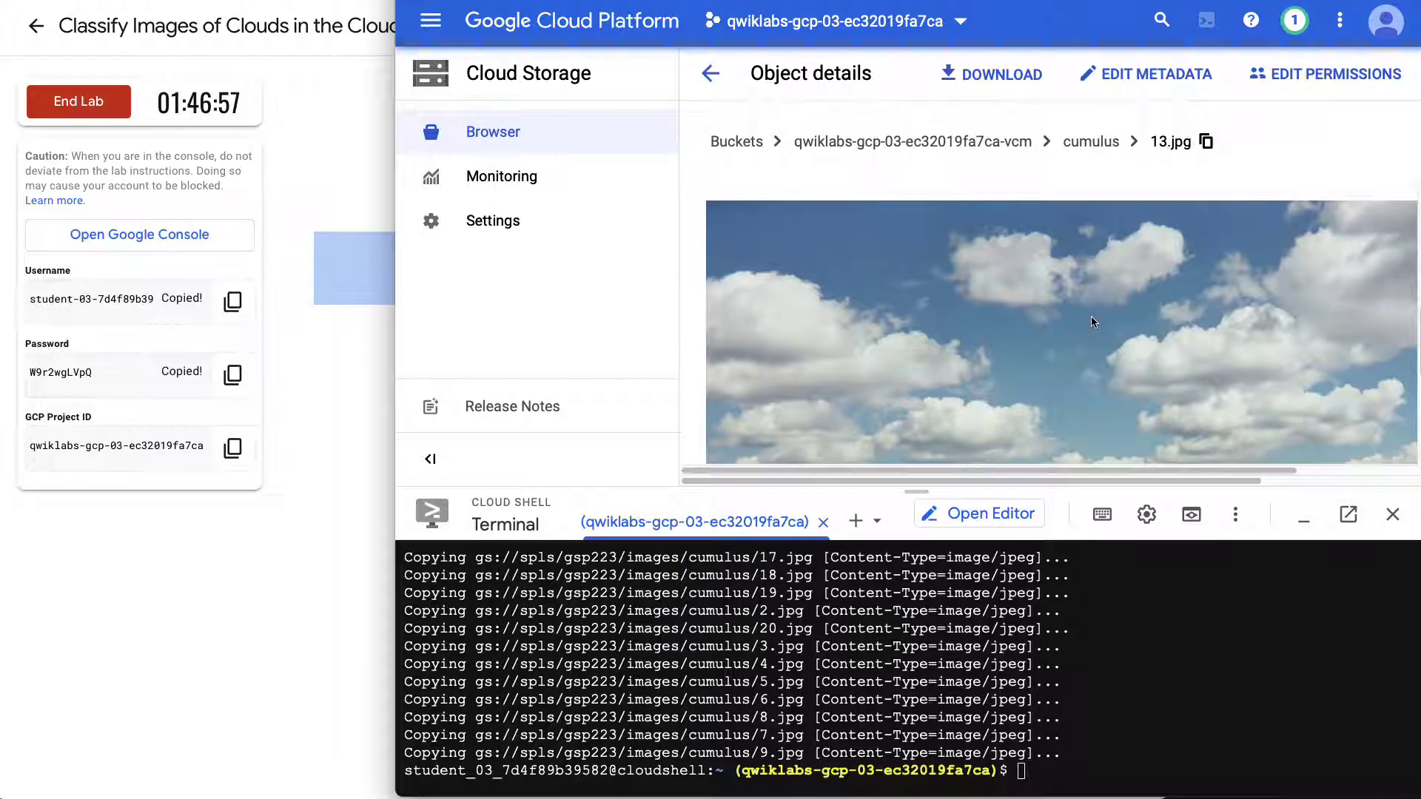
{"action": "left_click", "coordinate": [711, 73]}
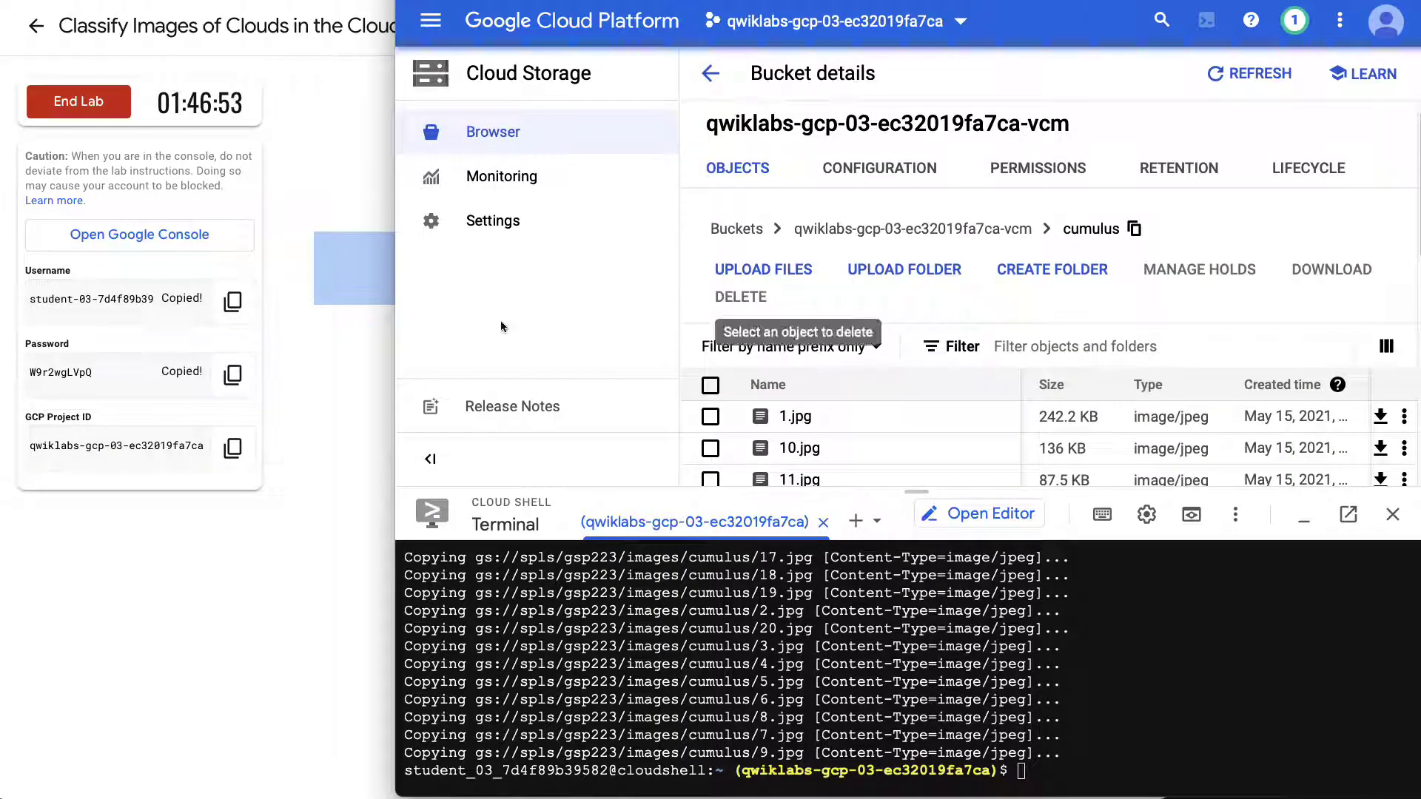
Copy the lab's gsutil cp gs://spls/gsp223/data.csv . command and run it in Cloud Shell to fetch the CSV file.
{"action": "left_click", "coordinate": [353, 379]}
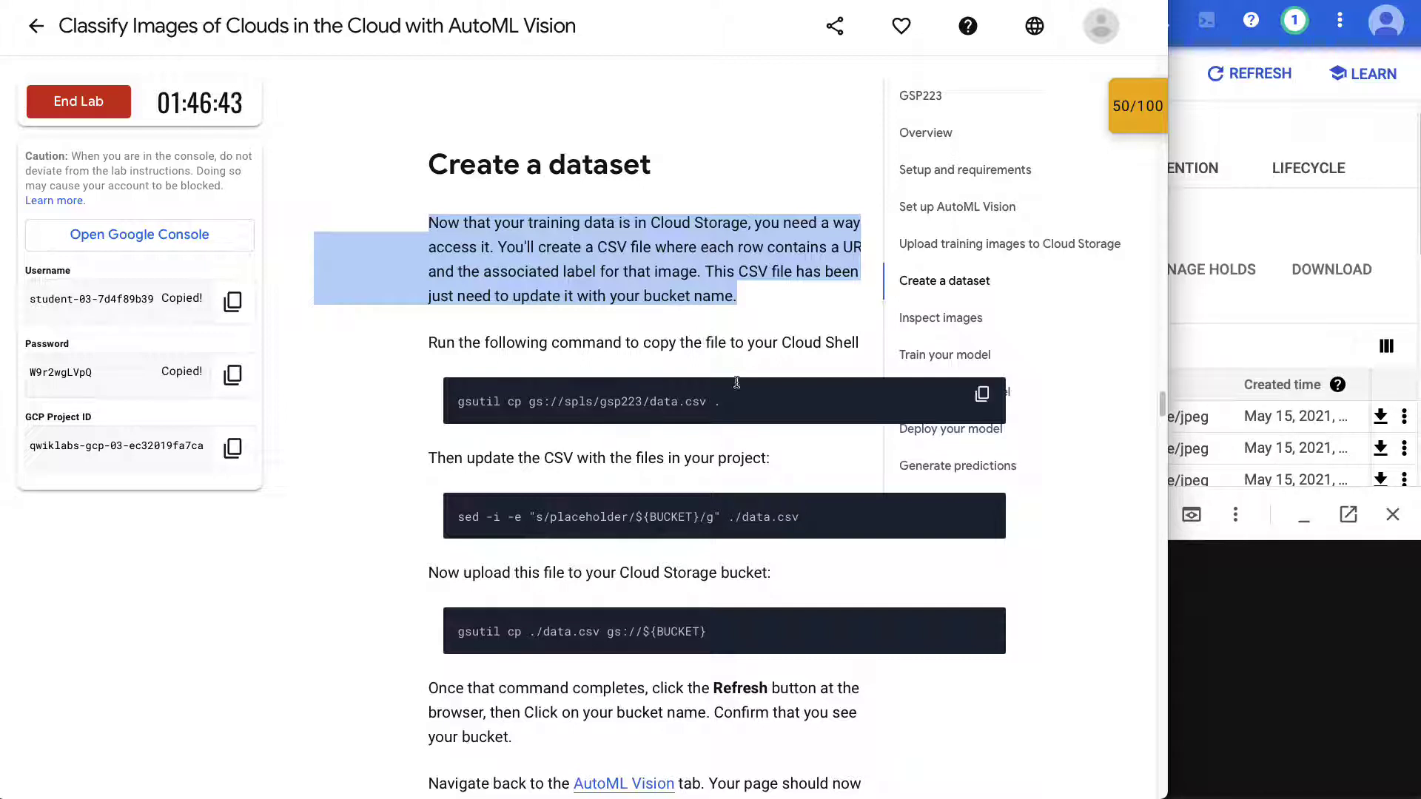
{"action": "left_click", "coordinate": [984, 395]}
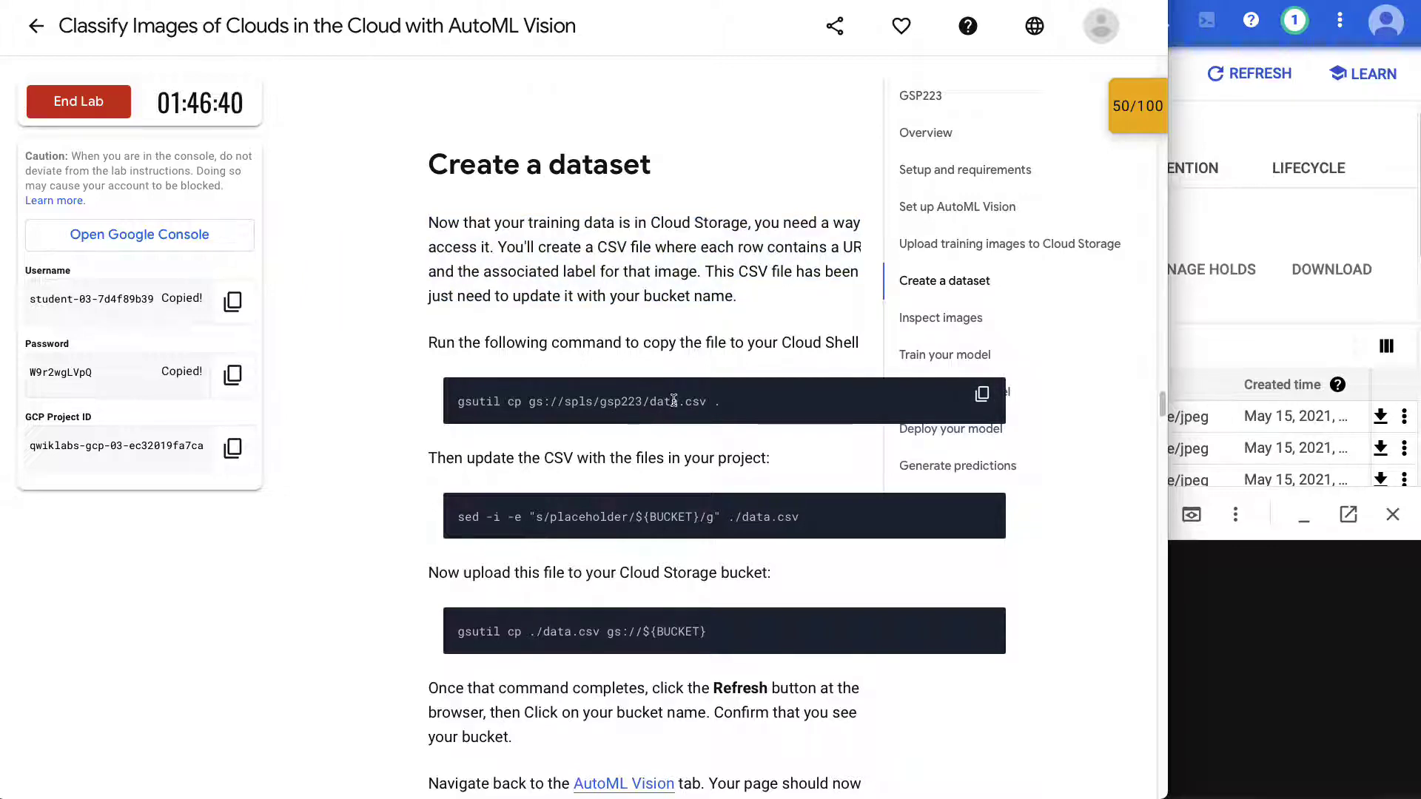
{"action": "left_click", "coordinate": [1264, 605]}
{"action": "left_click", "coordinate": [1245, 609]}
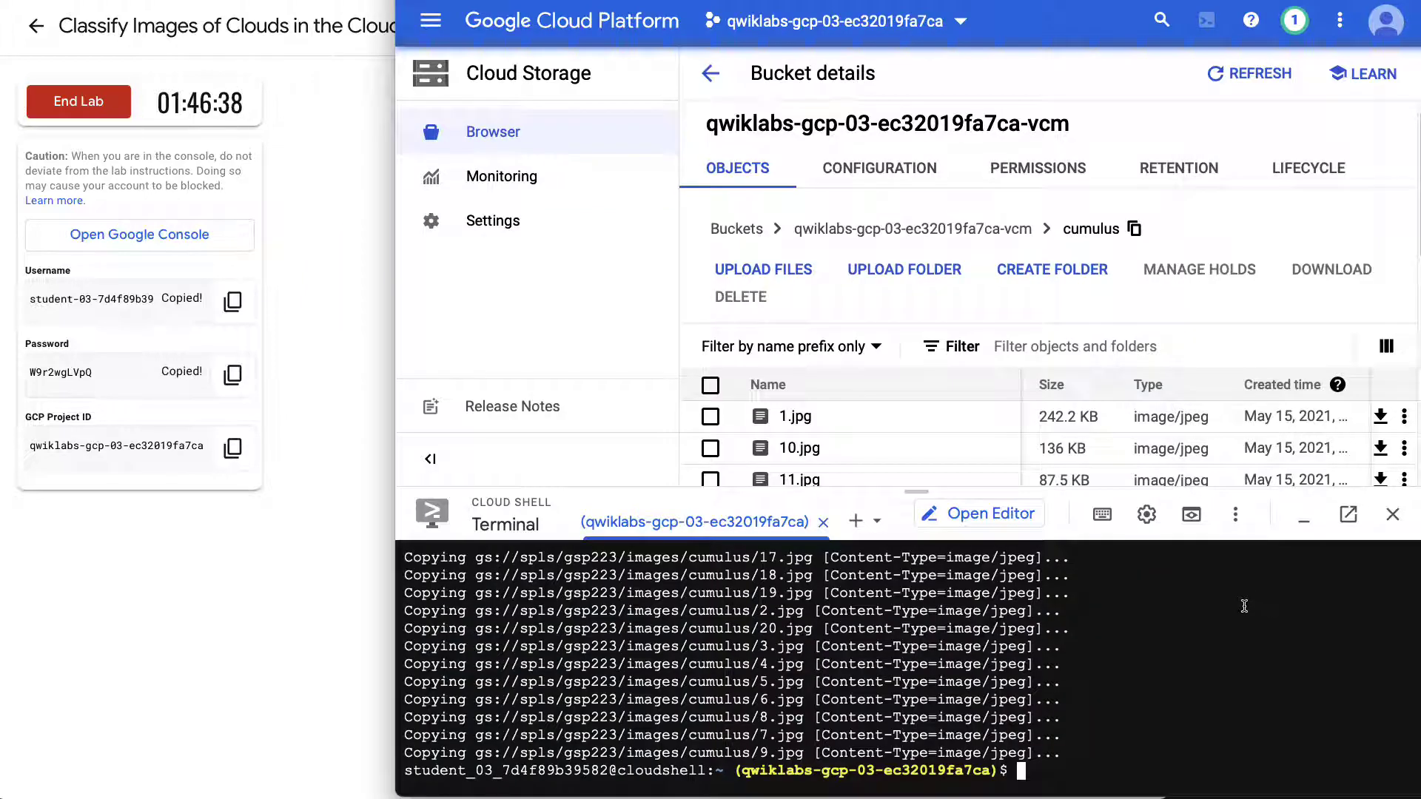
{"action": "key", "text": "ctrl+v"}
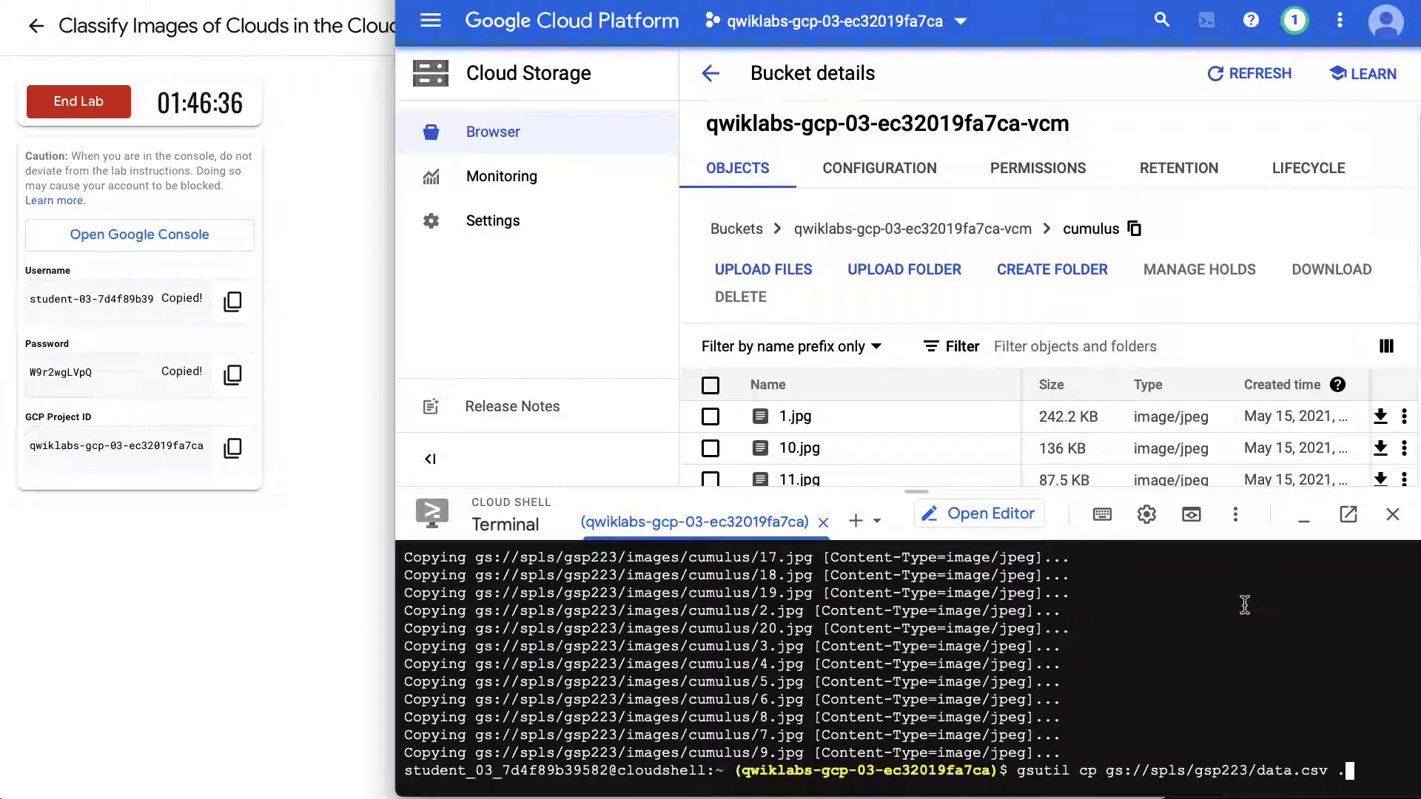
{"action": "key", "text": "Return"}
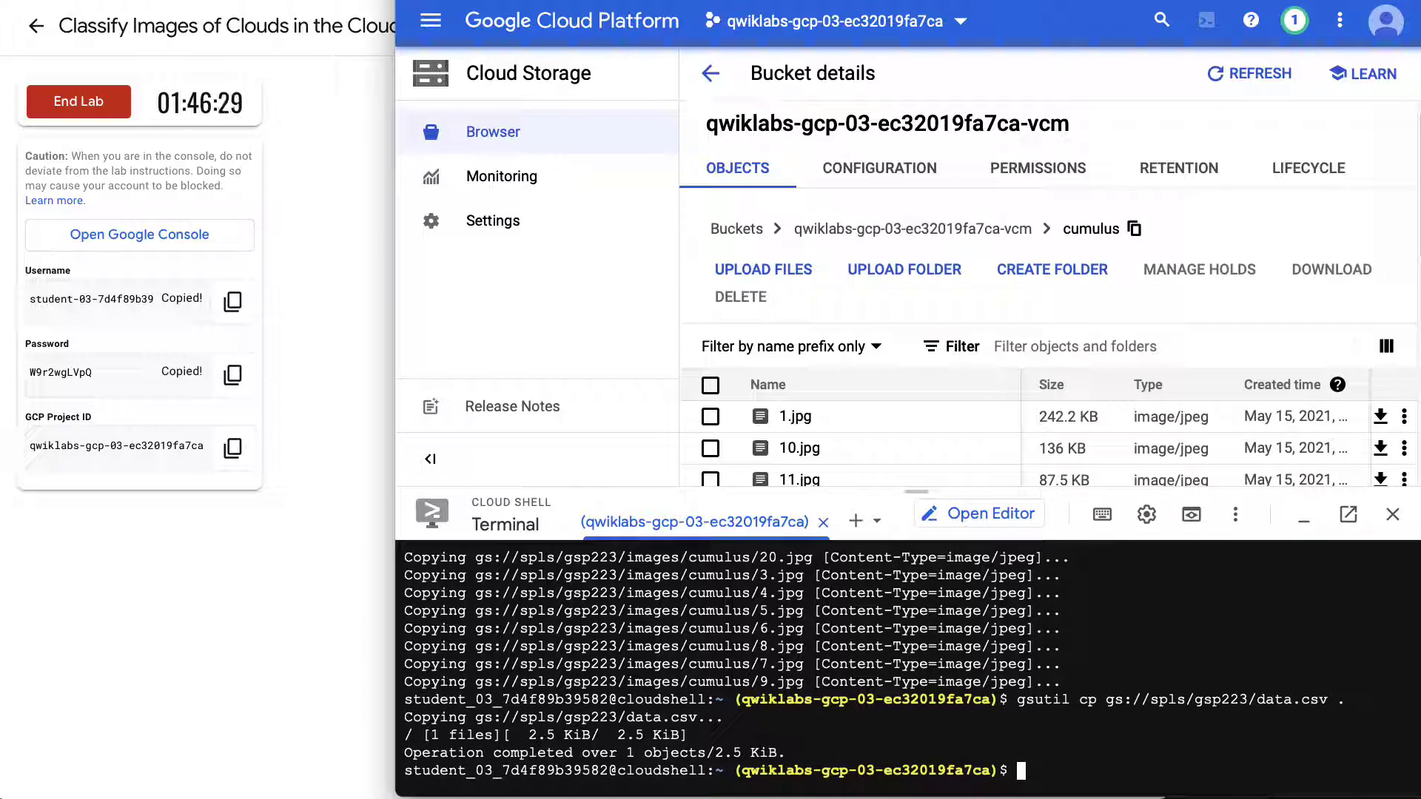
Run head data.csv in Cloud Shell and examine the file name, label and placeholder bucket path in the first row.
{"action": "type", "text": "head"}
{"action": "left_click_drag", "start_coordinate": [1329, 698], "coordinate": [1257, 699]}
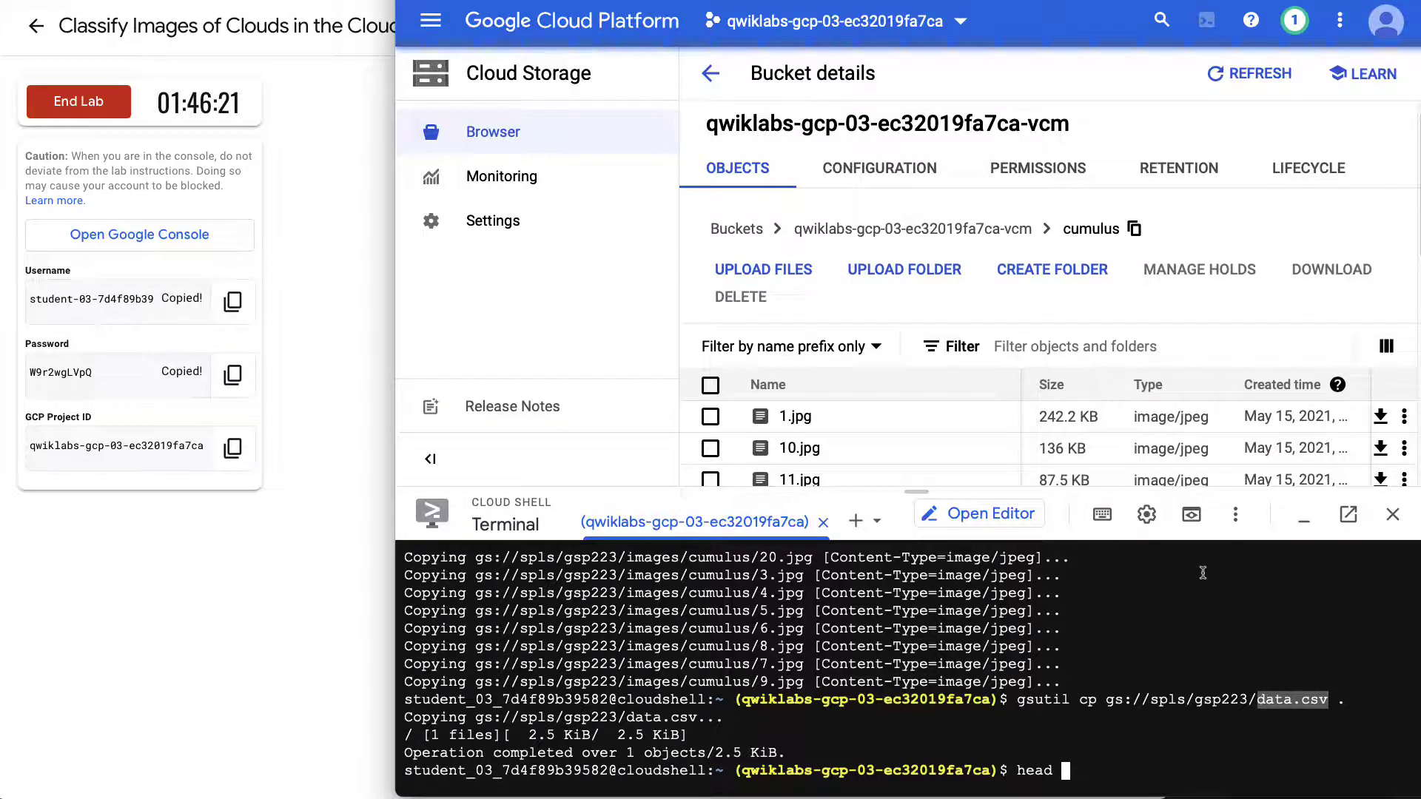
{"action": "key", "text": "ctrl+v"}
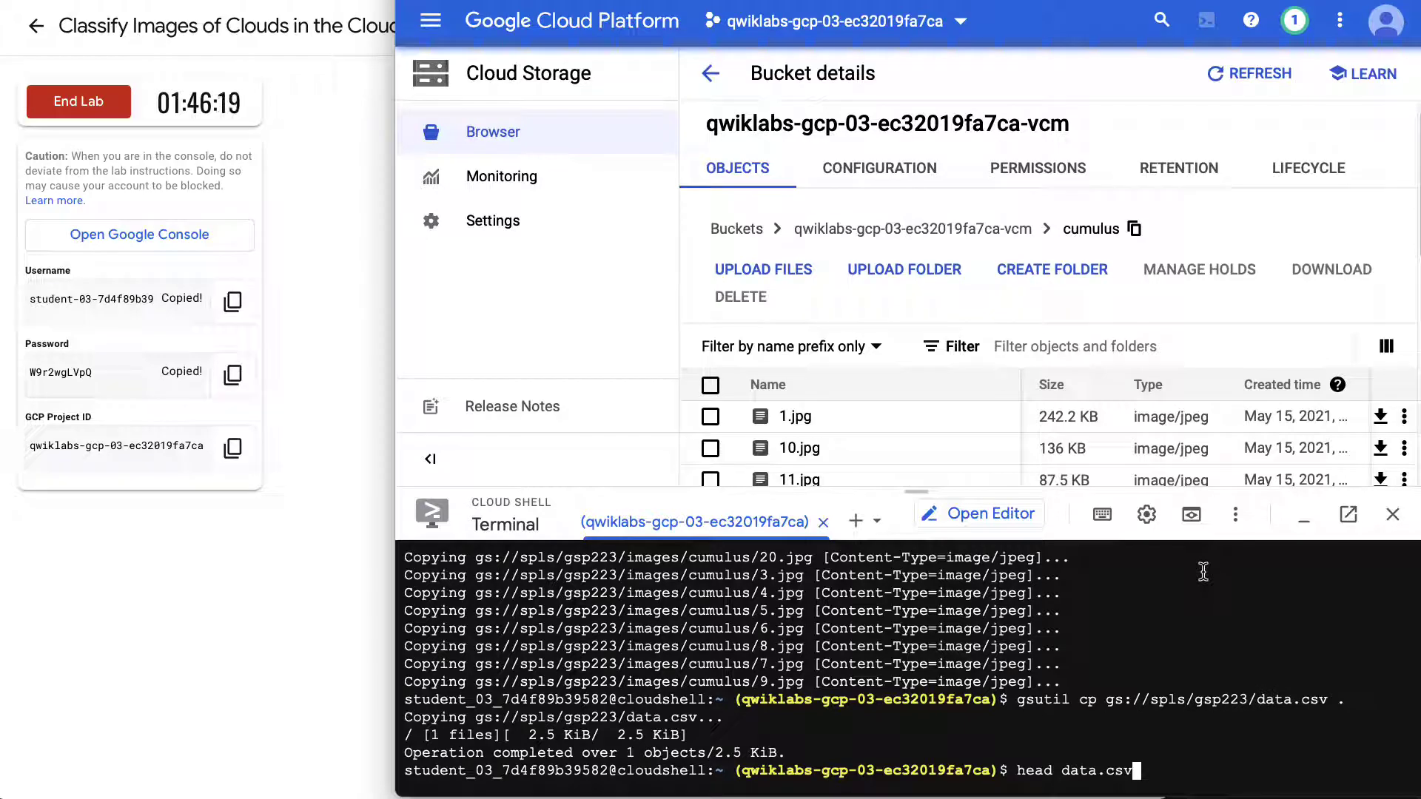
{"action": "key", "text": "Return"}
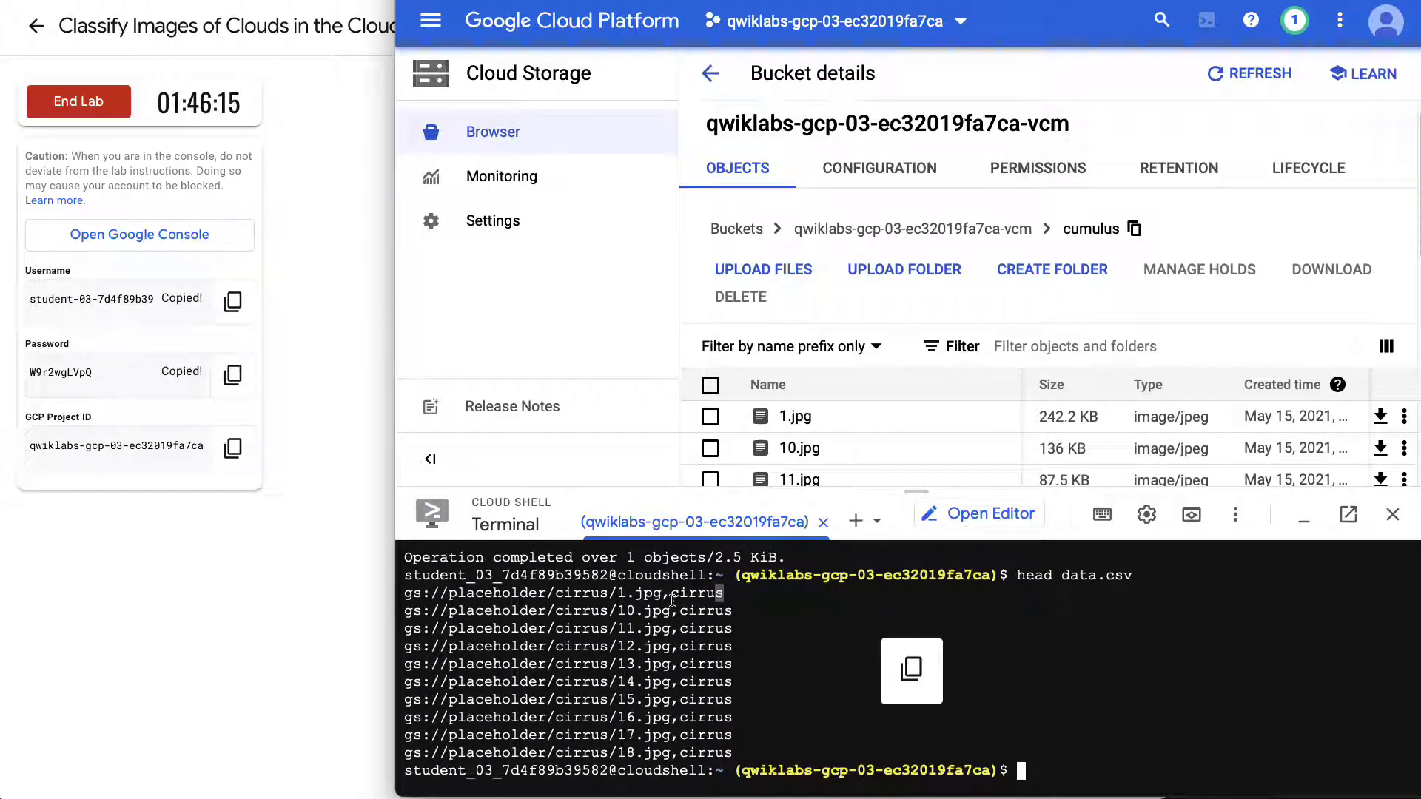
{"action": "left_click_drag", "start_coordinate": [663, 593], "coordinate": [618, 593]}
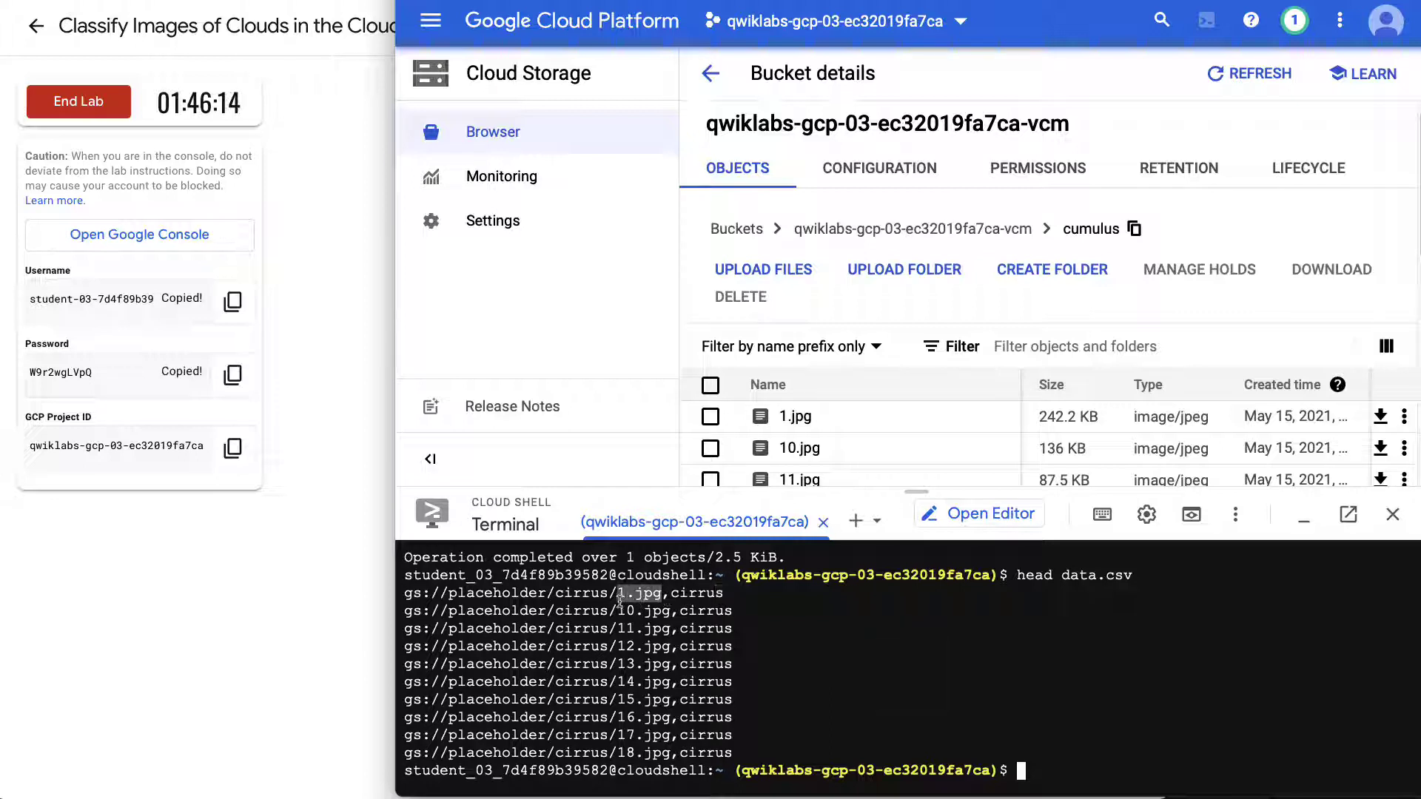
{"action": "double_click", "coordinate": [709, 593]}
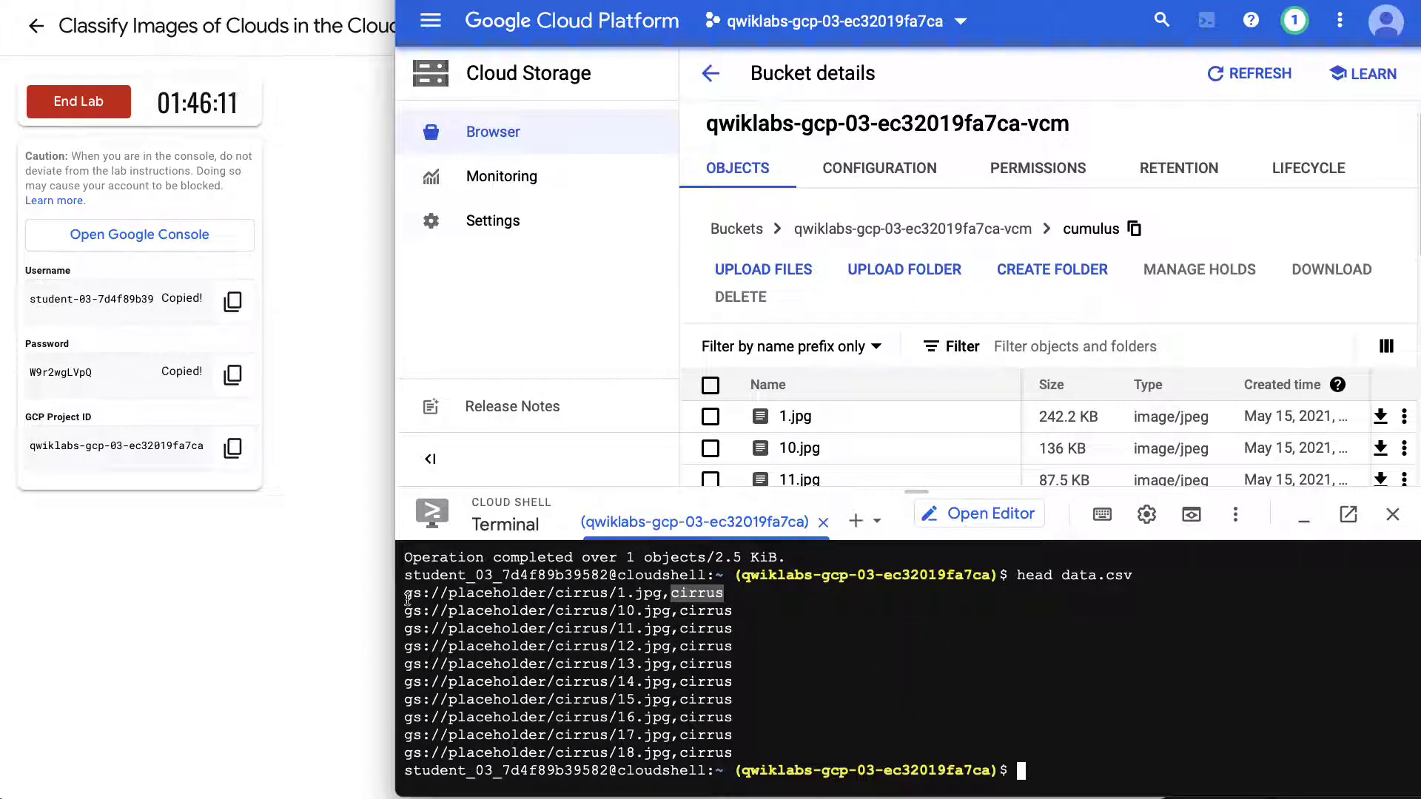
{"action": "left_click_drag", "start_coordinate": [406, 596], "coordinate": [549, 594]}
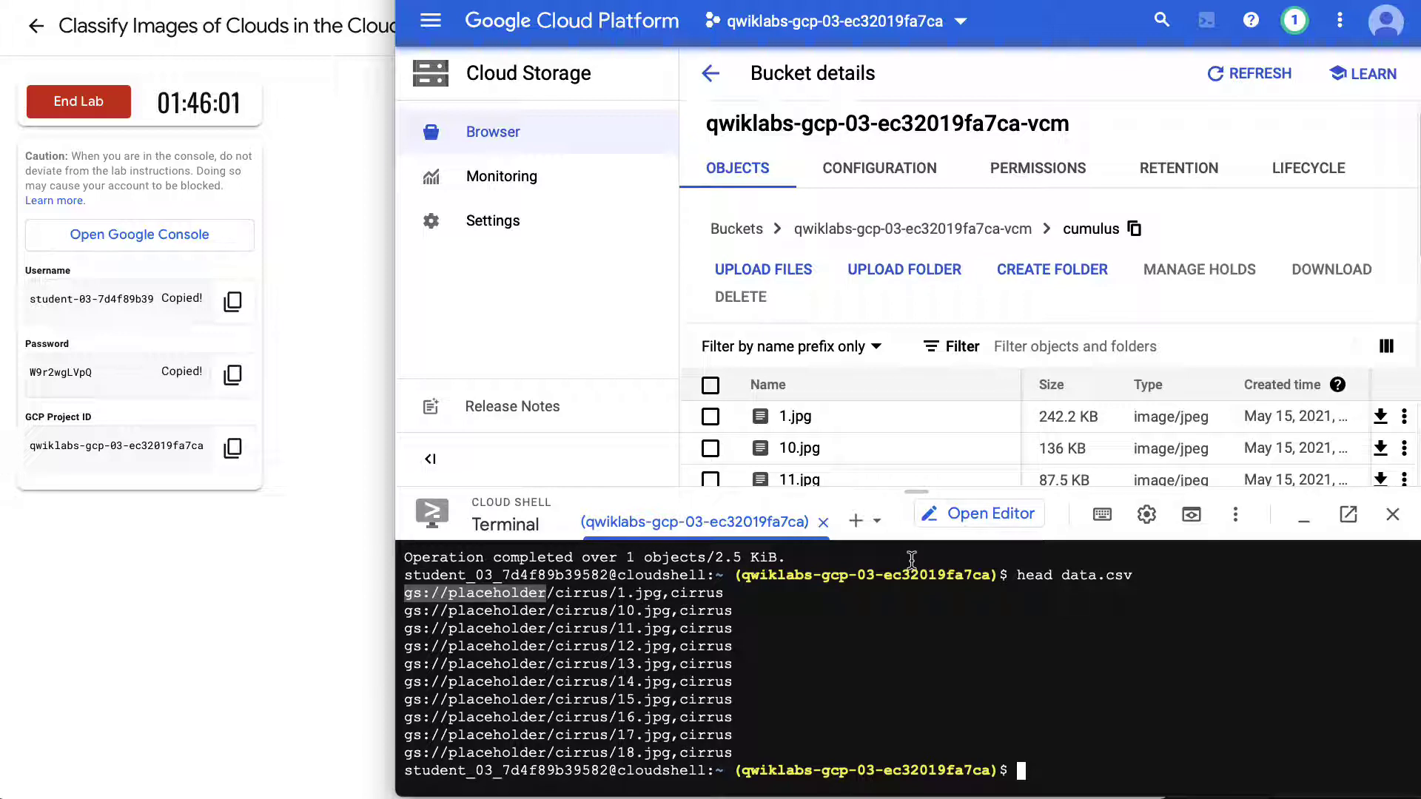
Copy the lab's sed -i -e "s/placeholder/${BUCKET}/g" ./data.csv command and run it on a cleared Cloud Shell screen.
{"action": "left_click", "coordinate": [352, 274]}
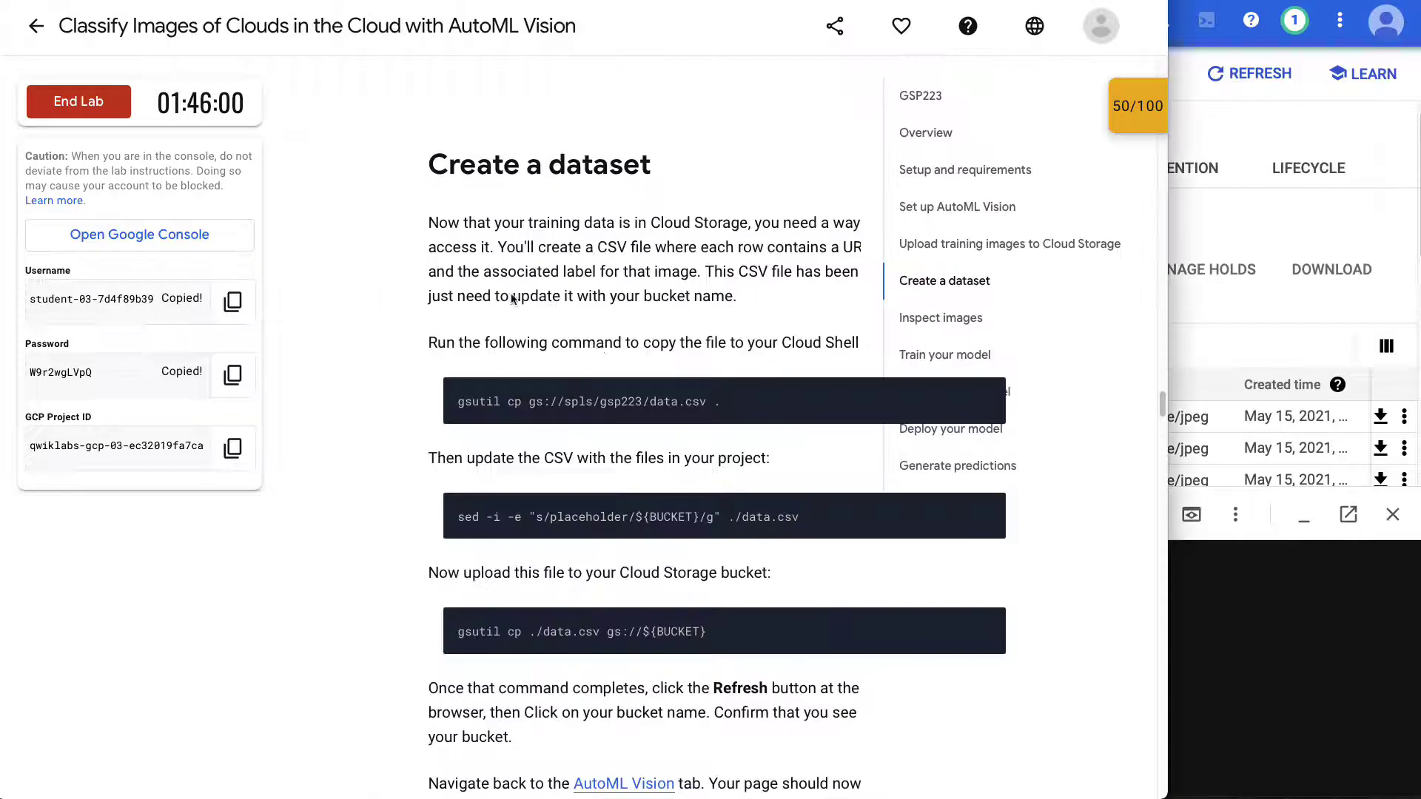
{"action": "left_click", "coordinate": [982, 509]}
{"action": "left_click", "coordinate": [1320, 596]}
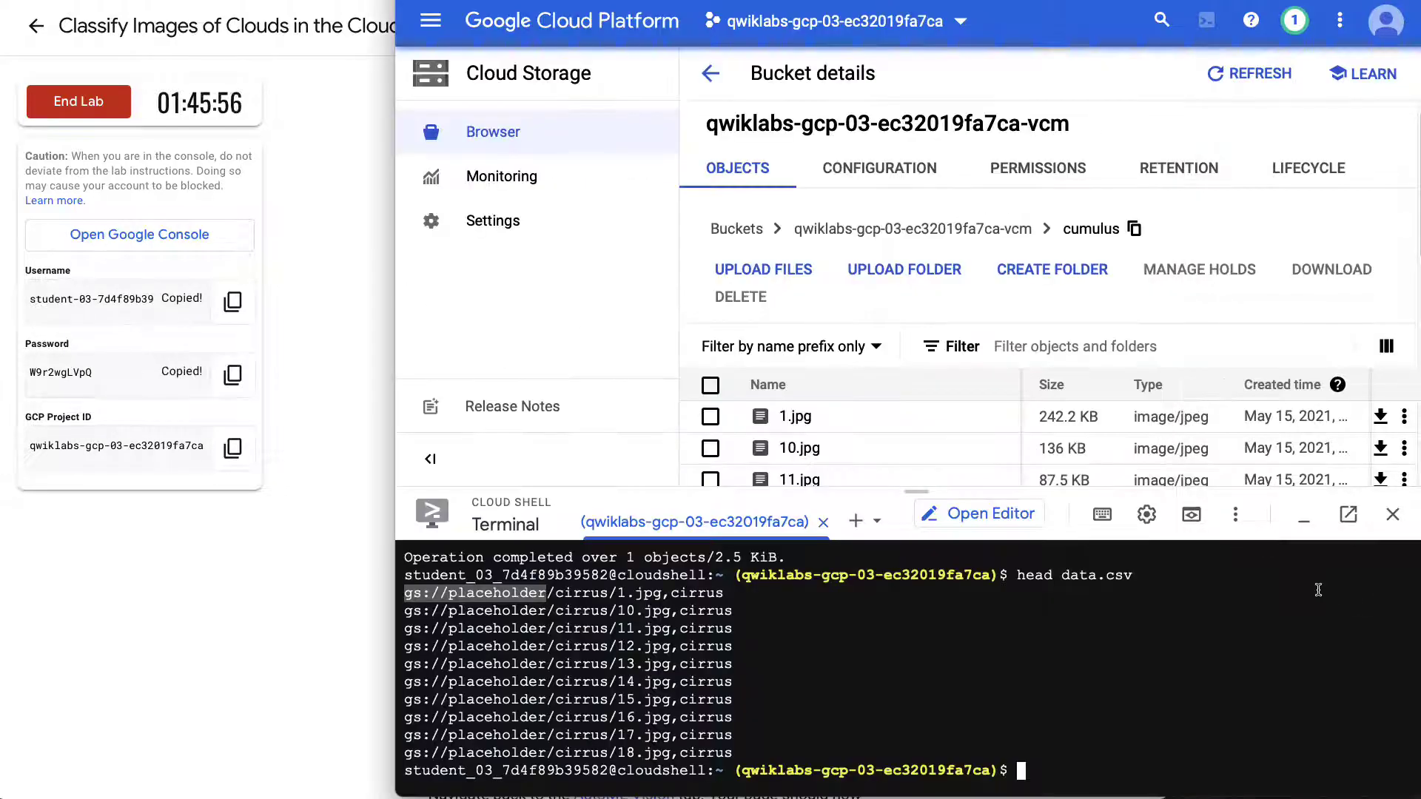
{"action": "key", "text": "ctrl+l"}
{"action": "key", "text": "ctrl+v"}
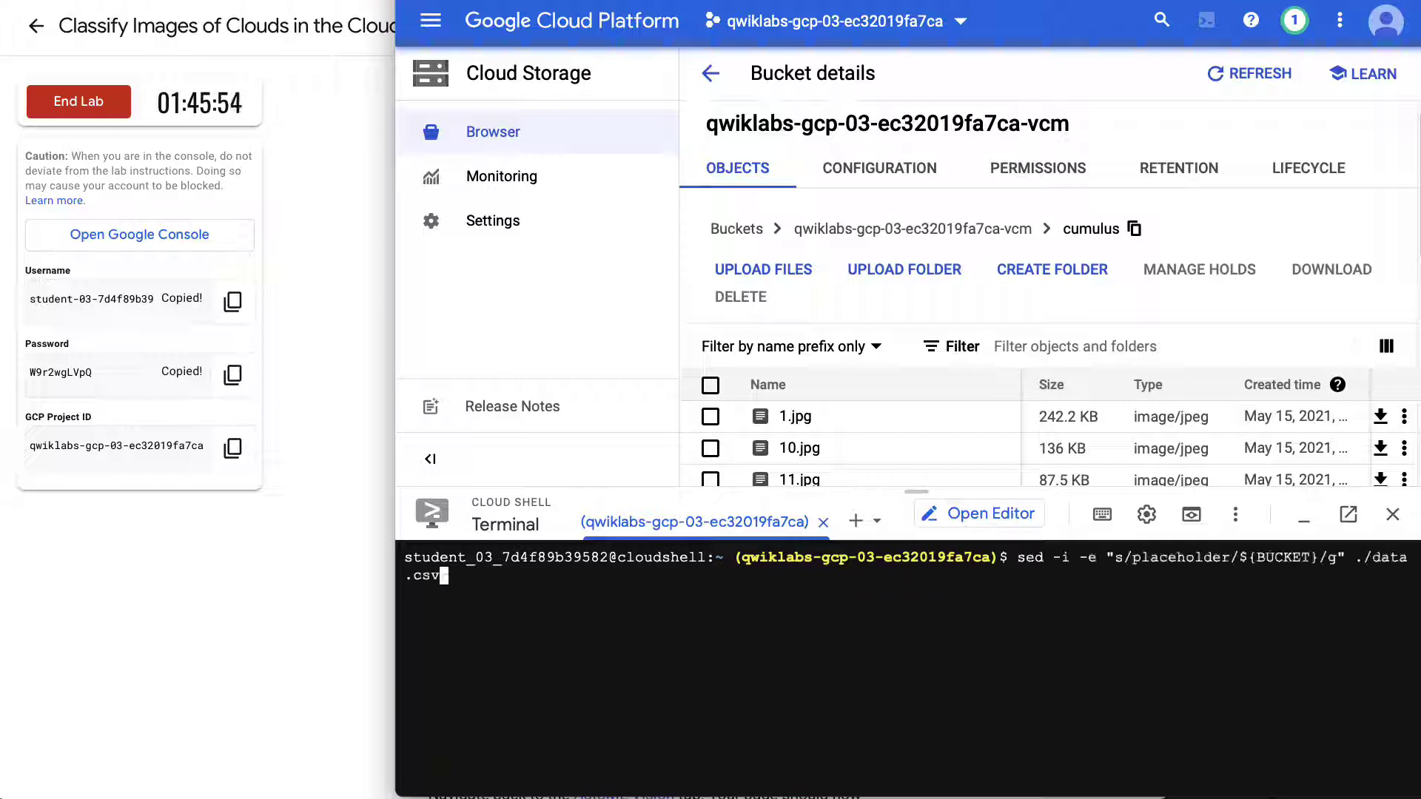
{"action": "key", "text": "Return"}
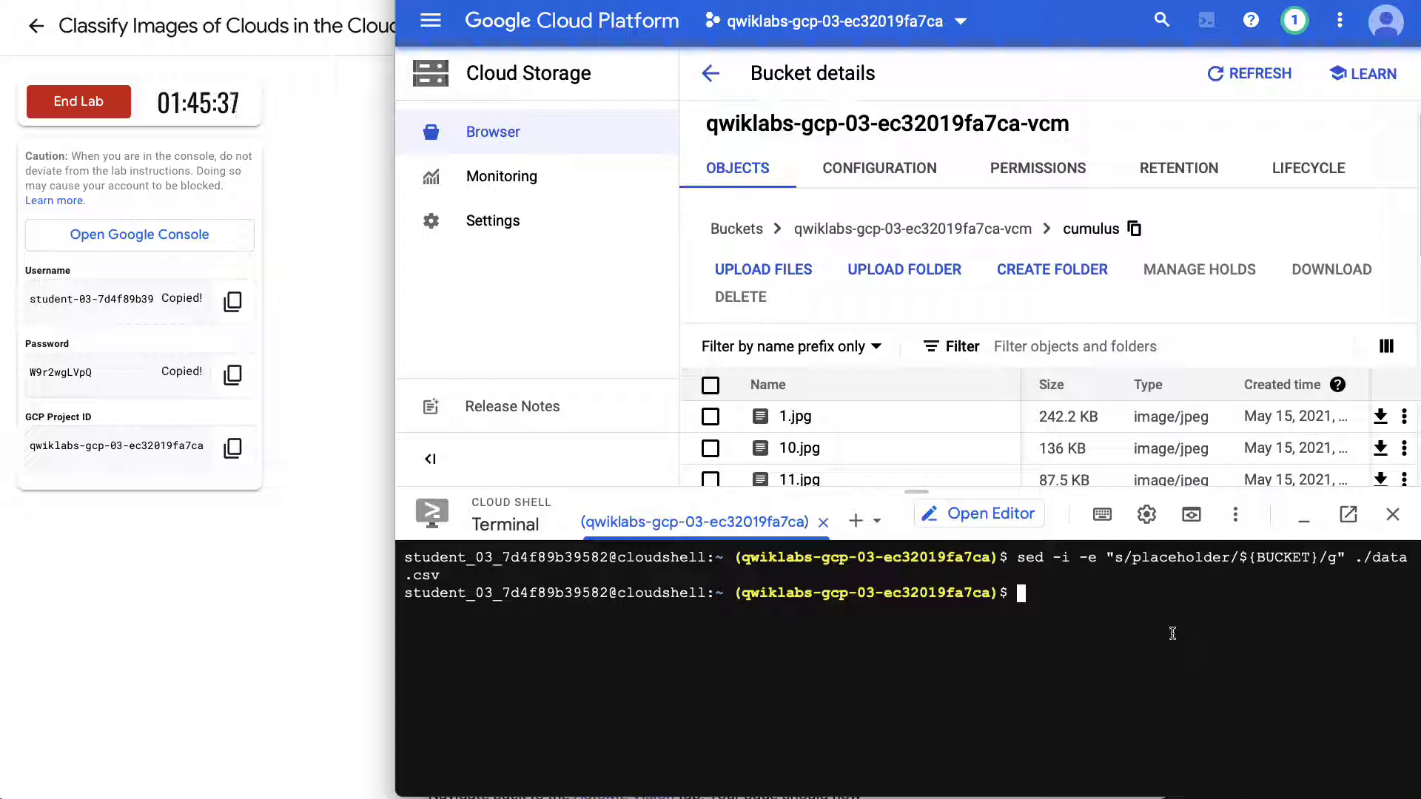
Rerun head data.csv in Cloud Shell and examine the bucket path, file name and label in the first row.
{"action": "key", "text": "Up"}
{"action": "key", "text": "Up"}
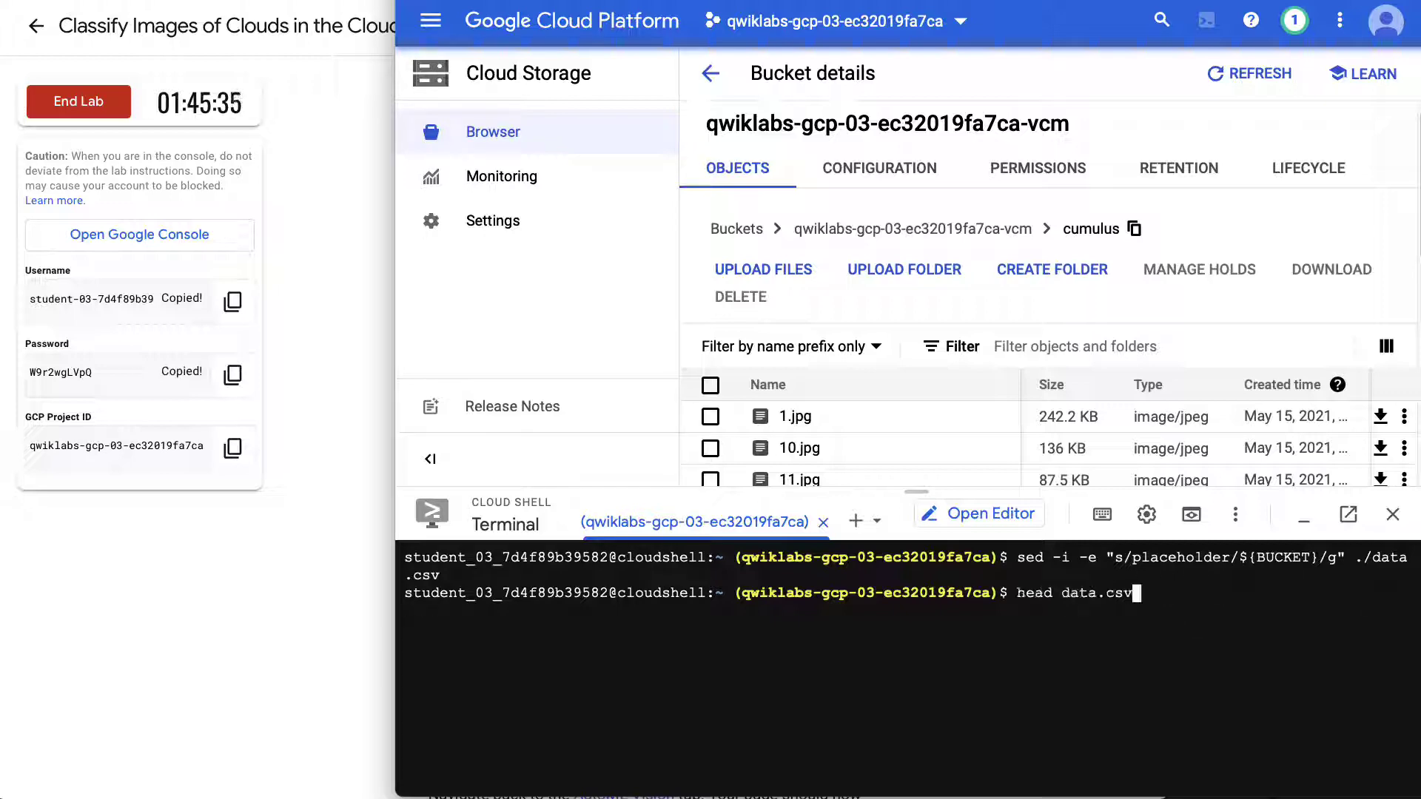
{"action": "key", "text": "Return"}
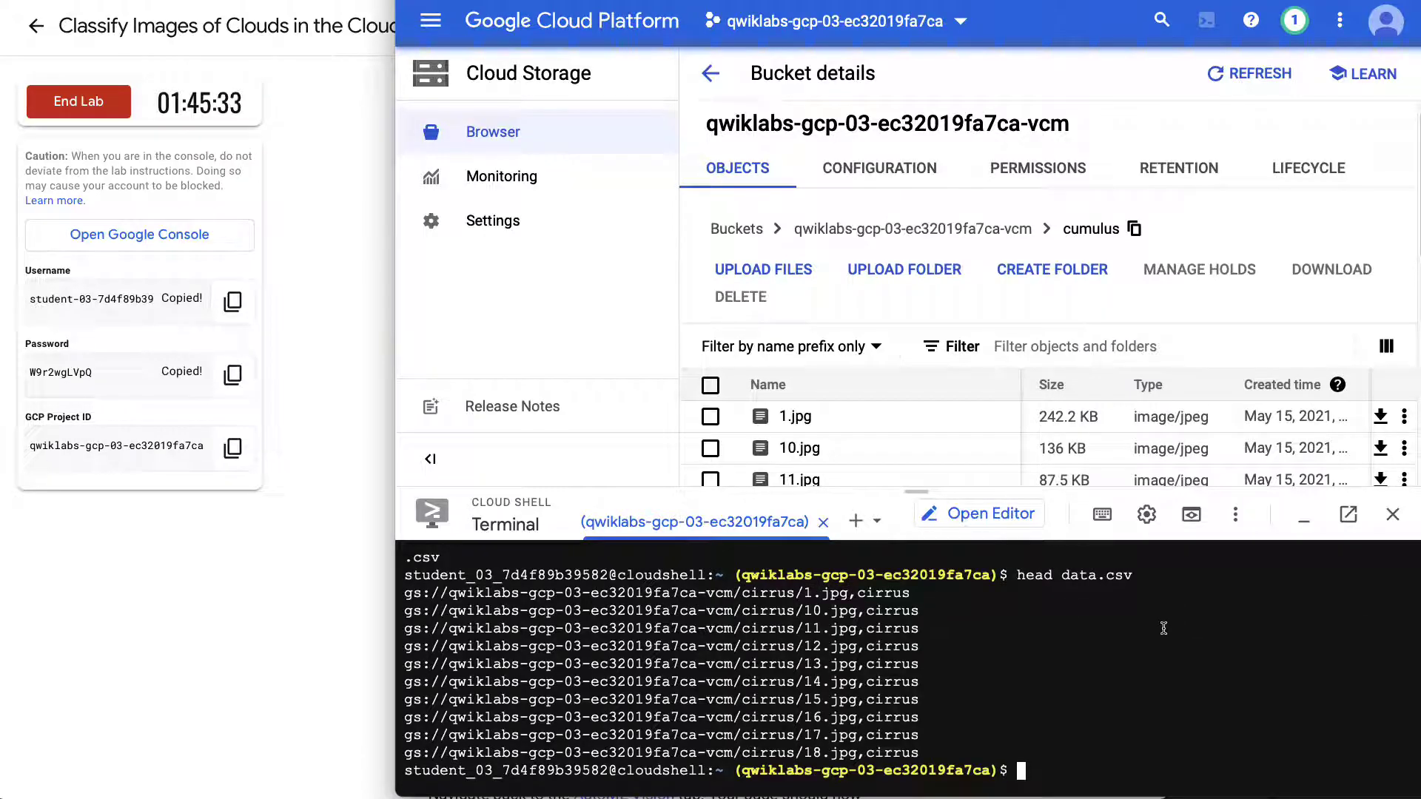
{"action": "left_click_drag", "start_coordinate": [906, 589], "coordinate": [398, 587]}
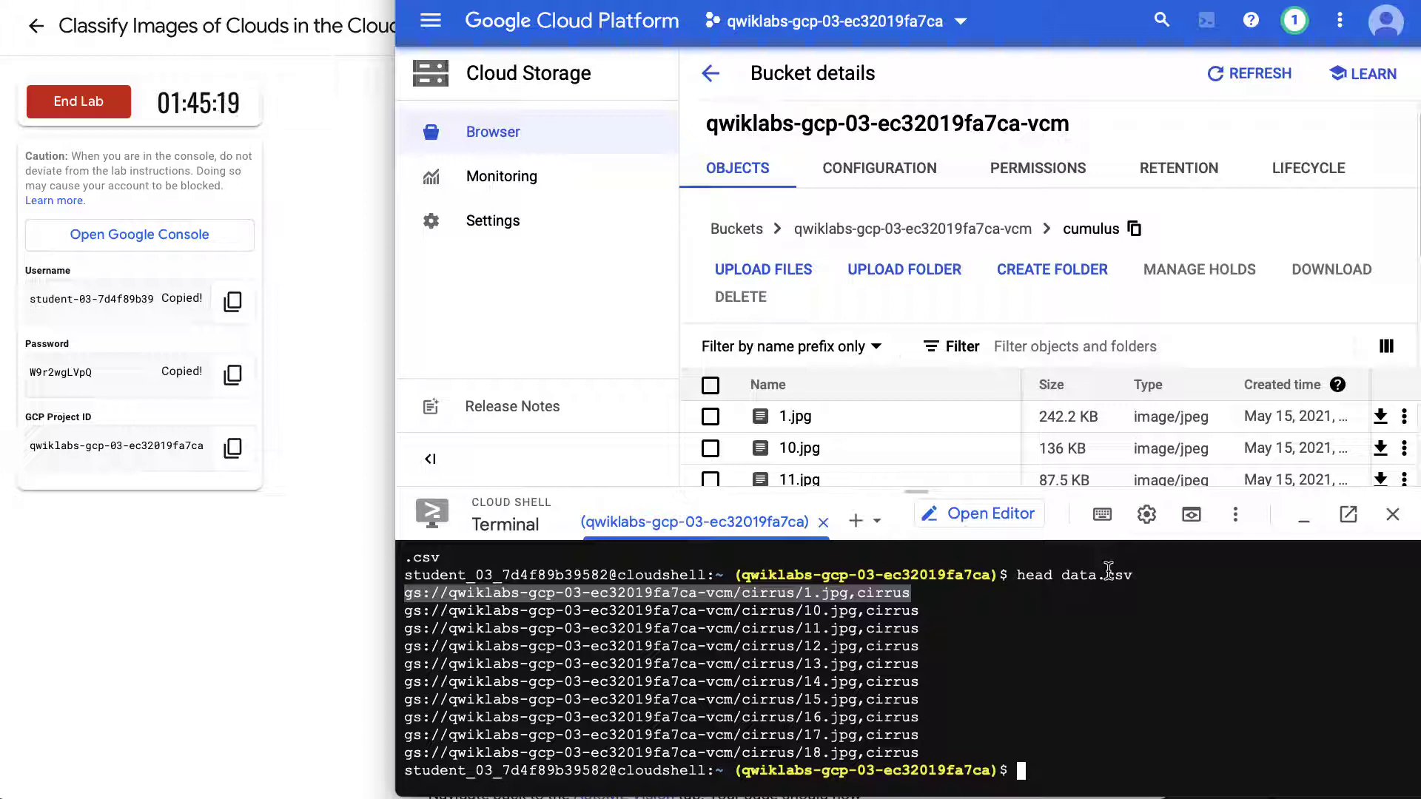
Copy the lab's gsutil cp ./data.csv gs://${BUCKET} command and run it in Cloud Shell to upload the CSV.
{"action": "left_click", "coordinate": [339, 546]}
{"action": "scroll", "coordinate": [886, 592], "scroll_direction": "down", "scroll_amount": 2}
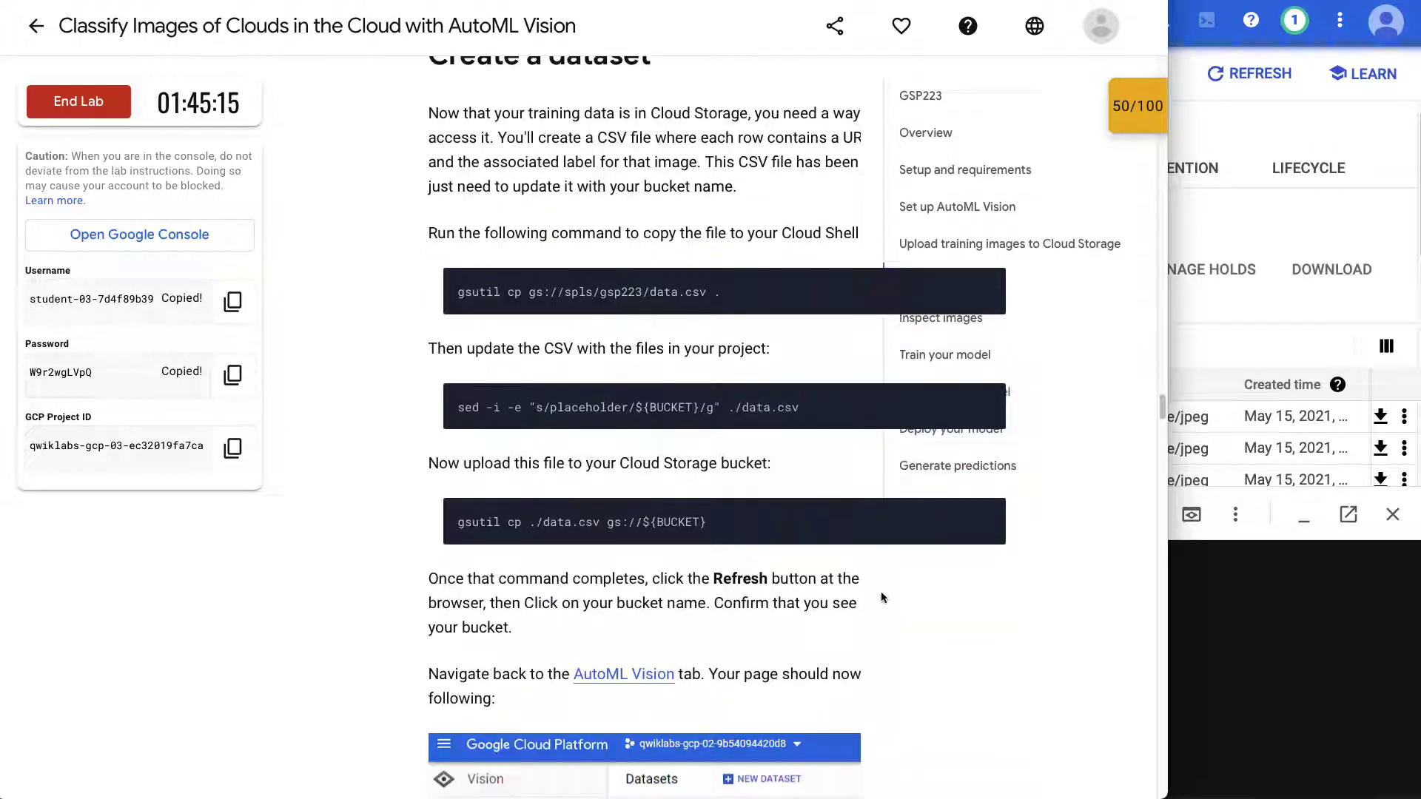
{"action": "left_click_drag", "start_coordinate": [439, 464], "coordinate": [773, 464]}
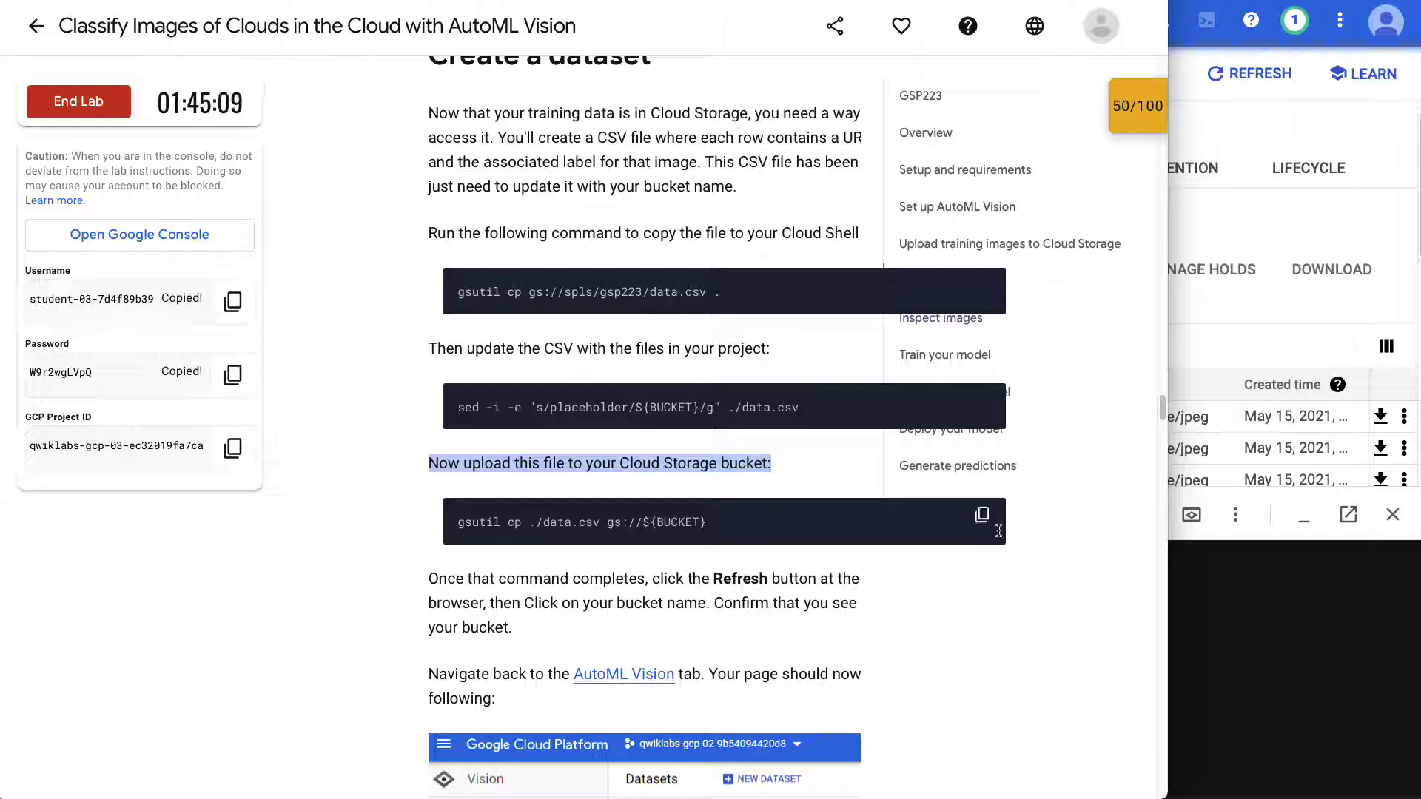
{"action": "left_click", "coordinate": [981, 518]}
{"action": "left_click", "coordinate": [1240, 598]}
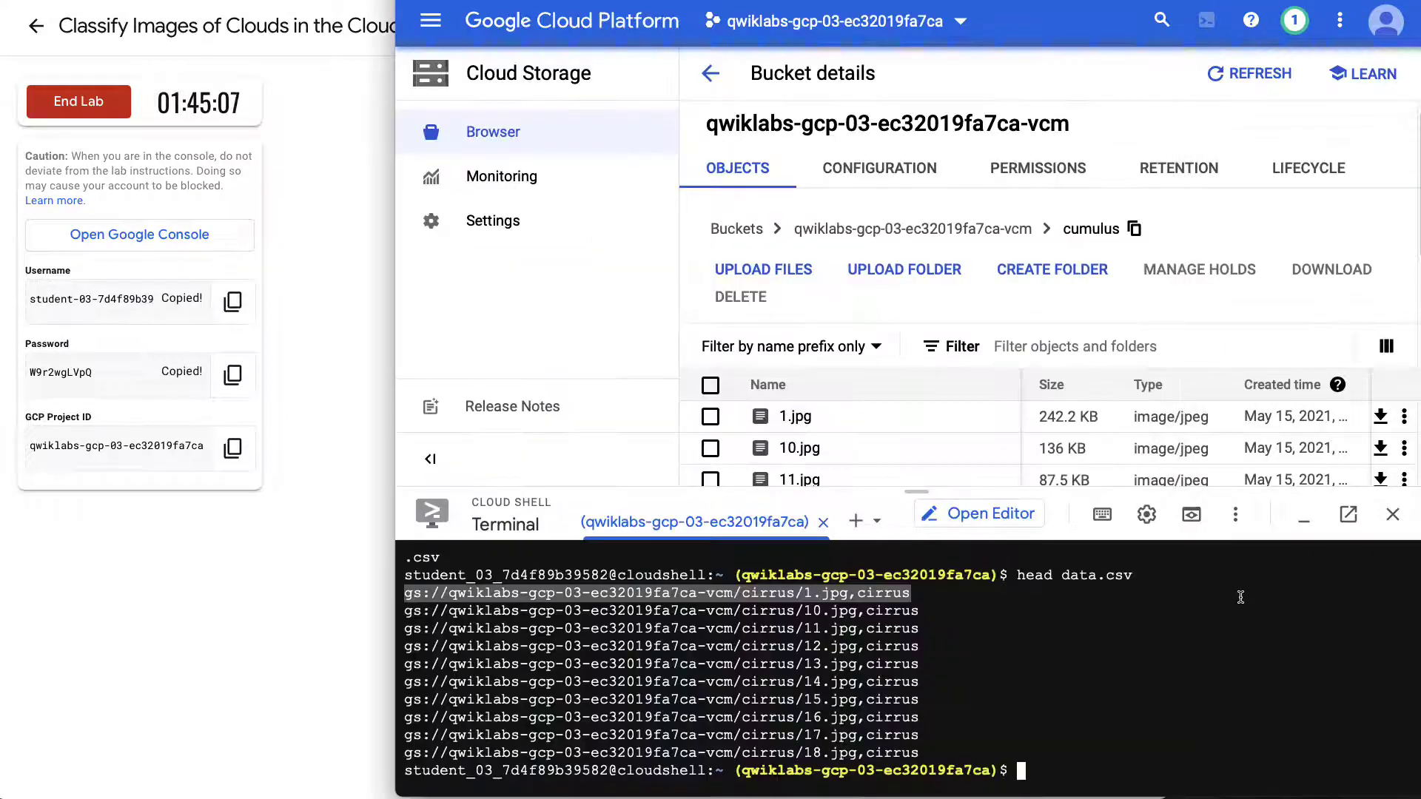
{"action": "key", "text": "ctrl+v"}
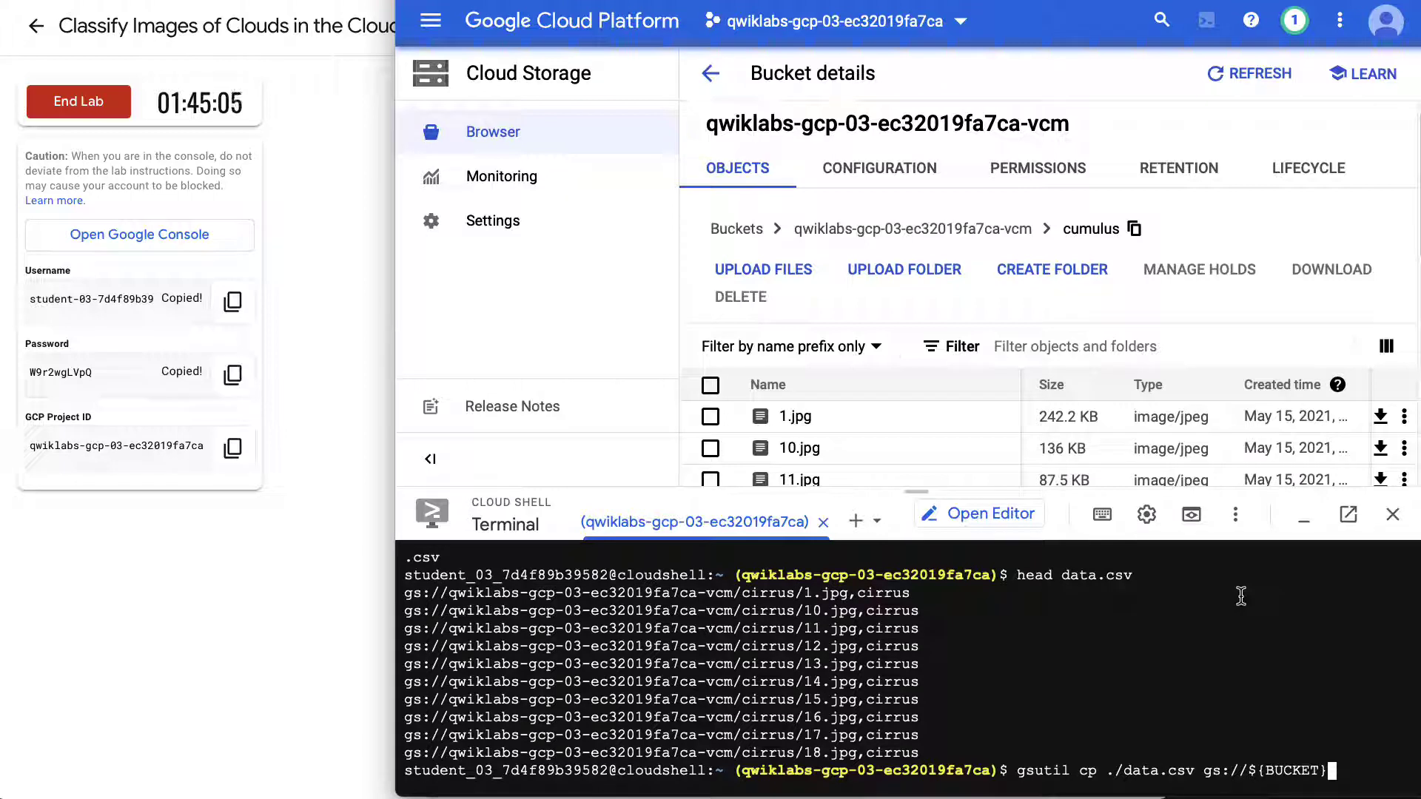
{"action": "key", "text": "Return"}
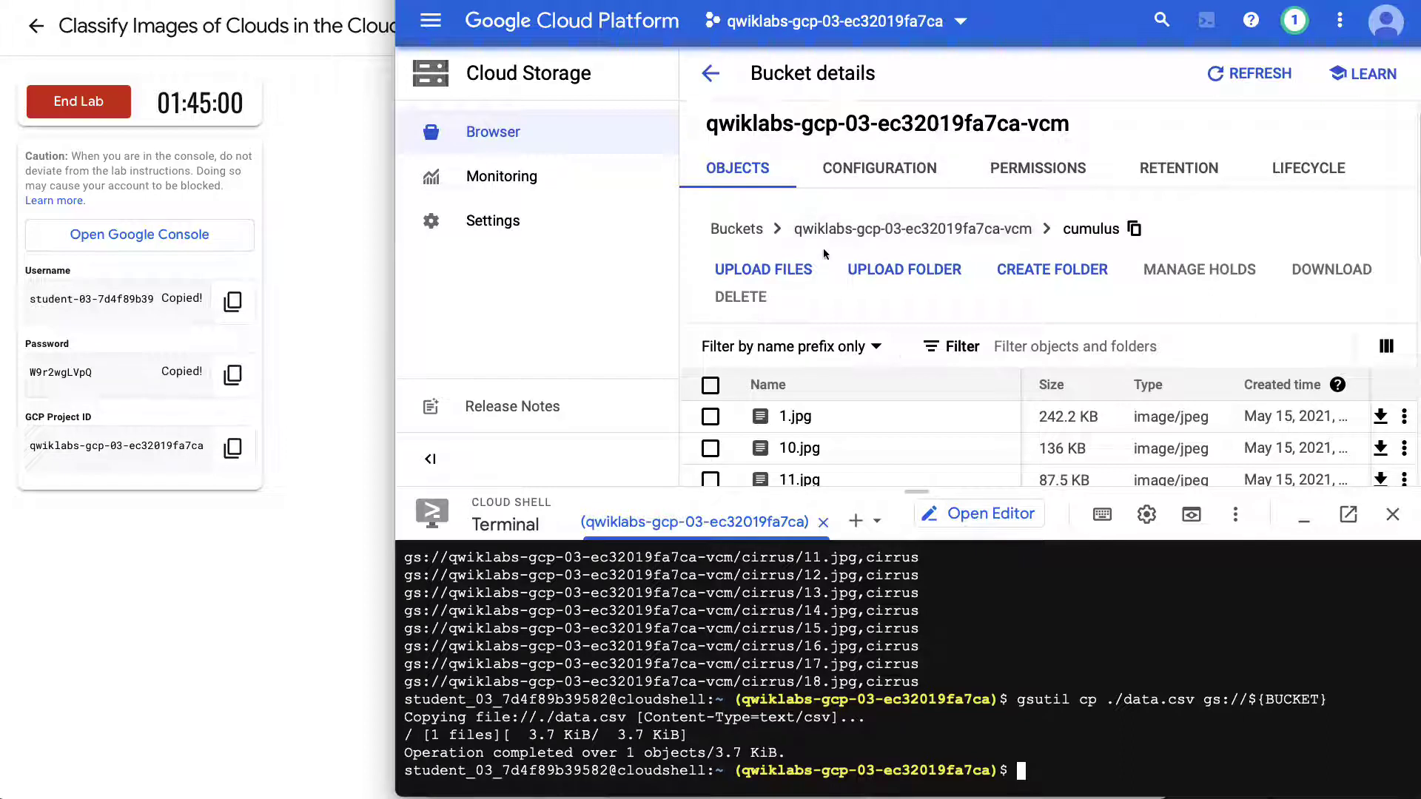
Check the -vcm bucket's root listing for data.csv and read the lab's instructions for creating the clouds dataset.
{"action": "left_click", "coordinate": [849, 230]}
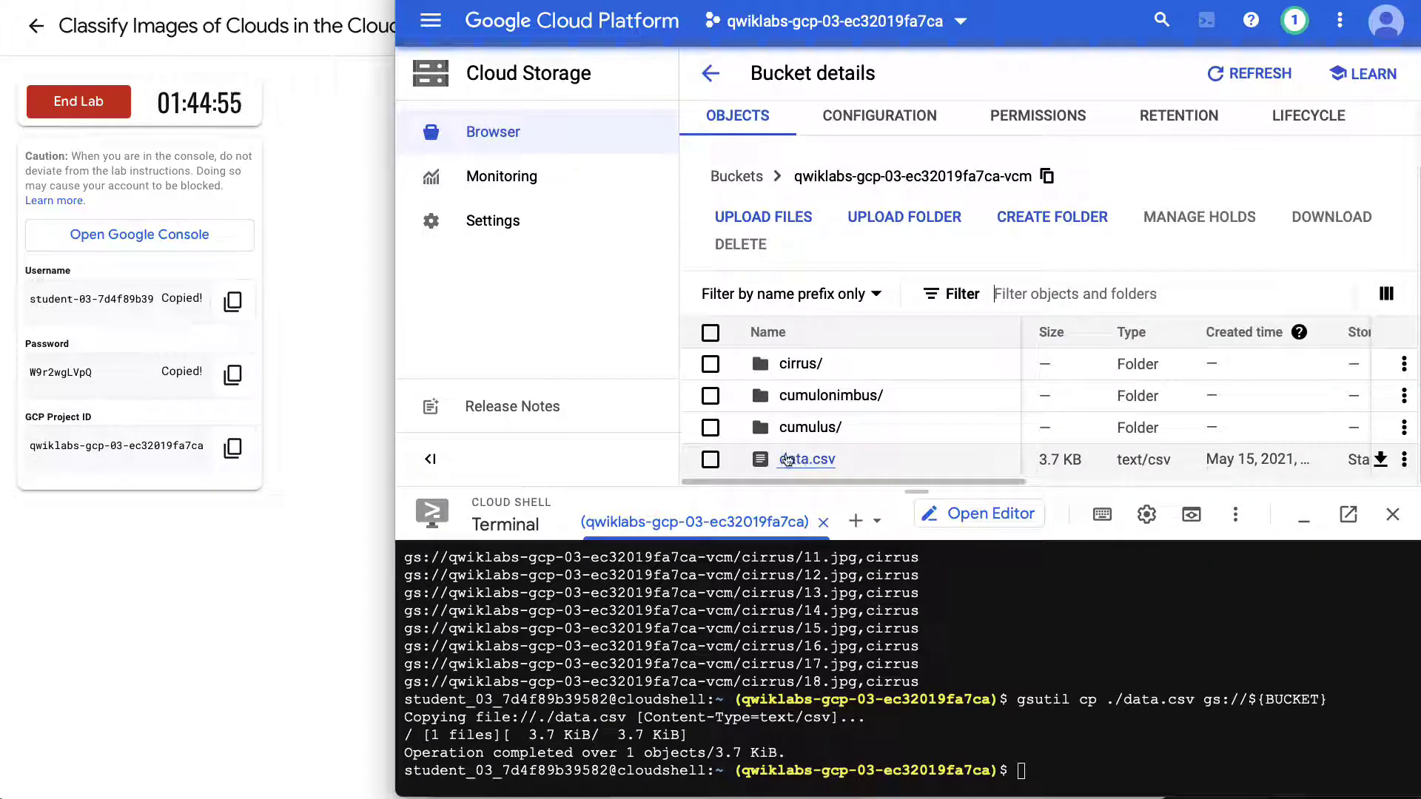
{"action": "left_click", "coordinate": [327, 318]}
{"action": "scroll", "coordinate": [1012, 459], "scroll_direction": "down", "scroll_amount": 1}
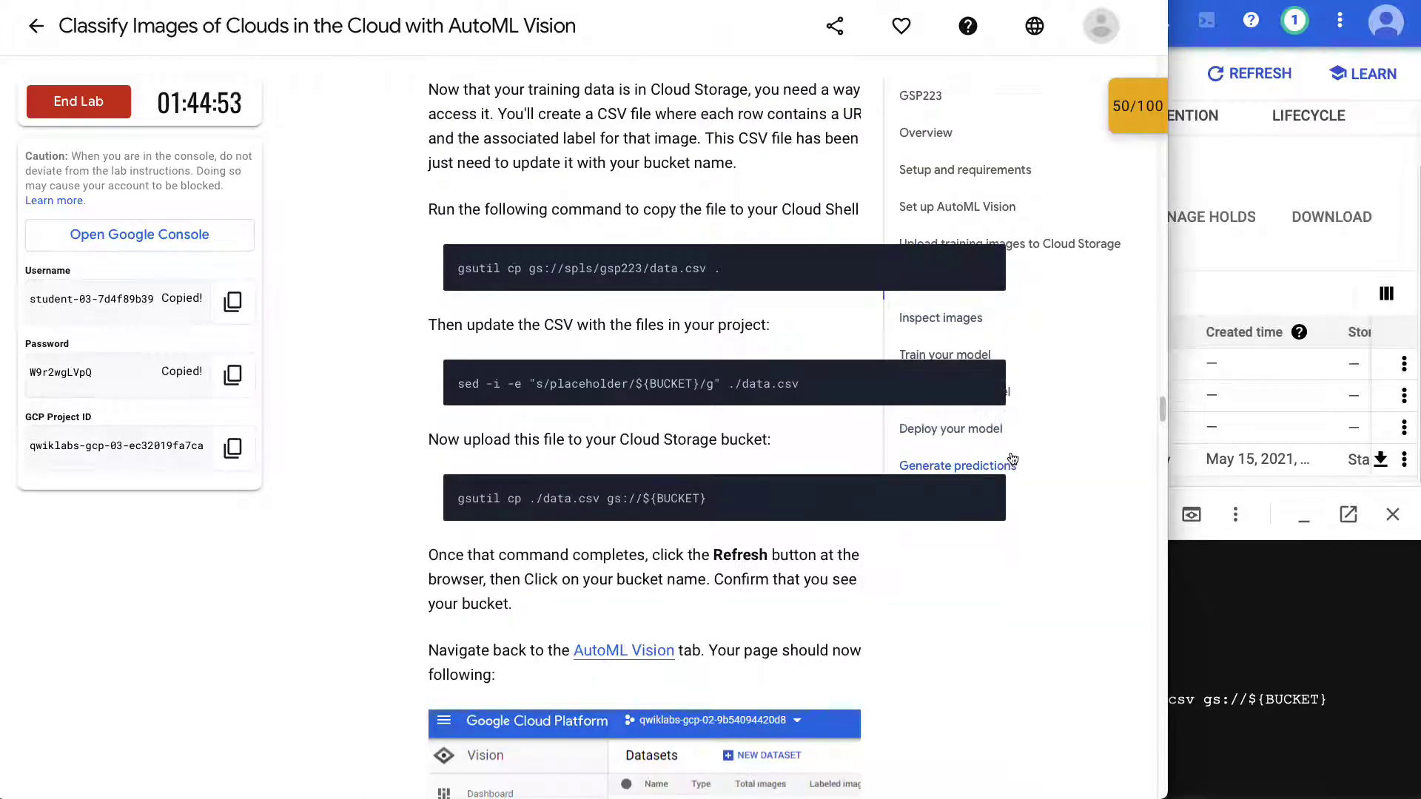
{"action": "scroll", "coordinate": [1012, 458], "scroll_direction": "down", "scroll_amount": 3}
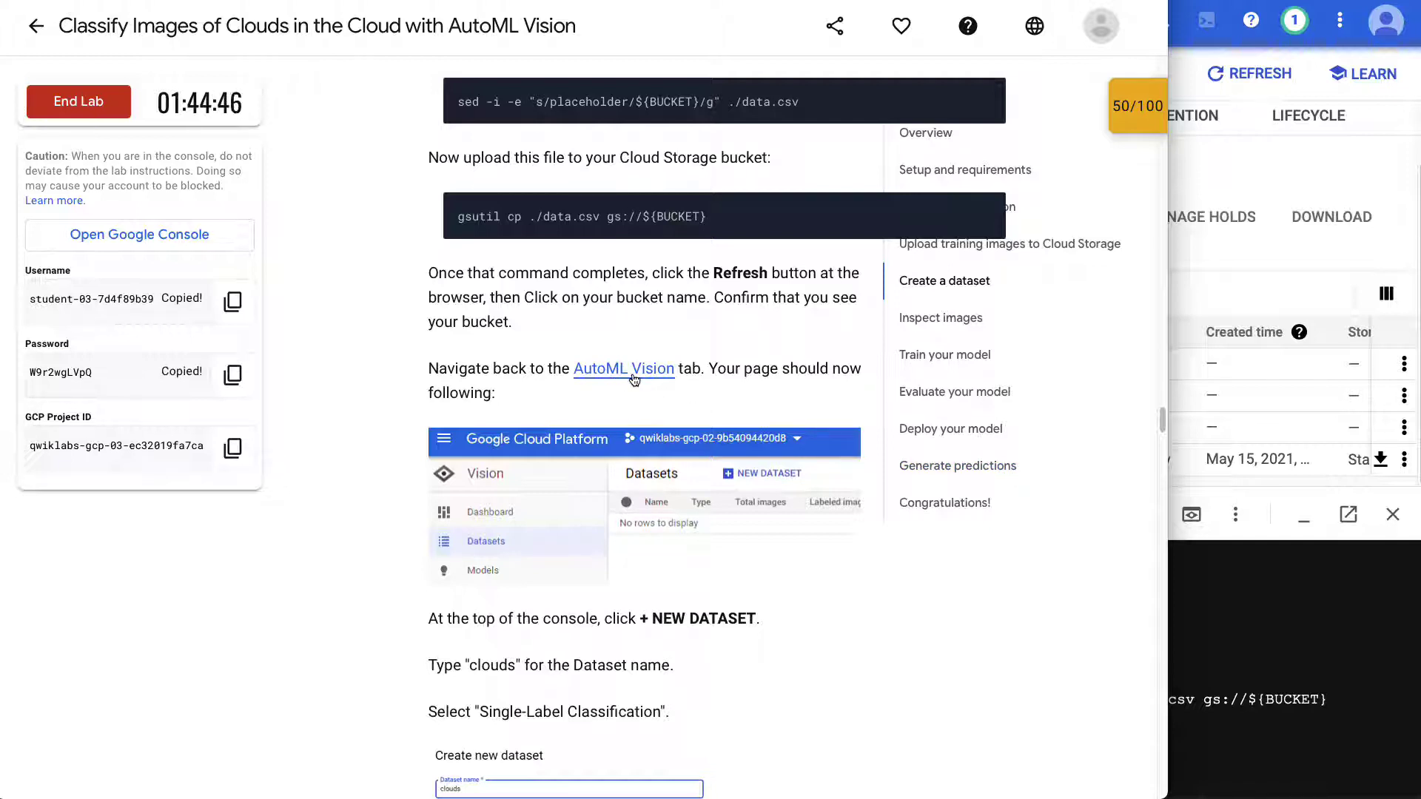
{"action": "scroll", "coordinate": [635, 379], "scroll_direction": "down", "scroll_amount": 1}
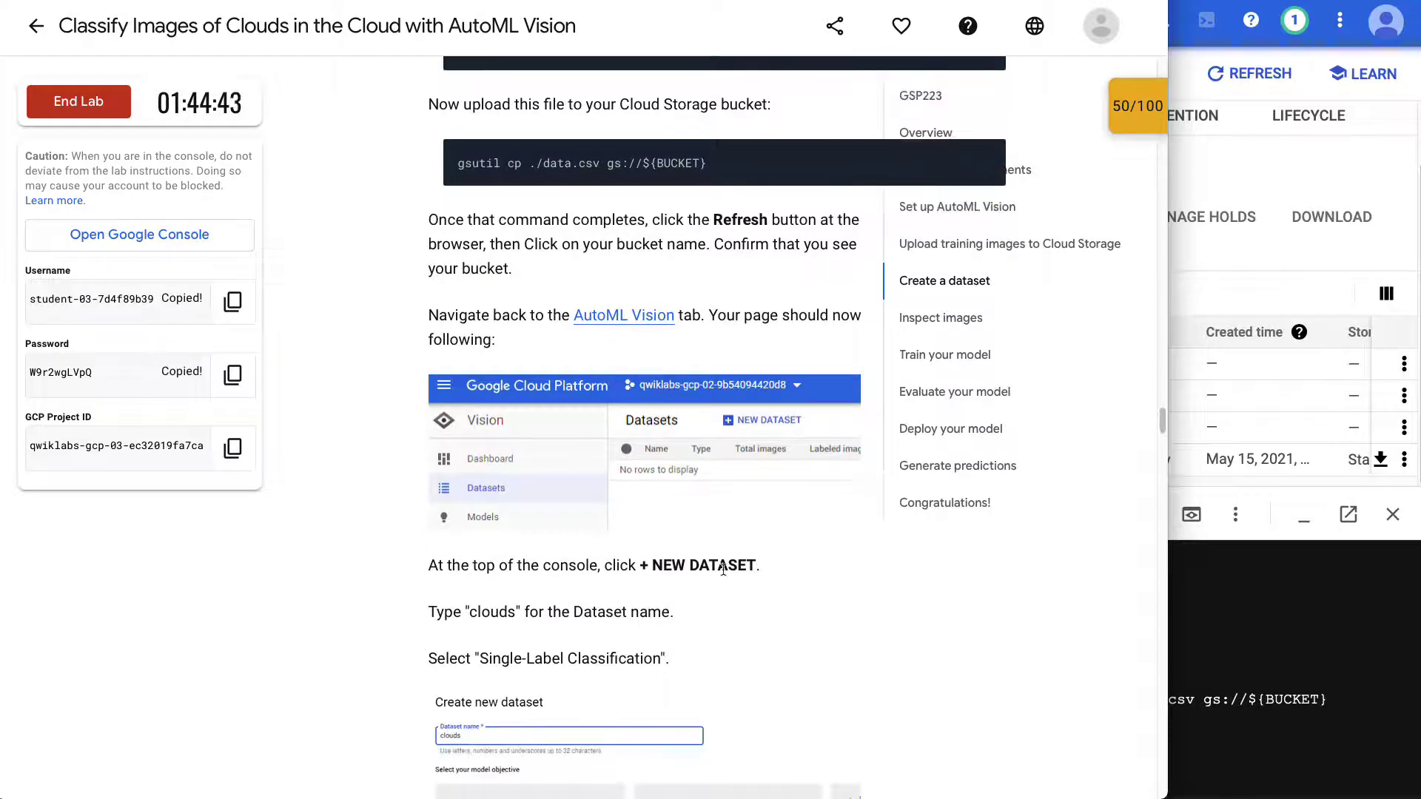
{"action": "scroll", "coordinate": [784, 566], "scroll_direction": "down", "scroll_amount": 4}
{"action": "left_click", "coordinate": [1248, 186]}
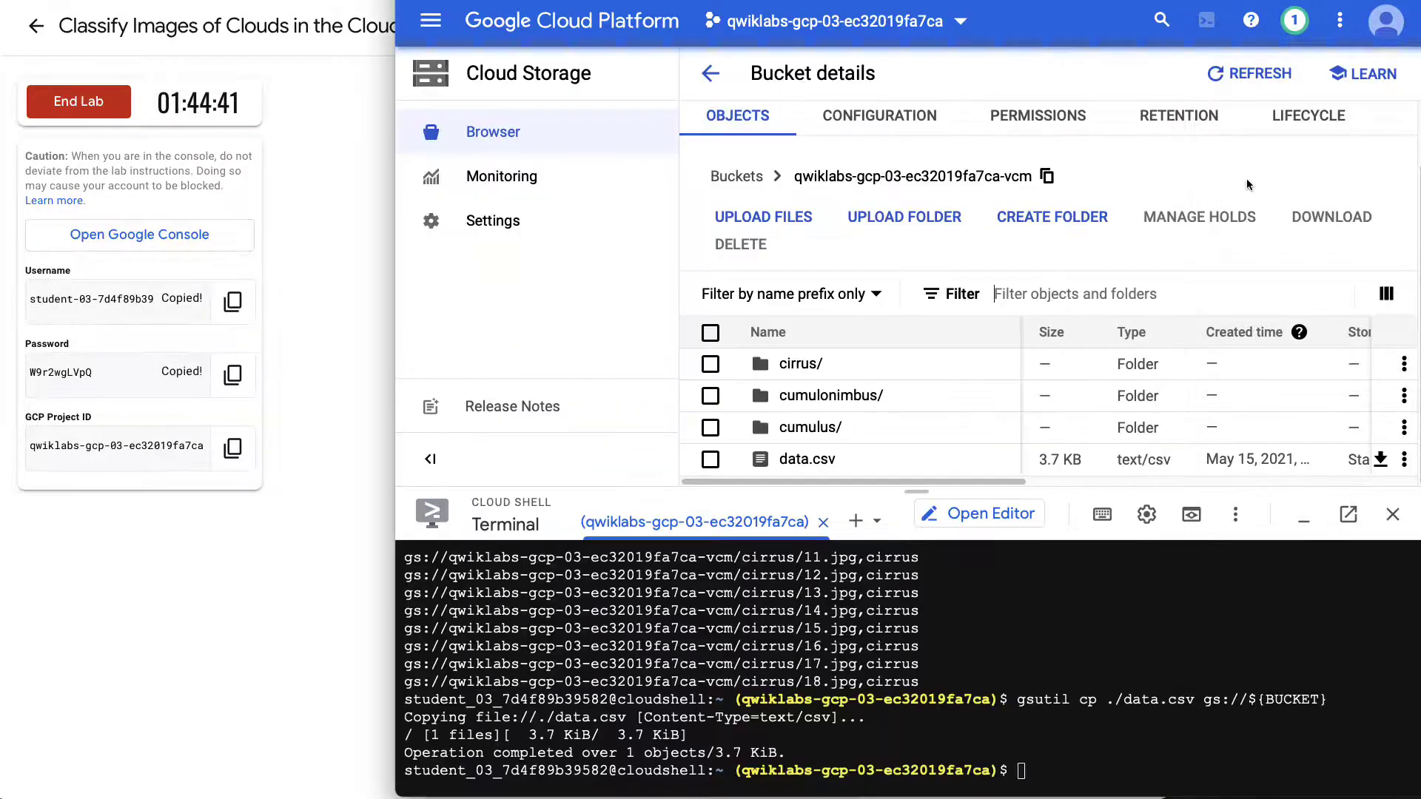
{"action": "left_click", "coordinate": [425, 28]}
{"action": "scroll", "coordinate": [560, 230], "scroll_direction": "down", "scroll_amount": 10}
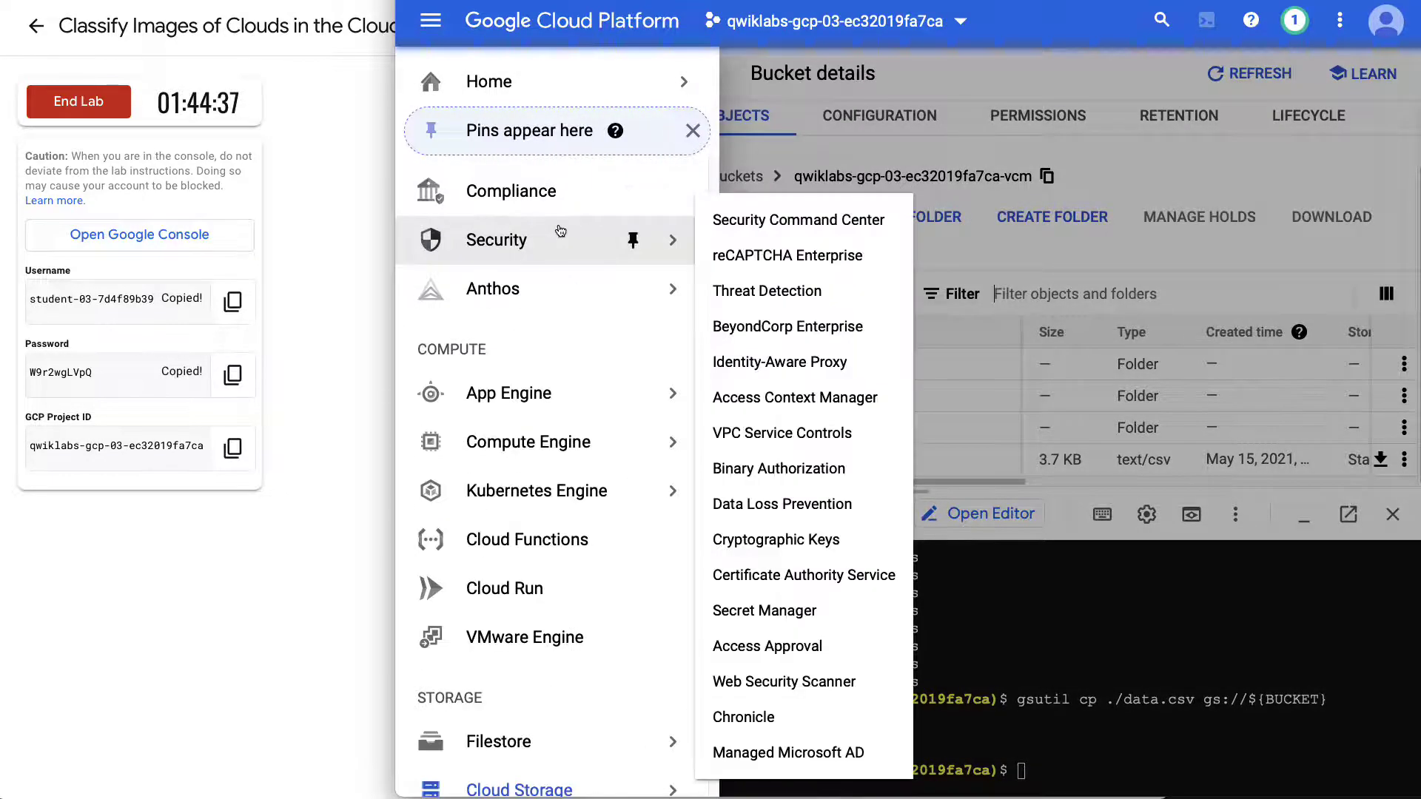
{"action": "scroll", "coordinate": [635, 206], "scroll_direction": "up", "scroll_amount": 2}
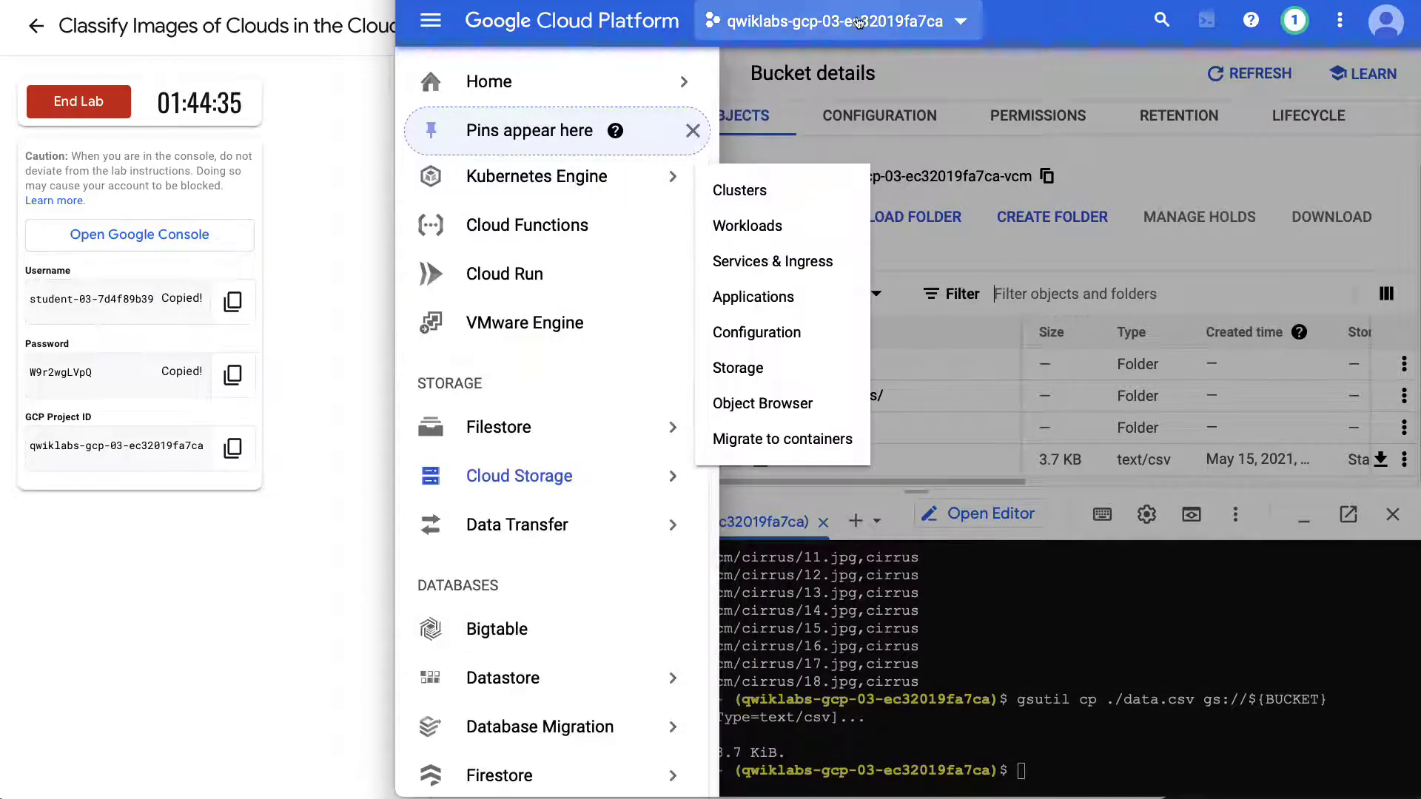
{"action": "left_click", "coordinate": [915, 21]}
{"action": "left_click", "coordinate": [1012, 19]}
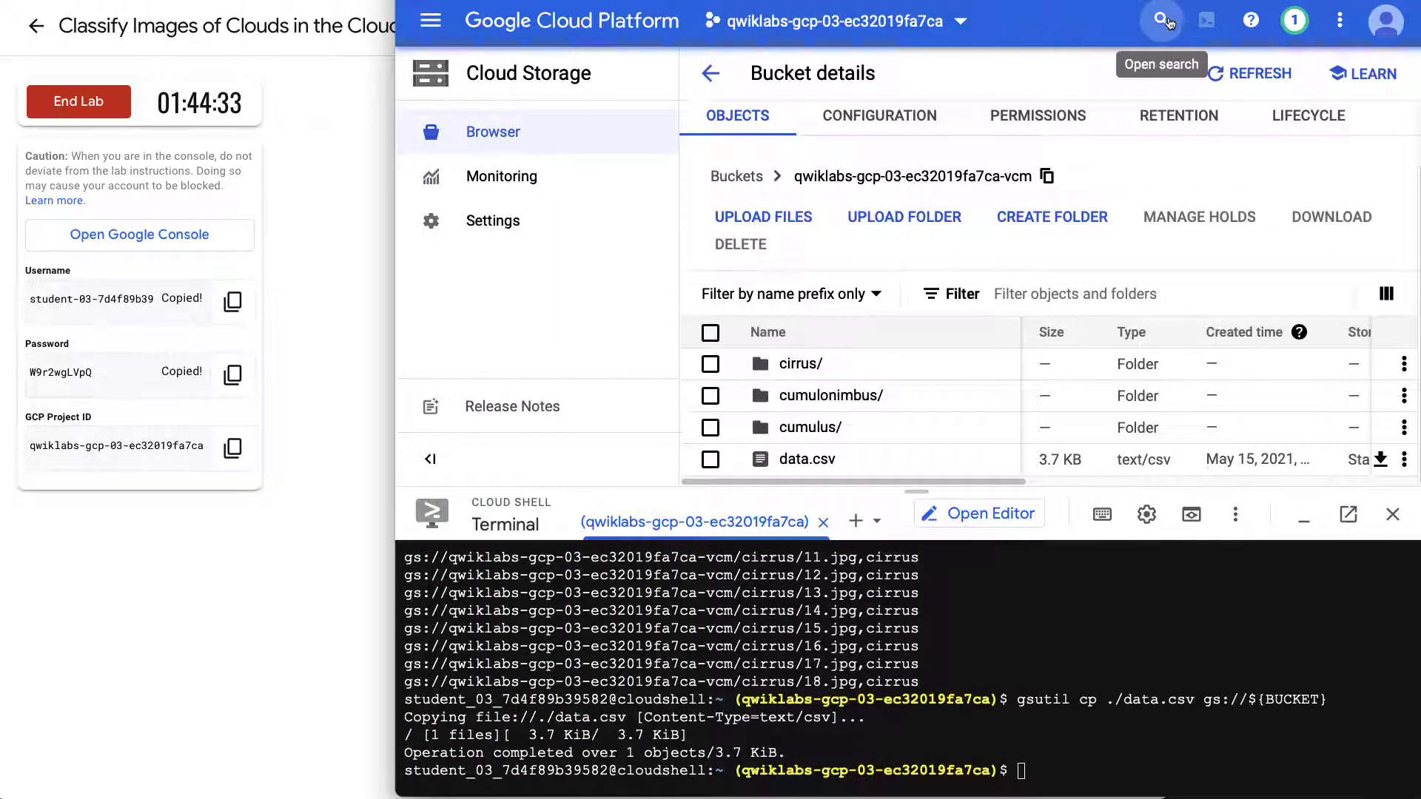
Search the console for Cloud AutoML, look through the results and close the search page.
{"action": "left_click", "coordinate": [1164, 22]}
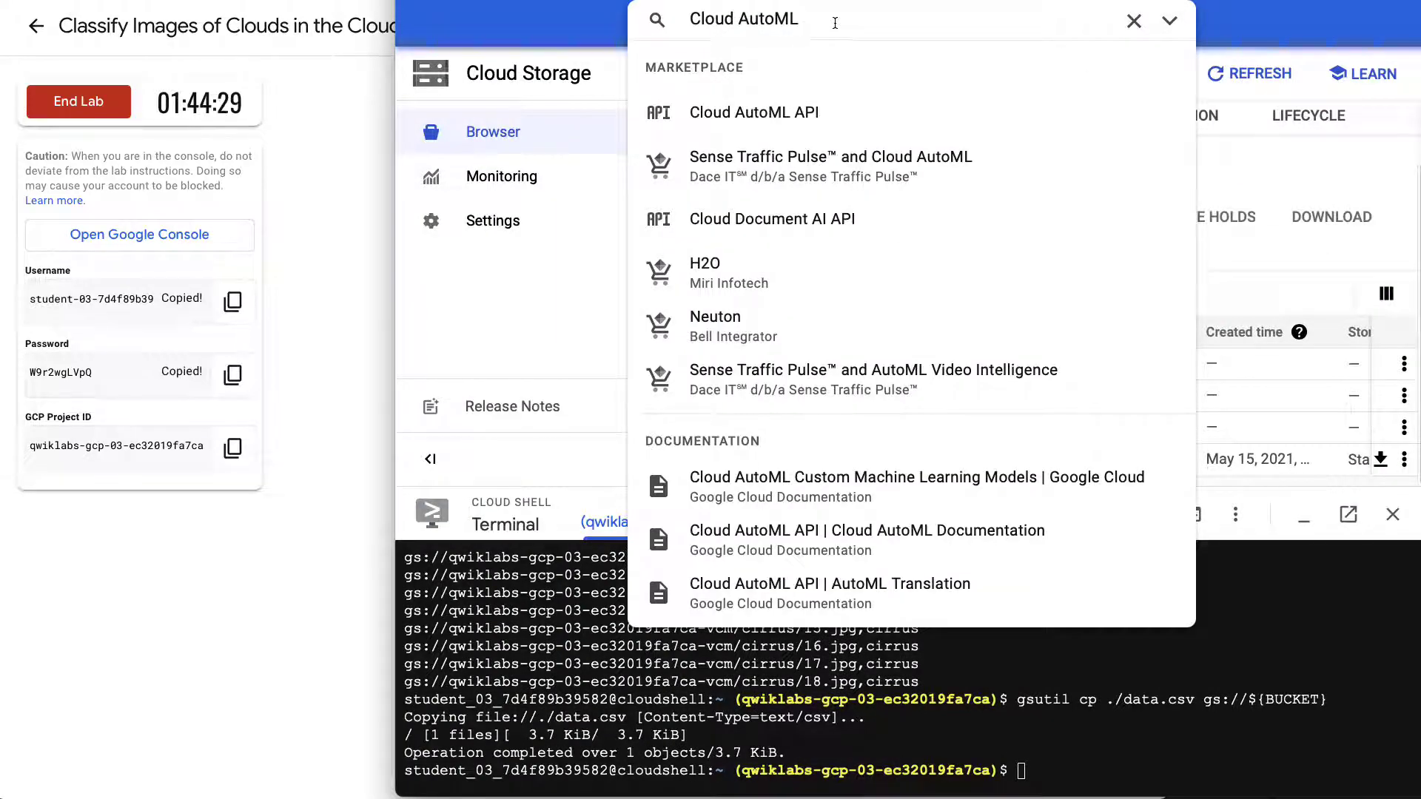
{"action": "key", "text": "Return"}
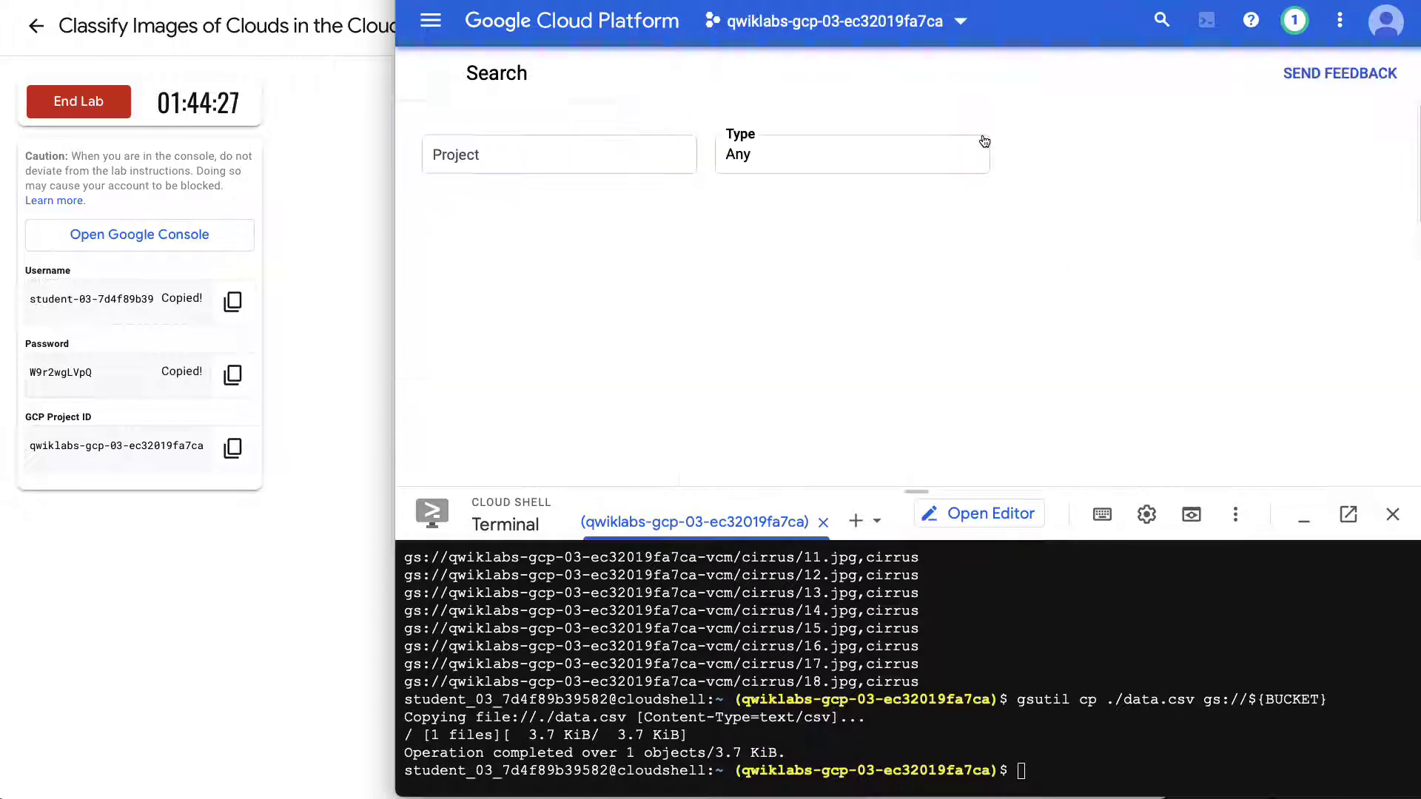
{"action": "scroll", "coordinate": [925, 311], "scroll_direction": "down", "scroll_amount": 5}
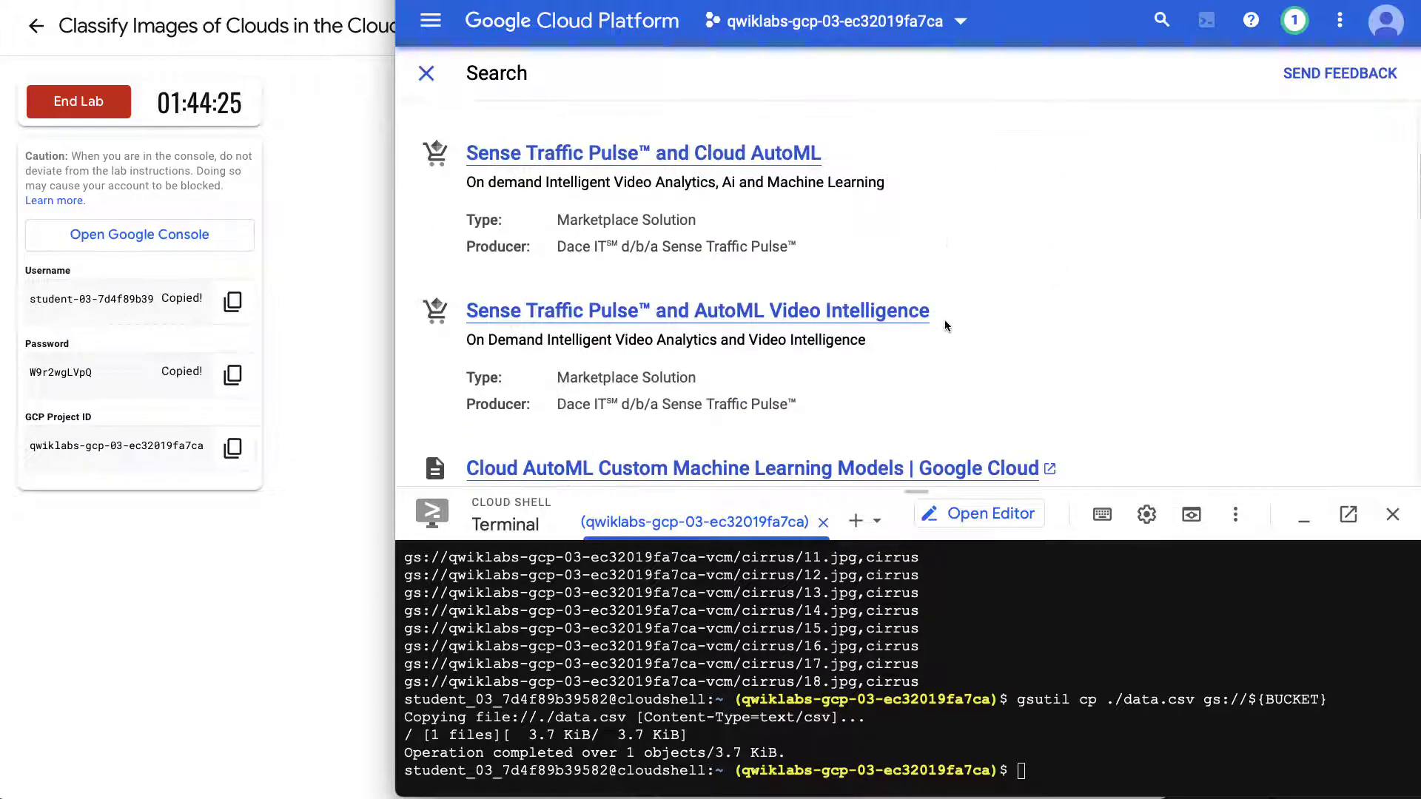
{"action": "scroll", "coordinate": [945, 319], "scroll_direction": "up", "scroll_amount": 3}
{"action": "scroll", "coordinate": [666, 185], "scroll_direction": "up", "scroll_amount": 2}
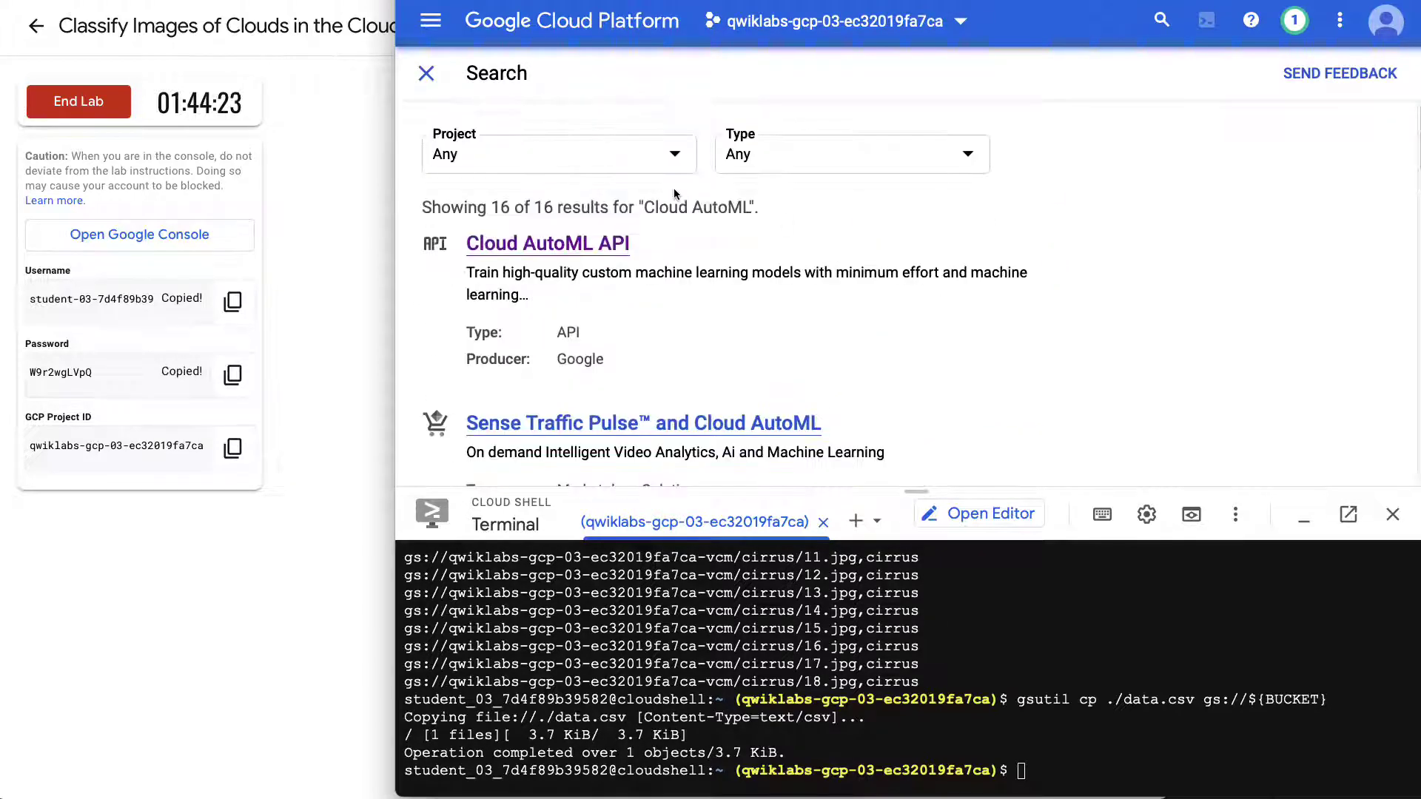
{"action": "left_click", "coordinate": [426, 73]}
Open the Vision dashboard under Artificial Intelligence, dismiss the survey and return to the bucket's details.
{"action": "left_click", "coordinate": [428, 22]}
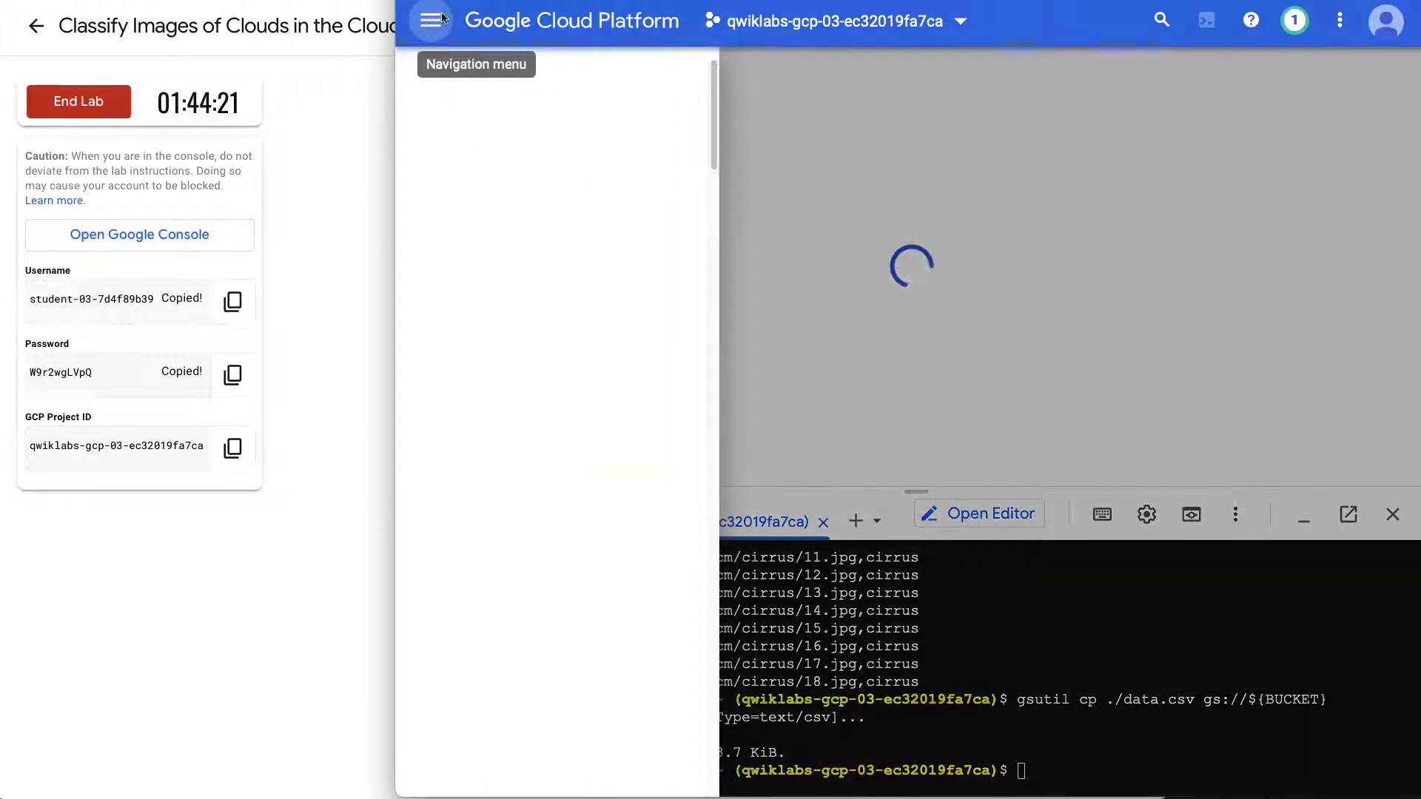
{"action": "left_click", "coordinate": [429, 22]}
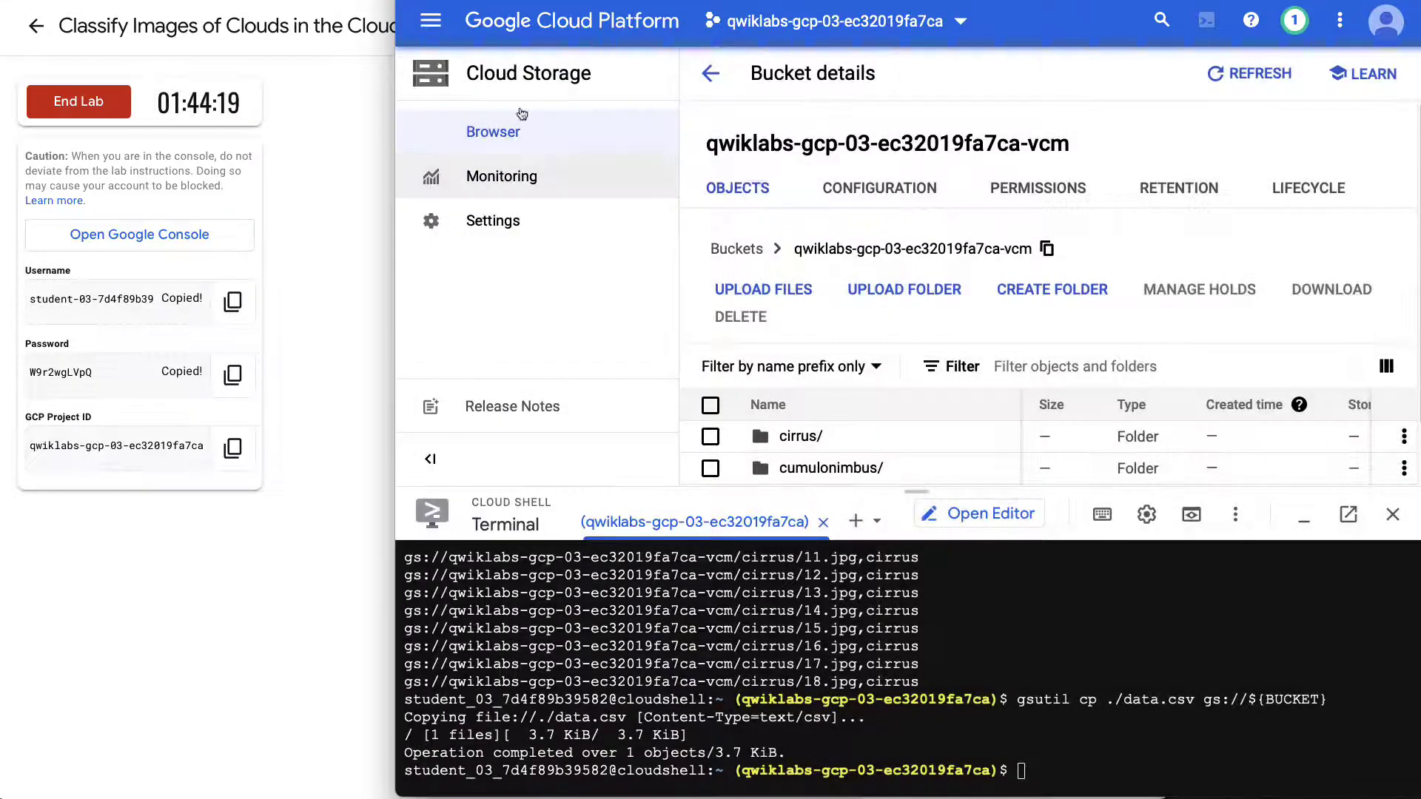
{"action": "left_click", "coordinate": [434, 24]}
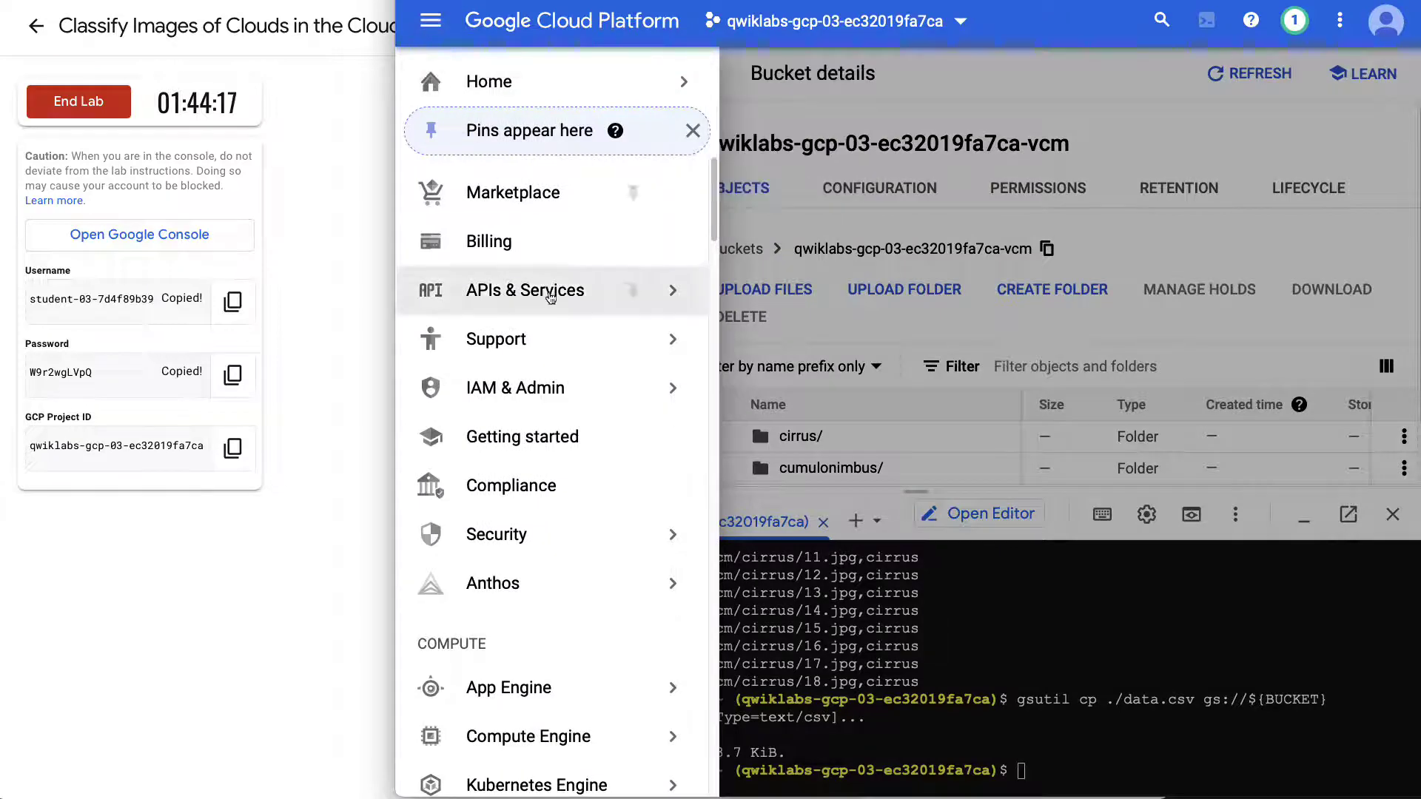
{"action": "scroll", "coordinate": [559, 304], "scroll_direction": "down", "scroll_amount": 20}
{"action": "scroll", "coordinate": [559, 304], "scroll_direction": "down", "scroll_amount": 10}
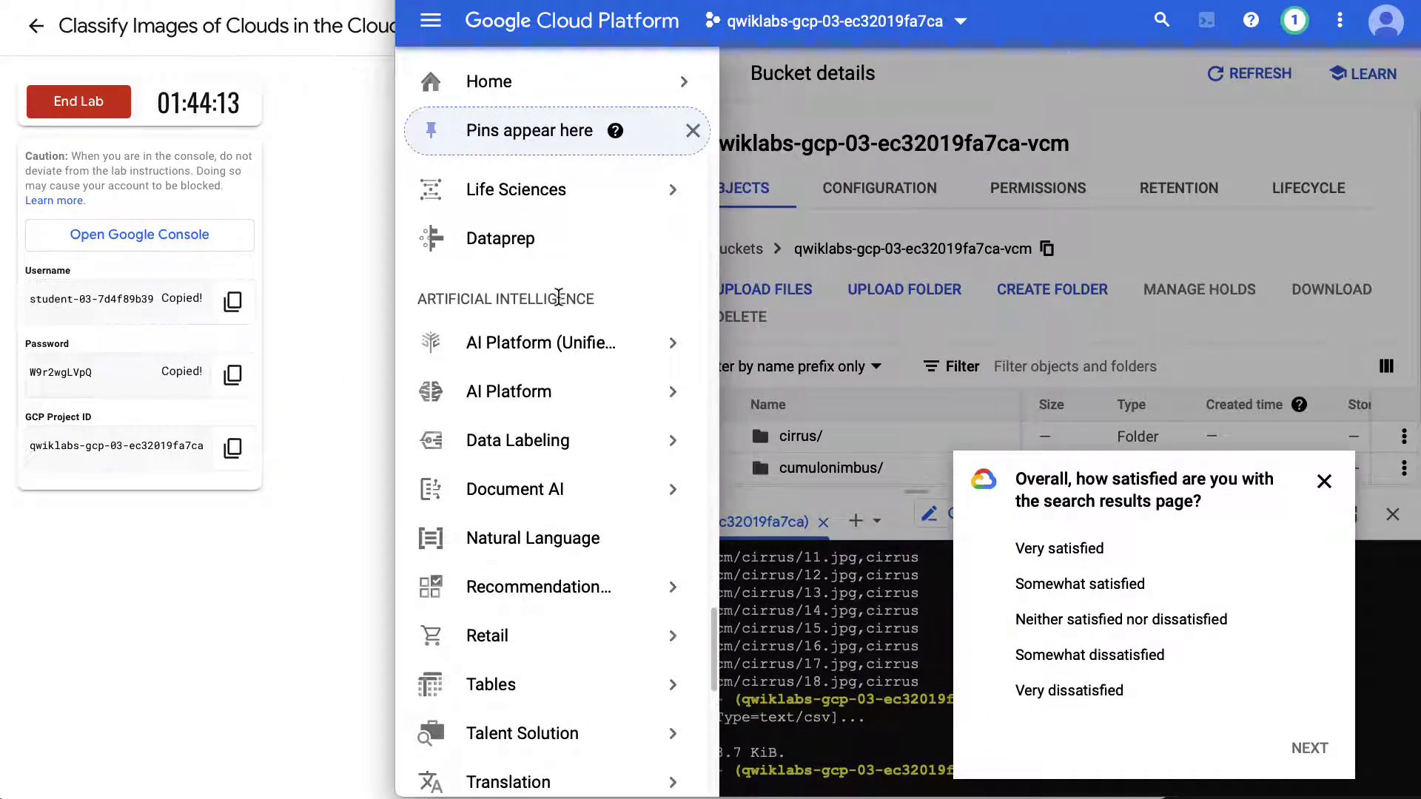
{"action": "scroll", "coordinate": [558, 299], "scroll_direction": "down", "scroll_amount": 10}
{"action": "scroll", "coordinate": [558, 299], "scroll_direction": "down", "scroll_amount": 3}
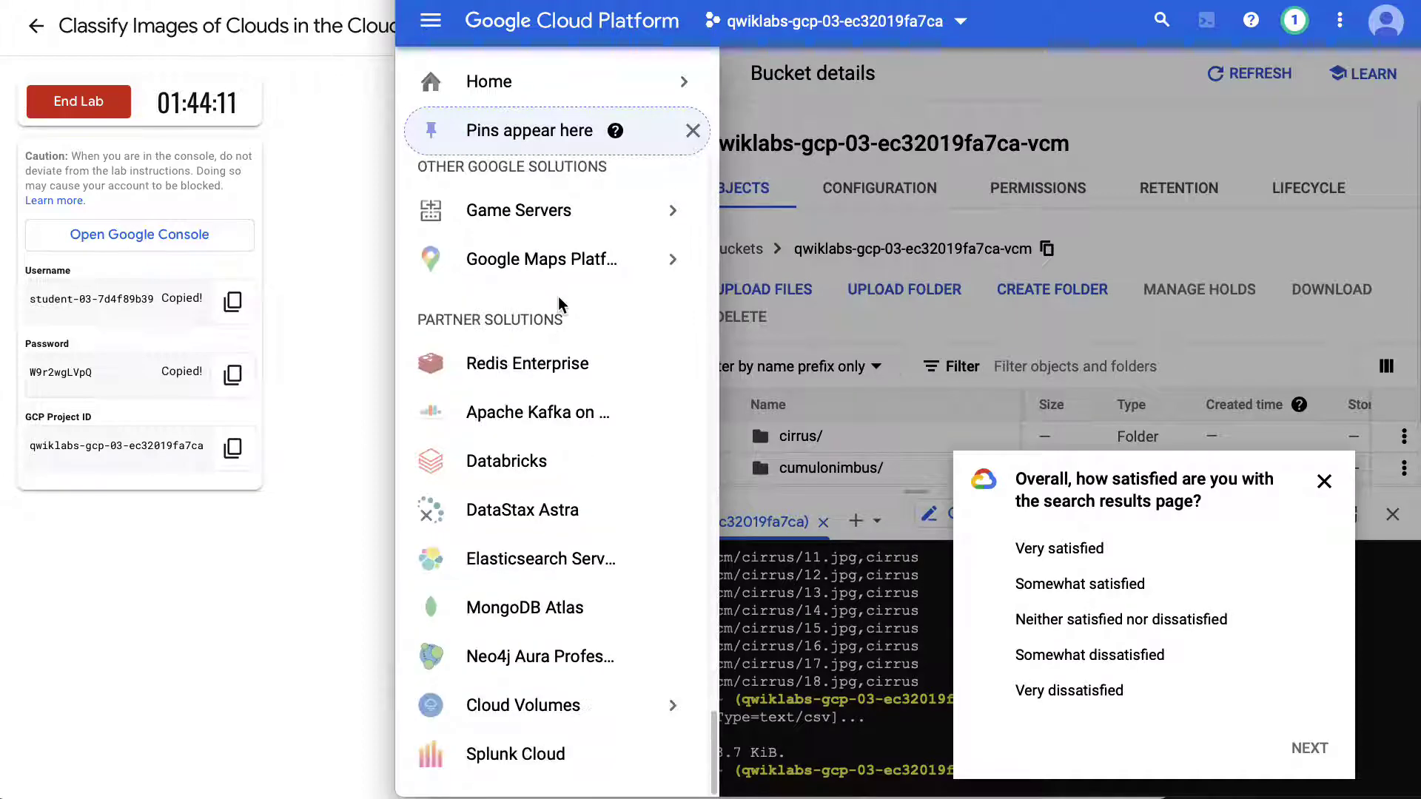
{"action": "scroll", "coordinate": [558, 299], "scroll_direction": "up", "scroll_amount": 5}
{"action": "mouse_move", "coordinate": [498, 339]}
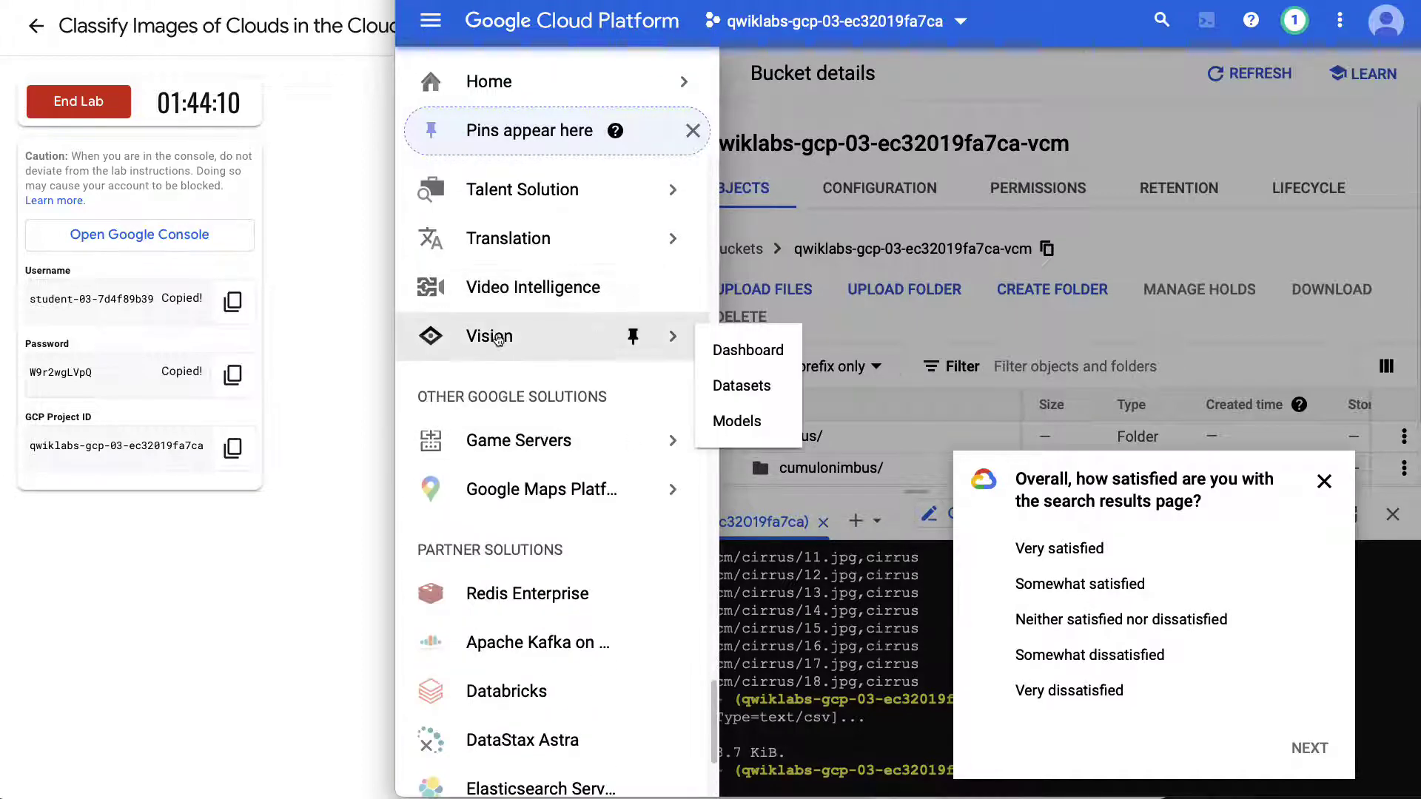
{"action": "left_click", "coordinate": [712, 349]}
{"action": "left_click", "coordinate": [1335, 498]}
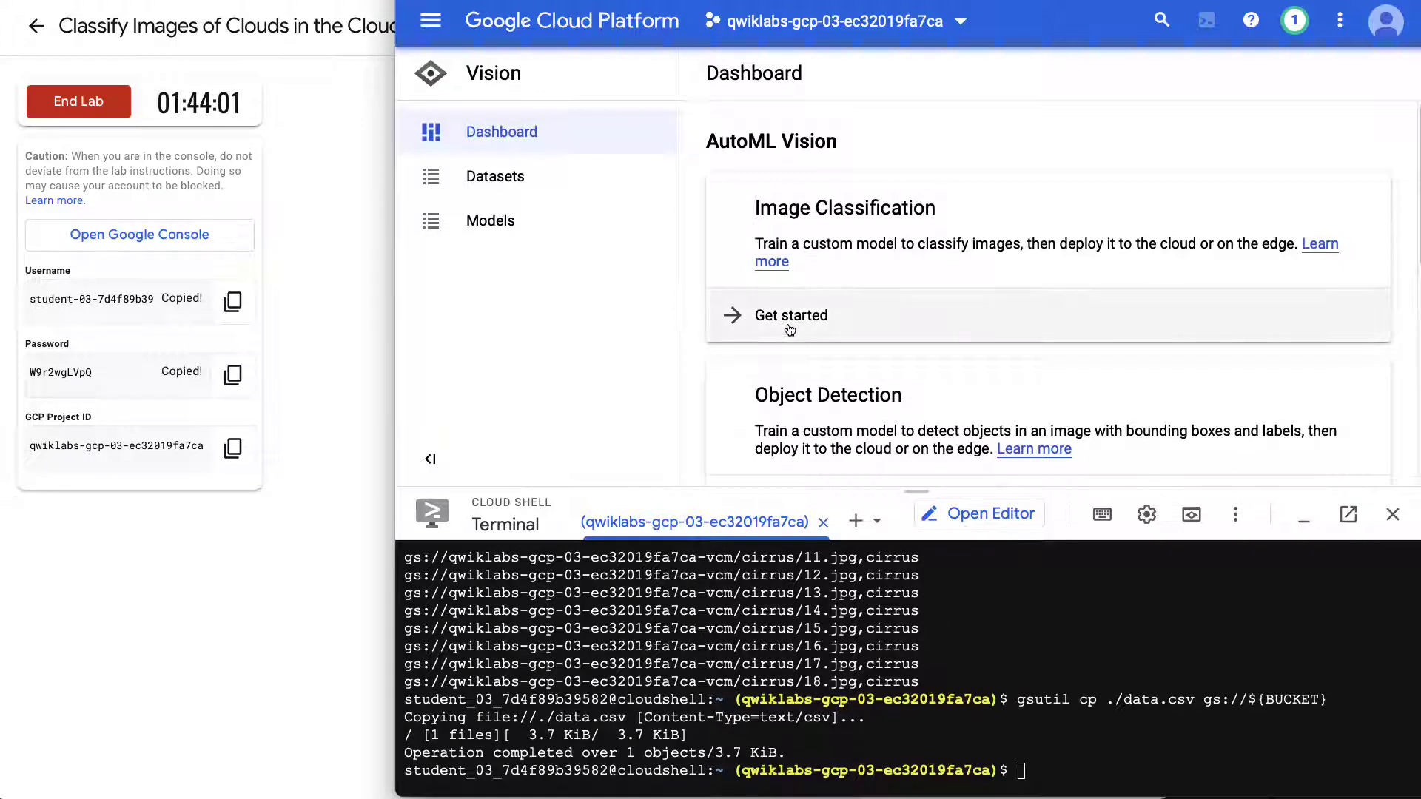
{"action": "left_click", "coordinate": [773, 308]}
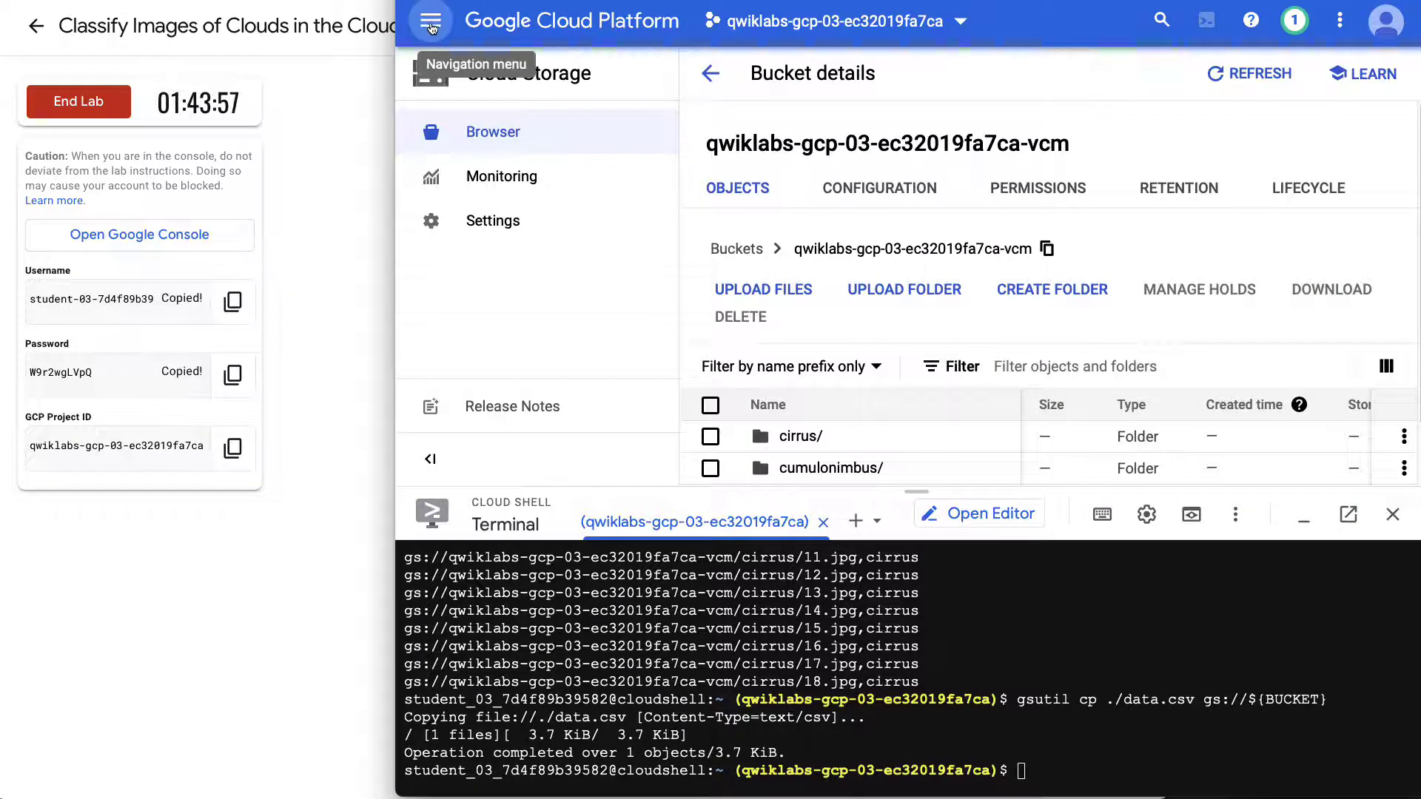
Pin the Vision product in the console's navigation, open its dashboard and look over the AutoML Vision options.
{"action": "left_click", "coordinate": [429, 21]}
{"action": "scroll", "coordinate": [556, 237], "scroll_direction": "down", "scroll_amount": 6}
{"action": "mouse_move", "coordinate": [569, 284]}
{"action": "scroll", "coordinate": [570, 285], "scroll_direction": "down", "scroll_amount": 12}
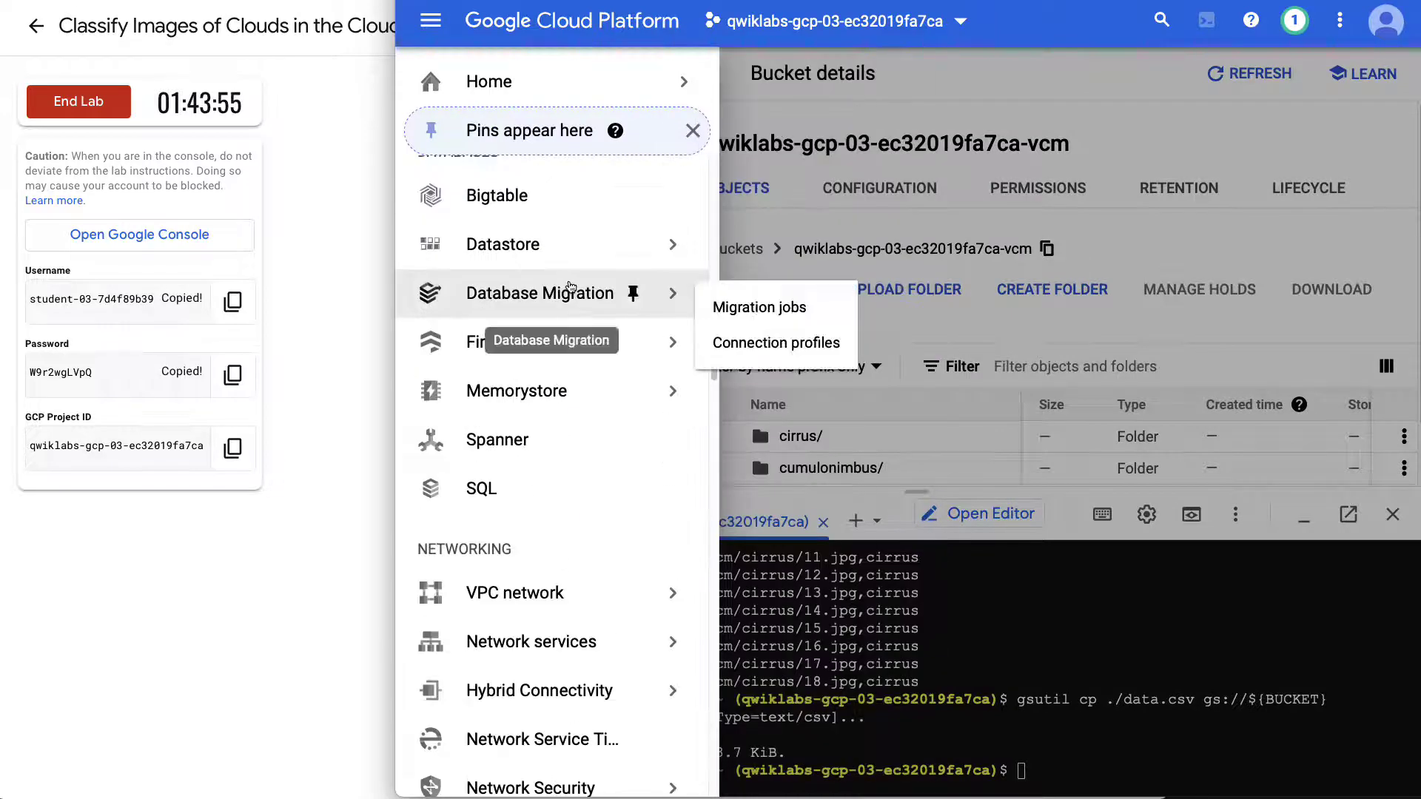
{"action": "scroll", "coordinate": [577, 289], "scroll_direction": "down", "scroll_amount": 18}
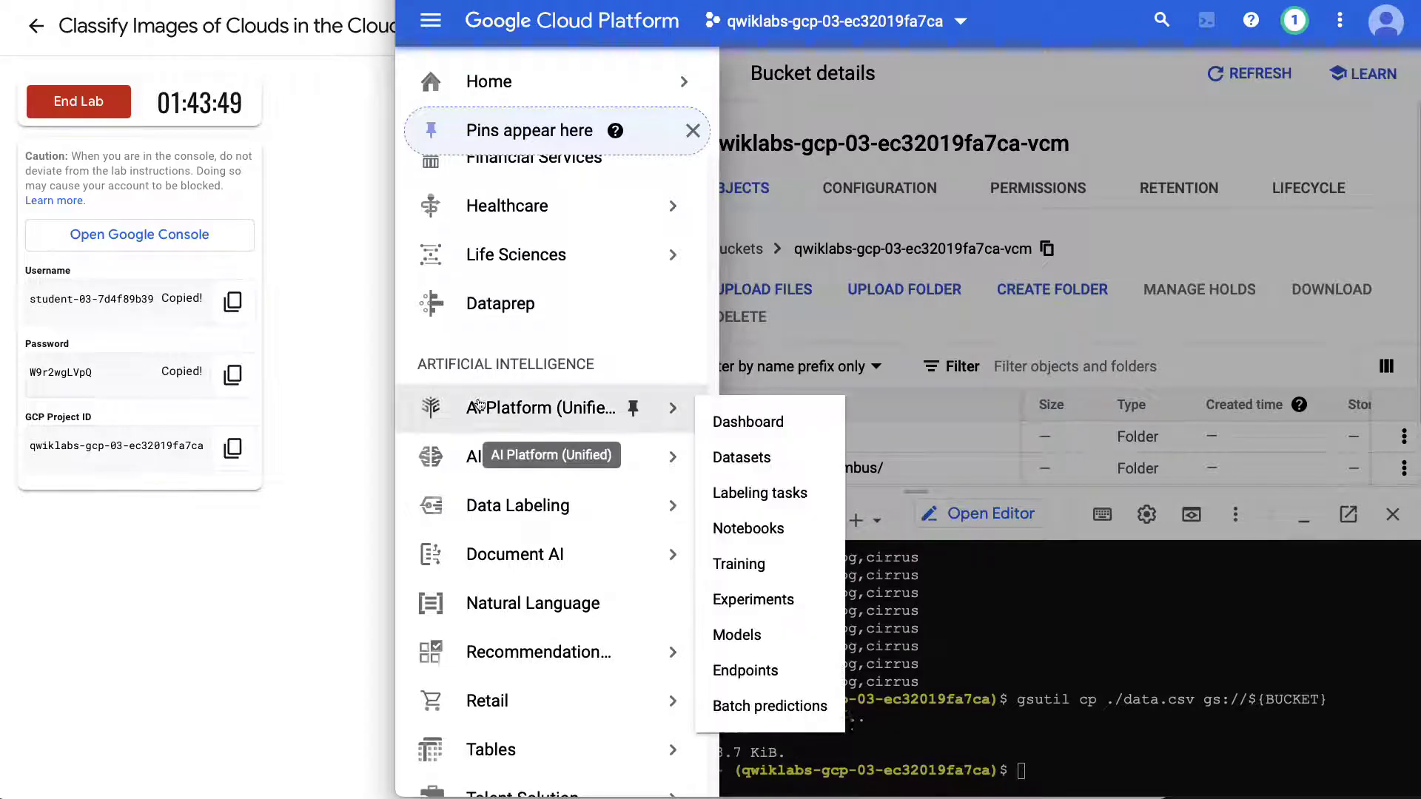
{"action": "scroll", "coordinate": [481, 392], "scroll_direction": "down", "scroll_amount": 3}
{"action": "scroll", "coordinate": [483, 412], "scroll_direction": "down", "scroll_amount": 2}
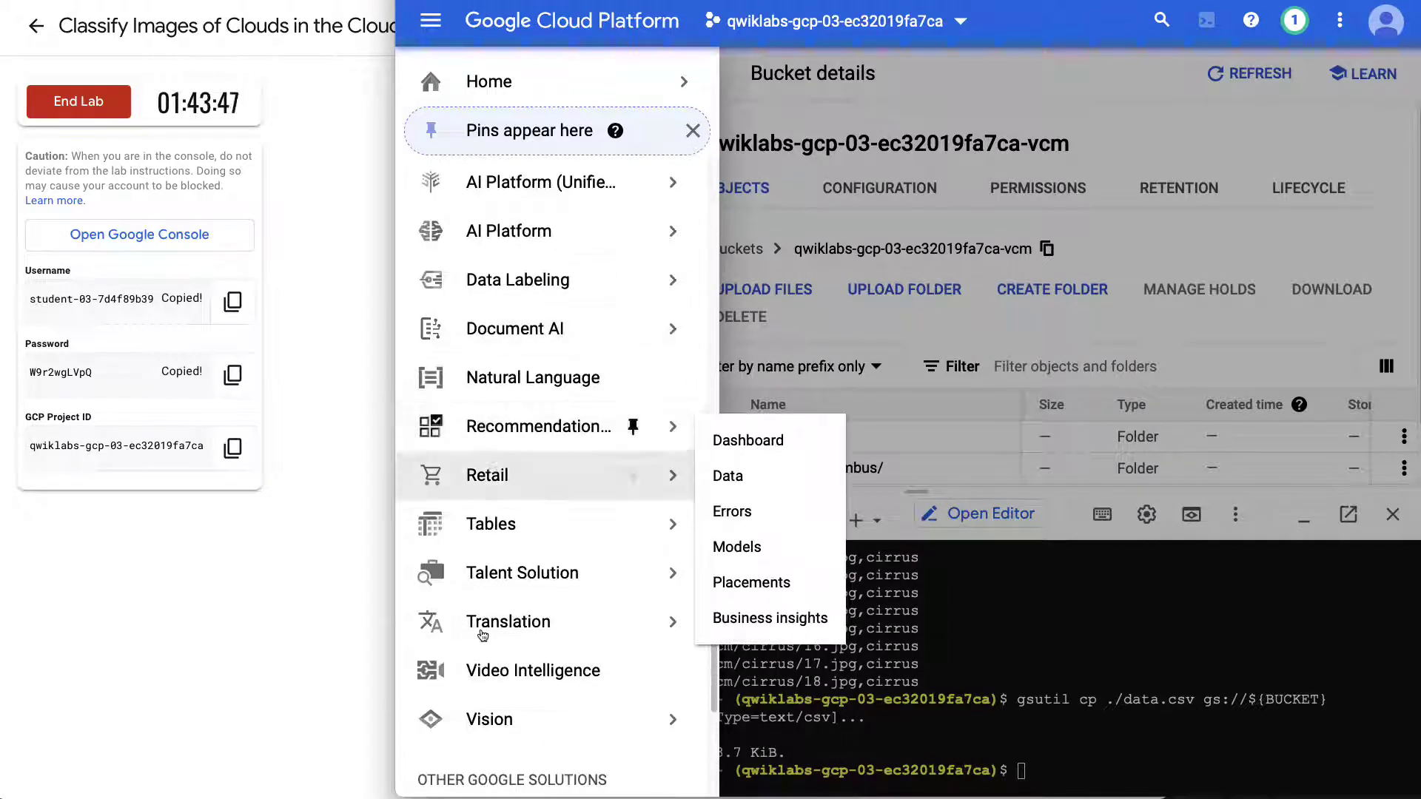
{"action": "mouse_move", "coordinate": [479, 722]}
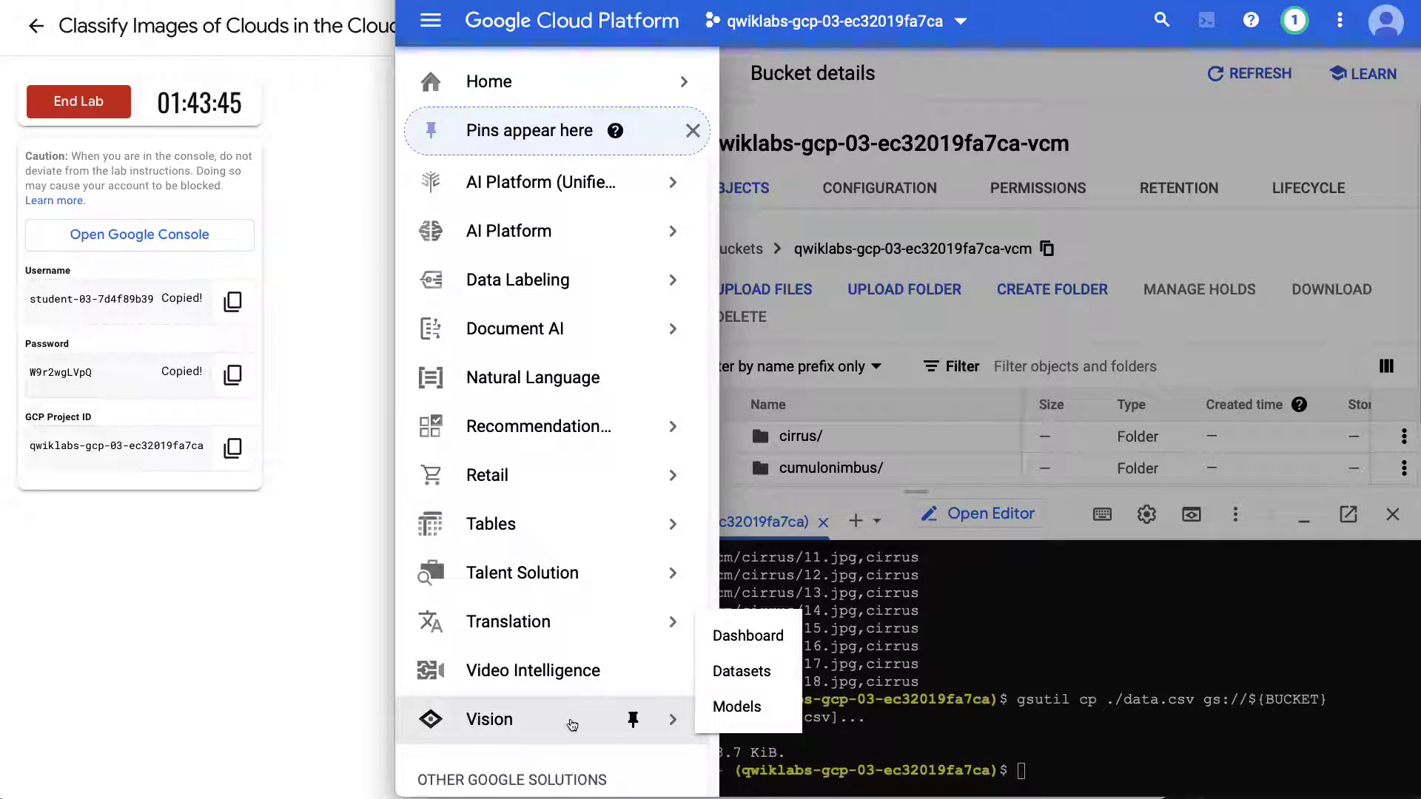
{"action": "left_click", "coordinate": [632, 720]}
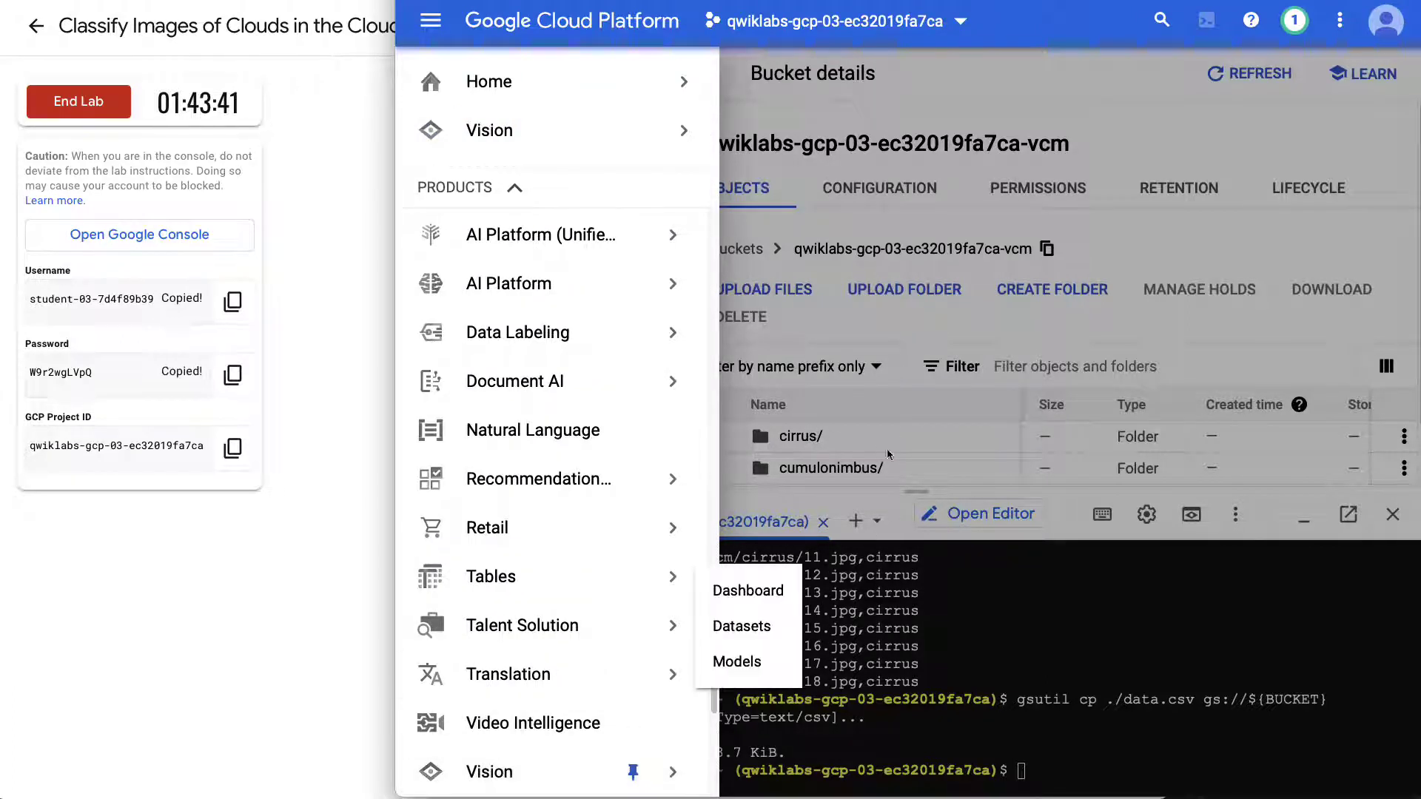
{"action": "left_click", "coordinate": [486, 773]}
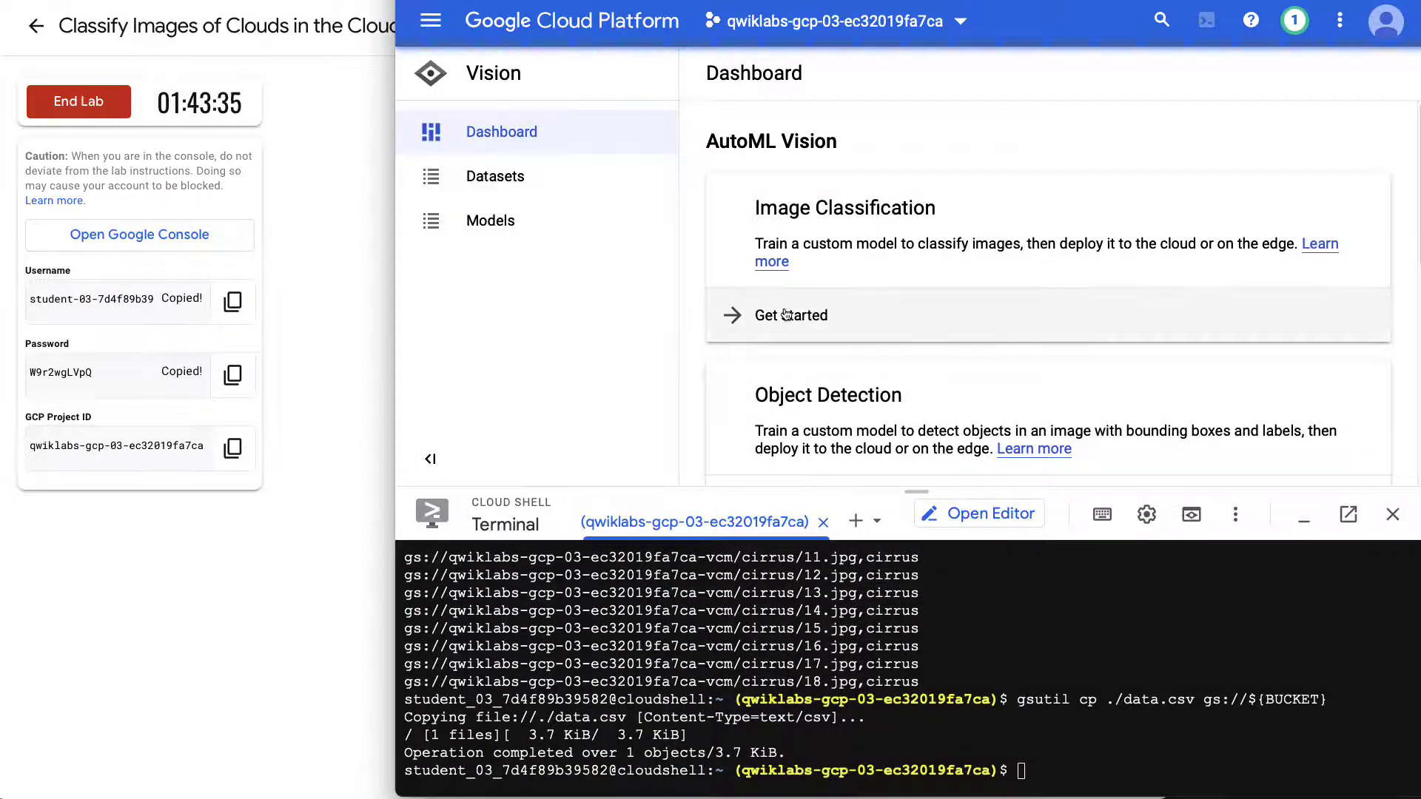
{"action": "scroll", "coordinate": [796, 288], "scroll_direction": "down", "scroll_amount": 2}
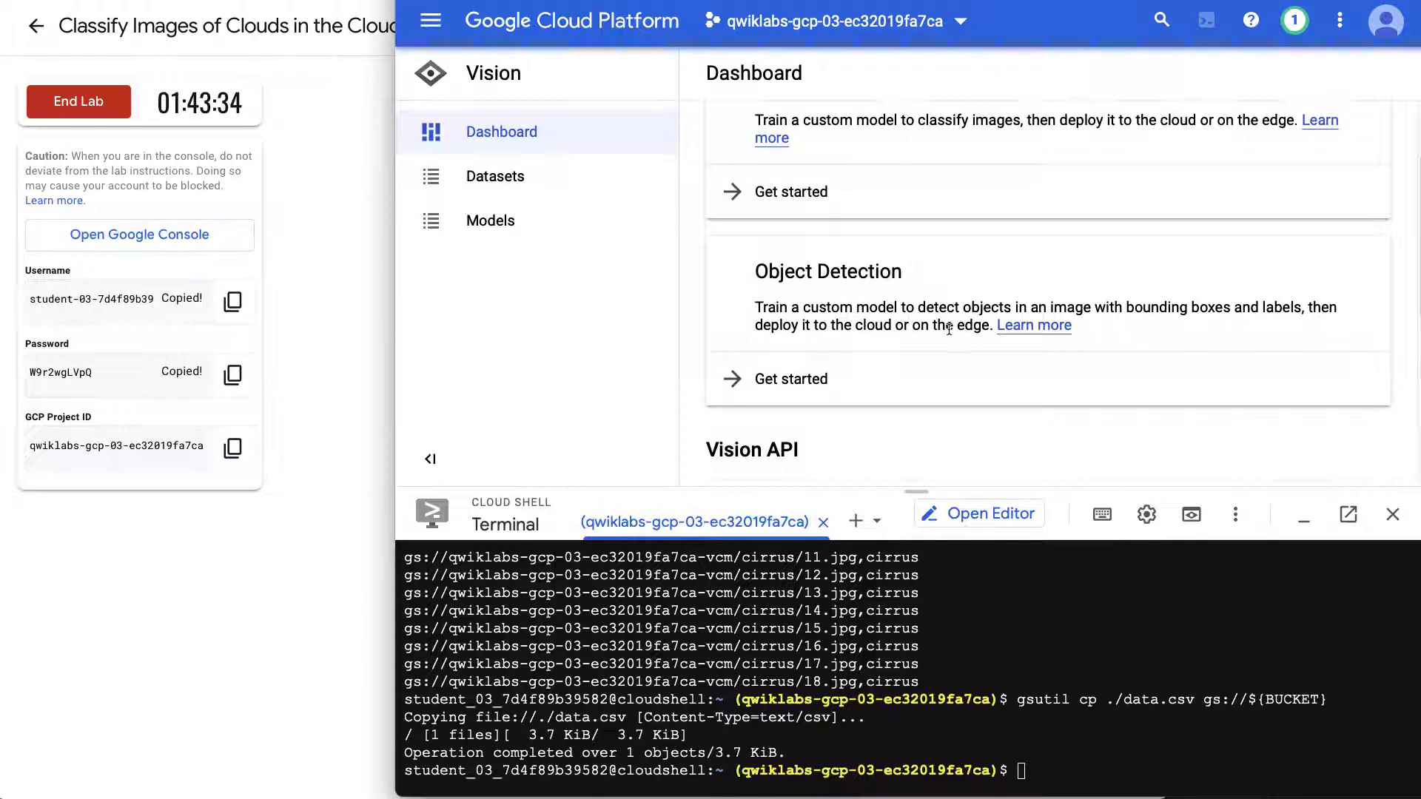
Review the Vision dashboard's options and compare its signed-in account with the account on Image Classification's datasets page.
{"action": "scroll", "coordinate": [948, 331], "scroll_direction": "up", "scroll_amount": 2}
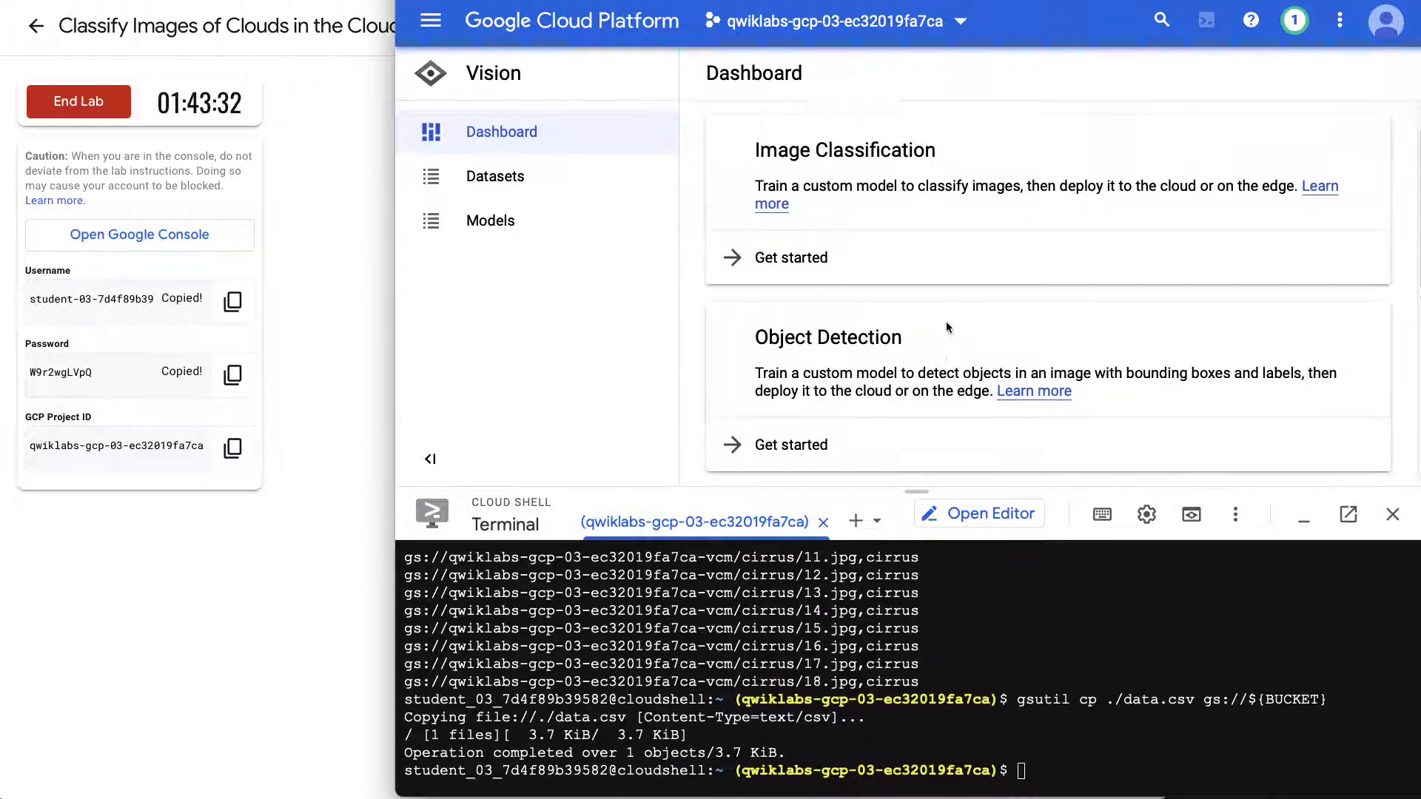
{"action": "scroll", "coordinate": [925, 303], "scroll_direction": "up", "scroll_amount": 1}
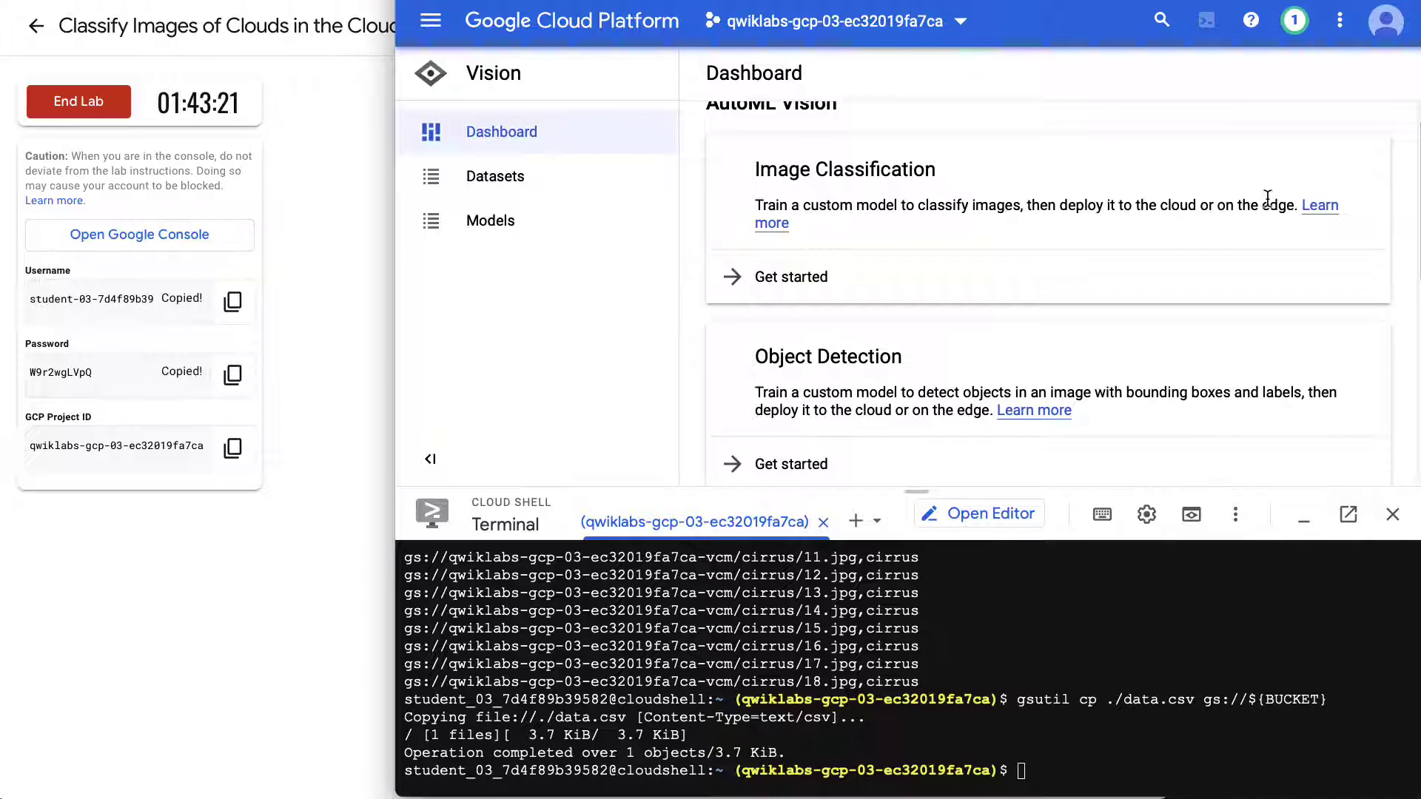
{"action": "scroll", "coordinate": [790, 355], "scroll_direction": "down", "scroll_amount": 1}
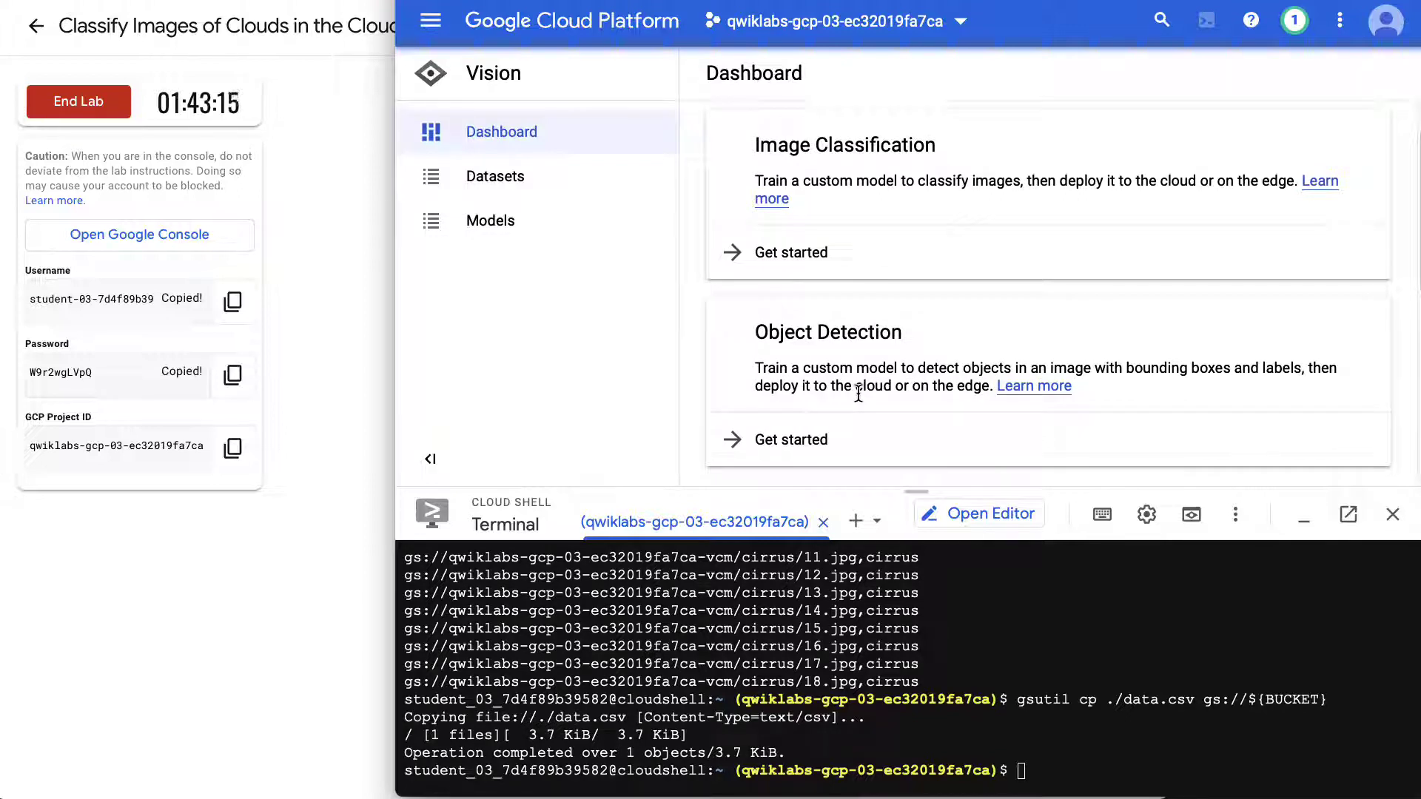
{"action": "scroll", "coordinate": [865, 357], "scroll_direction": "down", "scroll_amount": 4}
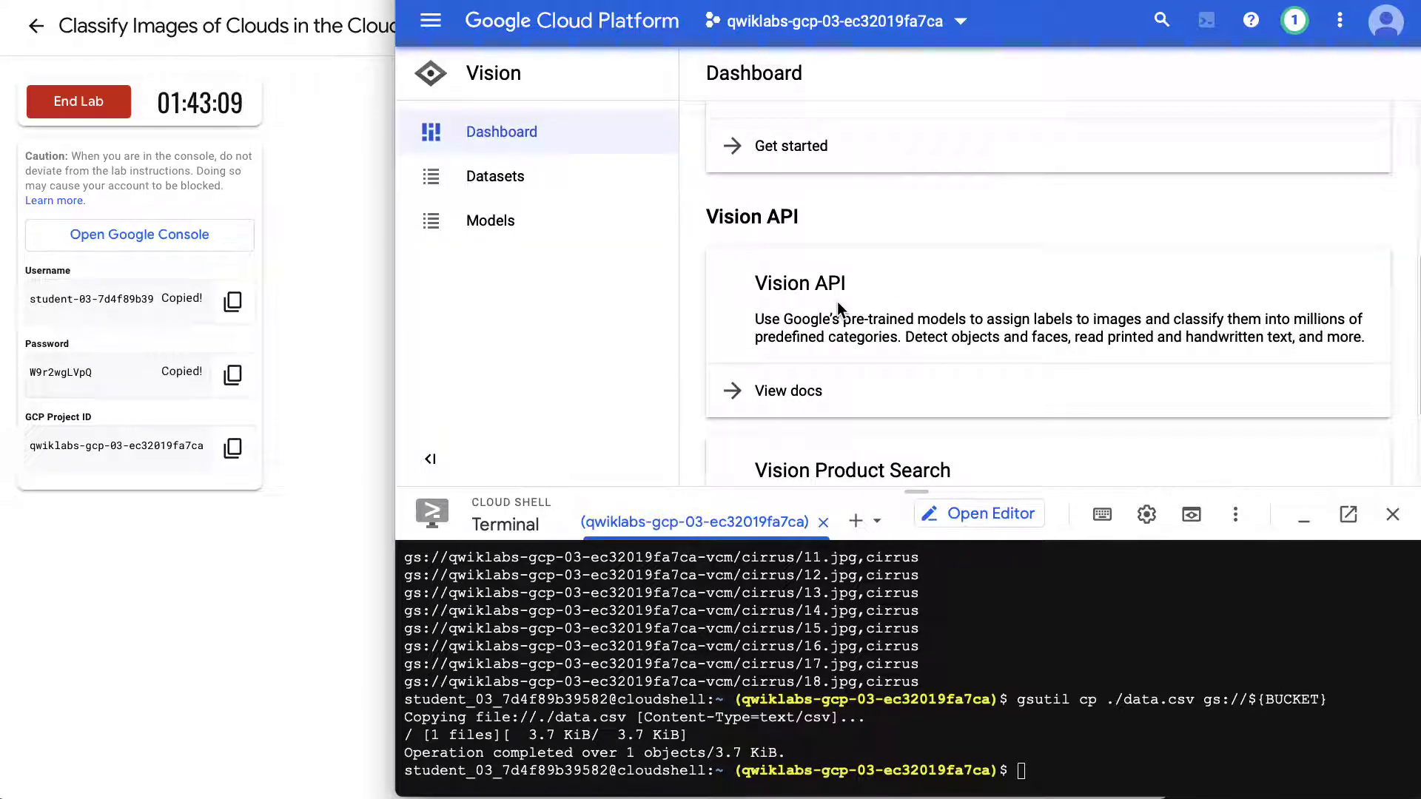
{"action": "scroll", "coordinate": [839, 305], "scroll_direction": "up", "scroll_amount": 4}
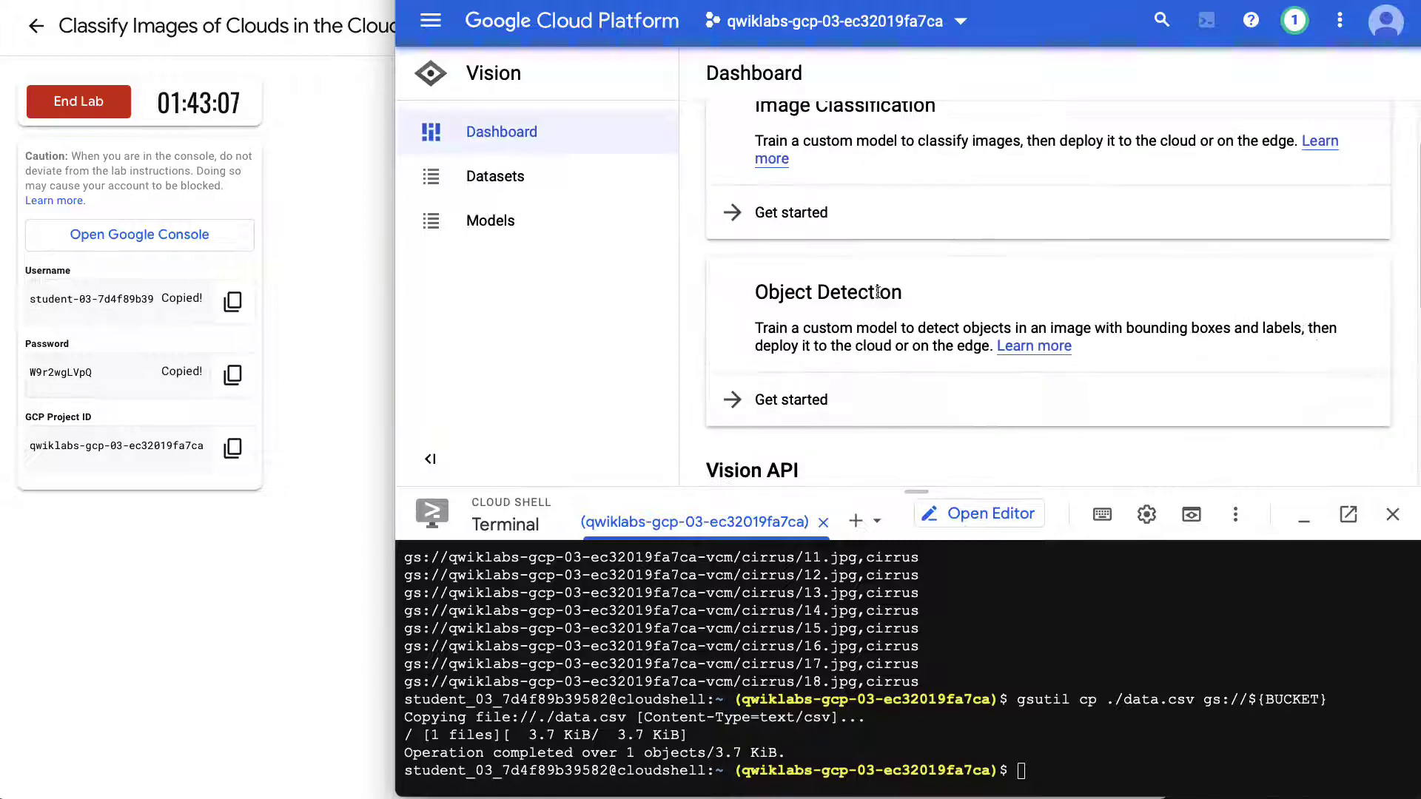
{"action": "left_click", "coordinate": [844, 268]}
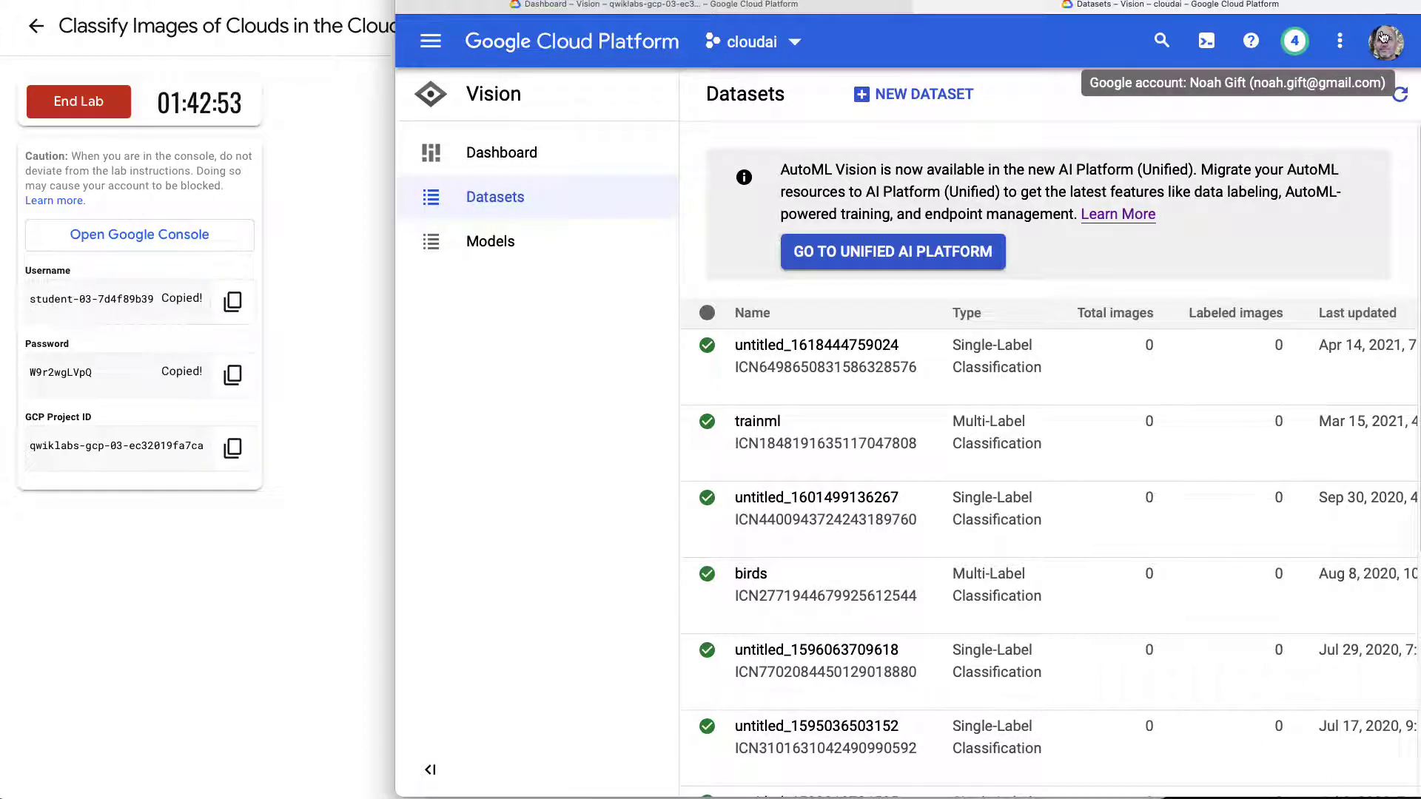
{"action": "left_click", "coordinate": [763, 5]}
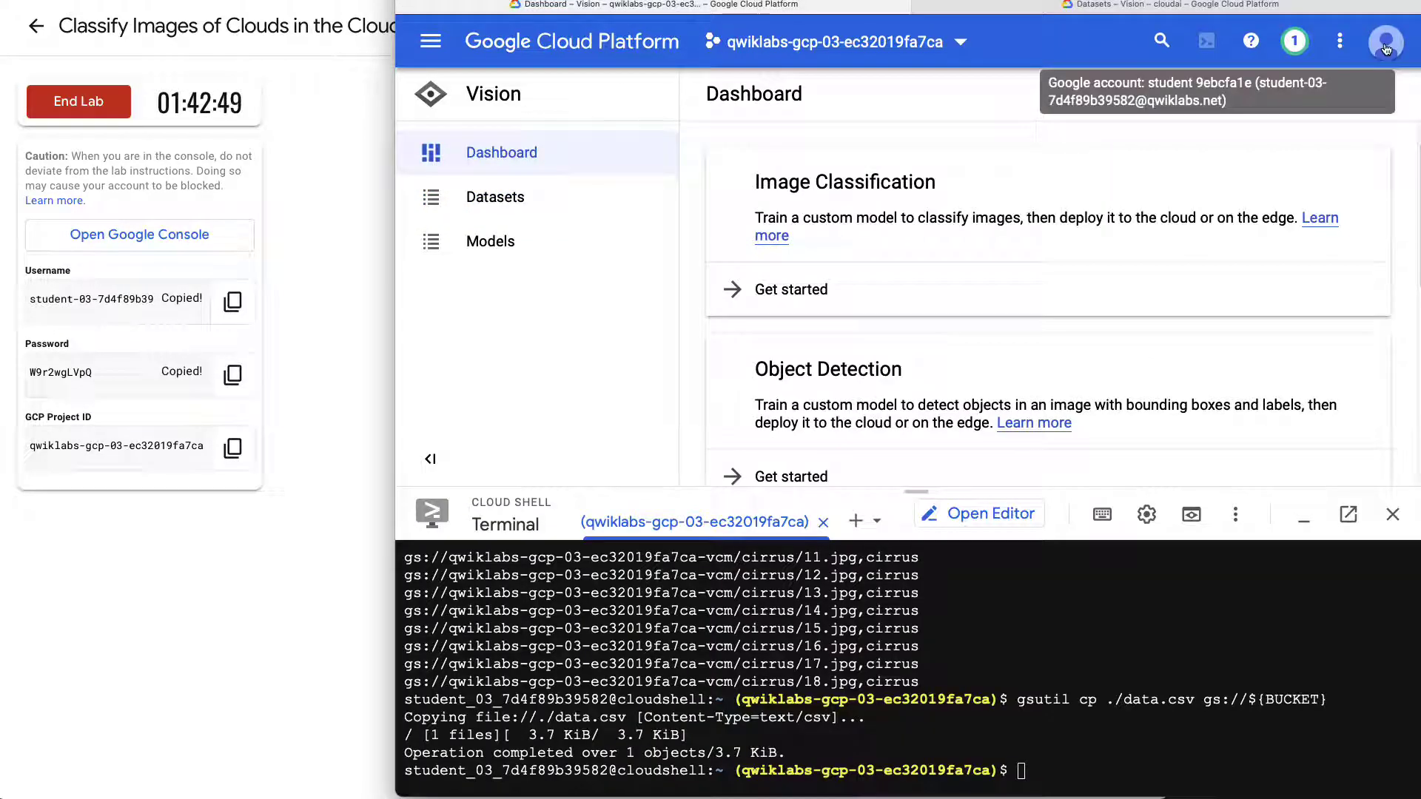
{"action": "left_click", "coordinate": [922, 5]}
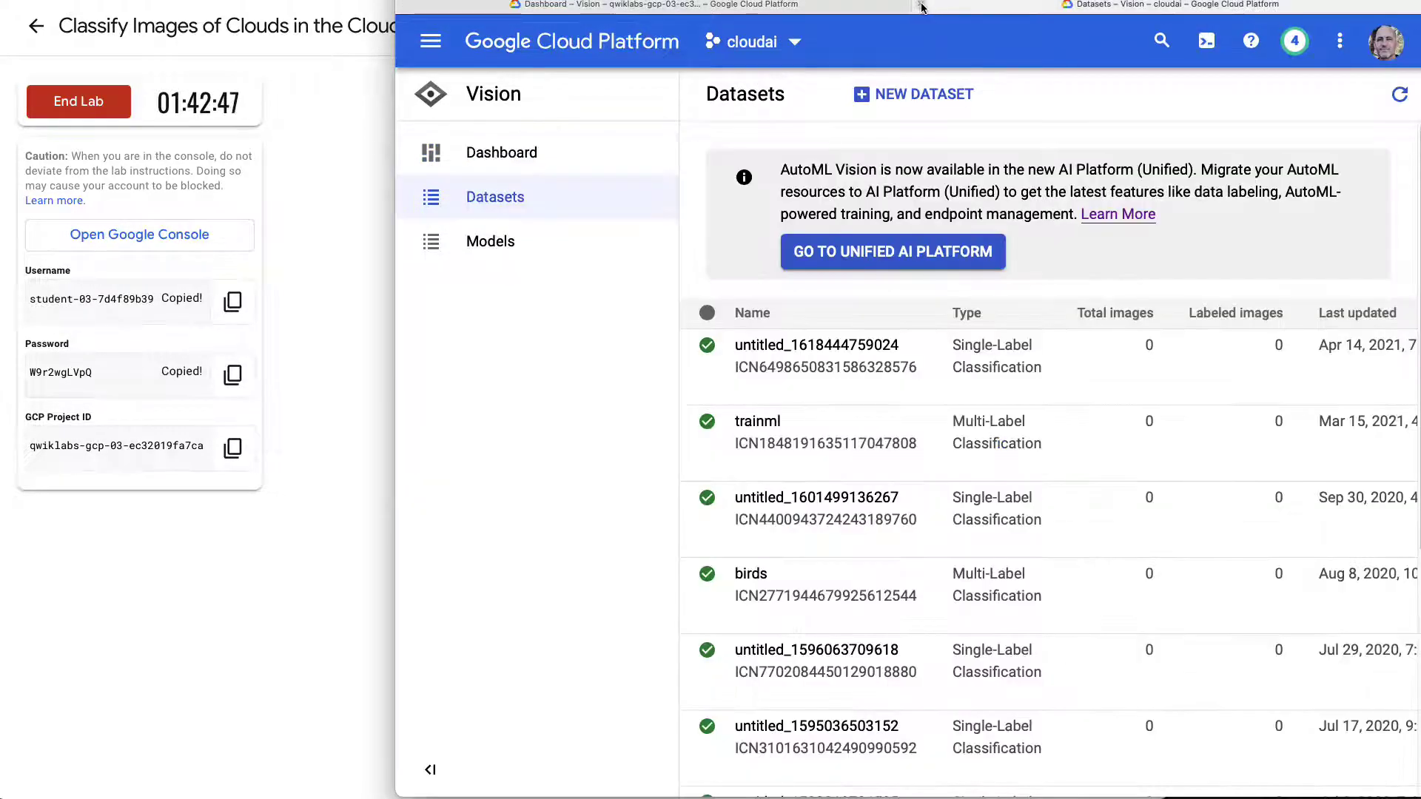
{"action": "left_click", "coordinate": [923, 6]}
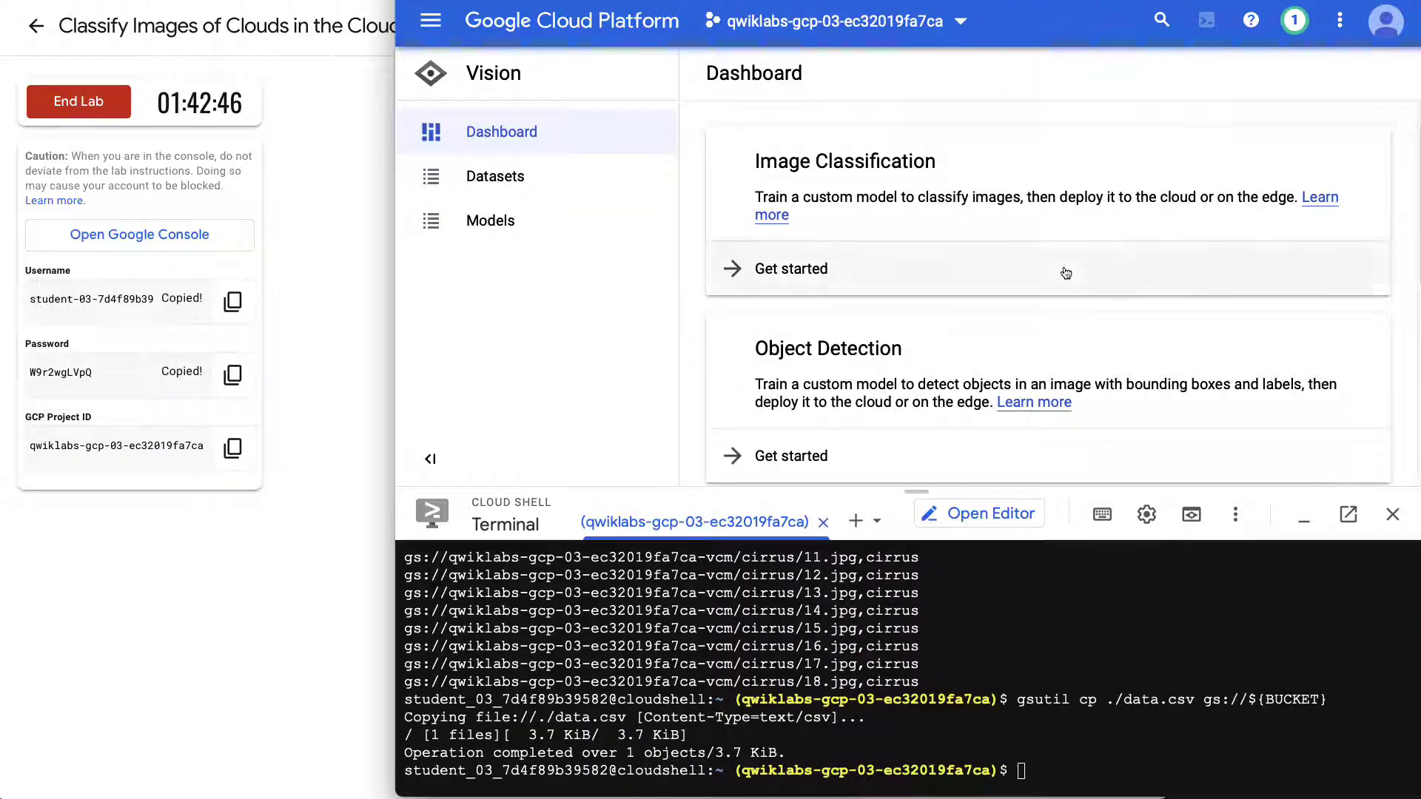
Reopen Image Classification from the lab project's dashboard and sign out of the personal Google account.
{"action": "left_click", "coordinate": [741, 267]}
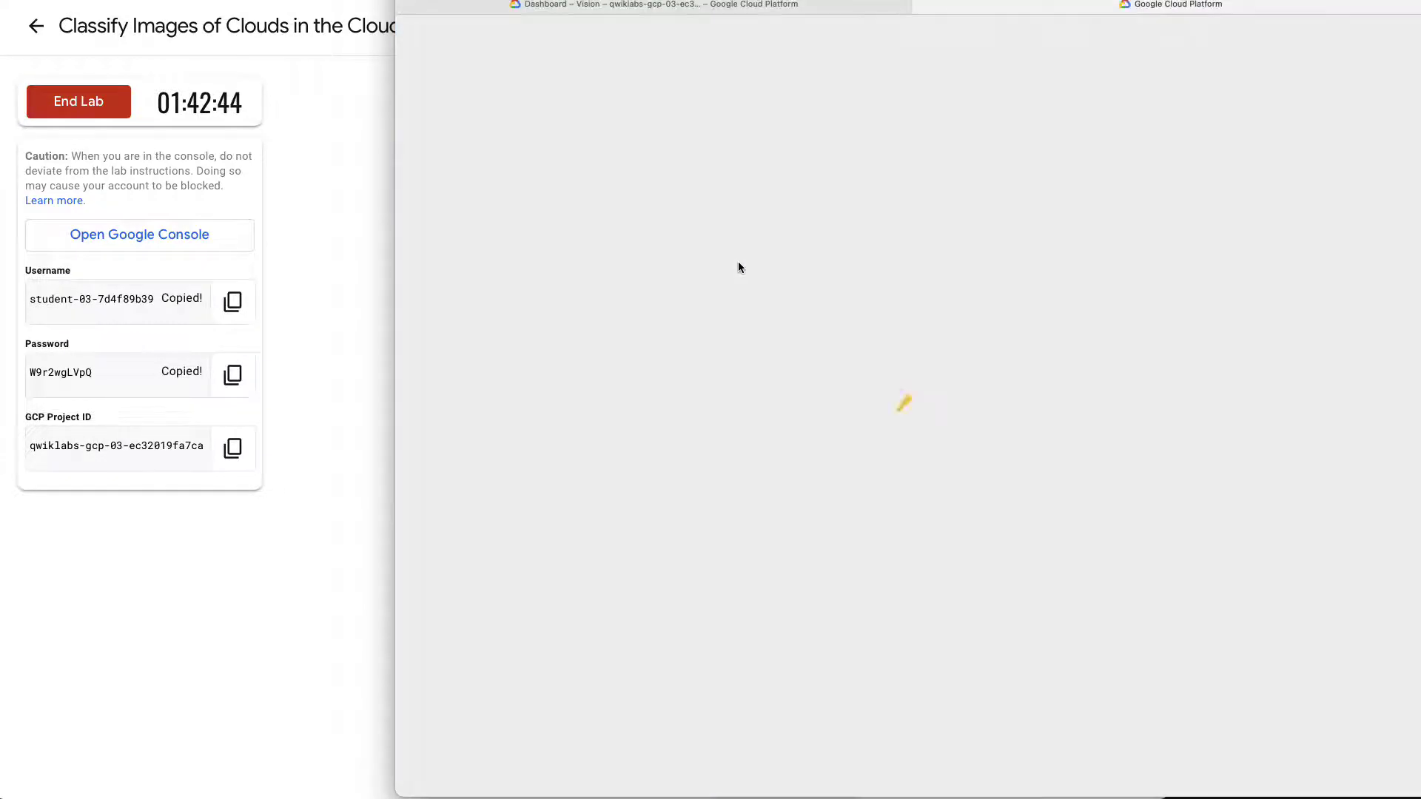
{"action": "left_click", "coordinate": [1389, 37]}
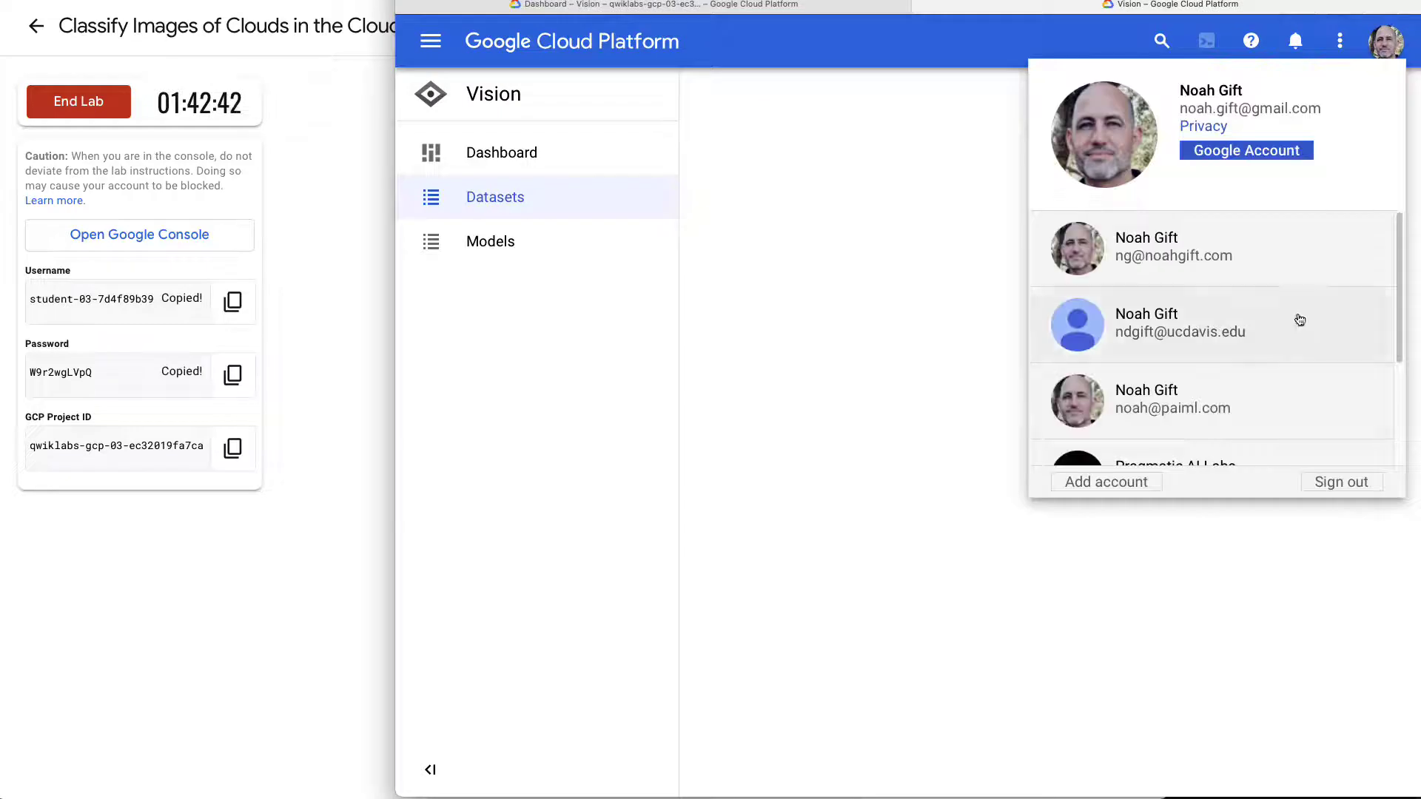
{"action": "scroll", "coordinate": [1301, 296], "scroll_direction": "down", "scroll_amount": 3}
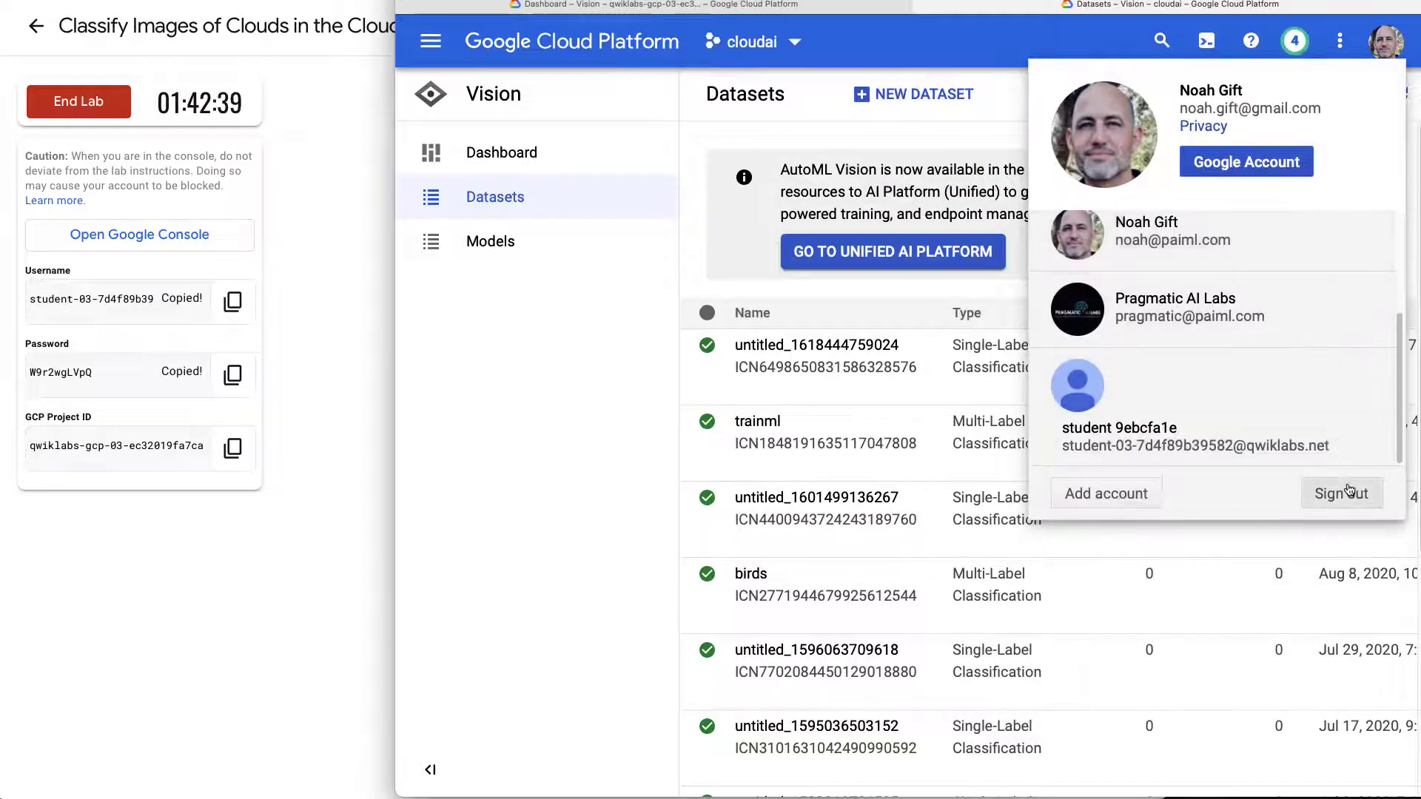
{"action": "left_click", "coordinate": [1356, 494]}
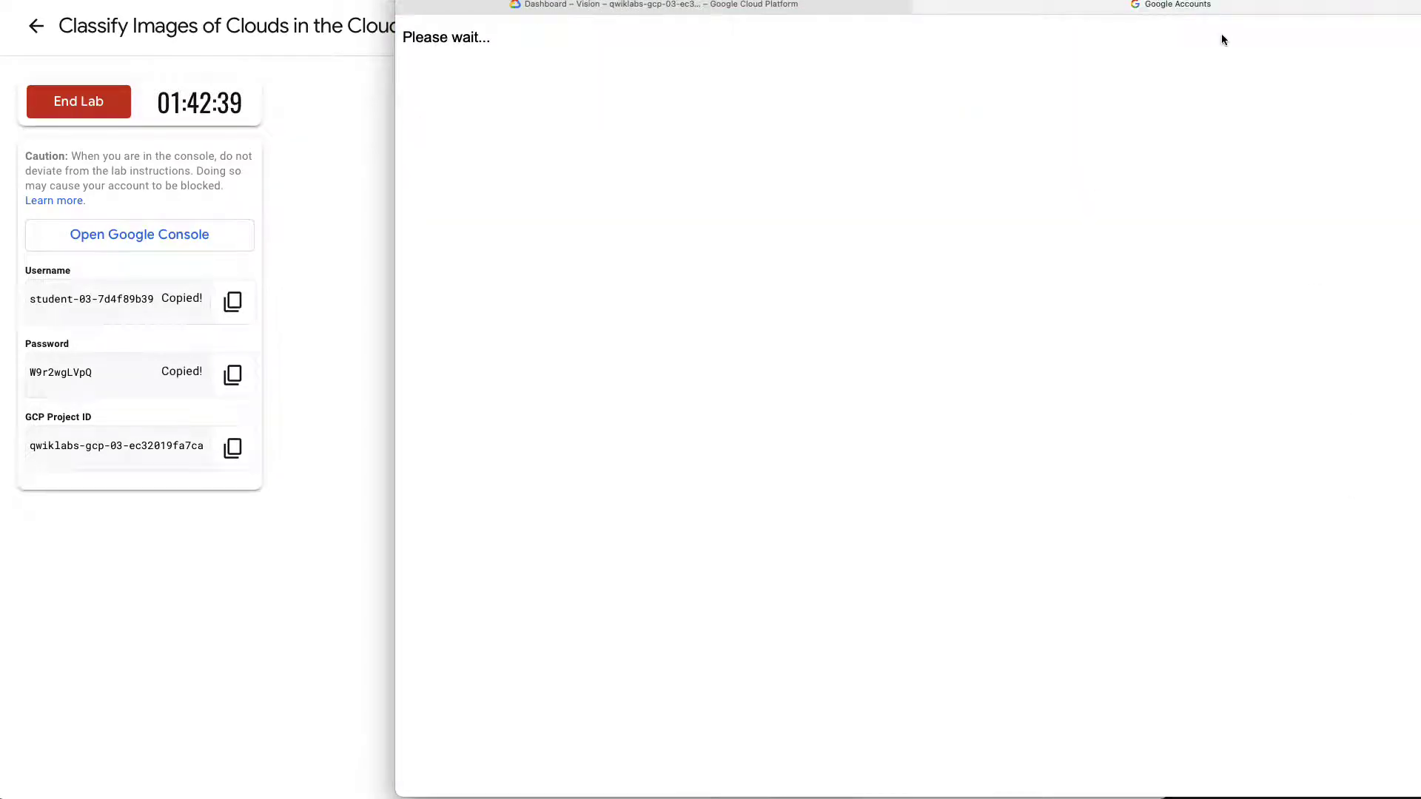
{"action": "left_click", "coordinate": [920, 6]}
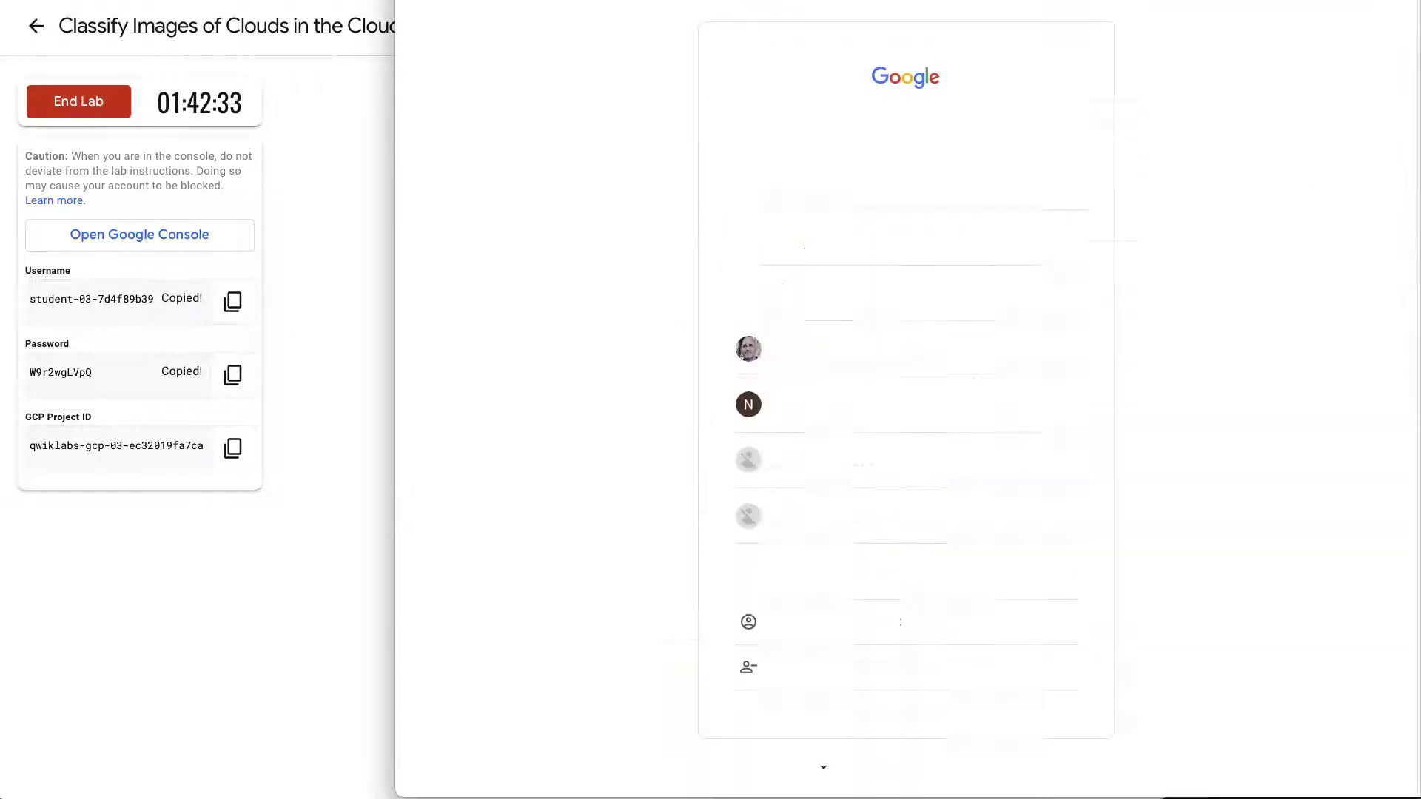
Sign in with the lab's student account using the lab password, and decline to save the password.
{"action": "left_click", "coordinate": [901, 585]}
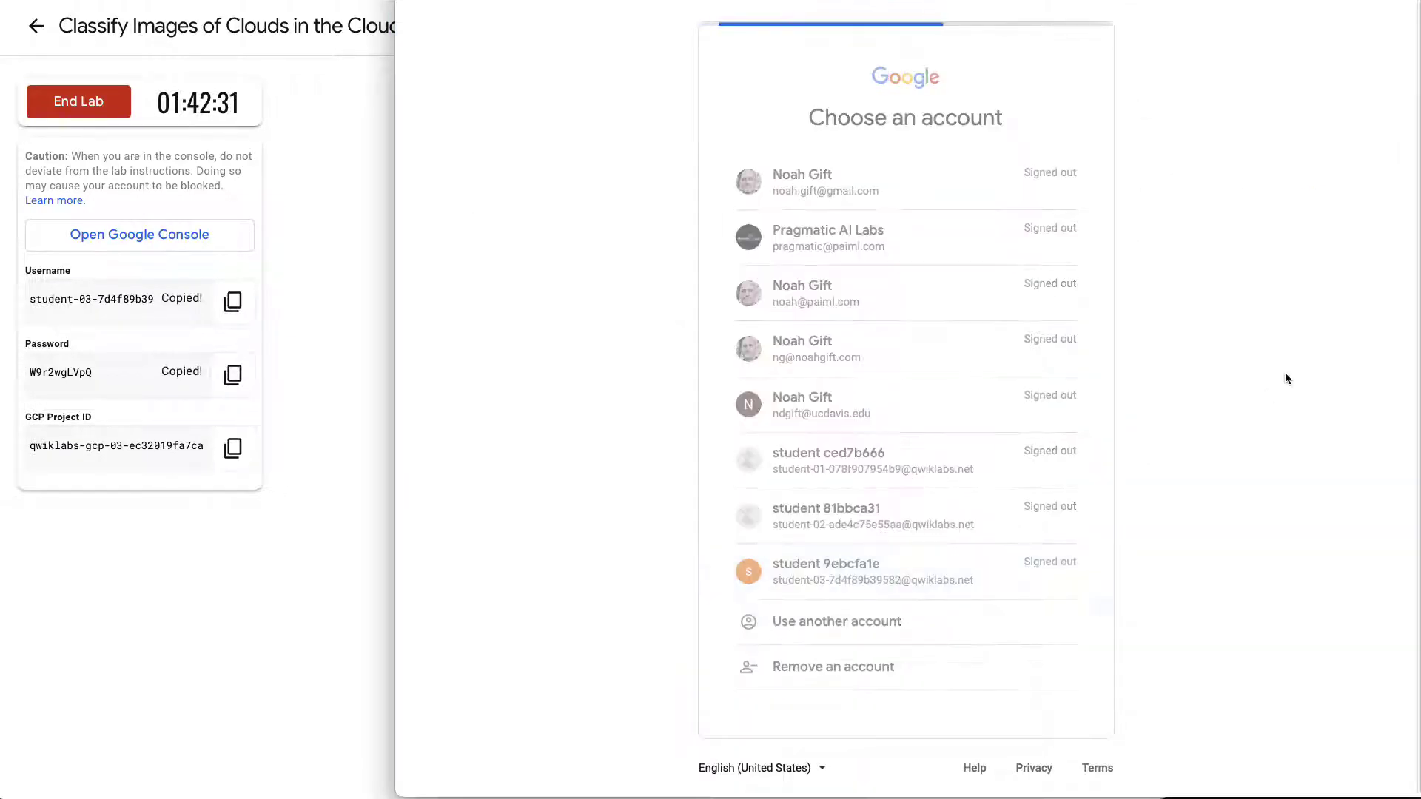
{"action": "left_click", "coordinate": [308, 536]}
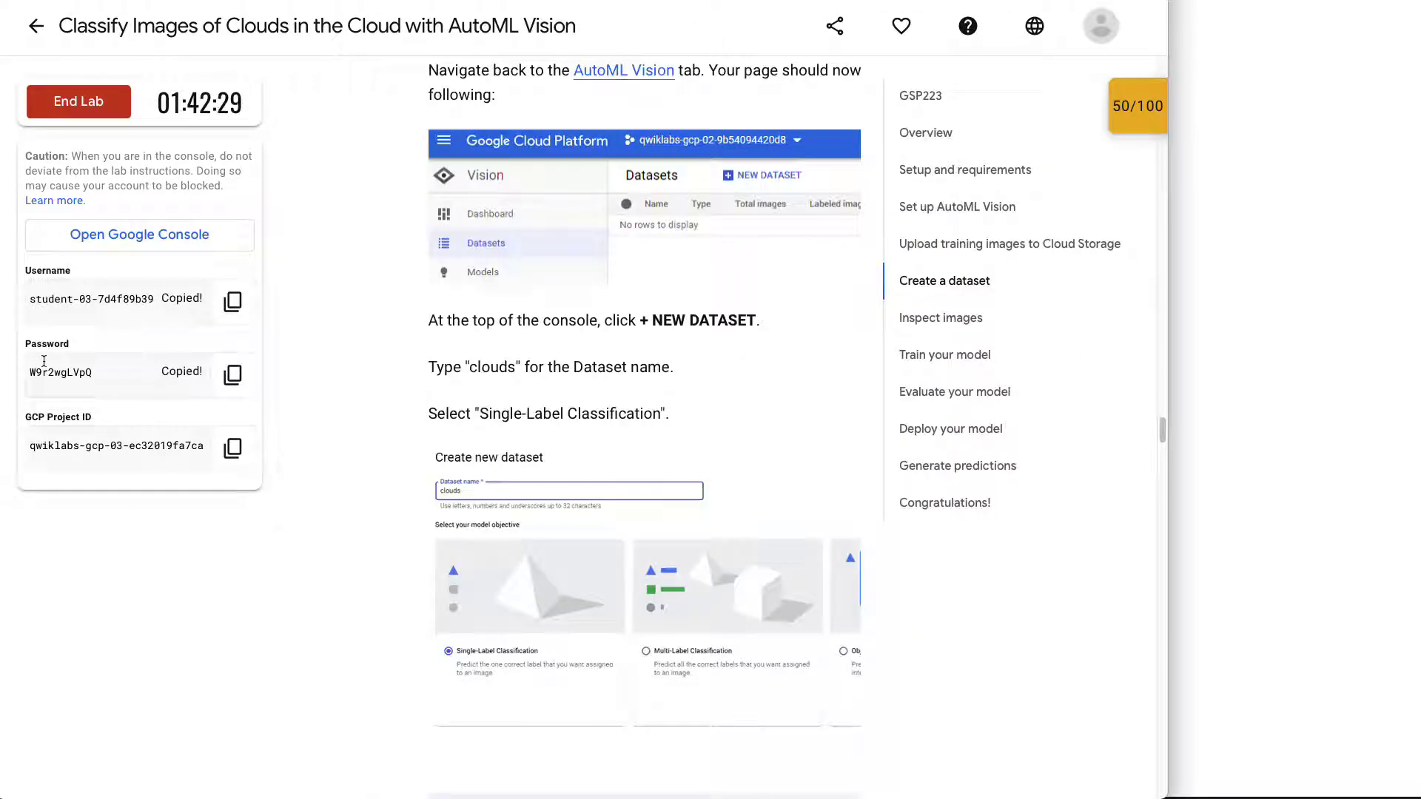
{"action": "left_click", "coordinate": [233, 374]}
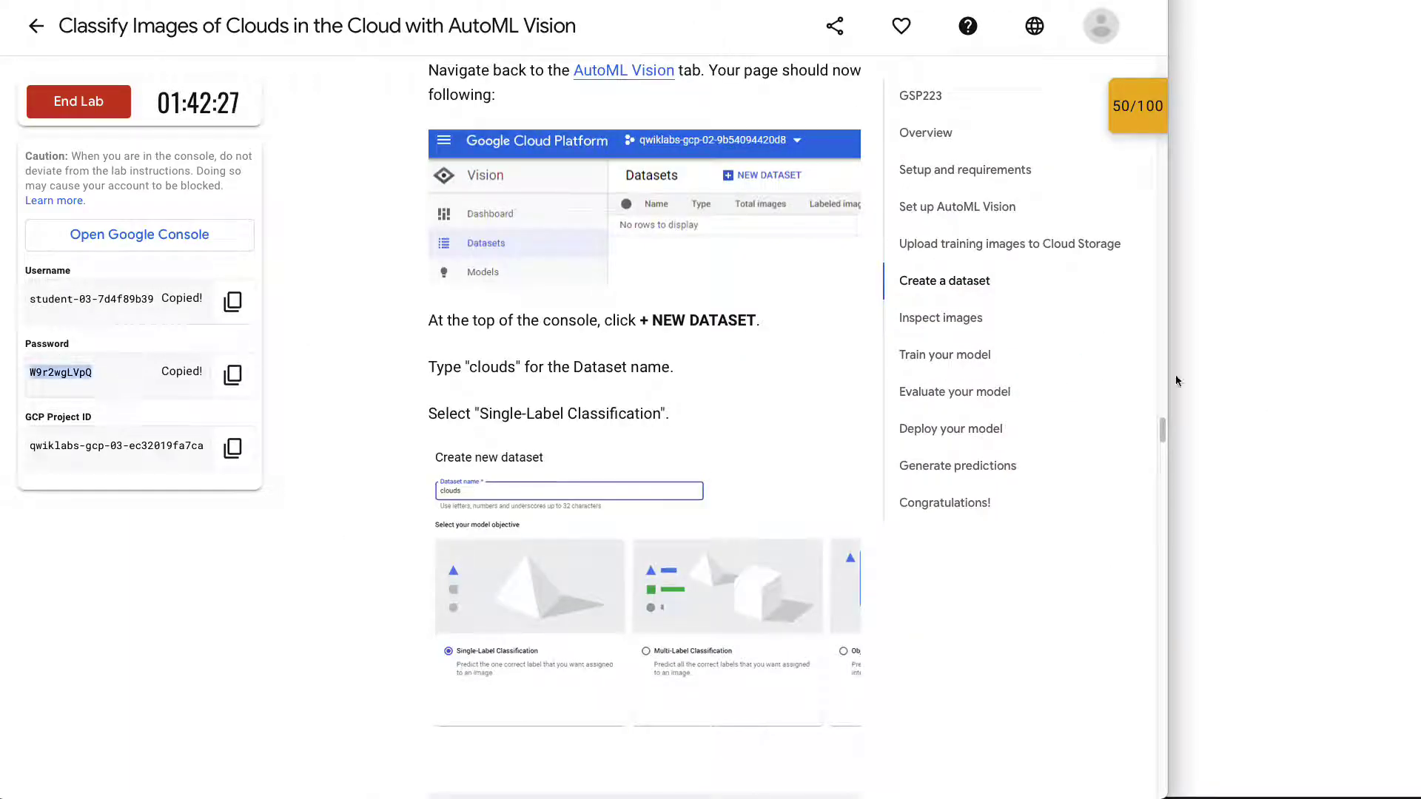
{"action": "left_click", "coordinate": [1305, 373]}
{"action": "key", "text": "ctrl+v"}
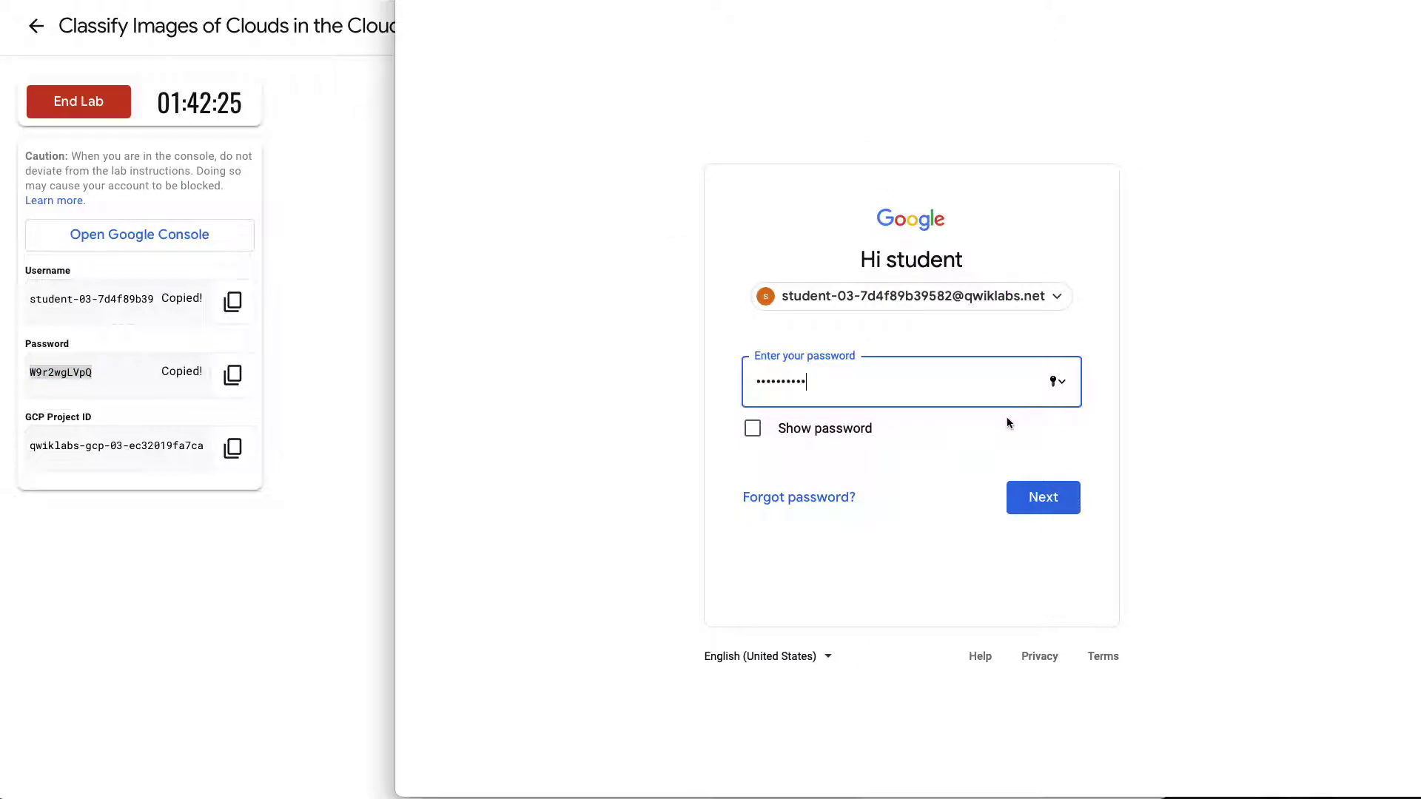
{"action": "left_click", "coordinate": [1043, 497]}
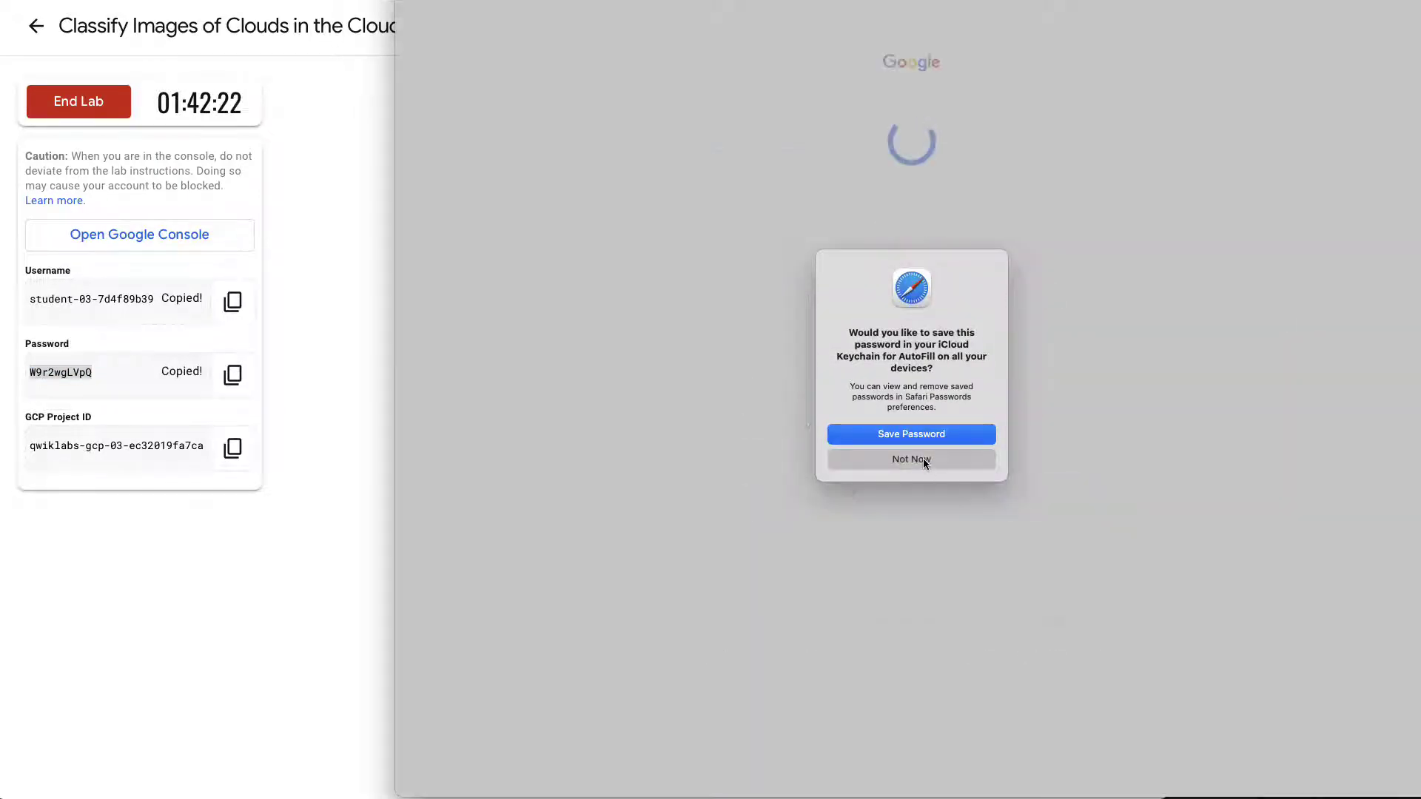
{"action": "left_click", "coordinate": [920, 460]}
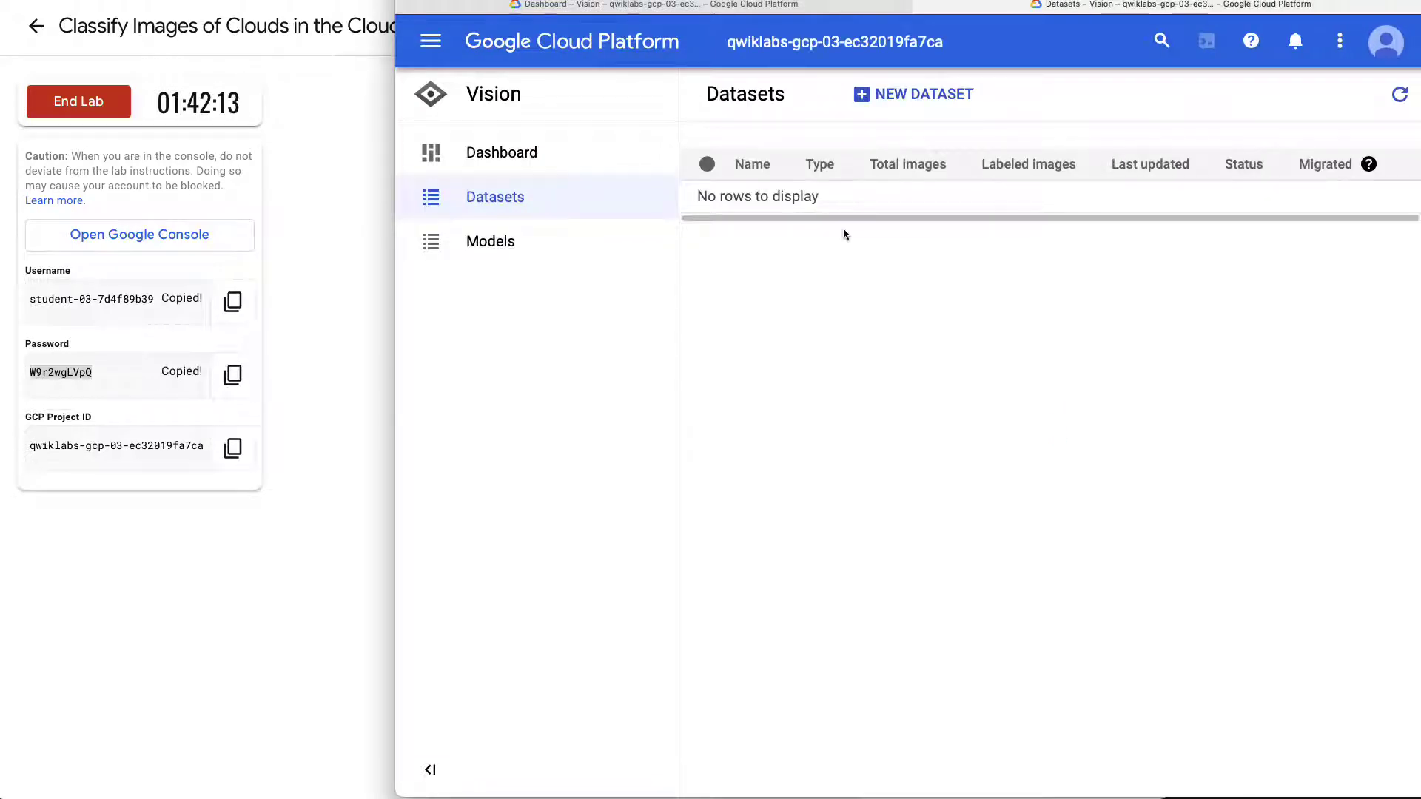
Create a new Vision dataset named clouds with the Single-Label Classification objective, following the lab instructions.
{"action": "left_click", "coordinate": [862, 96]}
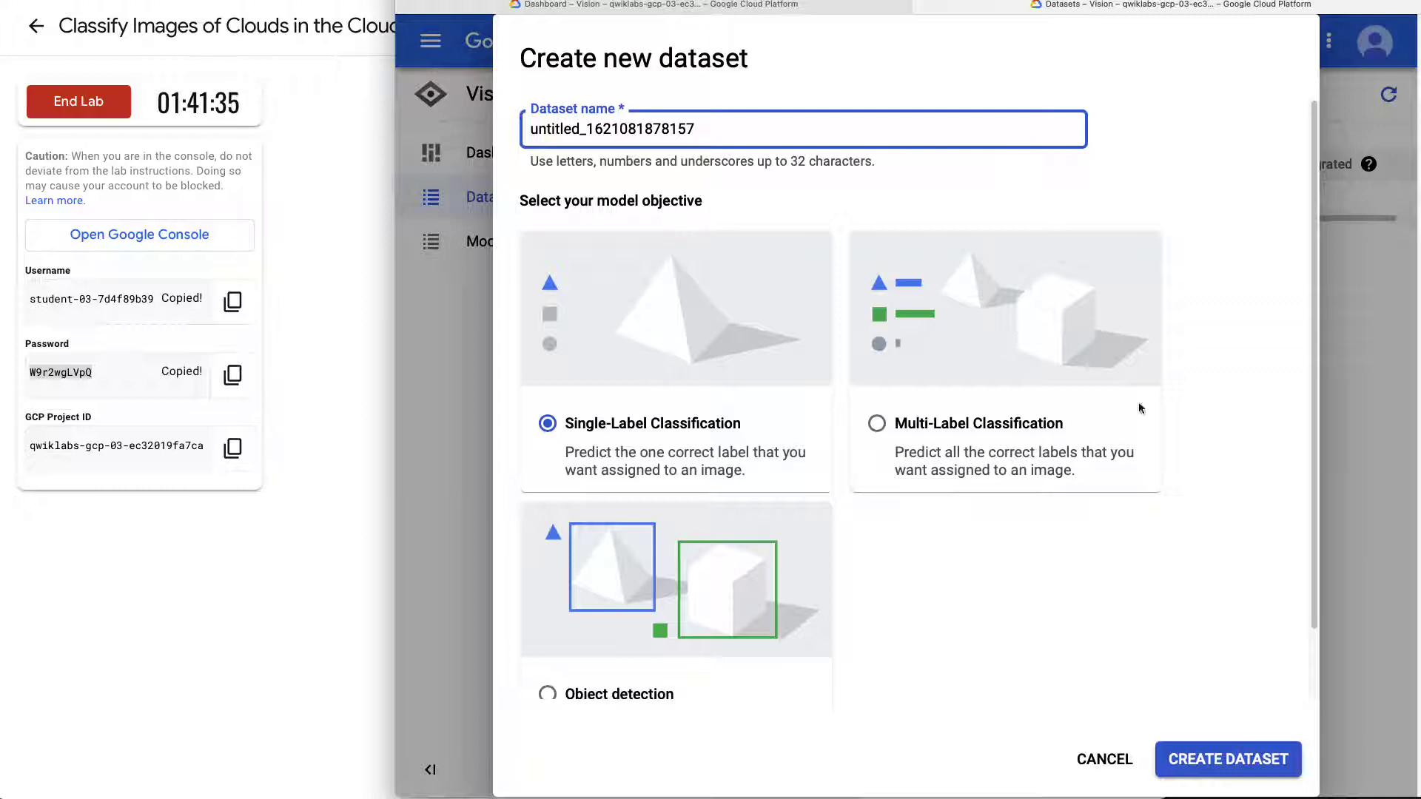
{"action": "left_click", "coordinate": [329, 361]}
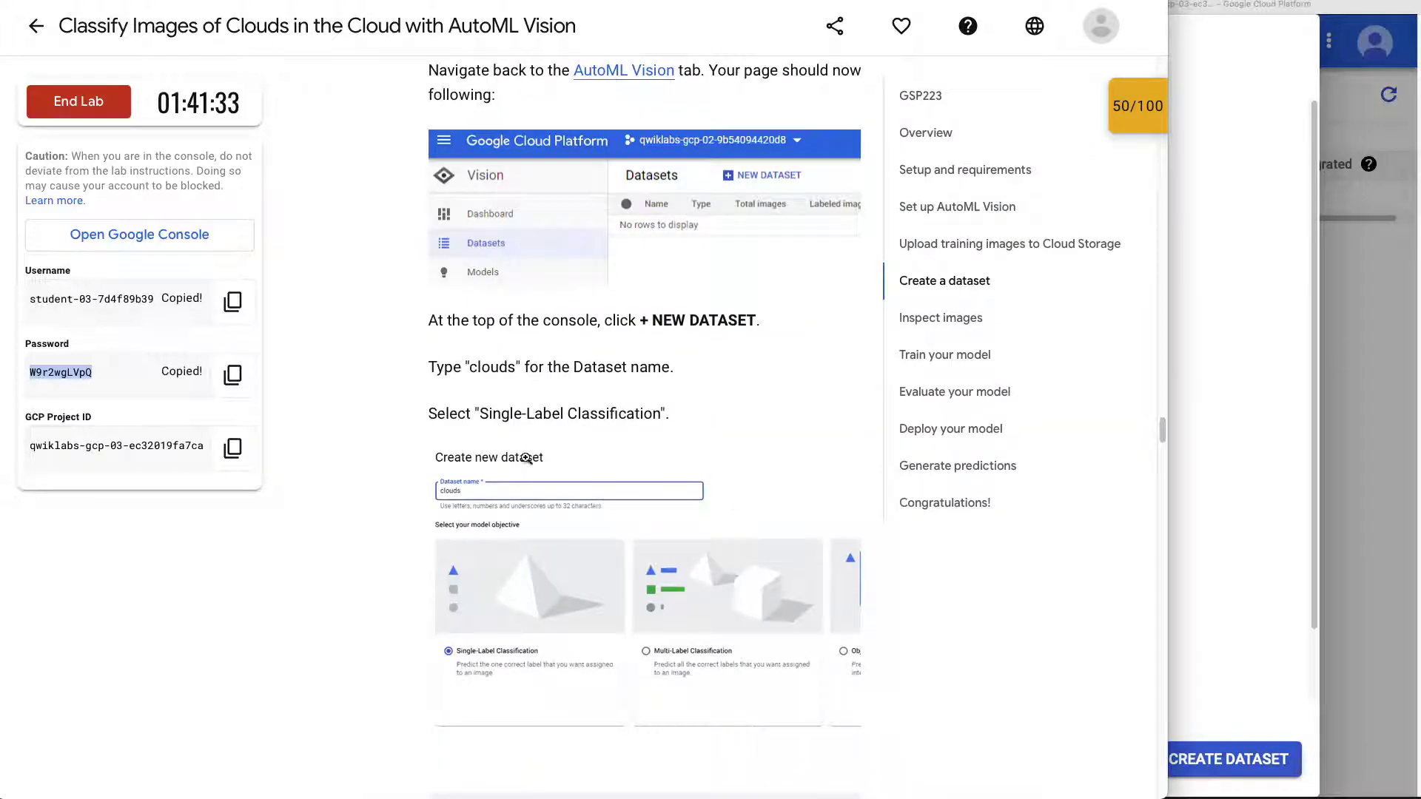
{"action": "left_click", "coordinate": [1246, 355]}
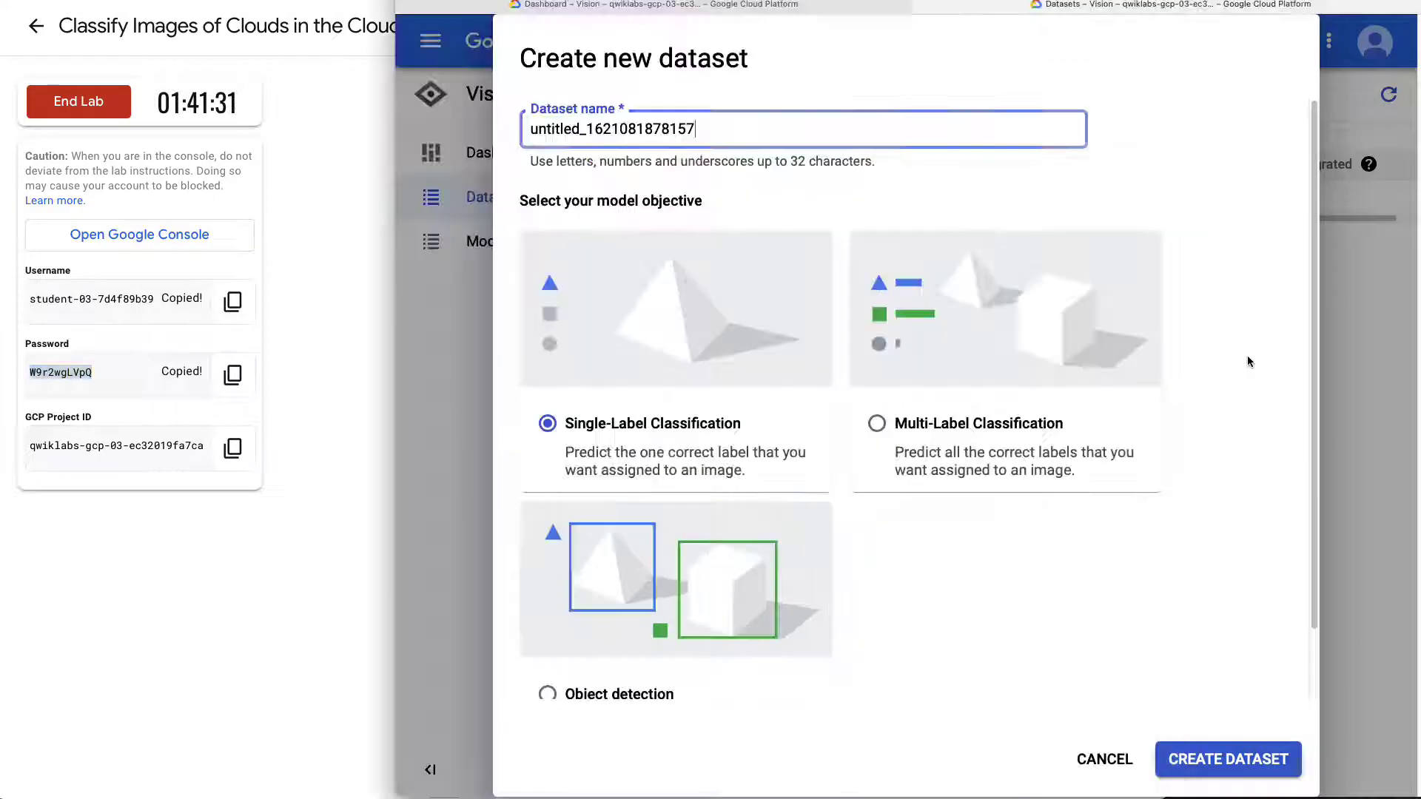
{"action": "key", "text": "super+a"}
{"action": "type", "text": "cl"}
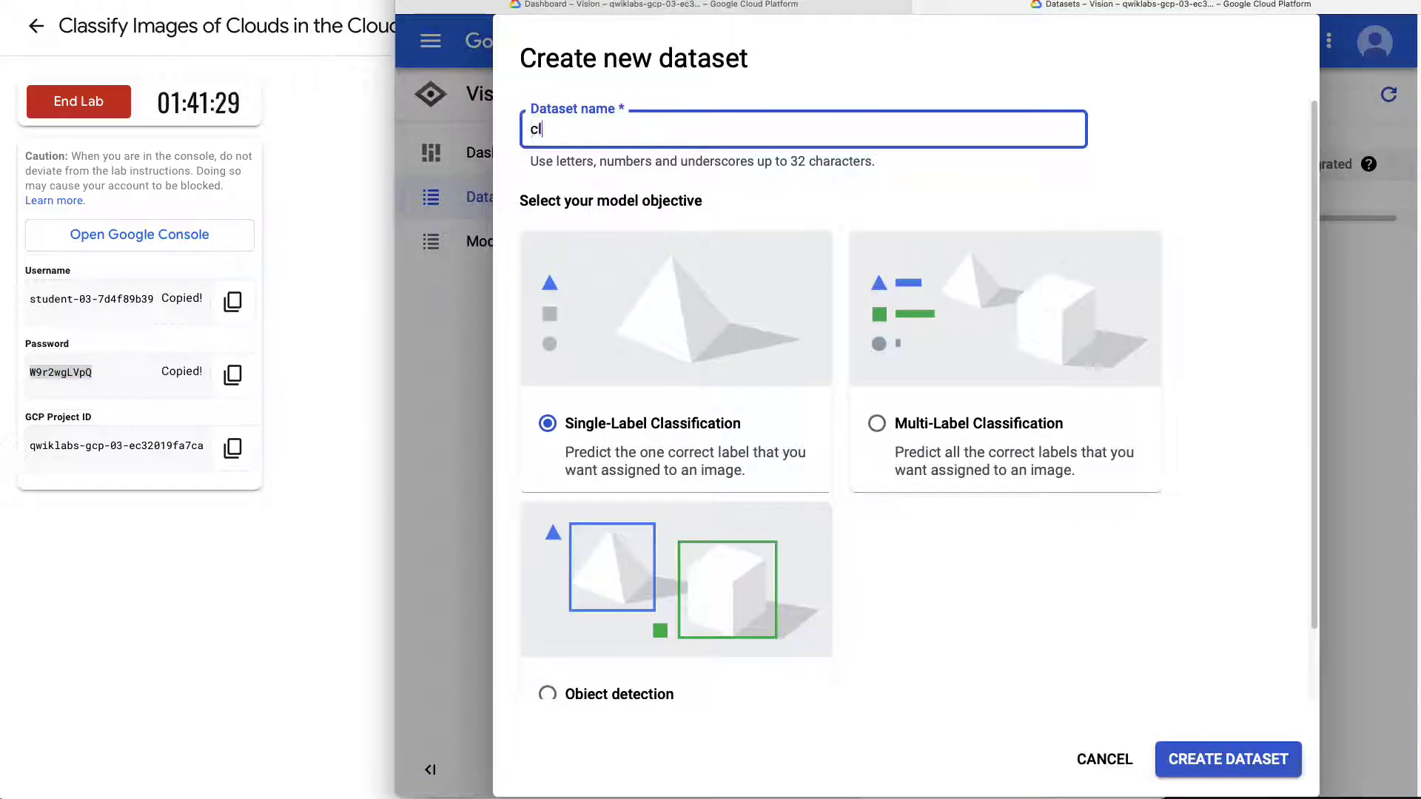
{"action": "type", "text": "ouds"}
{"action": "left_click", "coordinate": [1268, 762]}
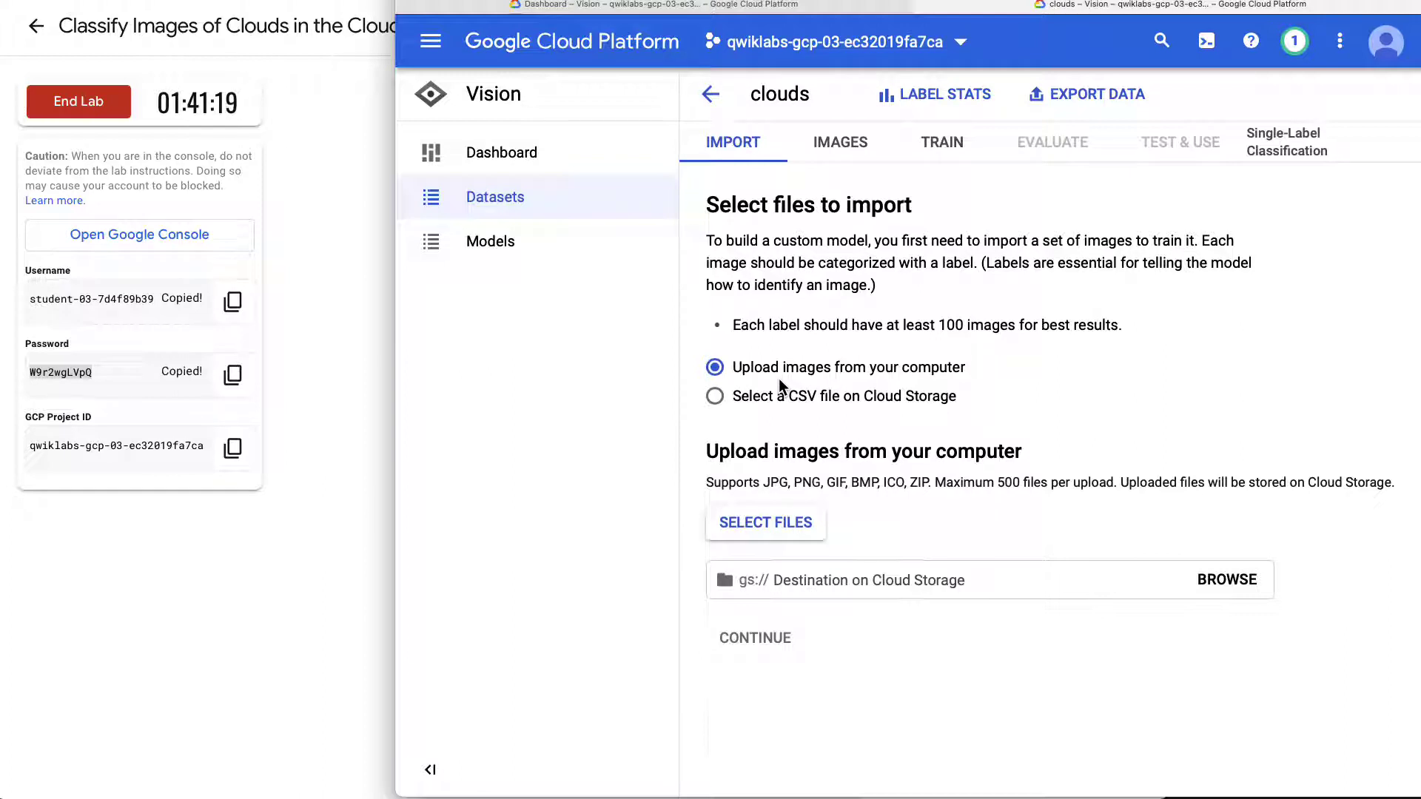
Read the lab's import instructions and set the clouds dataset's import source to a CSV file on Cloud Storage.
{"action": "left_click", "coordinate": [321, 442]}
{"action": "scroll", "coordinate": [620, 444], "scroll_direction": "down", "scroll_amount": 6}
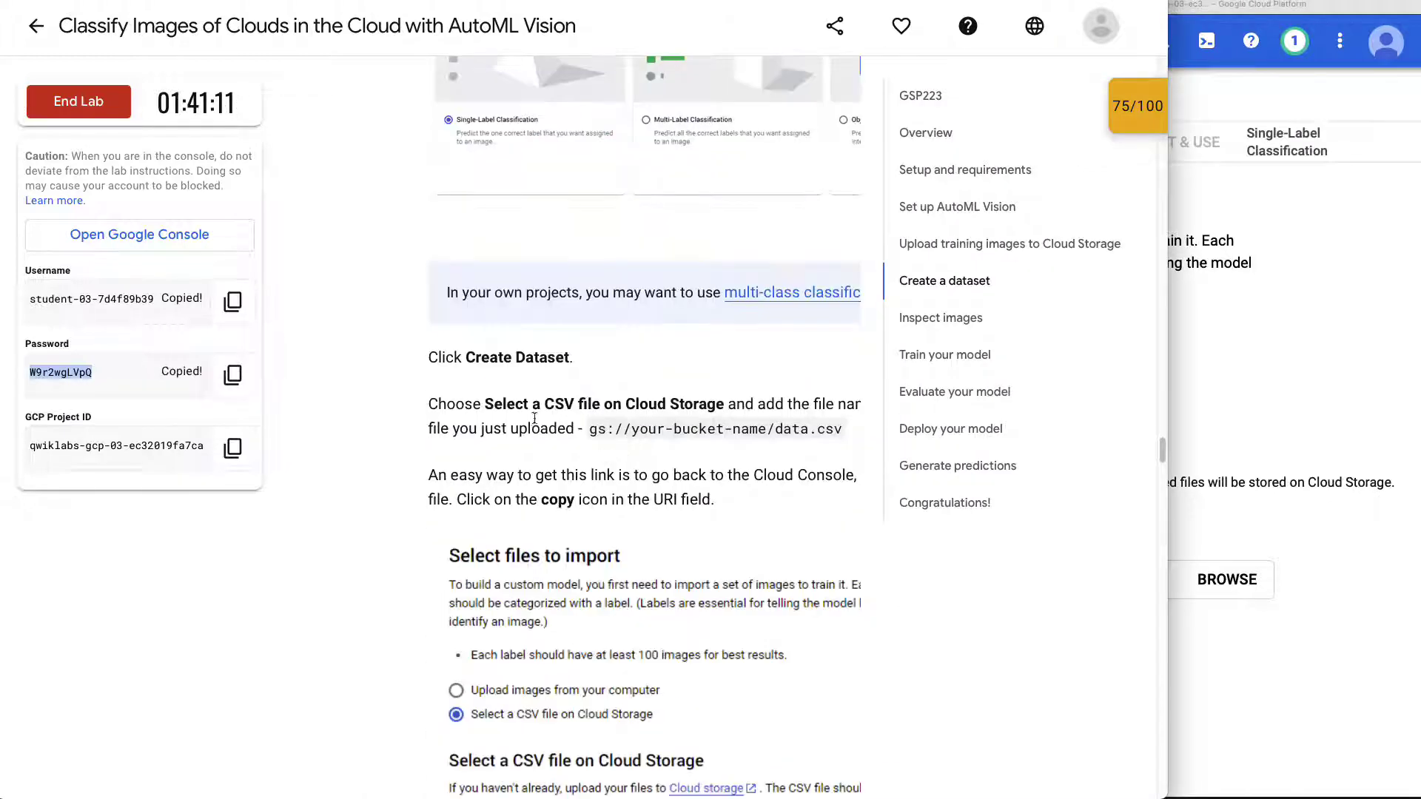
{"action": "left_click_drag", "start_coordinate": [485, 404], "coordinate": [852, 394]}
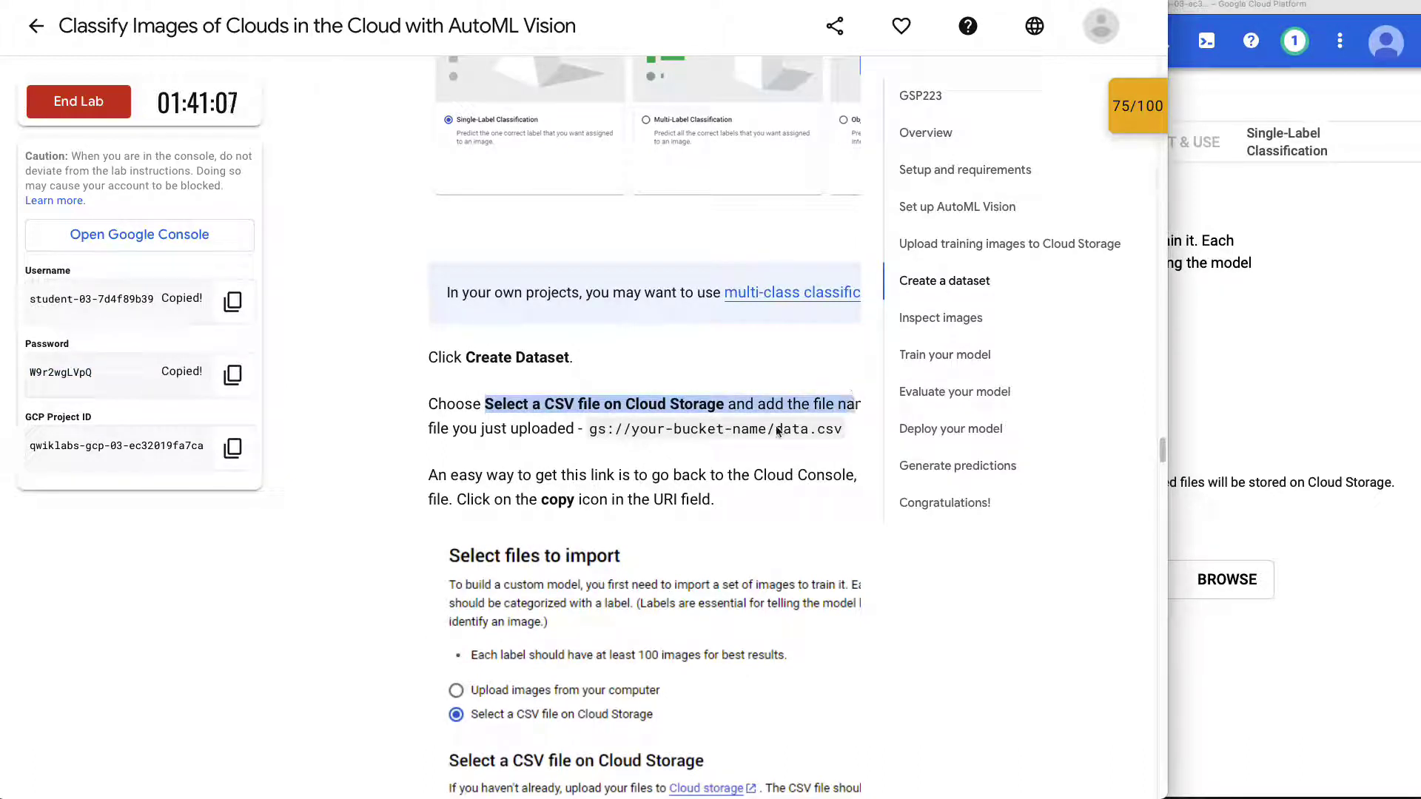
{"action": "left_click", "coordinate": [1317, 386]}
{"action": "left_click", "coordinate": [712, 400]}
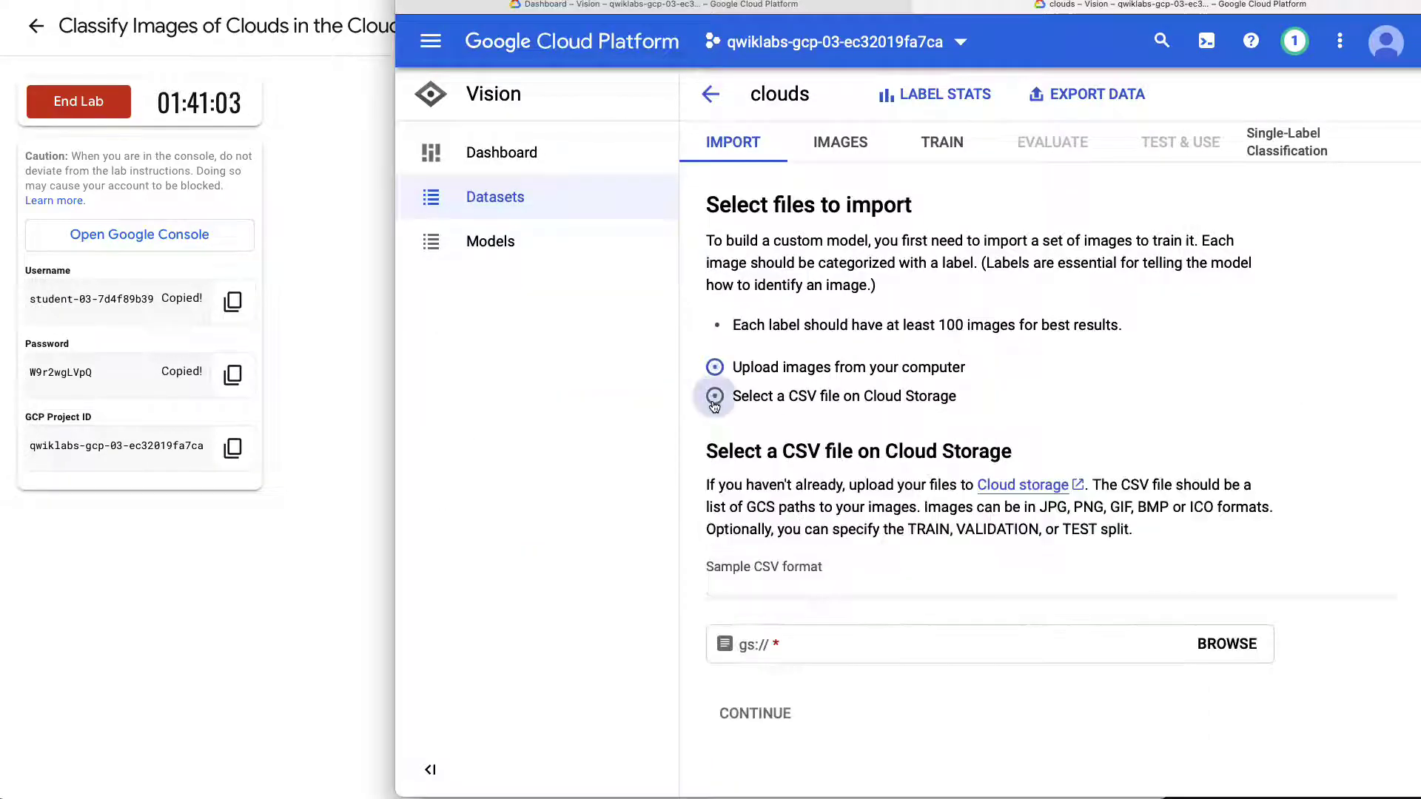
{"action": "scroll", "coordinate": [1039, 495], "scroll_direction": "down", "scroll_amount": 1}
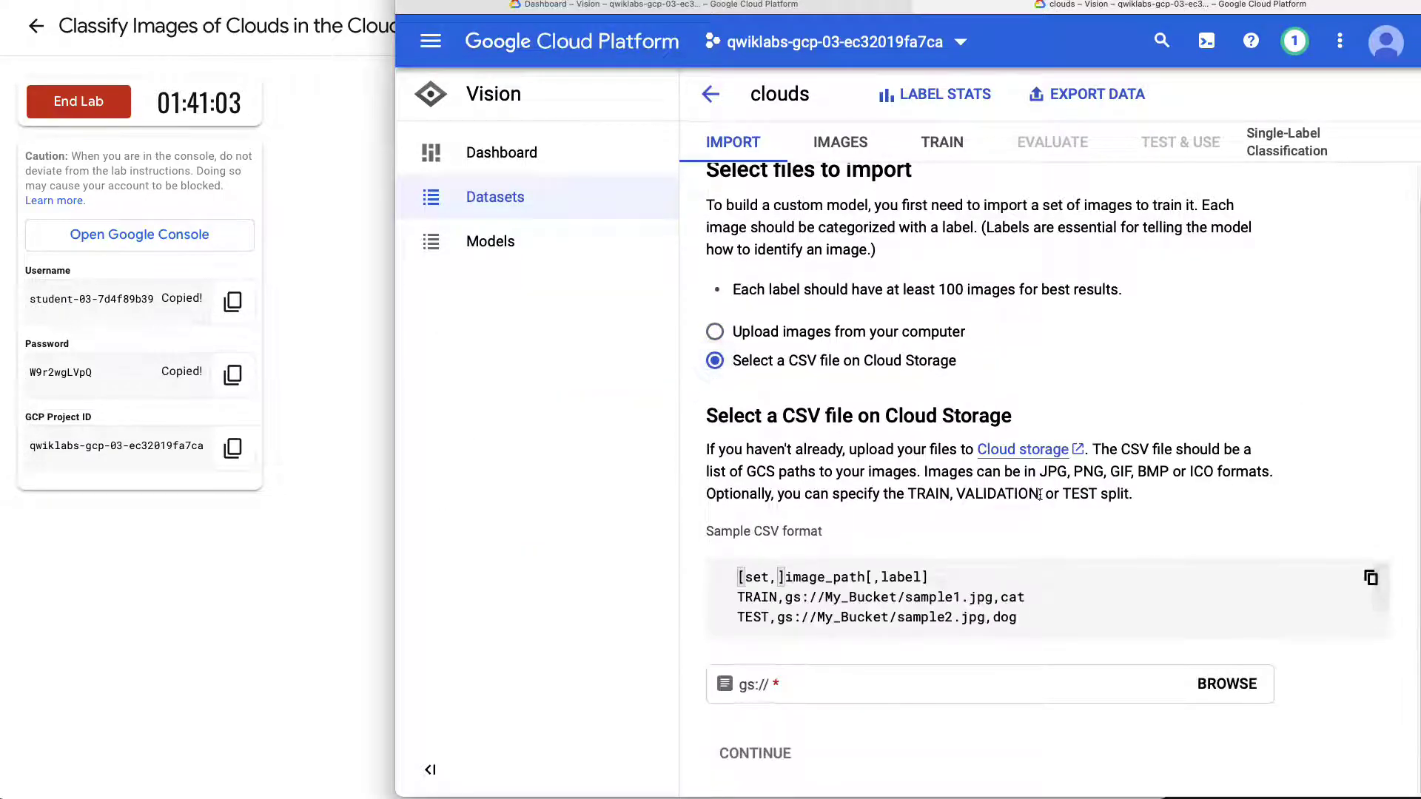
Select data.csv from the -vcm bucket as the import file and continue the import.
{"action": "left_click", "coordinate": [1227, 683]}
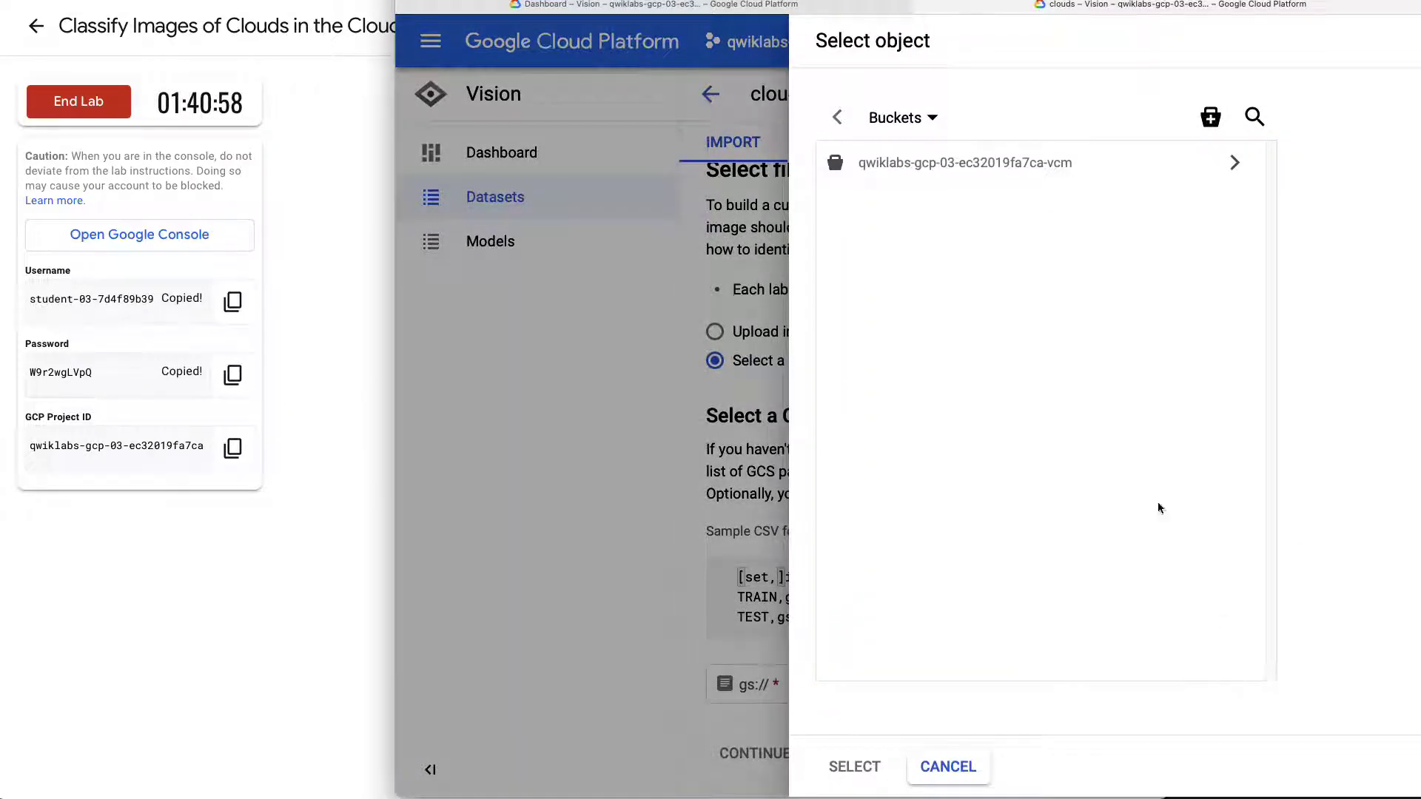
{"action": "left_click", "coordinate": [956, 173]}
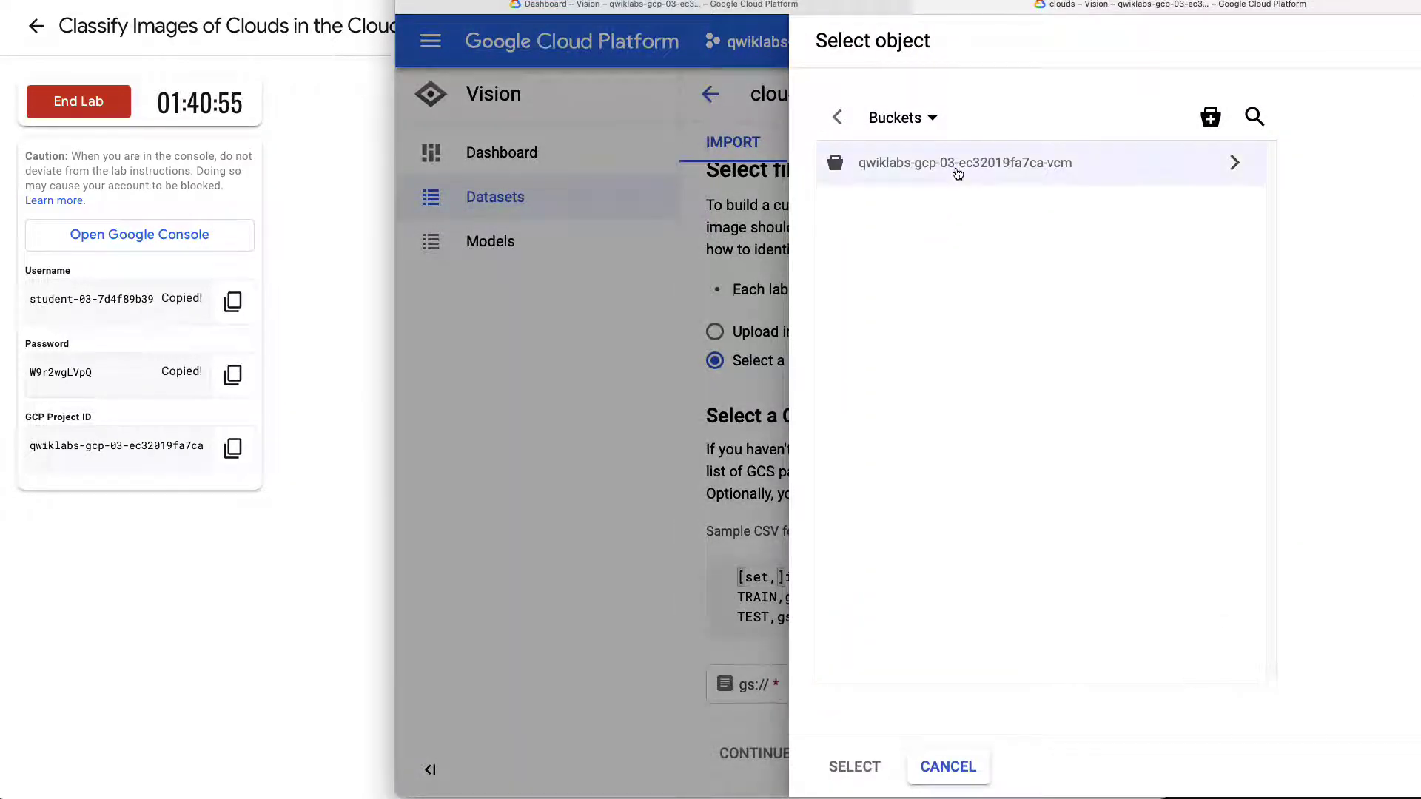
{"action": "left_click", "coordinate": [1233, 159]}
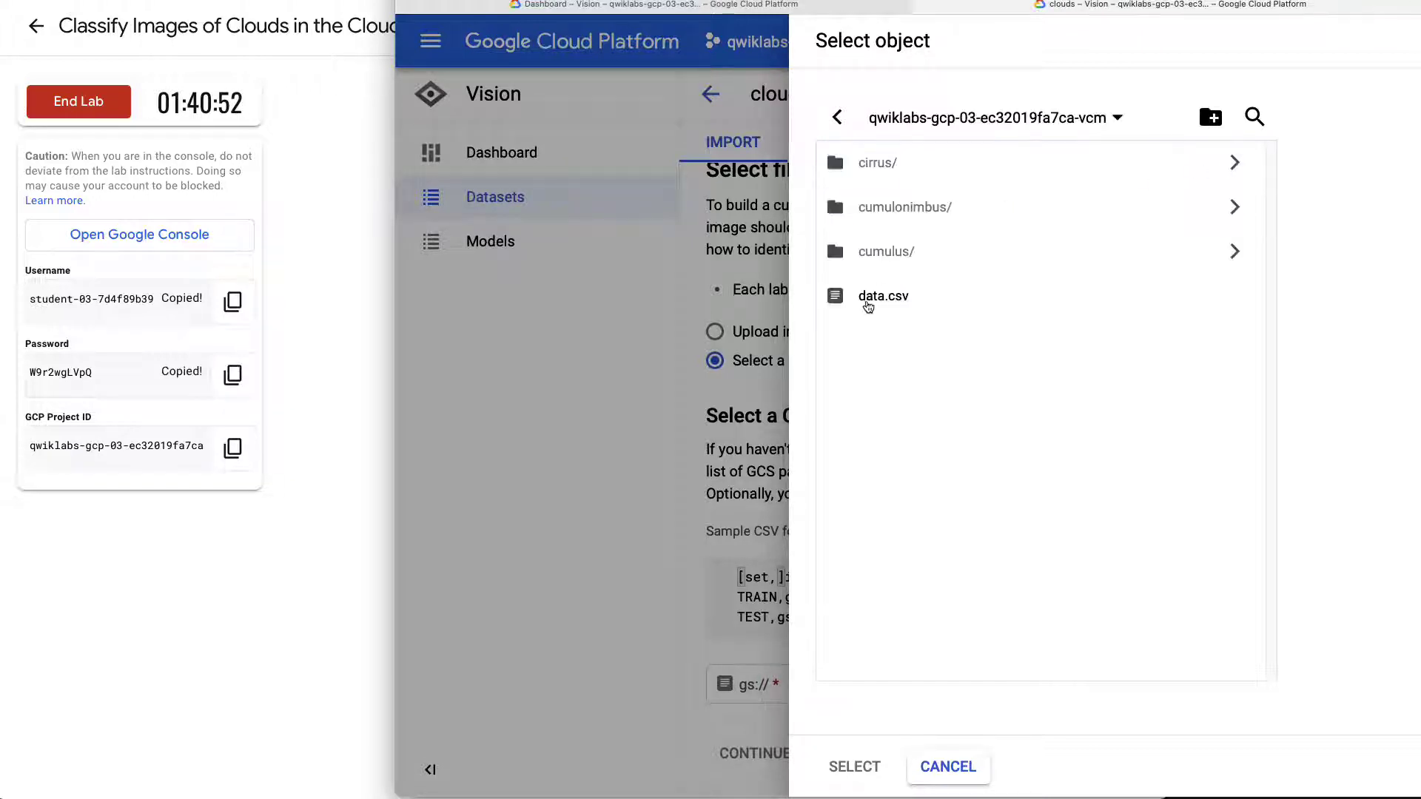
{"action": "left_click", "coordinate": [880, 297]}
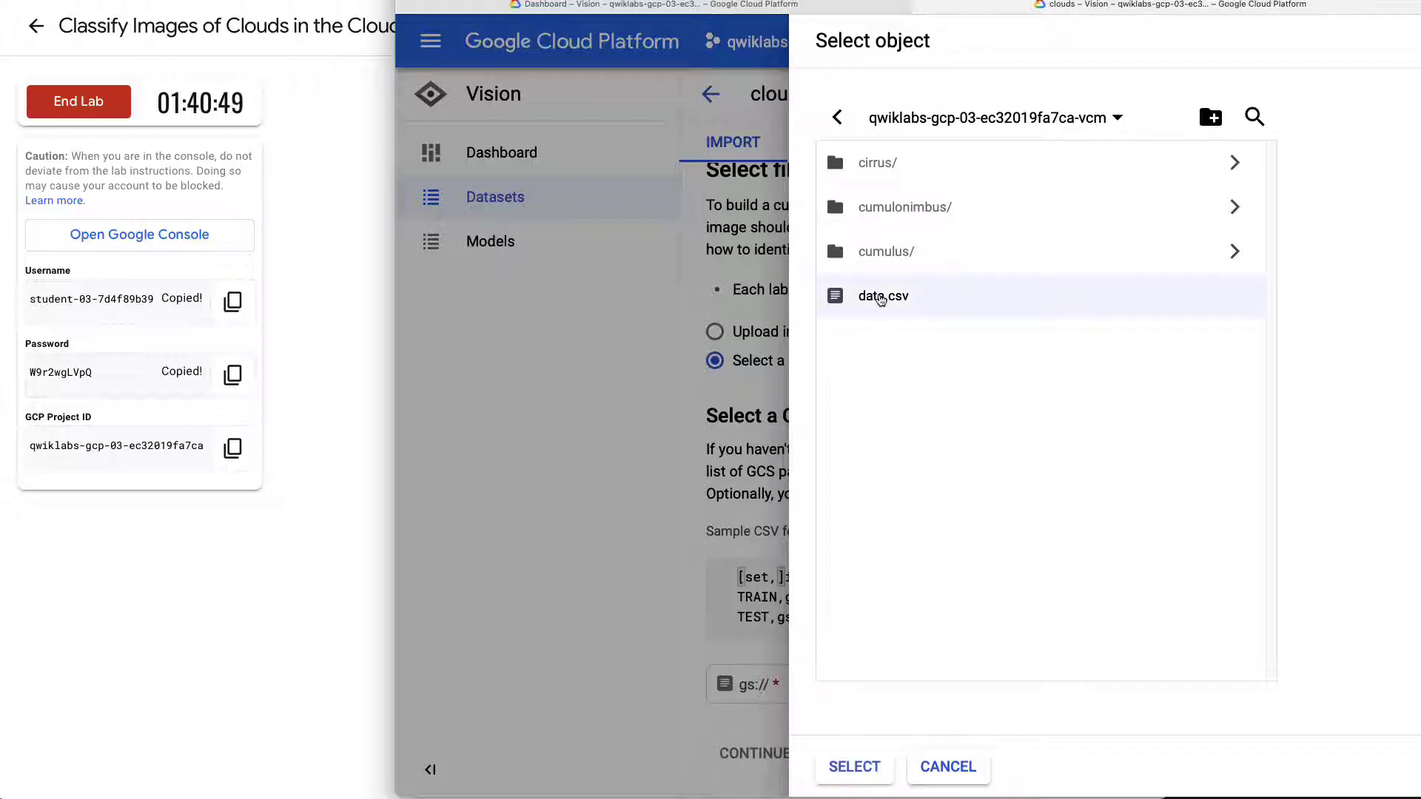
{"action": "left_click", "coordinate": [853, 766]}
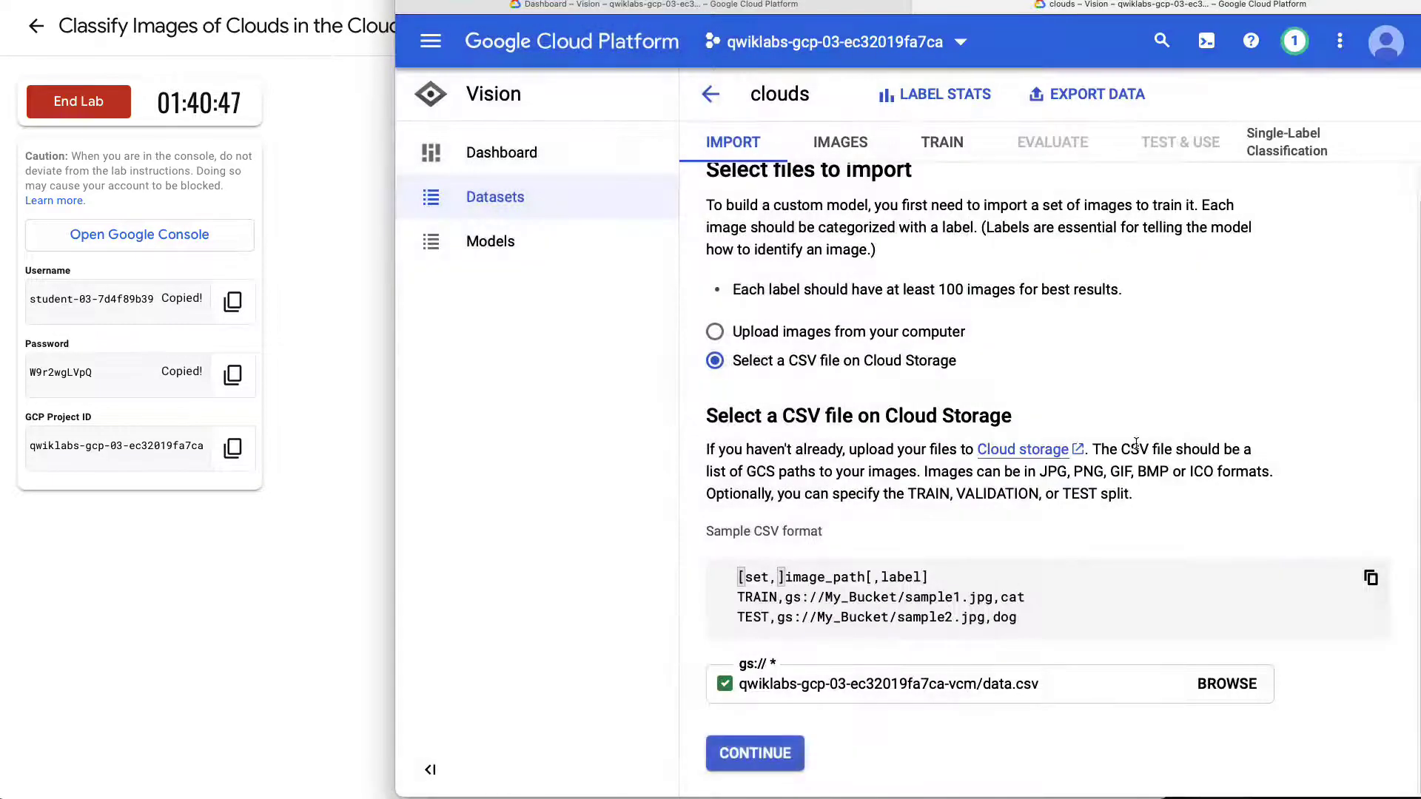
{"action": "scroll", "coordinate": [1056, 577], "scroll_direction": "down", "scroll_amount": 1}
{"action": "left_click", "coordinate": [751, 752]}
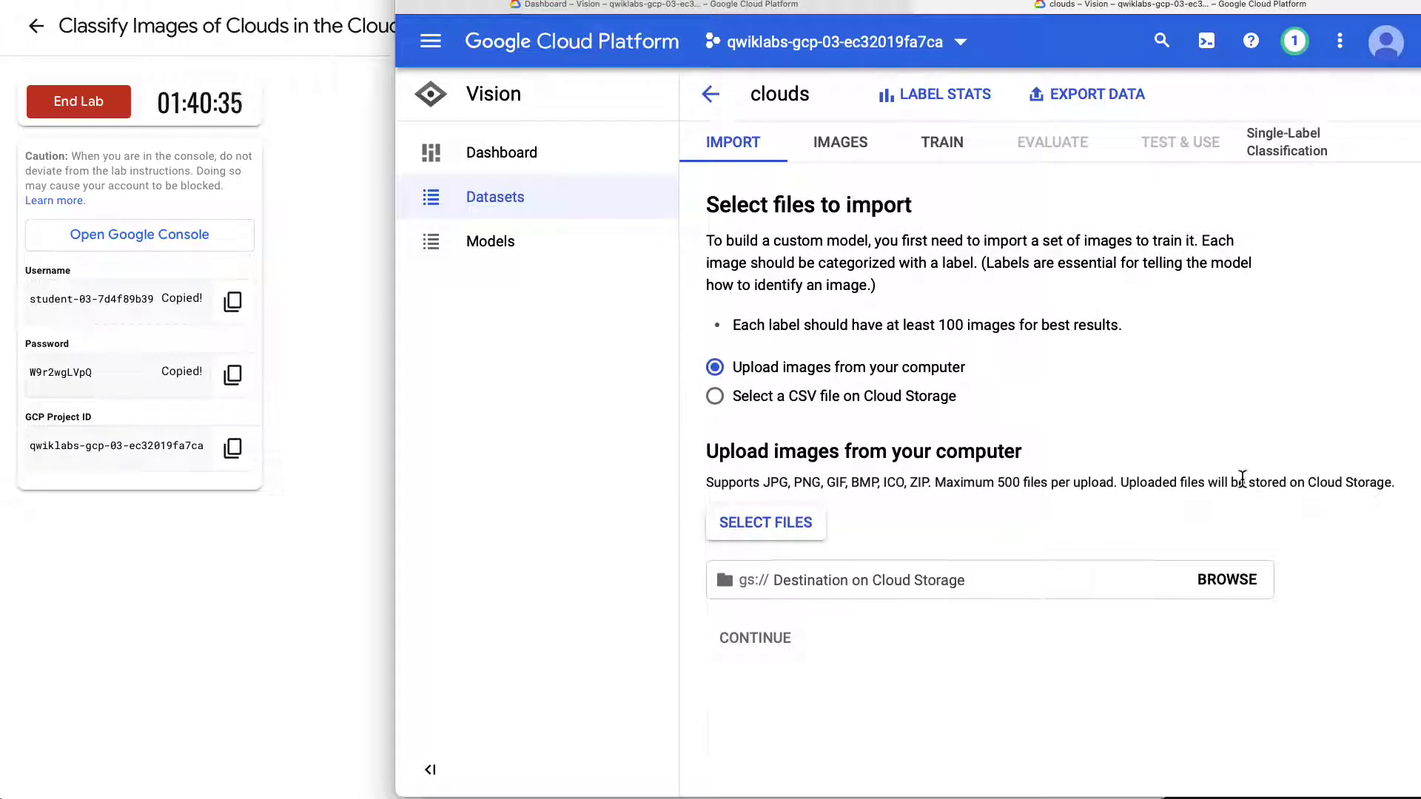
Open the Vision datasets list to check the clouds import status, and read the lab's note on import duration.
{"action": "left_click", "coordinate": [509, 197]}
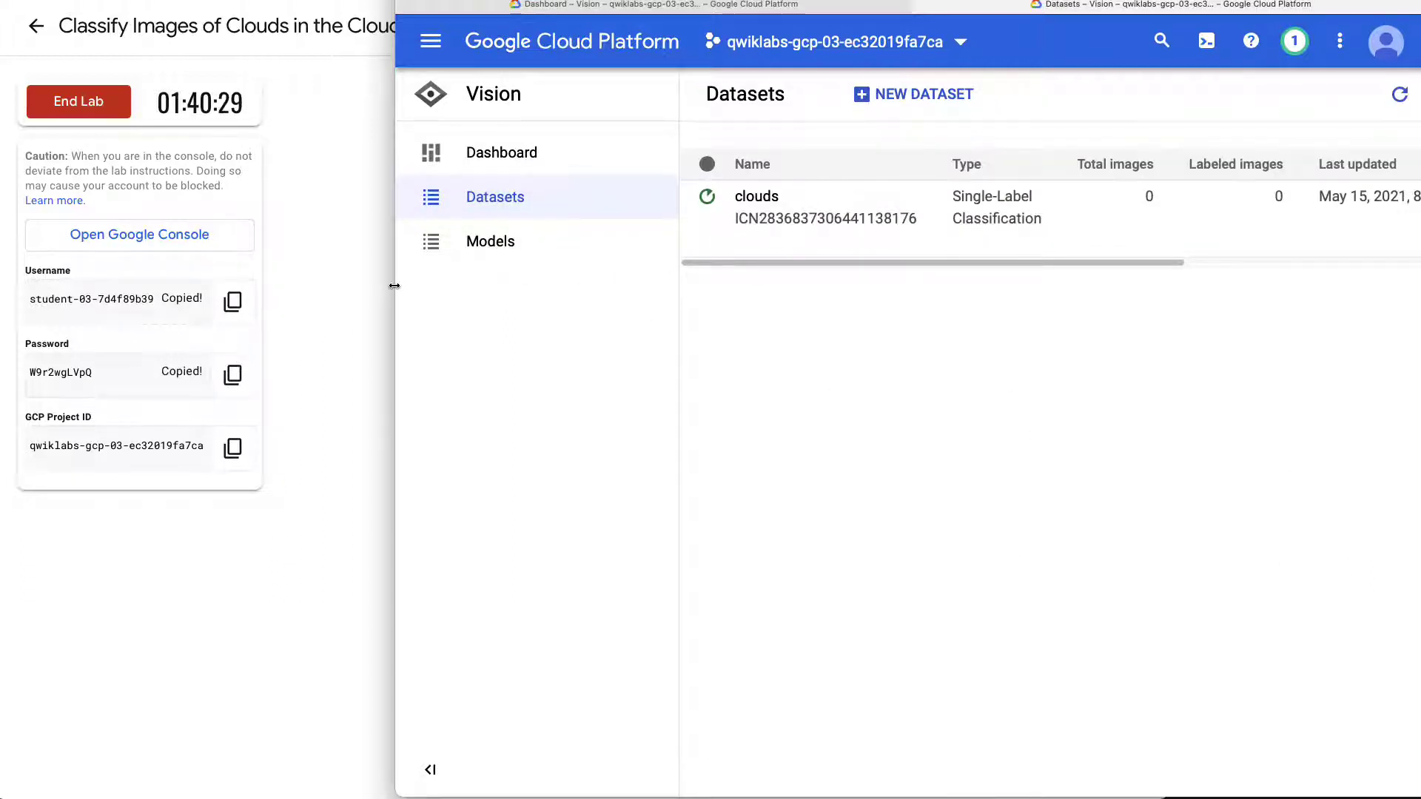
{"action": "left_click_drag", "start_coordinate": [393, 288], "coordinate": [114, 266]}
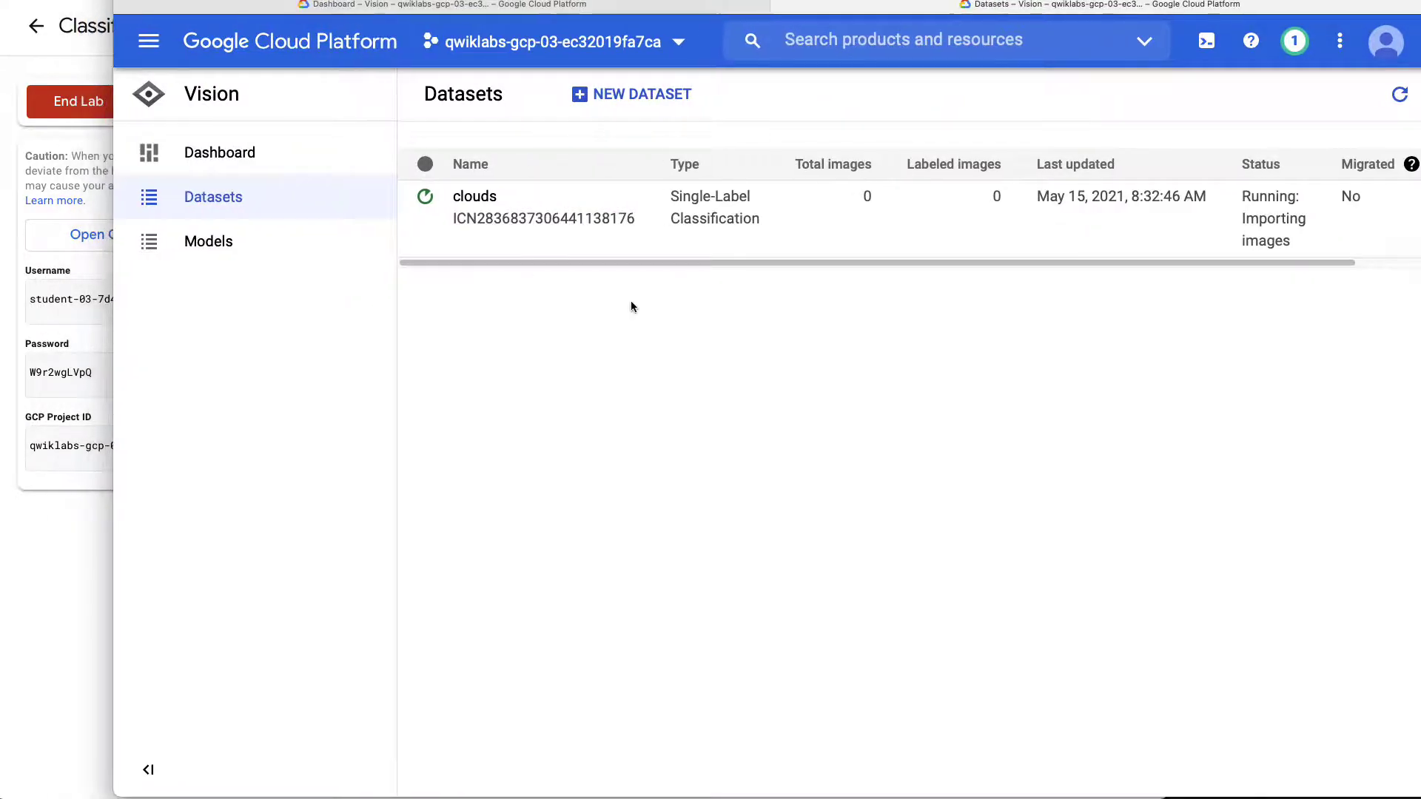
{"action": "left_click", "coordinate": [25, 565]}
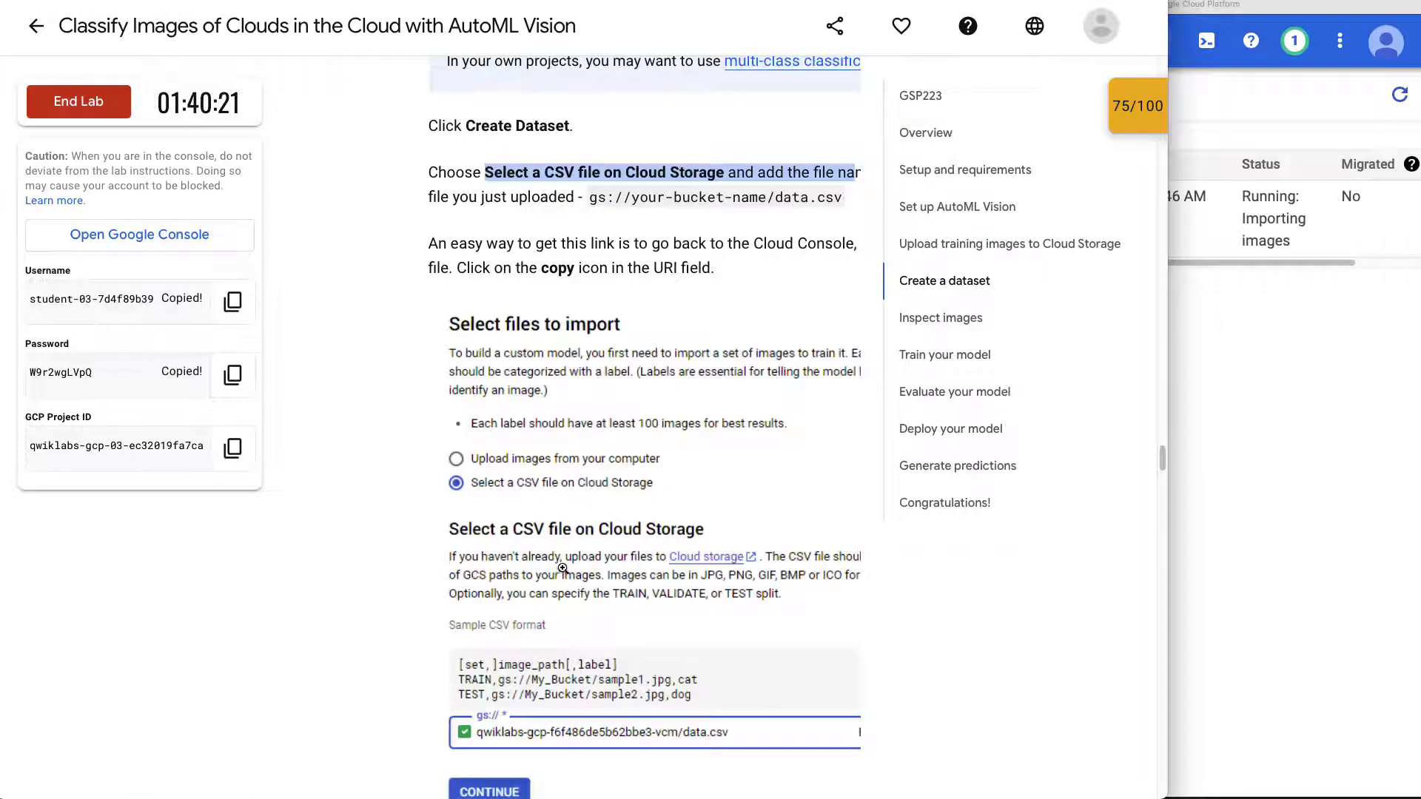
{"action": "scroll", "coordinate": [541, 570], "scroll_direction": "down", "scroll_amount": 6}
{"action": "left_click_drag", "start_coordinate": [424, 473], "coordinate": [570, 475]}
{"action": "left_click", "coordinate": [1274, 413]}
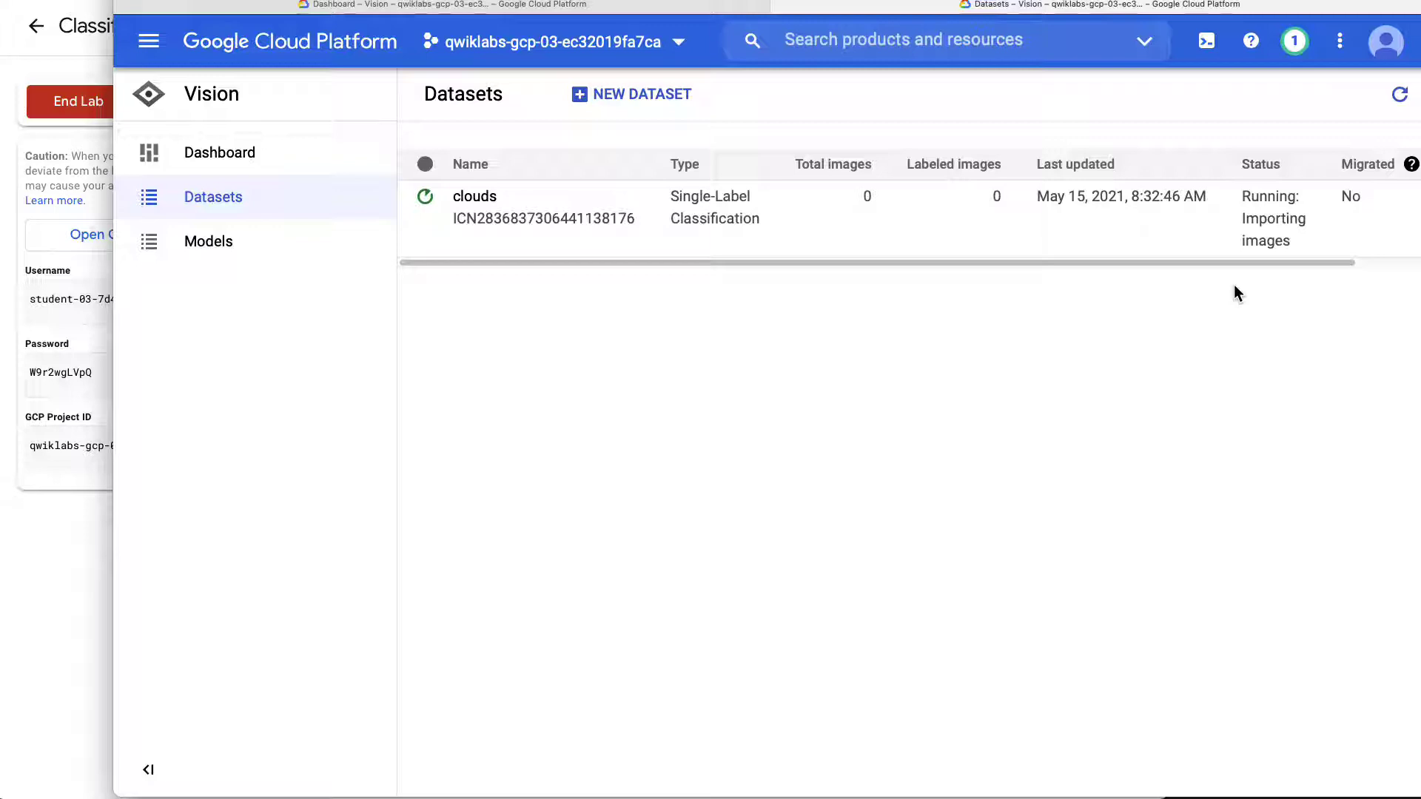
Activate Cloud Shell below the datasets list, dismiss its session-recovery notice, and narrow the console window.
{"action": "left_click", "coordinate": [1205, 42]}
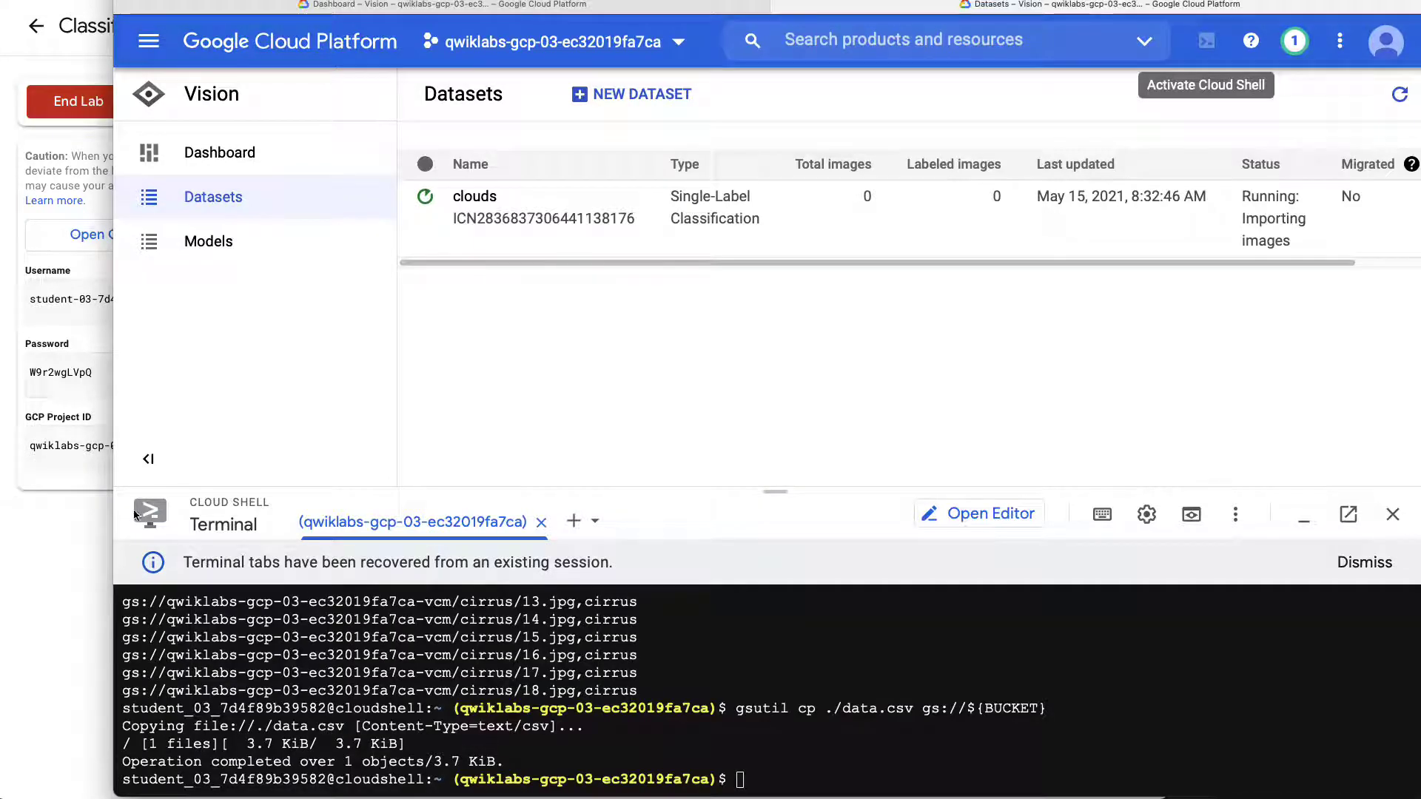
{"action": "left_click", "coordinate": [1366, 562]}
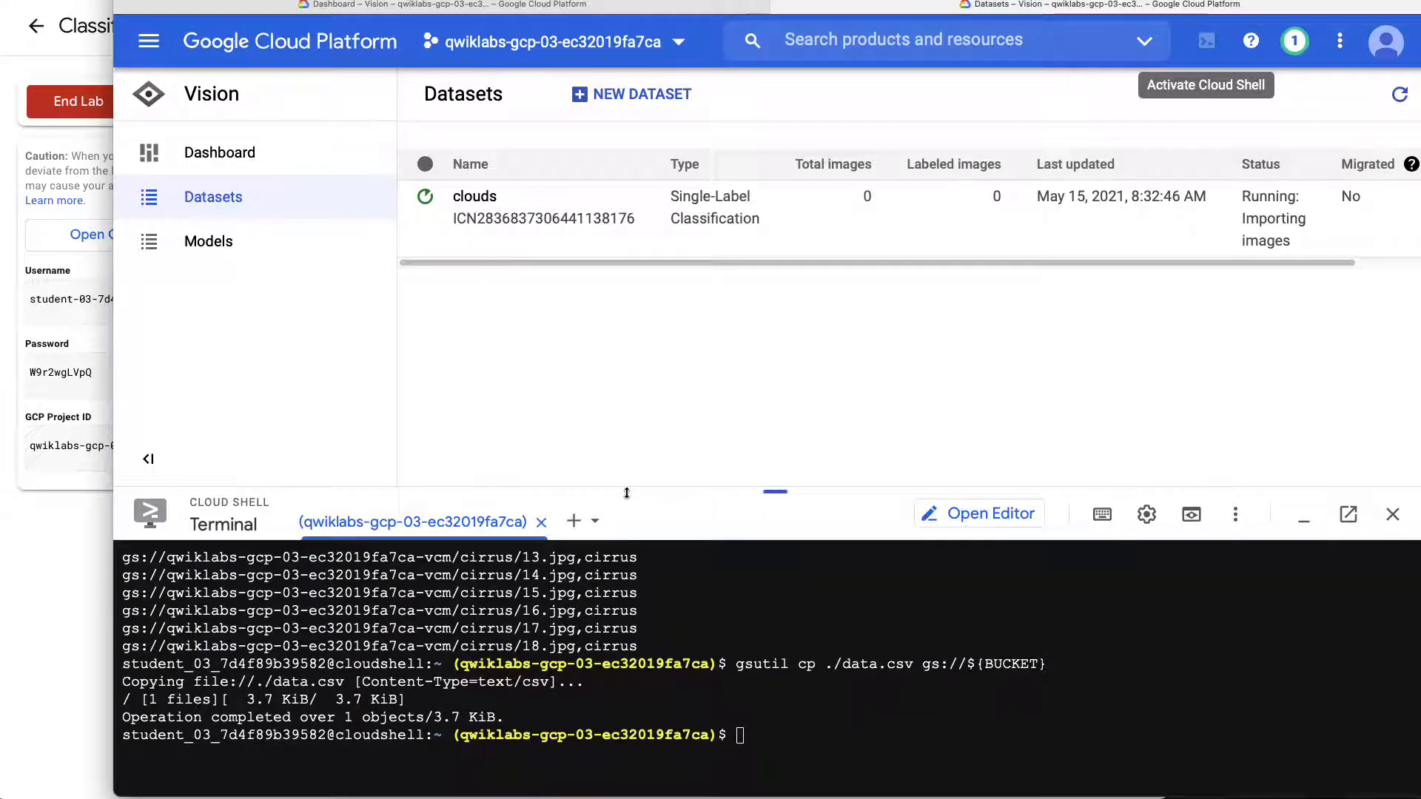
{"action": "left_click_drag", "start_coordinate": [627, 493], "coordinate": [437, 151]}
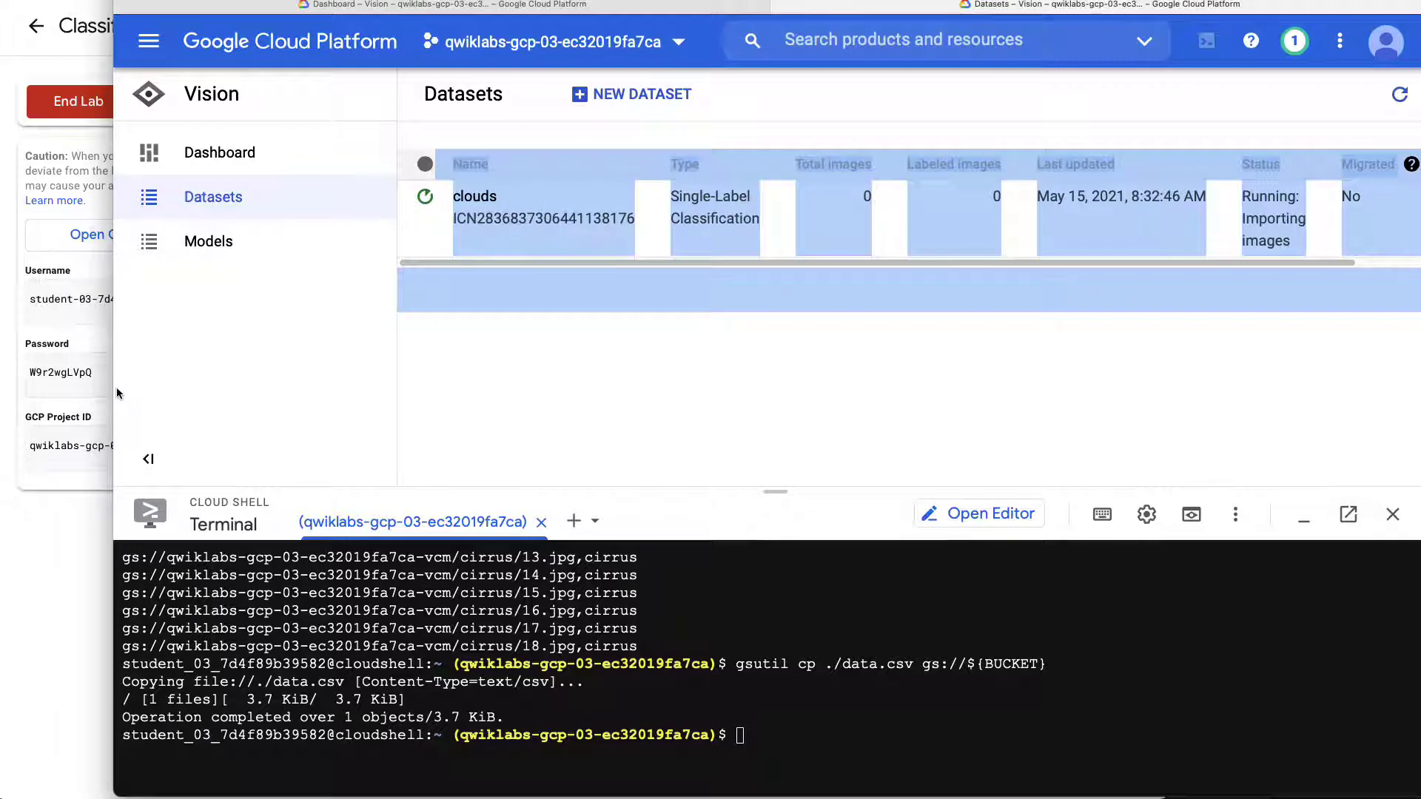
{"action": "left_click_drag", "start_coordinate": [117, 387], "coordinate": [215, 388]}
{"action": "left_click", "coordinate": [844, 339]}
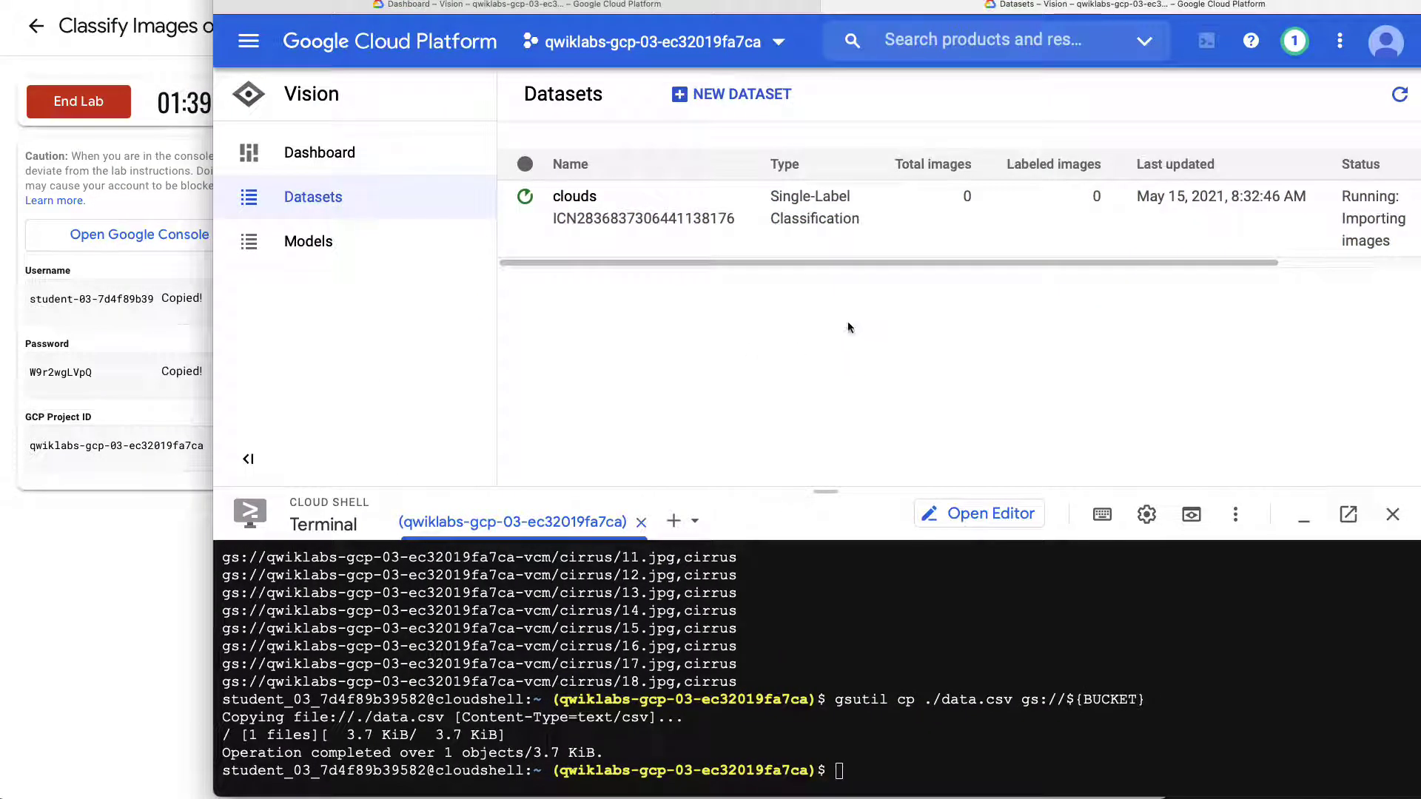
Read the lab's Inspect images section in the instructions and widen the instructions window.
{"action": "left_click", "coordinate": [96, 550]}
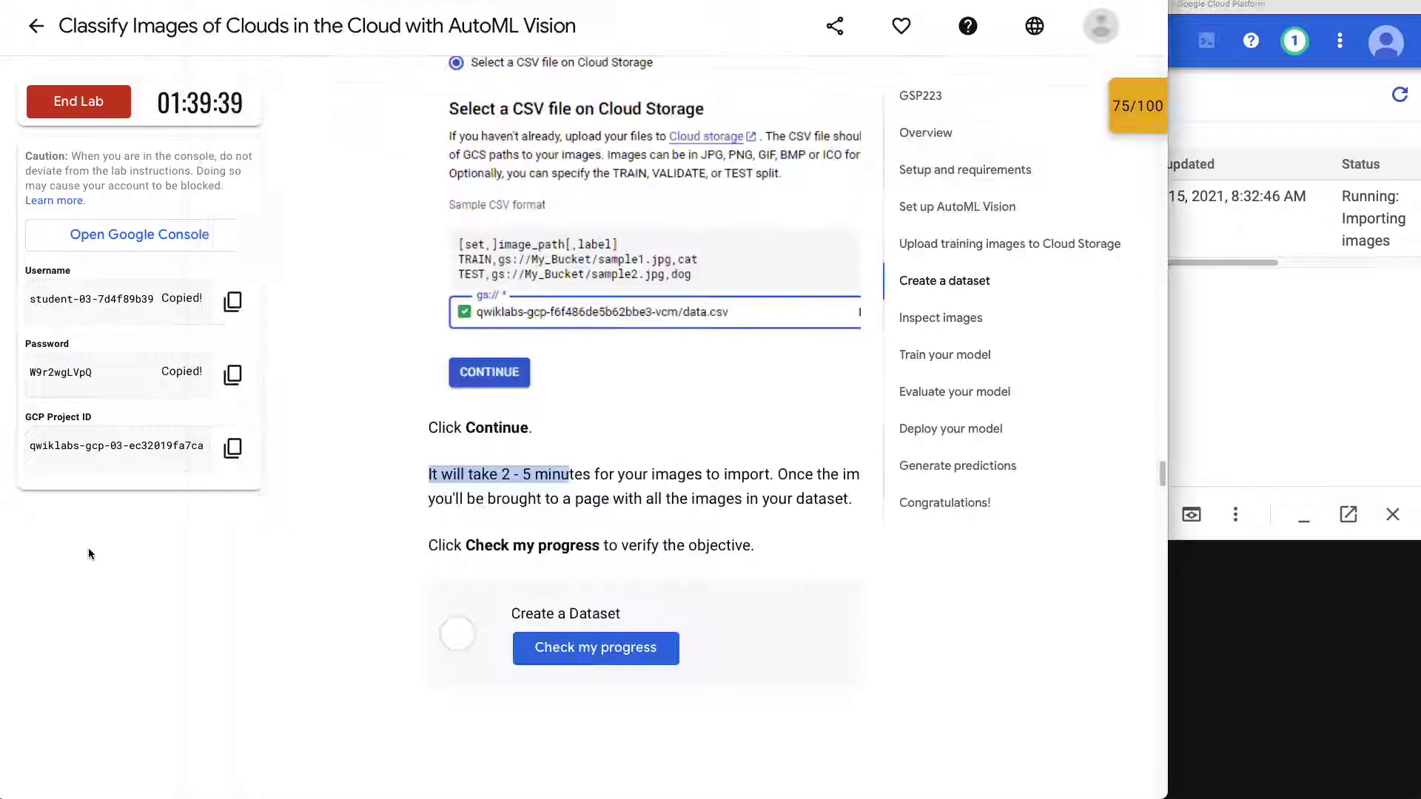
{"action": "scroll", "coordinate": [725, 500], "scroll_direction": "down", "scroll_amount": 3}
{"action": "scroll", "coordinate": [758, 515], "scroll_direction": "down", "scroll_amount": 5}
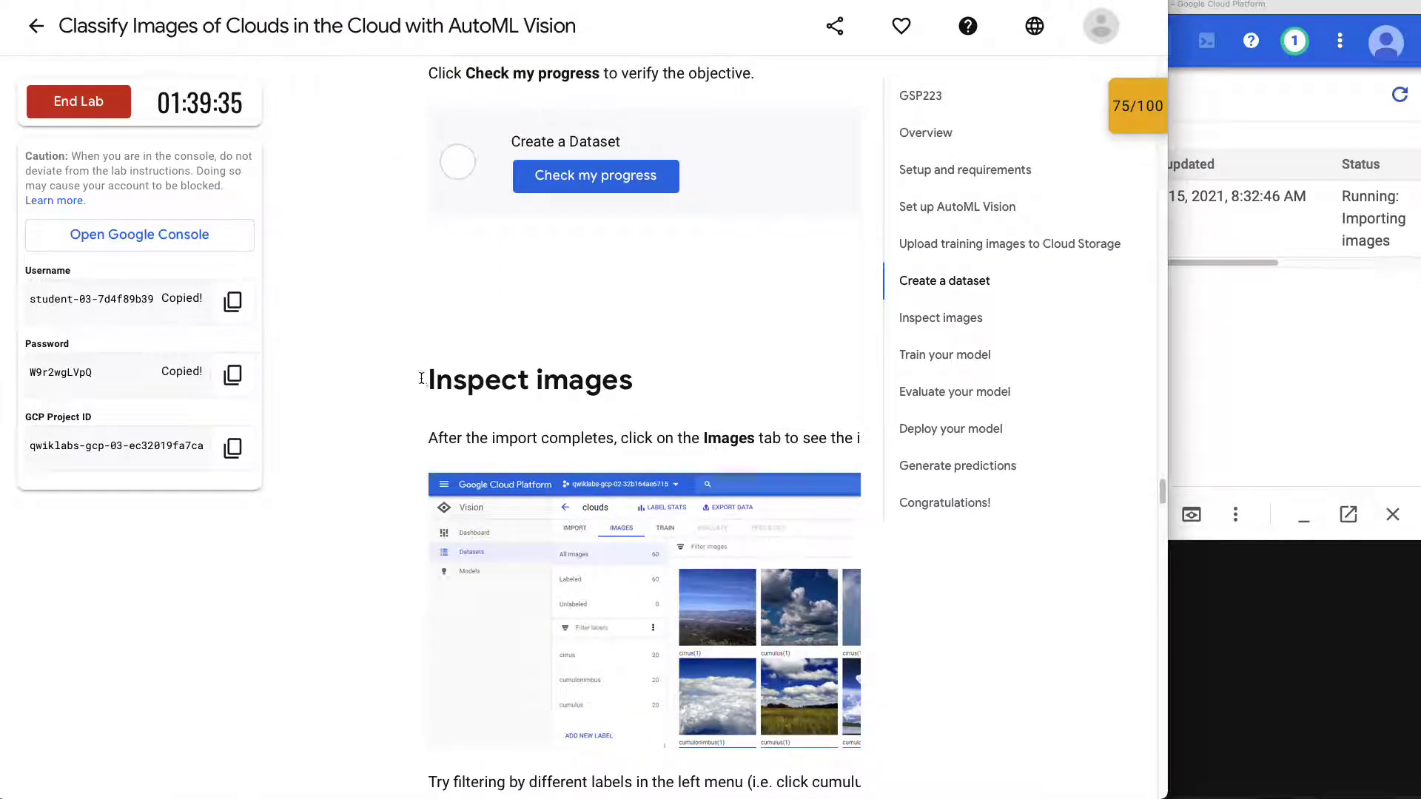
{"action": "left_click_drag", "start_coordinate": [422, 381], "coordinate": [638, 379]}
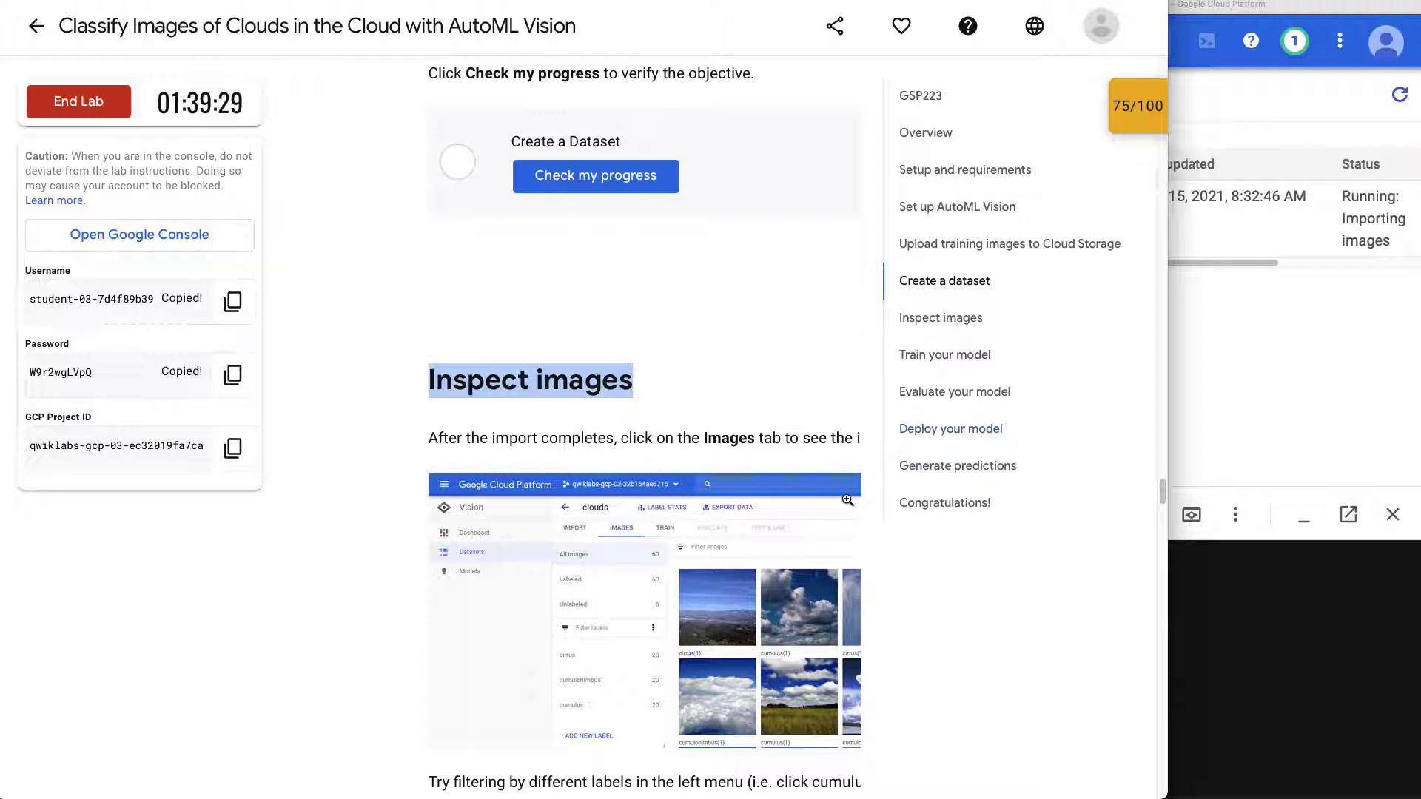
{"action": "left_click_drag", "start_coordinate": [1168, 449], "coordinate": [1353, 445]}
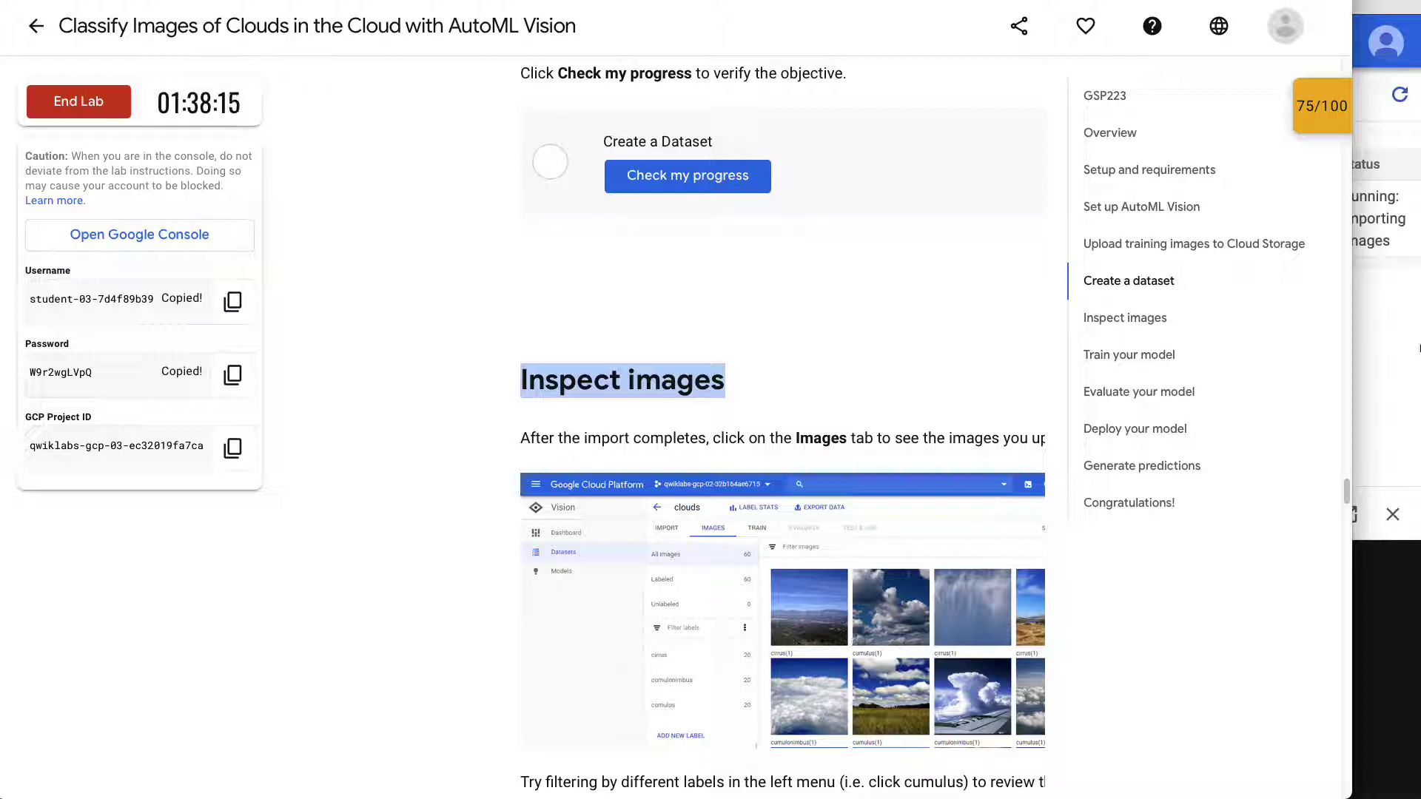
Refresh the Vision datasets list and check all columns of the clouds dataset, including its import status.
{"action": "left_click", "coordinate": [1395, 339]}
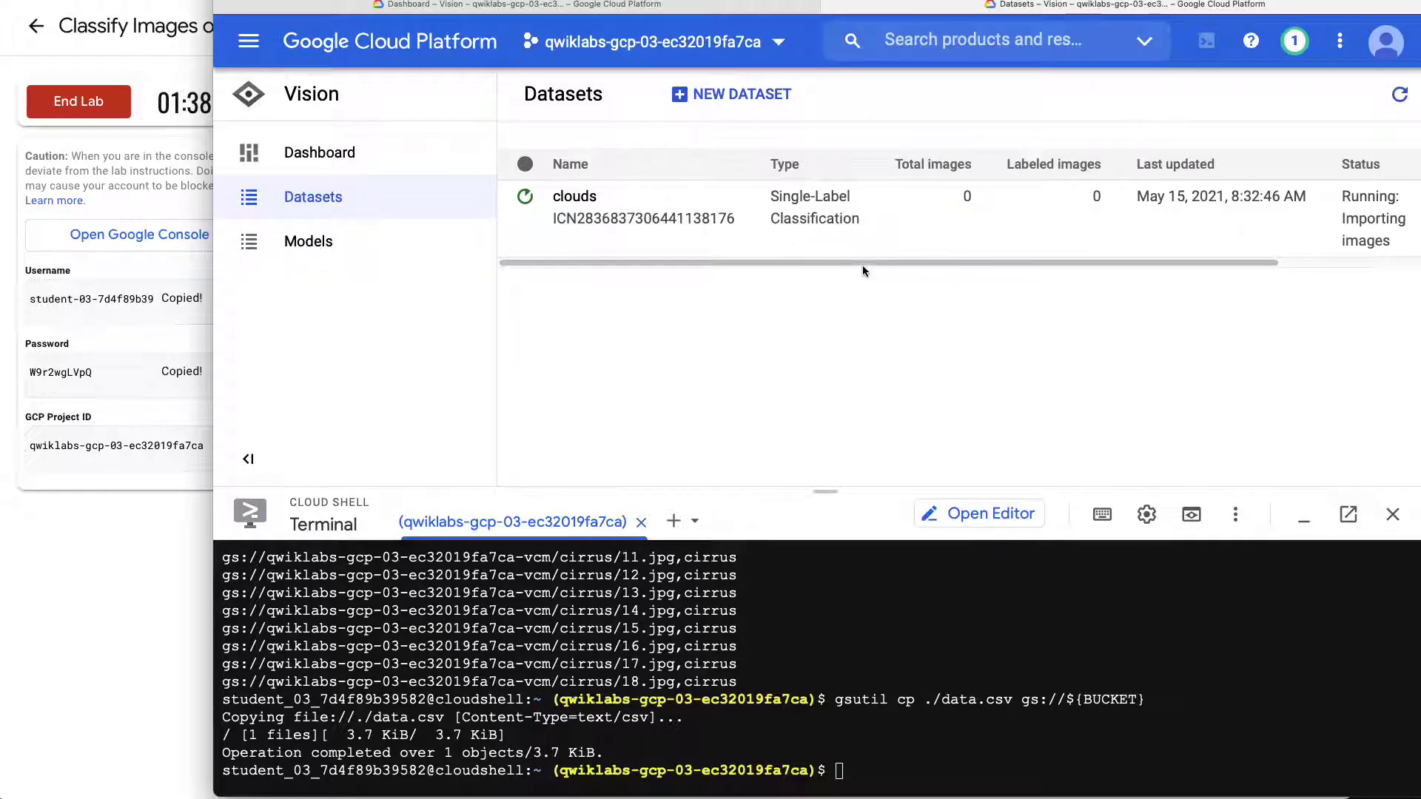
{"action": "left_click_drag", "start_coordinate": [943, 260], "coordinate": [1091, 261]}
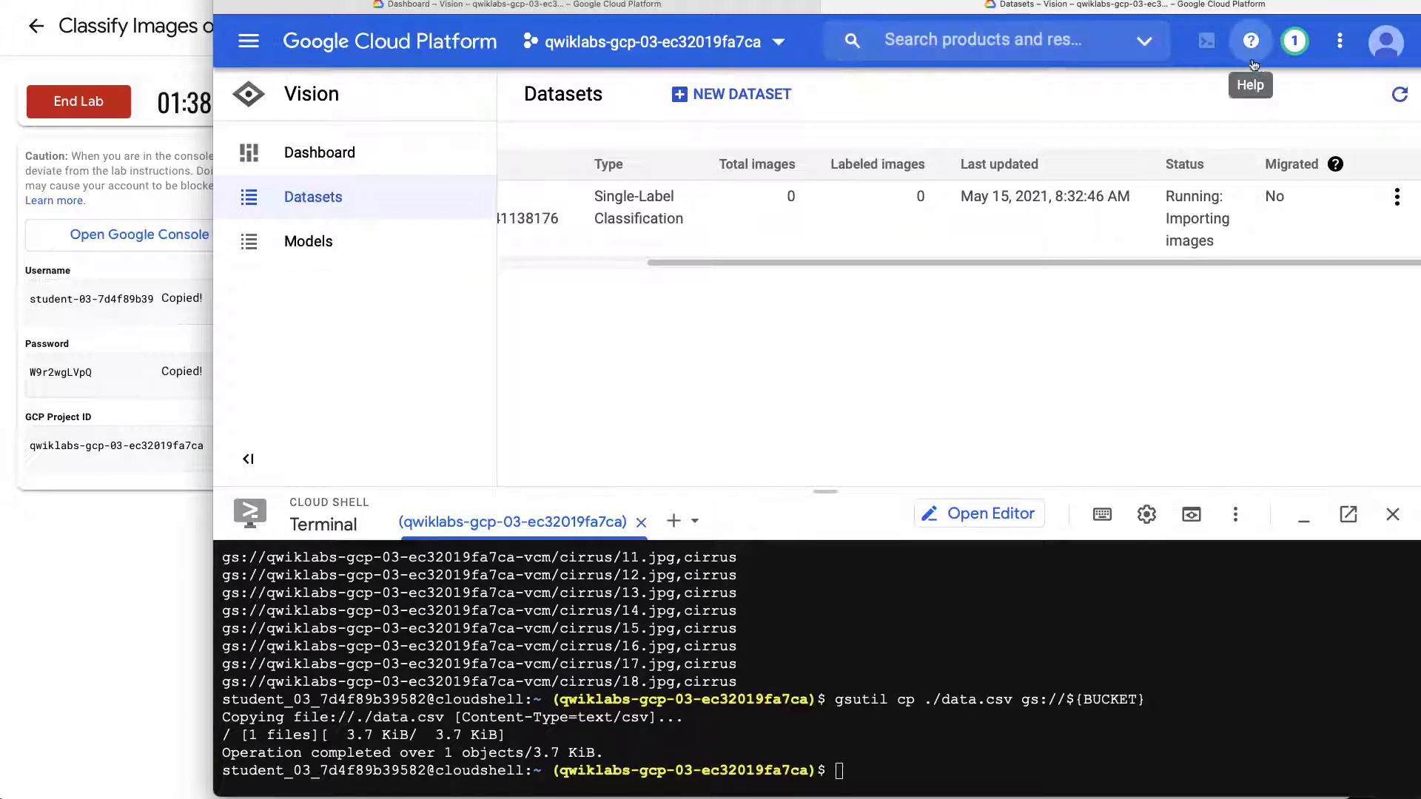
{"action": "left_click", "coordinate": [1398, 94]}
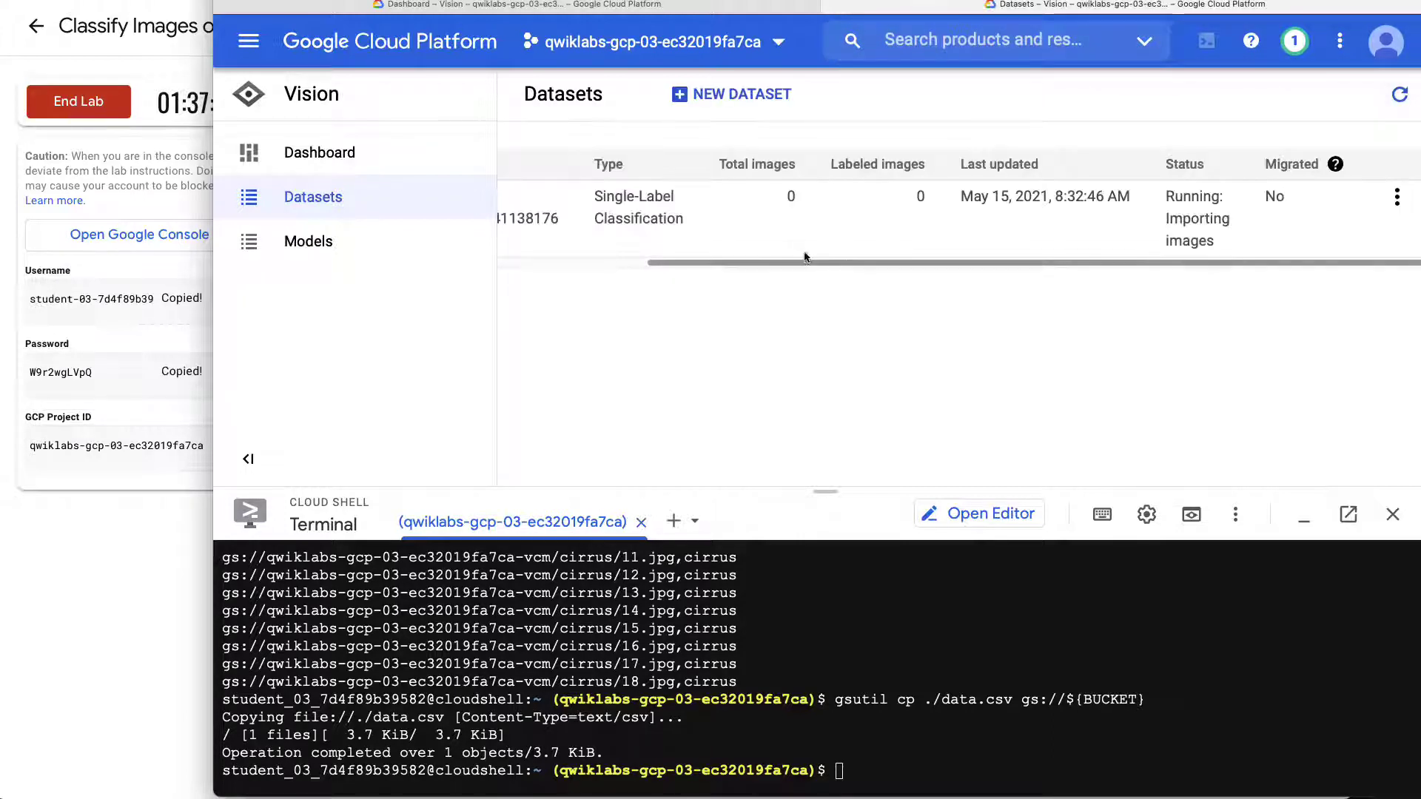
{"action": "left_click_drag", "start_coordinate": [796, 260], "coordinate": [563, 262]}
{"action": "left_click_drag", "start_coordinate": [672, 262], "coordinate": [492, 260]}
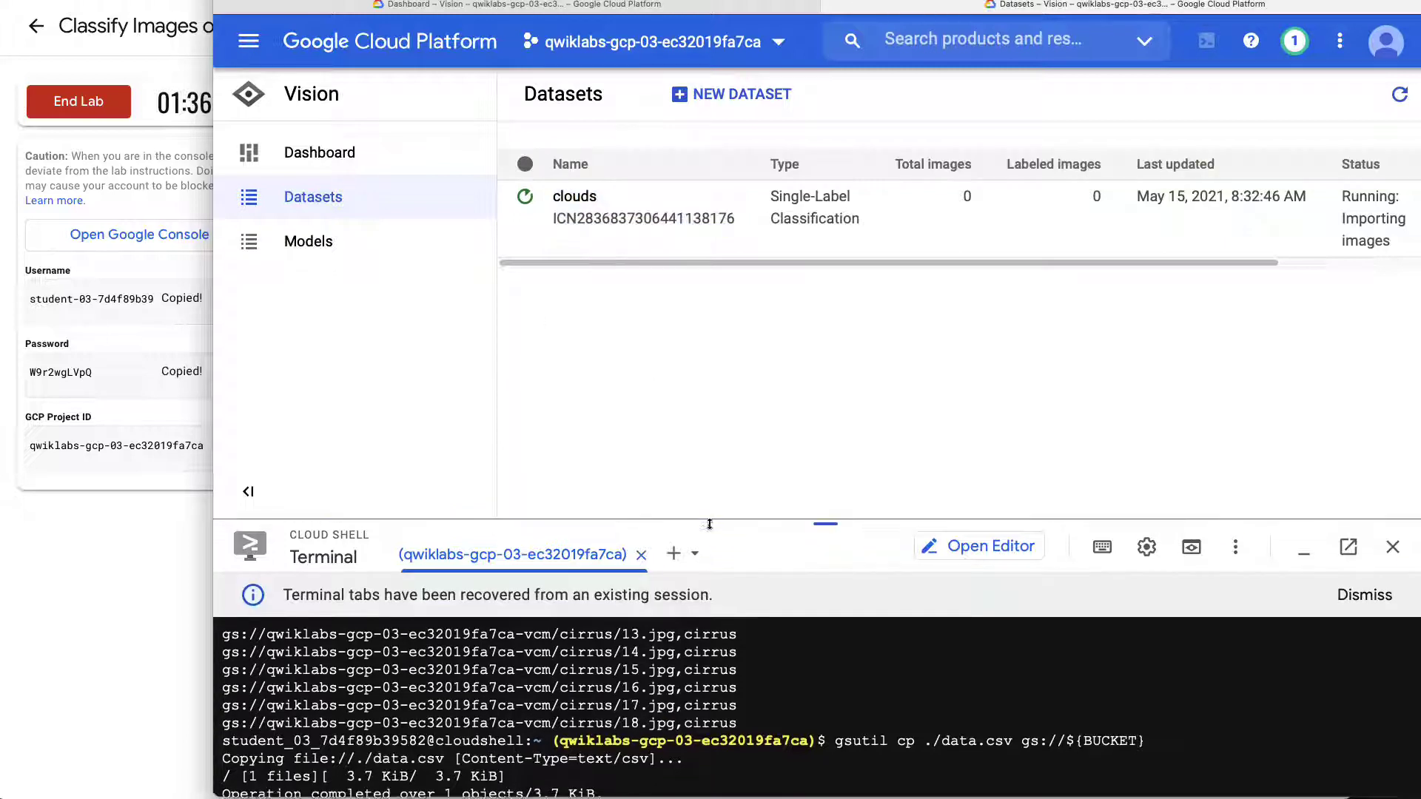
{"action": "left_click_drag", "start_coordinate": [708, 524], "coordinate": [707, 526]}
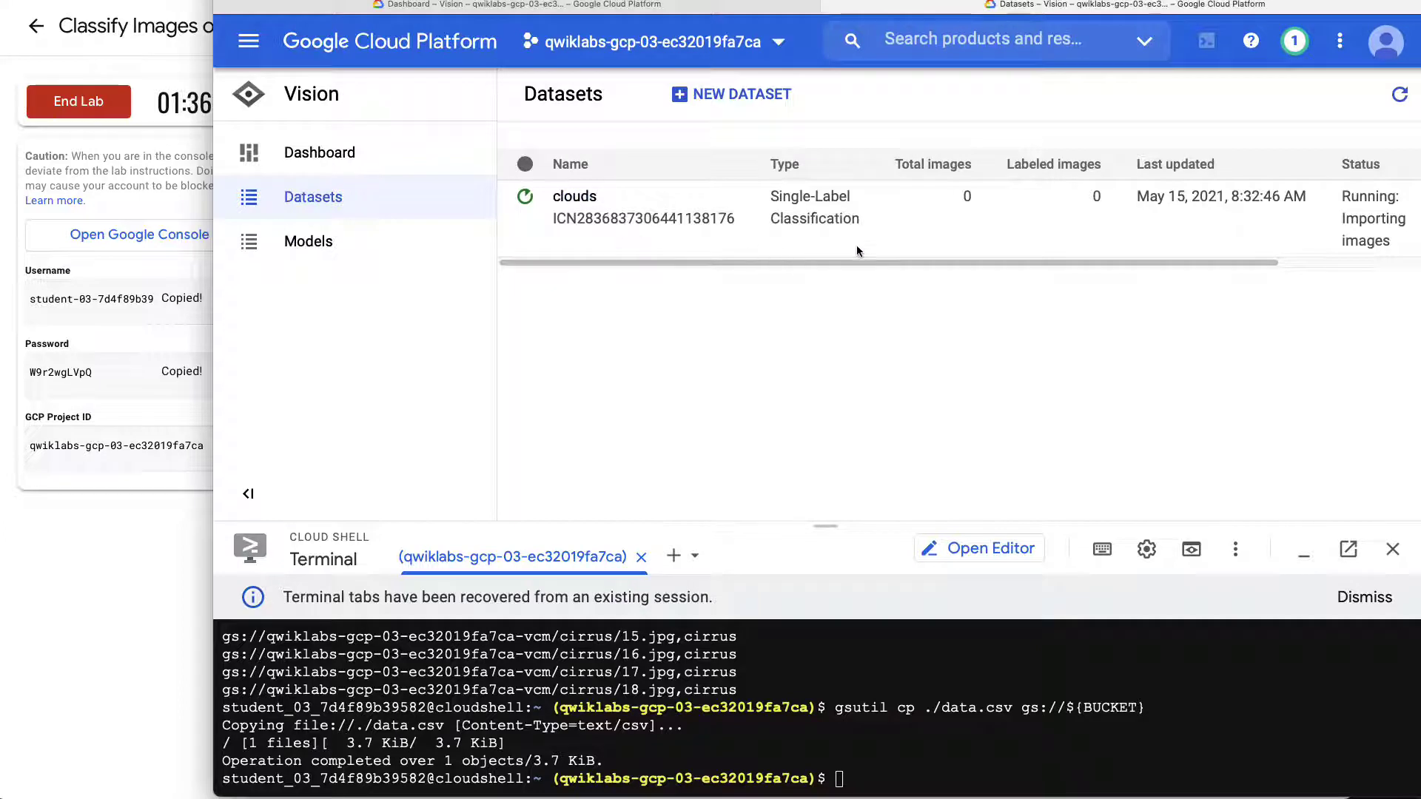
{"action": "scroll", "coordinate": [777, 254], "scroll_direction": "right", "scroll_amount": 3}
{"action": "scroll", "coordinate": [712, 258], "scroll_direction": "left", "scroll_amount": 3}
From the Vision Dashboard page, search the console for "cloud s" and open Cloud Storage.
{"action": "left_click", "coordinate": [665, 9]}
{"action": "left_click", "coordinate": [940, 8]}
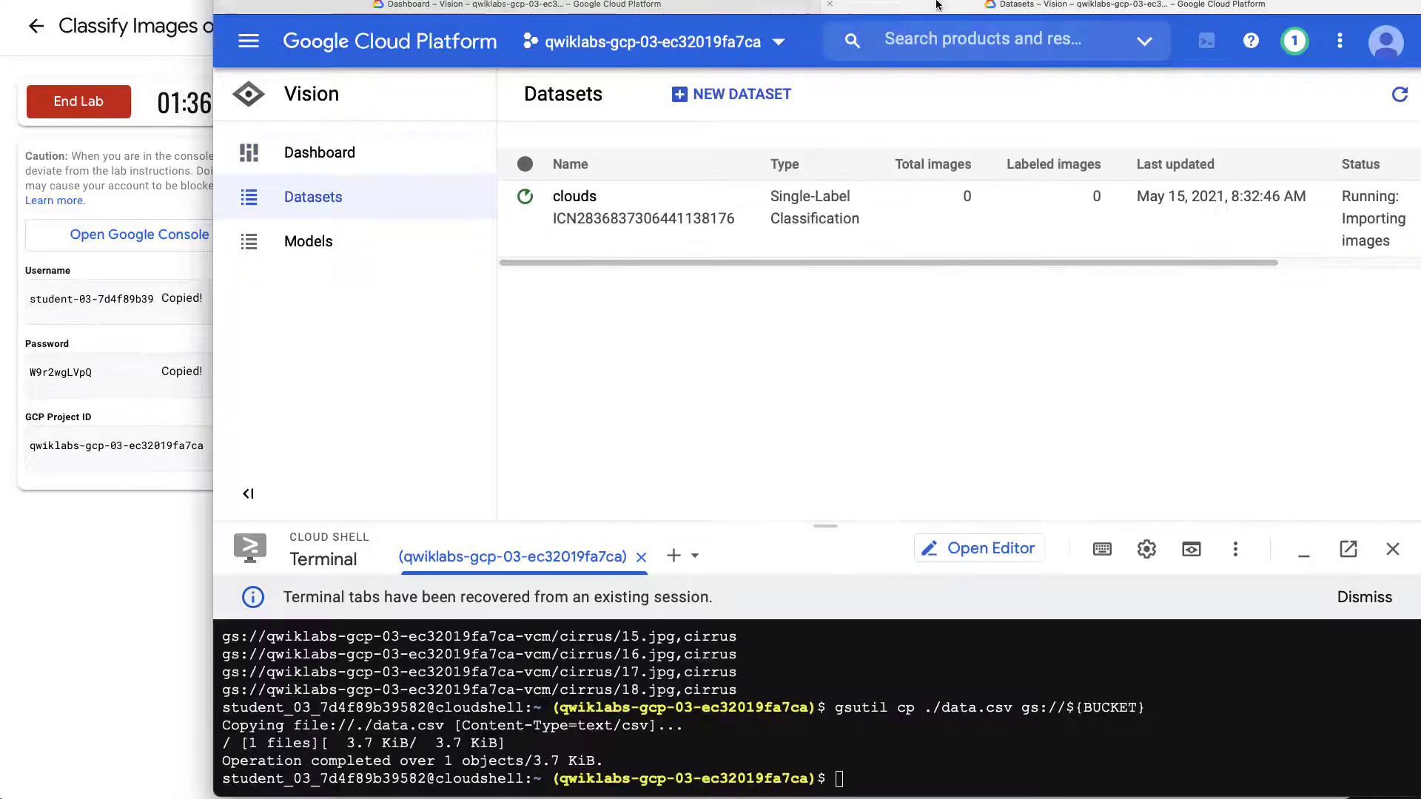
{"action": "left_click", "coordinate": [748, 9]}
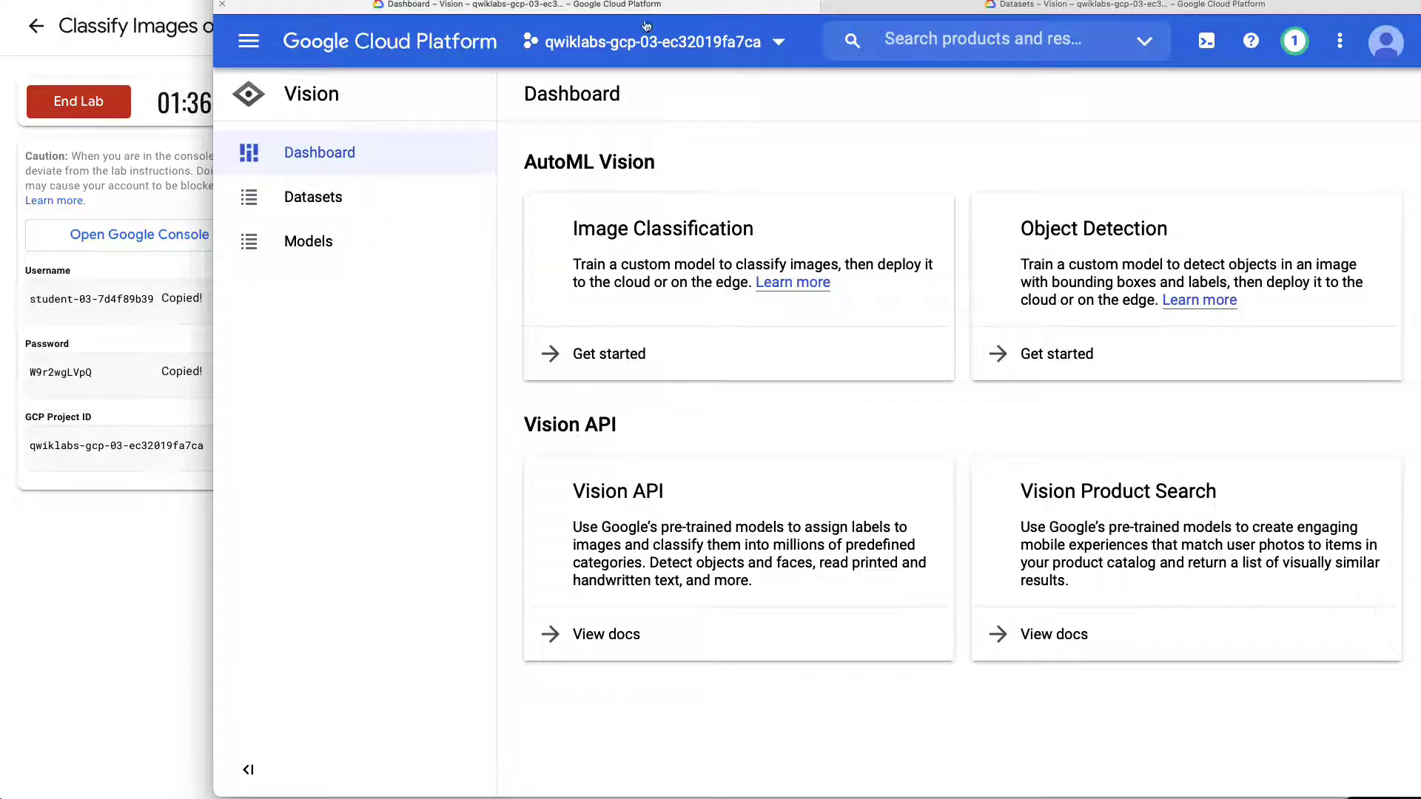
{"action": "left_click", "coordinate": [248, 43]}
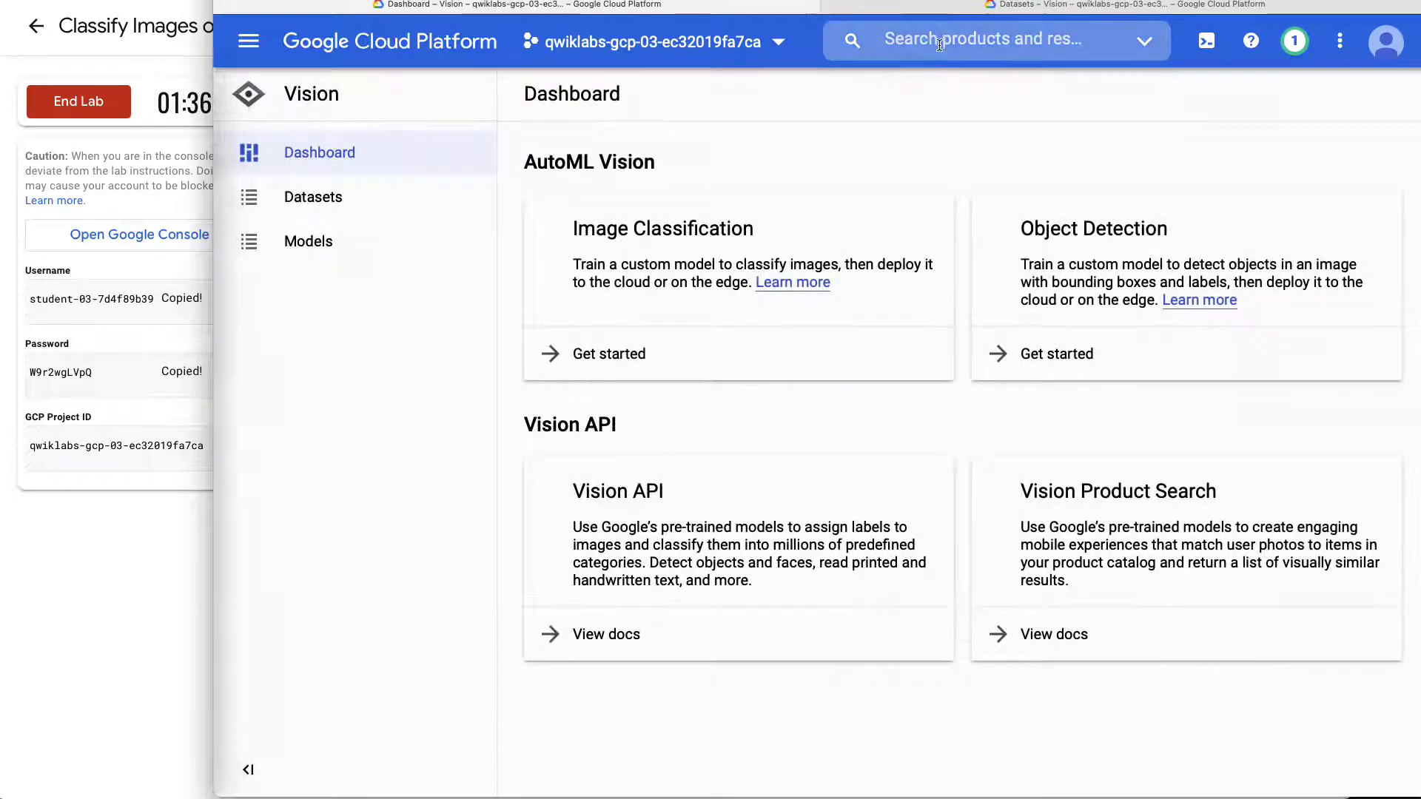
{"action": "left_click", "coordinate": [934, 45]}
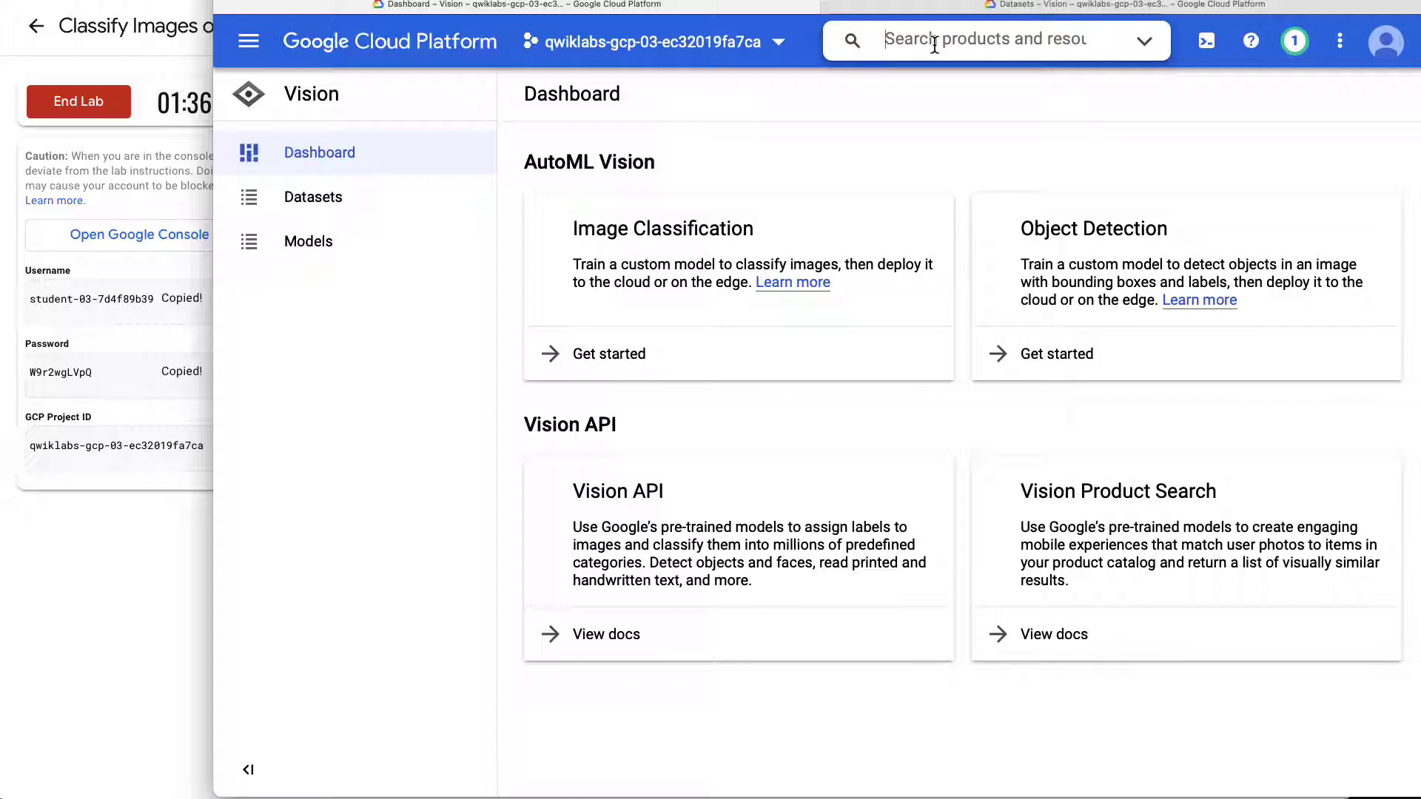
{"action": "type", "text": "cloud"}
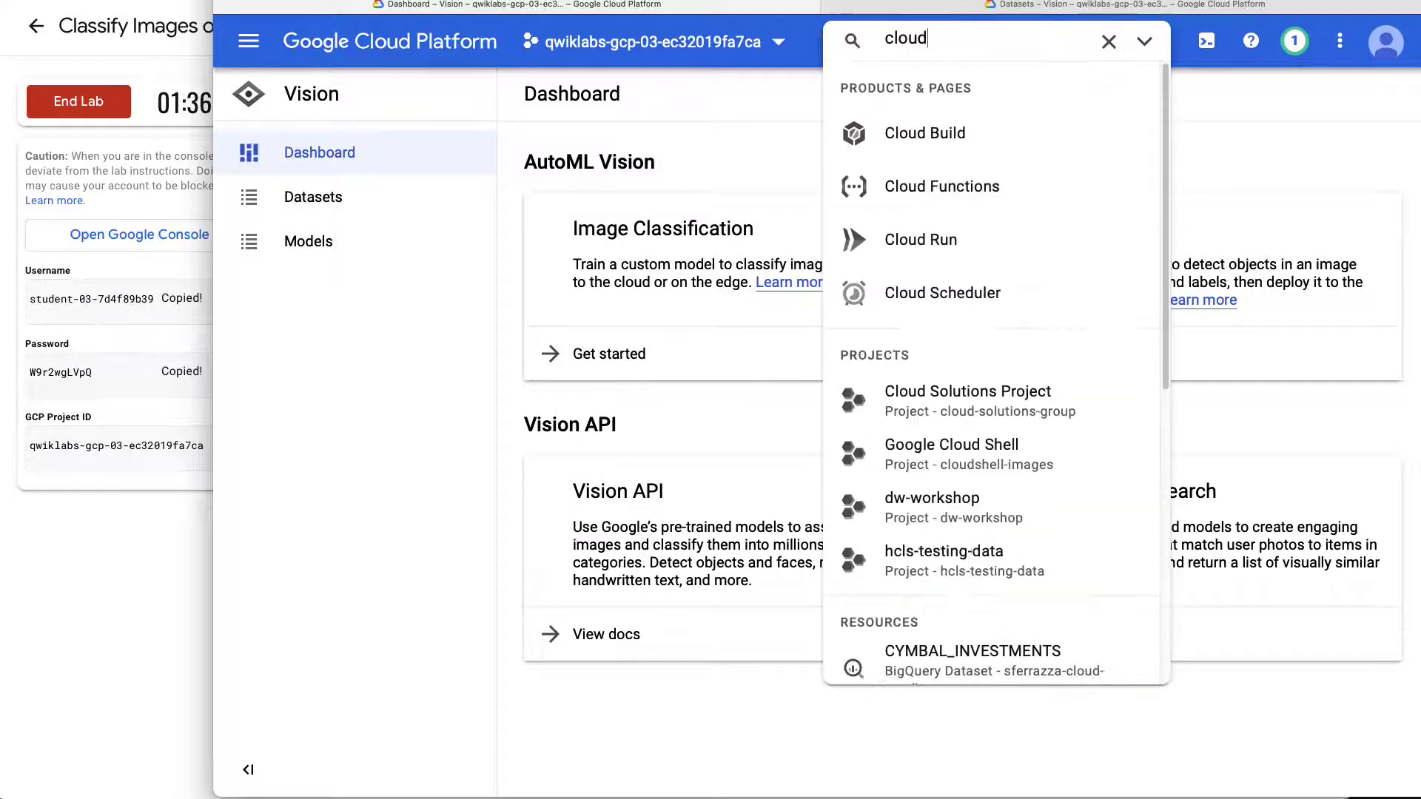
{"action": "type", "text": " s"}
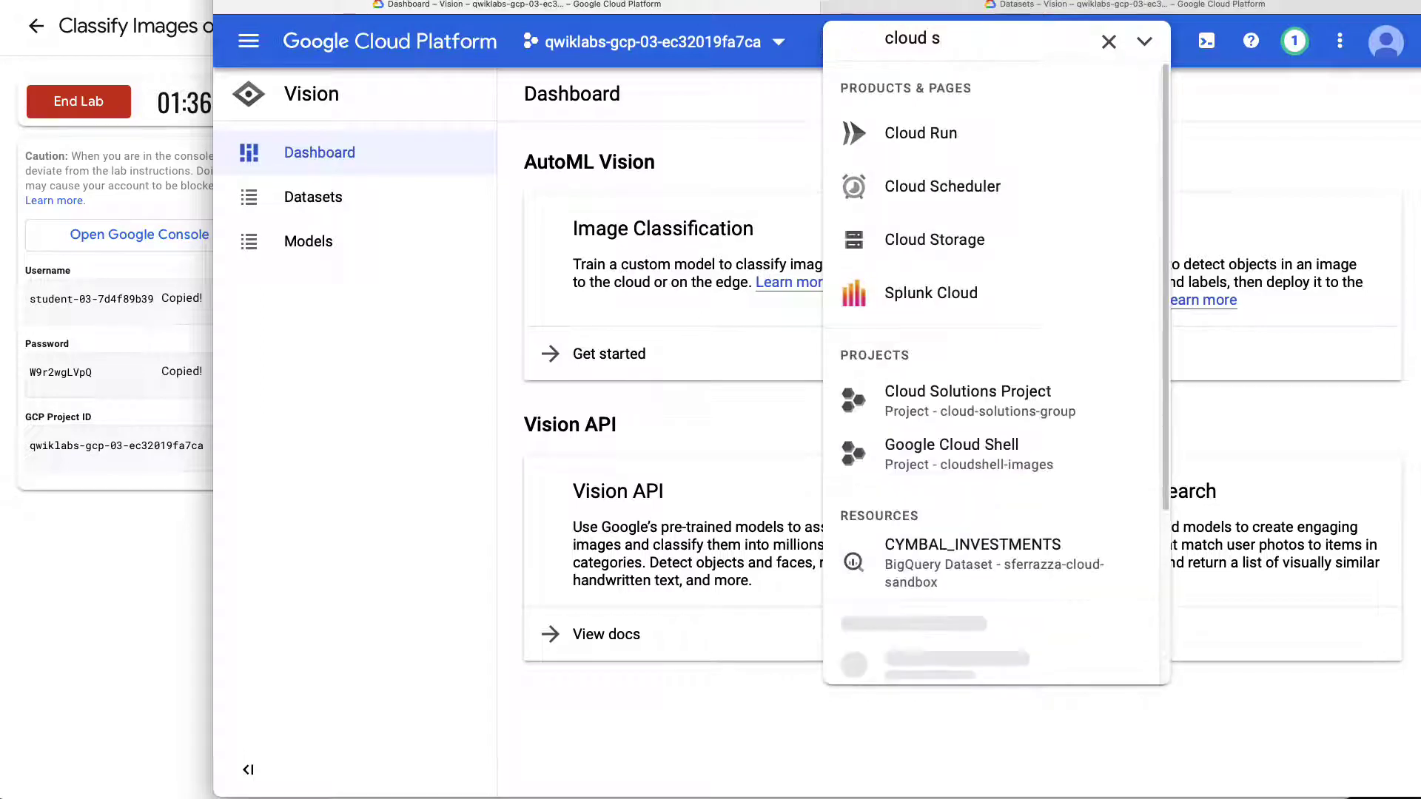
{"action": "left_click", "coordinate": [895, 233]}
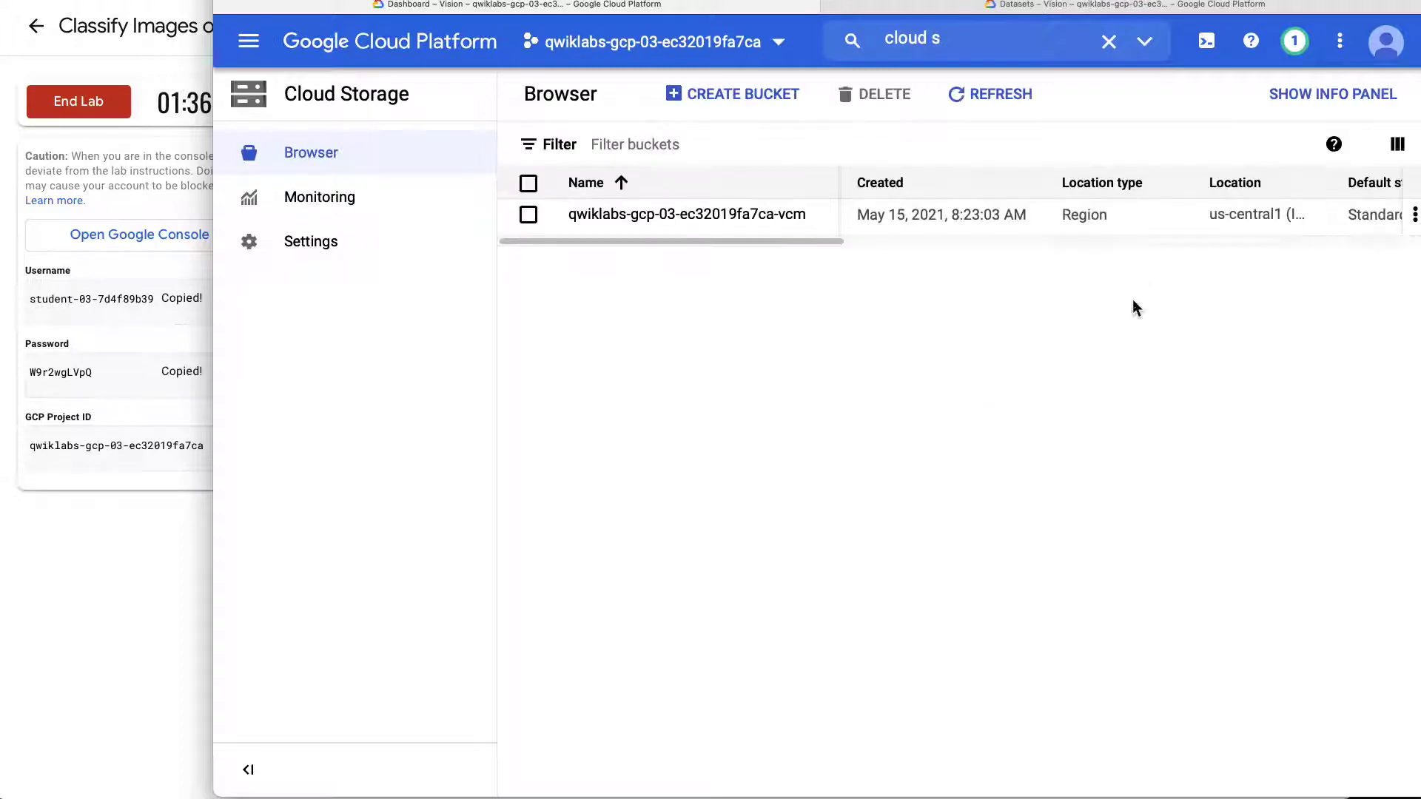
Open the project's -vcm bucket and go into its cirrus folder.
{"action": "left_click", "coordinate": [638, 219]}
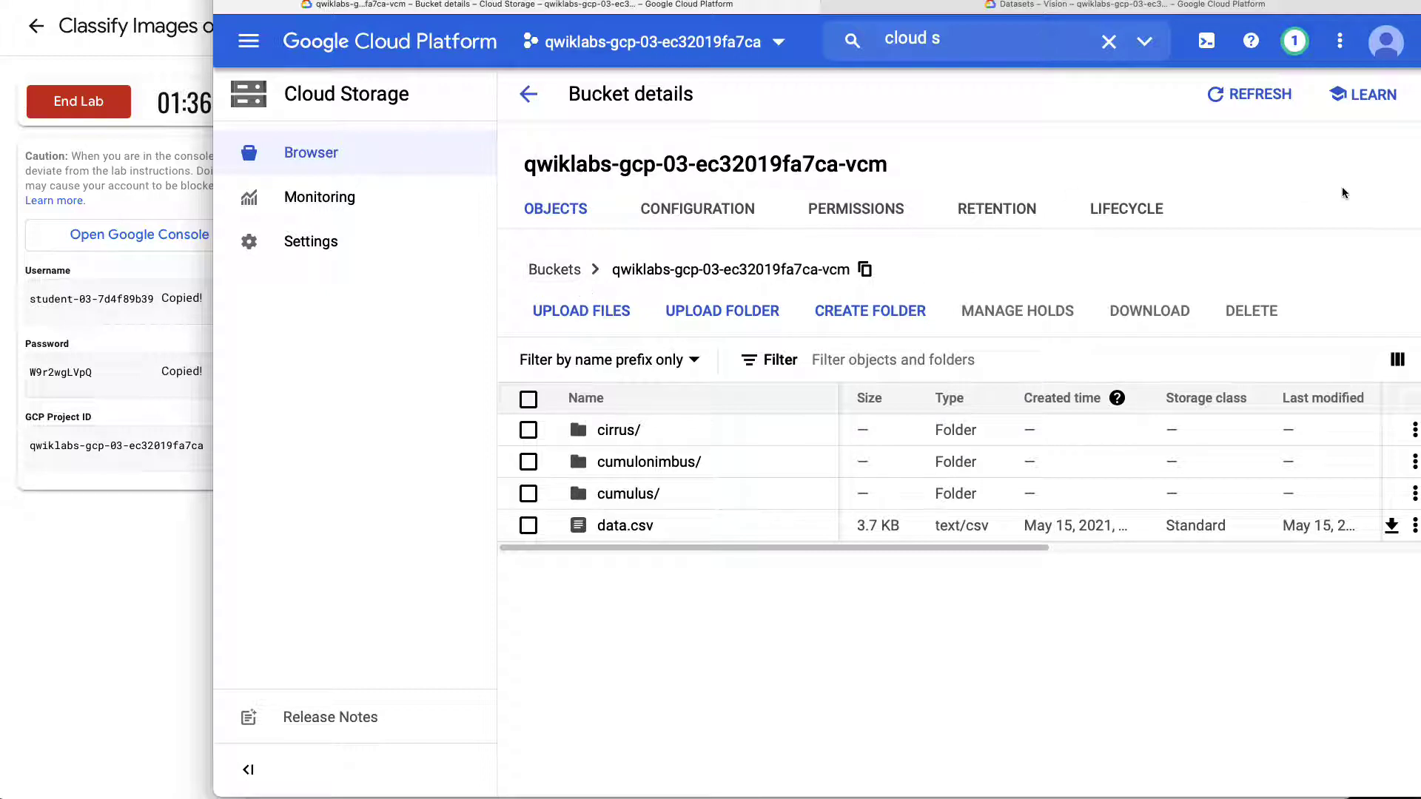
{"action": "left_click_drag", "start_coordinate": [964, 546], "coordinate": [736, 543]}
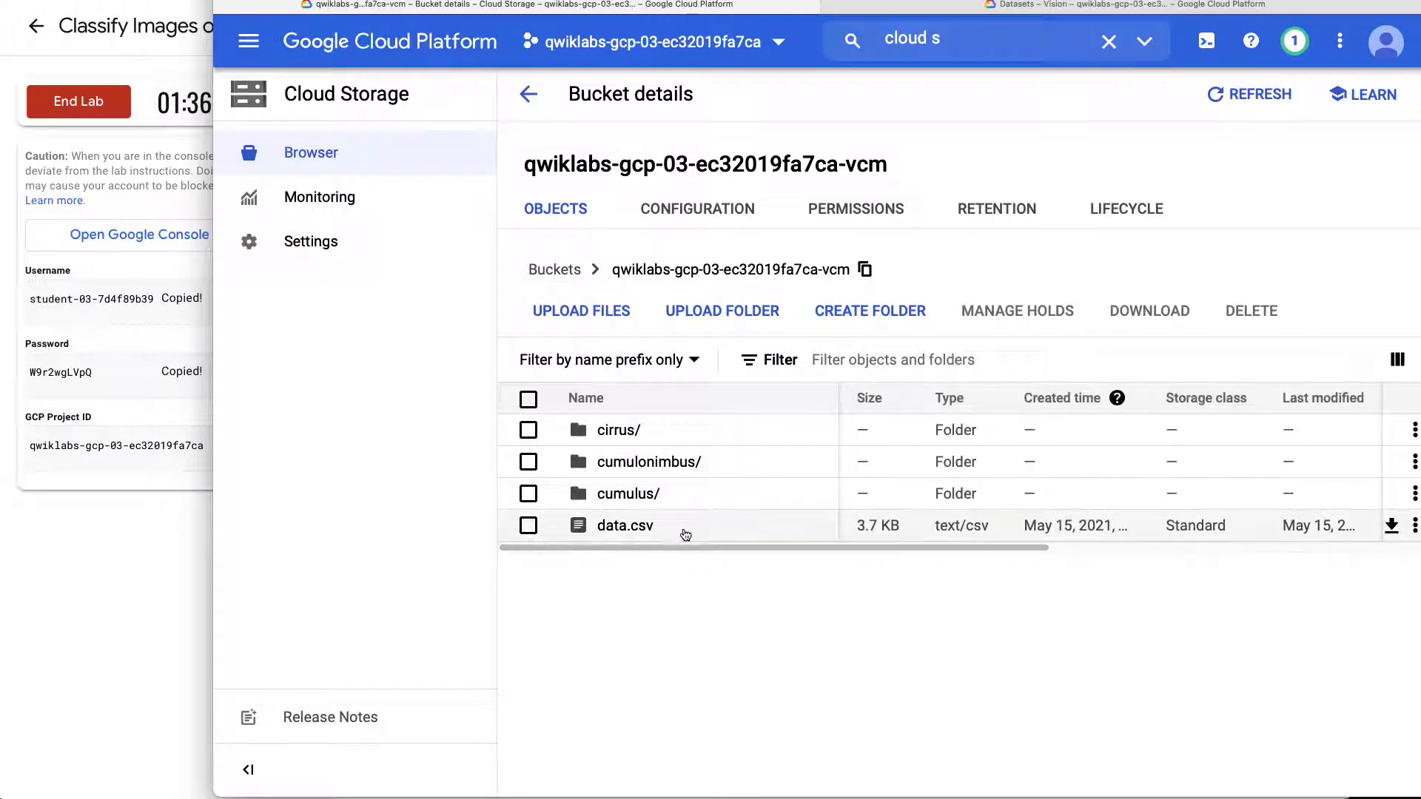
{"action": "left_click", "coordinate": [601, 433]}
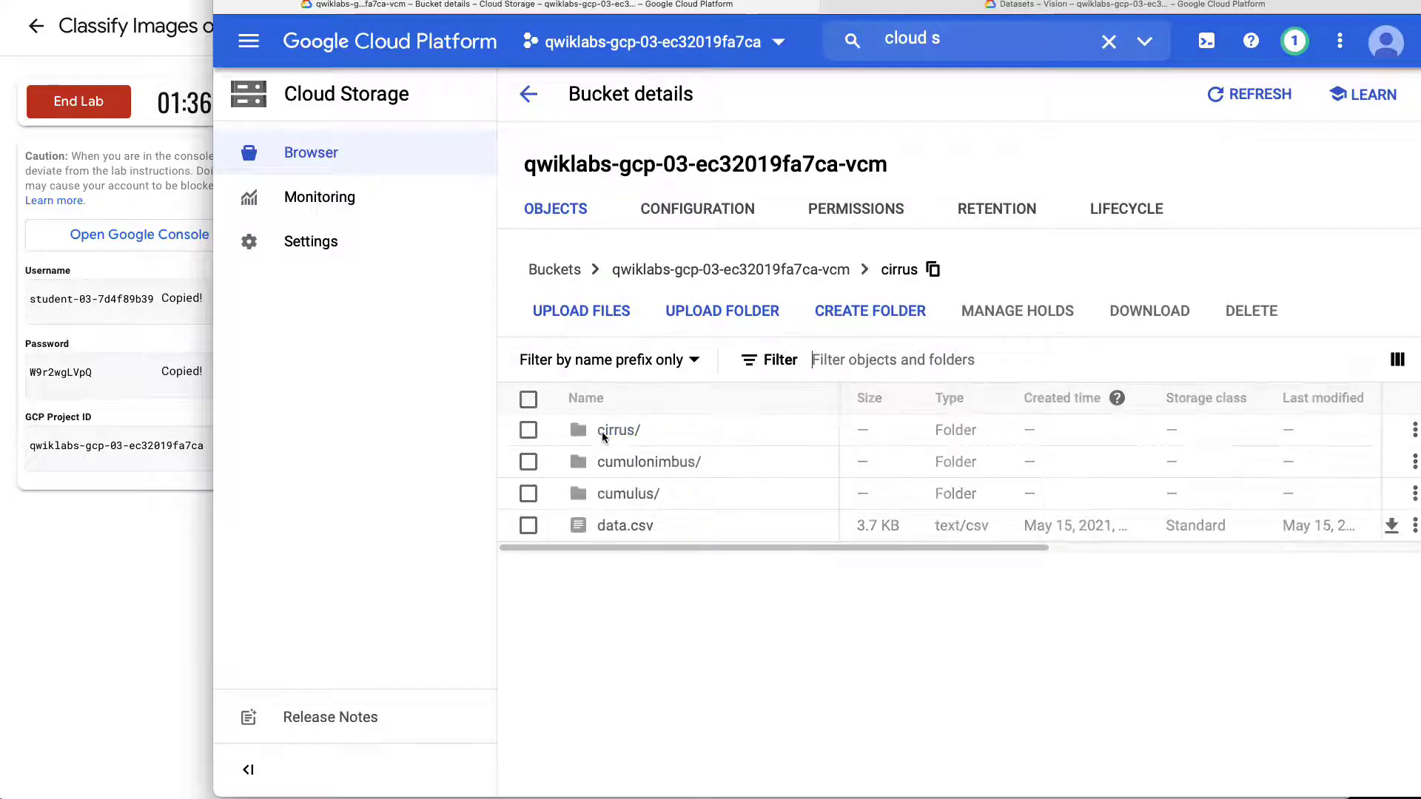
Refresh the Vision datasets list, and examine the image files and their creation times in the bucket's cirrus folder.
{"action": "left_click", "coordinate": [919, 3]}
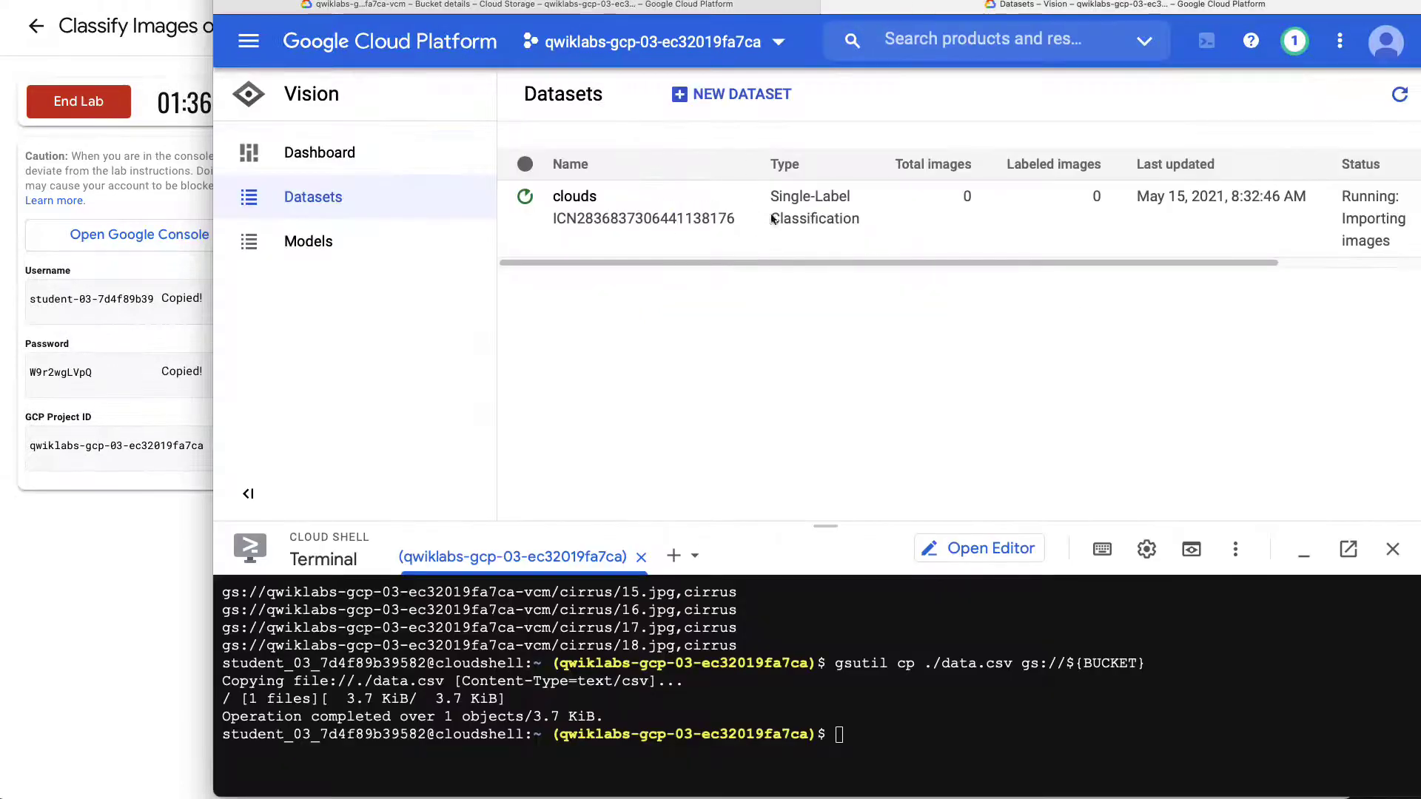
{"action": "left_click", "coordinate": [1399, 94]}
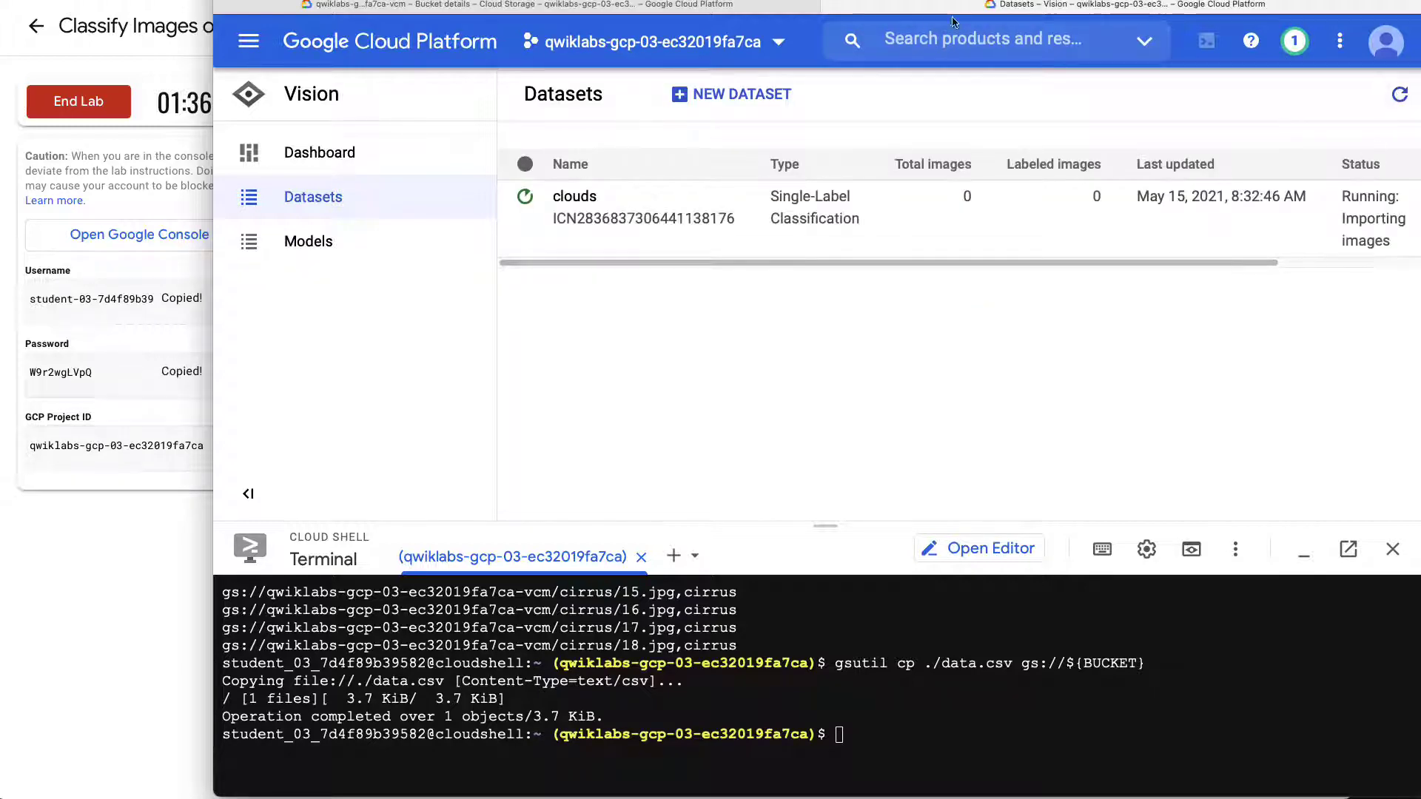
{"action": "left_click", "coordinate": [750, 4]}
{"action": "scroll", "coordinate": [899, 325], "scroll_direction": "down", "scroll_amount": 5}
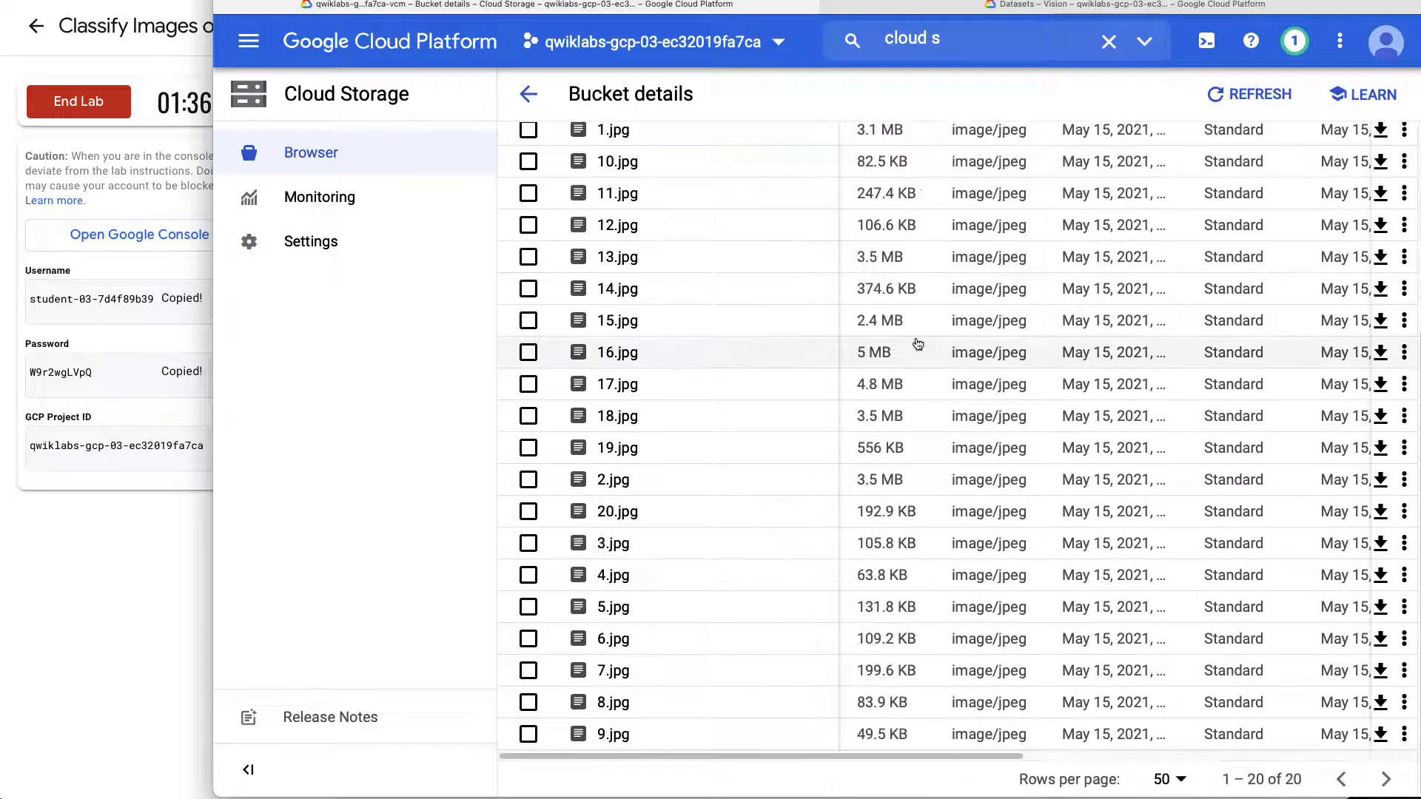
{"action": "scroll", "coordinate": [950, 448], "scroll_direction": "up", "scroll_amount": 5}
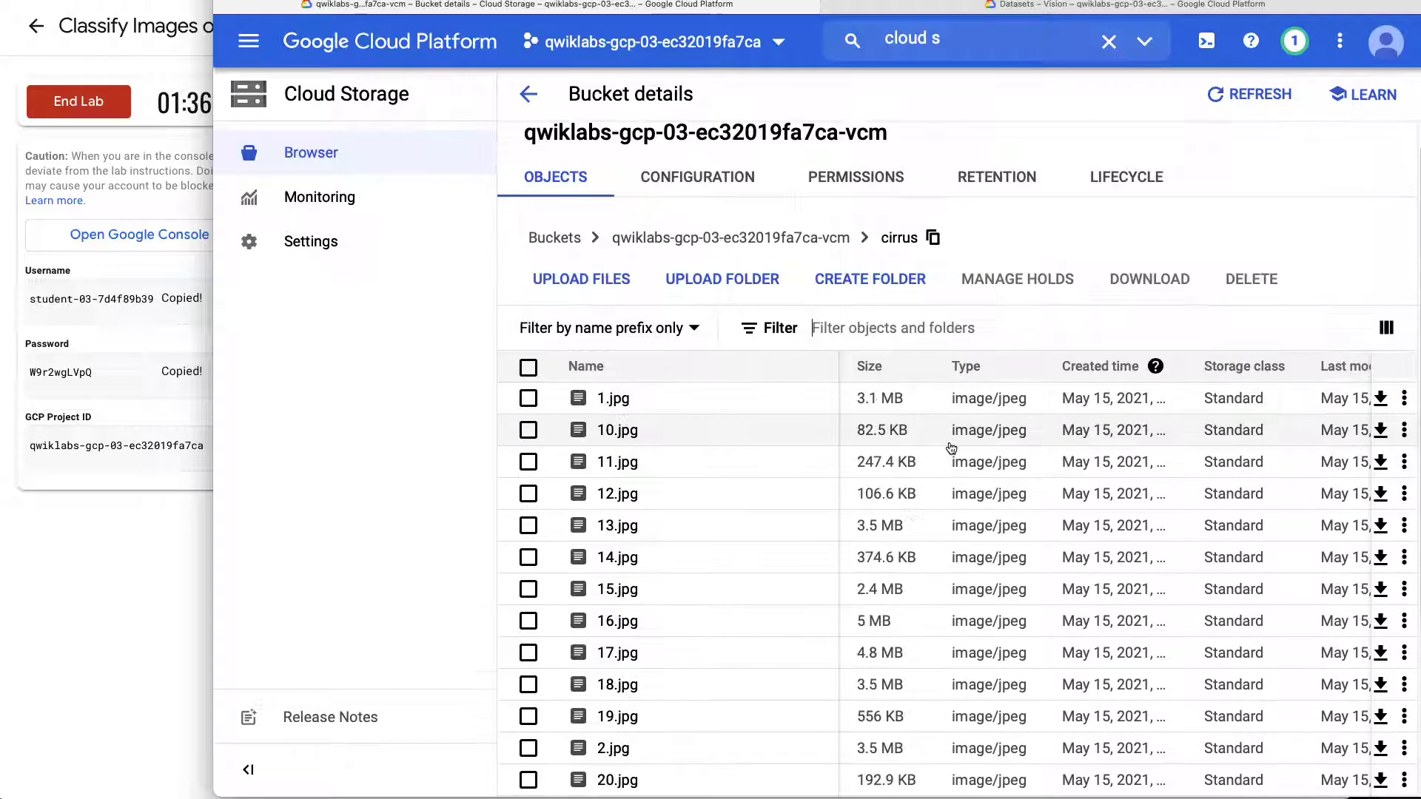
{"action": "scroll", "coordinate": [905, 372], "scroll_direction": "down", "scroll_amount": 2}
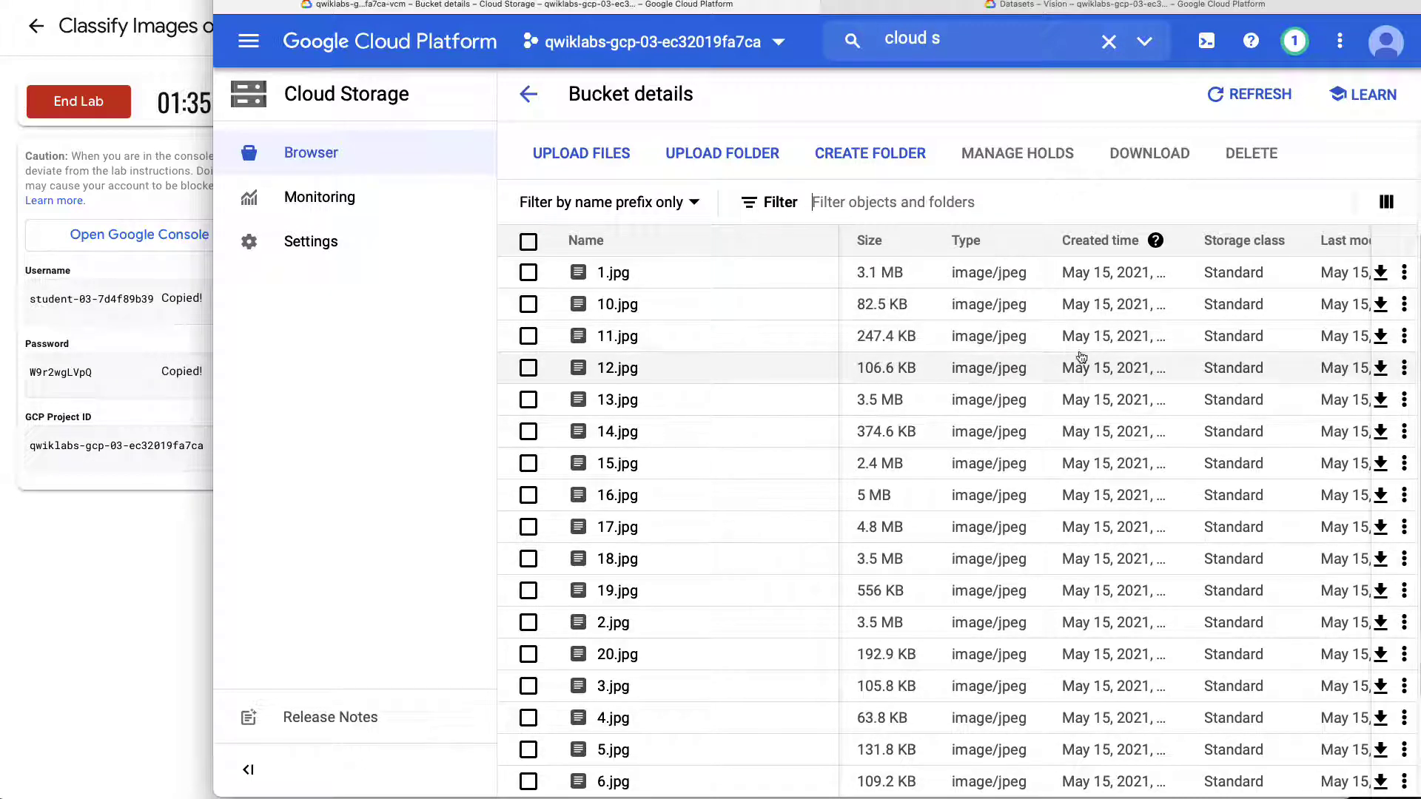
{"action": "scroll", "coordinate": [1082, 363], "scroll_direction": "down", "scroll_amount": 1}
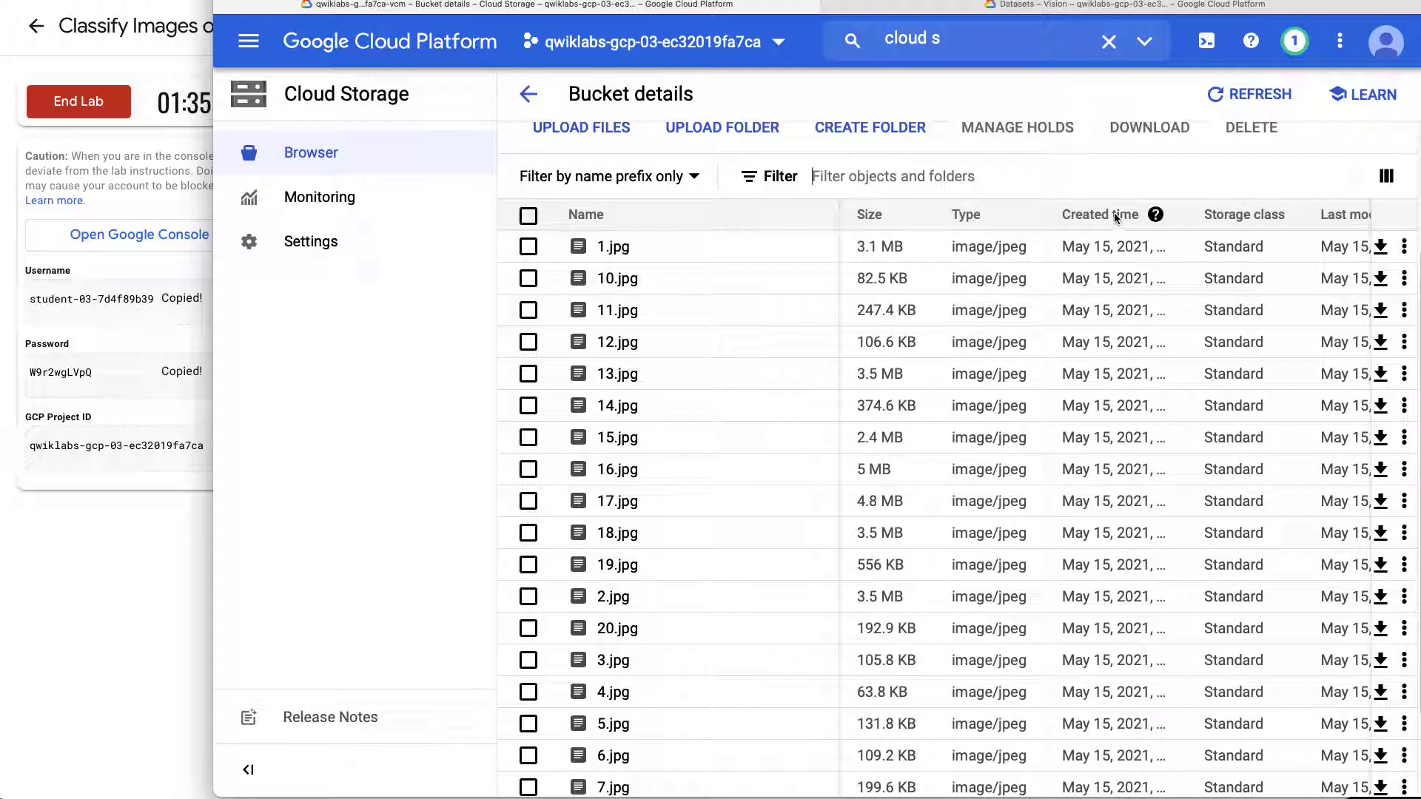
{"action": "scroll", "coordinate": [1102, 400], "scroll_direction": "down", "scroll_amount": 1}
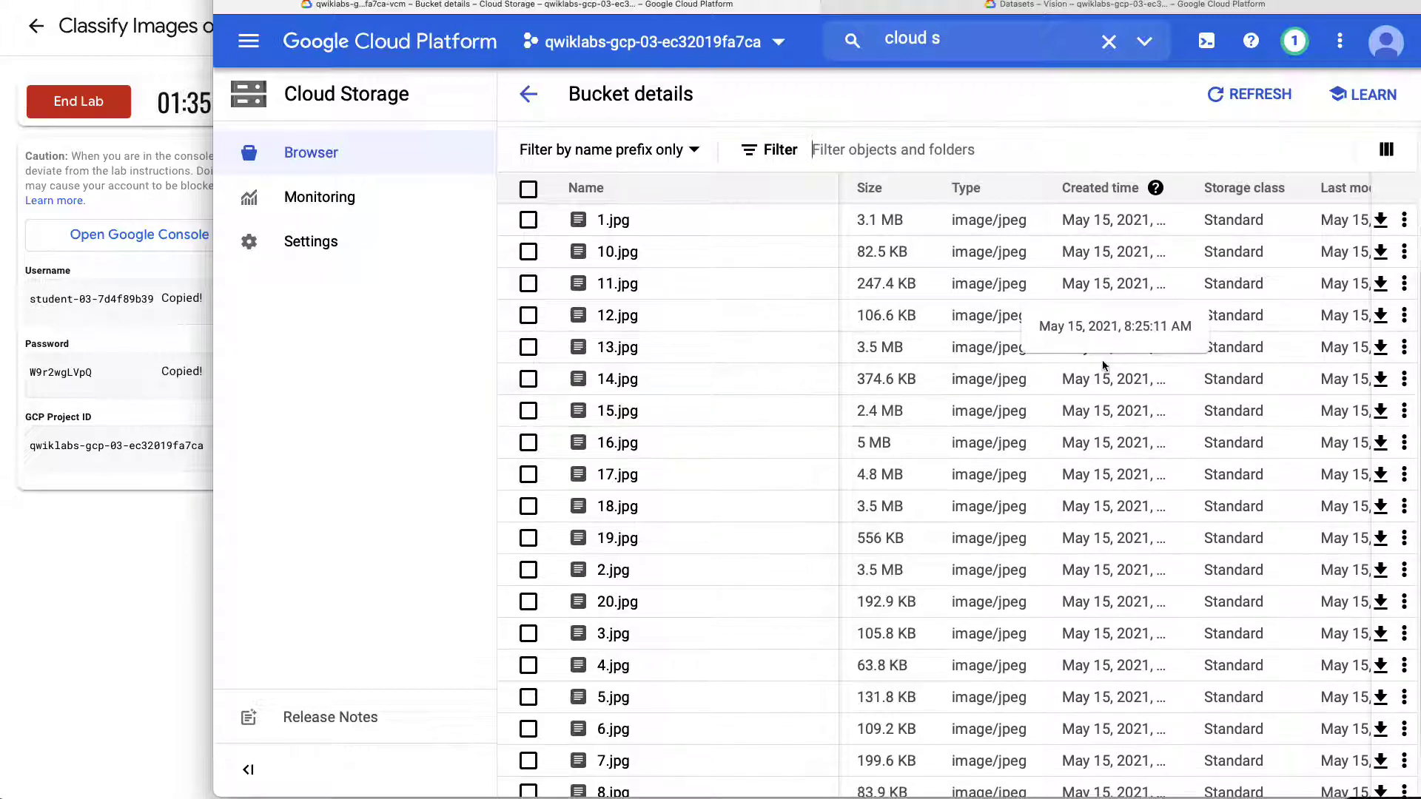
{"action": "scroll", "coordinate": [1103, 372], "scroll_direction": "down", "scroll_amount": 3}
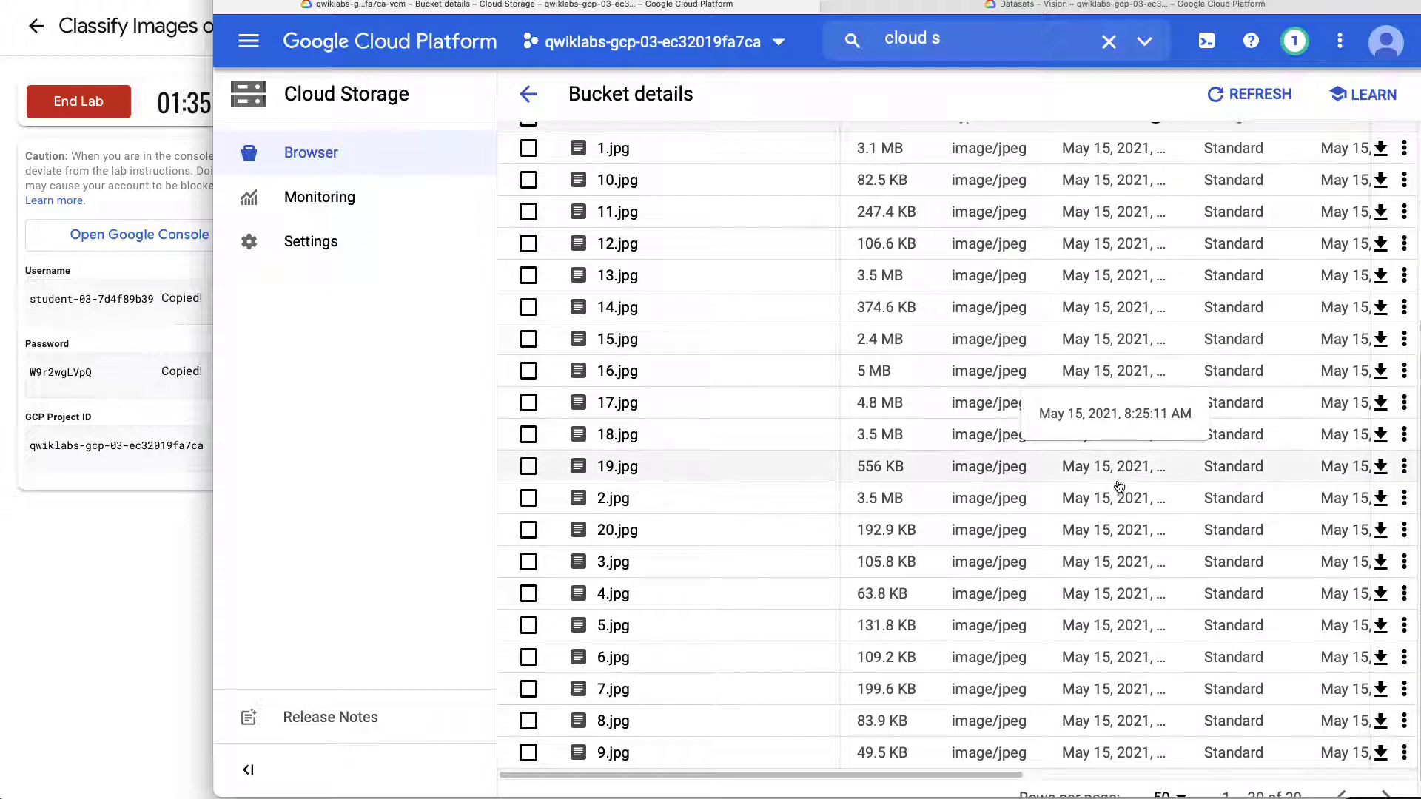
Show 100 rows per page in the cirrus folder's object list and look through all its image files.
{"action": "scroll", "coordinate": [1061, 484], "scroll_direction": "down", "scroll_amount": 1}
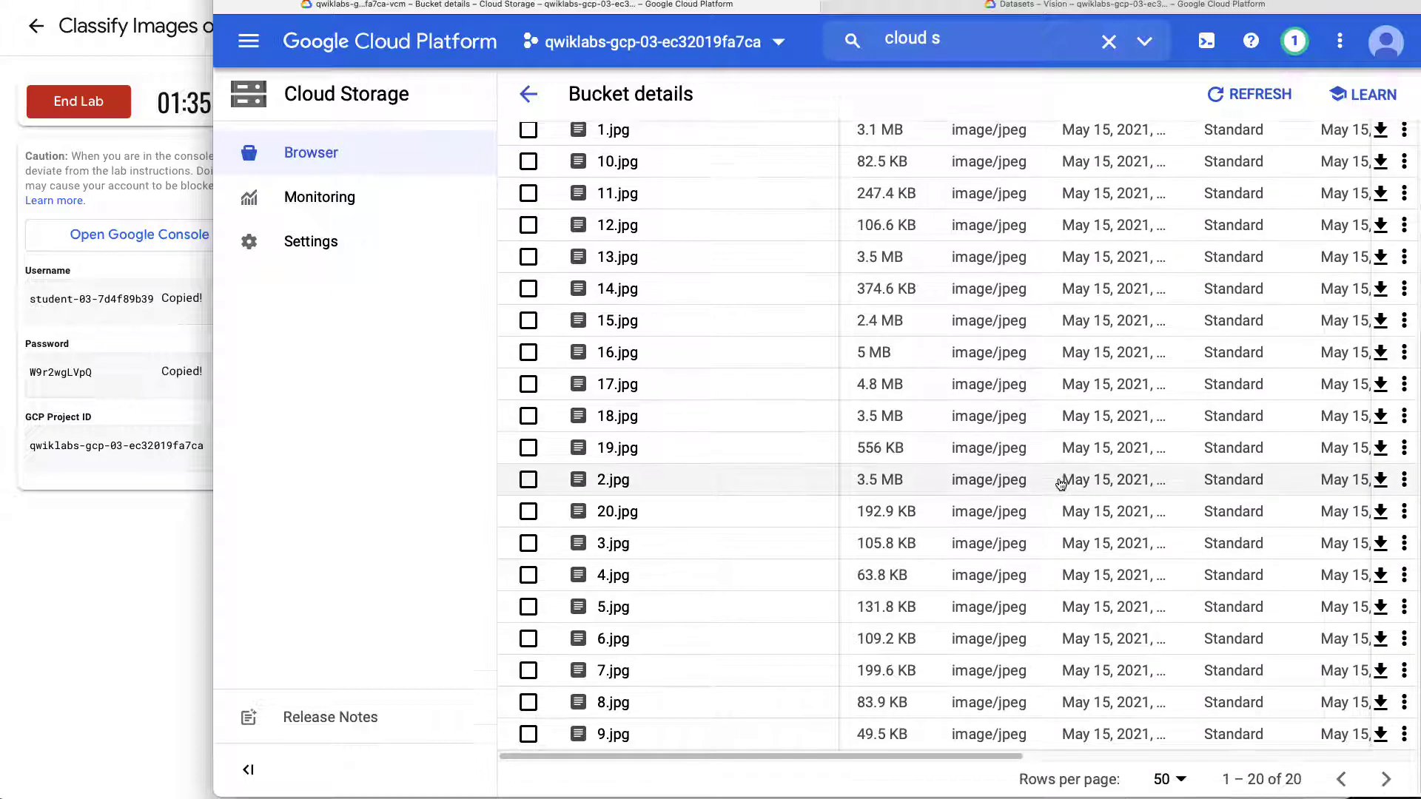
{"action": "left_click", "coordinate": [1177, 780]}
{"action": "left_click", "coordinate": [1157, 752]}
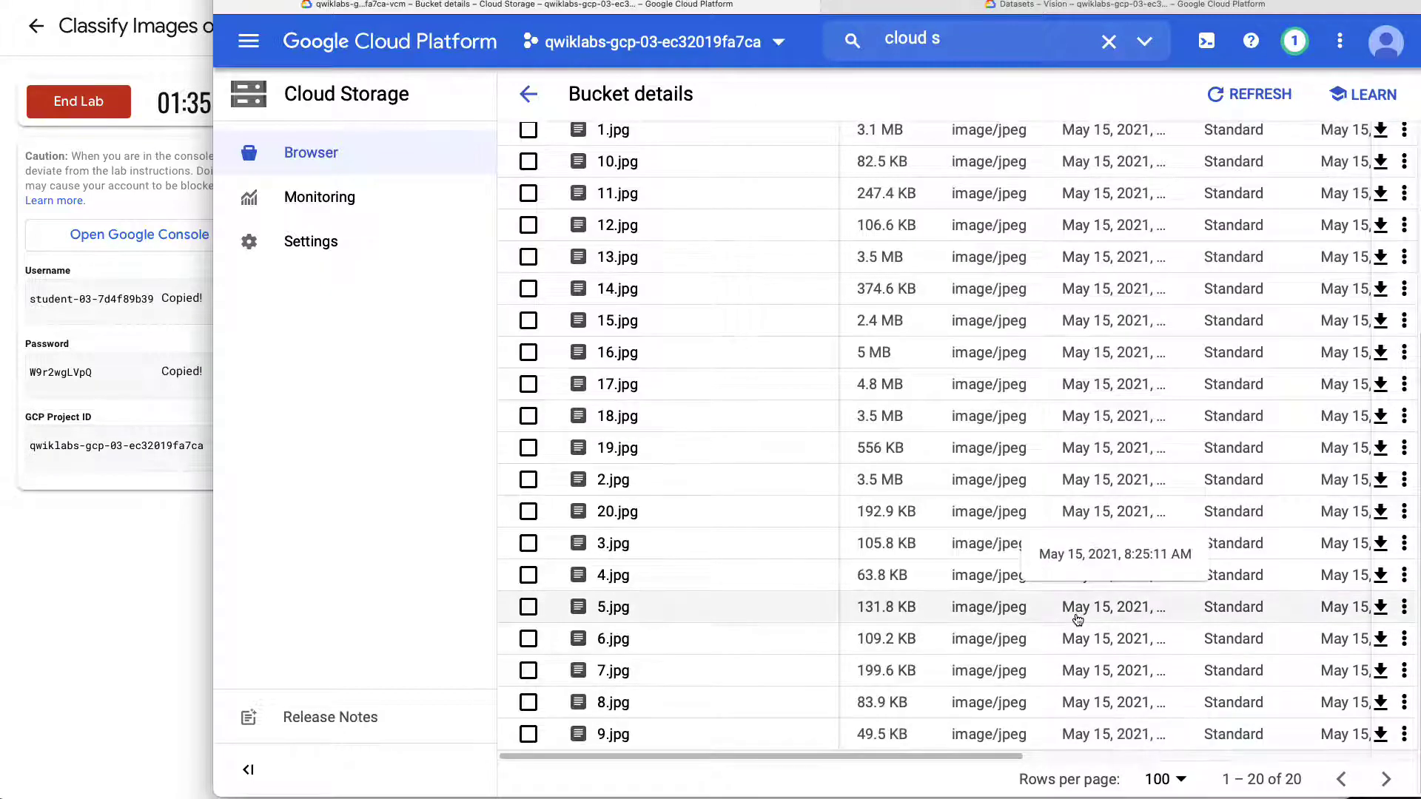
{"action": "scroll", "coordinate": [818, 450], "scroll_direction": "up", "scroll_amount": 4}
{"action": "scroll", "coordinate": [818, 450], "scroll_direction": "down", "scroll_amount": 5}
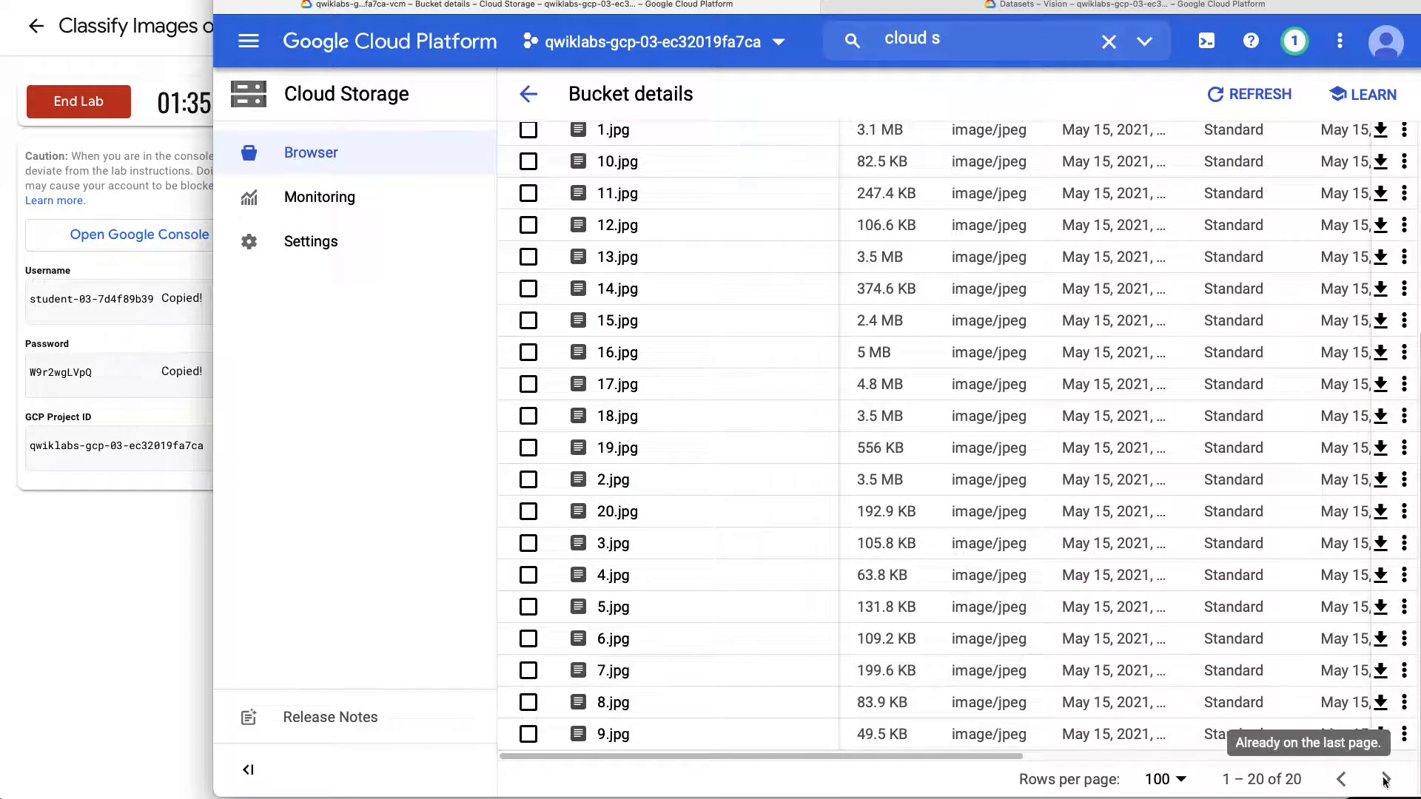
{"action": "scroll", "coordinate": [1317, 433], "scroll_direction": "up", "scroll_amount": 4}
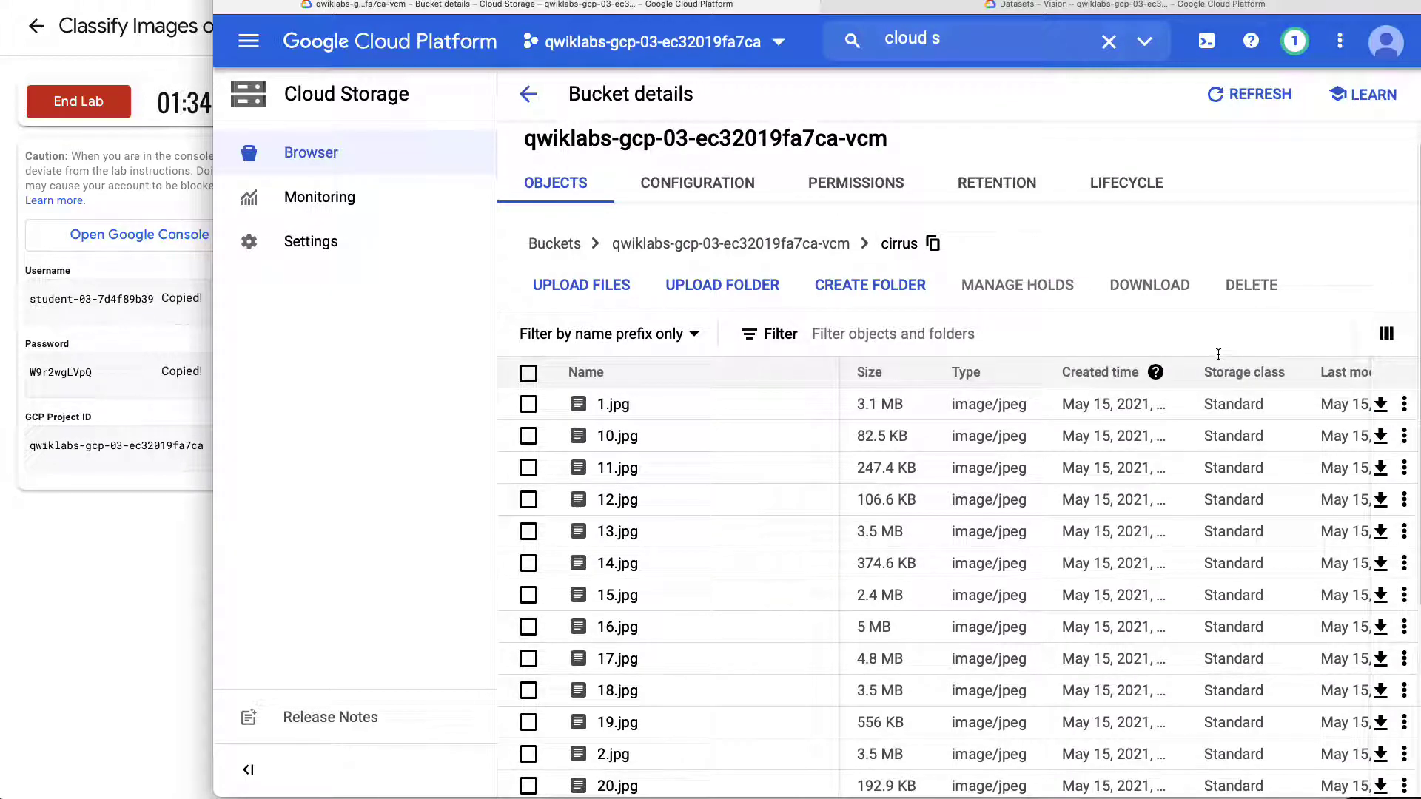
Try to filter the cirrus folder by the name prefixes ".jpg" and "jpg", clearing the filter after each attempt.
{"action": "left_click", "coordinate": [862, 328]}
{"action": "type", "text": ".j"}
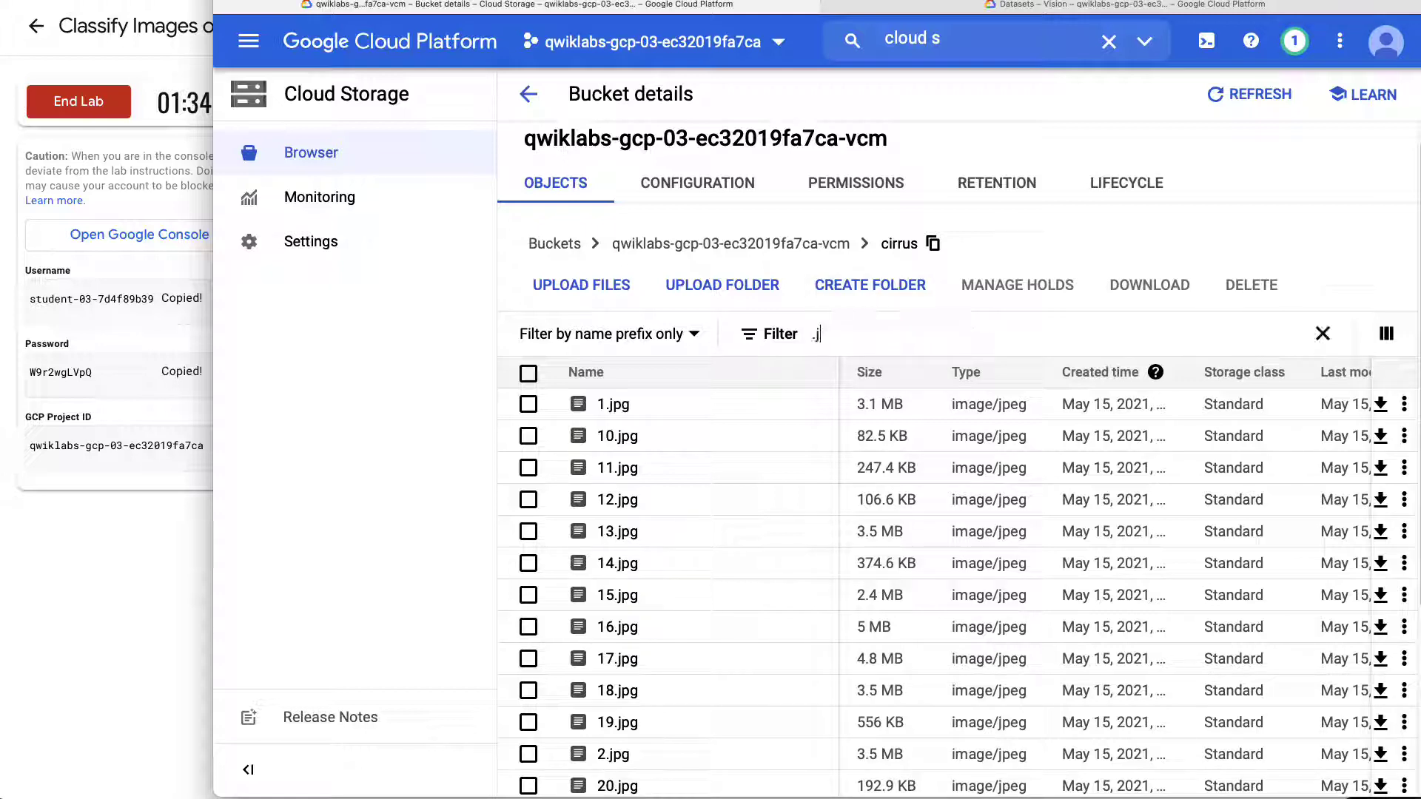
{"action": "type", "text": "pg"}
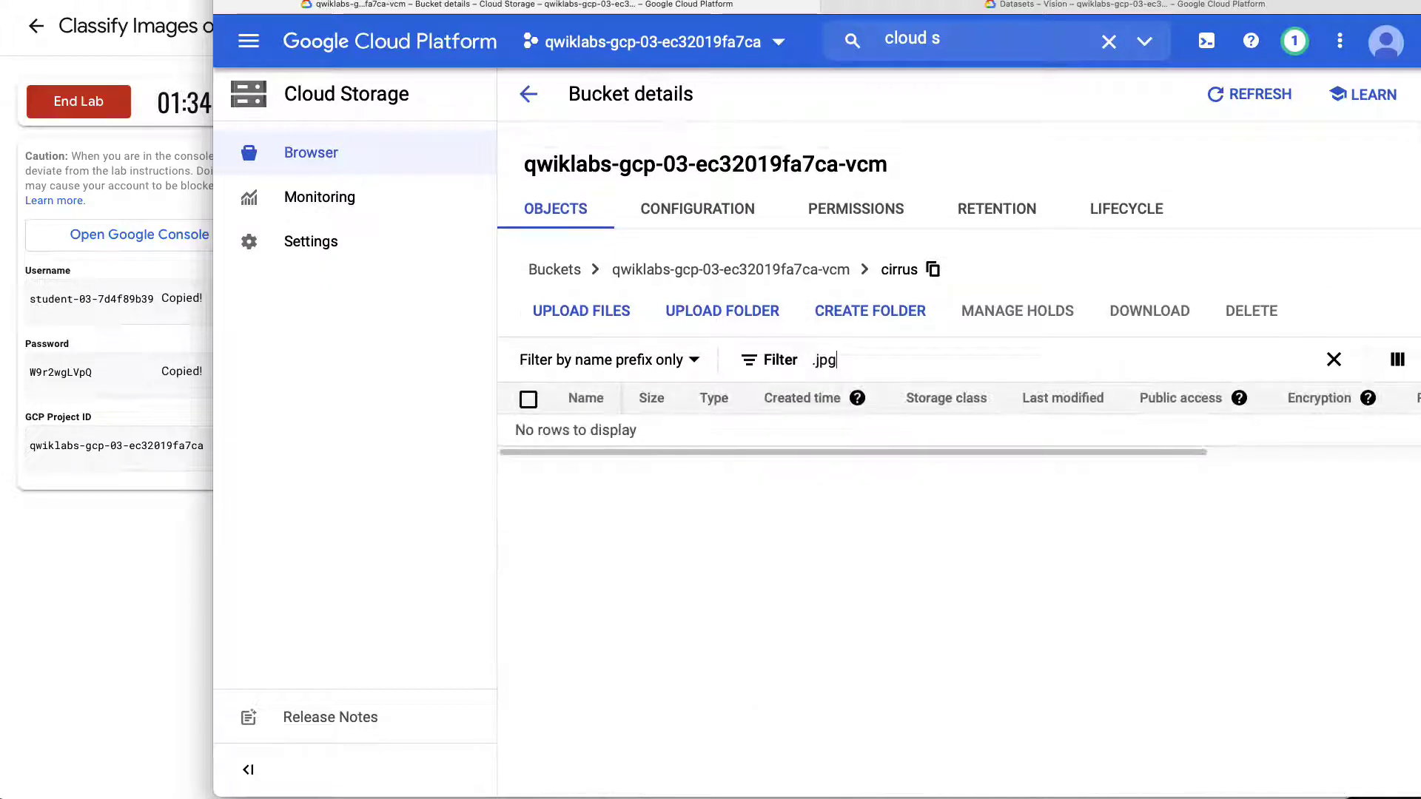
{"action": "key", "text": "BackSpace"}
{"action": "key", "text": "BackSpace"}
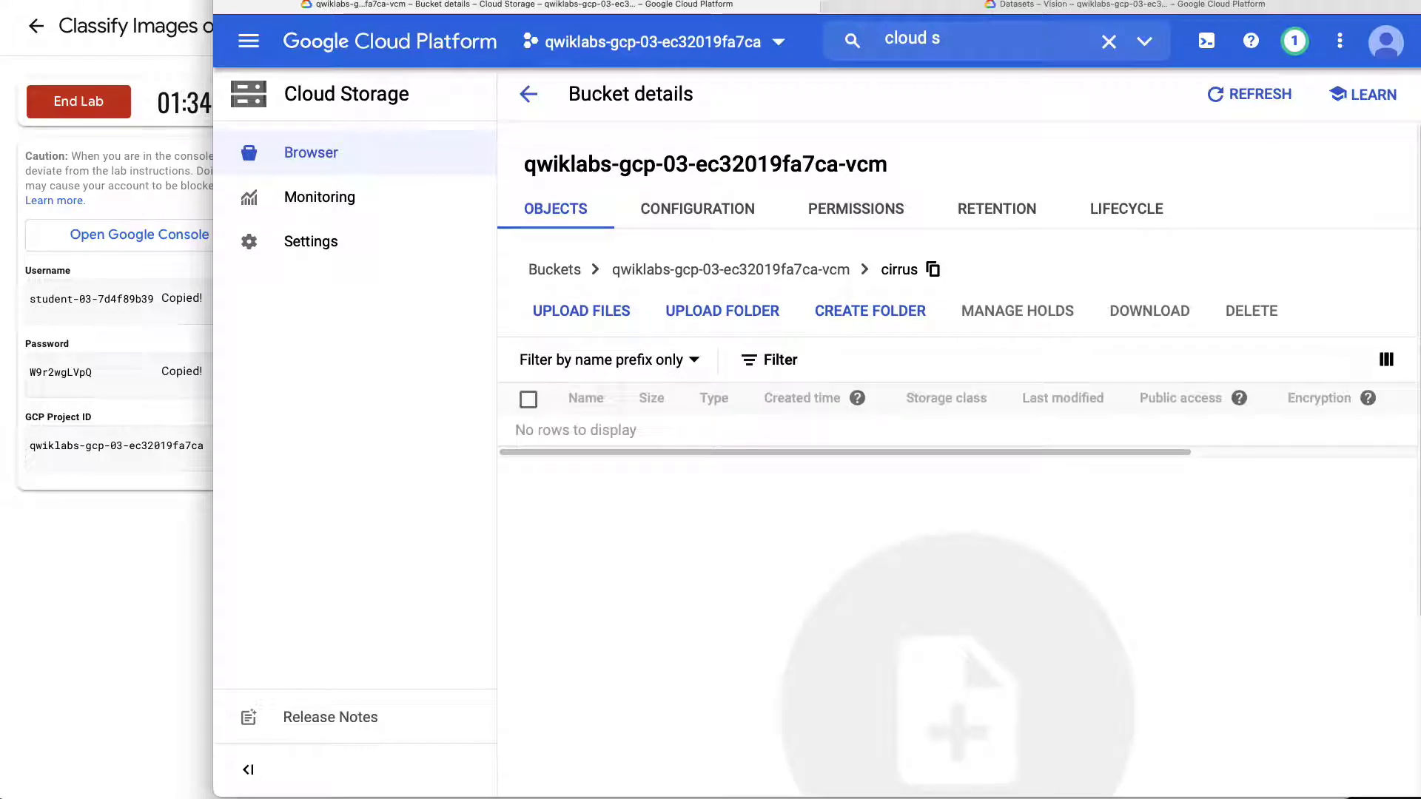
{"action": "type", "text": "jpg"}
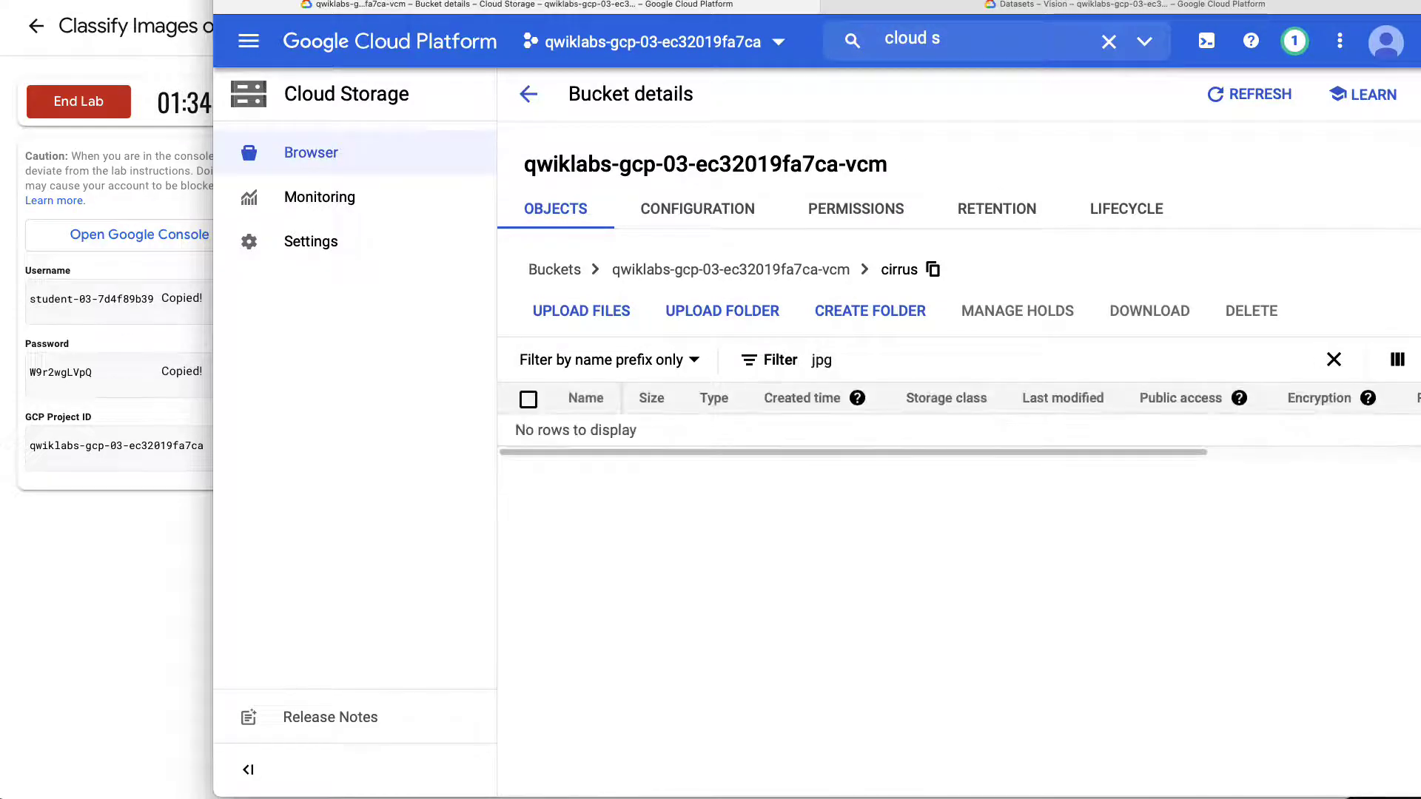
{"action": "key", "text": "BackSpace"}
{"action": "key", "text": "BackSpace"}
{"action": "key", "text": "BackSpace"}
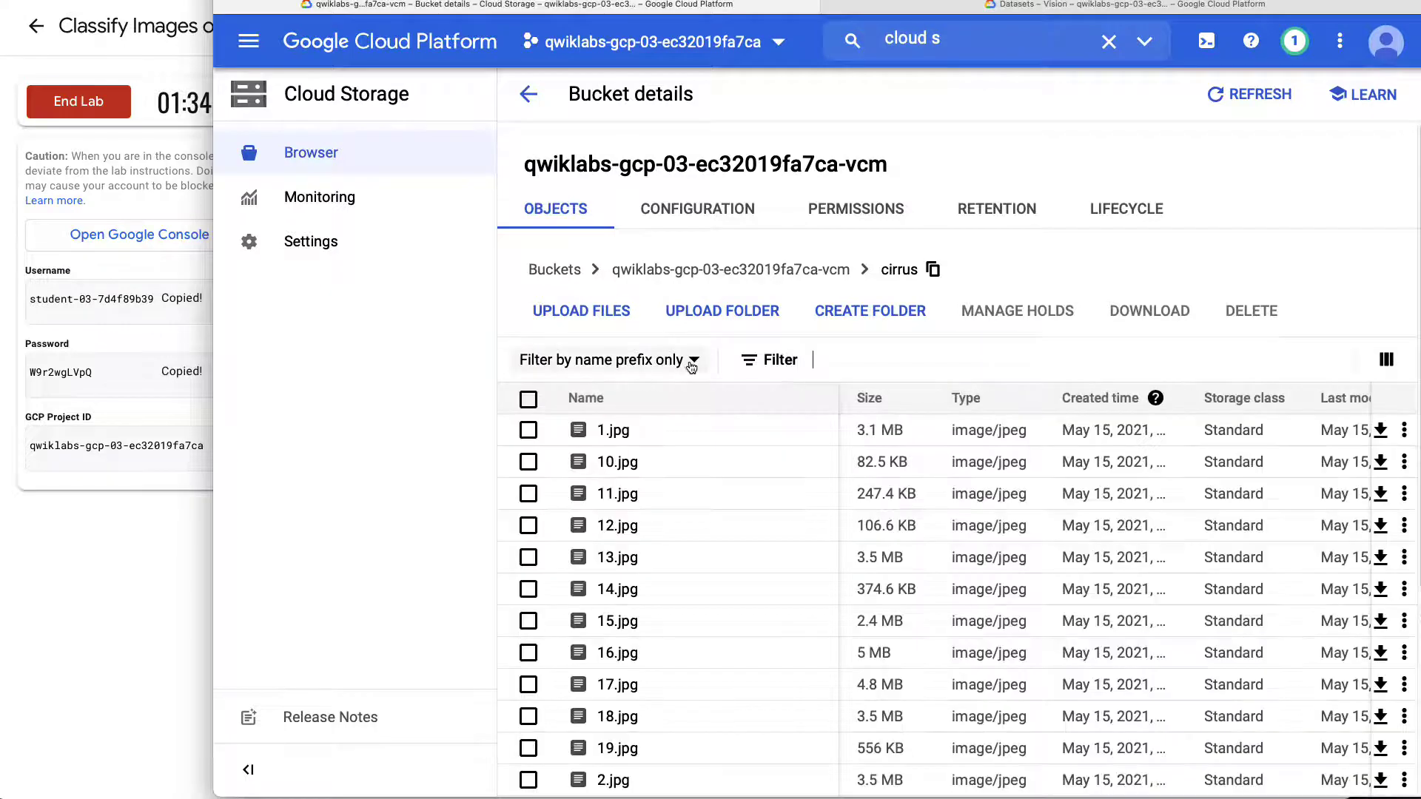
Switch the object list to "Sort and filter", and try a Type filter of jpg before removing it.
{"action": "left_click", "coordinate": [692, 361]}
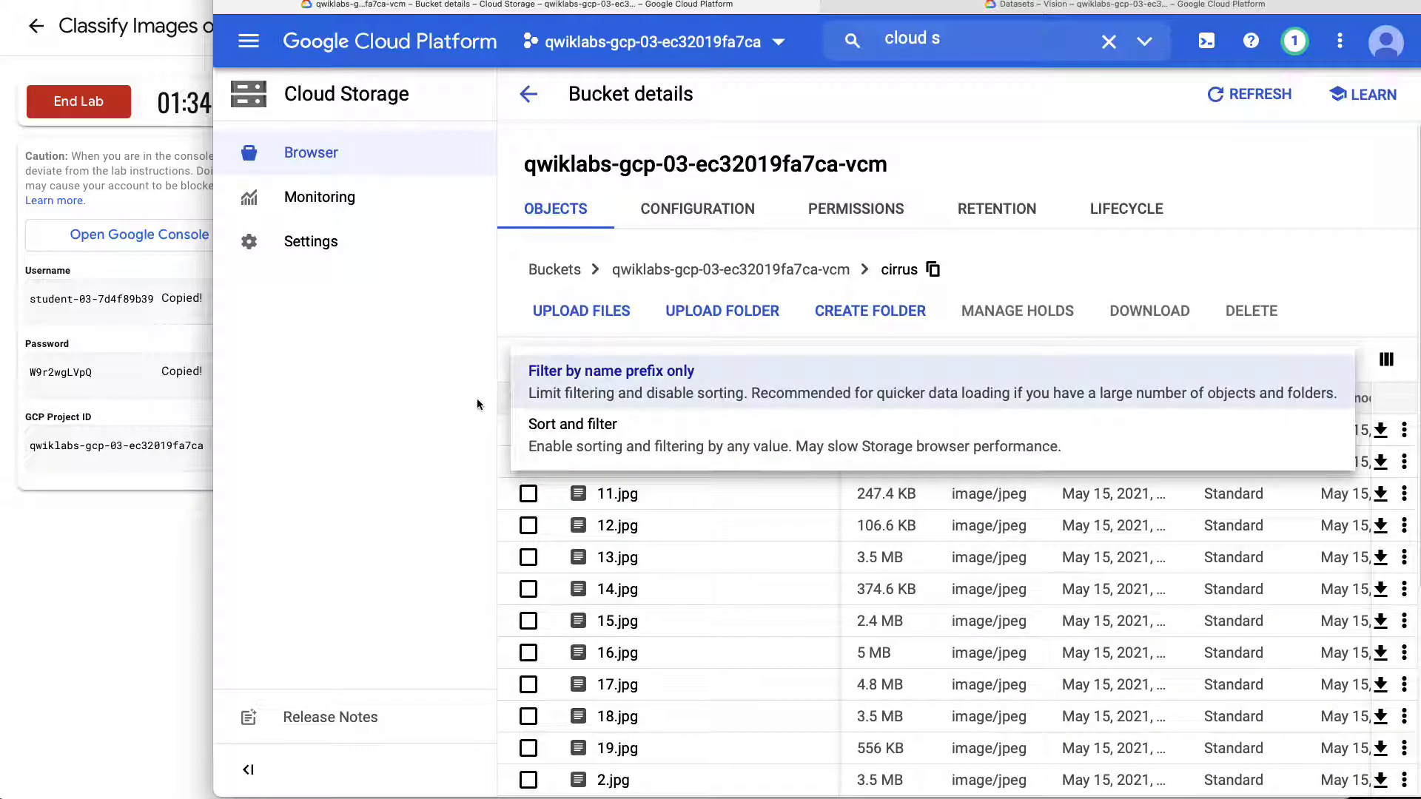
{"action": "left_click", "coordinate": [595, 438]}
{"action": "left_click", "coordinate": [872, 362]}
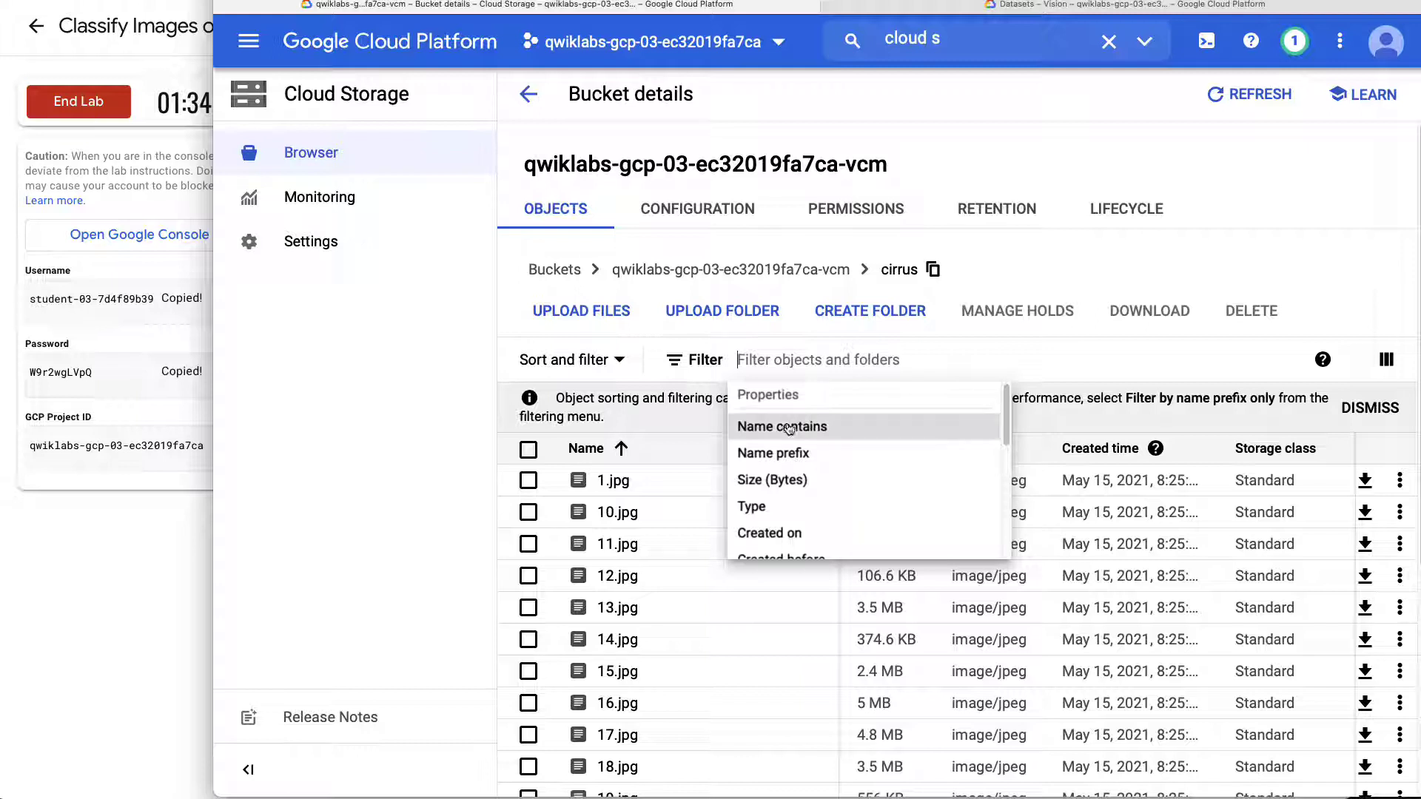
{"action": "left_click", "coordinate": [751, 506]}
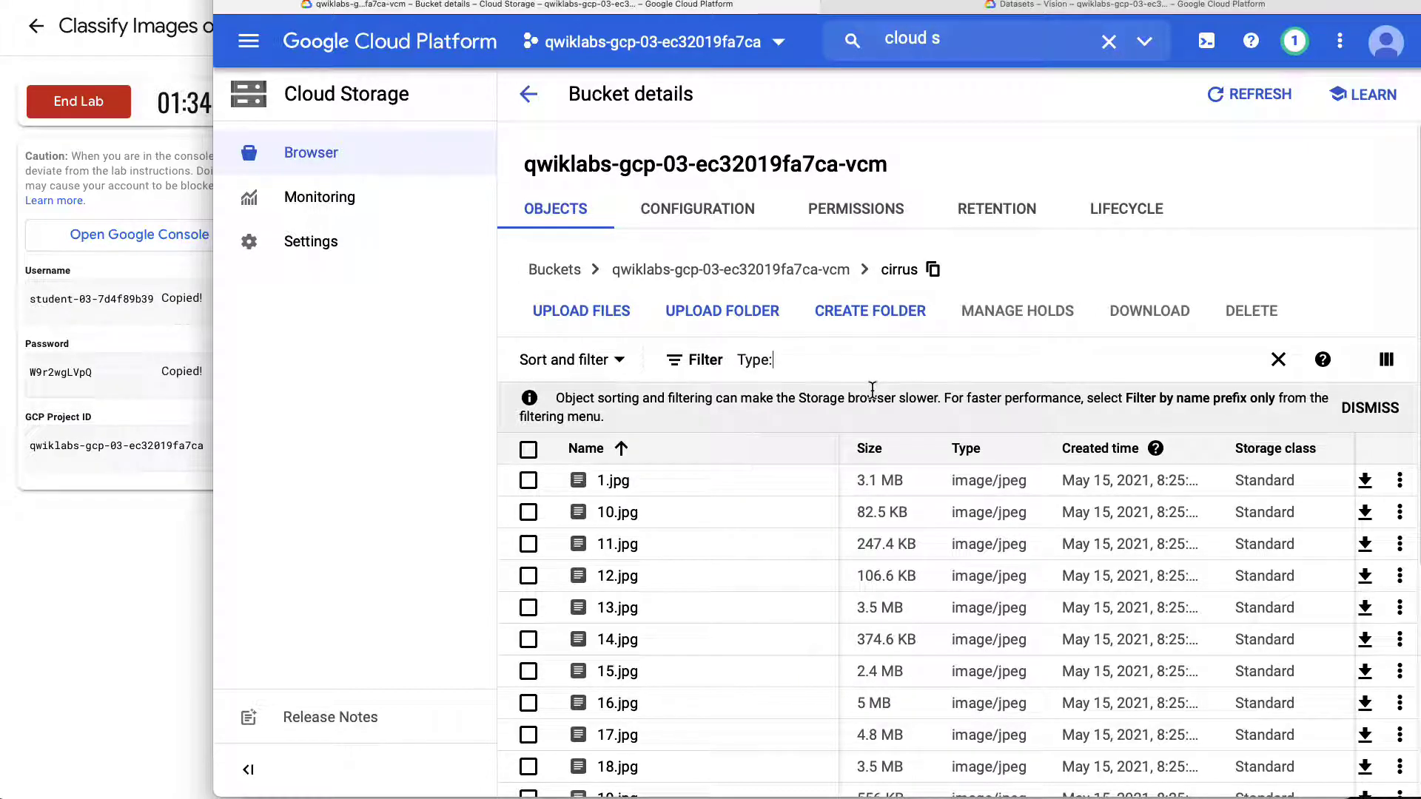
{"action": "type", "text": "jpg"}
{"action": "key", "text": "Return"}
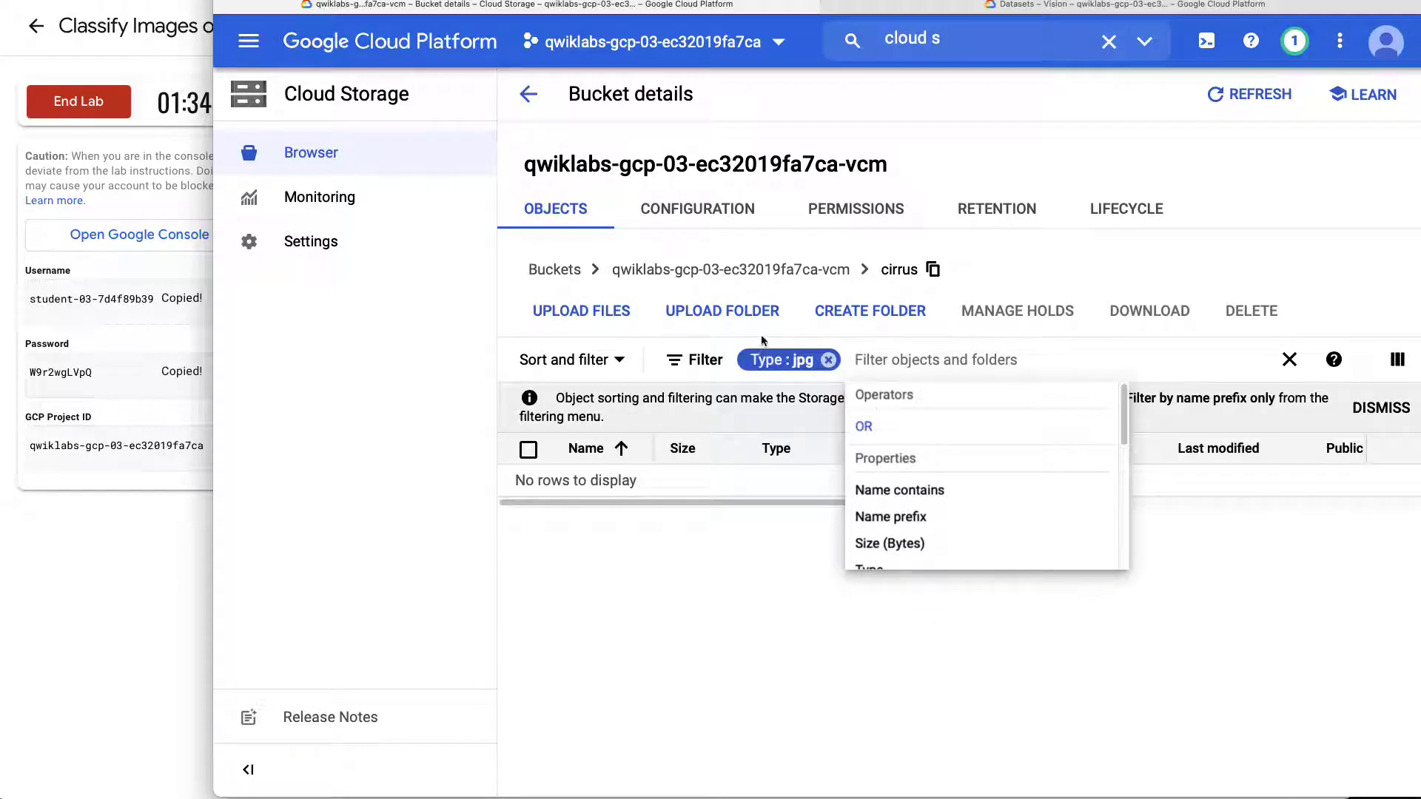
{"action": "left_click", "coordinate": [829, 360]}
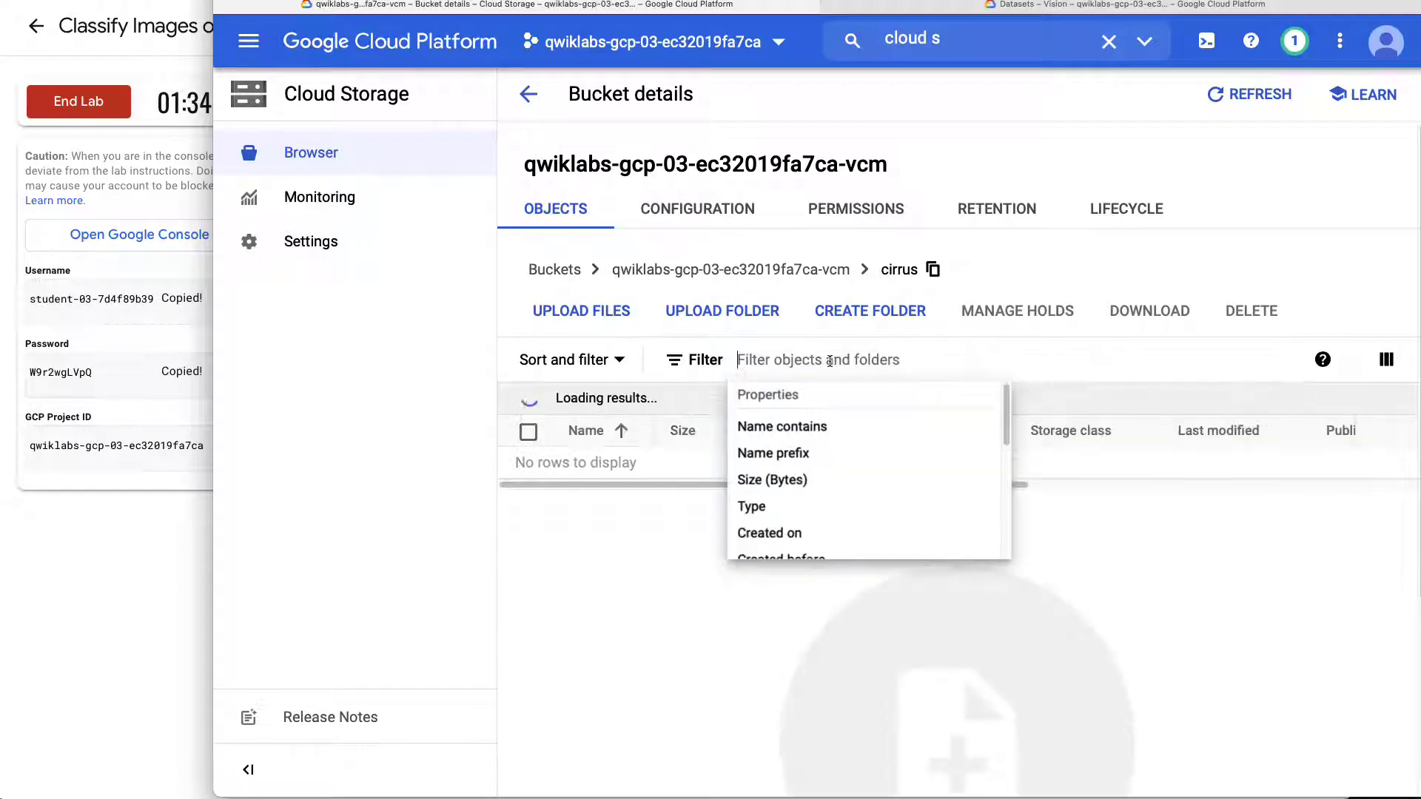
{"action": "scroll", "coordinate": [759, 518], "scroll_direction": "down", "scroll_amount": 5}
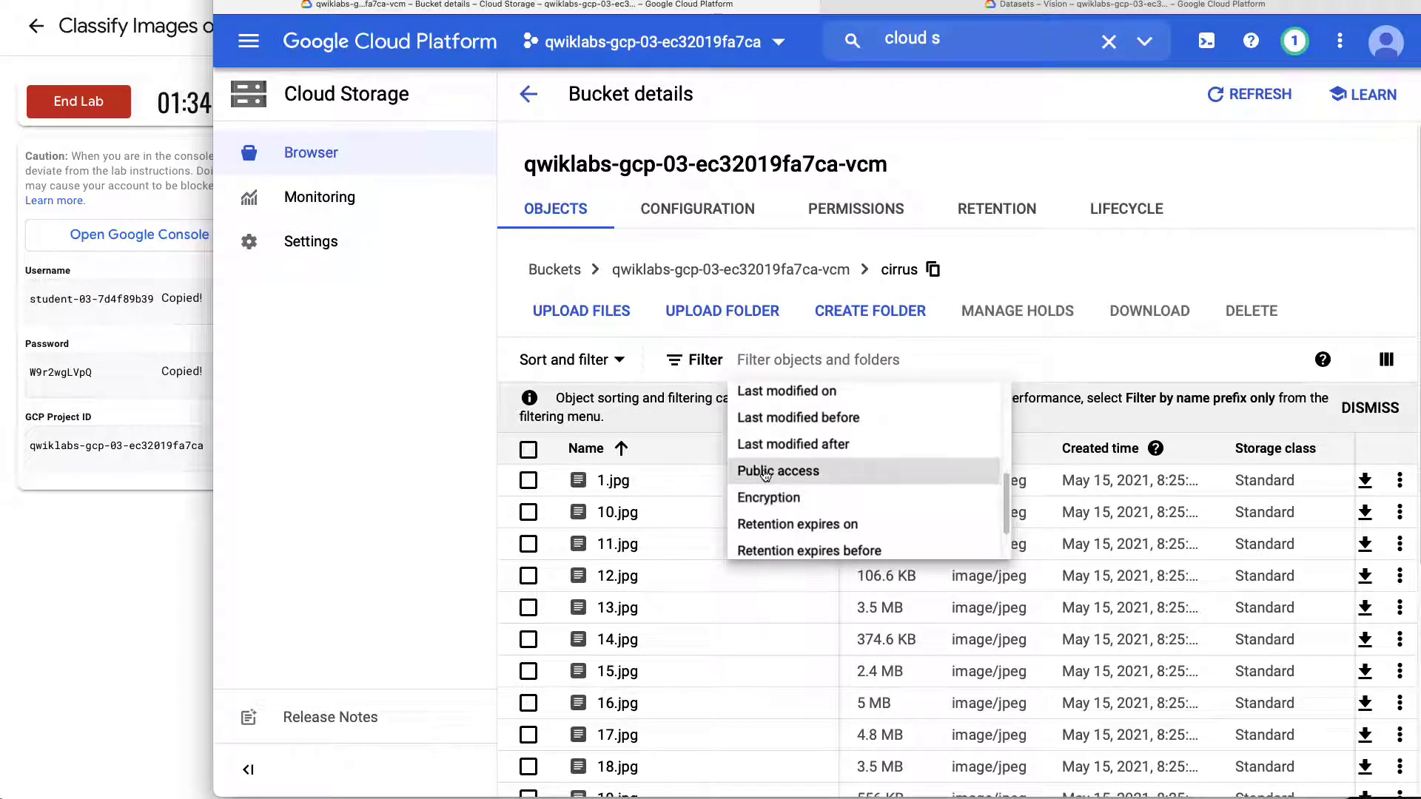
{"action": "left_click", "coordinate": [762, 470]}
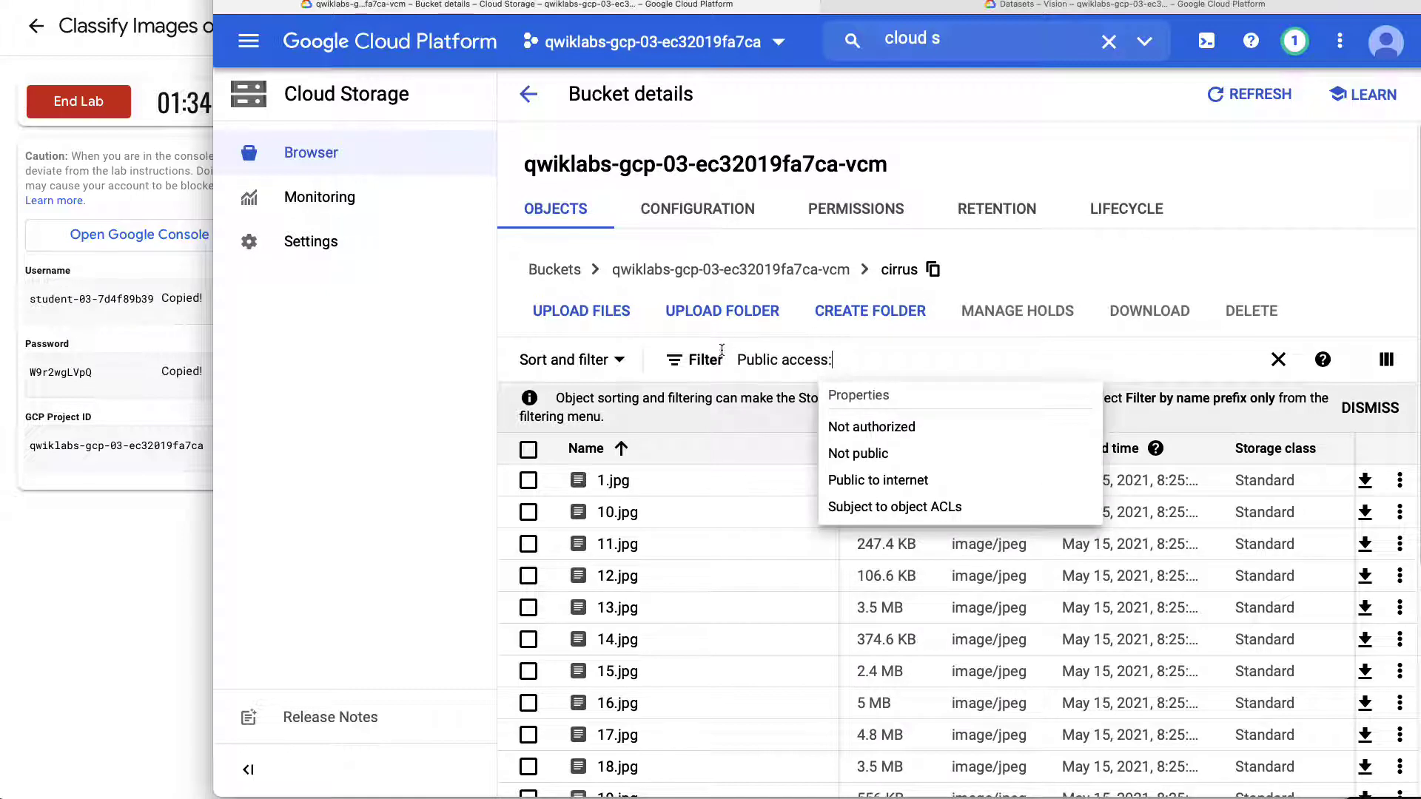
{"action": "double_click", "coordinate": [750, 359]}
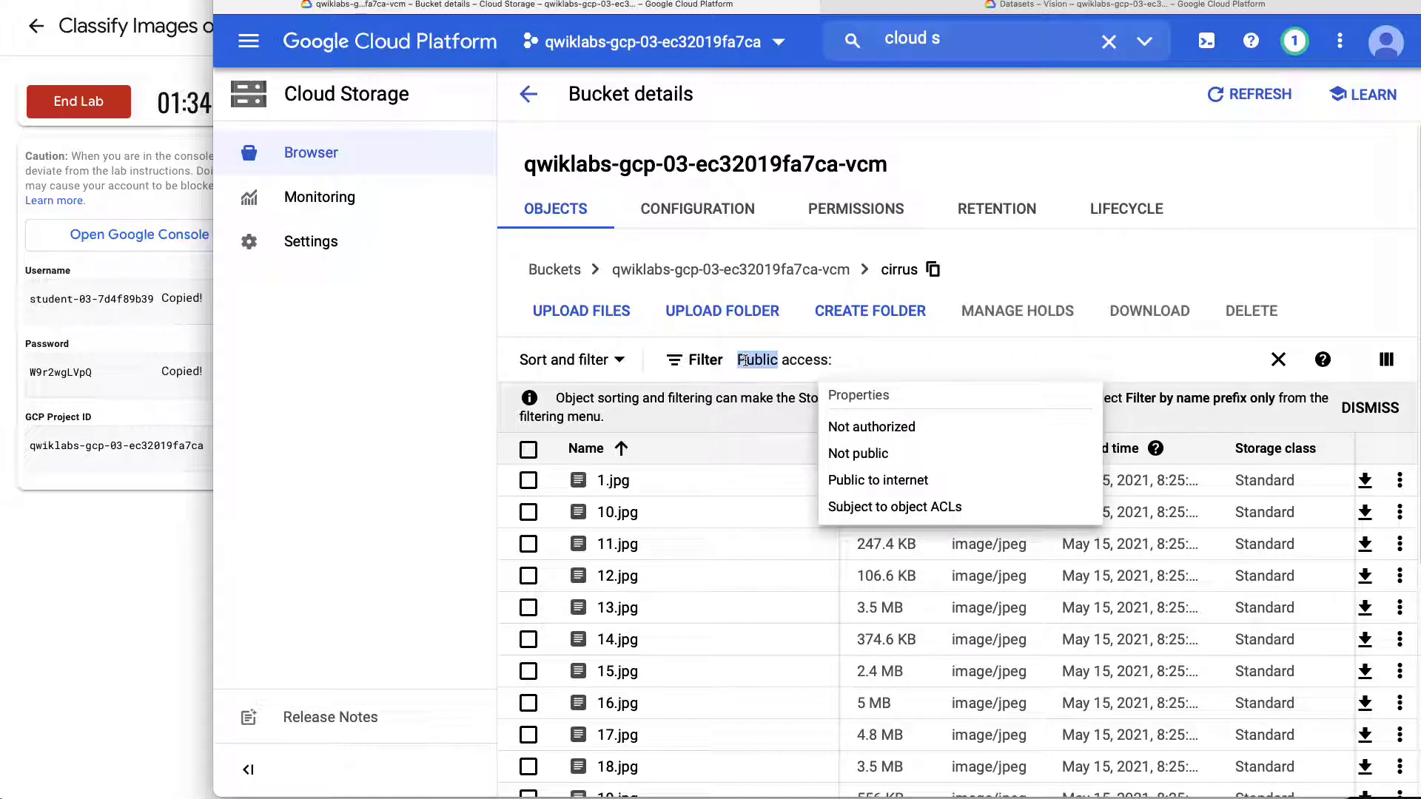
{"action": "left_click", "coordinate": [860, 357]}
{"action": "key", "text": "BackSpace"}
{"action": "key", "text": "BackSpace"}
{"action": "key", "text": "BackSpace"}
{"action": "key", "text": "BackSpace"}
{"action": "key", "text": "BackSpace"}
{"action": "key", "text": "BackSpace"}
{"action": "key", "text": "BackSpace"}
{"action": "key", "text": "BackSpace"}
{"action": "key", "text": "BackSpace"}
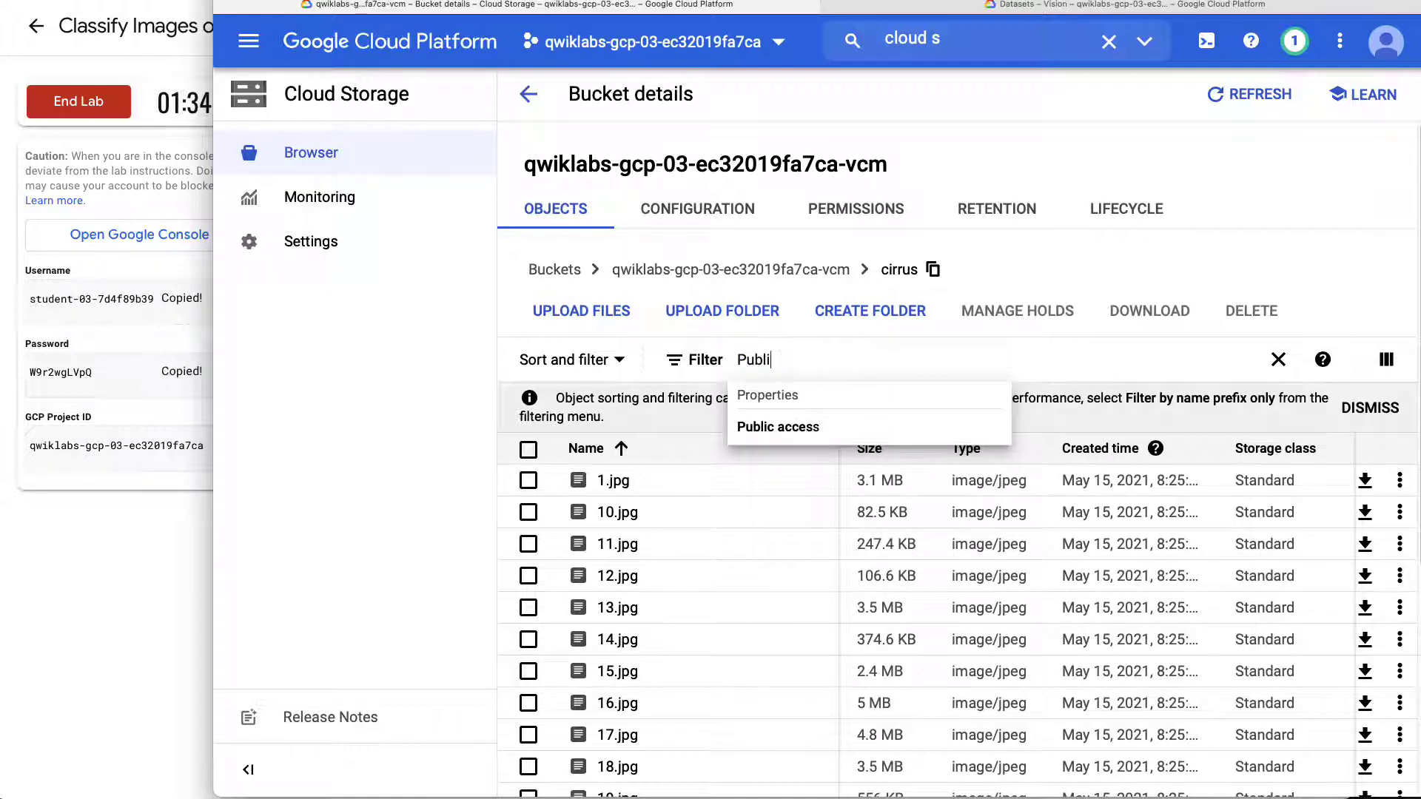
{"action": "key", "text": "BackSpace"}
{"action": "key", "text": "BackSpace"}
{"action": "key", "text": "BackSpace"}
{"action": "key", "text": "BackSpace"}
{"action": "key", "text": "BackSpace"}
Return to the Vision datasets list, refresh it, and check the clouds dataset's total and labeled images and import status.
{"action": "left_click", "coordinate": [965, 13]}
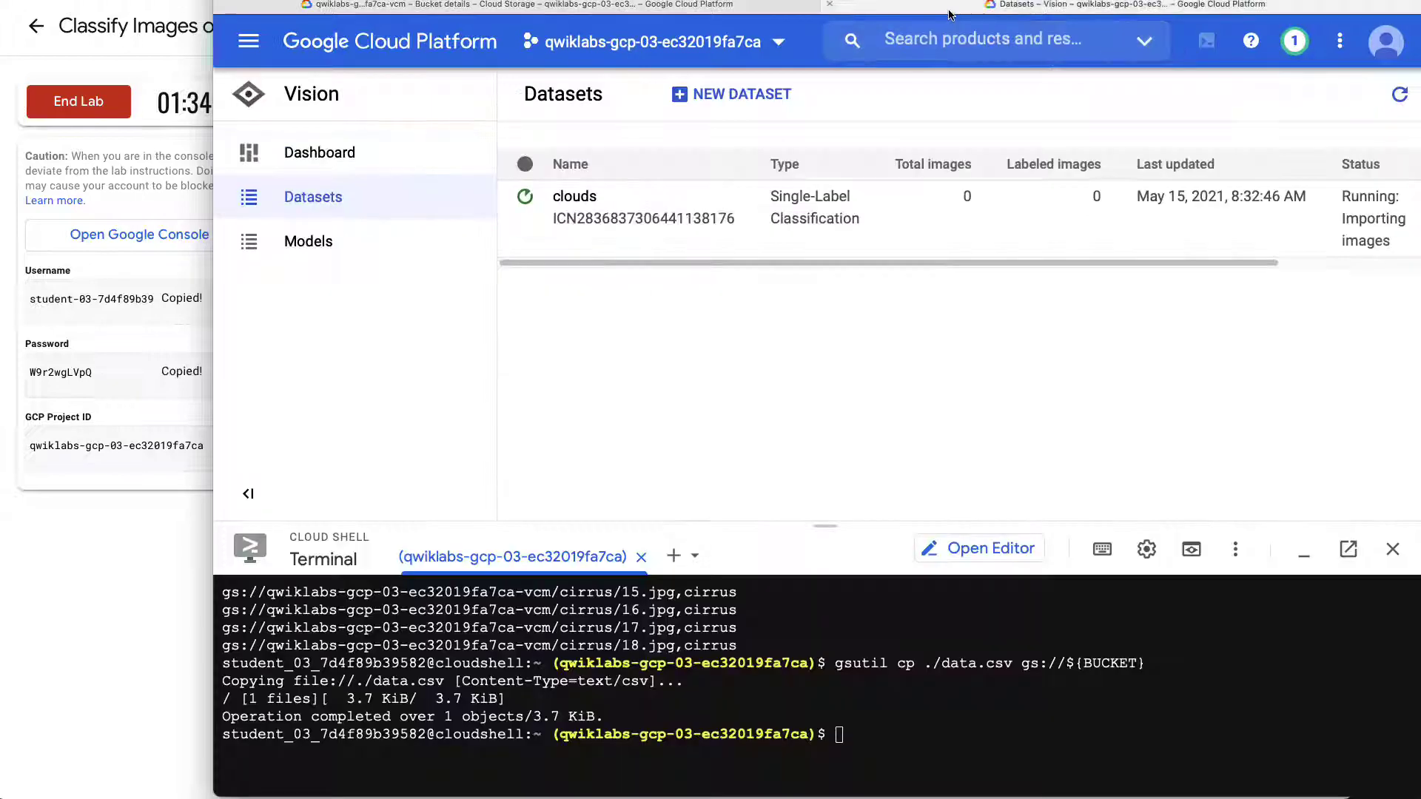
{"action": "left_click", "coordinate": [1396, 97]}
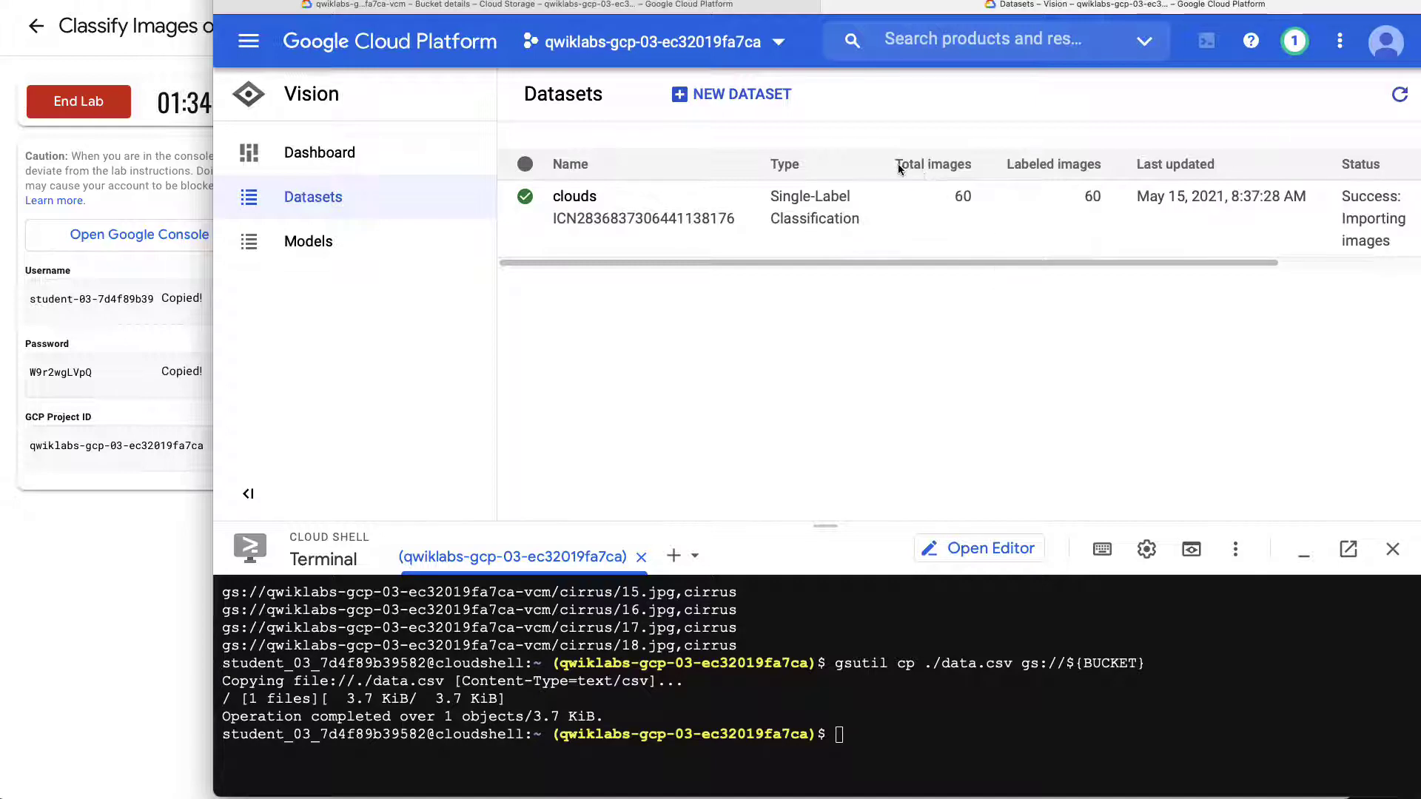
{"action": "left_click_drag", "start_coordinate": [895, 164], "coordinate": [970, 164]}
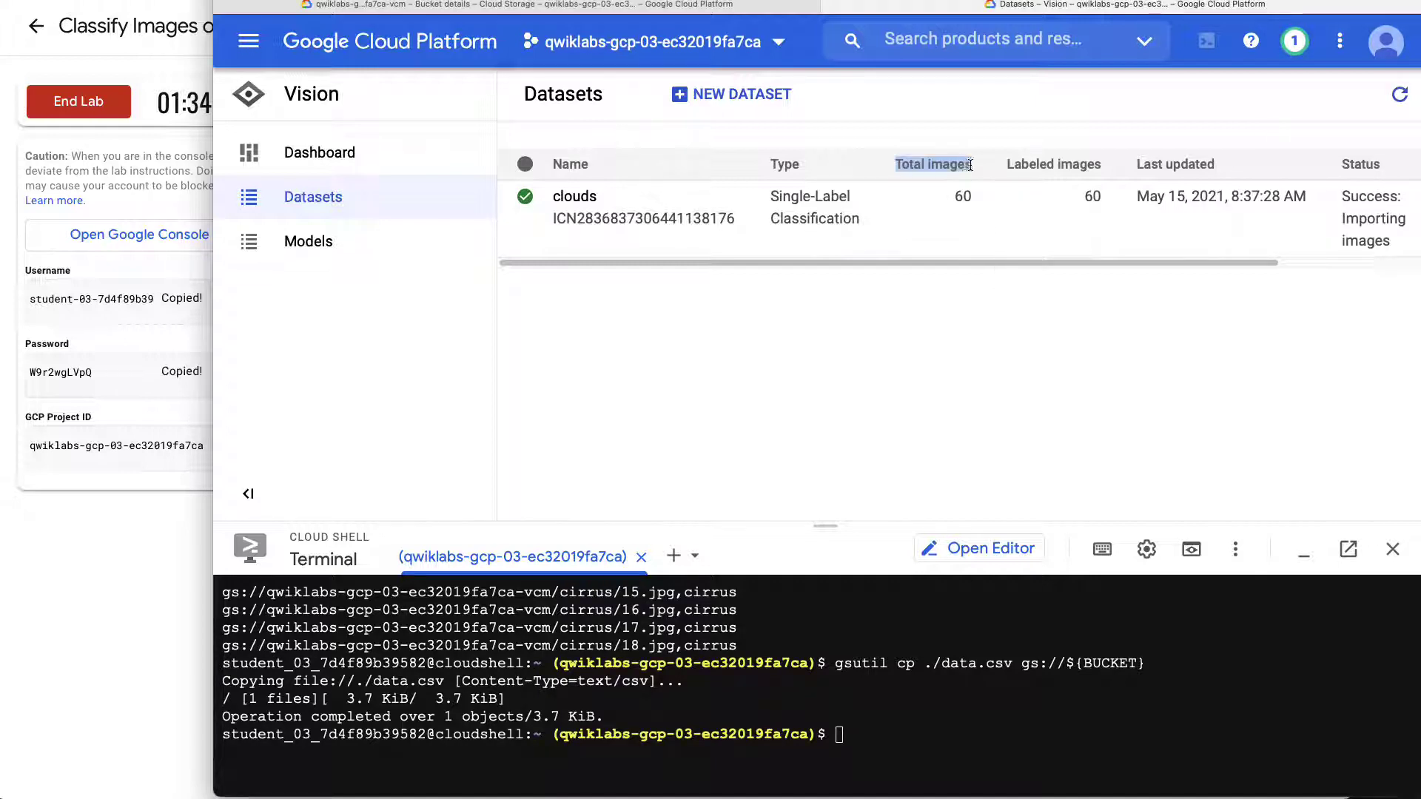
{"action": "left_click", "coordinate": [971, 268]}
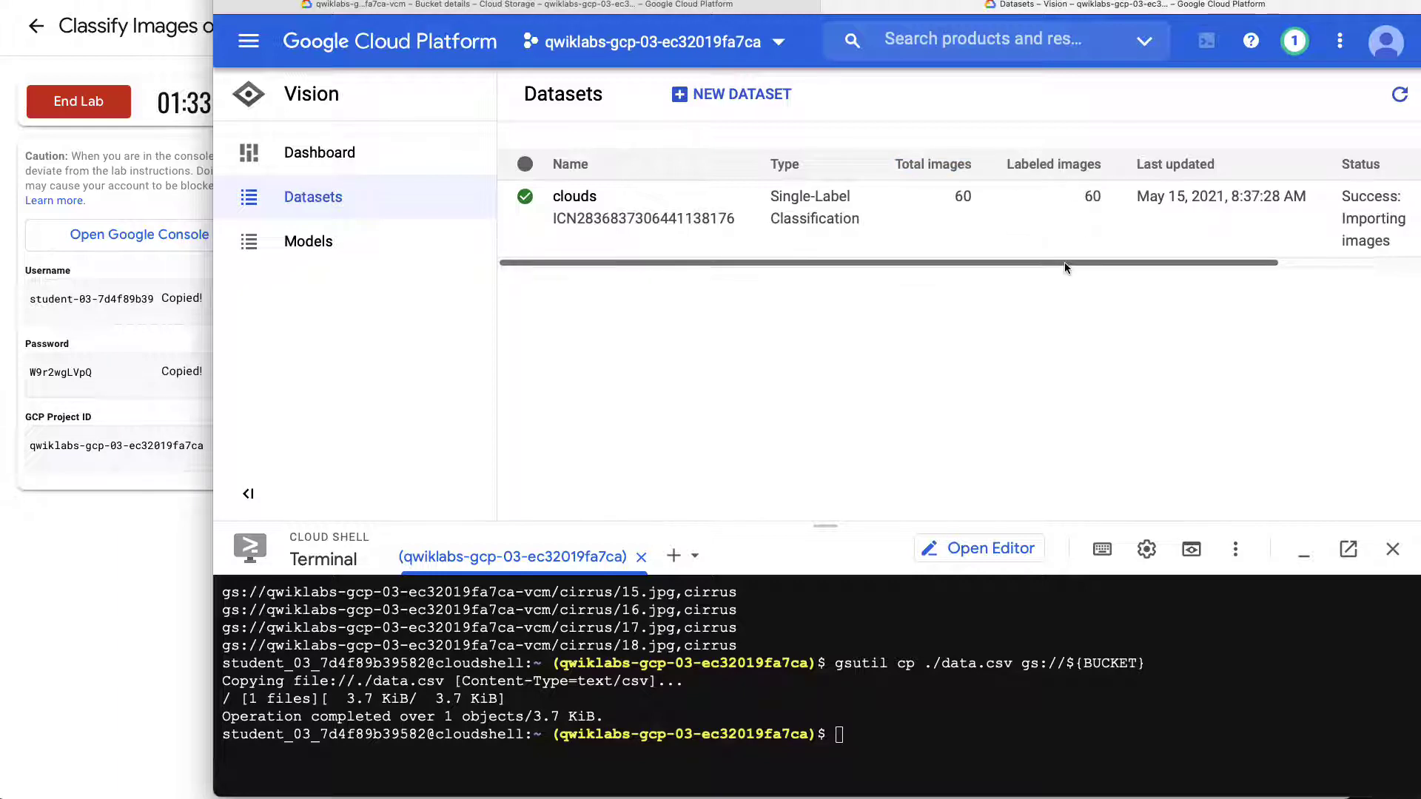
{"action": "scroll", "coordinate": [792, 259], "scroll_direction": "right", "scroll_amount": 3}
{"action": "scroll", "coordinate": [787, 248], "scroll_direction": "left", "scroll_amount": 3}
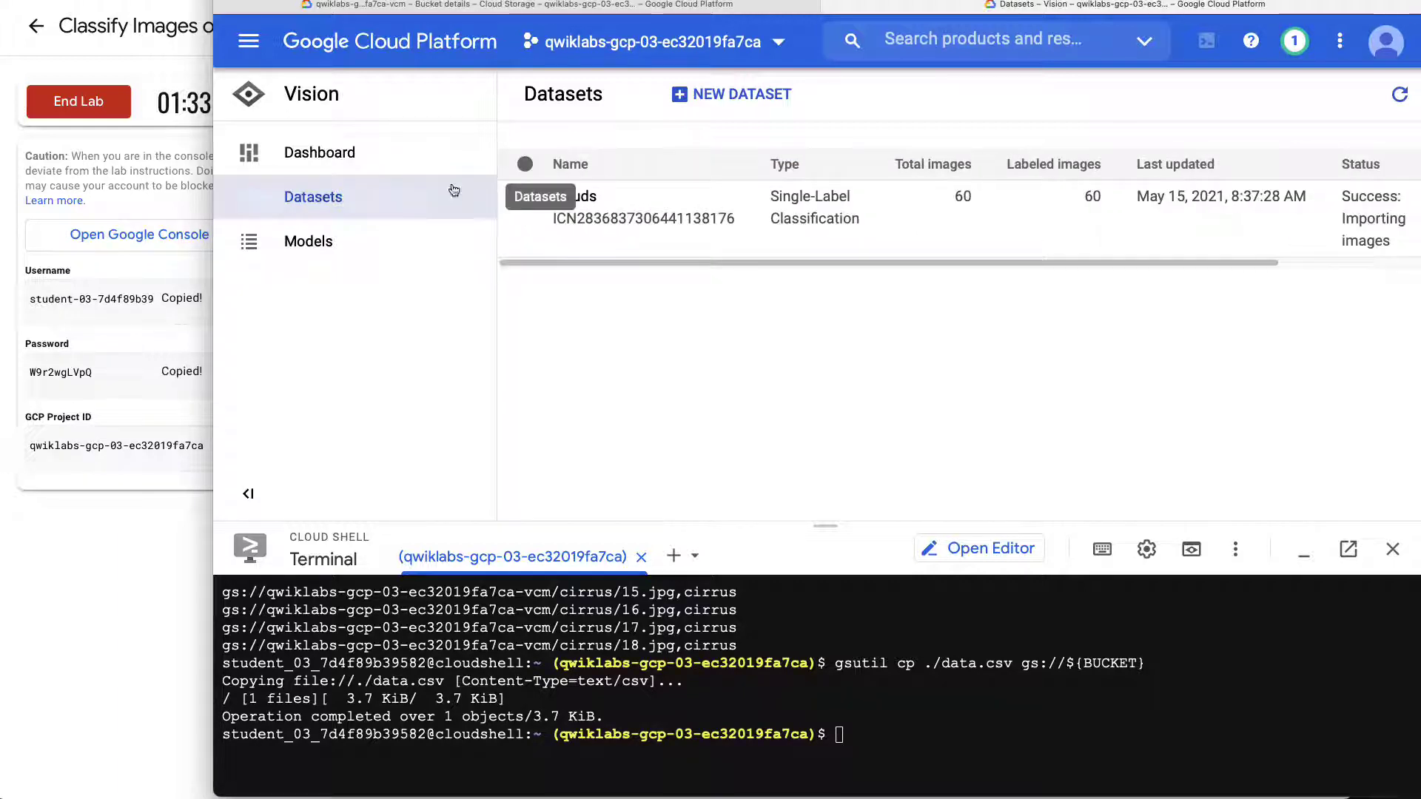
{"action": "left_click", "coordinate": [454, 194]}
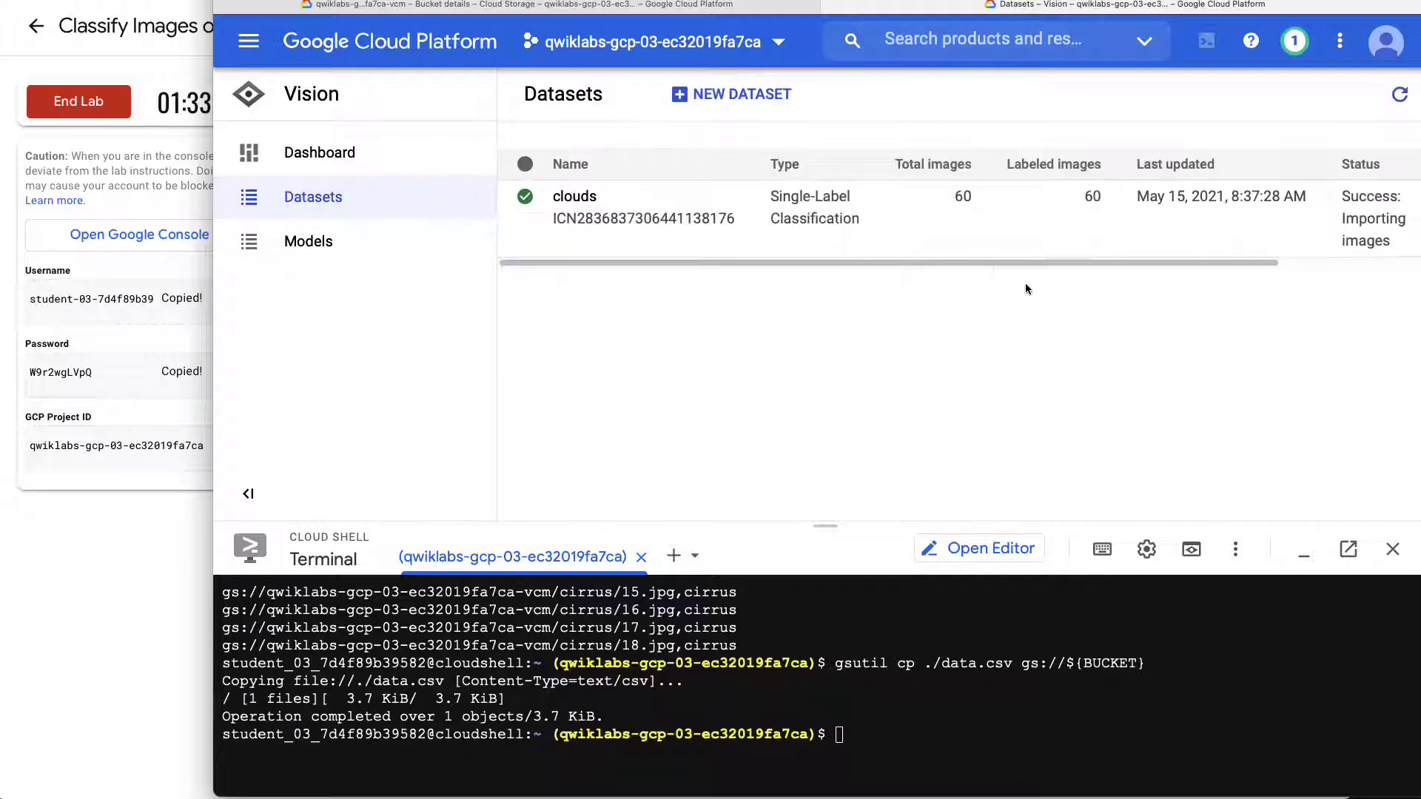
Open the clouds dataset's images and widen the browser window over the lab page.
{"action": "left_click", "coordinate": [575, 197]}
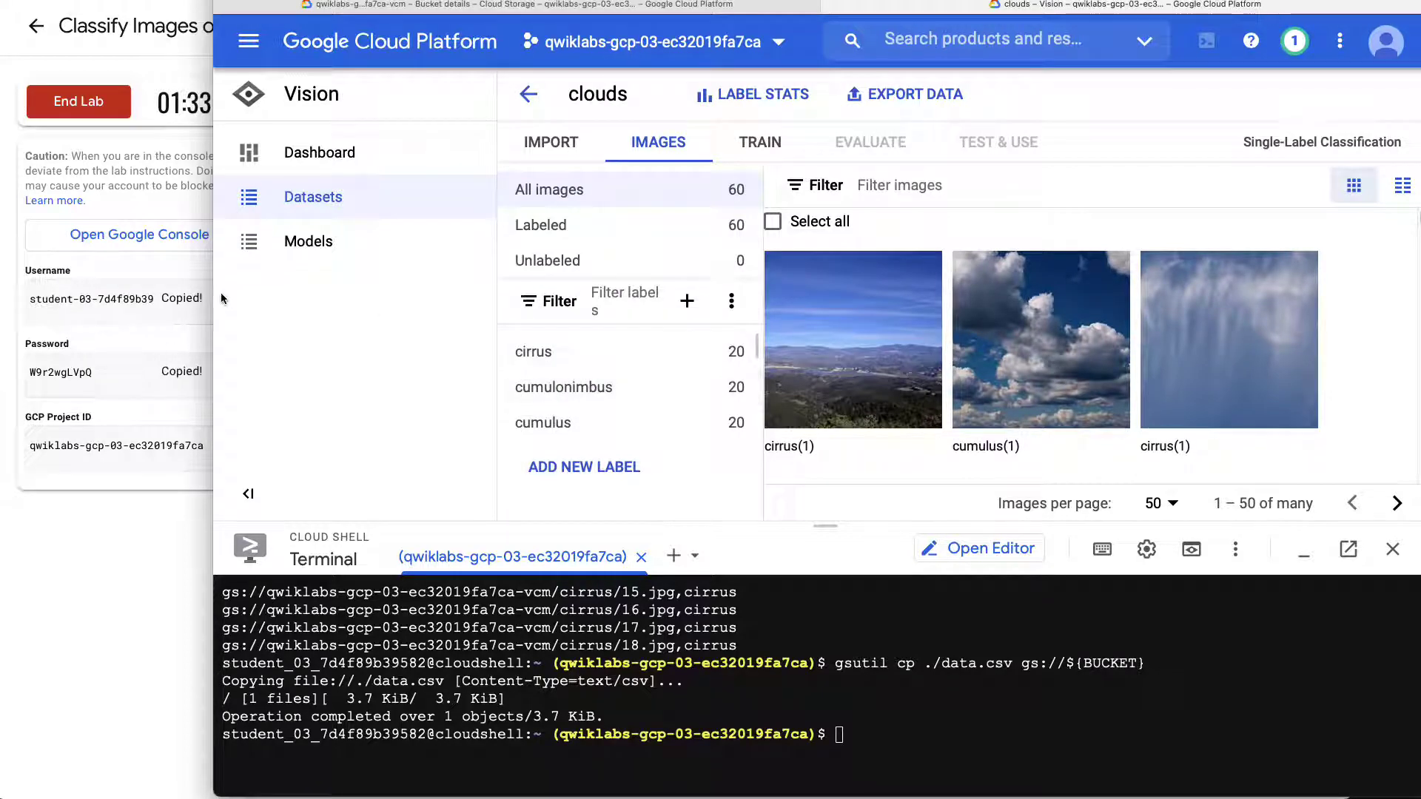
{"action": "left_click_drag", "start_coordinate": [212, 291], "coordinate": [110, 290]}
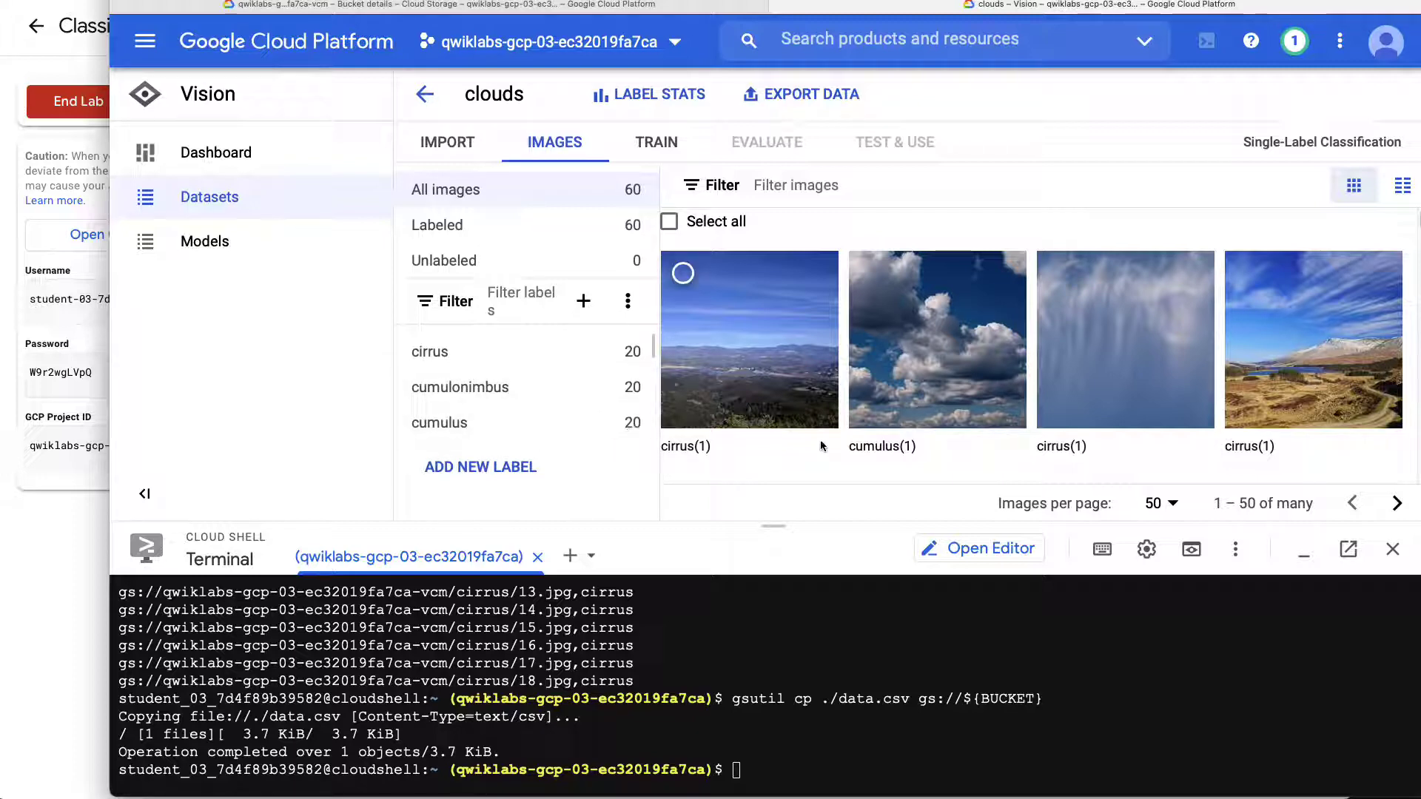
Filter the dataset images by the cirrus label and by the cumulonimbus label, looking through the pictures of each.
{"action": "left_click", "coordinate": [438, 352]}
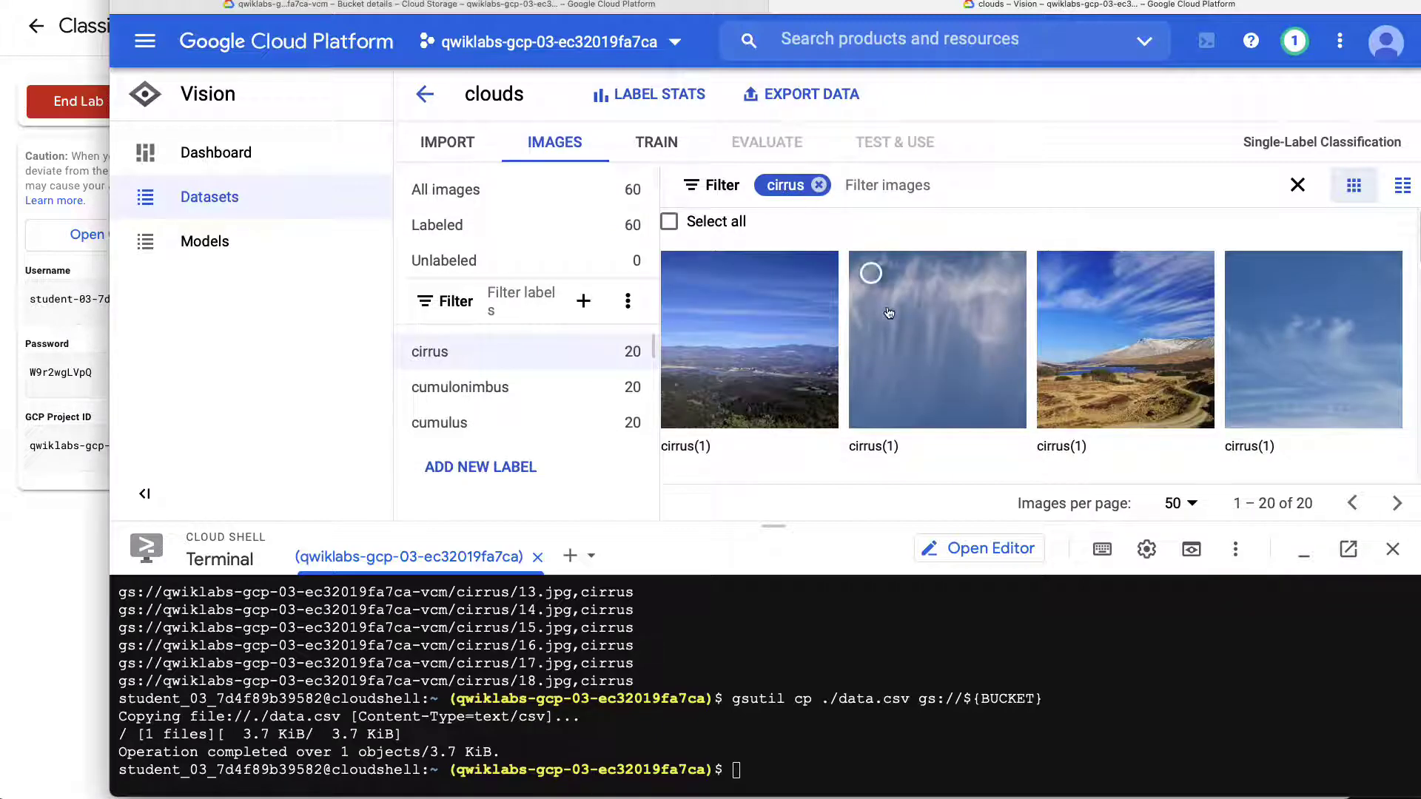
{"action": "scroll", "coordinate": [903, 310], "scroll_direction": "down", "scroll_amount": 5}
{"action": "scroll", "coordinate": [904, 310], "scroll_direction": "down", "scroll_amount": 10}
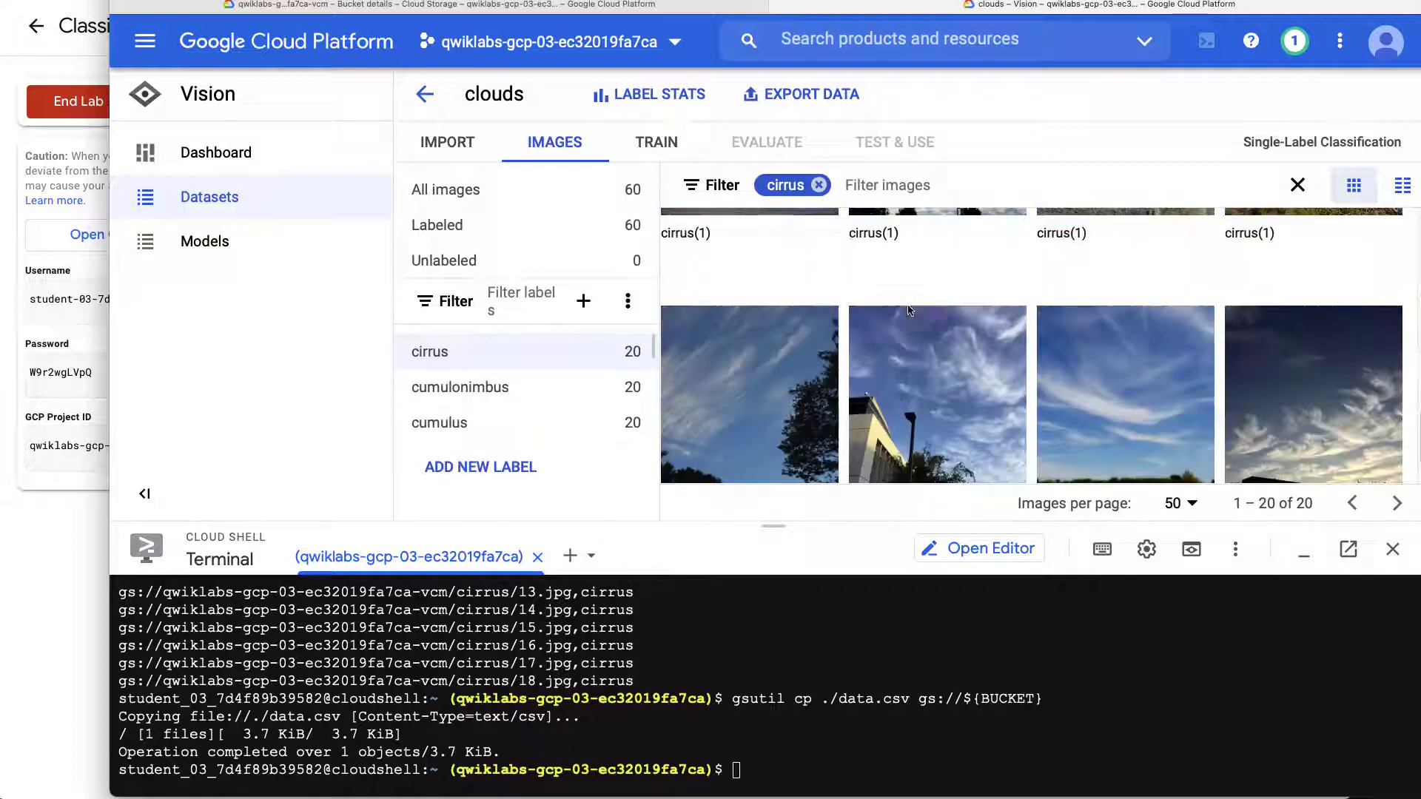
{"action": "left_click", "coordinate": [508, 389]}
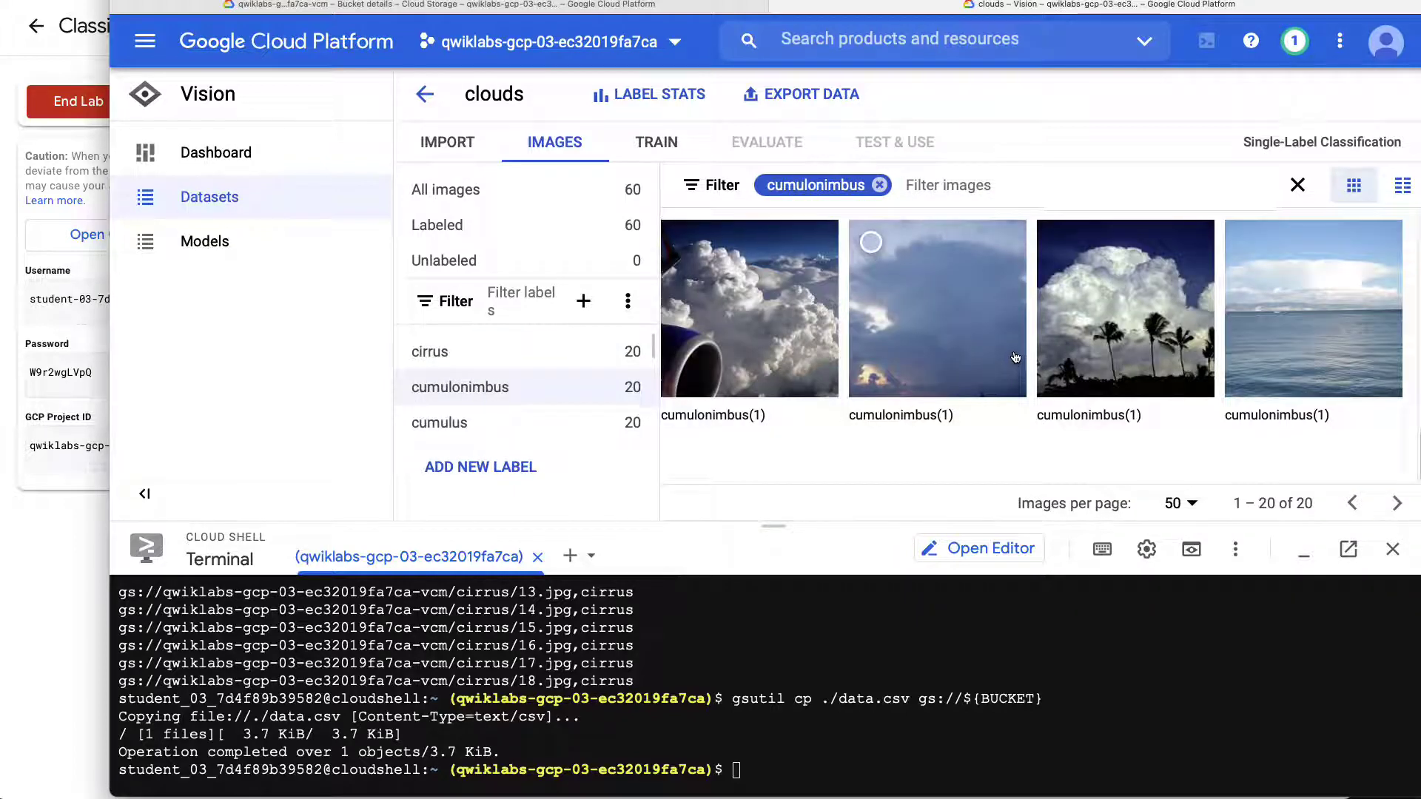
{"action": "scroll", "coordinate": [1015, 360], "scroll_direction": "down", "scroll_amount": 3}
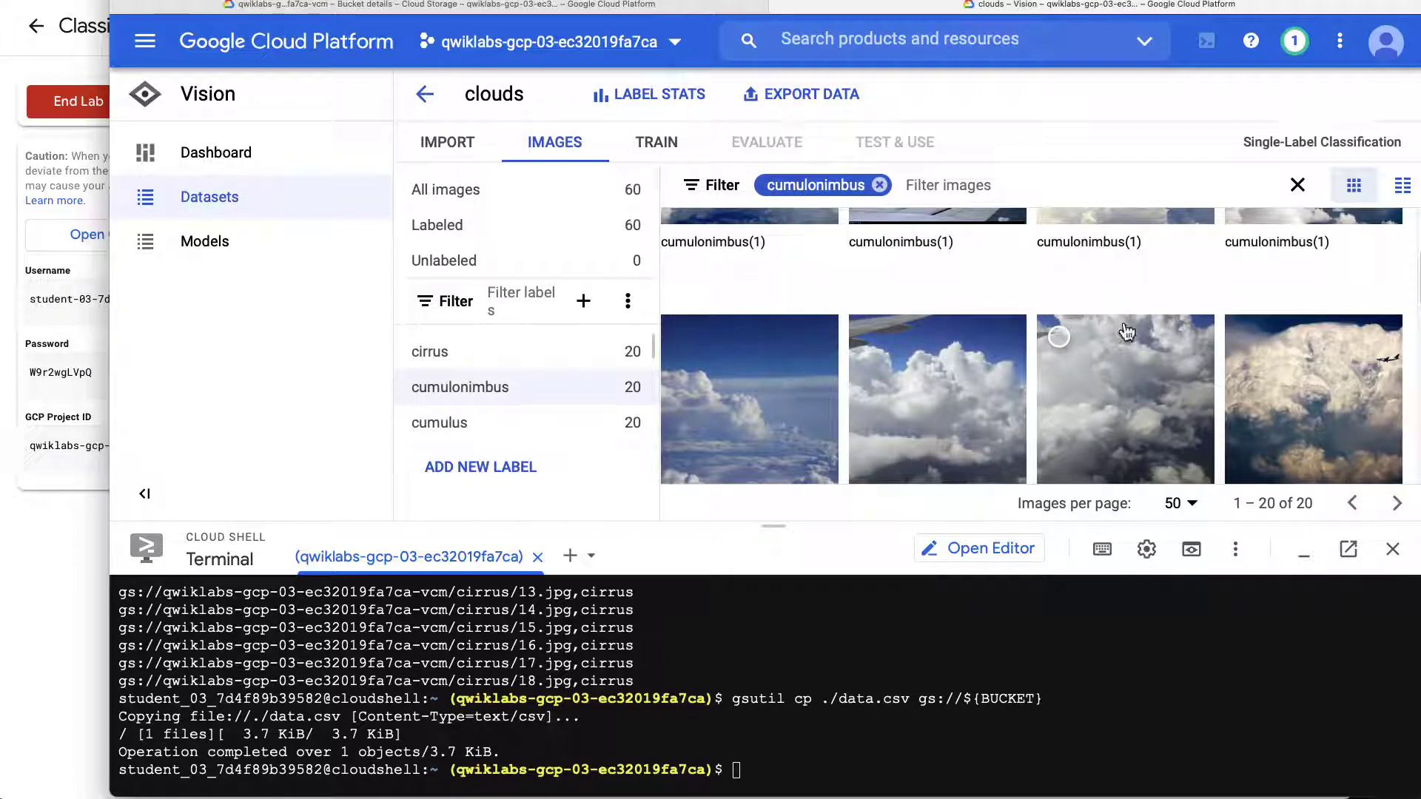
{"action": "scroll", "coordinate": [1125, 331], "scroll_direction": "up", "scroll_amount": 3}
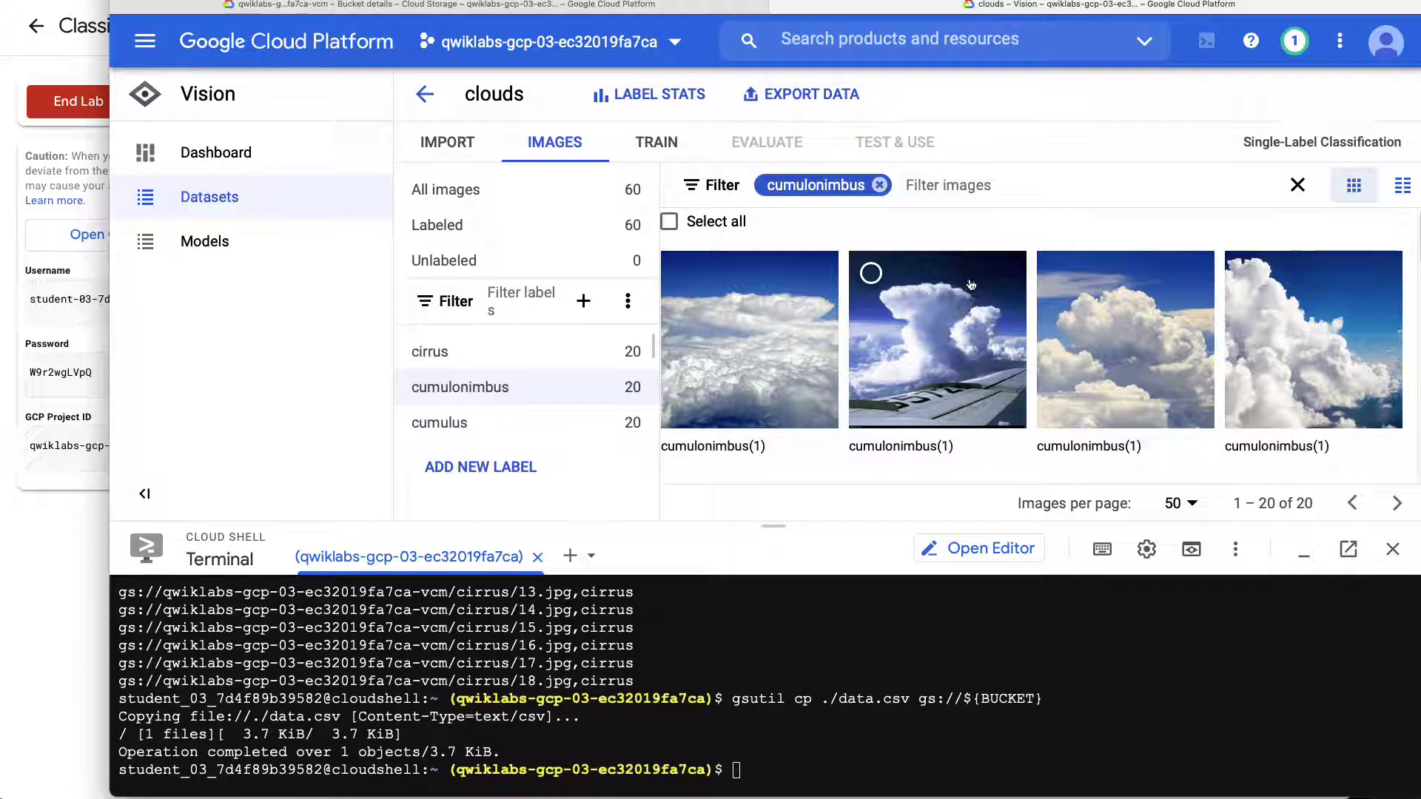
Select and deselect the second cumulonimbus image, and remove the label filter to browse all the dataset's images.
{"action": "left_click", "coordinate": [871, 274]}
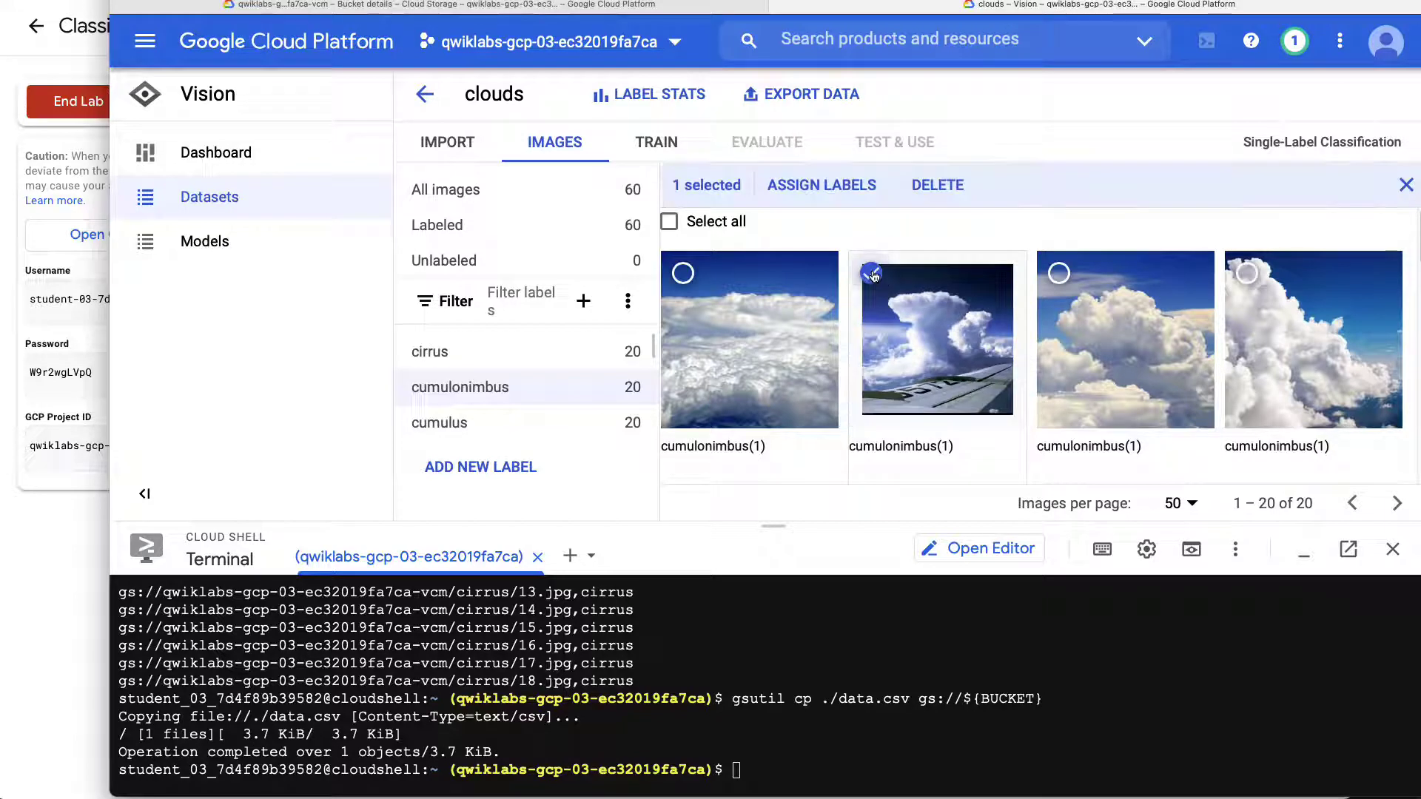
{"action": "left_click", "coordinate": [936, 185]}
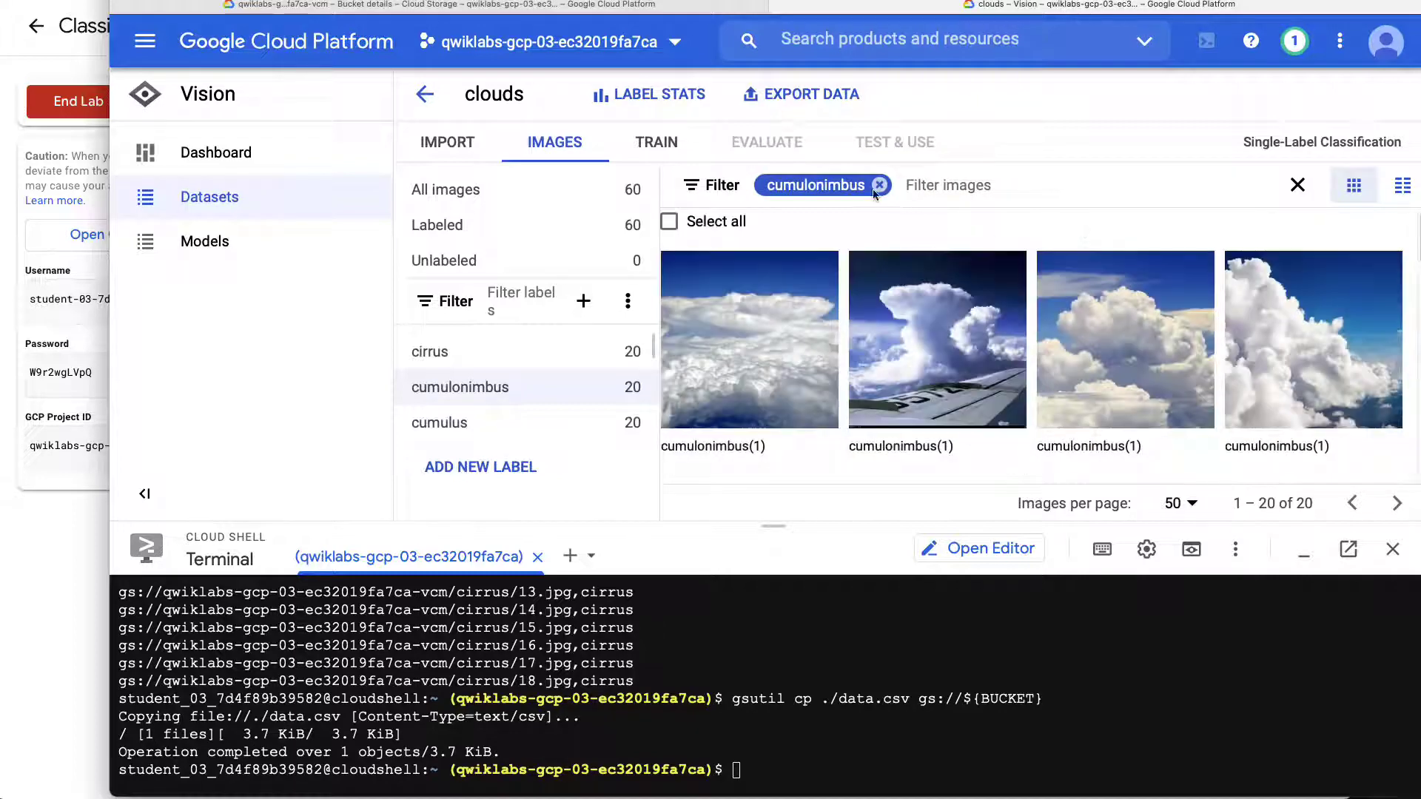
{"action": "left_click", "coordinate": [878, 185]}
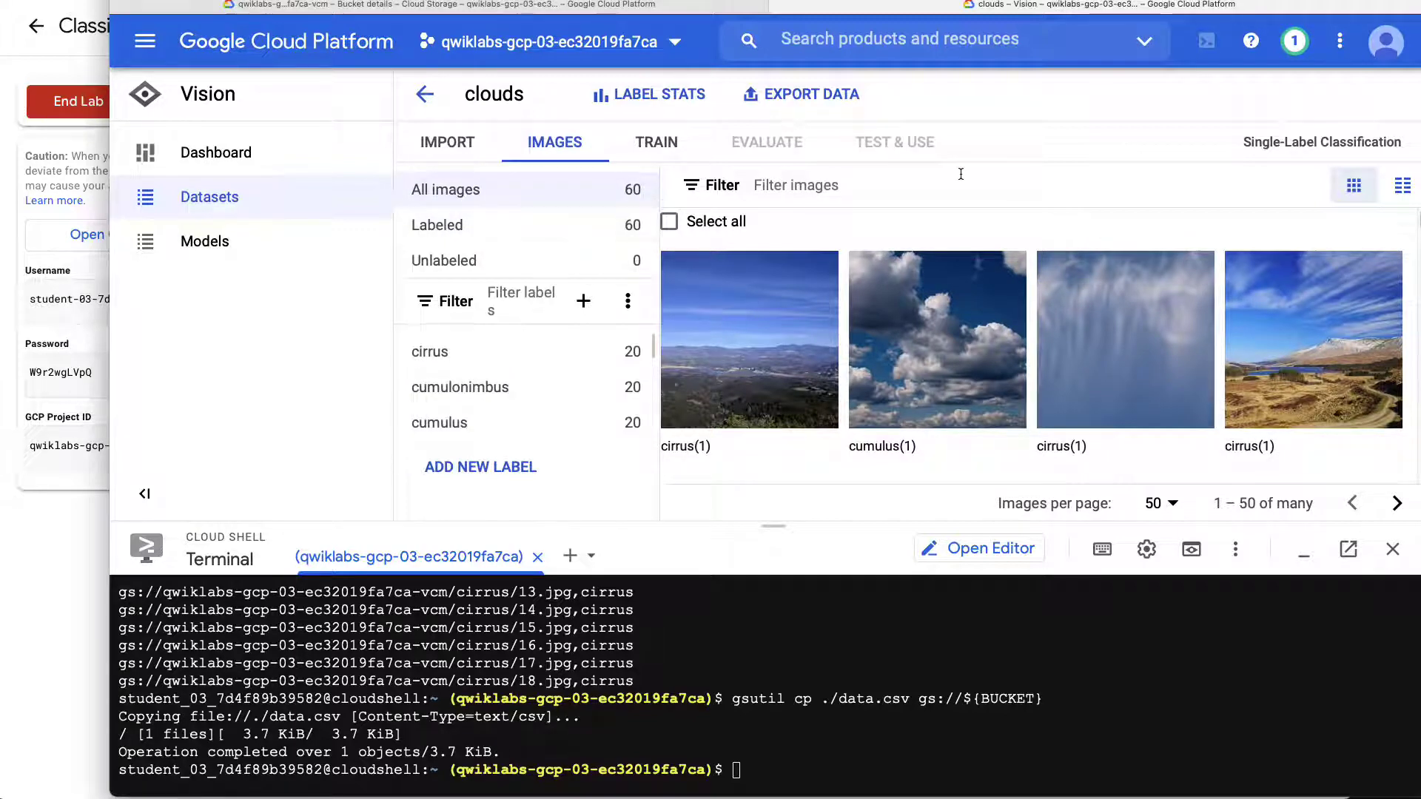
{"action": "scroll", "coordinate": [1024, 212], "scroll_direction": "down", "scroll_amount": 5}
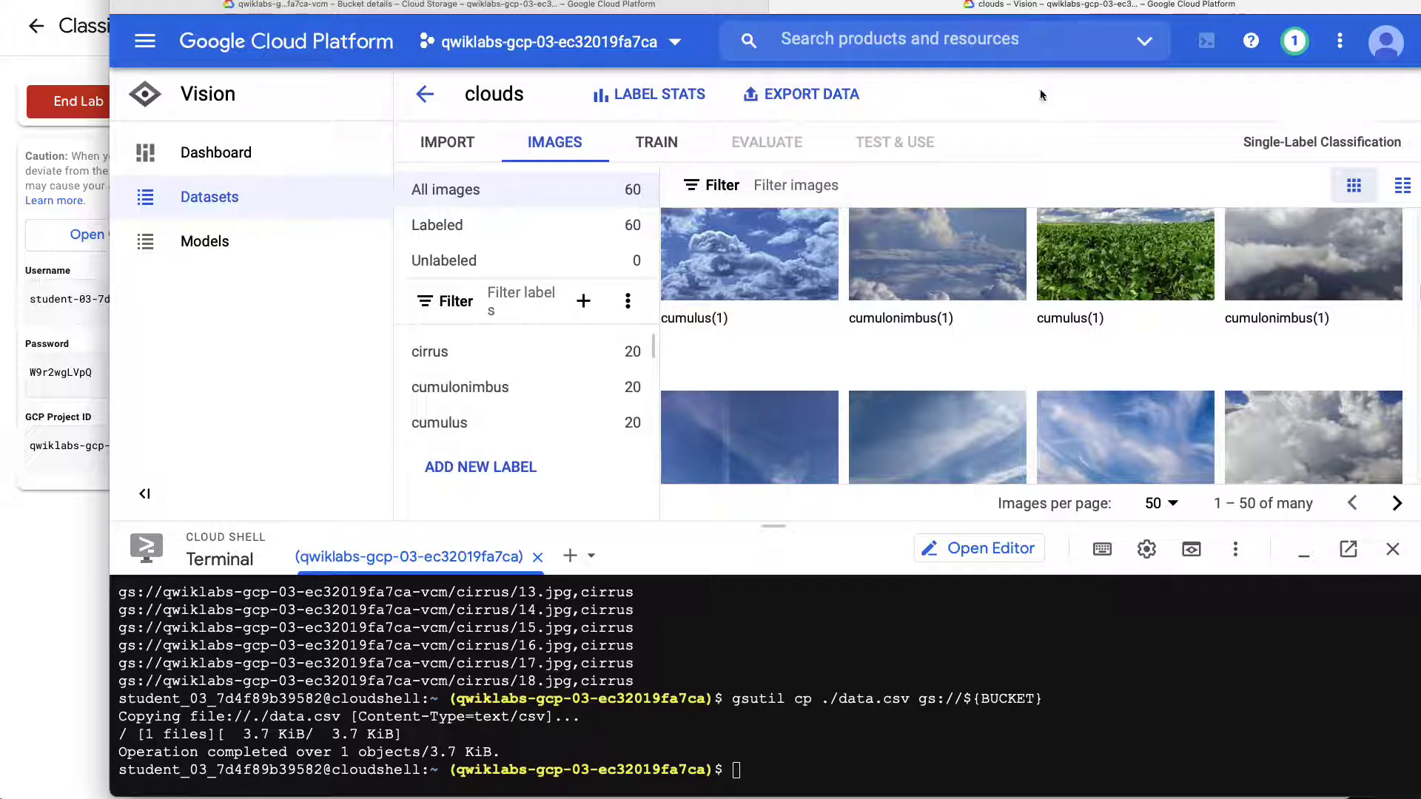
Read the lab's notes on inspecting images, production image counts and label stats, and the instructions for starting model training.
{"action": "left_click", "coordinate": [99, 589]}
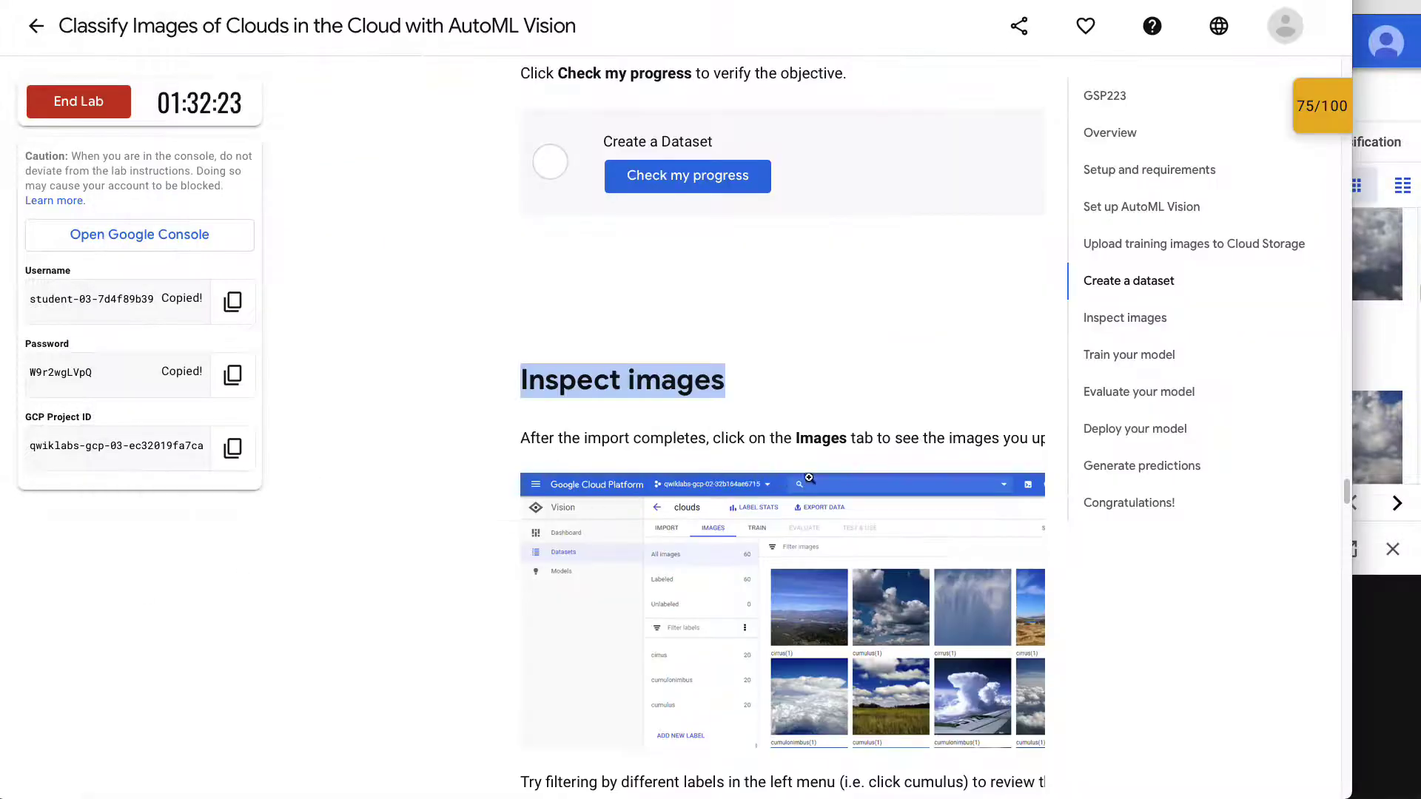
{"action": "scroll", "coordinate": [1010, 534], "scroll_direction": "down", "scroll_amount": 2}
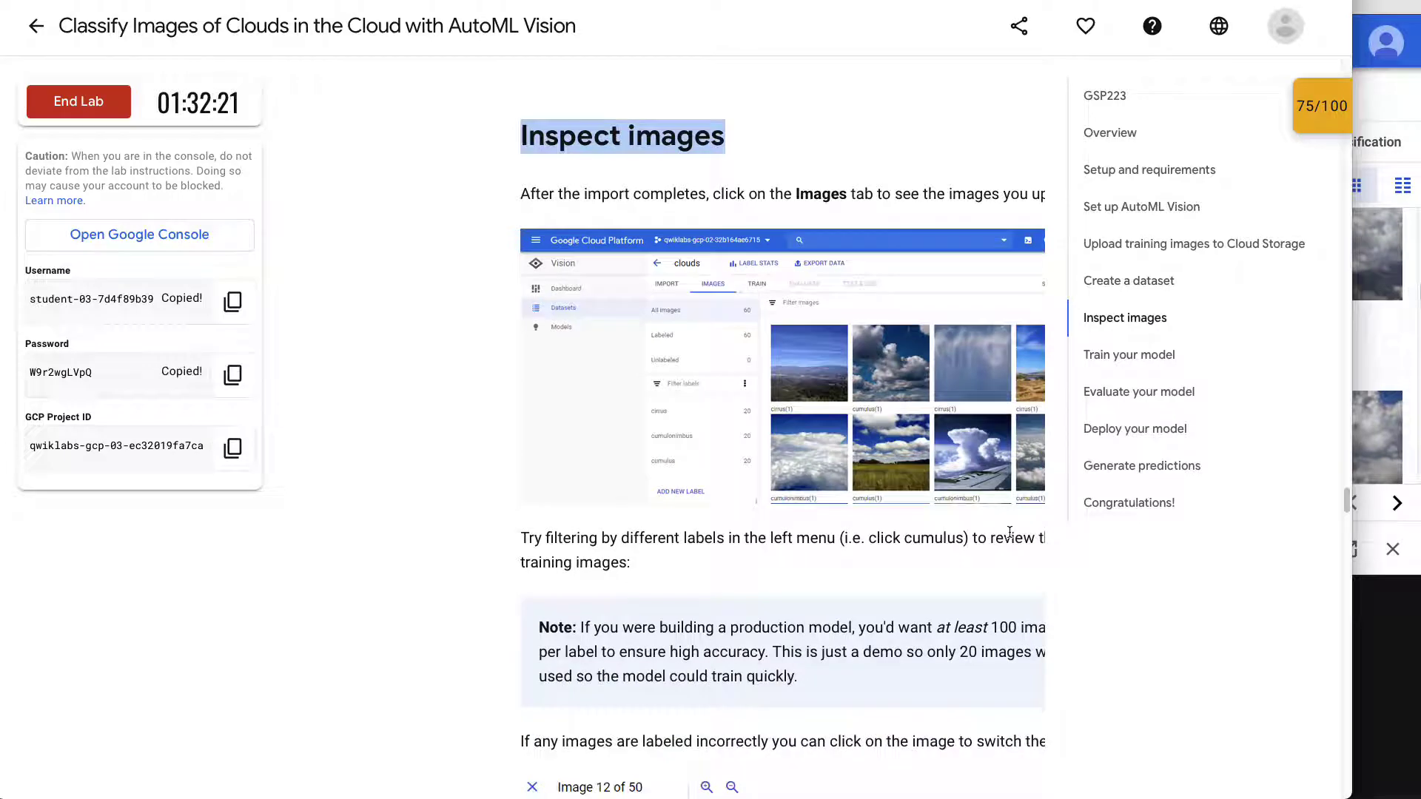
{"action": "scroll", "coordinate": [1017, 531], "scroll_direction": "down", "scroll_amount": 2}
{"action": "scroll", "coordinate": [1018, 531], "scroll_direction": "down", "scroll_amount": 2}
{"action": "left_click_drag", "start_coordinate": [540, 380], "coordinate": [660, 382]}
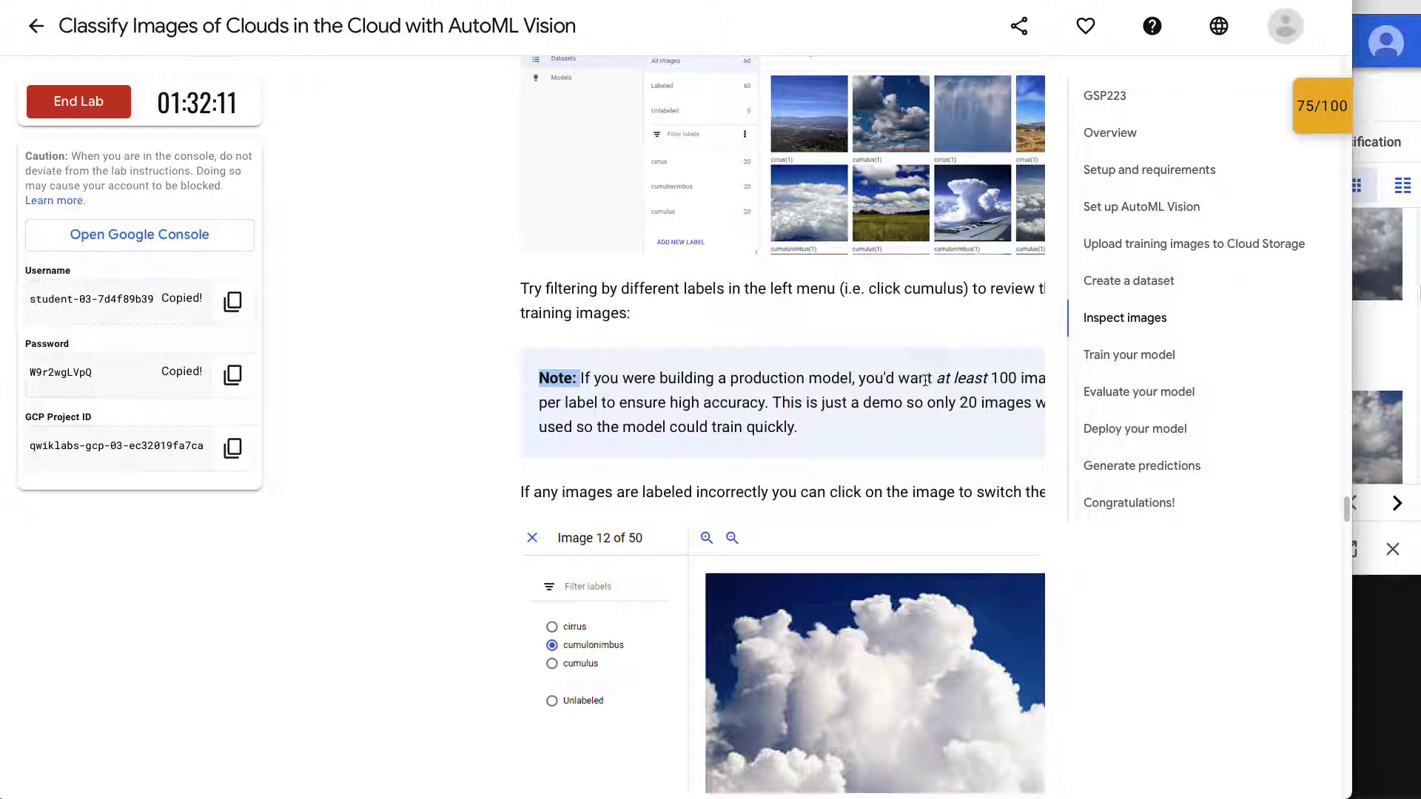
{"action": "left_click_drag", "start_coordinate": [770, 407], "coordinate": [882, 420]}
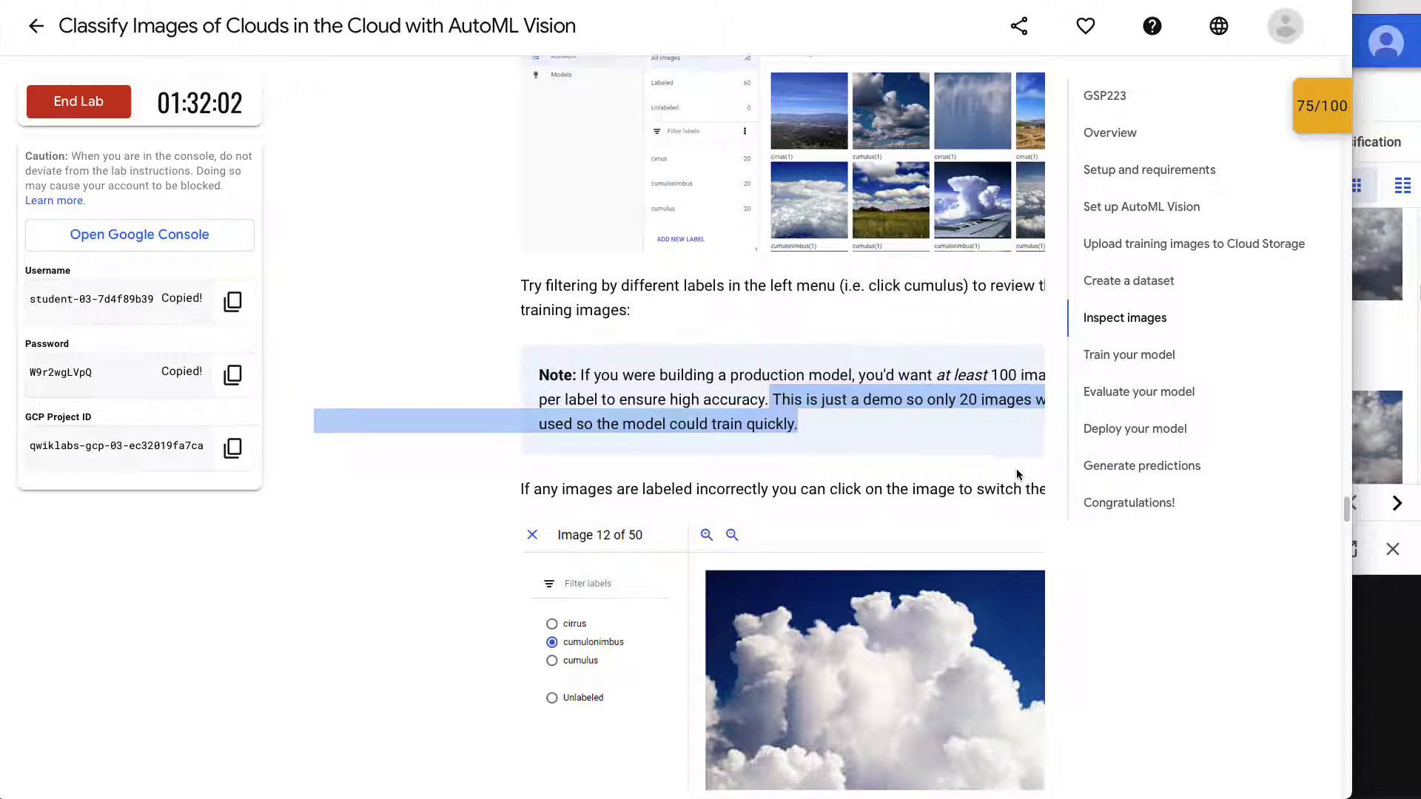
{"action": "scroll", "coordinate": [1018, 476], "scroll_direction": "down", "scroll_amount": 8}
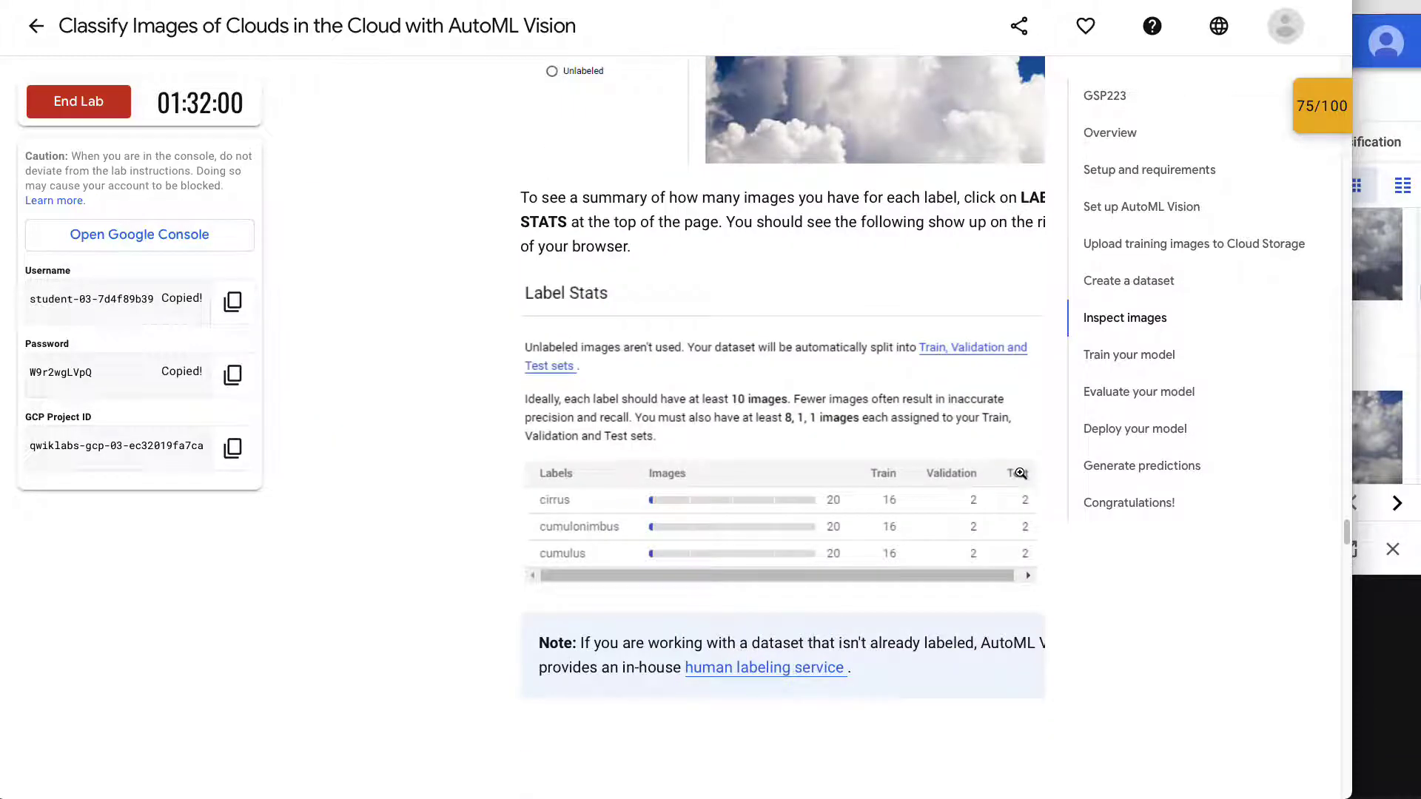
{"action": "scroll", "coordinate": [1019, 470], "scroll_direction": "down", "scroll_amount": 3}
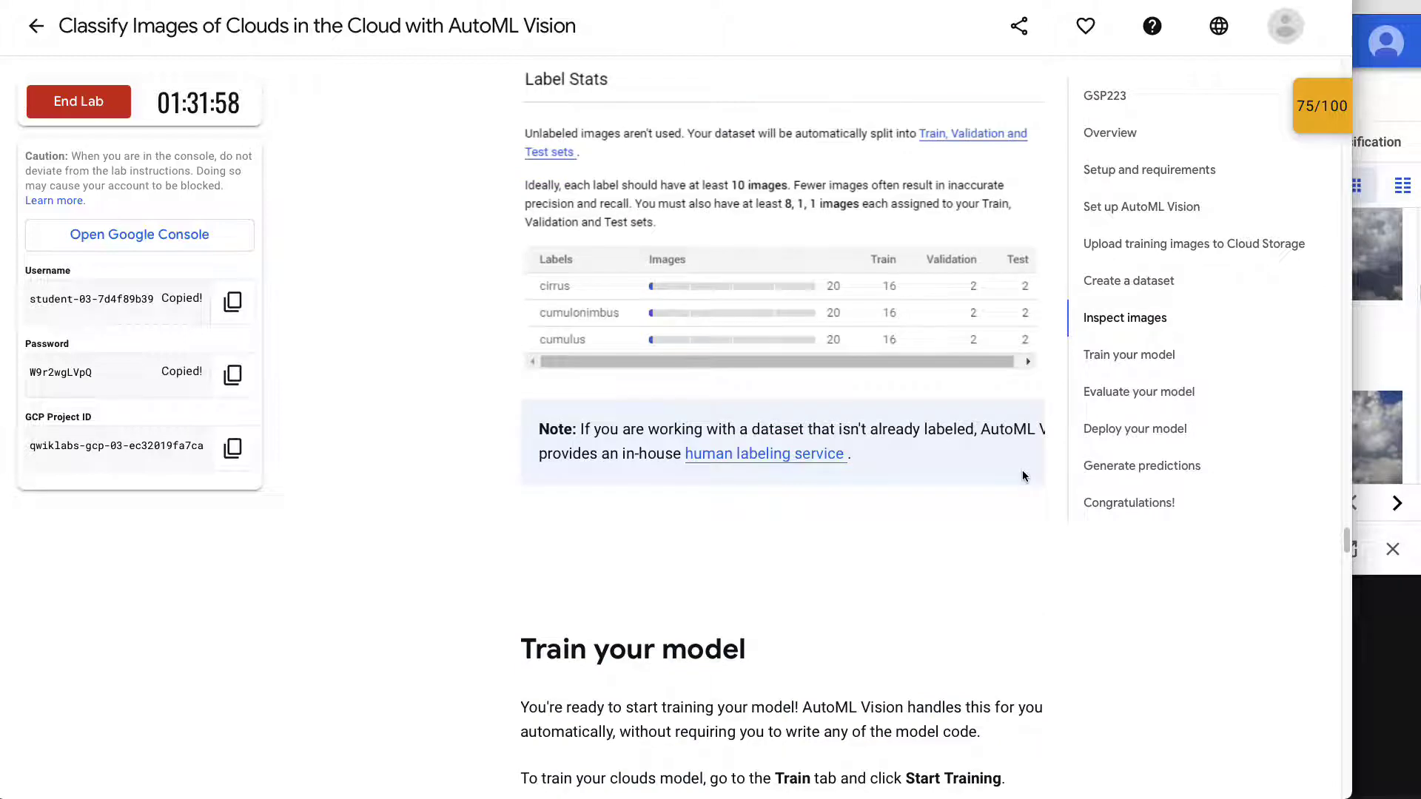
{"action": "scroll", "coordinate": [1023, 471], "scroll_direction": "down", "scroll_amount": 6}
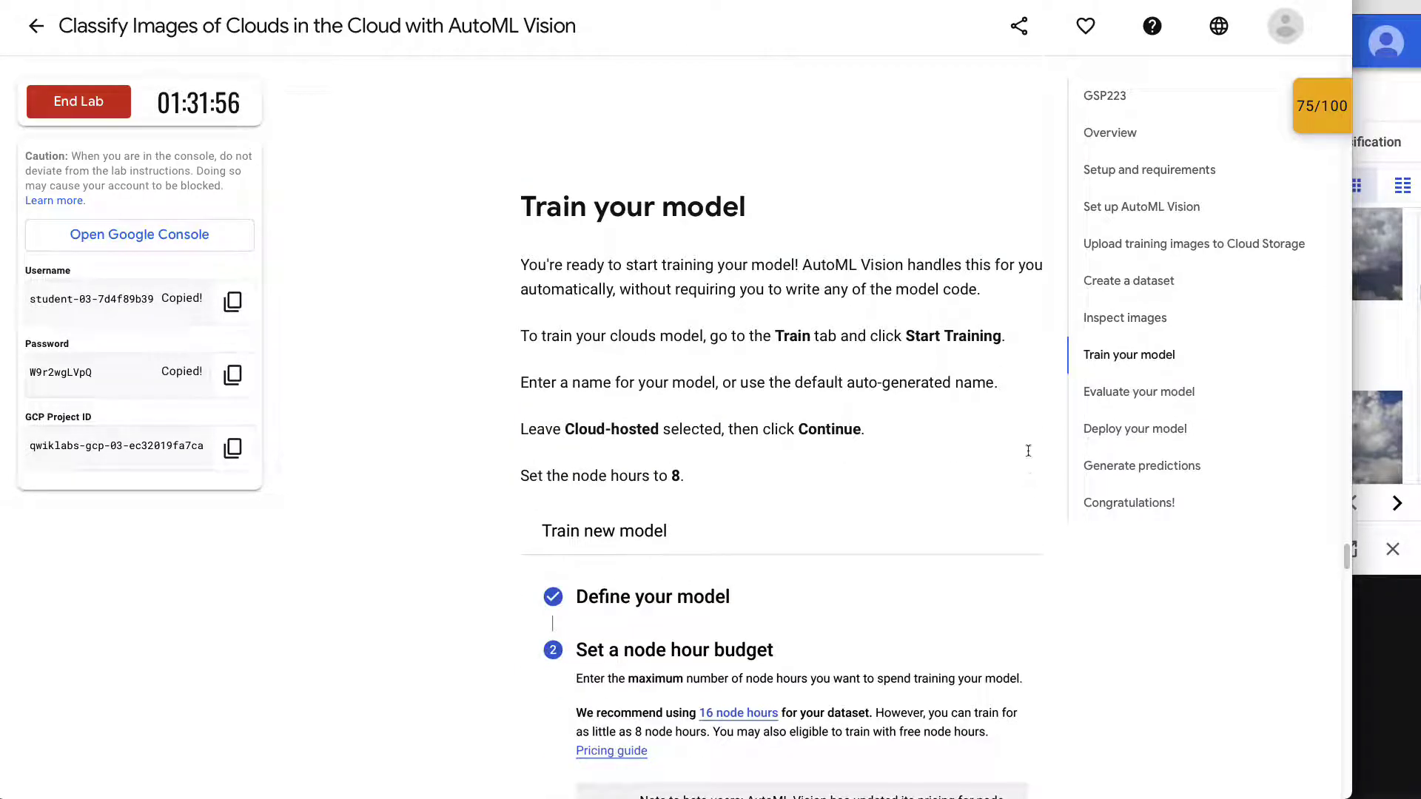
{"action": "left_click_drag", "start_coordinate": [775, 338], "coordinate": [1007, 338]}
Begin training a new model from the clouds dataset, keeping the default name and defining it as an Edge model.
{"action": "left_click", "coordinate": [1379, 84]}
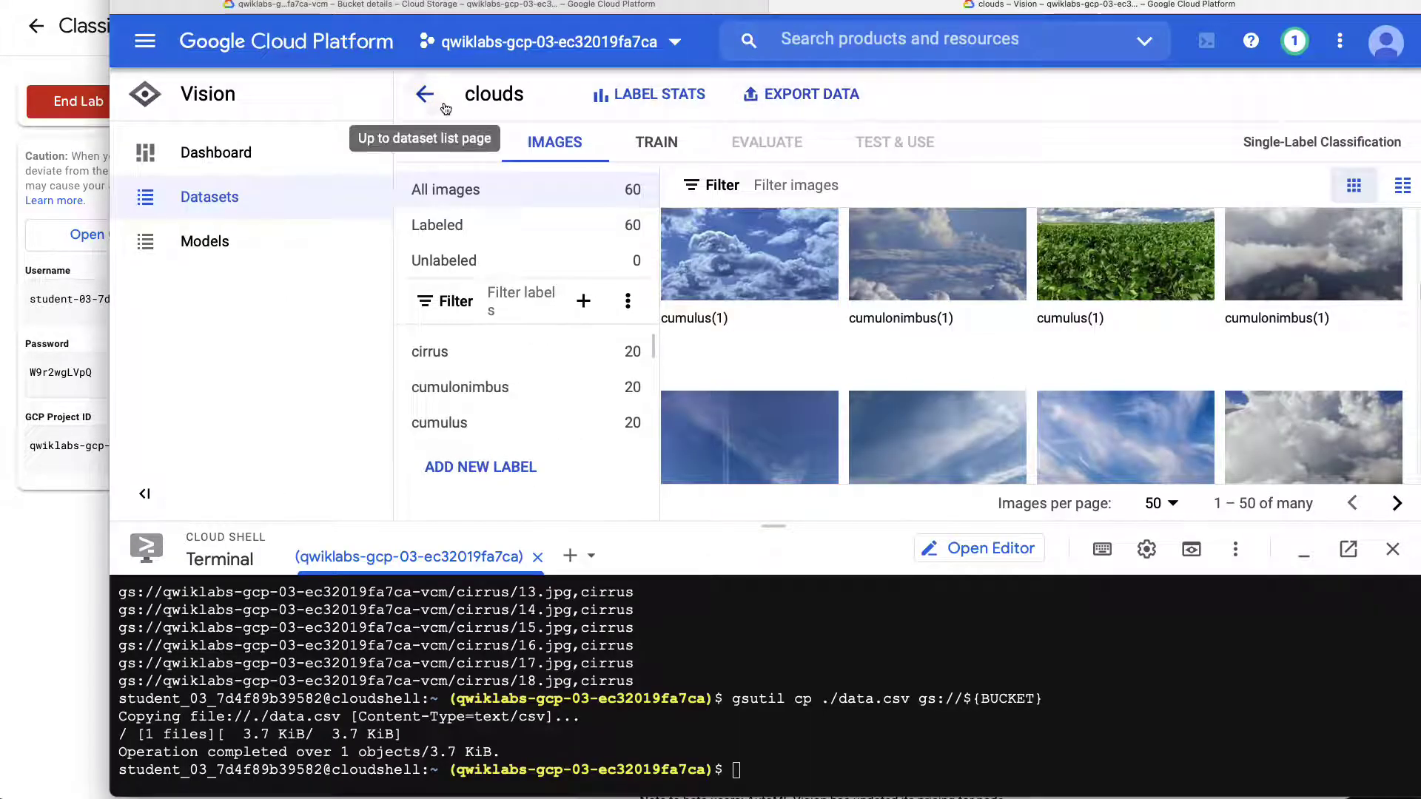
{"action": "left_click", "coordinate": [657, 143]}
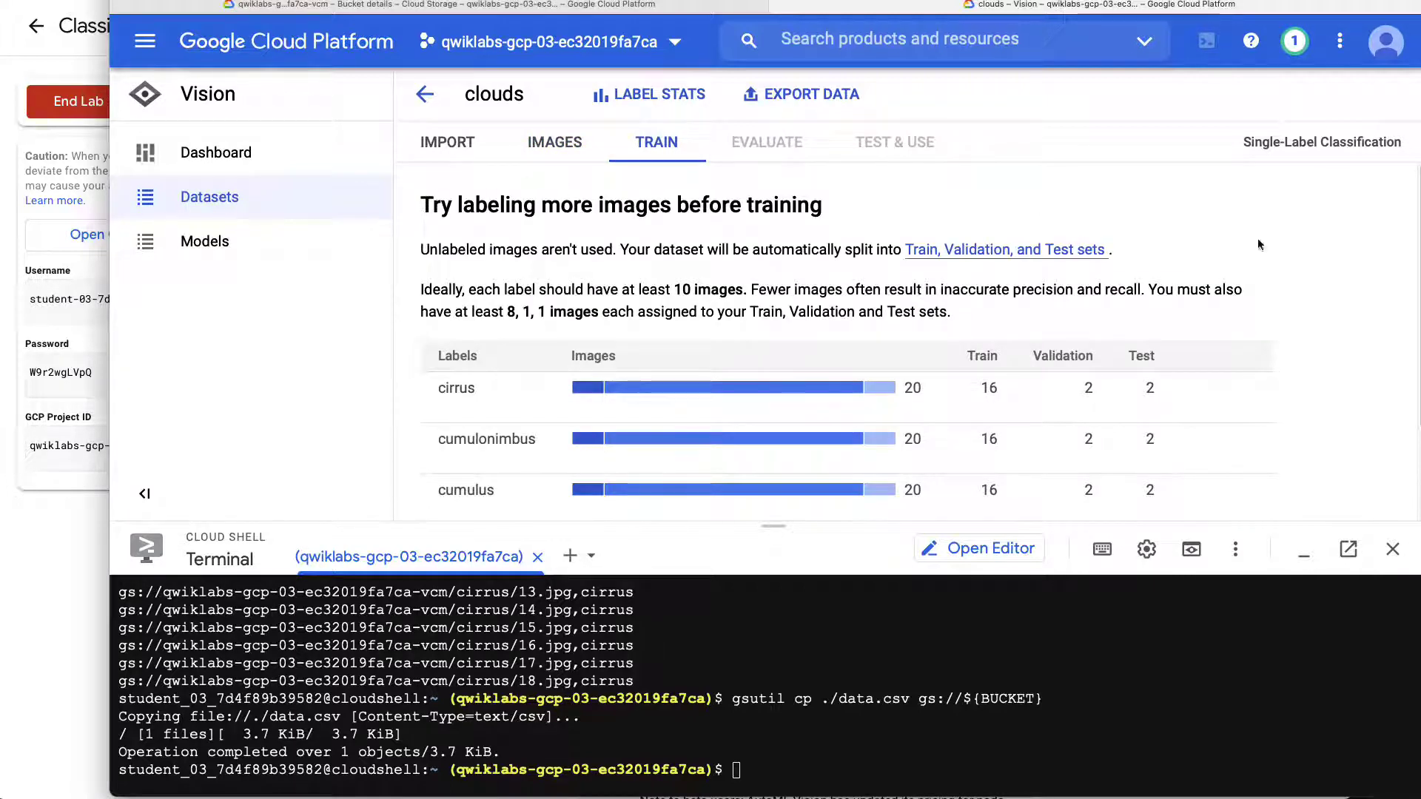
{"action": "scroll", "coordinate": [1302, 313], "scroll_direction": "down", "scroll_amount": 2}
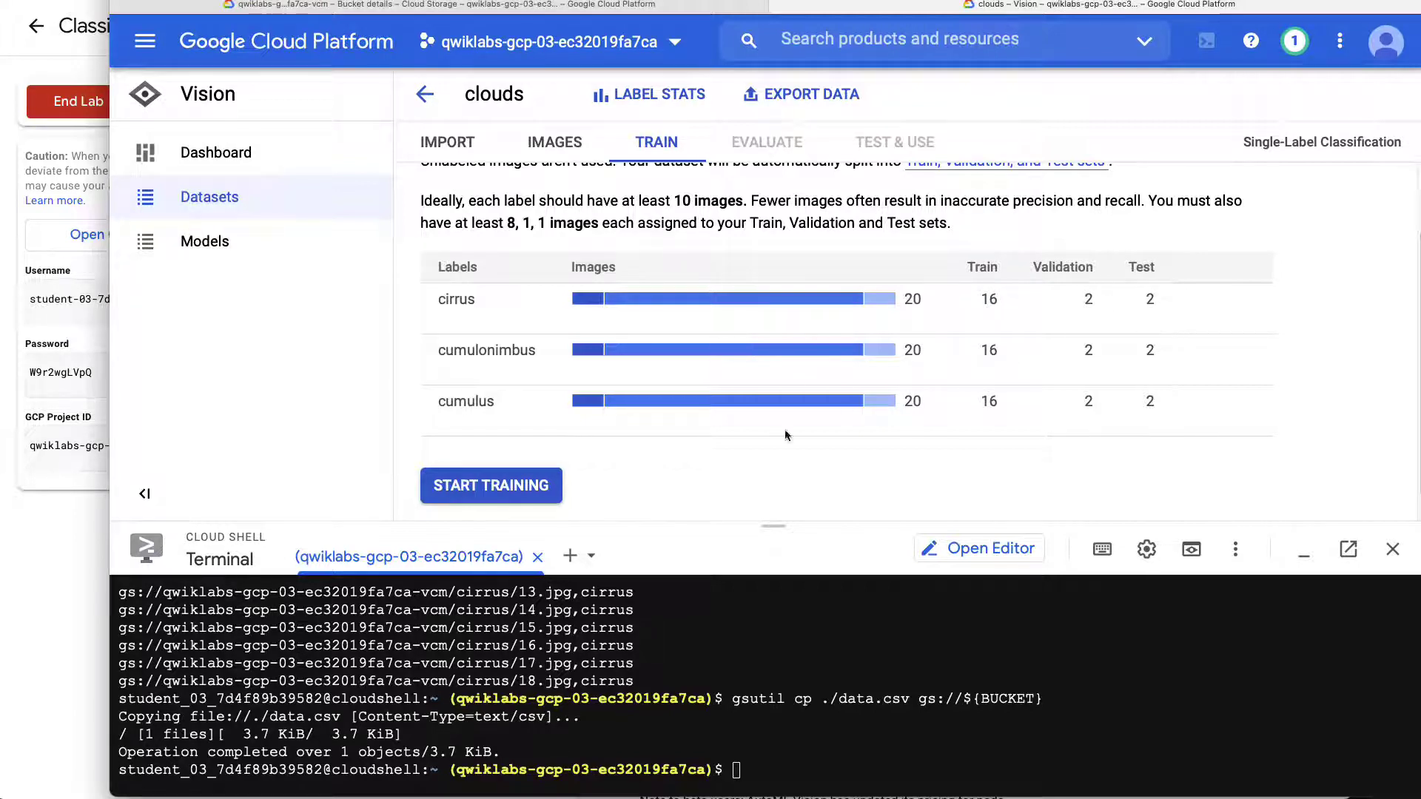
{"action": "left_click", "coordinate": [511, 486]}
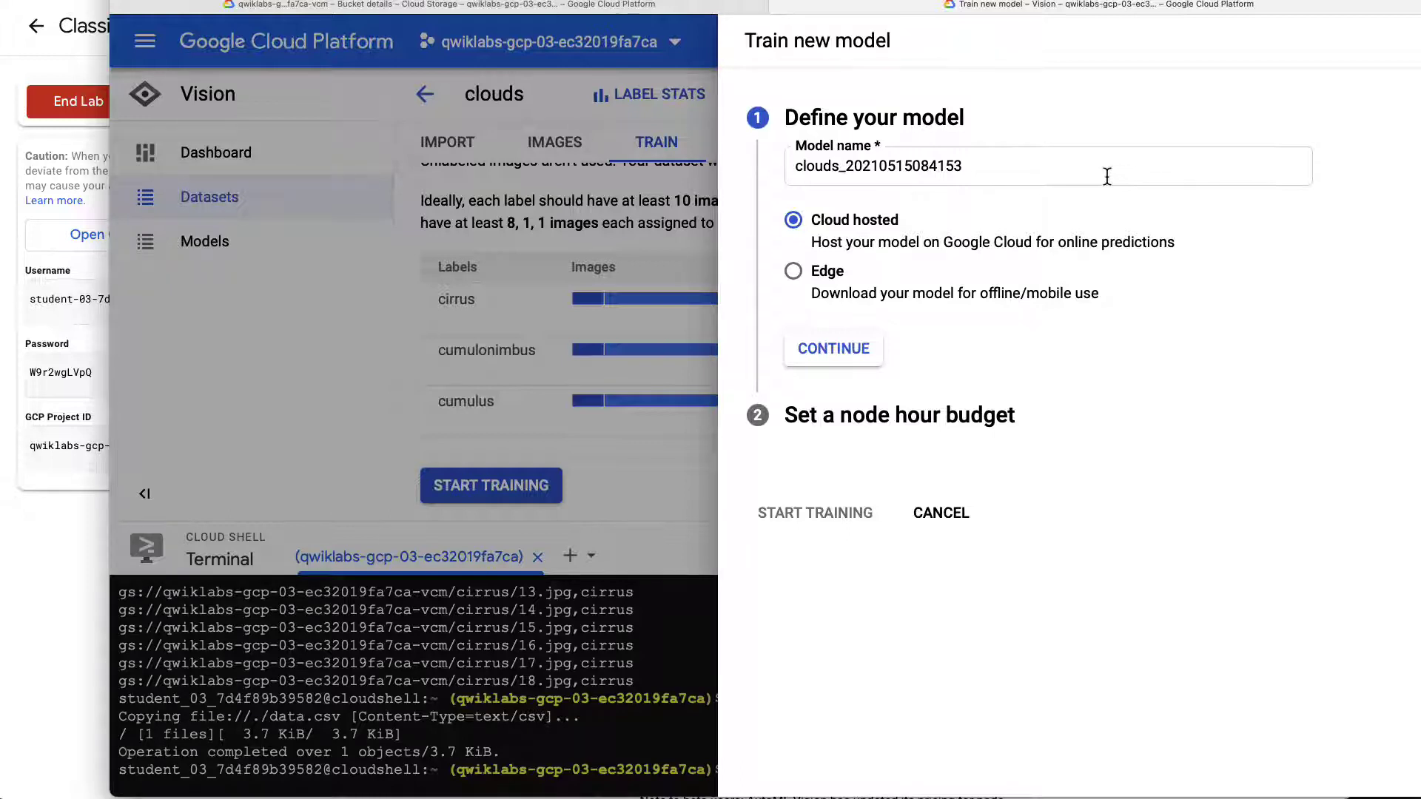
{"action": "left_click", "coordinate": [792, 271]}
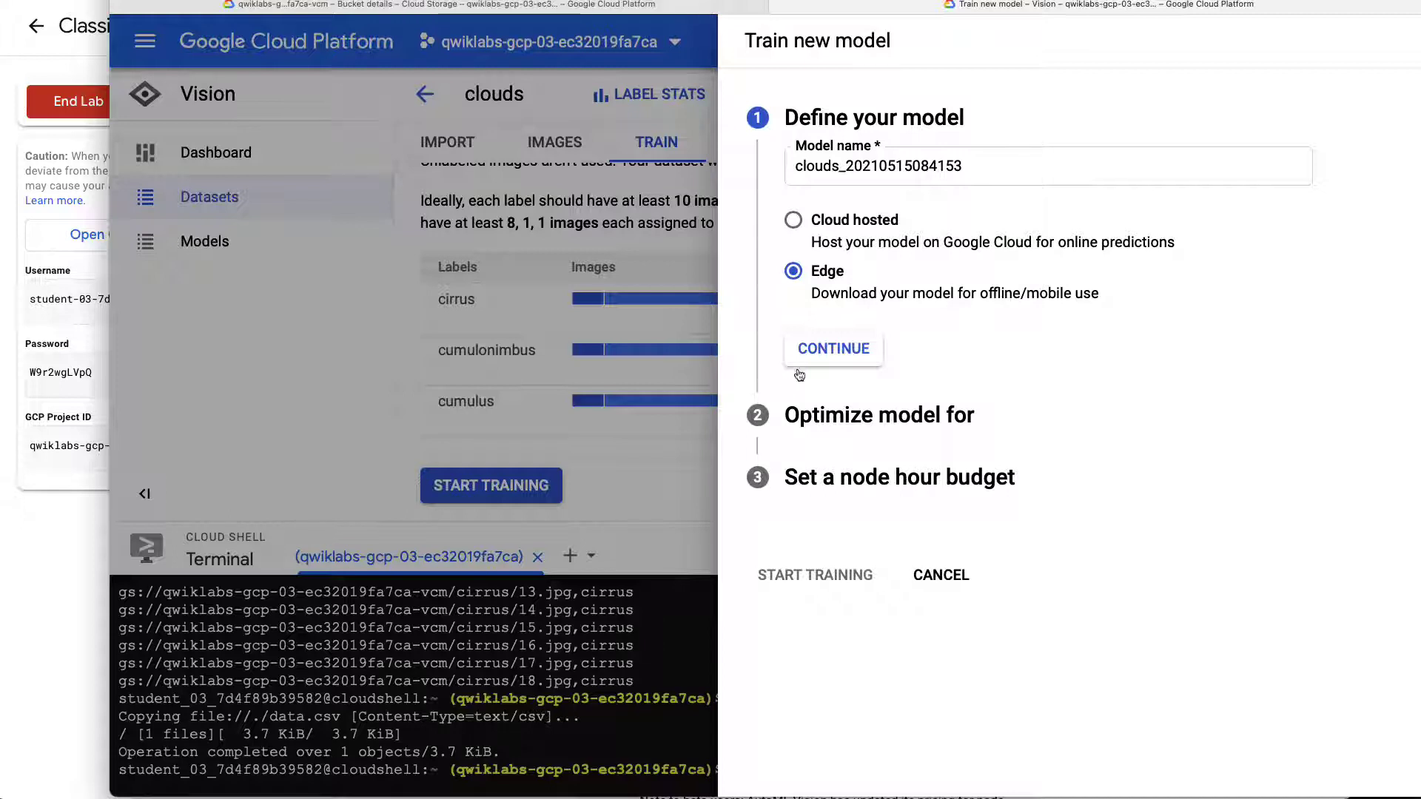
{"action": "left_click", "coordinate": [821, 353]}
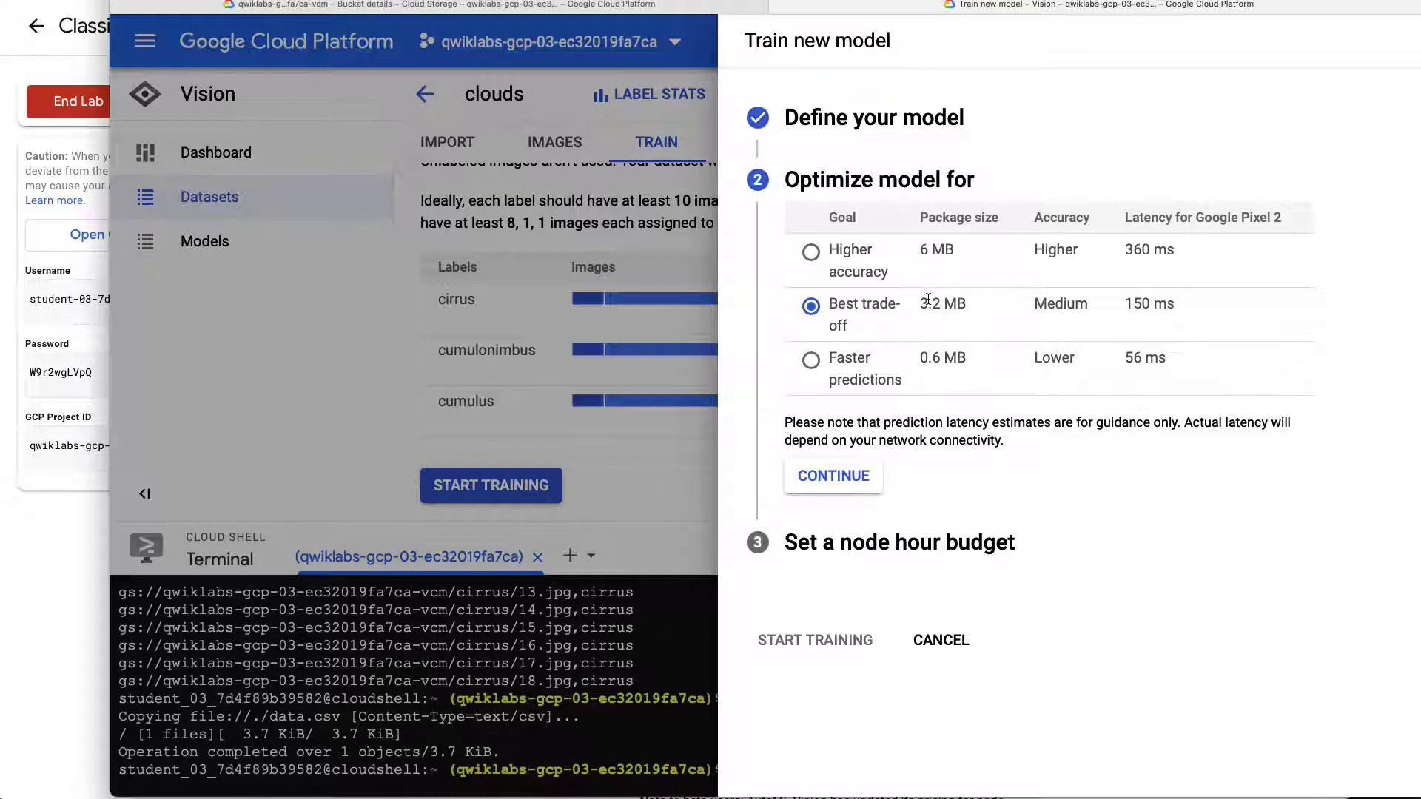
Compare the Higher accuracy, Best trade-off and Faster predictions goals, and optimize the model for Faster predictions.
{"action": "left_click", "coordinate": [811, 361]}
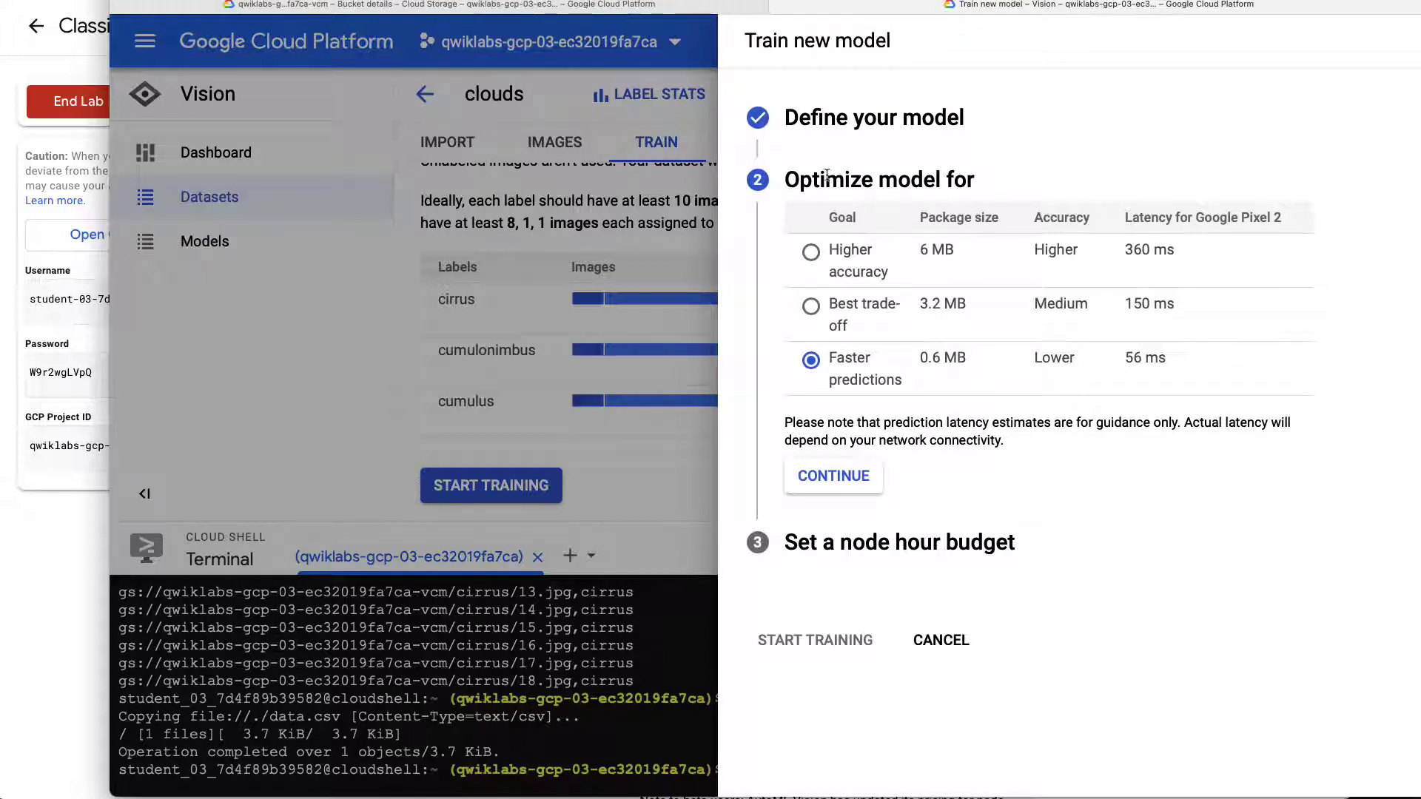
{"action": "left_click_drag", "start_coordinate": [791, 180], "coordinate": [1040, 166]}
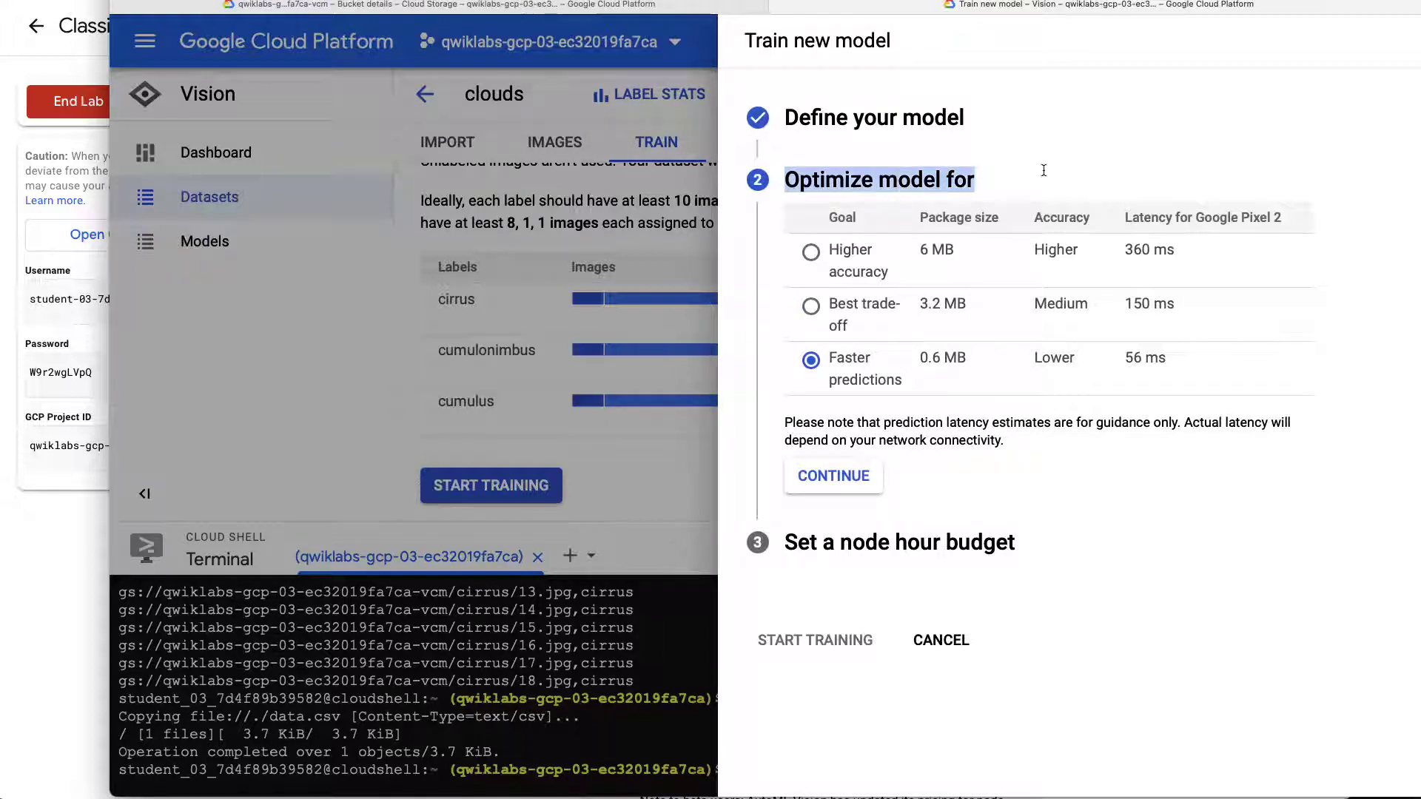
{"action": "left_click", "coordinate": [812, 252]}
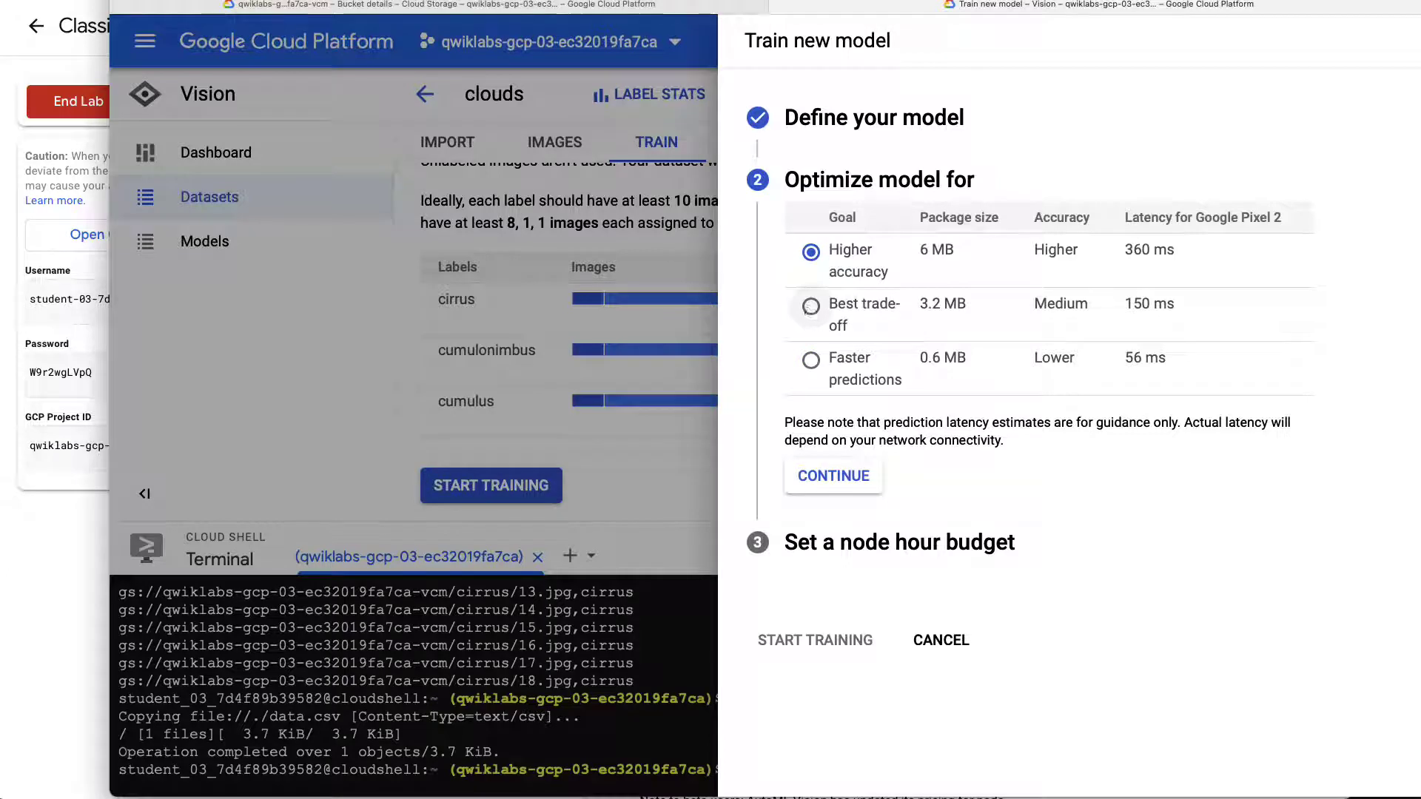
{"action": "left_click", "coordinate": [811, 307]}
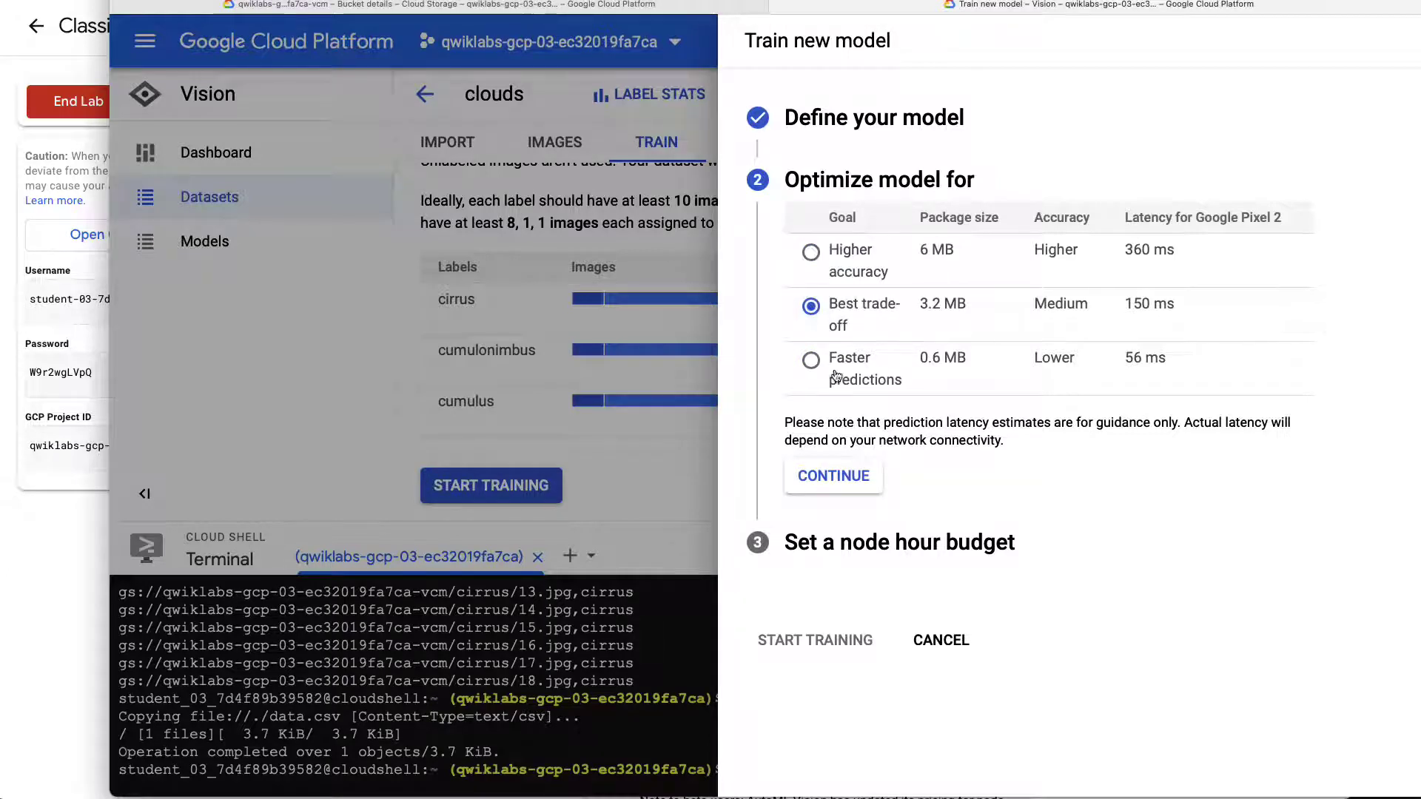
{"action": "left_click", "coordinate": [811, 361]}
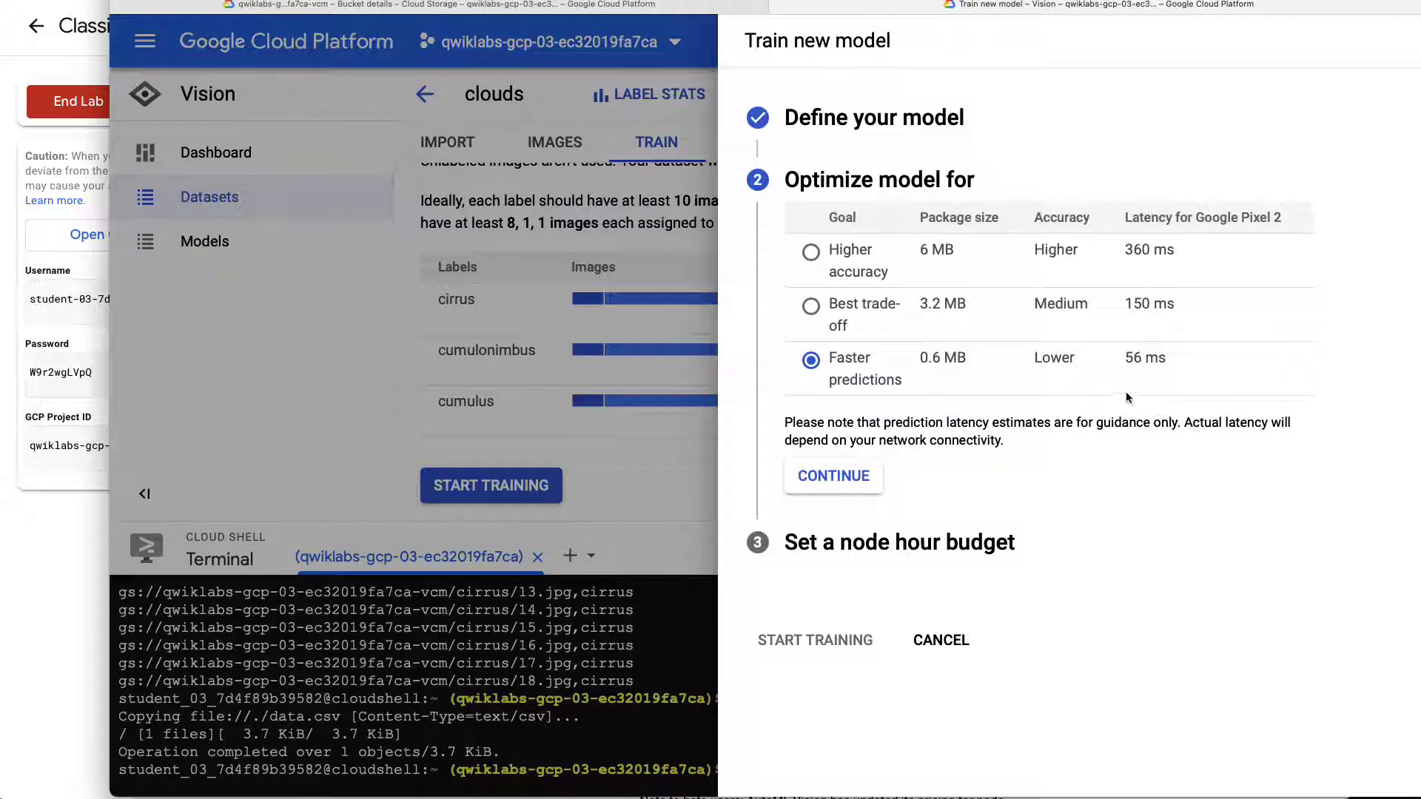
{"action": "left_click", "coordinate": [823, 253]}
{"action": "left_click", "coordinate": [812, 361]}
{"action": "left_click", "coordinate": [851, 476]}
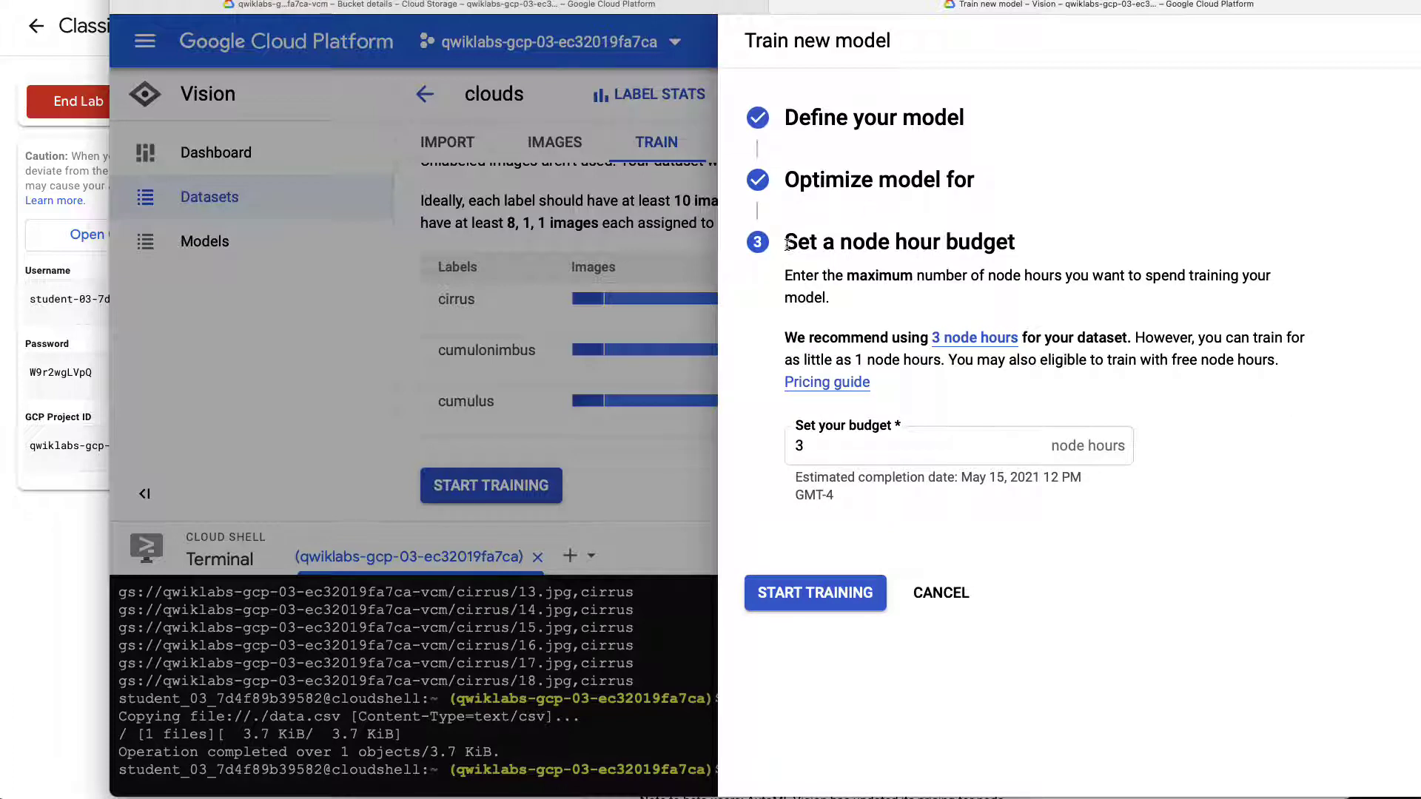
Examine the node hour budget explanation and the recommended node hours for the dataset.
{"action": "left_click_drag", "start_coordinate": [786, 242], "coordinate": [1064, 249]}
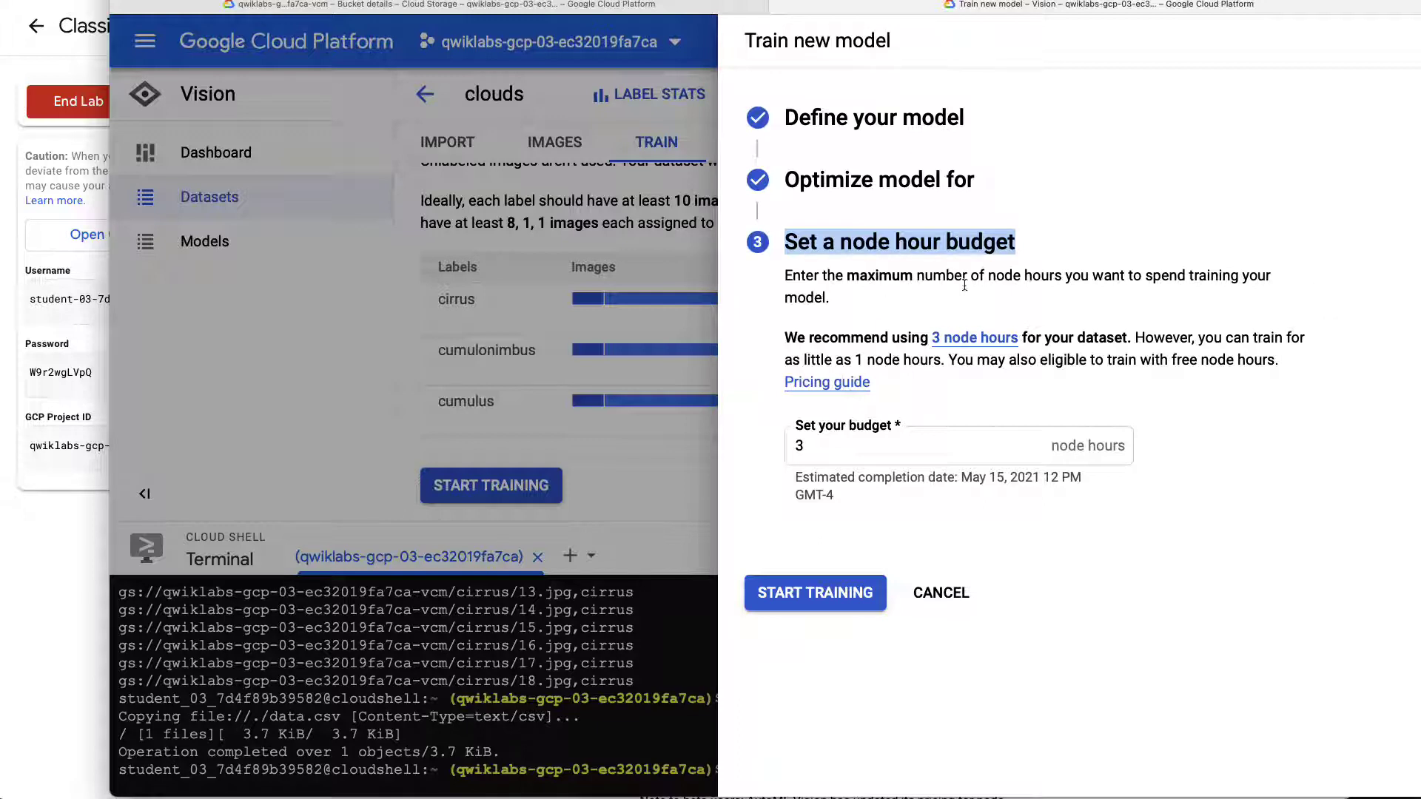
{"action": "mouse_move", "coordinate": [975, 337]}
{"action": "left_click", "coordinate": [975, 337]}
{"action": "left_click", "coordinate": [874, 346]}
Check the lab's node hour instruction, set the training budget to 8 node hours, and start training the model.
{"action": "left_click", "coordinate": [43, 544]}
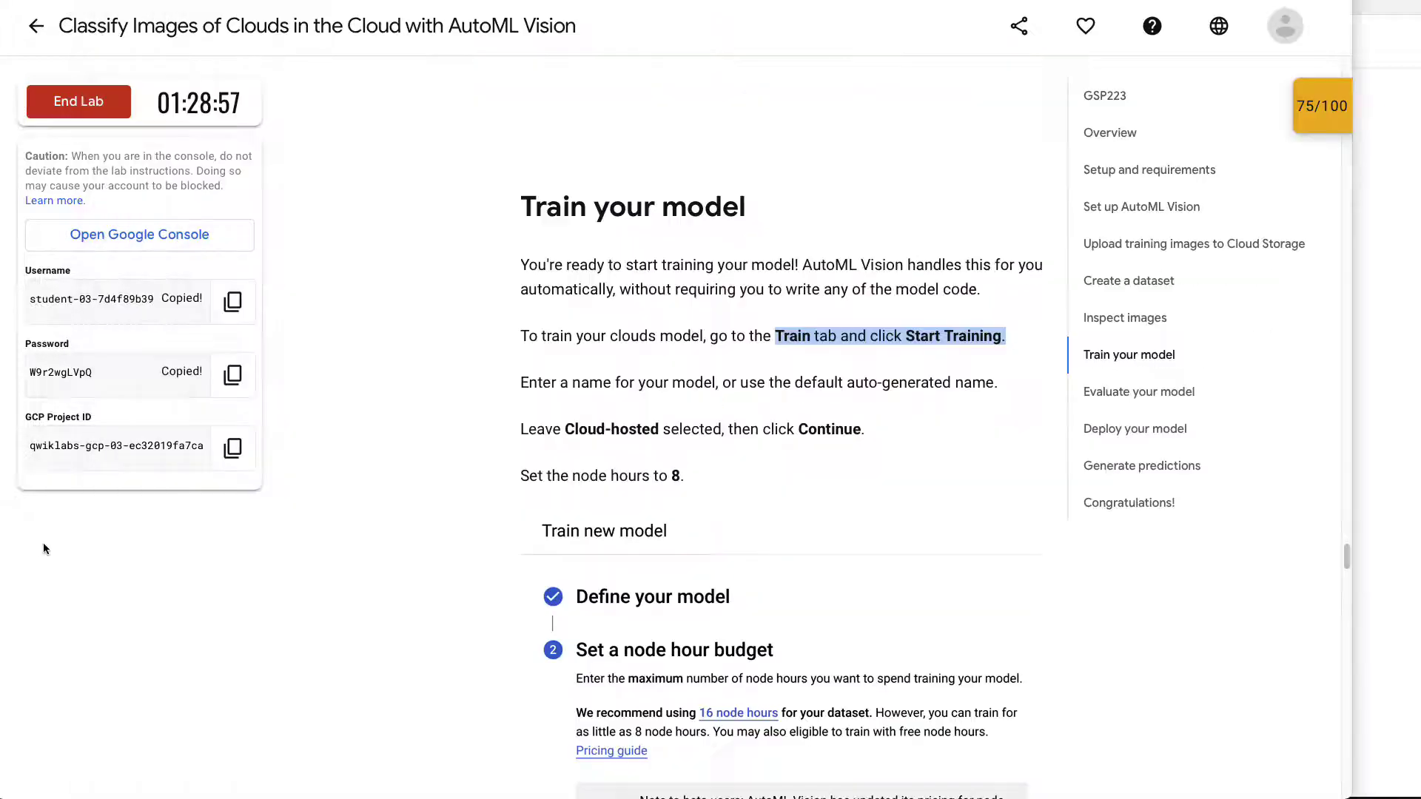
{"action": "scroll", "coordinate": [630, 526], "scroll_direction": "down", "scroll_amount": 5}
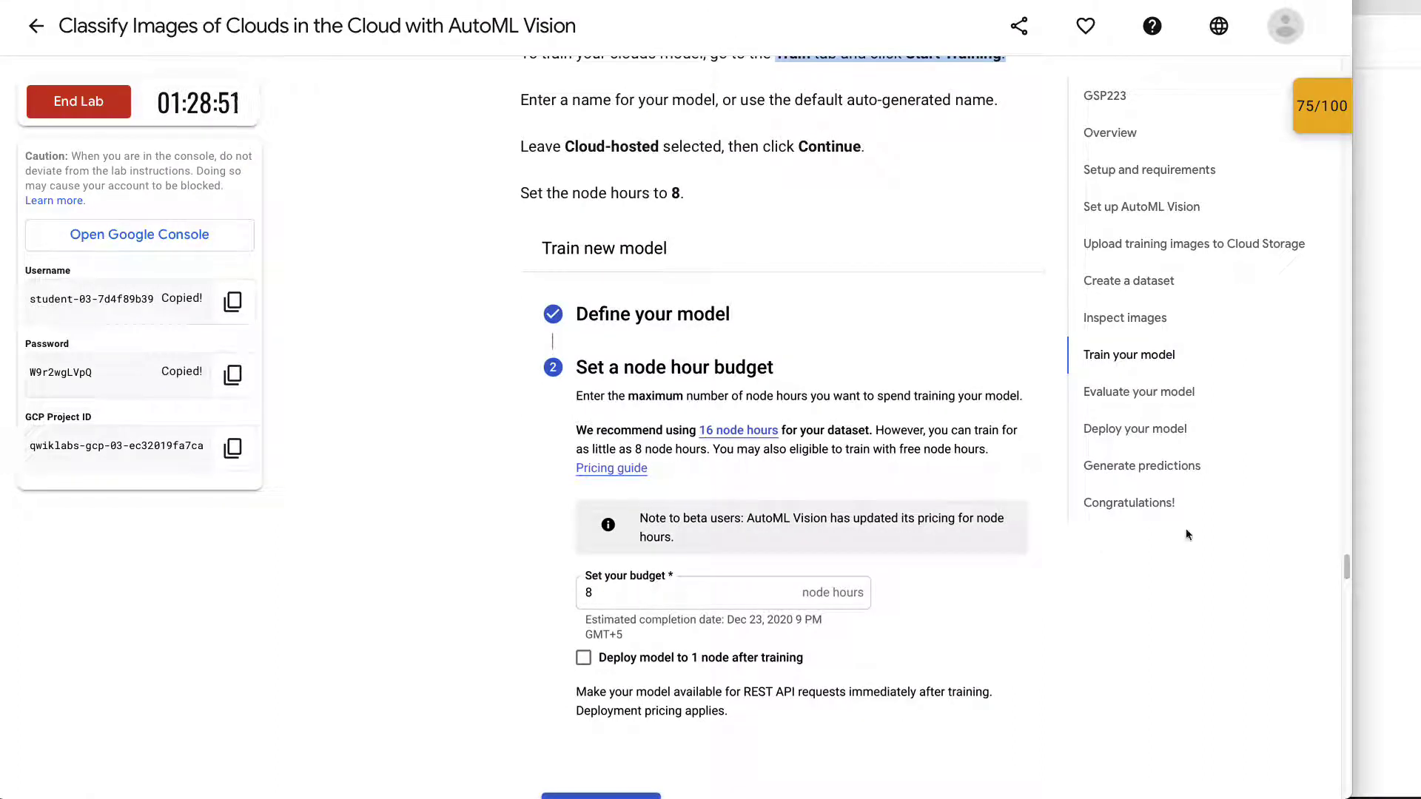
{"action": "left_click", "coordinate": [1374, 494]}
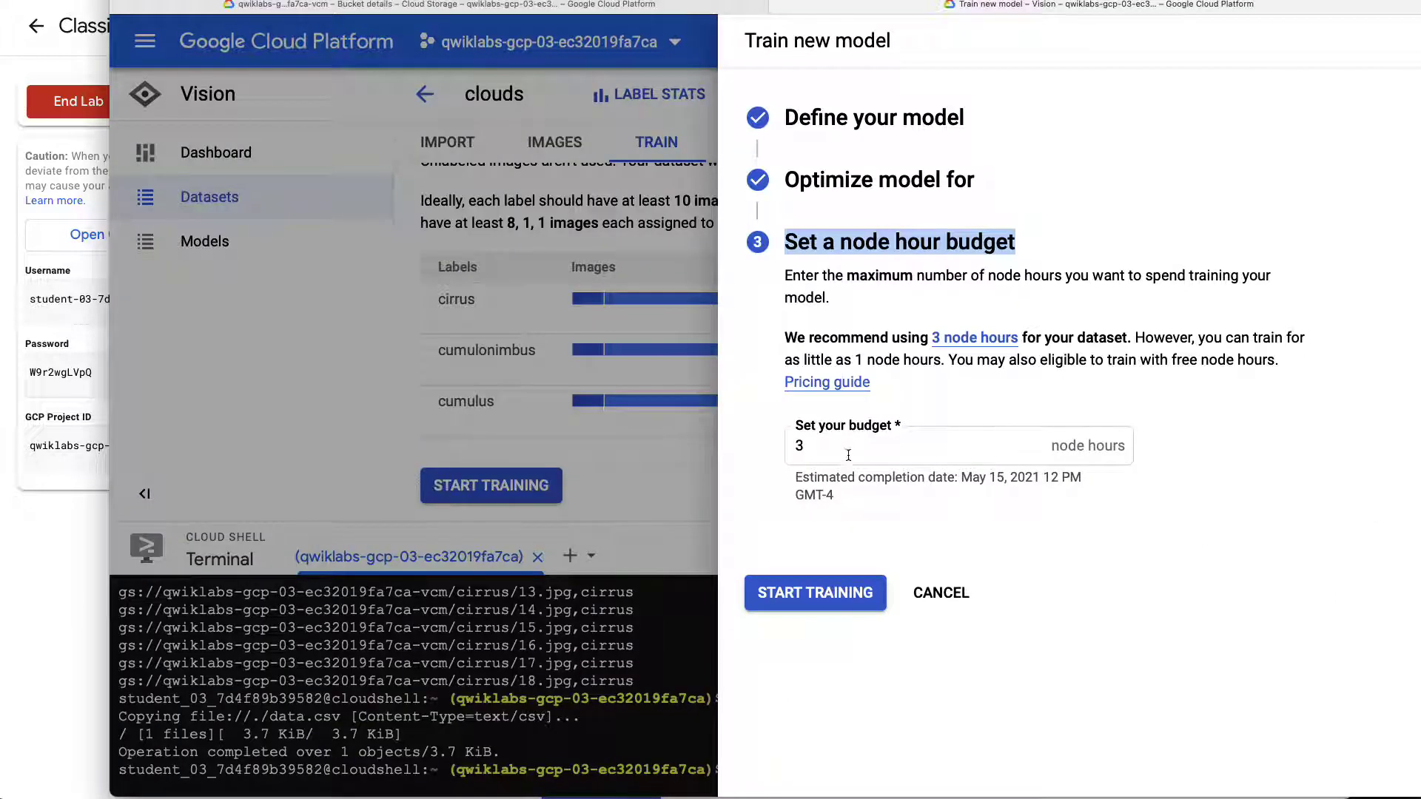
{"action": "left_click_drag", "start_coordinate": [847, 450], "coordinate": [735, 446]}
{"action": "type", "text": "8"}
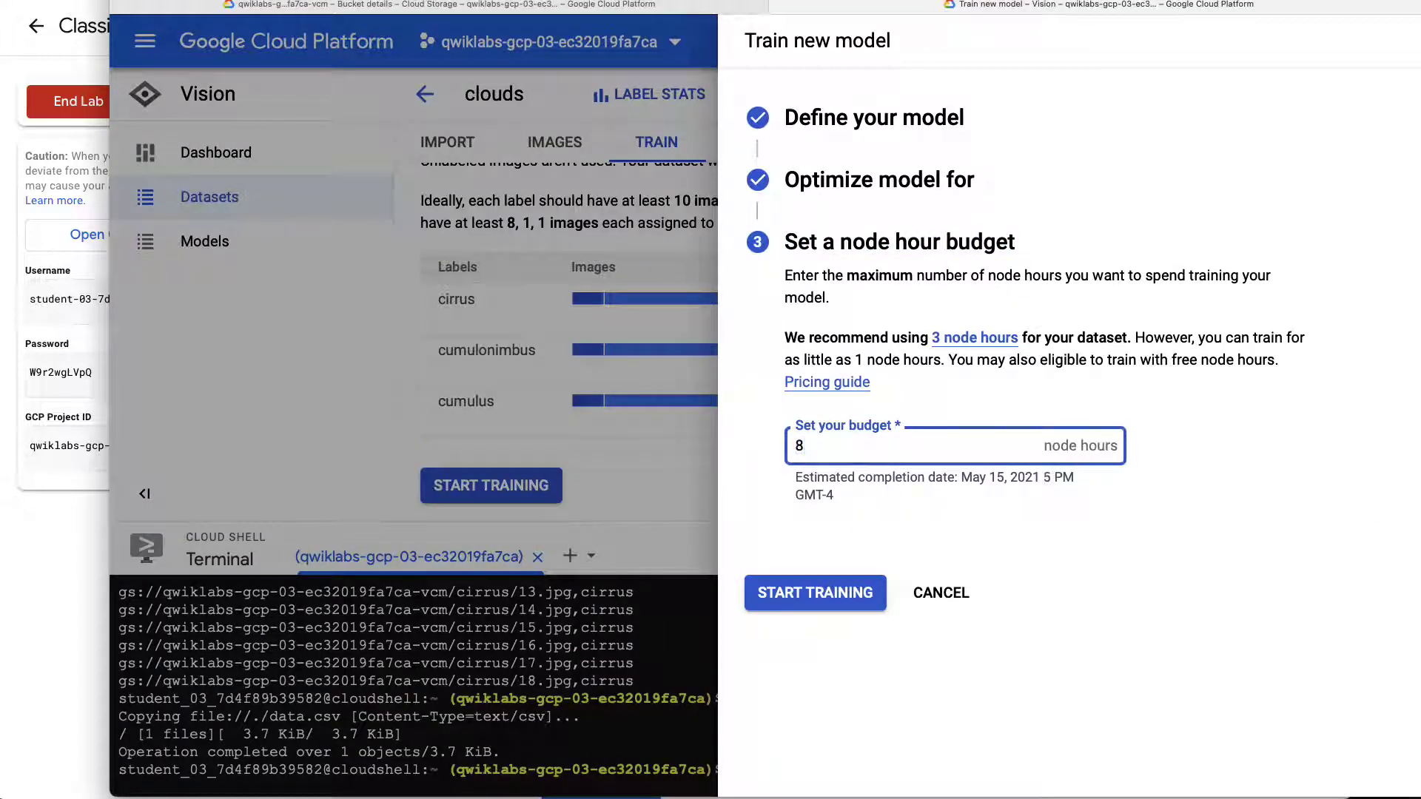
{"action": "left_click", "coordinate": [770, 592]}
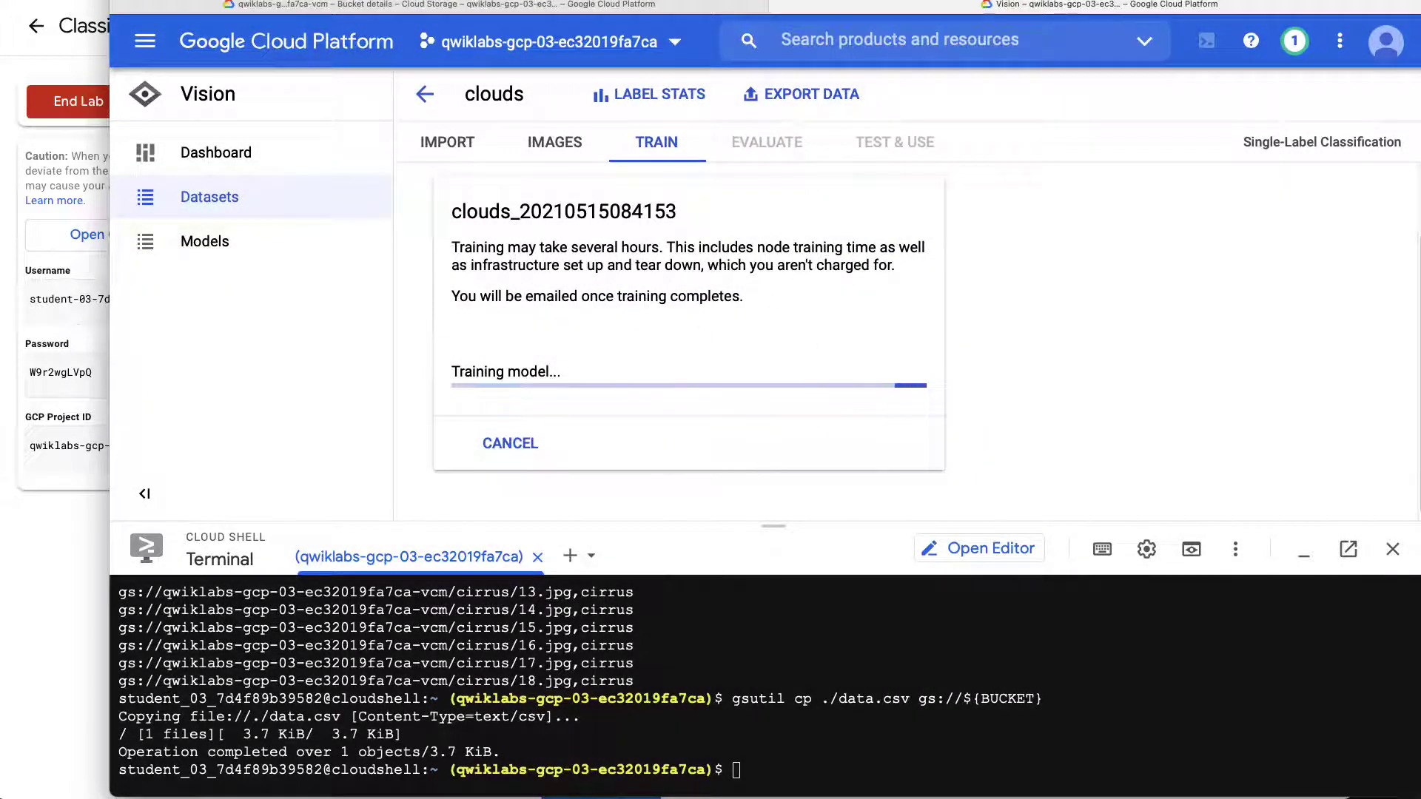
Read the lab's expected training duration, and return to the clouds model's training progress in the console.
{"action": "left_click", "coordinate": [21, 574]}
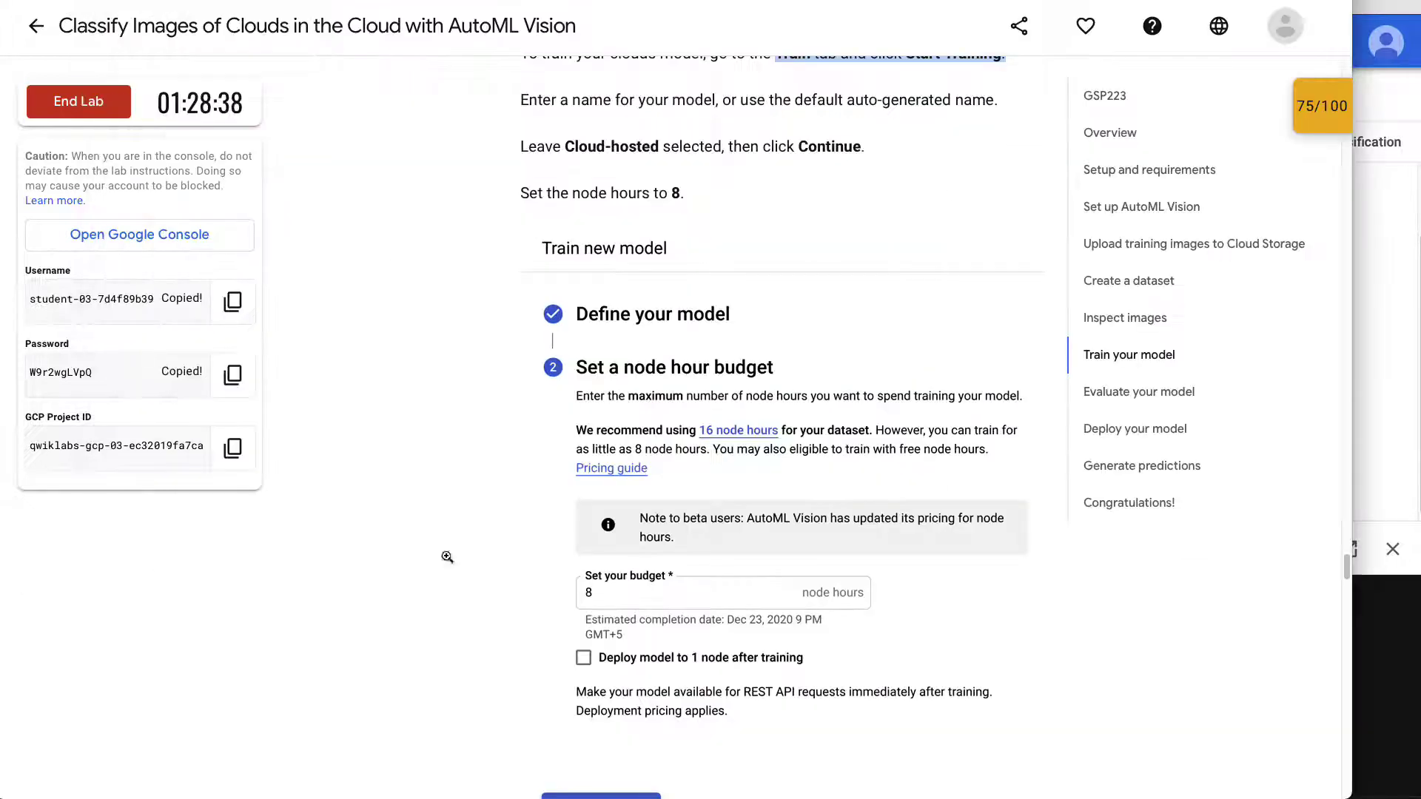
{"action": "scroll", "coordinate": [610, 584], "scroll_direction": "down", "scroll_amount": 2}
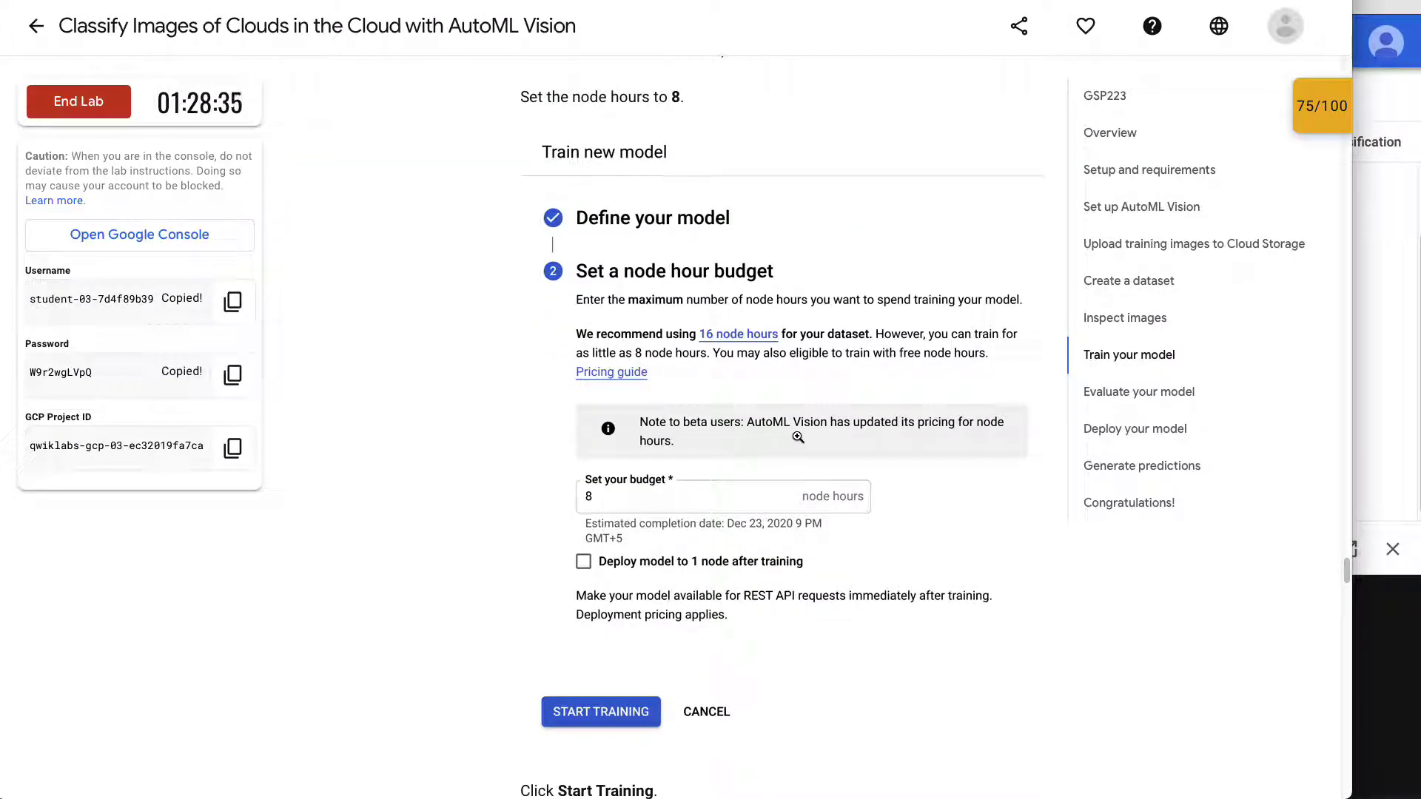
{"action": "scroll", "coordinate": [798, 444], "scroll_direction": "down", "scroll_amount": 3}
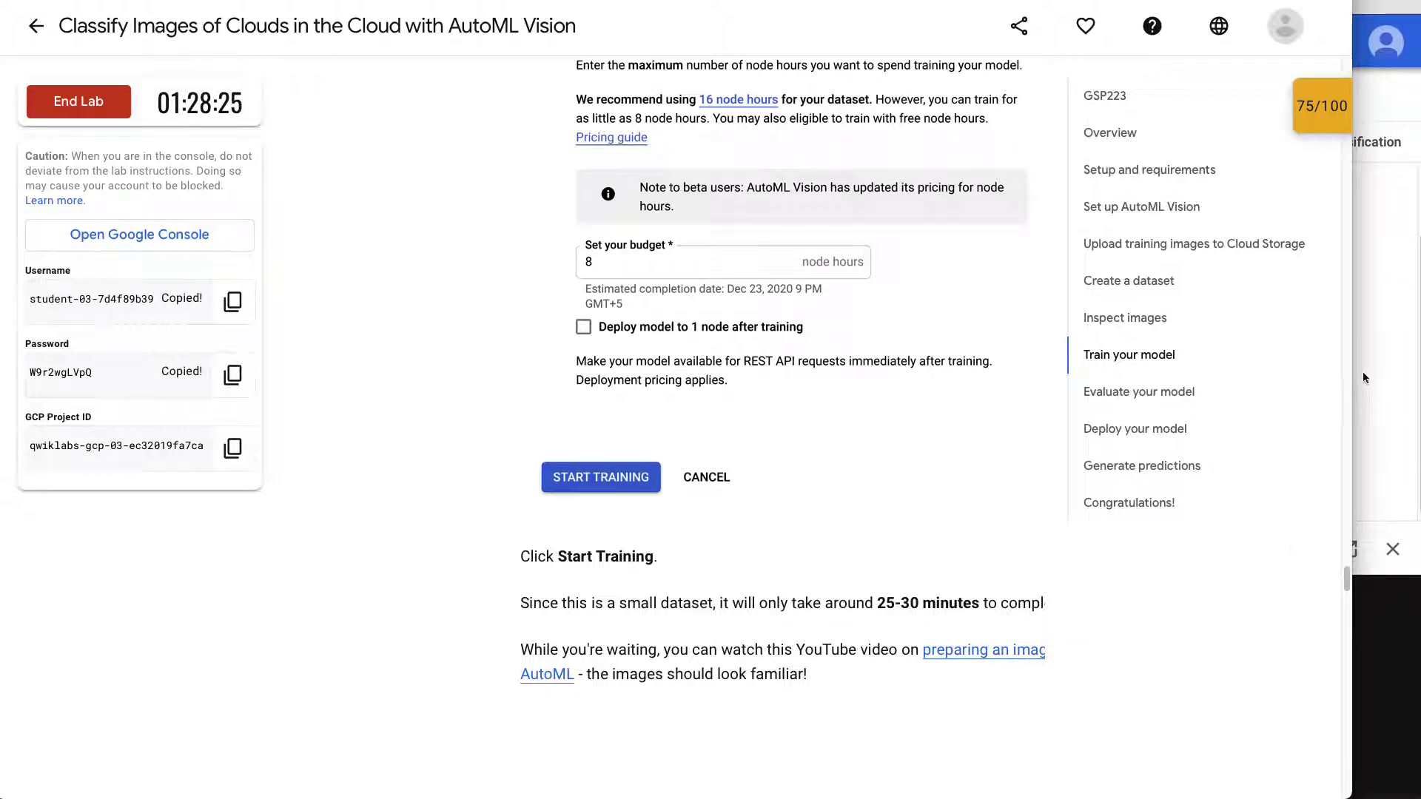
{"action": "left_click", "coordinate": [1371, 334]}
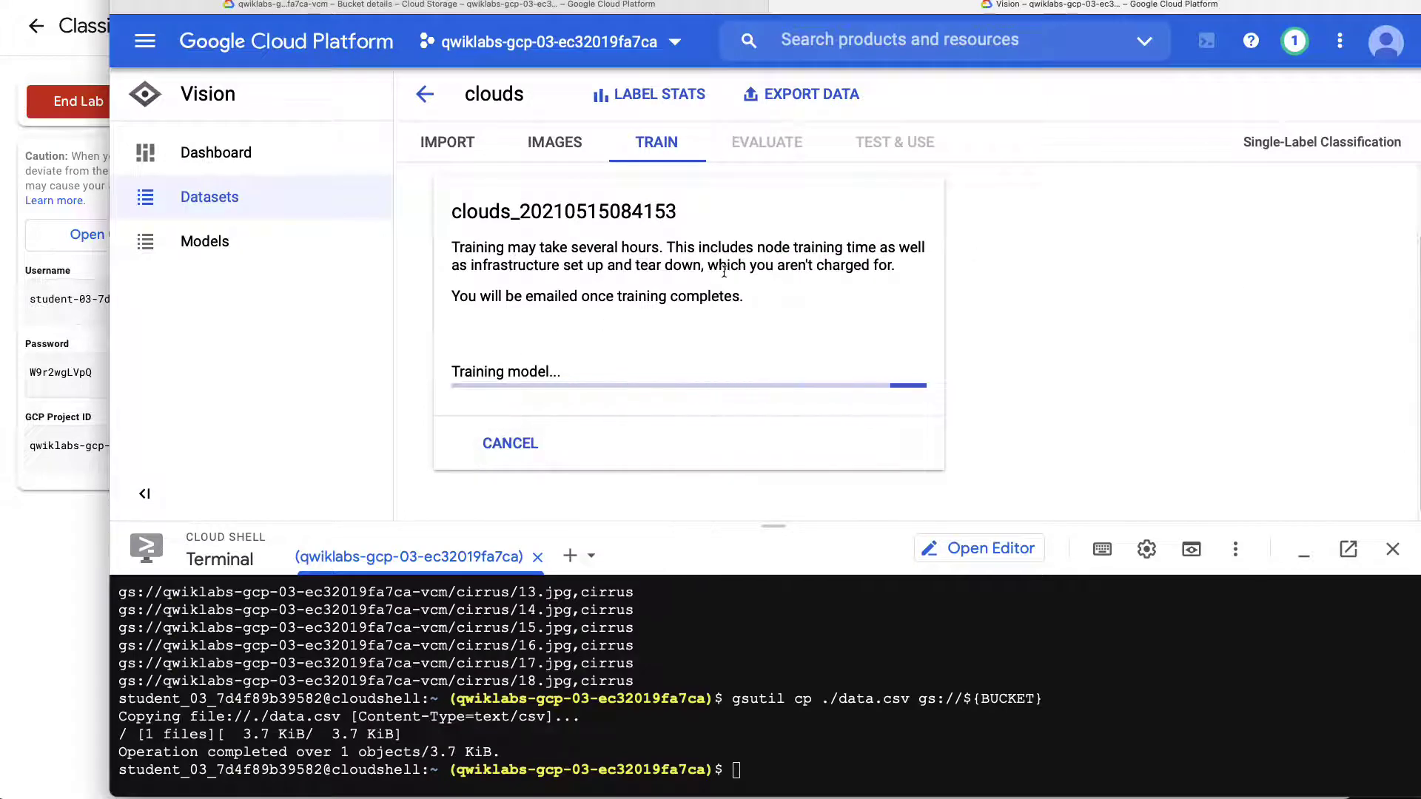